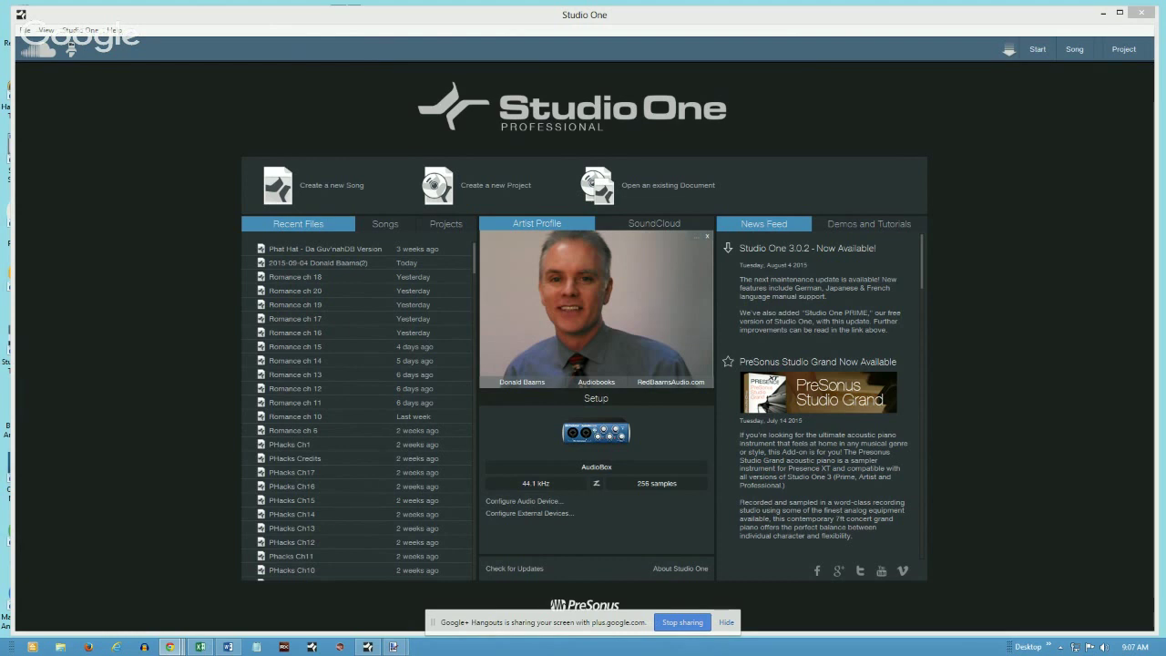
Step: Create a new song from the template described as Standard AudioBook w Chains V3 and disarm recording on the RAW track
click(330, 189)
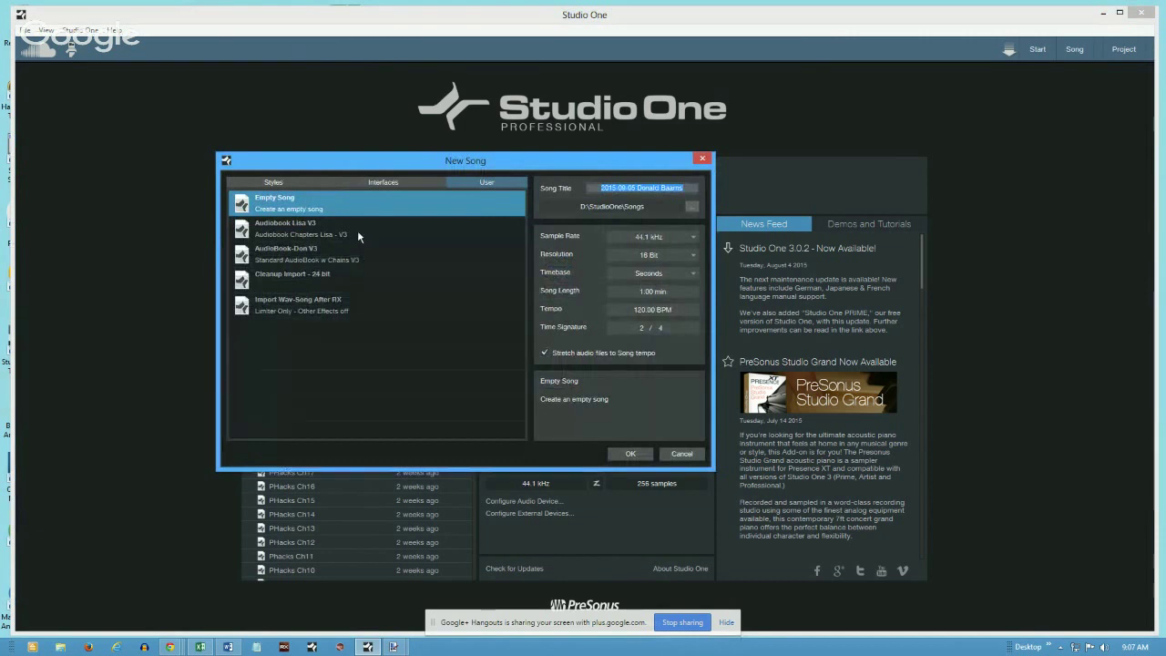
click(352, 262)
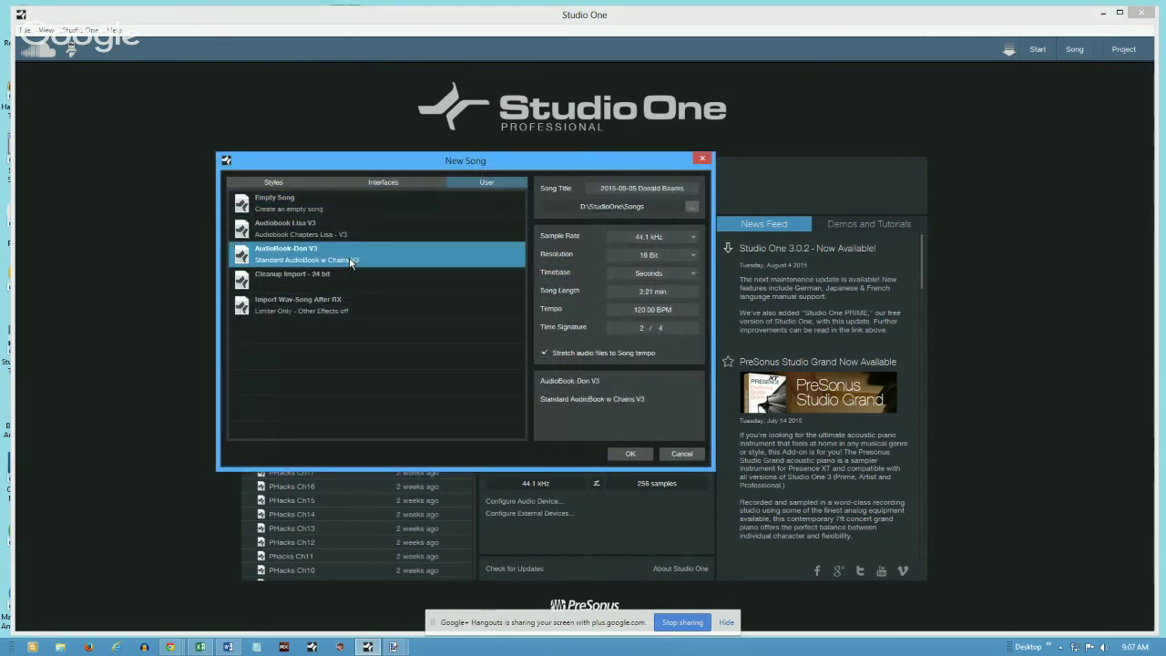
click(642, 457)
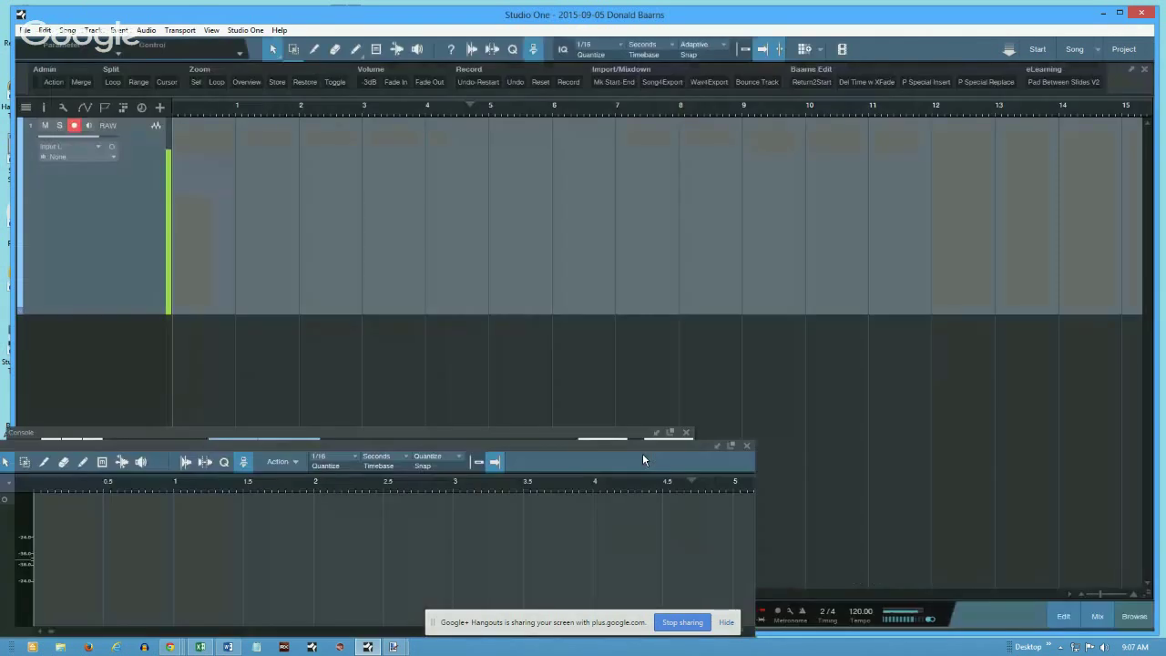
click(74, 126)
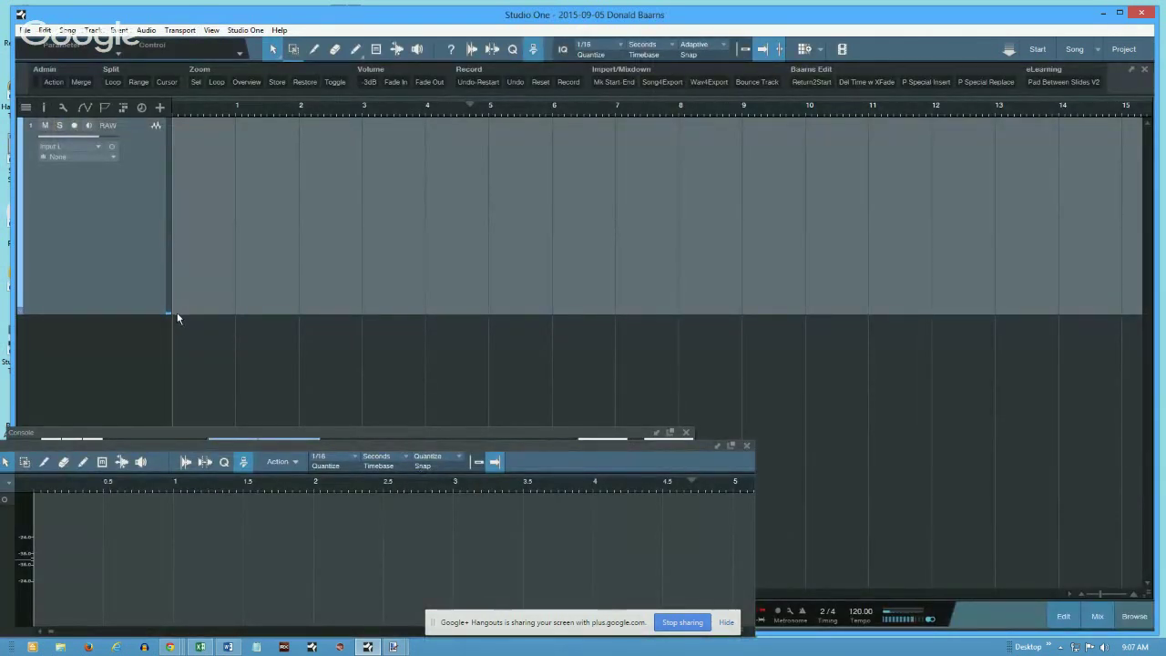
click(75, 128)
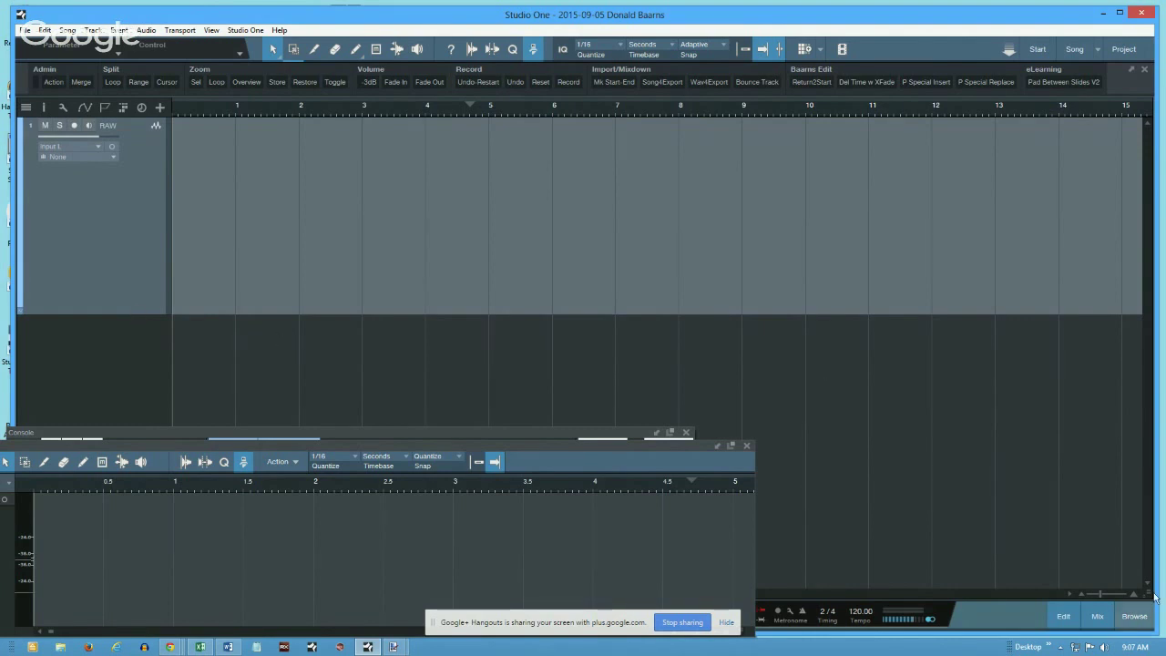
Step: Resize the main window to dock the floating Console and Editor in it, and give the arrangement more height above the Editor
drag(1161, 636, 1158, 430)
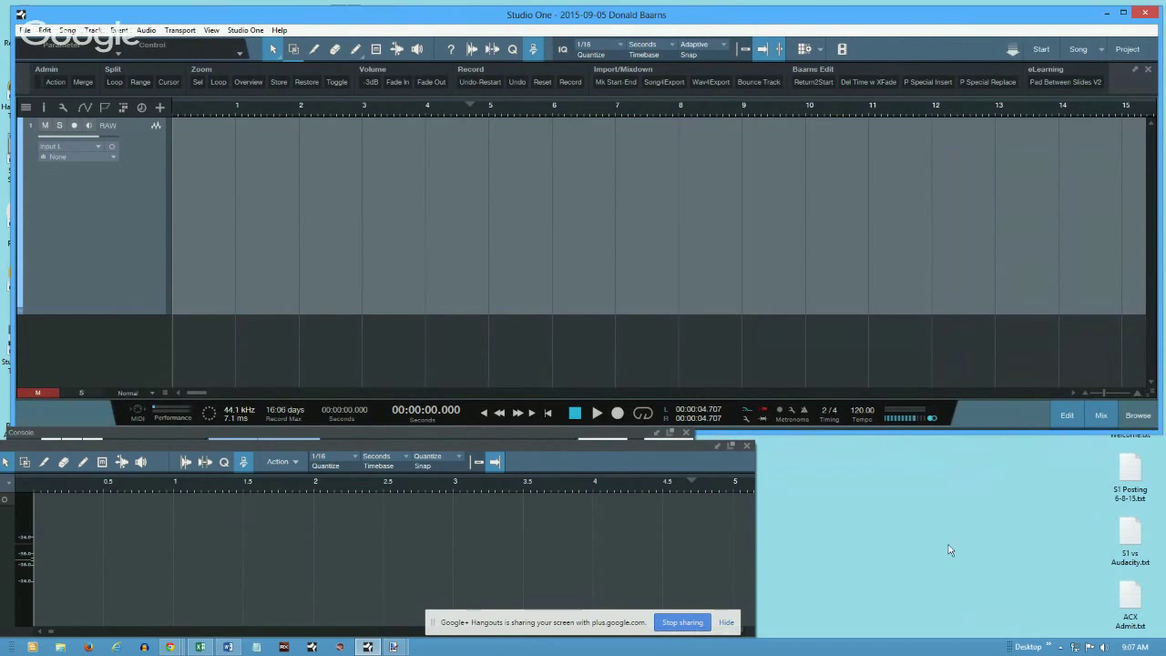
drag(1158, 434, 749, 434)
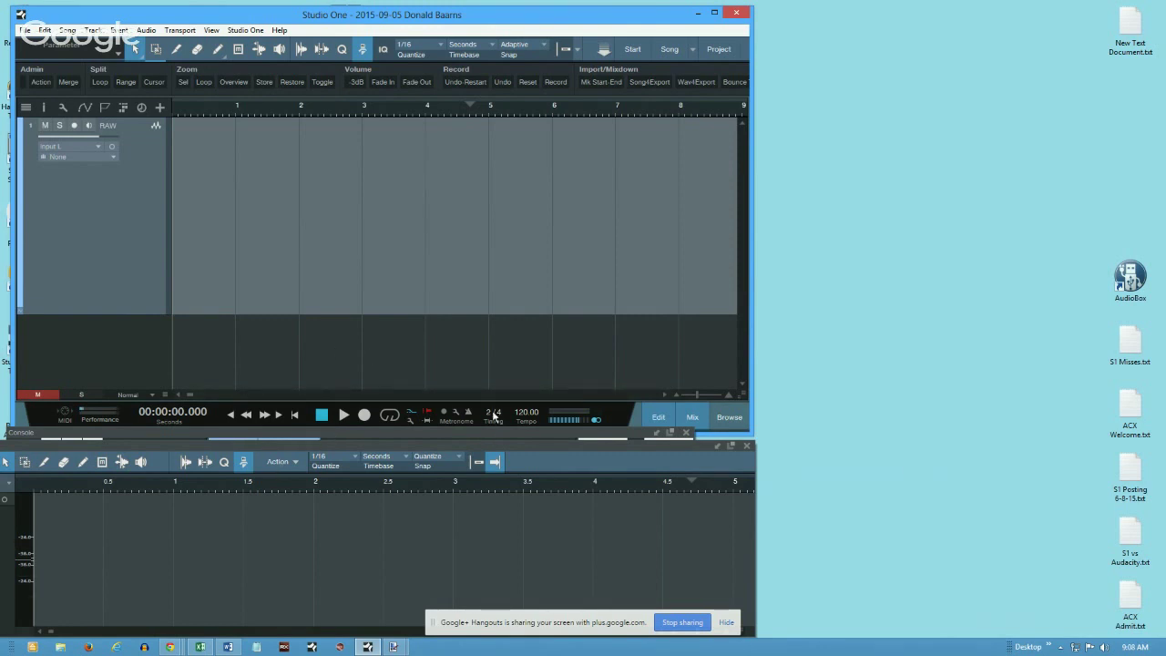
click(657, 434)
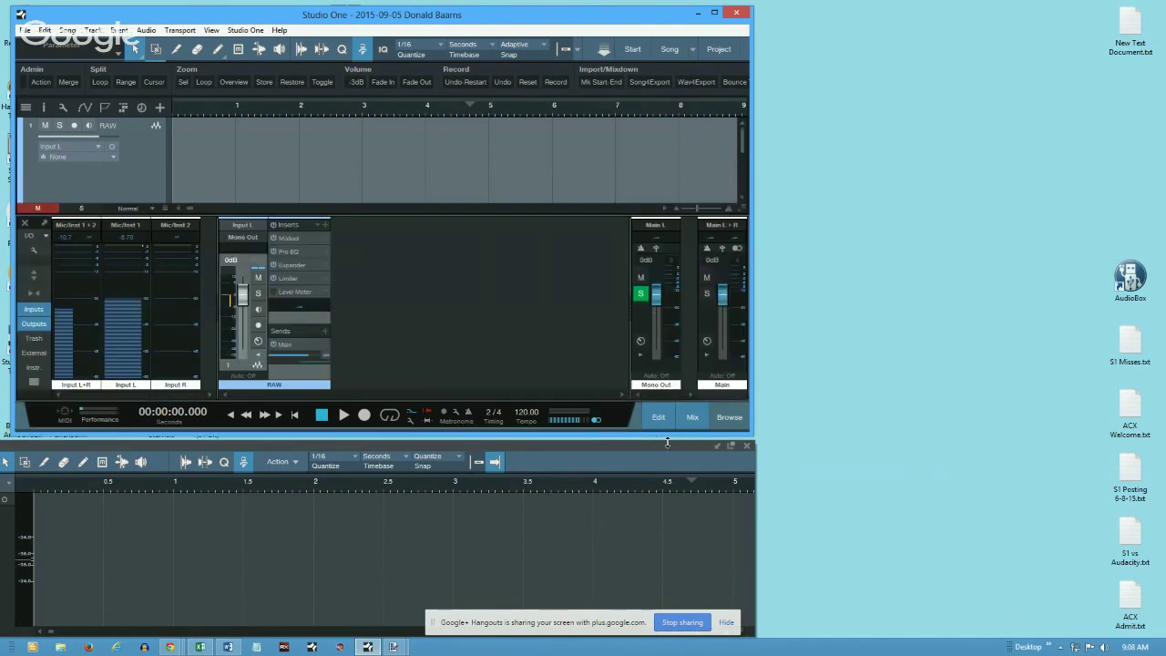
click(718, 444)
drag(750, 435, 1103, 609)
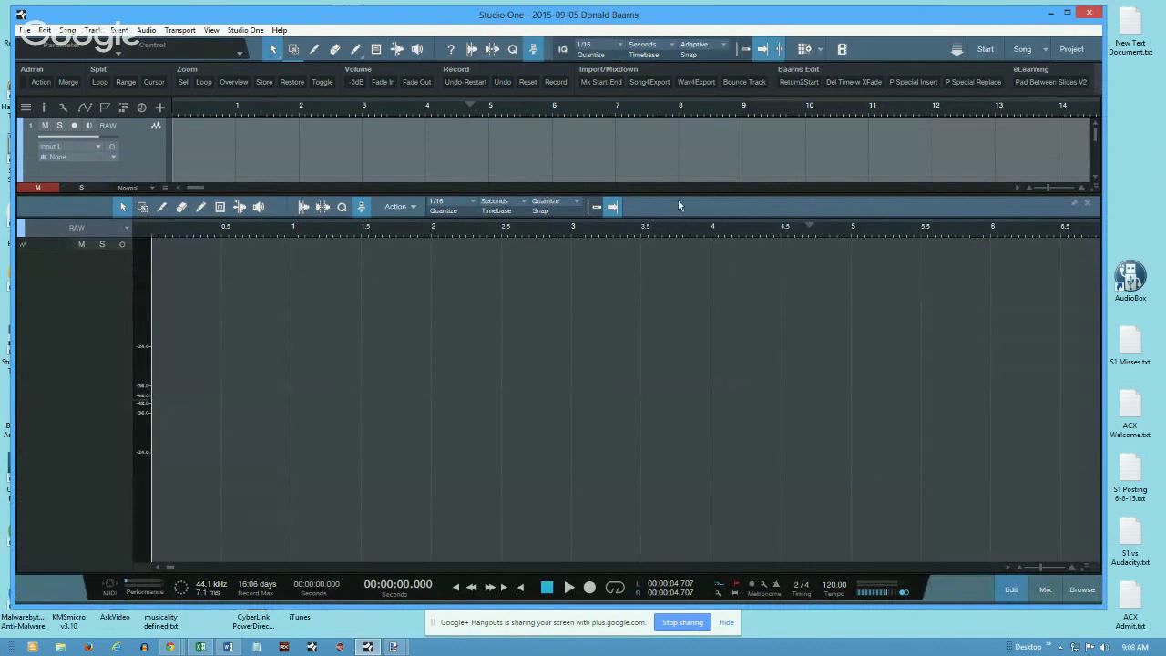
drag(680, 193, 689, 307)
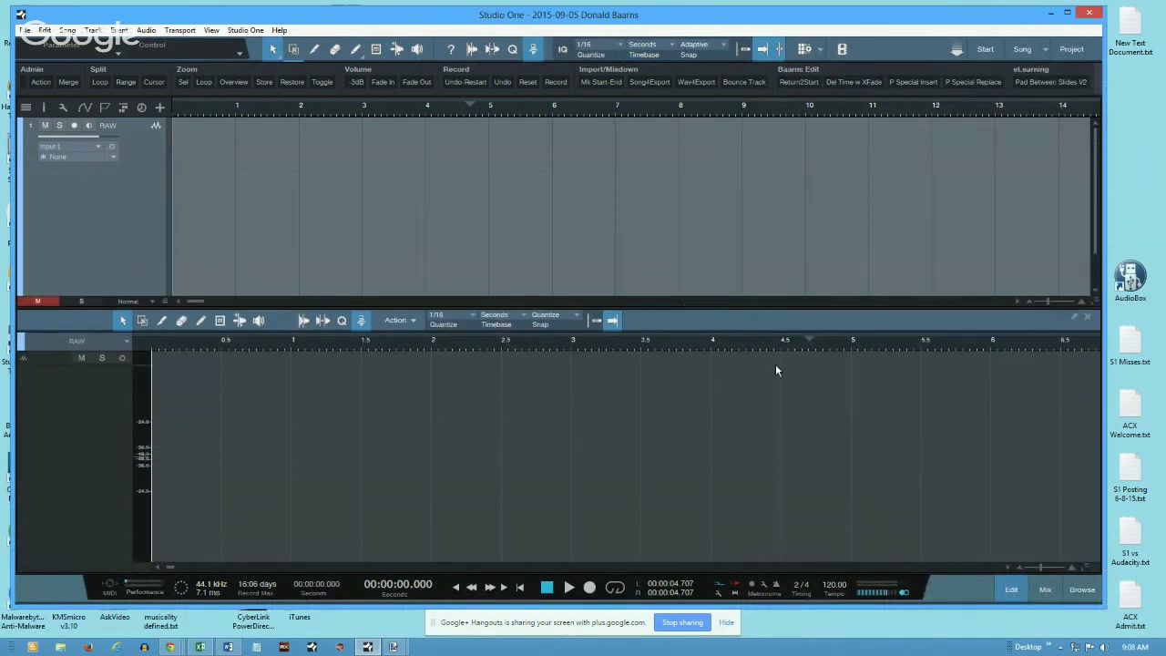
Step: Show the docked Console and widen its inputs section so the RAW channel sits farther from the input meters
click(1045, 590)
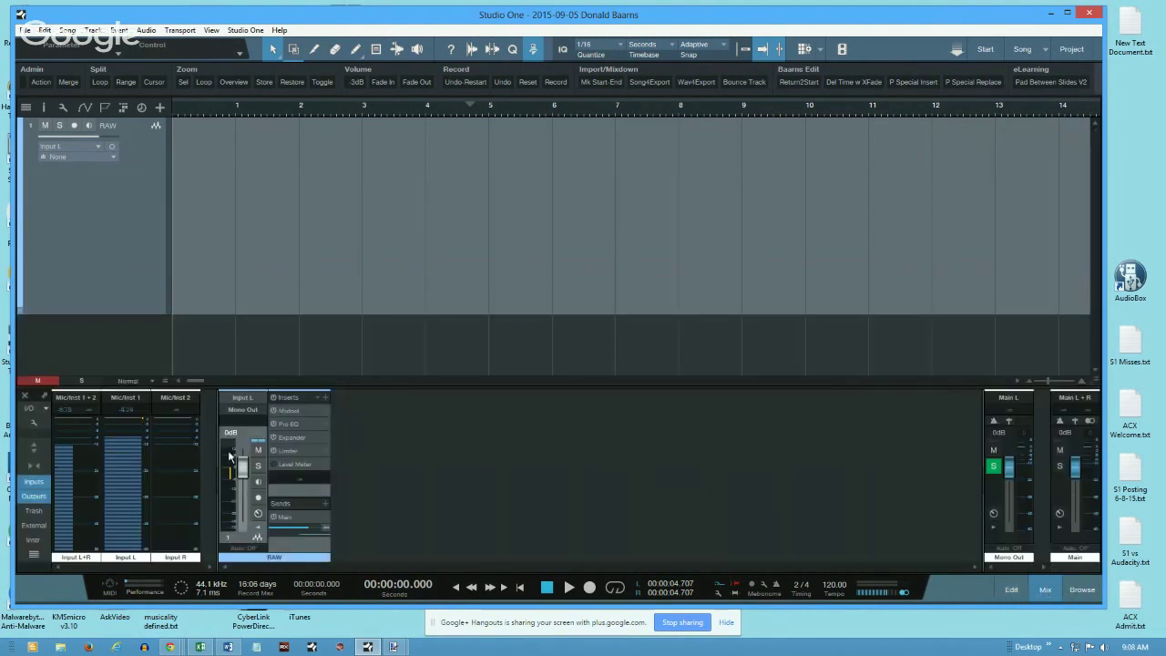
drag(219, 463, 346, 479)
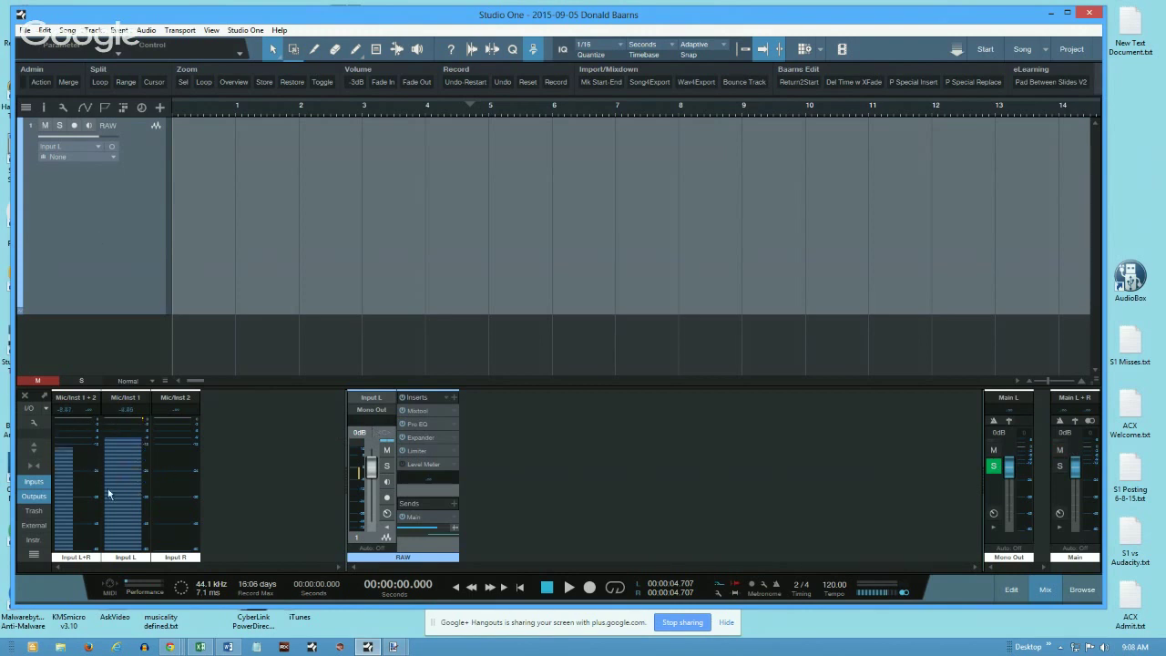
mouse_move(122, 476)
Step: Detach the Console and place it as a floating window over the middle of the arrangement
click(43, 398)
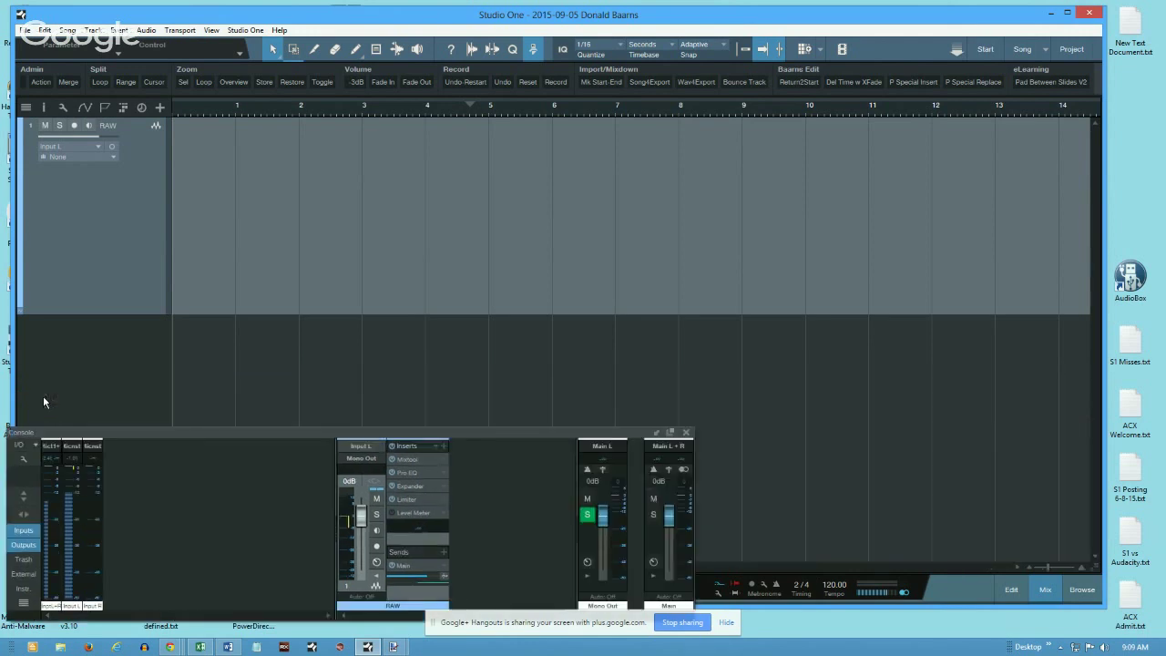
drag(199, 430, 289, 261)
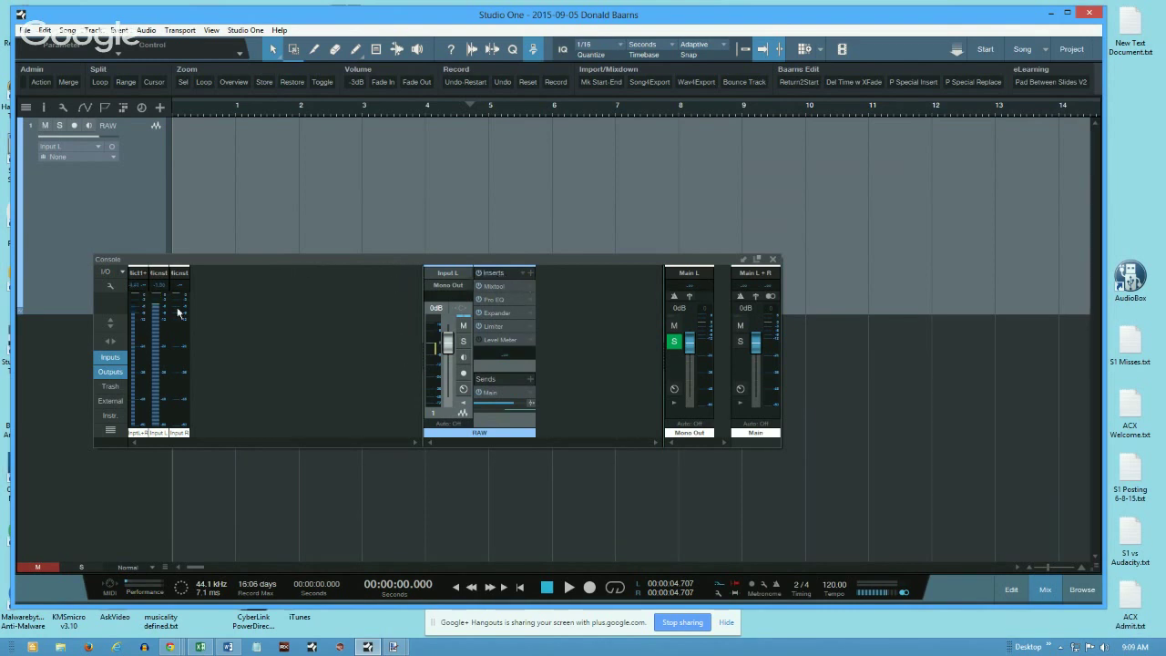
mouse_move(154, 315)
Step: Narrow the floating Console and its inputs and outputs sections, and collapse the RAW channel to a narrow strip
drag(425, 335, 239, 343)
drag(780, 315, 373, 342)
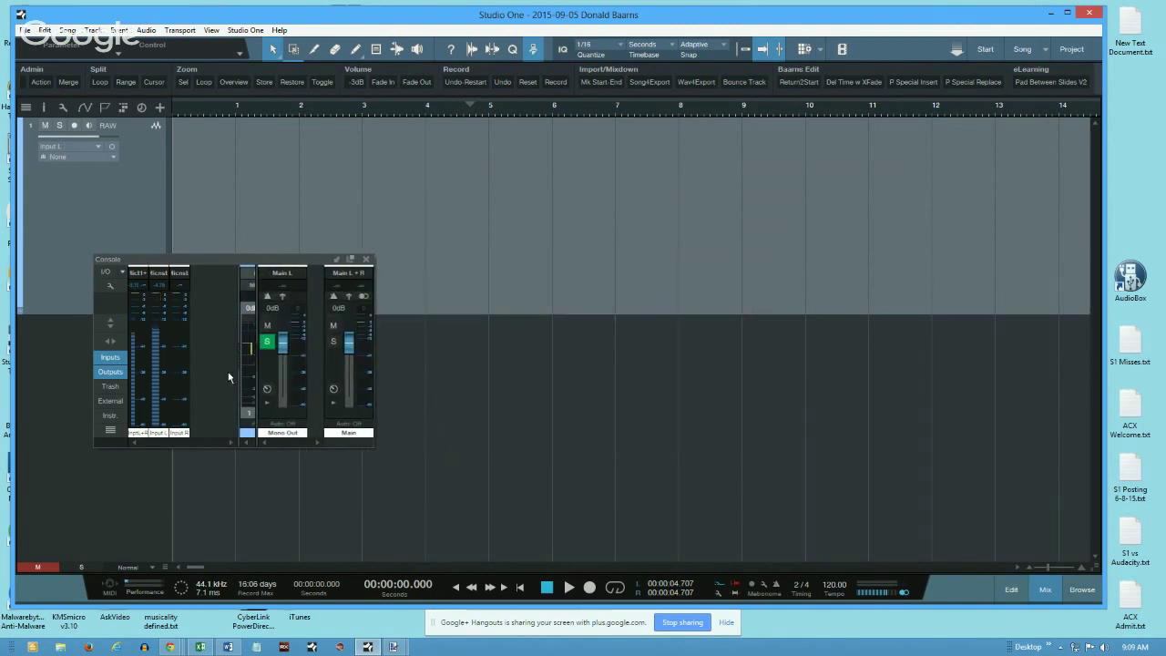
drag(240, 366, 196, 369)
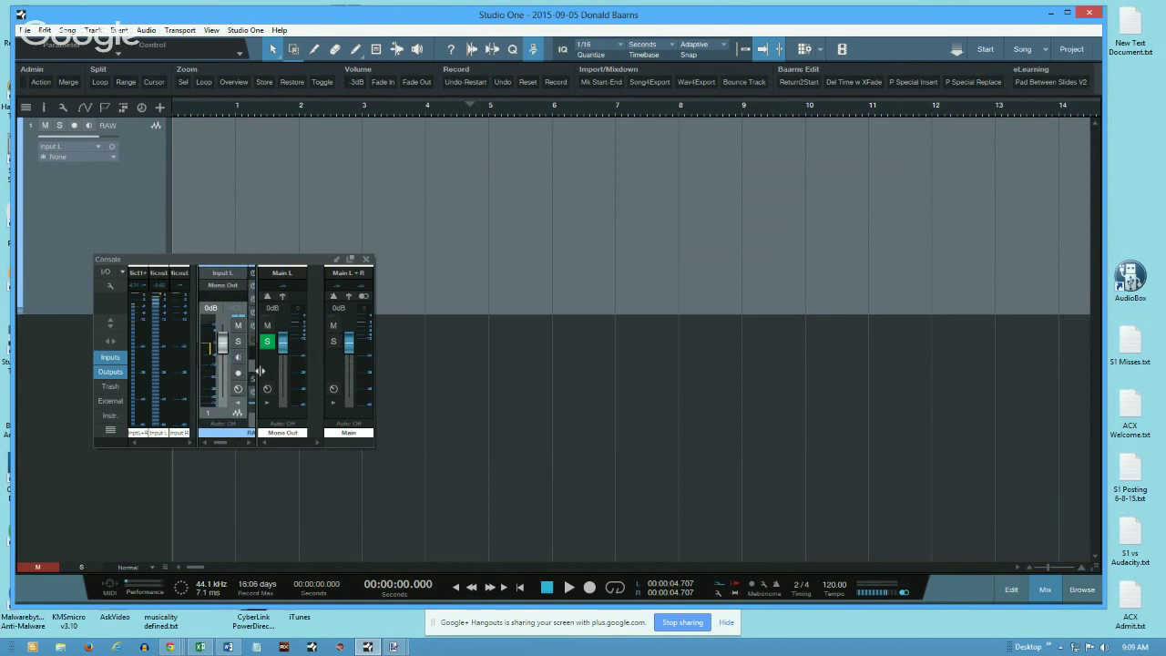
drag(260, 371, 306, 390)
click(236, 410)
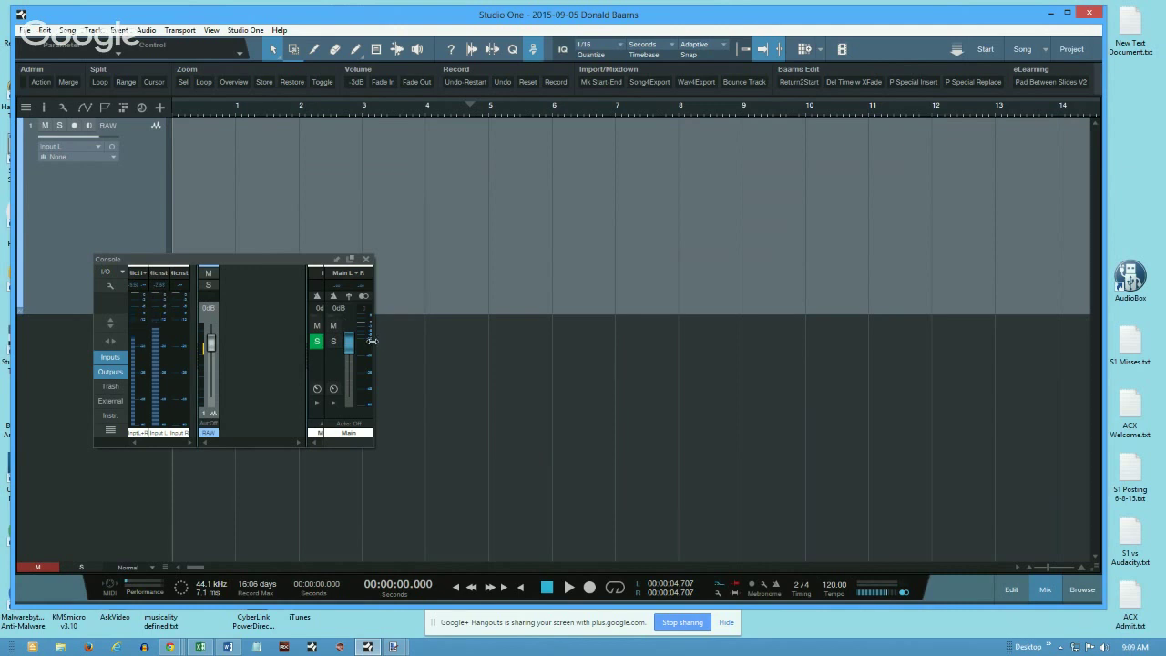
Step: Widen the Console so both output channels fit, and show the RAW channel at full width with its inserts and sends collapsed
drag(374, 340, 717, 340)
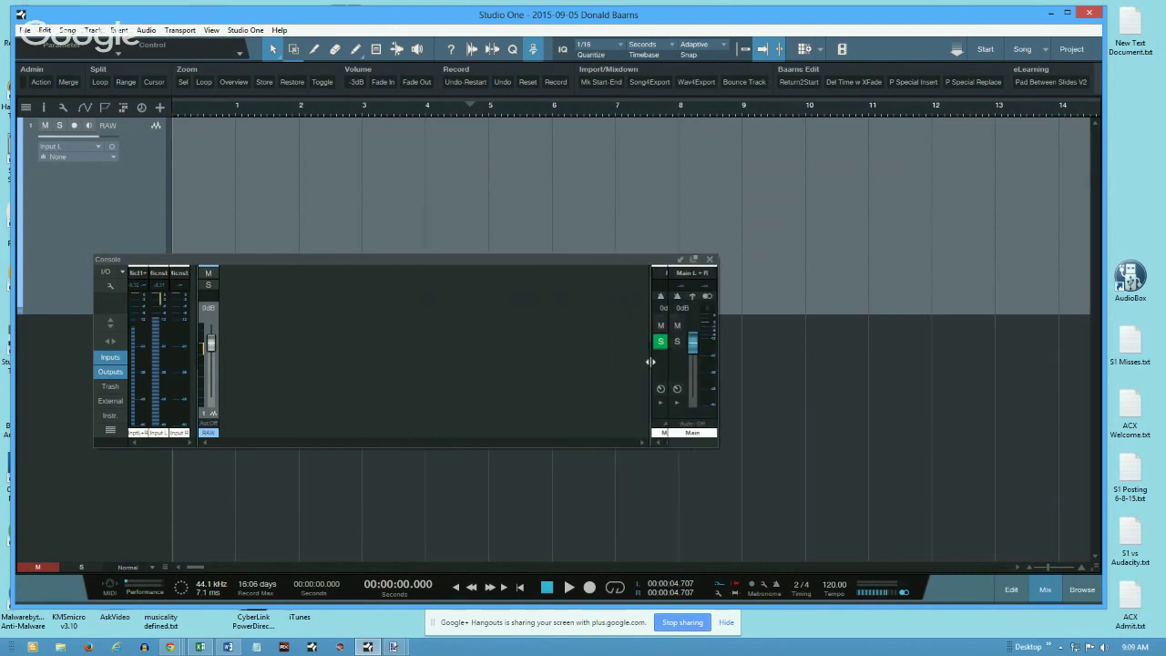
drag(647, 361, 577, 364)
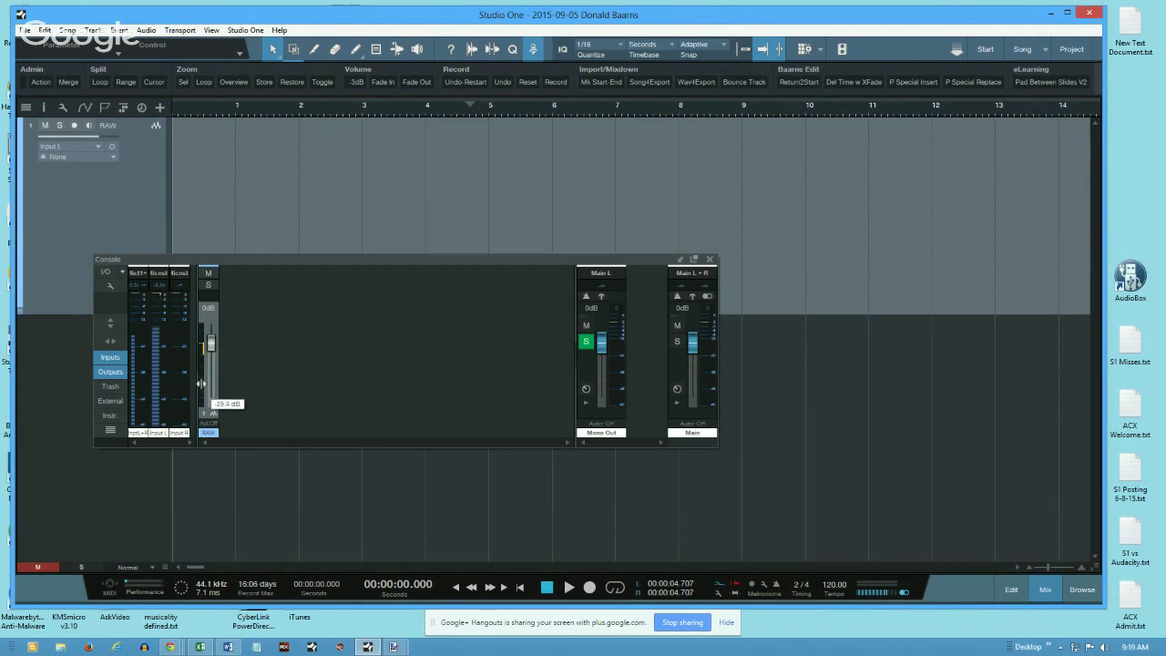
click(202, 369)
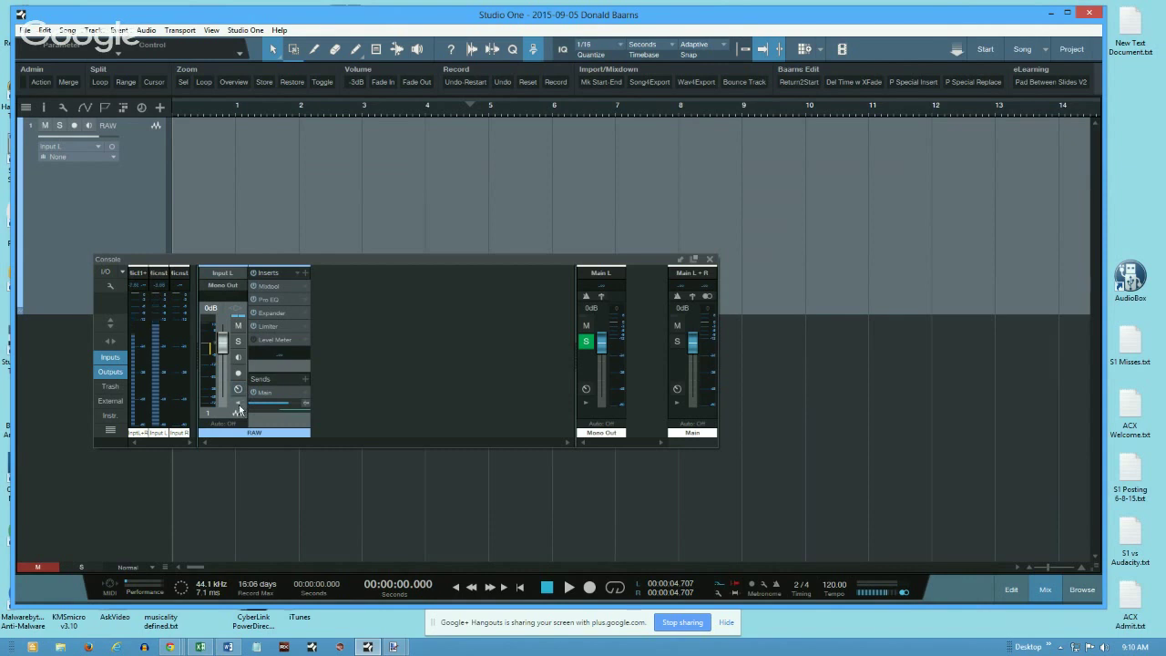
click(240, 402)
Step: Switch the Console's input channels to wide display and enlarge the inputs section to fit all three meters
click(111, 343)
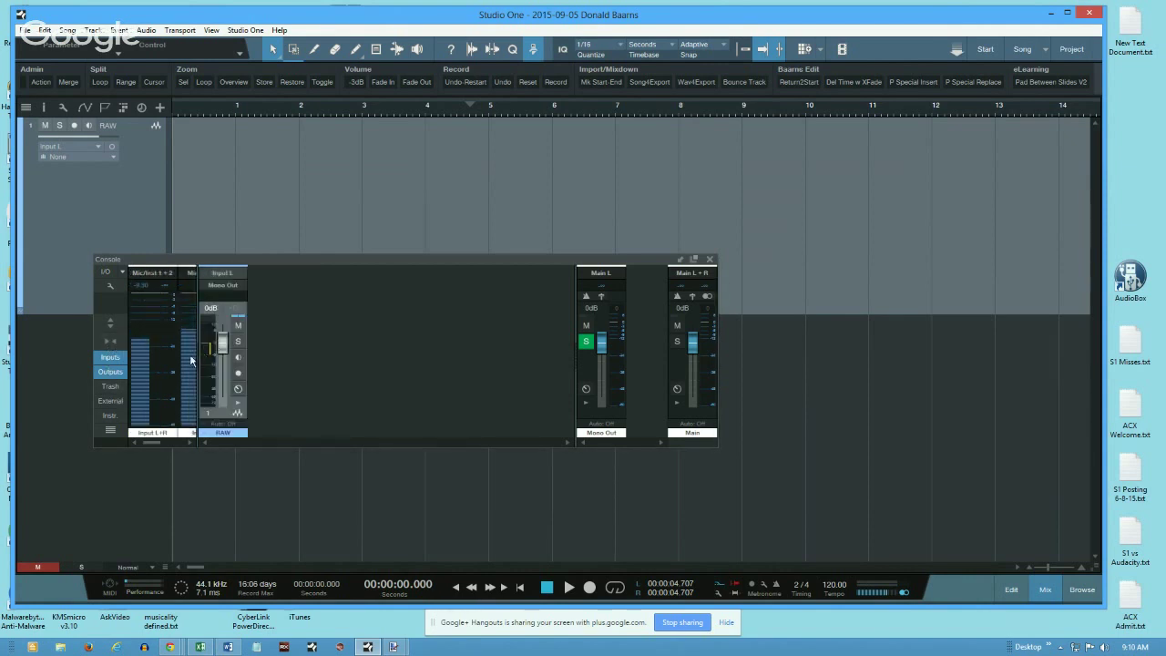
drag(198, 362, 354, 362)
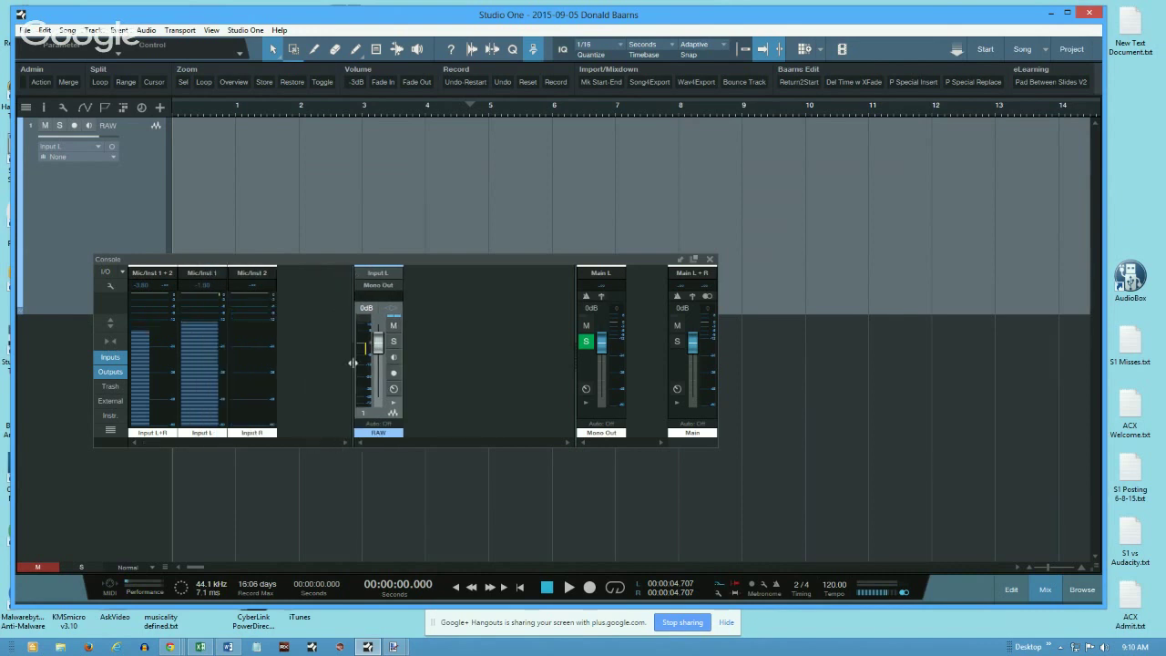
Step: Dock the Console in the main window, narrow that window slightly, and detach the Console again
click(680, 261)
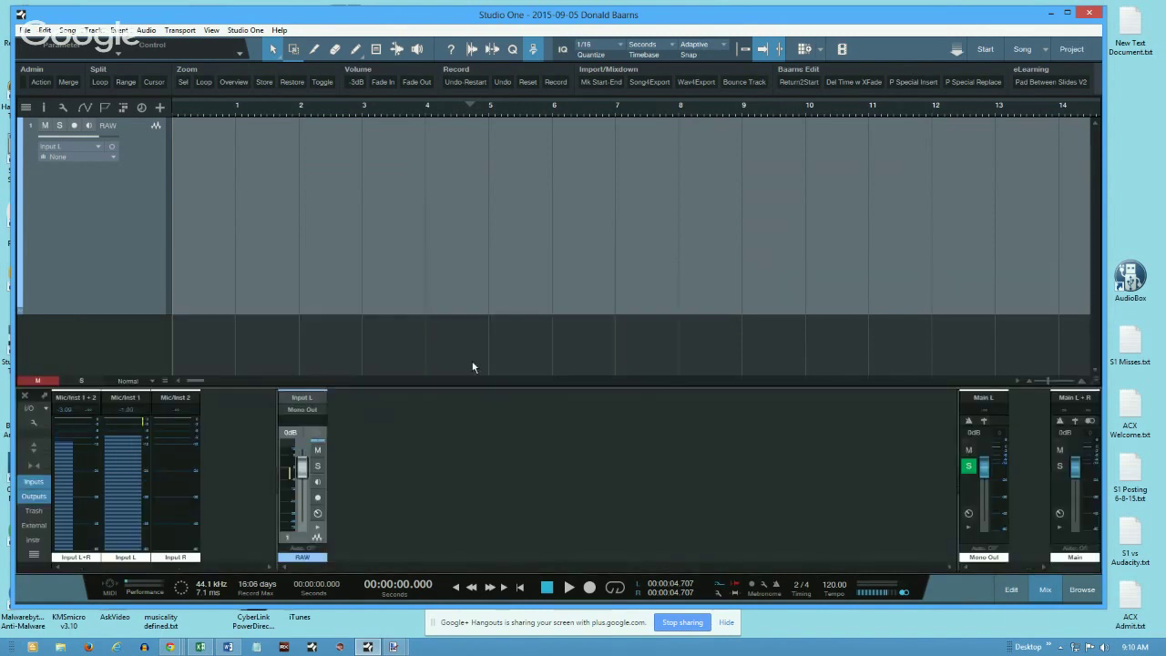
mouse_move(1094, 606)
mouse_down()
mouse_move(1089, 383)
mouse_move(1070, 542)
mouse_move(1077, 613)
mouse_up()
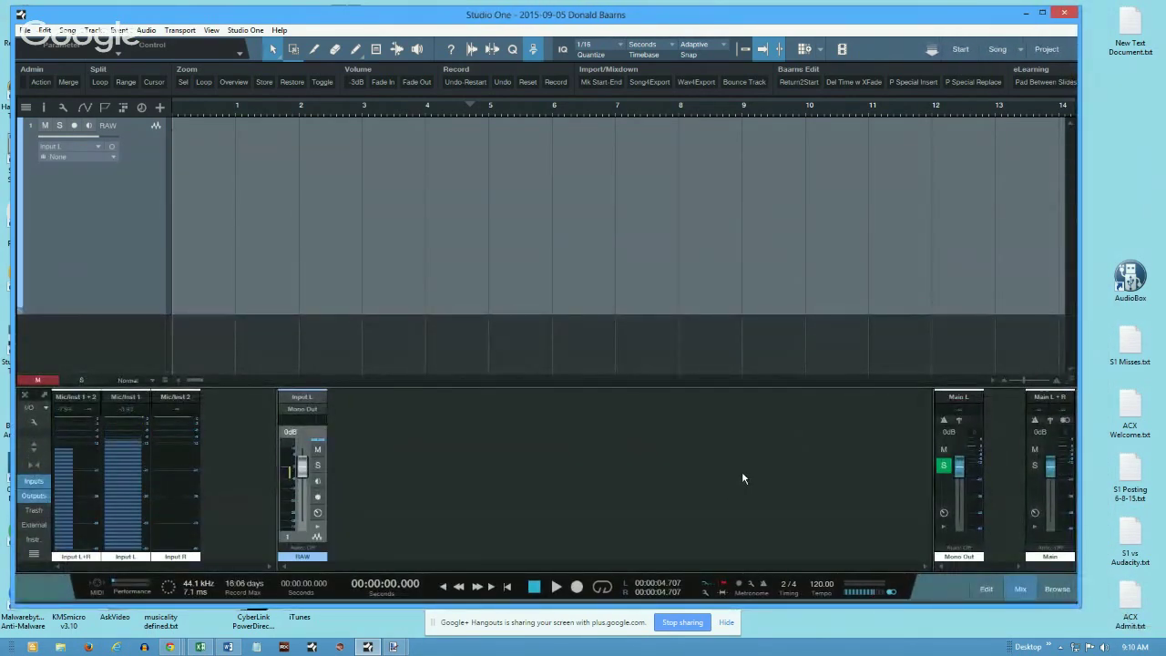
click(44, 397)
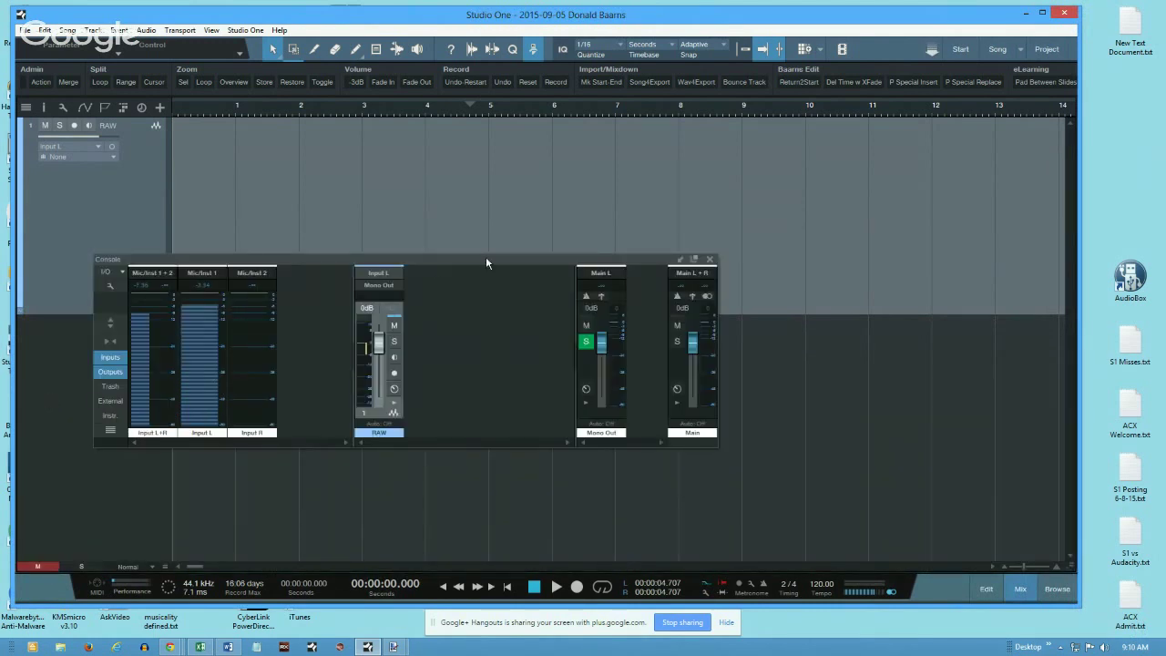
Step: Shorten the main window and place the floating Console directly beneath it, aligned with its left edge
drag(486, 259, 470, 323)
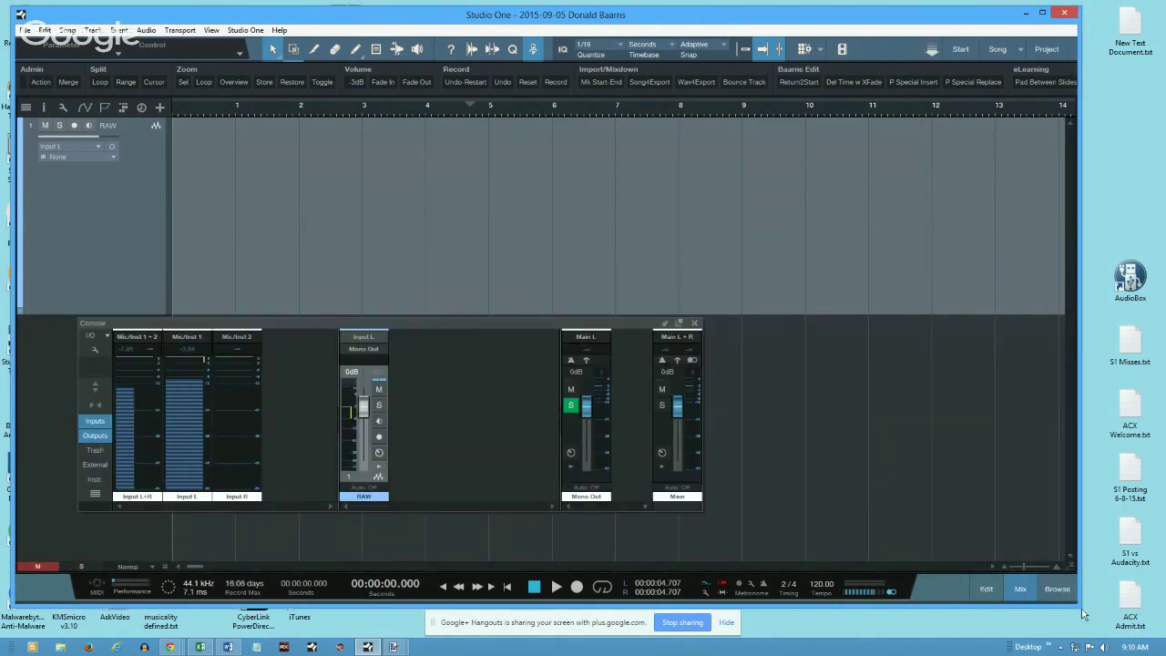
drag(1081, 605, 1067, 373)
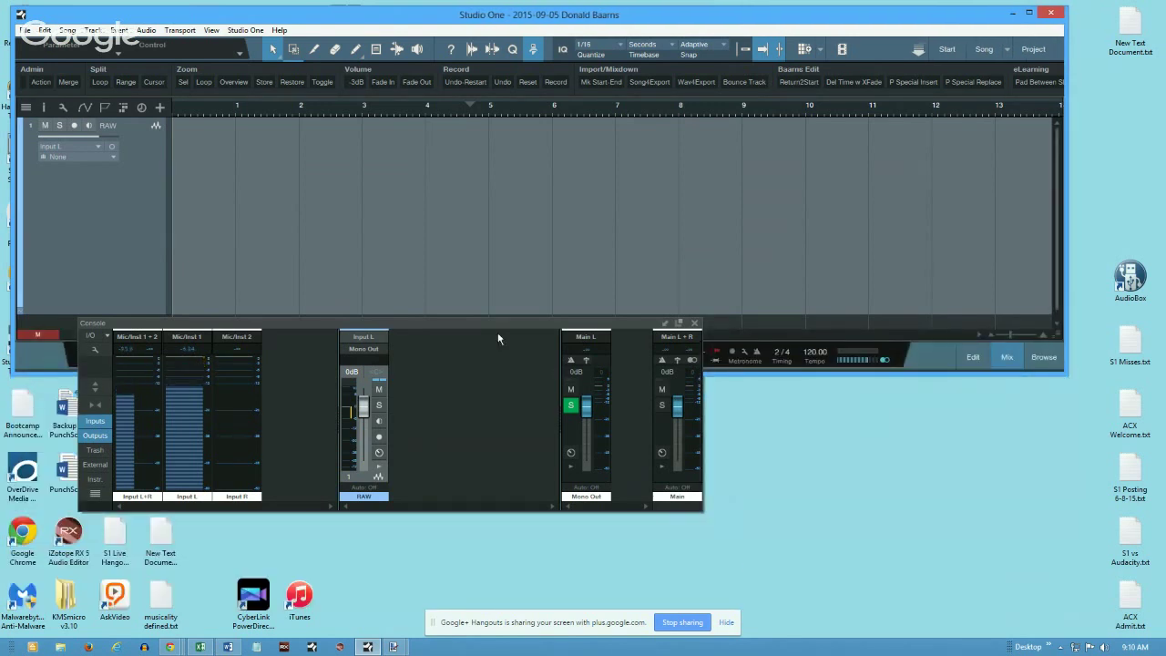
drag(492, 327, 427, 445)
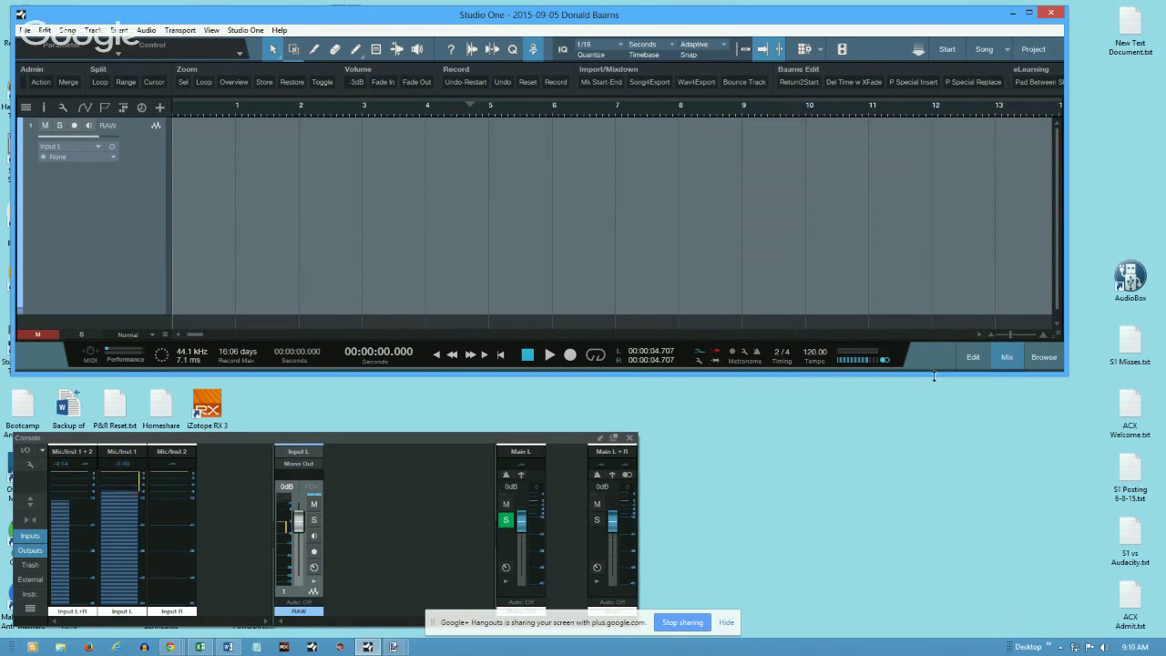
drag(929, 375, 929, 396)
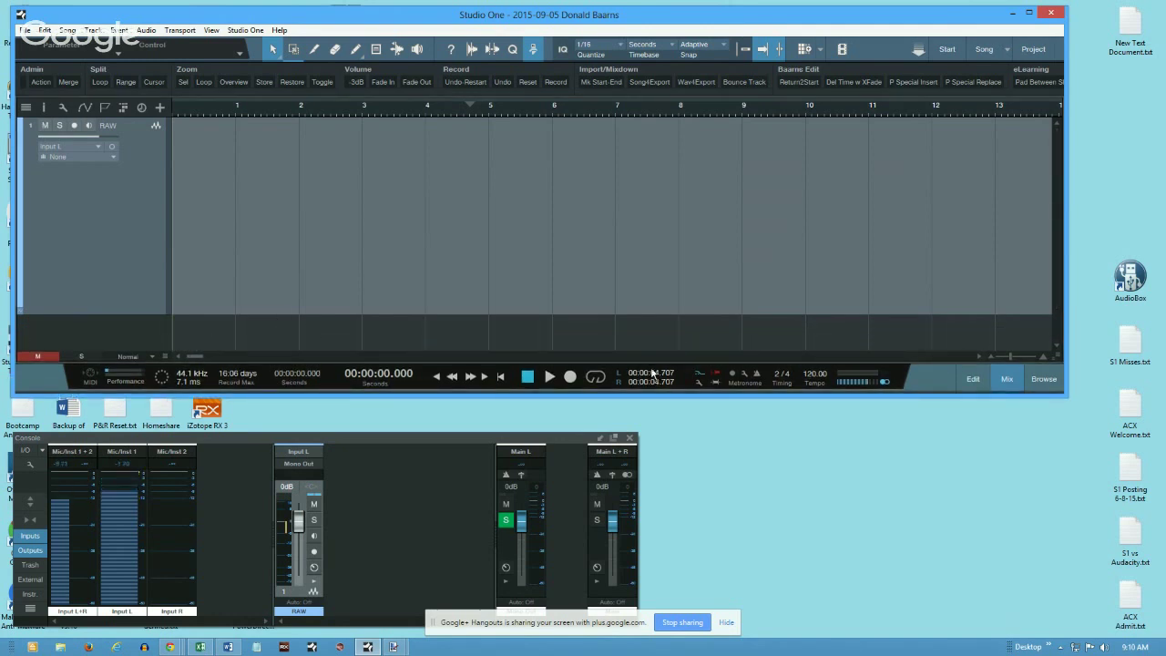
drag(435, 438, 432, 399)
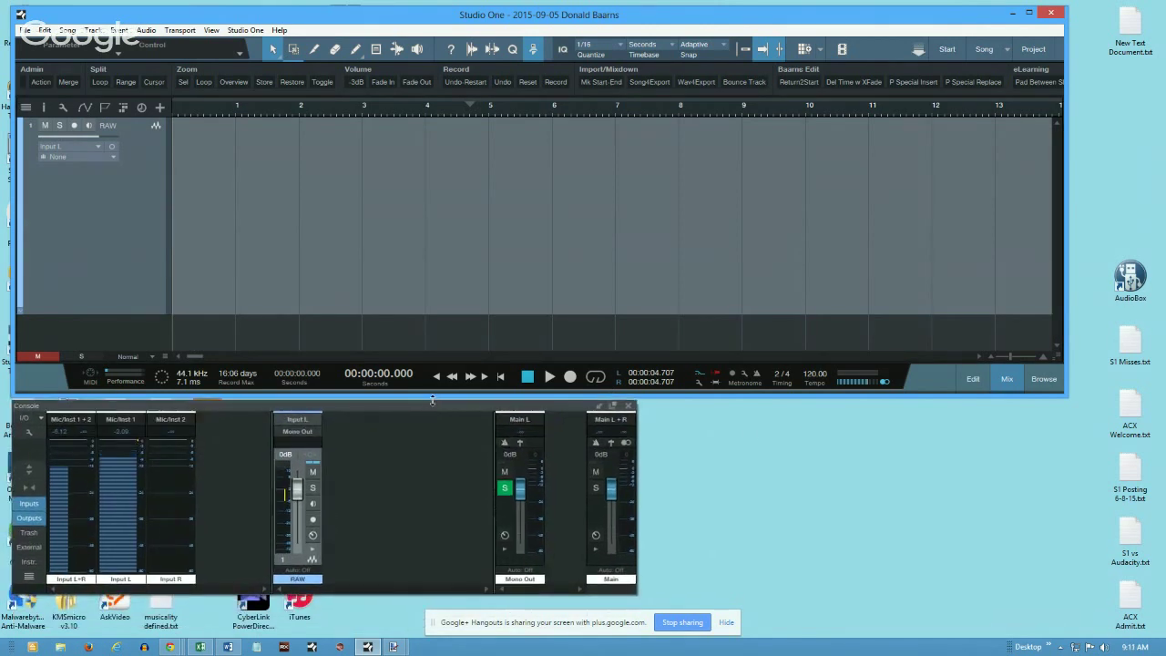
Step: Show the Editor, detach it and place it below the main window, with the Console brought in front of it
click(973, 378)
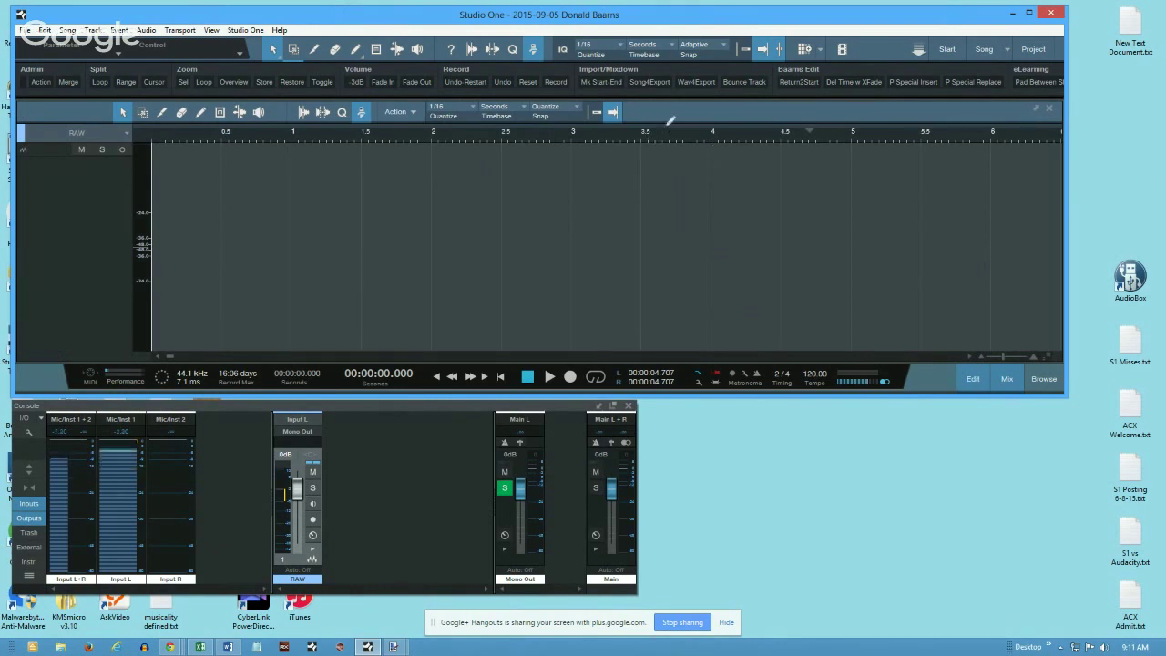
click(1036, 110)
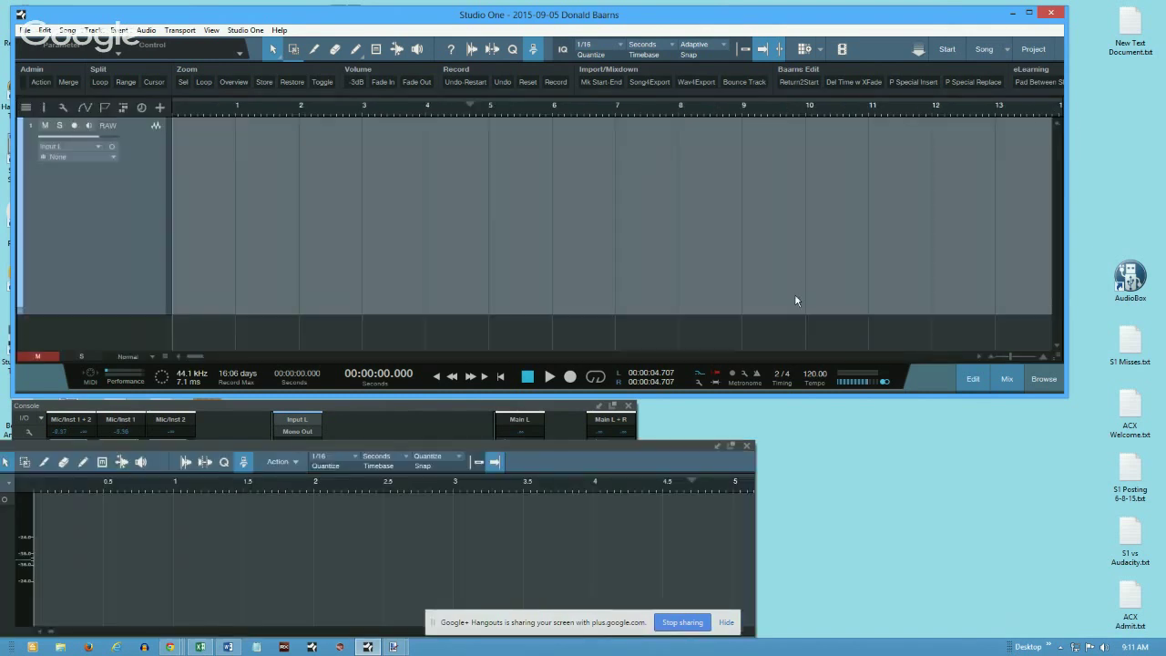
drag(621, 443, 776, 401)
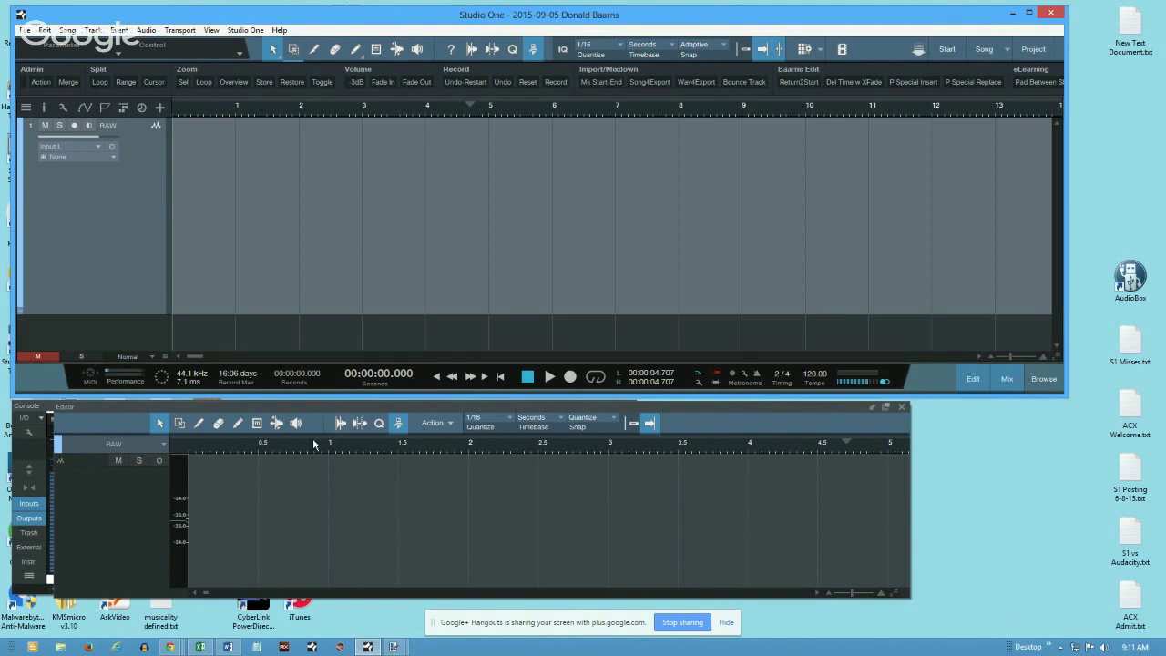
drag(344, 410, 297, 434)
click(356, 409)
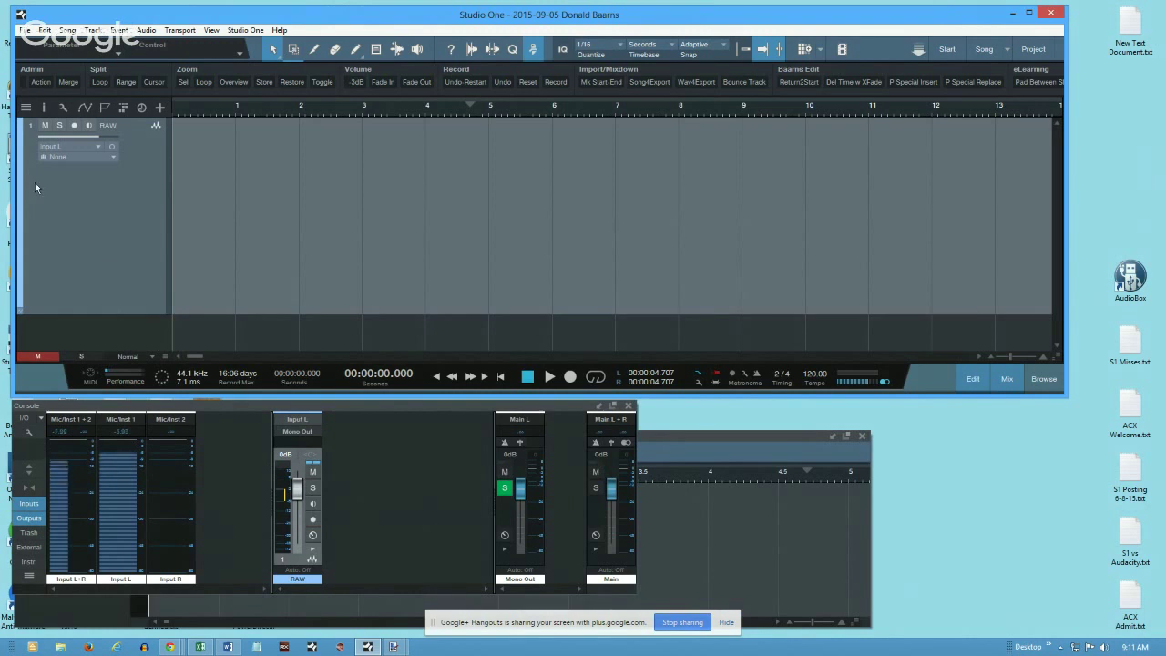
Step: Rename the RAW track as Raw Amazing
double_click(299, 580)
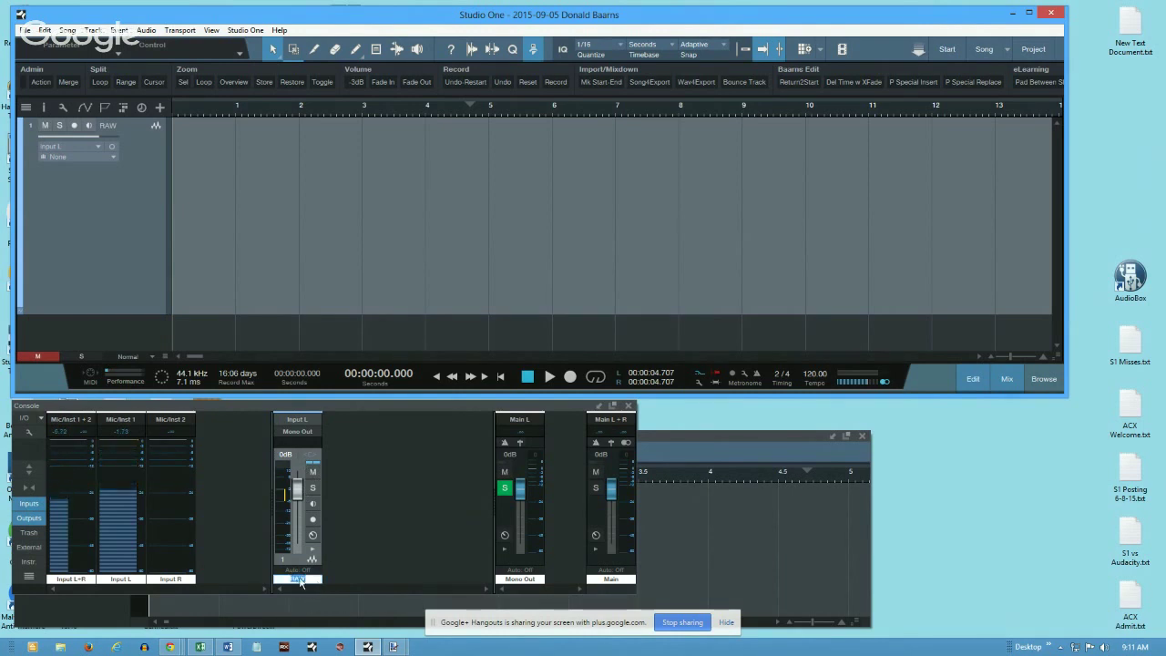
key(Return)
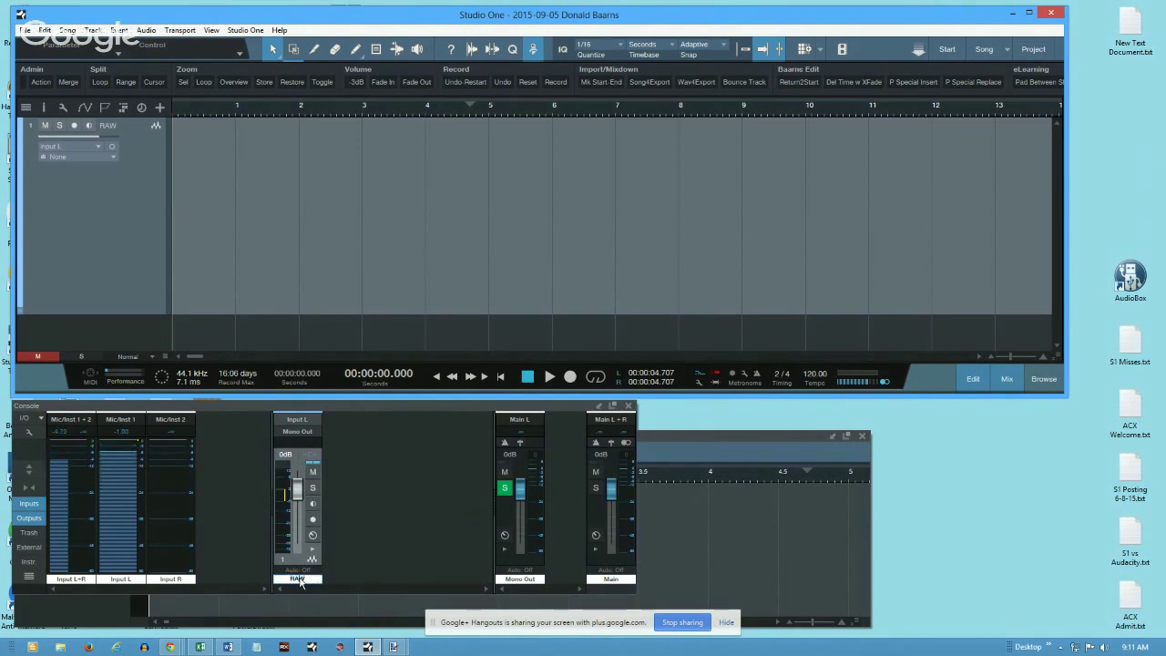
double_click(108, 127)
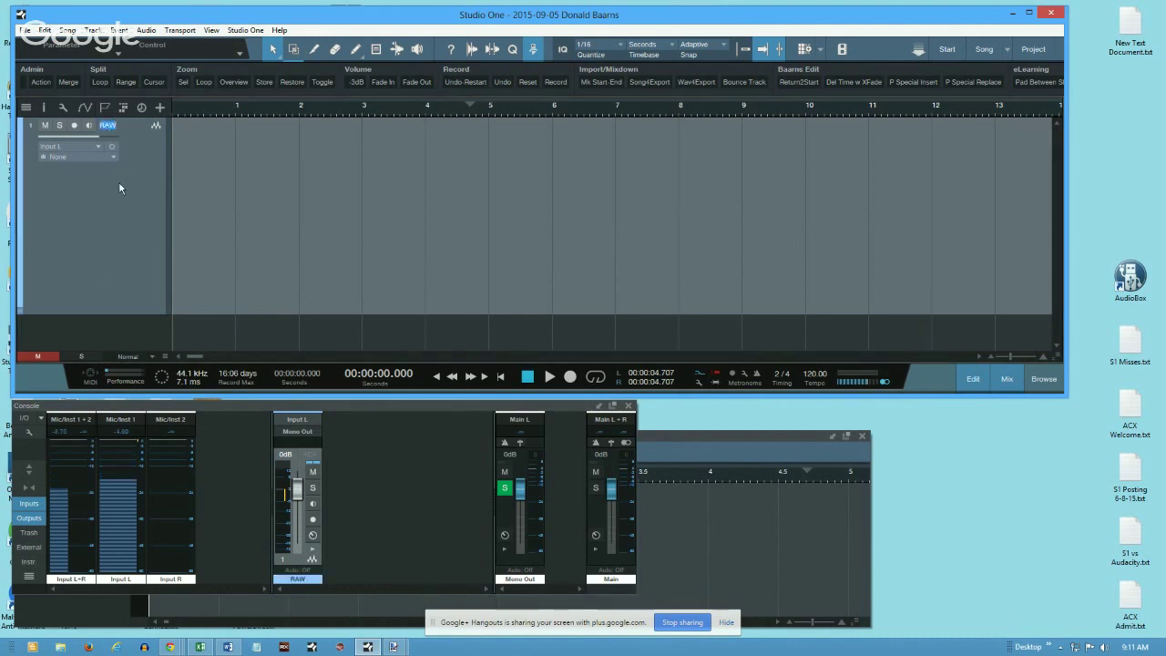
text(Raw Amazing)
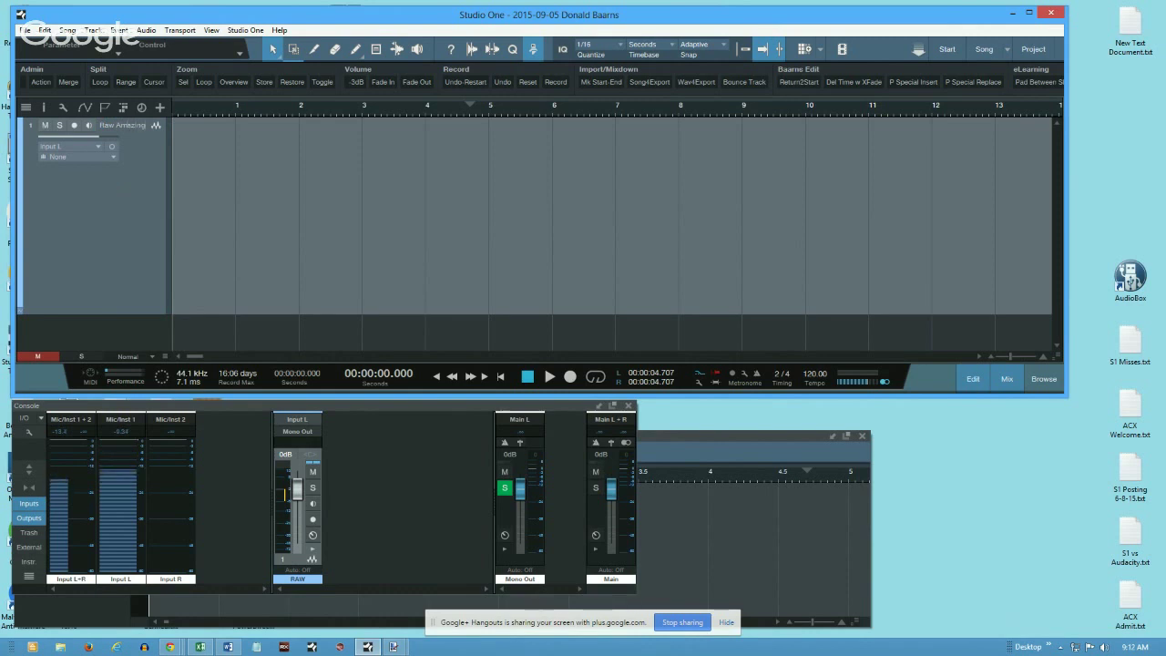
key(Return)
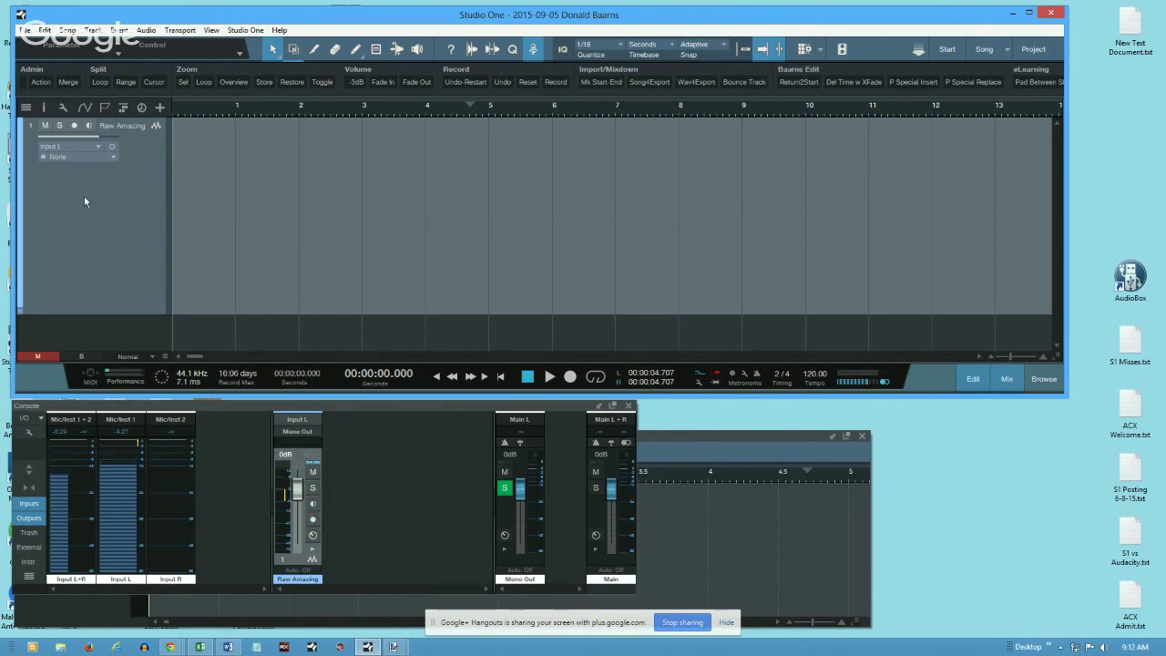
Step: Mute the Raw Amazing track in the arrangement and unmute it from its Console channel
click(45, 128)
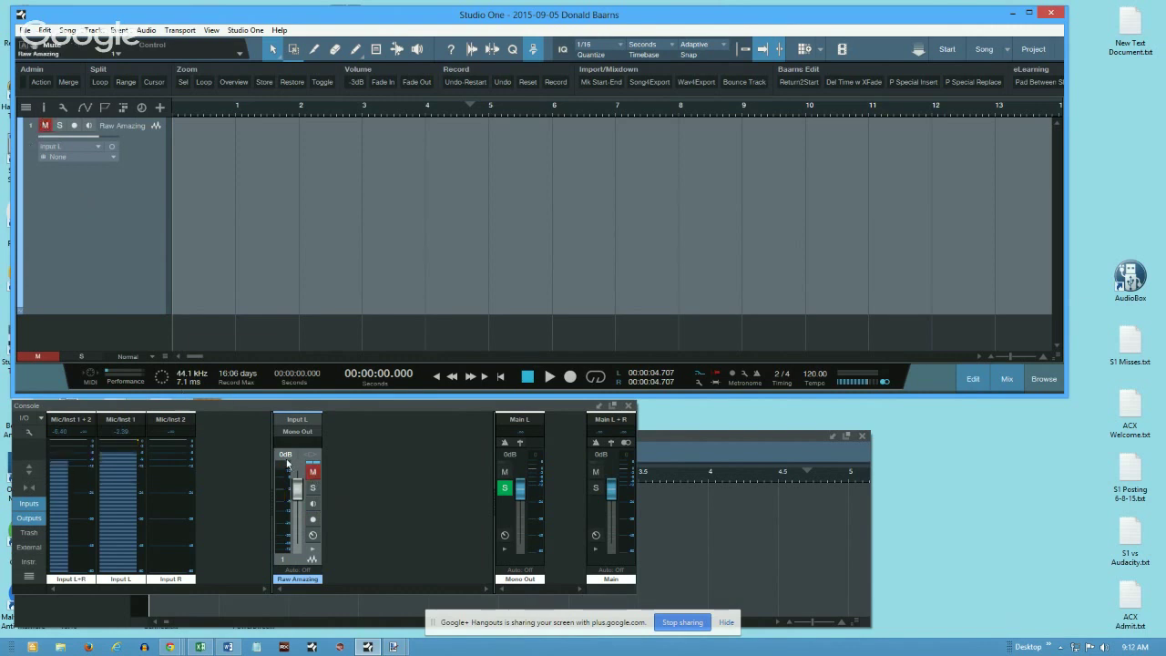
click(314, 474)
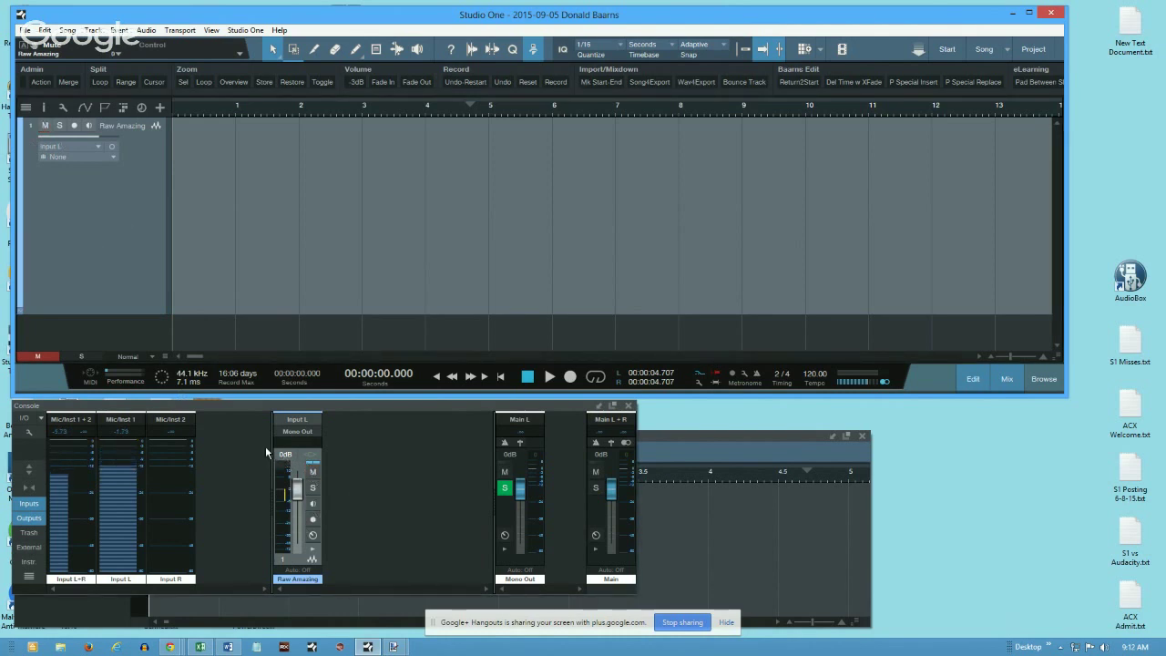
Step: Color the Raw Amazing track magenta and expand its Console channel to show the inserts and sends
click(20, 199)
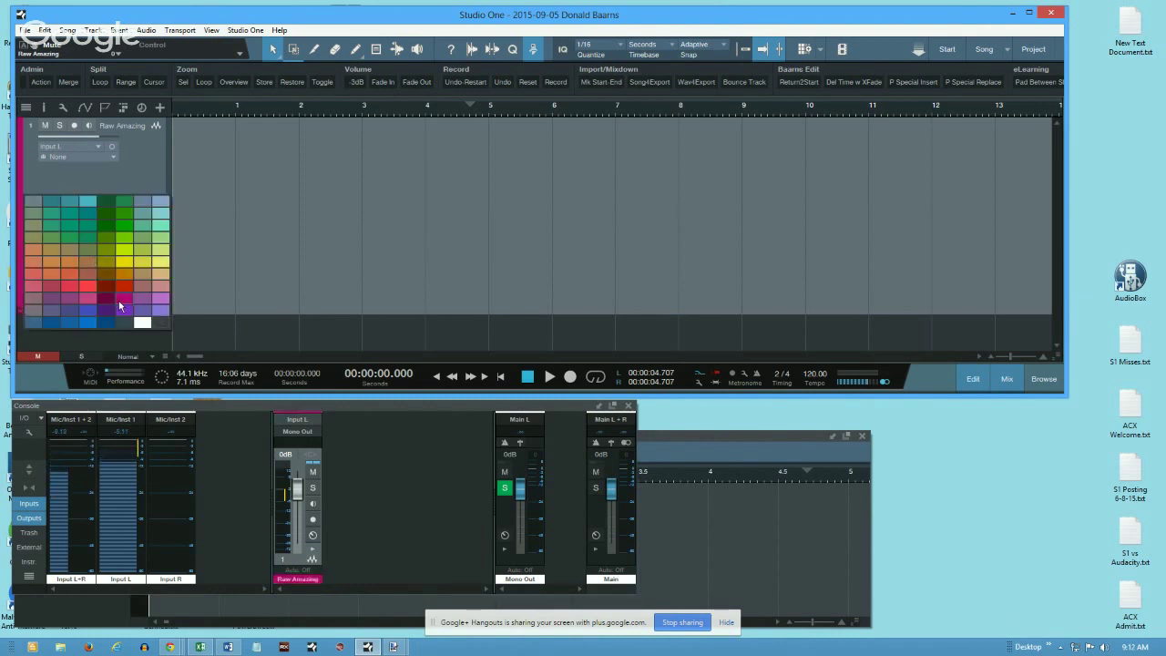
click(119, 300)
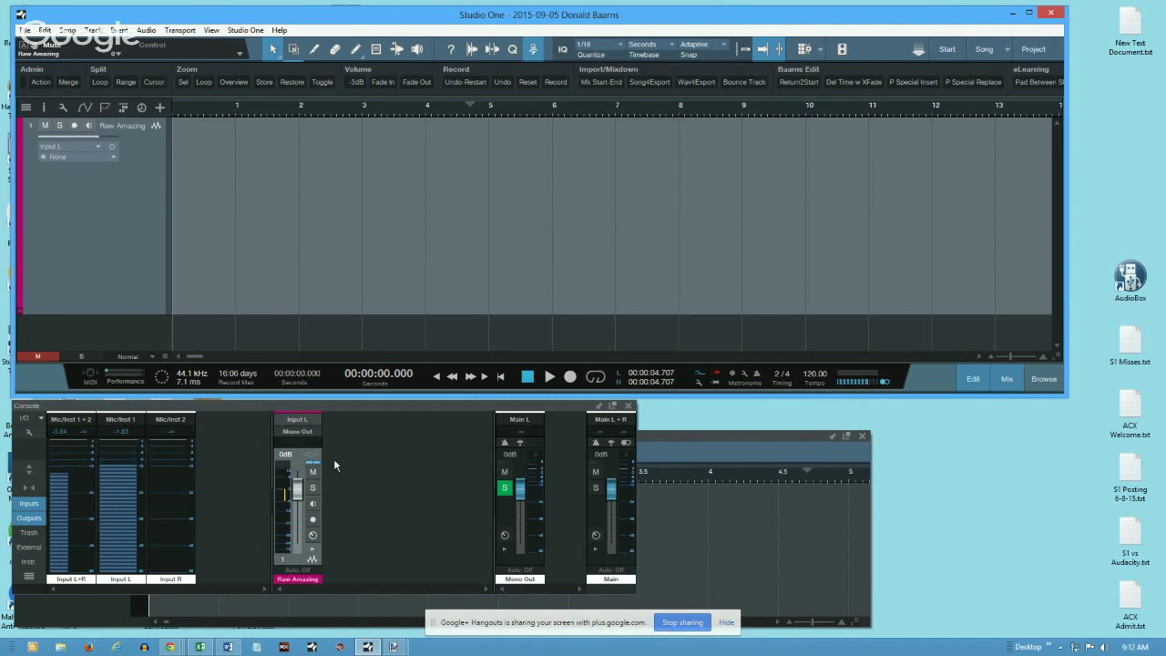
click(312, 558)
Step: Enable Colorize channel strips for the Console, moving the Console over the arrangement and back beneath the main window
click(30, 432)
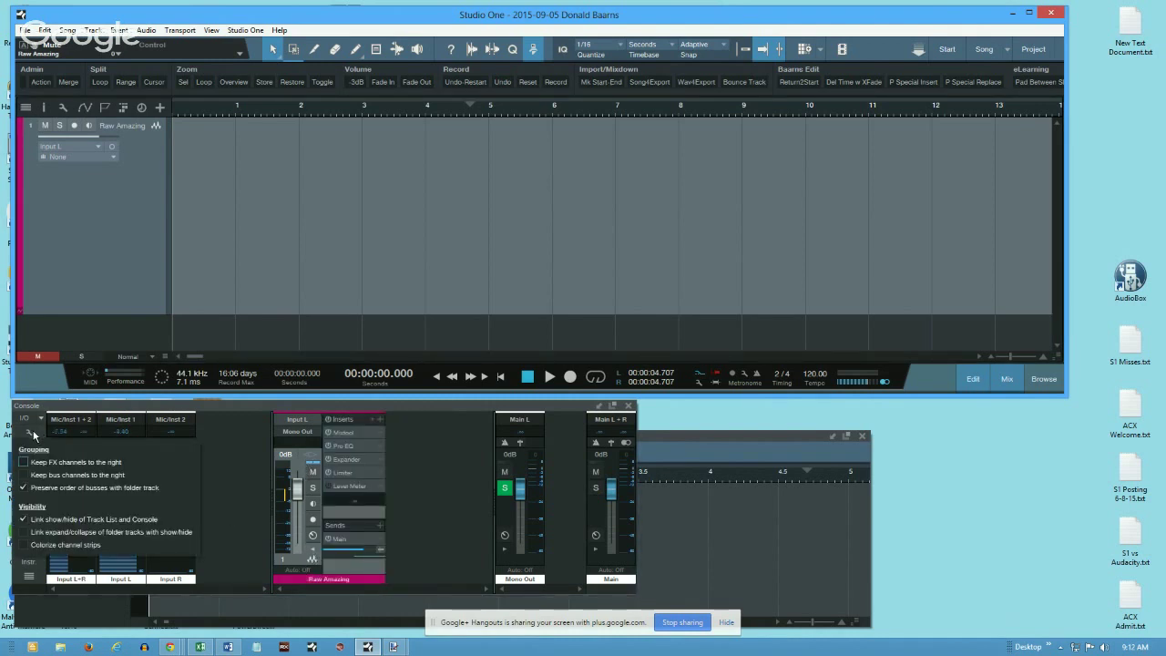
click(173, 412)
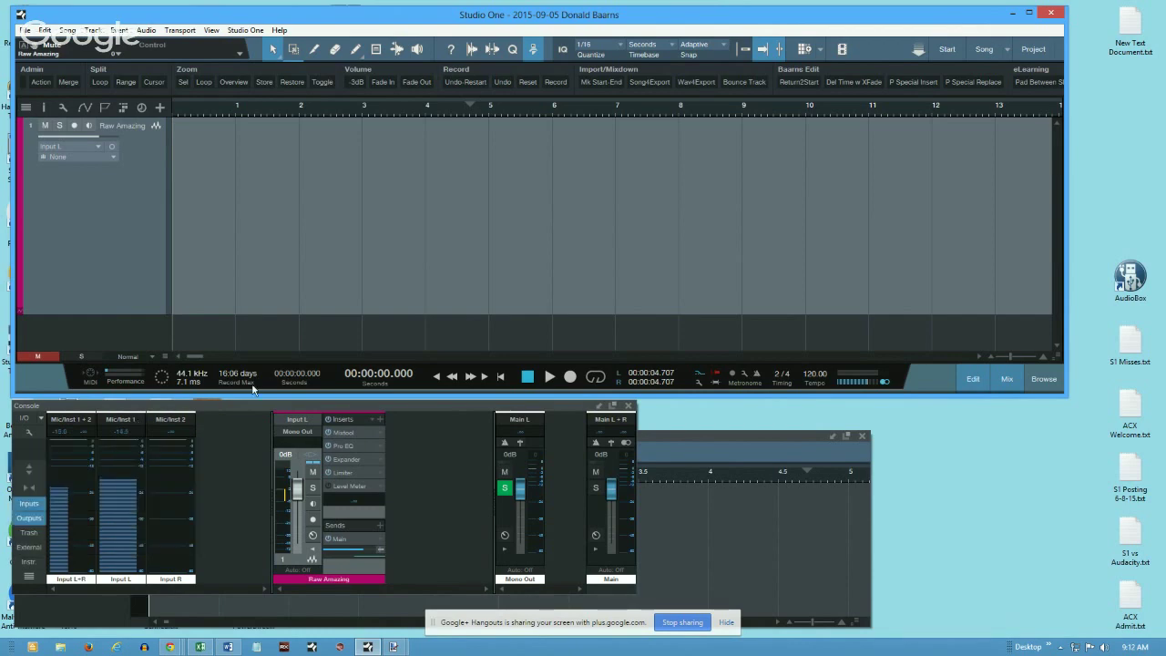
drag(265, 404, 459, 132)
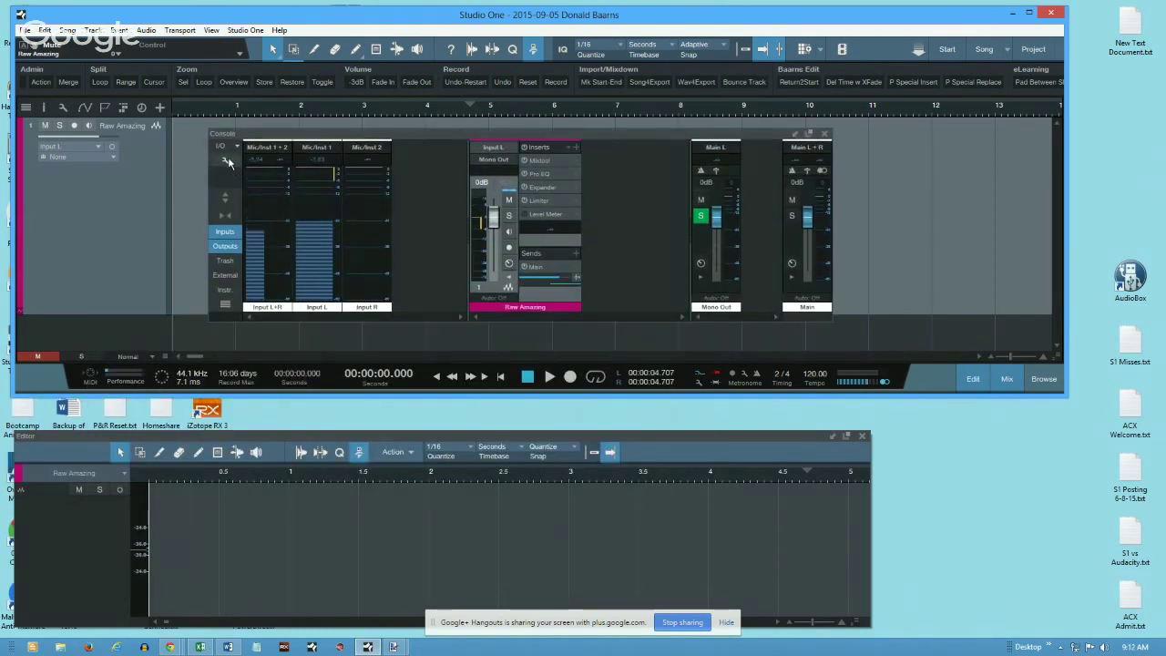
click(227, 158)
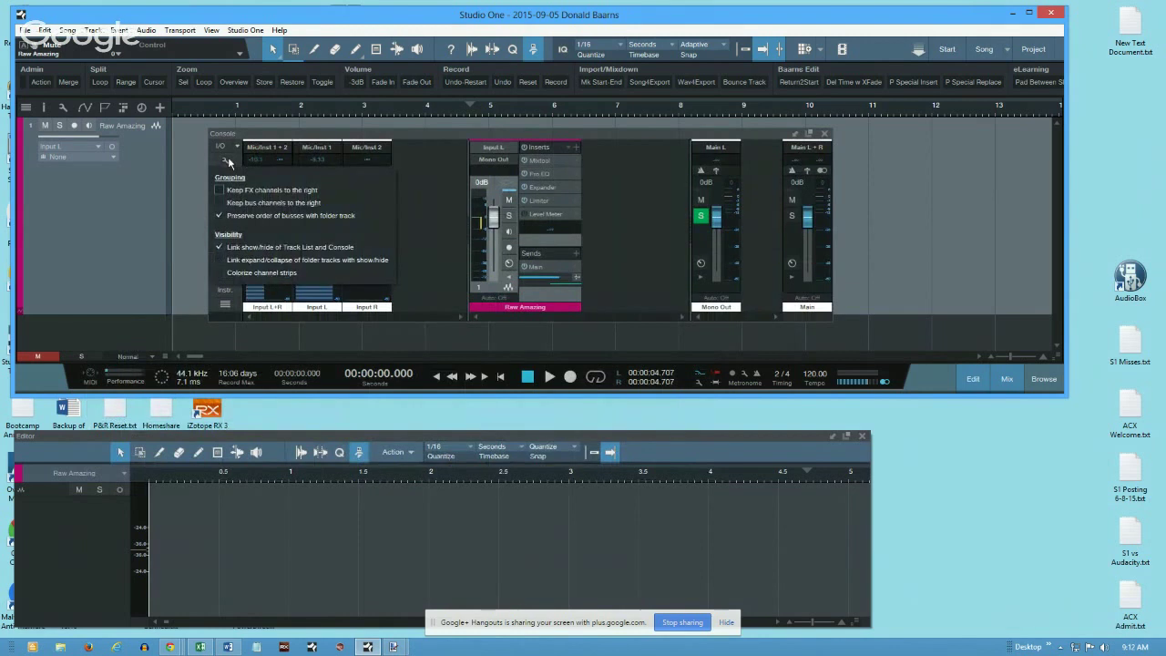
click(218, 274)
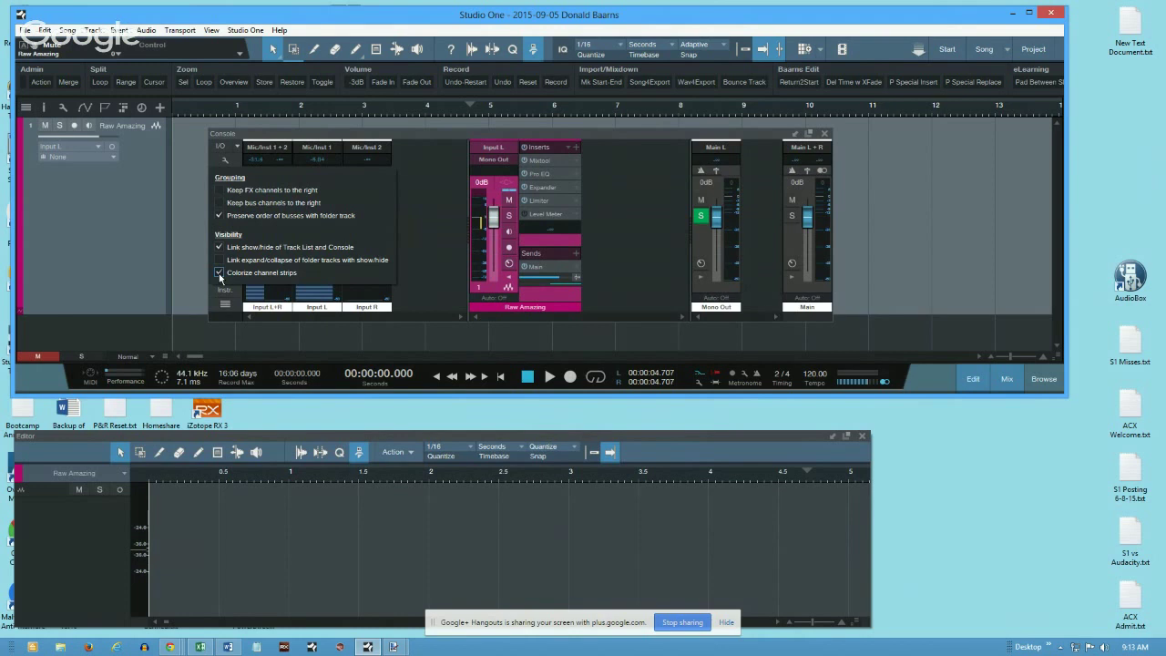
click(434, 203)
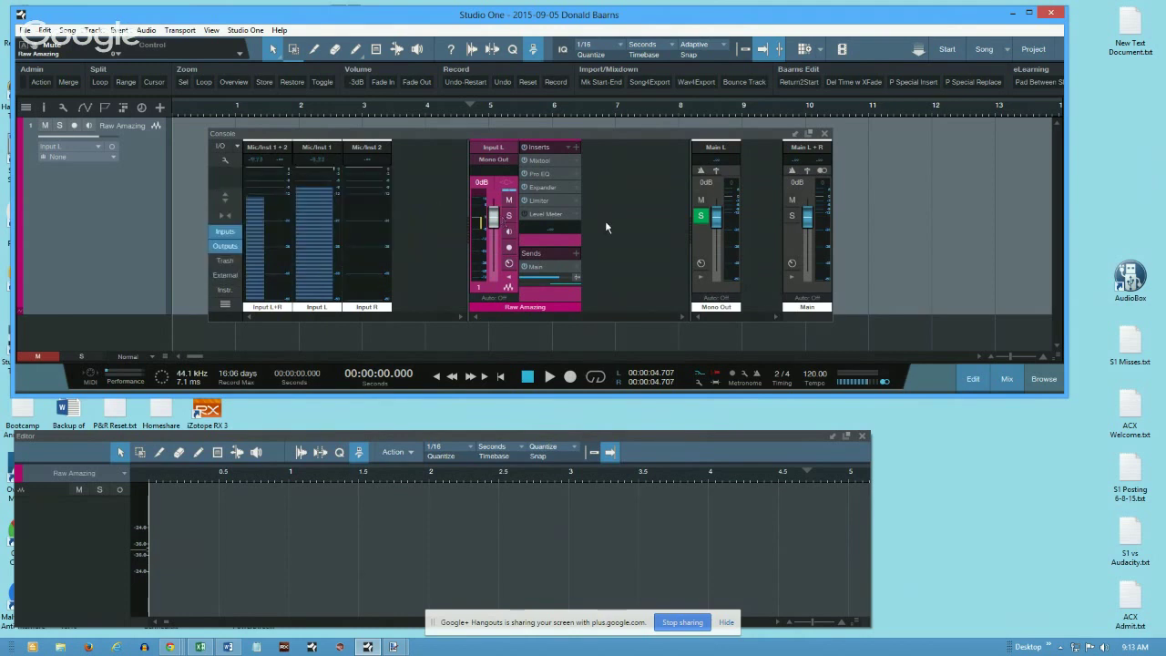
drag(607, 138, 427, 411)
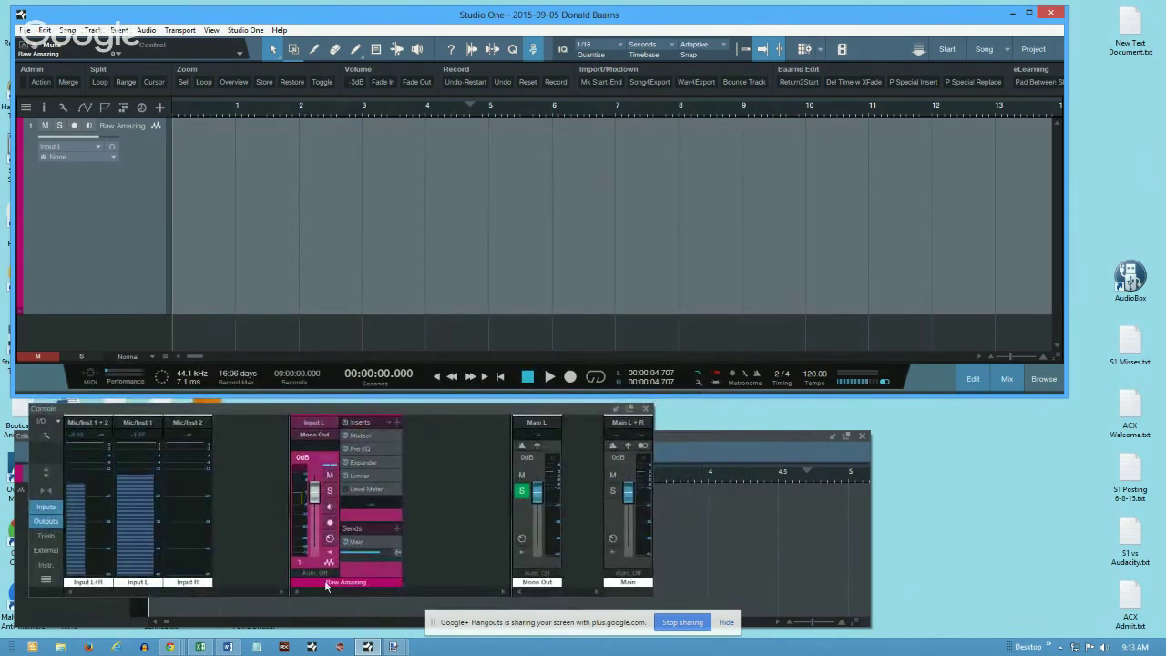
Step: Change the Raw Amazing track's color to bright green and reduce its height to about half
click(20, 219)
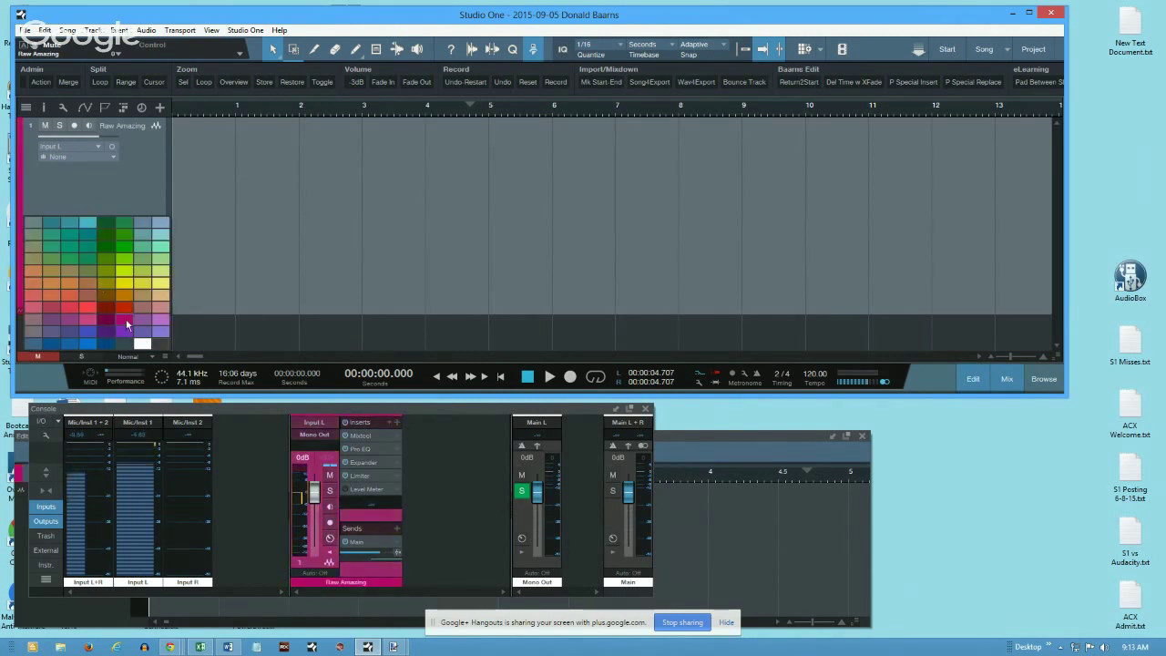
click(125, 253)
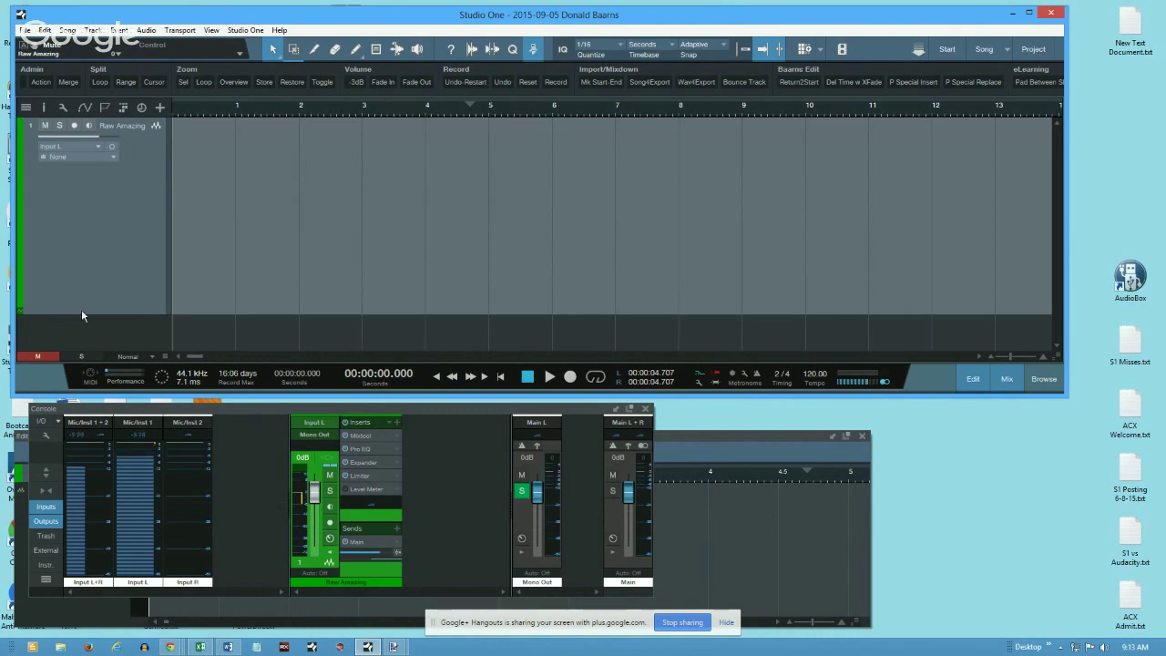
drag(82, 312, 97, 207)
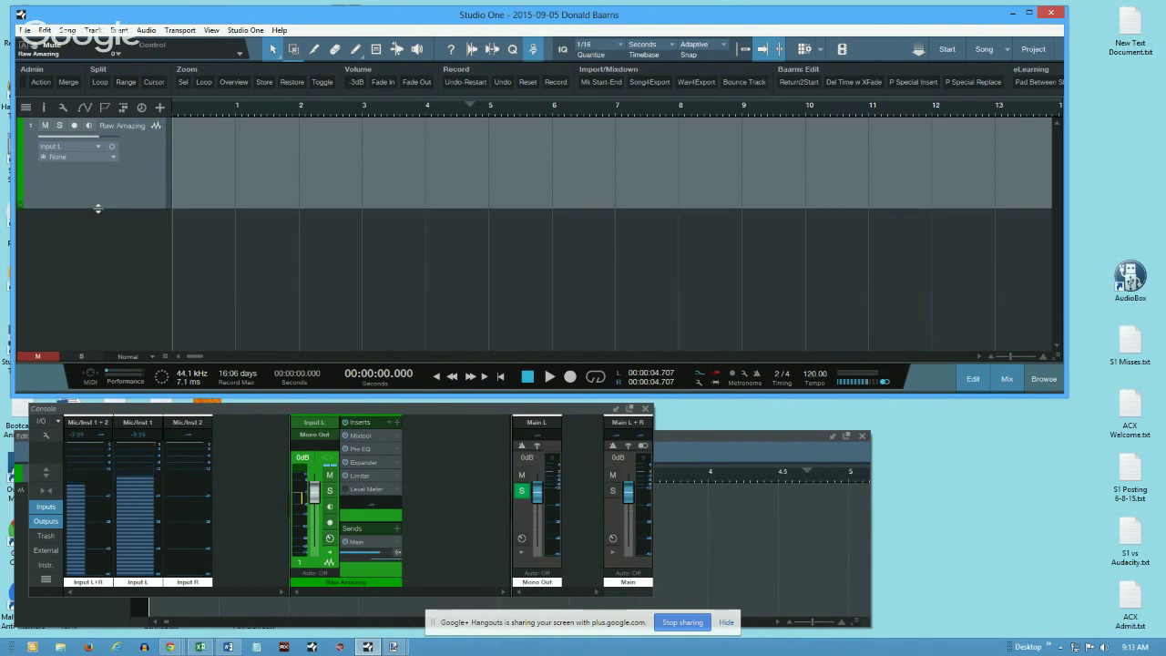
Step: Examine the available commands for adding tracks and the options in the Add Tracks dialog, without adding a track
right_click(103, 258)
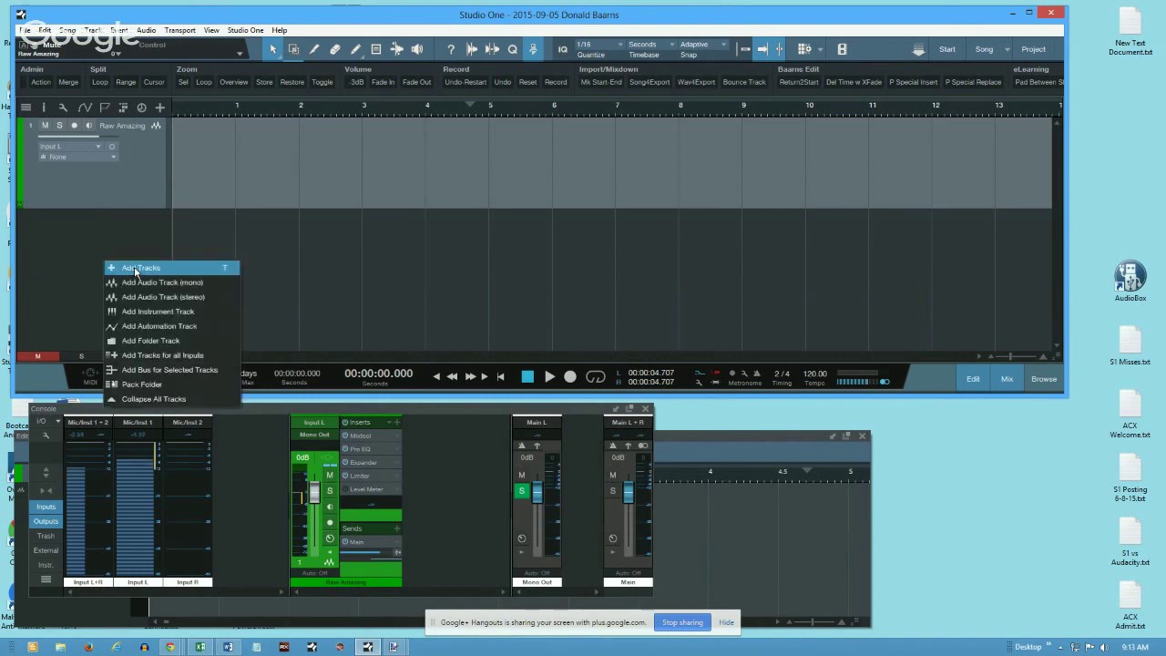
click(62, 236)
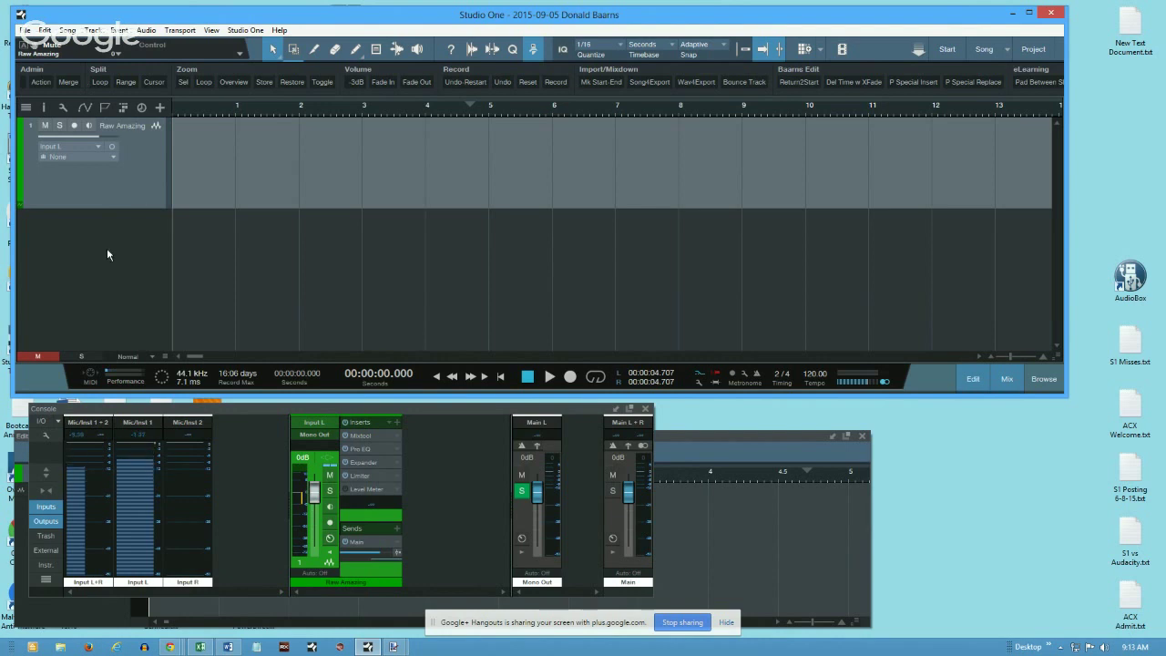
click(93, 30)
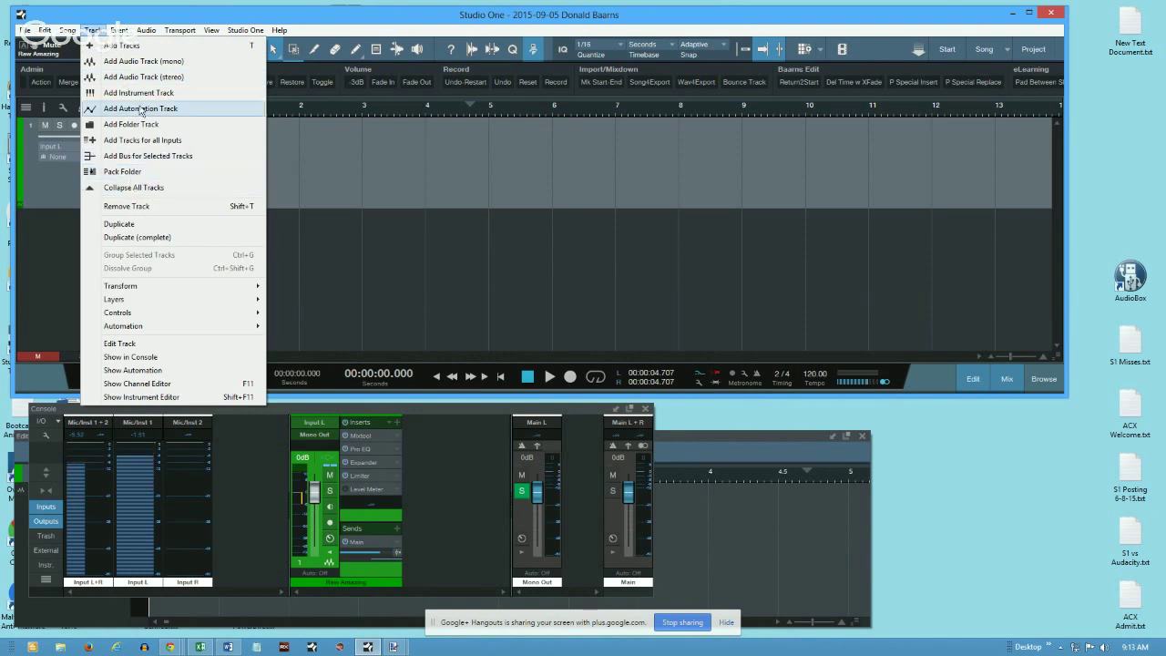
click(103, 27)
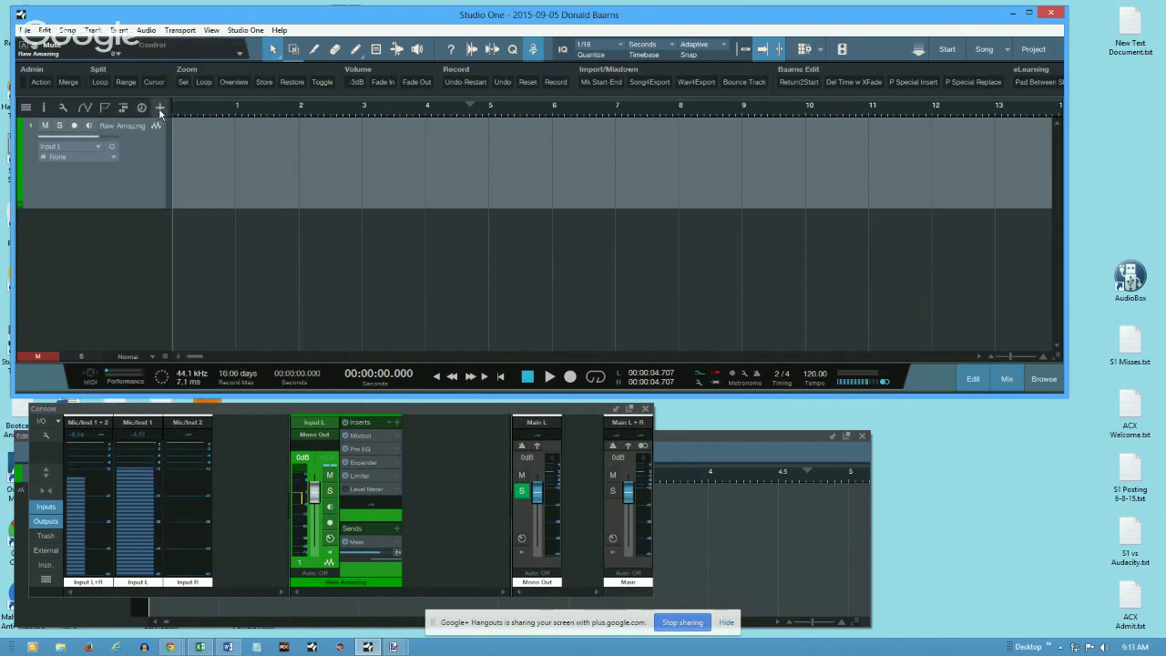
click(159, 109)
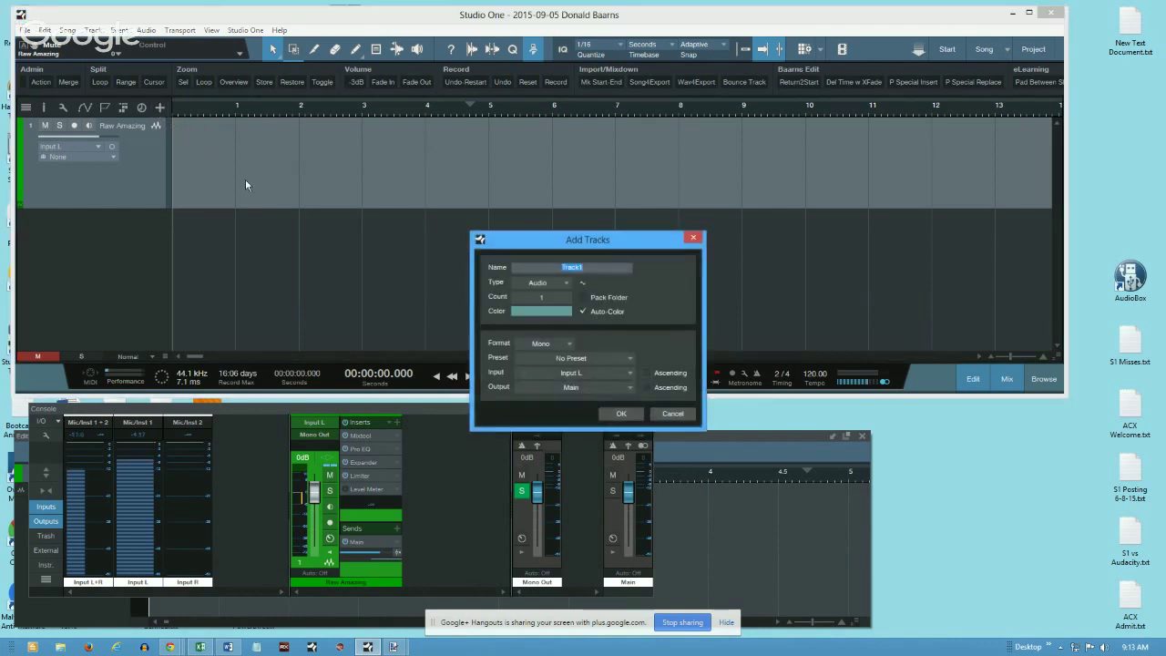
click(672, 414)
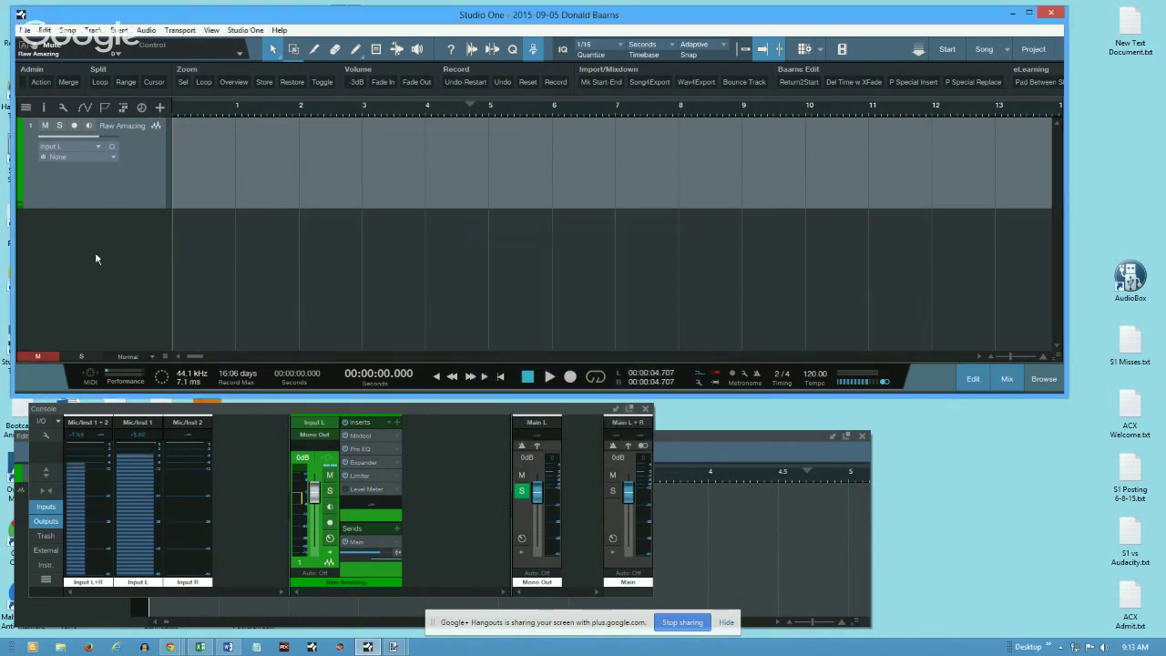
right_click(96, 260)
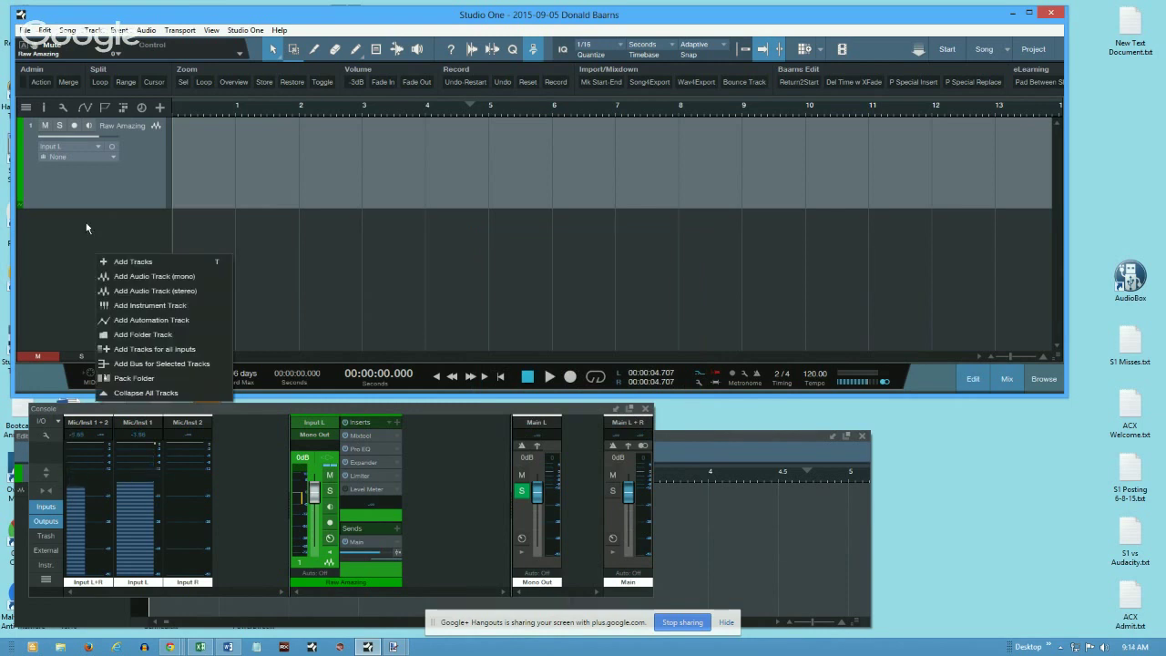
click(123, 193)
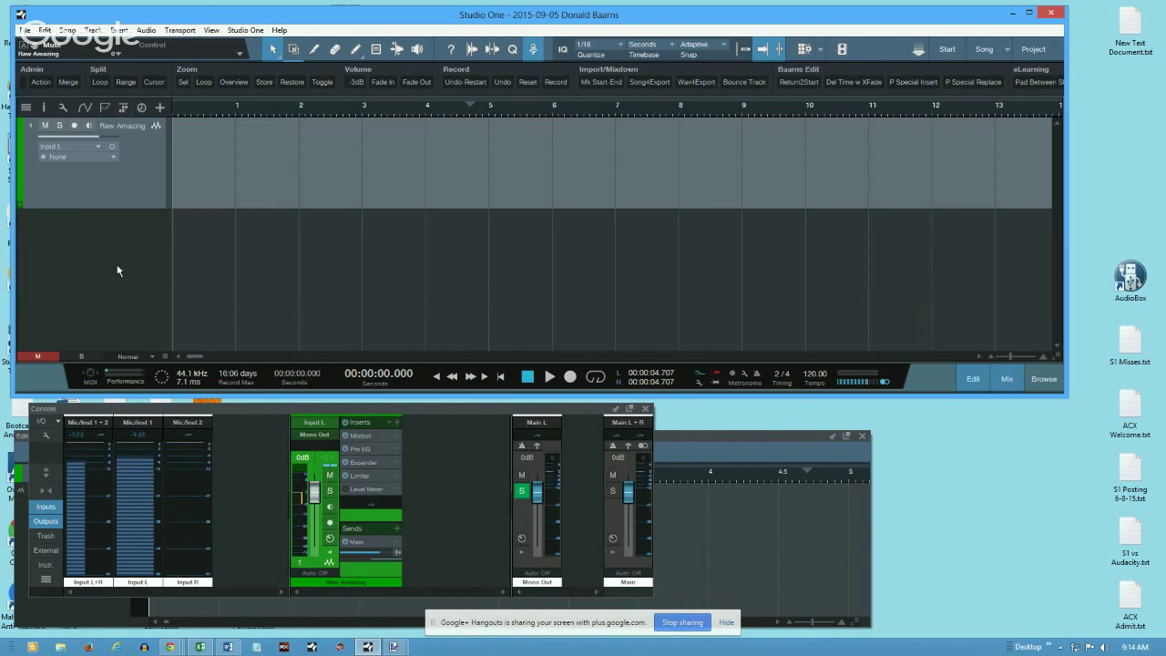
double_click(116, 263)
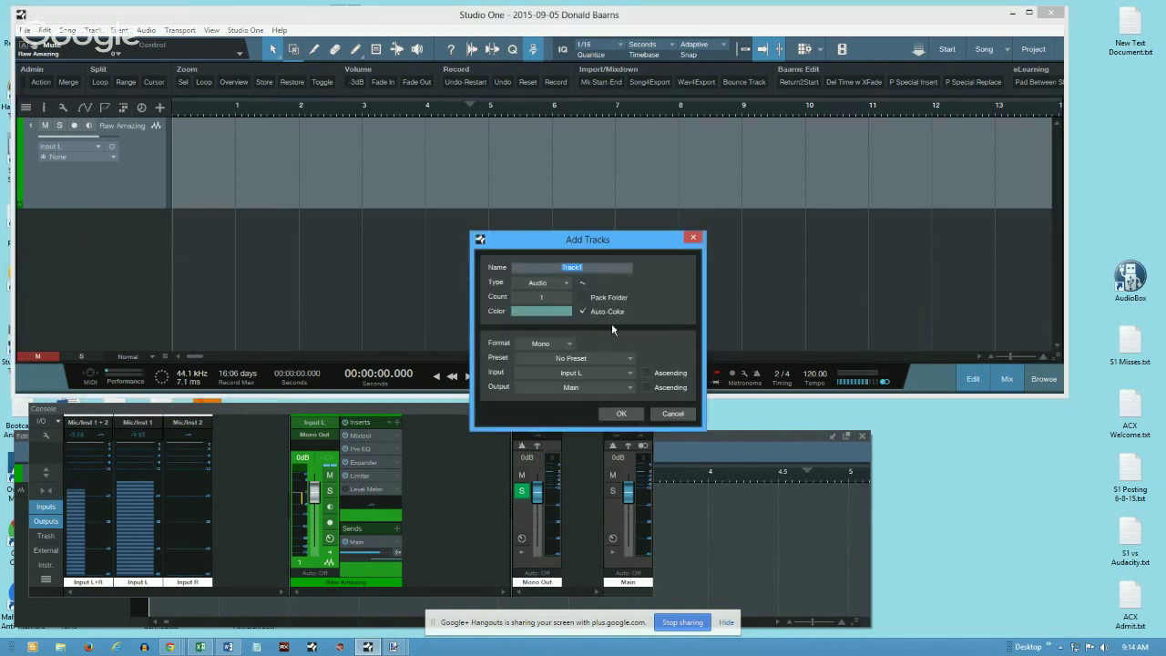
click(673, 415)
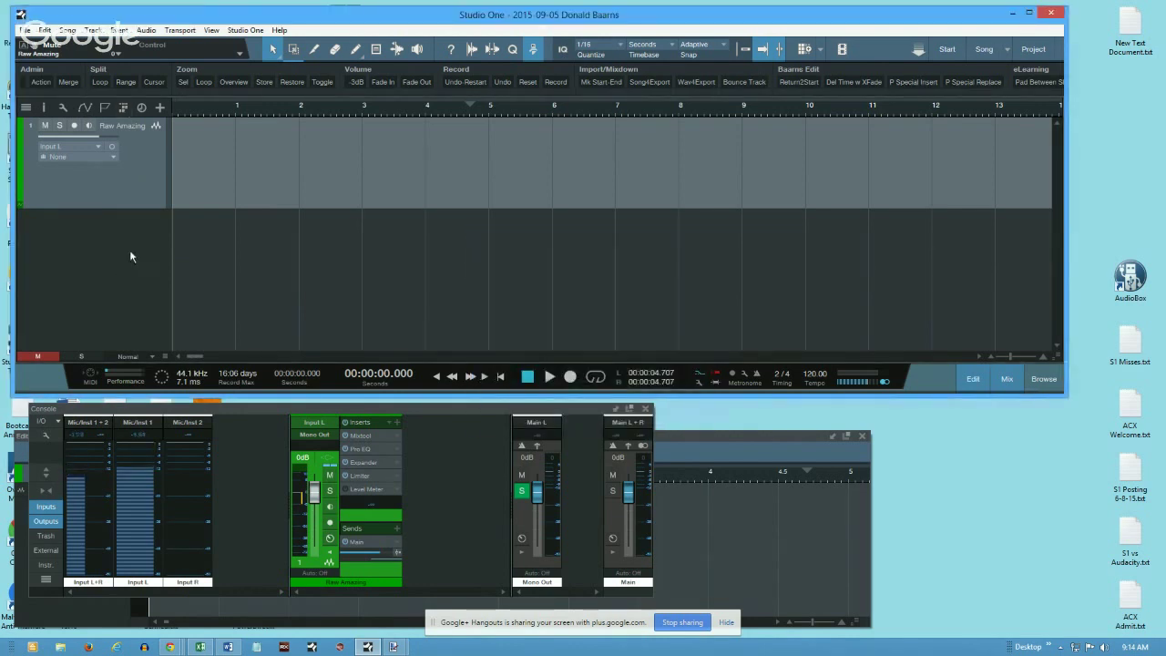
double_click(131, 256)
drag(624, 244, 416, 152)
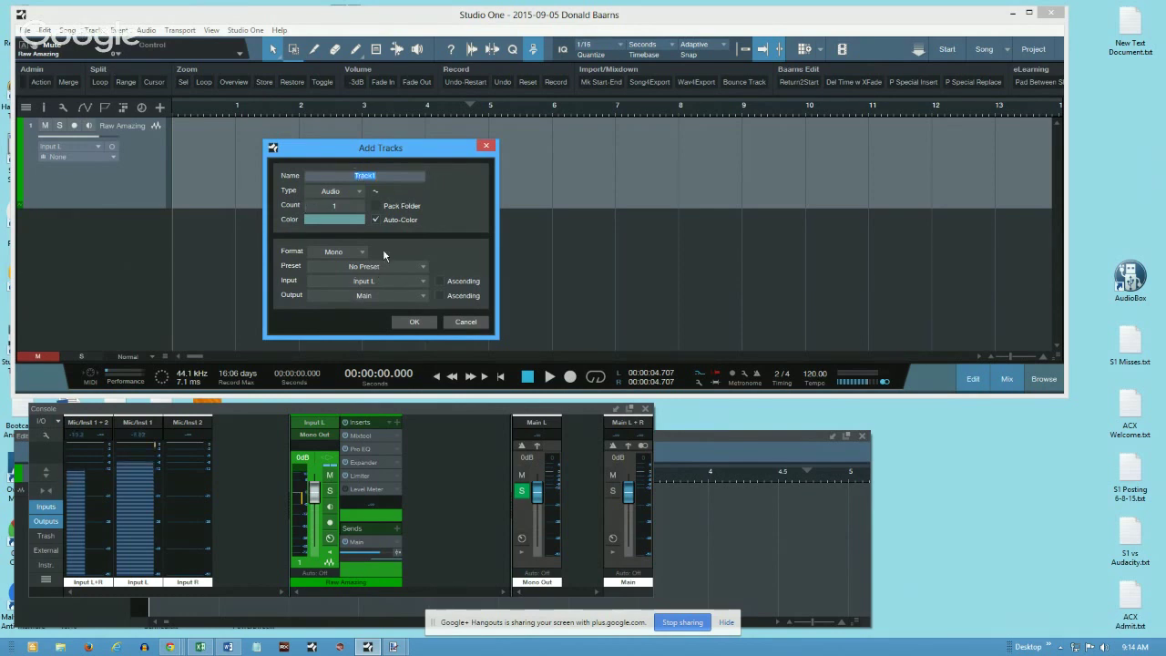
click(470, 324)
Step: Add a mono audio track below Raw Amazing
right_click(74, 239)
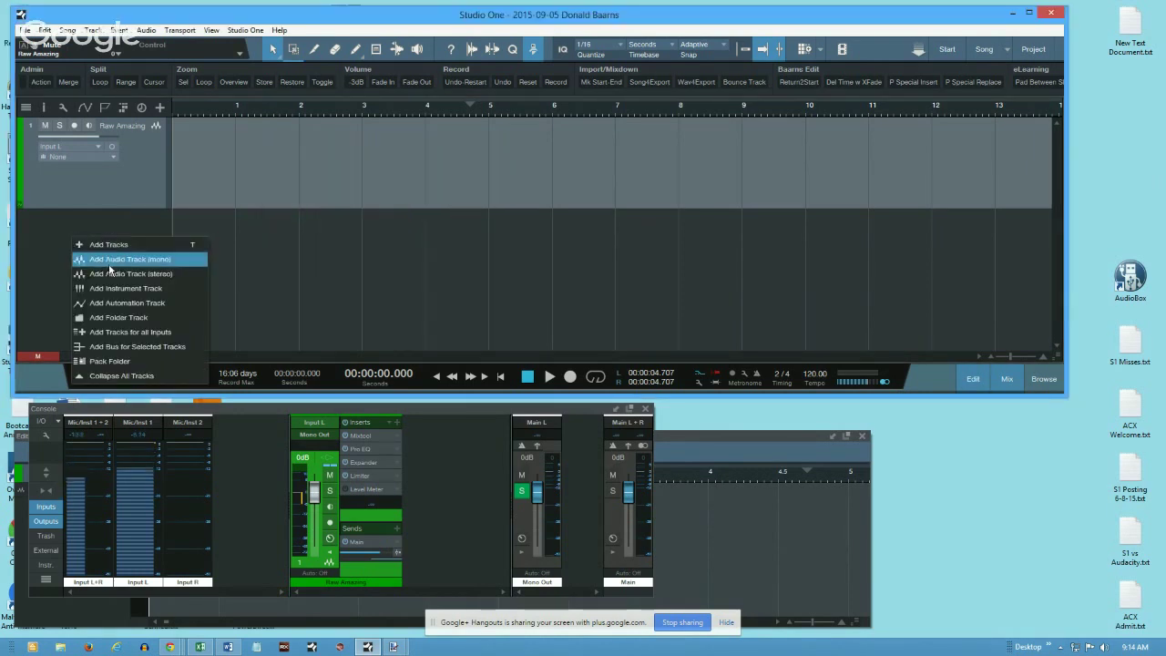
click(112, 260)
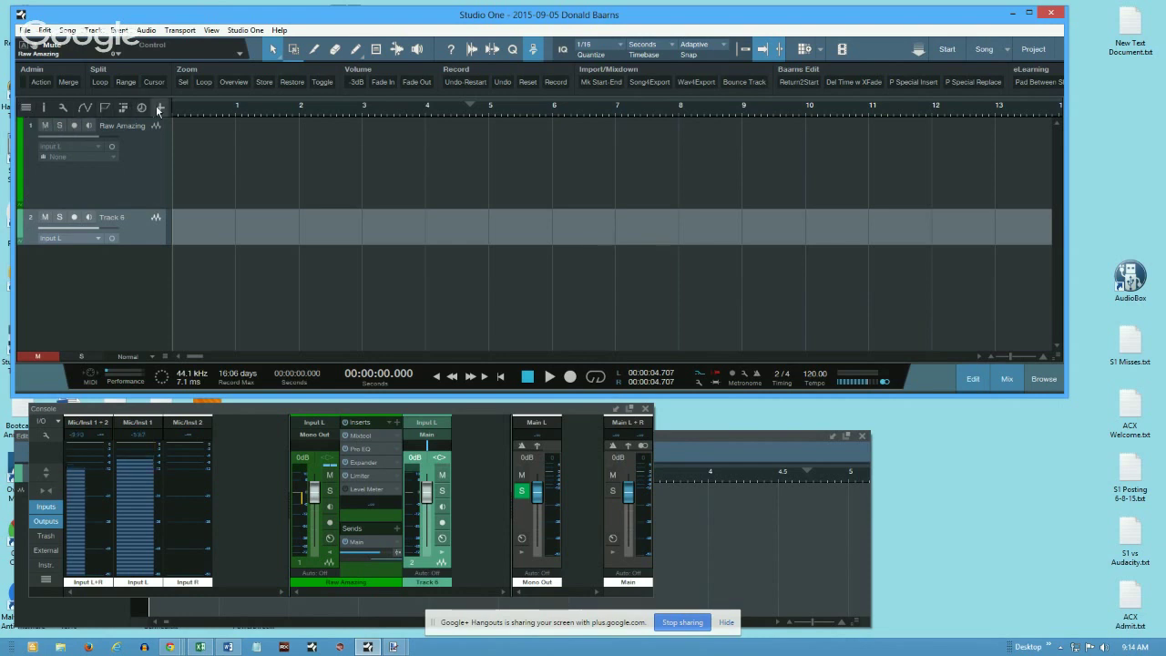
Step: Show and hide the Inspector, and open the Track List beside the arrangement
click(45, 108)
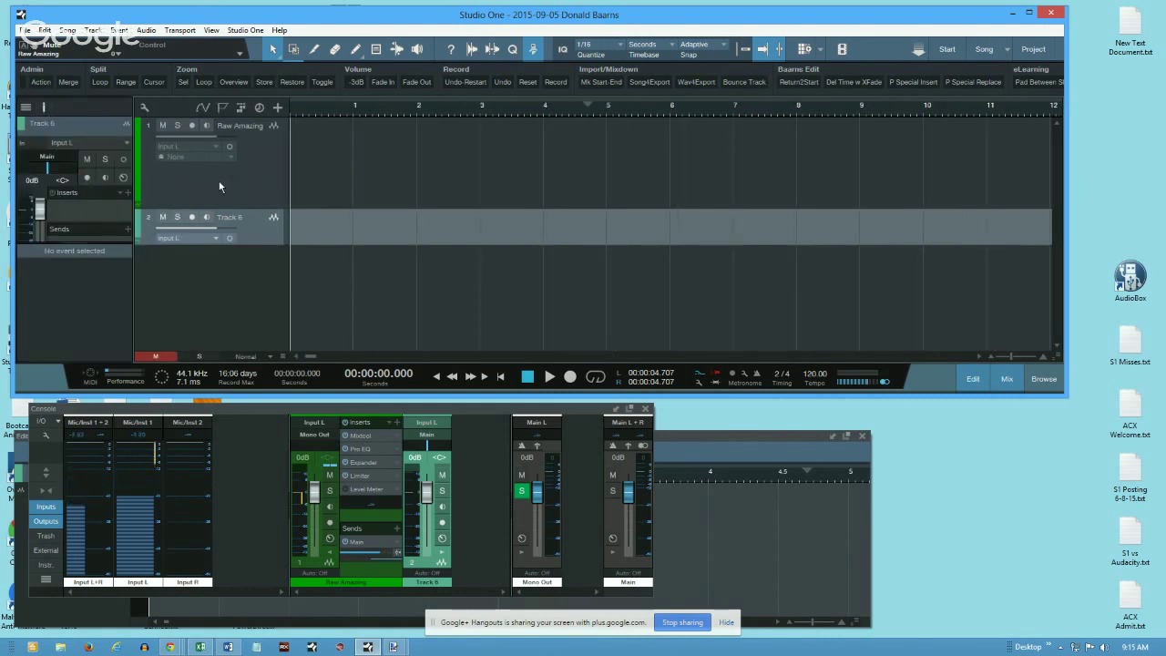
click(43, 111)
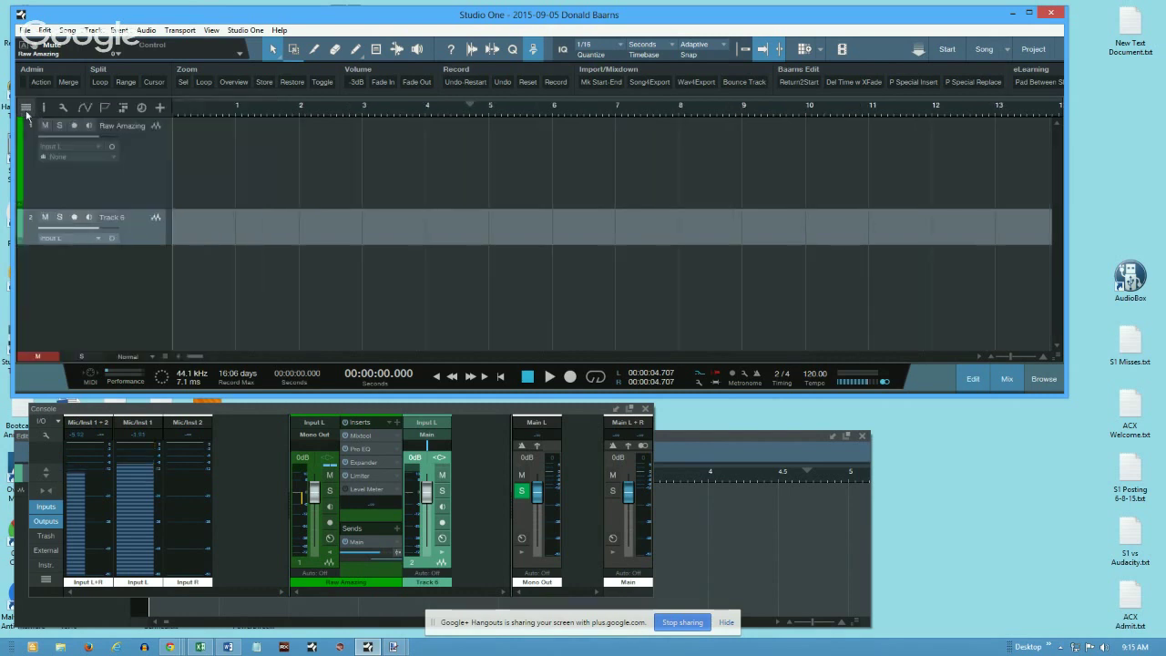
click(27, 108)
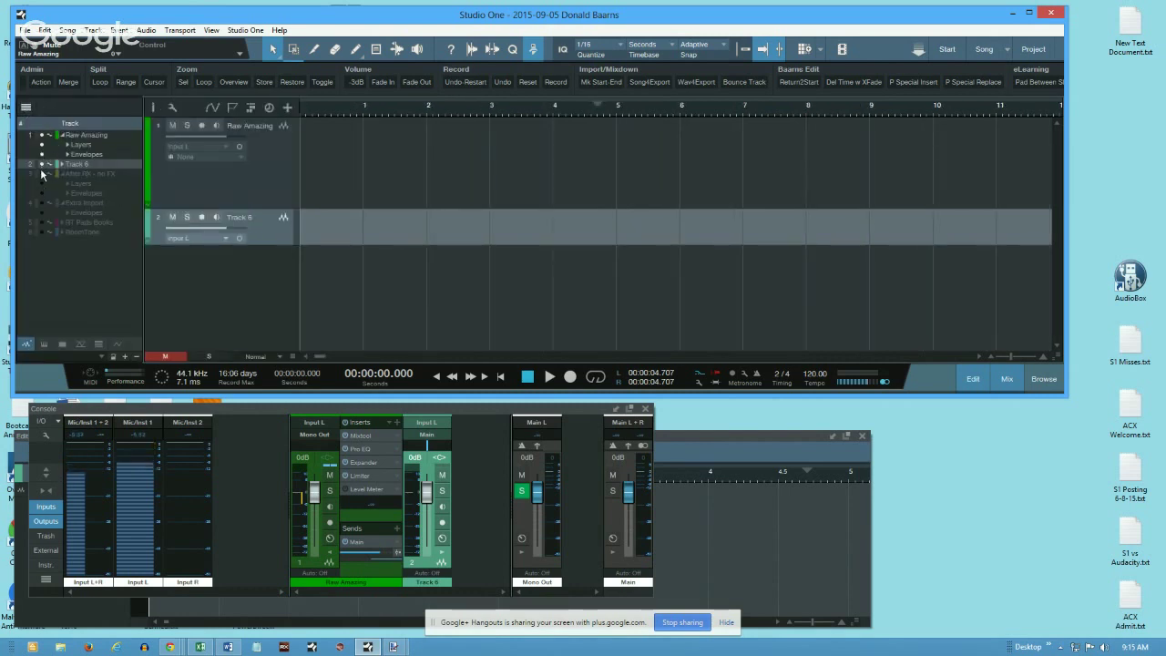
Step: Close the Track List and remove the newly added track below Raw Amazing
click(26, 108)
right_click(148, 232)
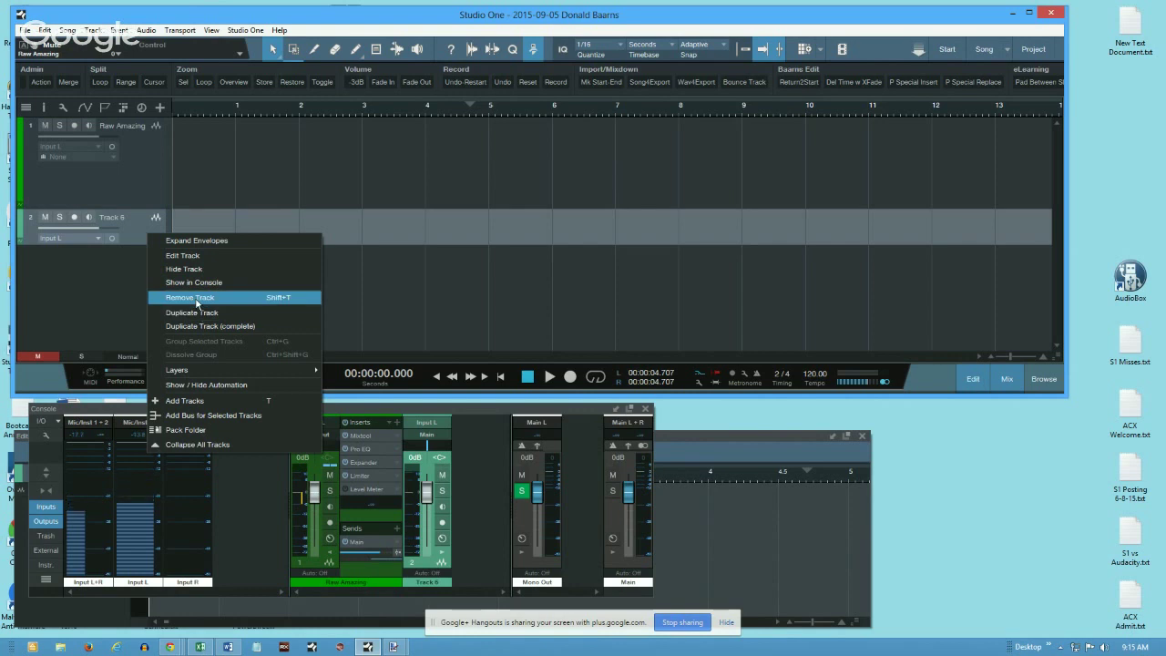
click(191, 298)
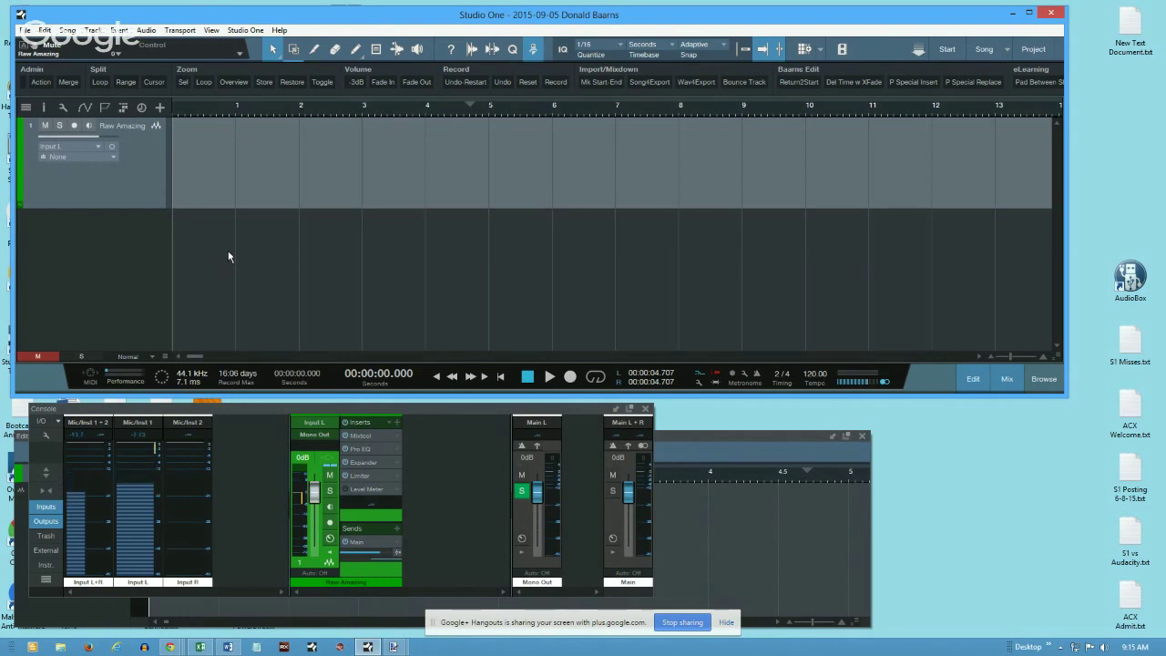
Step: Show the hidden After RX - no FX track below Raw Amazing, keeping Raw Amazing as the selected track
click(26, 106)
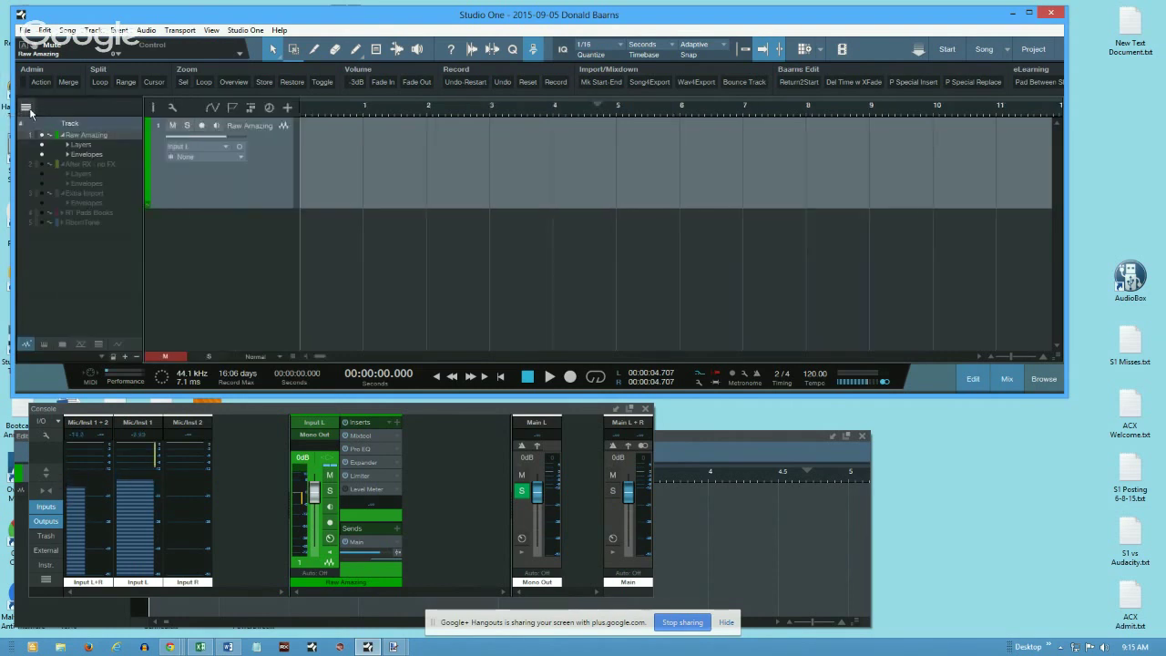
click(41, 165)
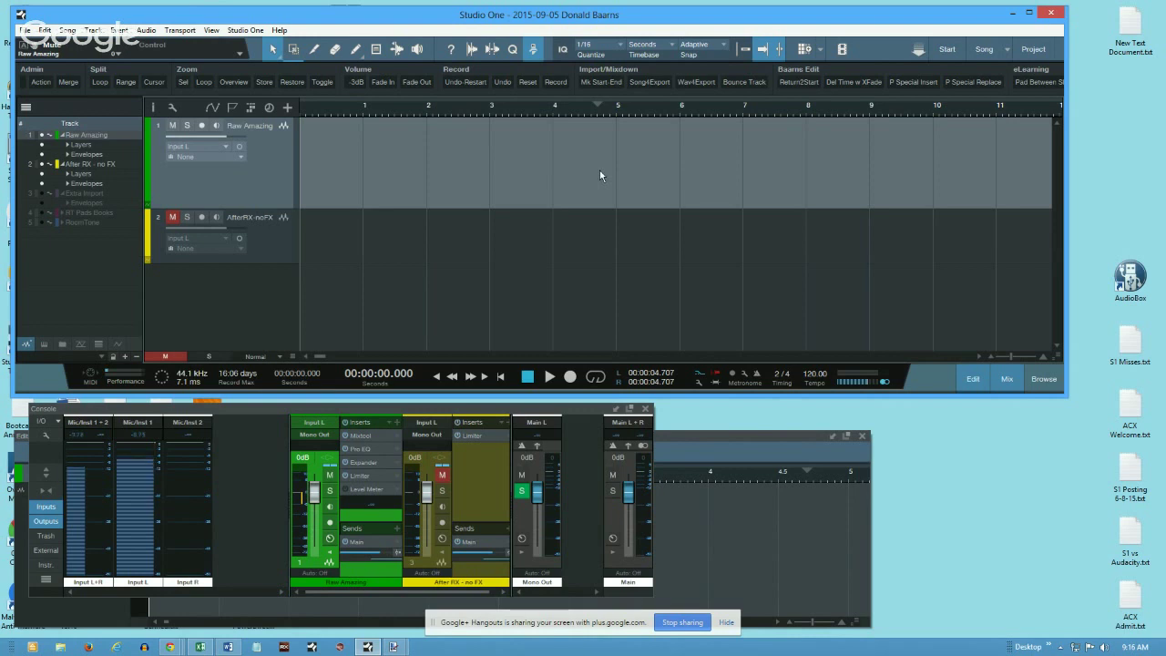
click(274, 244)
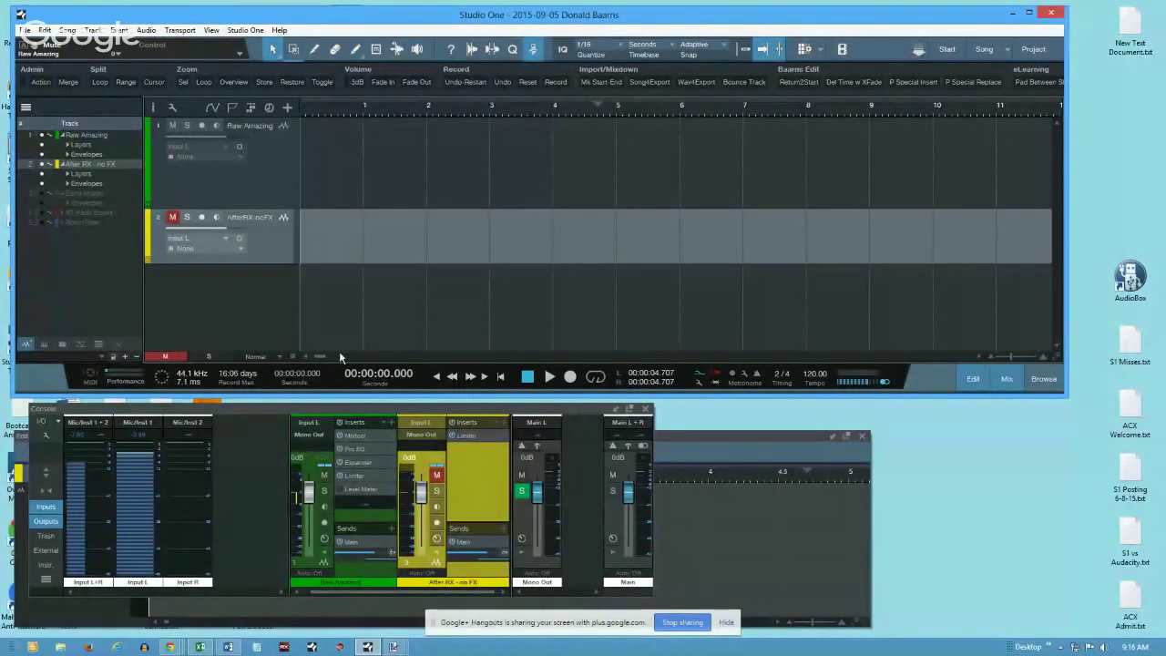
click(204, 169)
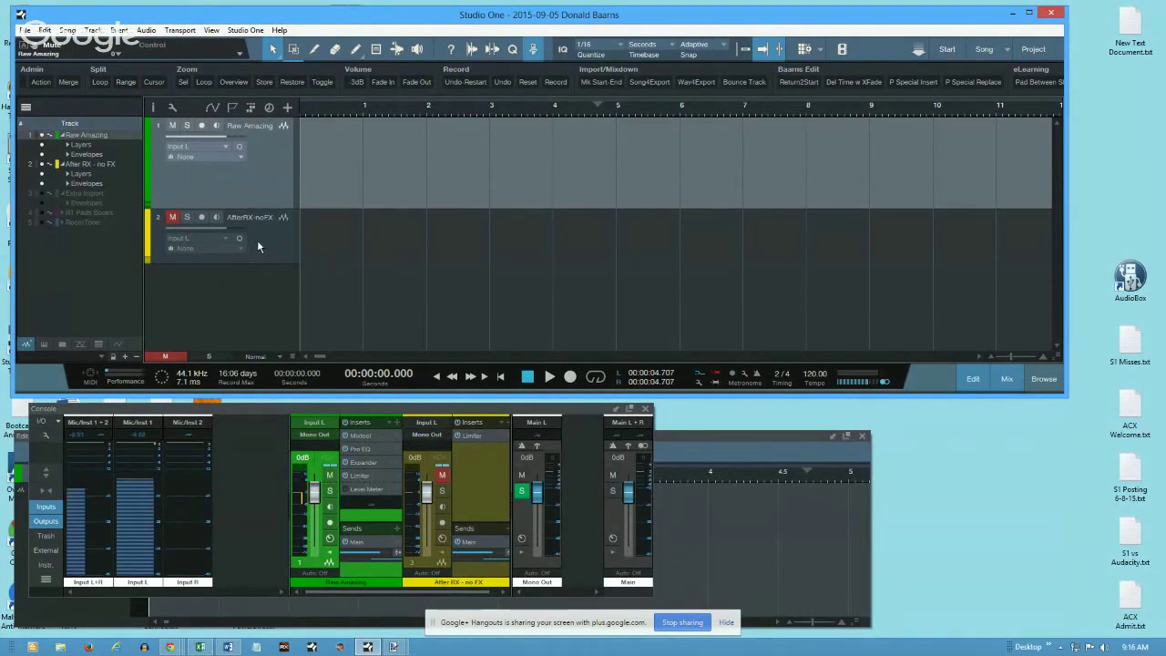
Step: Show the Extra Import and RT Pads Books tracks, making Extra Import slightly taller and RT Pads Books tall enough to see its events clearly
click(41, 193)
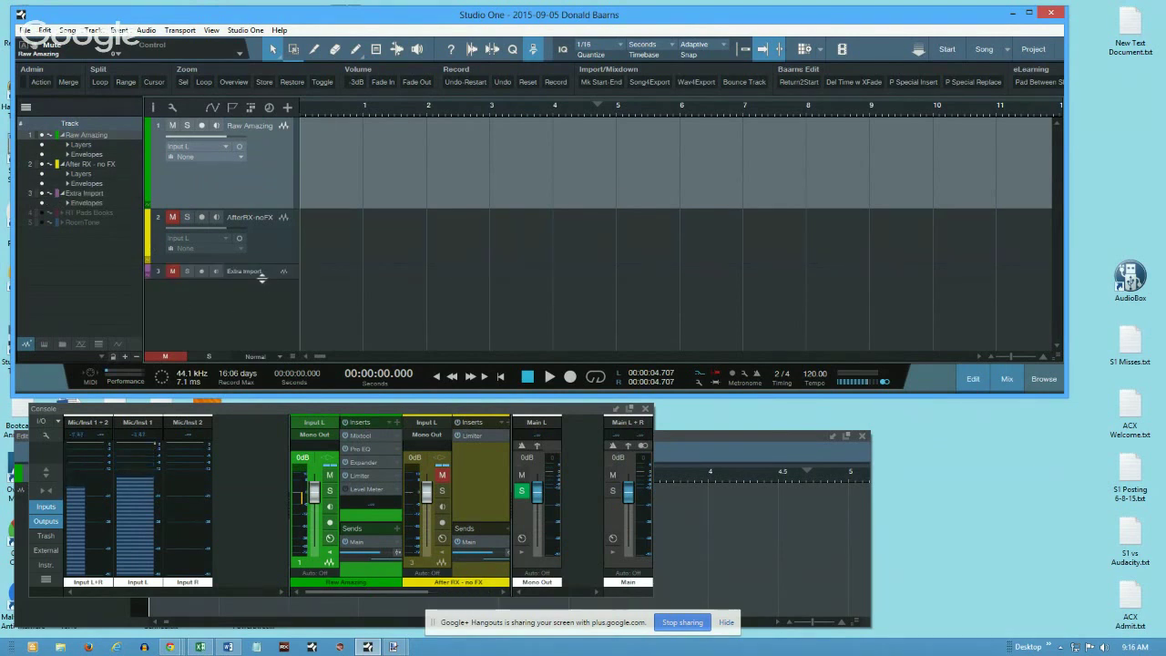
drag(261, 278, 262, 319)
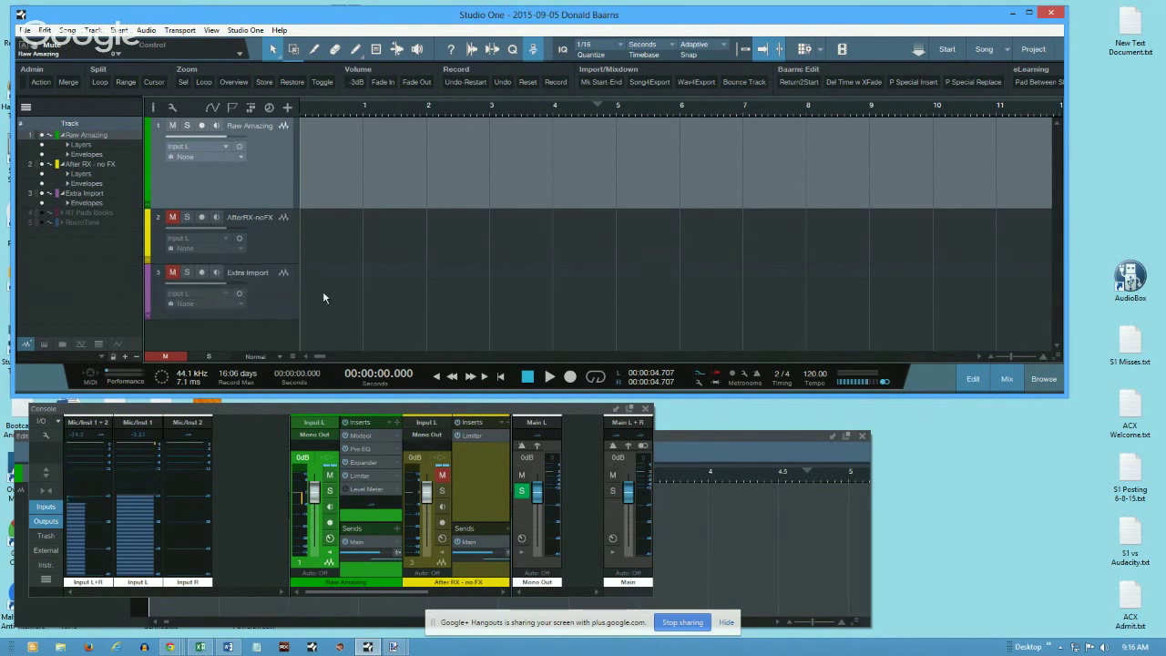
drag(268, 319, 267, 287)
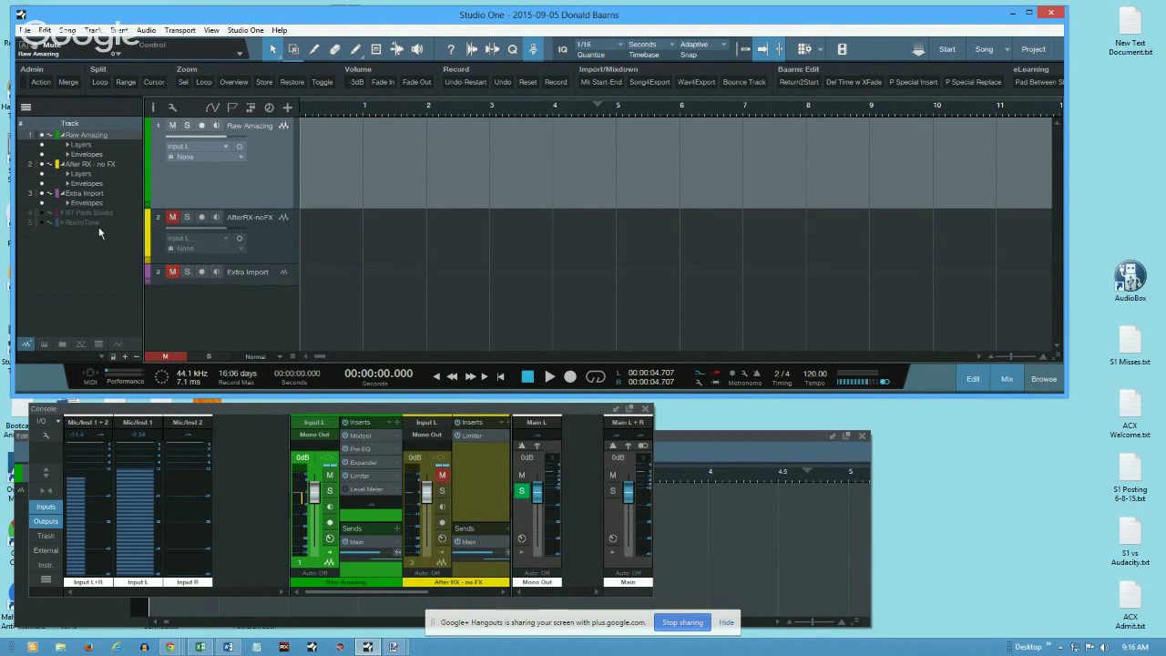
click(42, 213)
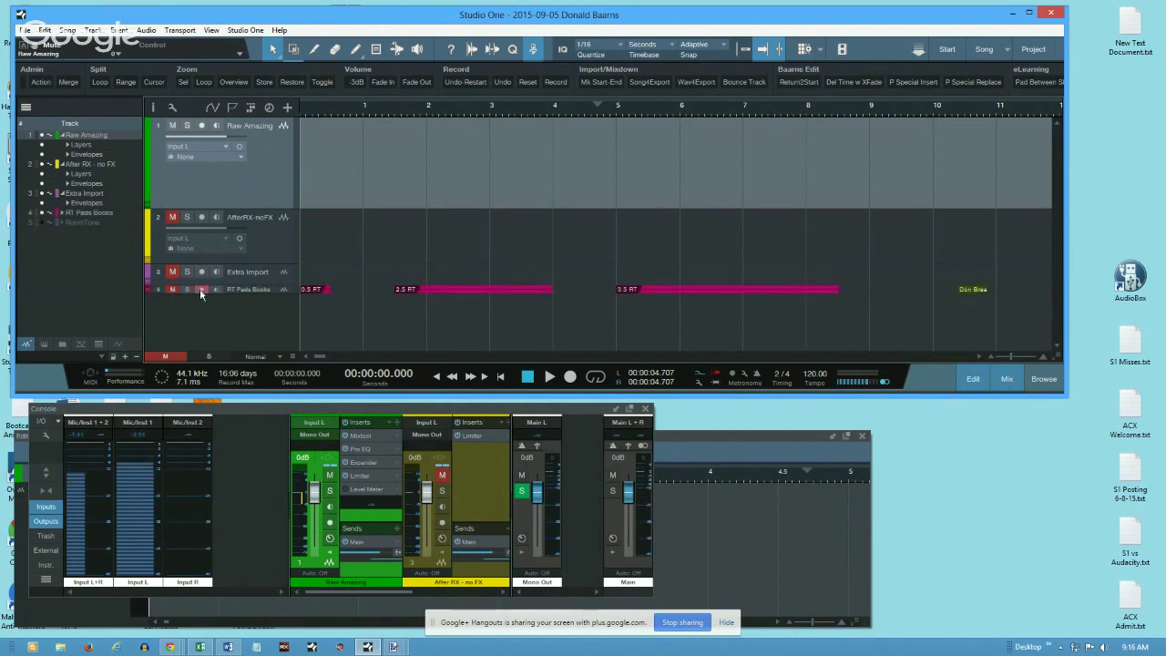
drag(268, 296, 270, 328)
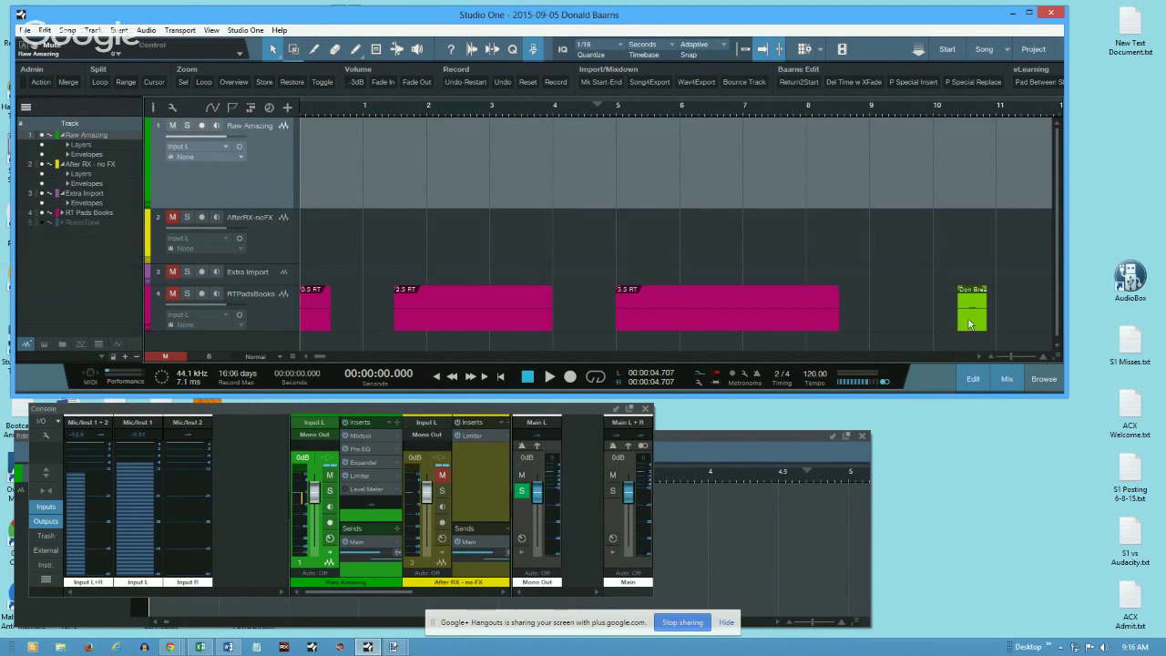
Step: Change the 3.5 RT event's color to lime green, and open its name for editing without renaming it
right_click(628, 293)
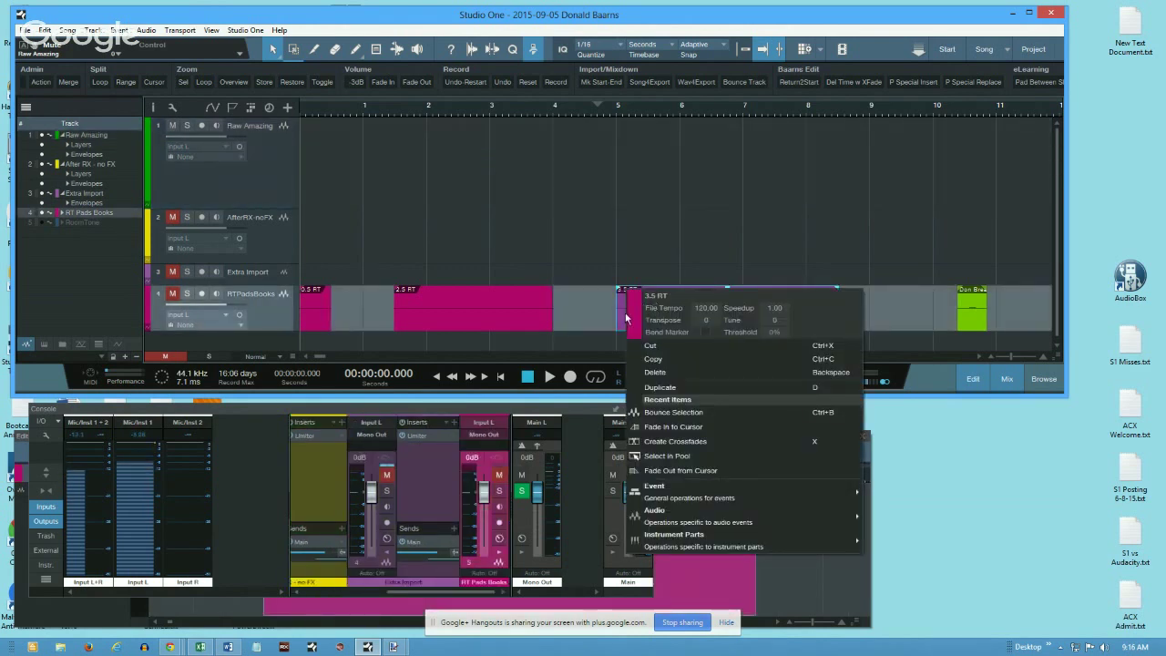
click(629, 319)
click(729, 397)
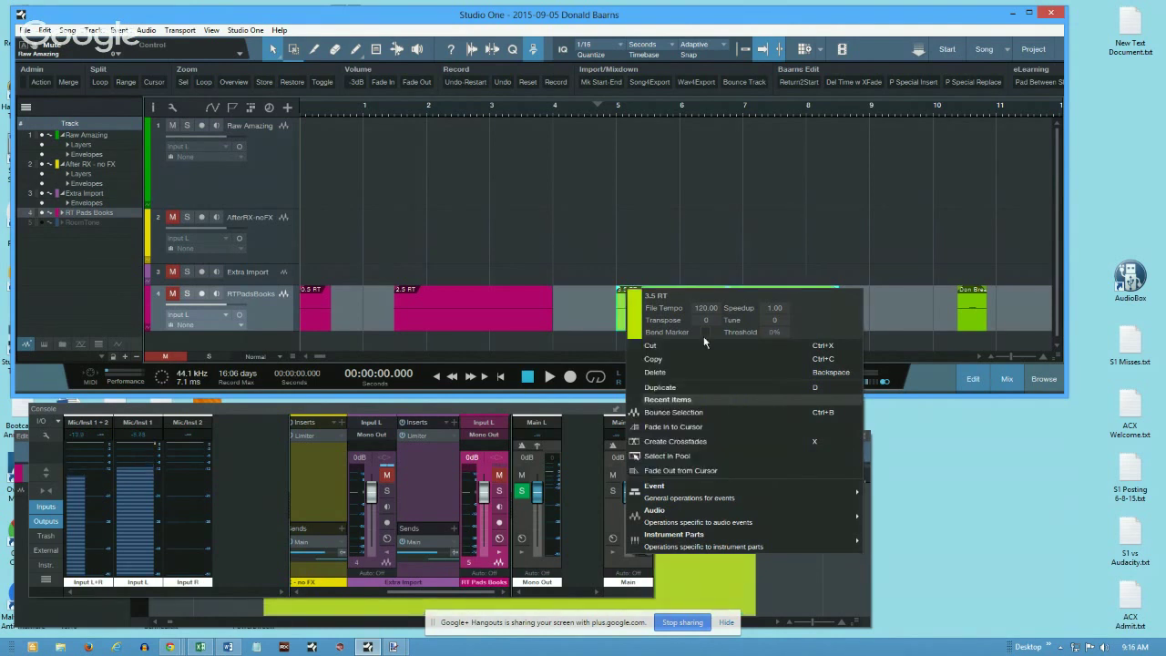
click(665, 296)
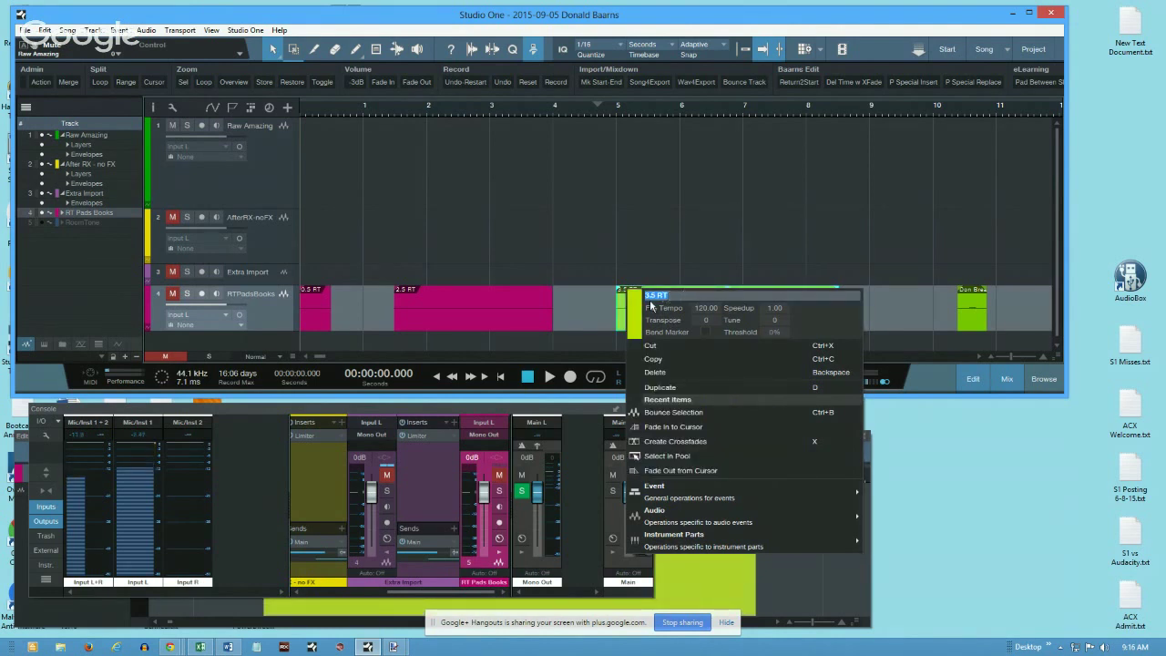
key(Escape)
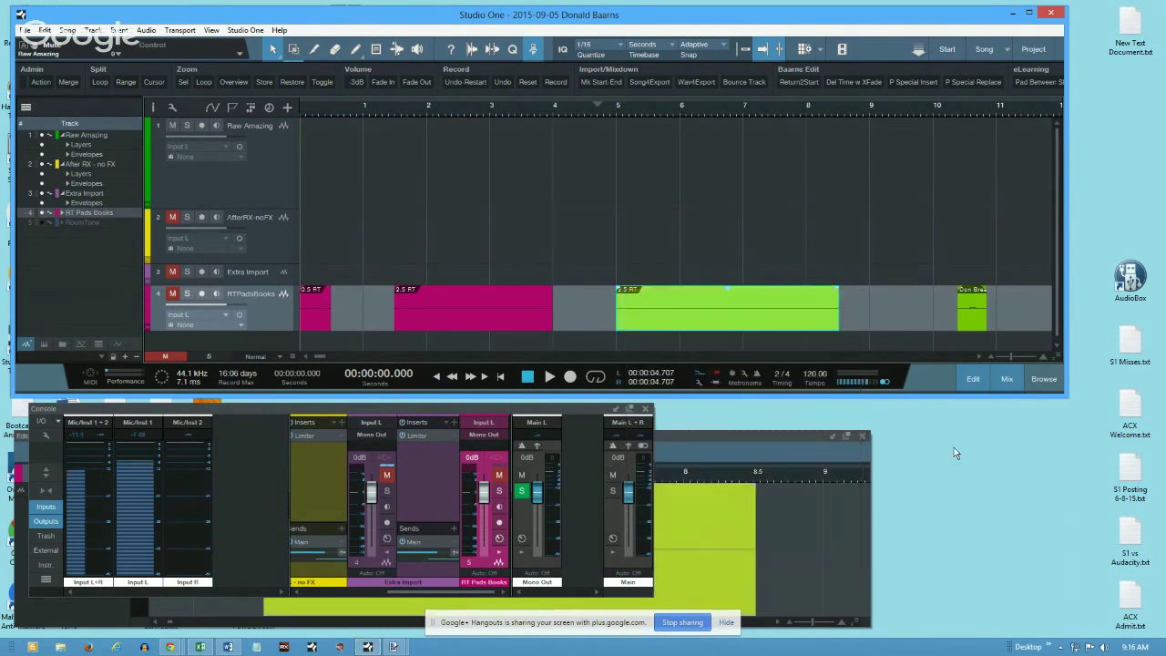
Step: Change the 3.5 RT event's color to orange-red and shrink the RT Pads Books track to its minimum height
right_click(630, 294)
click(638, 314)
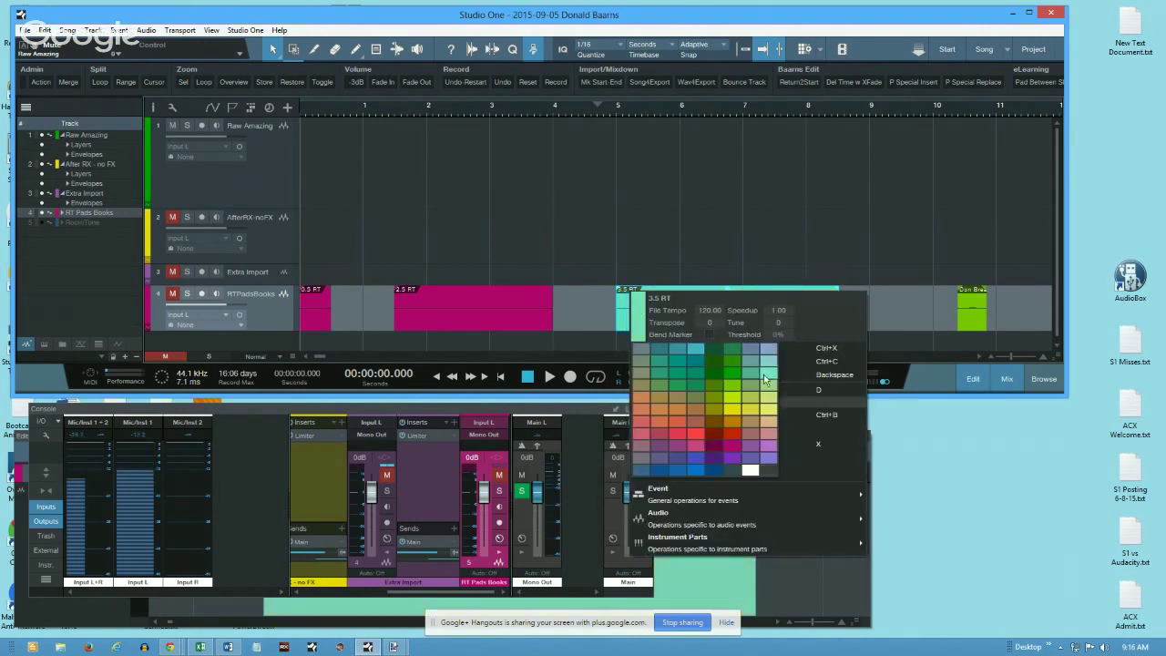
click(727, 438)
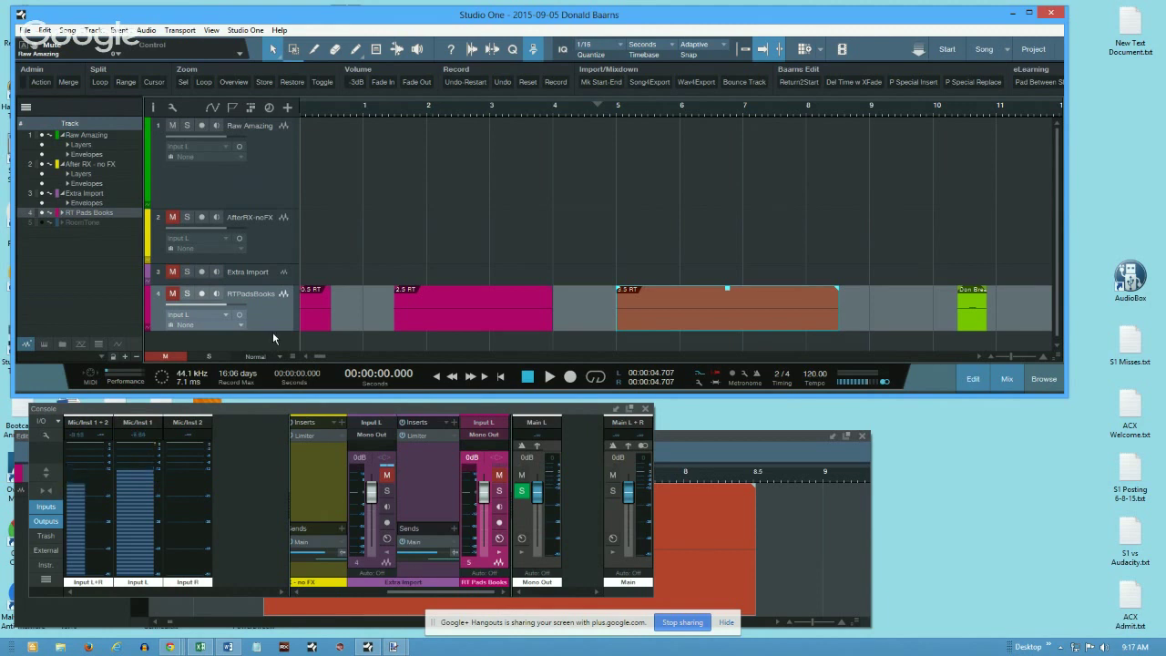
drag(276, 332, 270, 294)
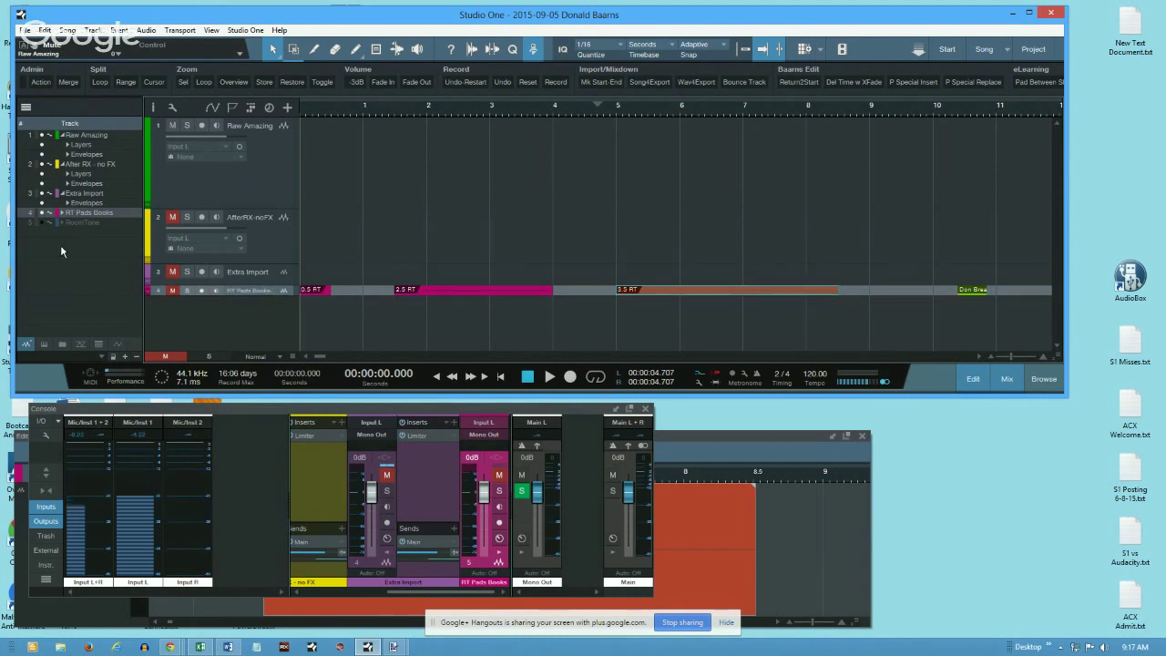
Step: Hide the After RX - no FX track and show it again using its Track List visibility
right_click(269, 248)
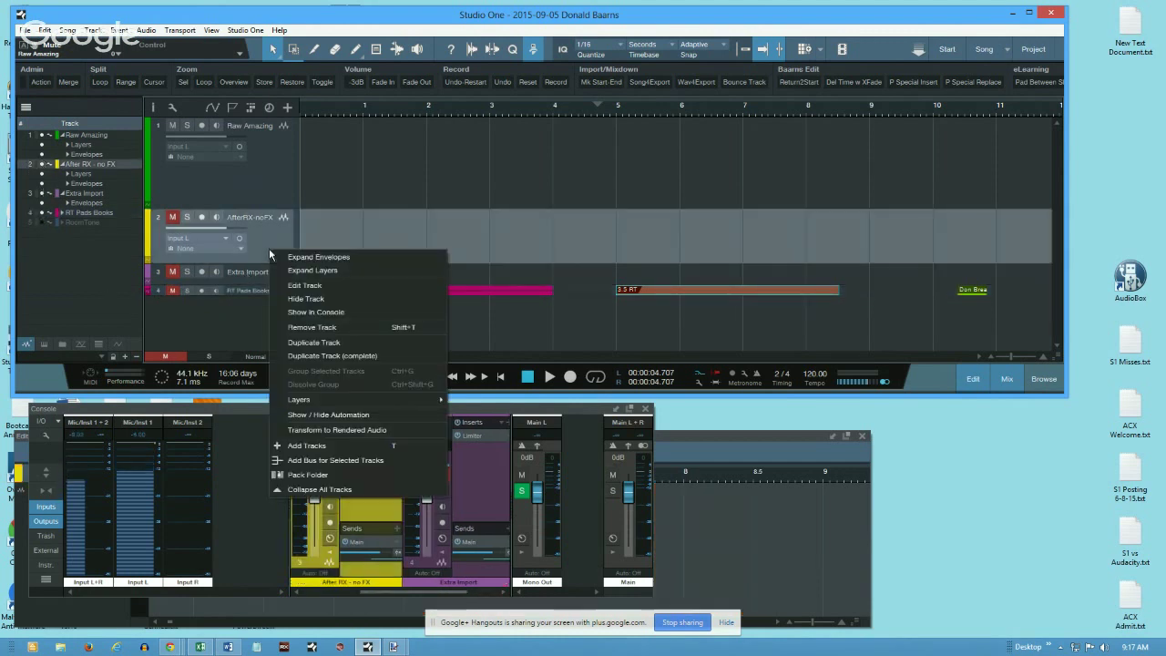
click(294, 301)
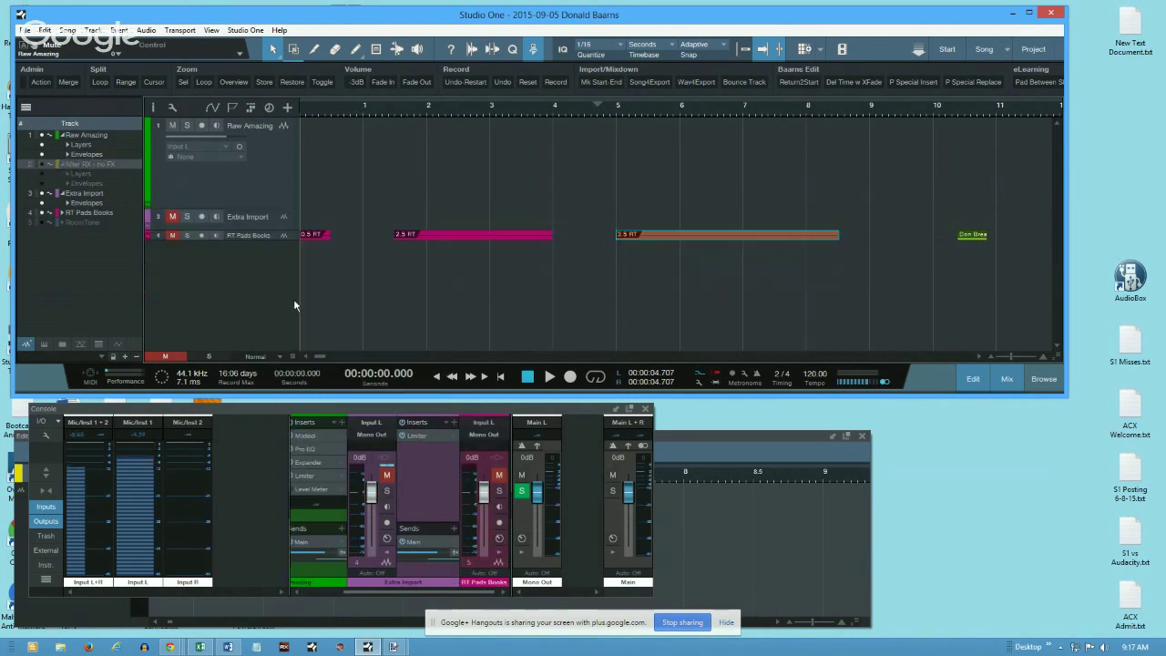
click(43, 166)
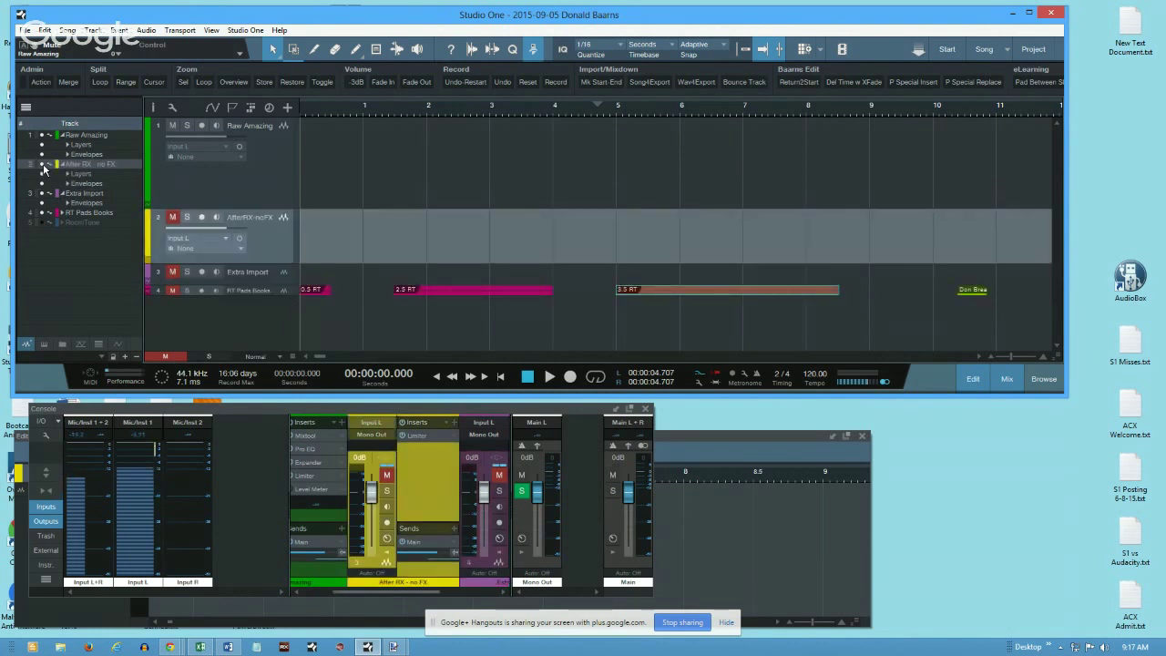
Step: Close the Track List and view the arrangement's selection and editing options and the marker track, leaving both closed
click(27, 109)
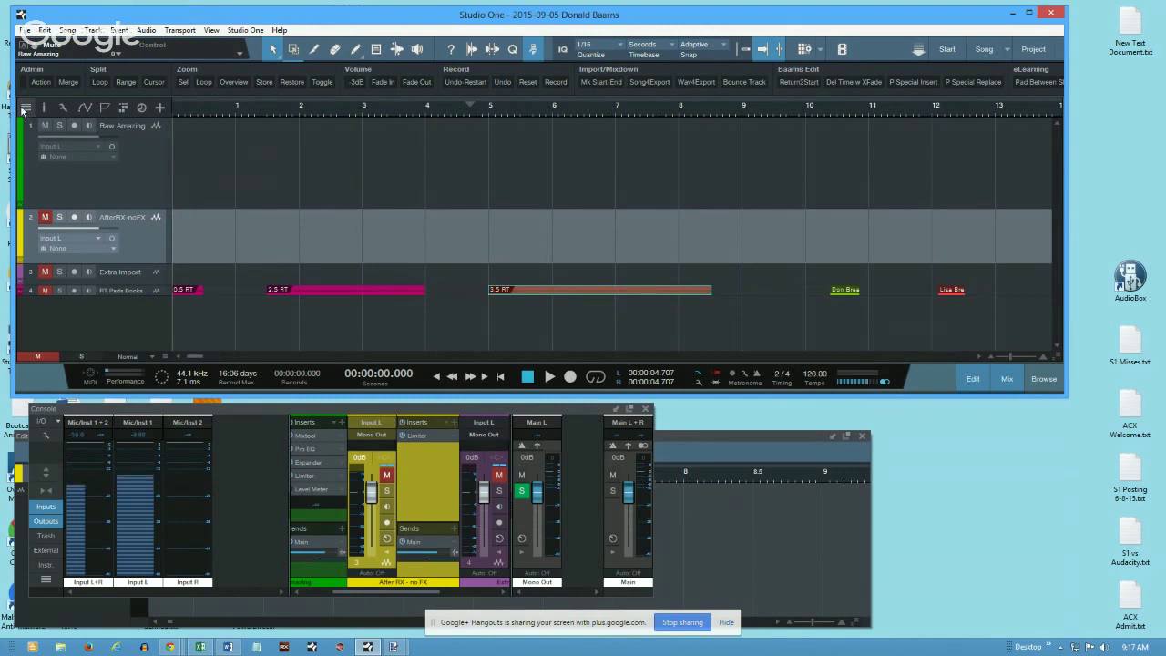
click(63, 106)
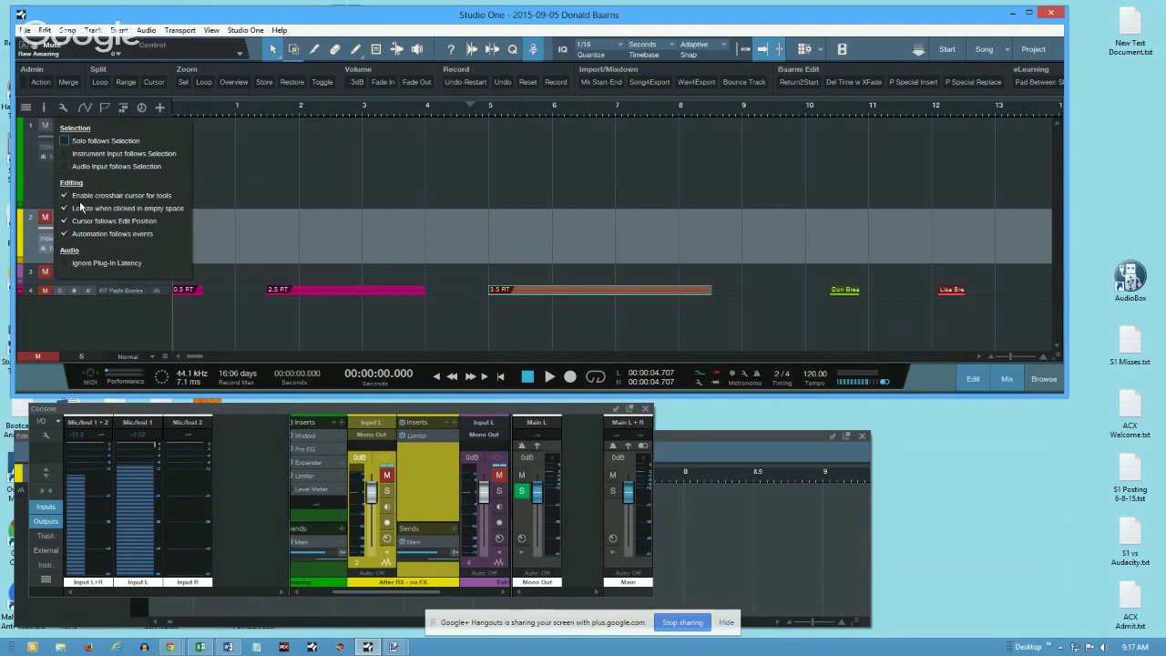
click(63, 109)
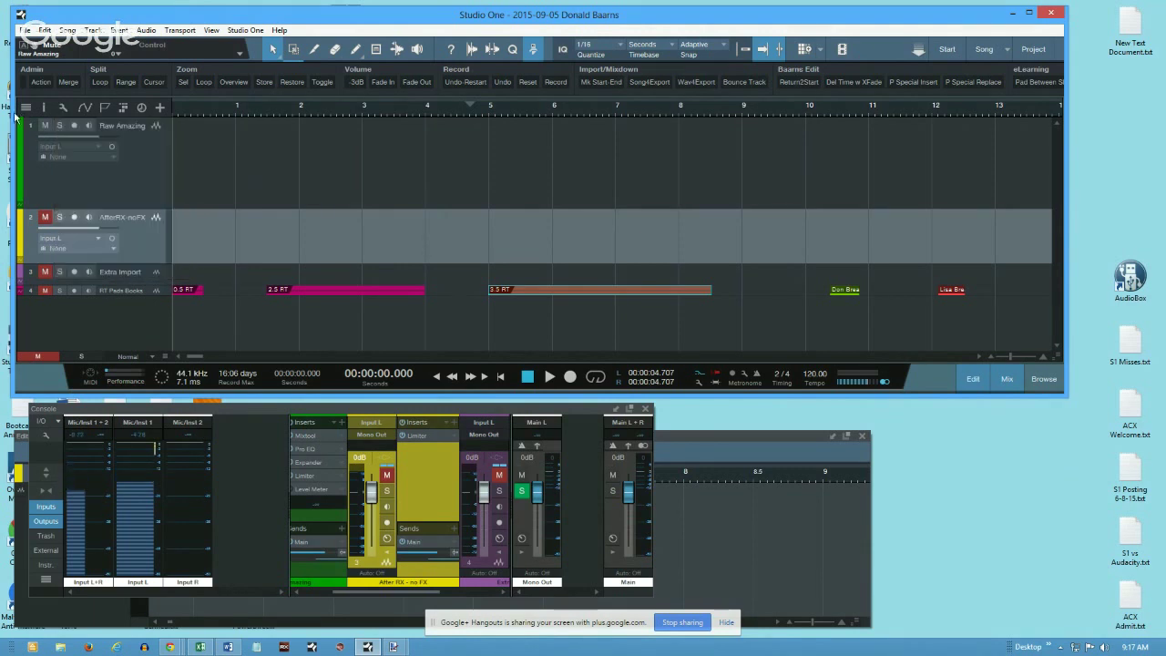
click(105, 109)
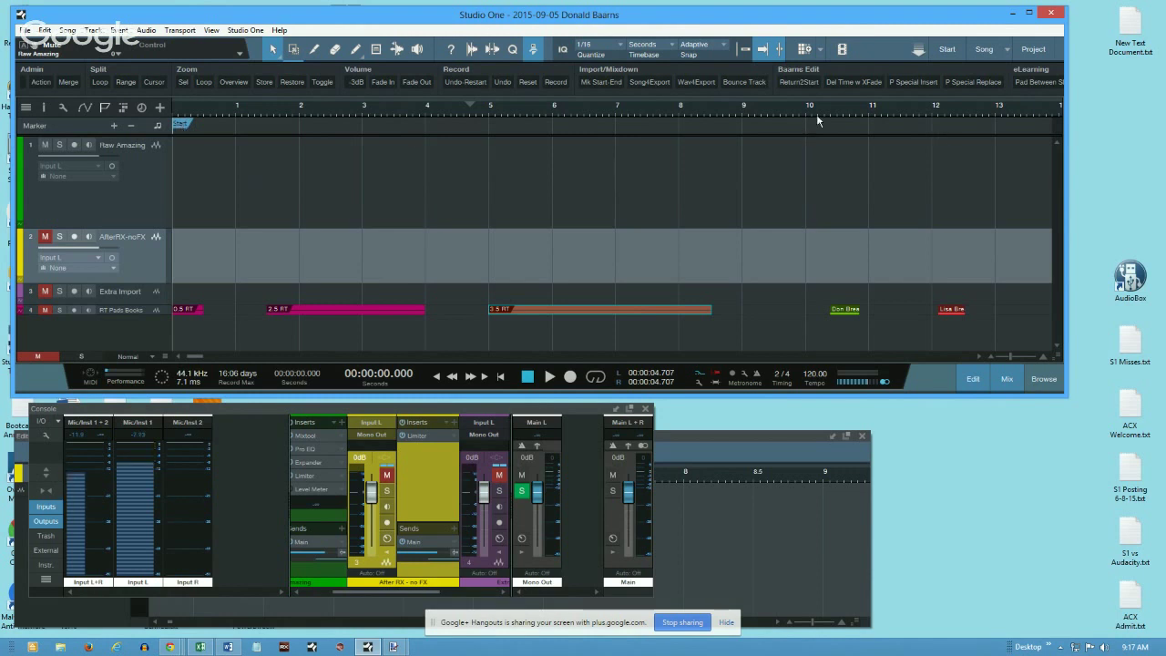
click(102, 109)
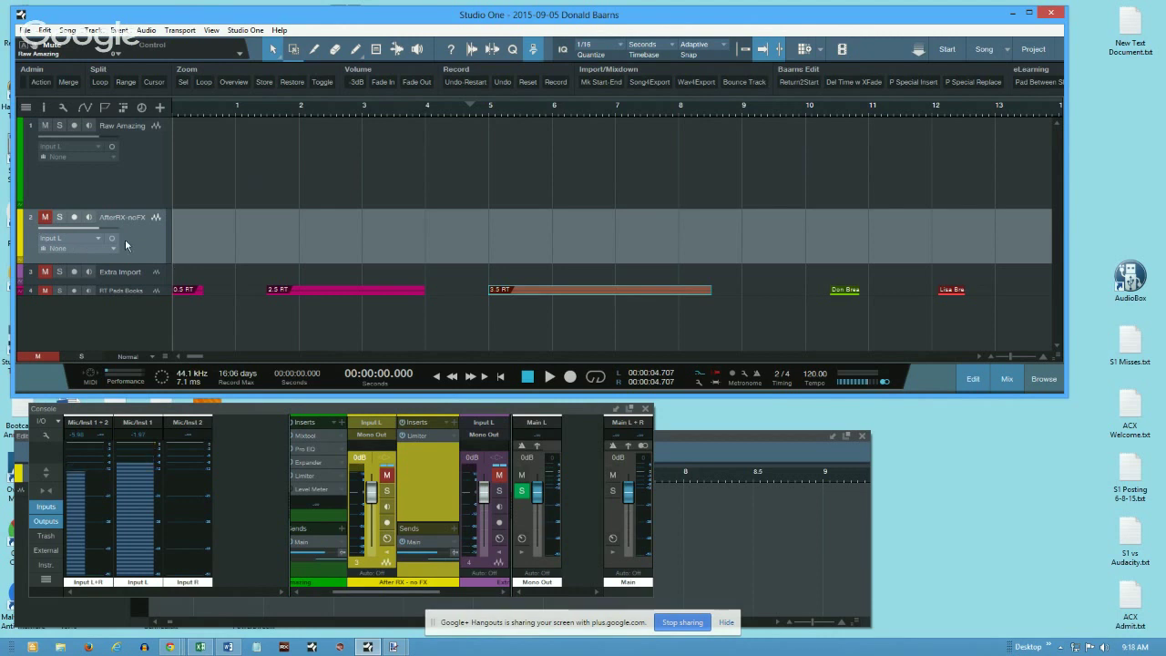
Step: Hide the After RX - no FX, Extra Import and RT Pads Books tracks, and close the Track List
click(25, 106)
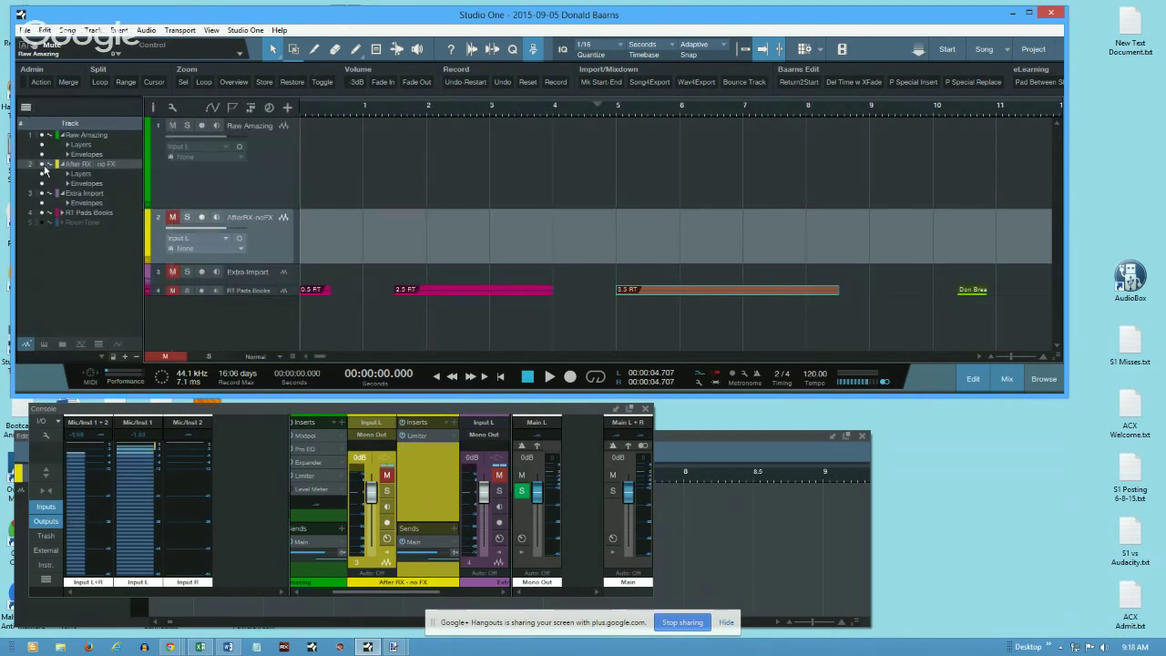
click(41, 164)
click(41, 193)
click(41, 213)
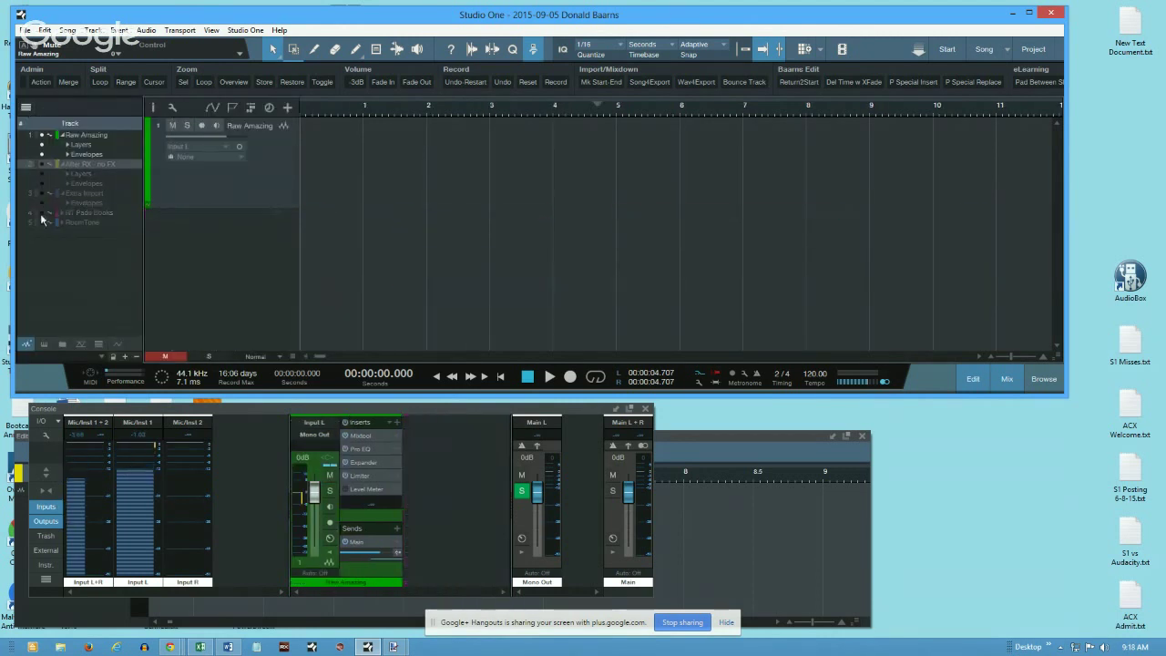
click(25, 107)
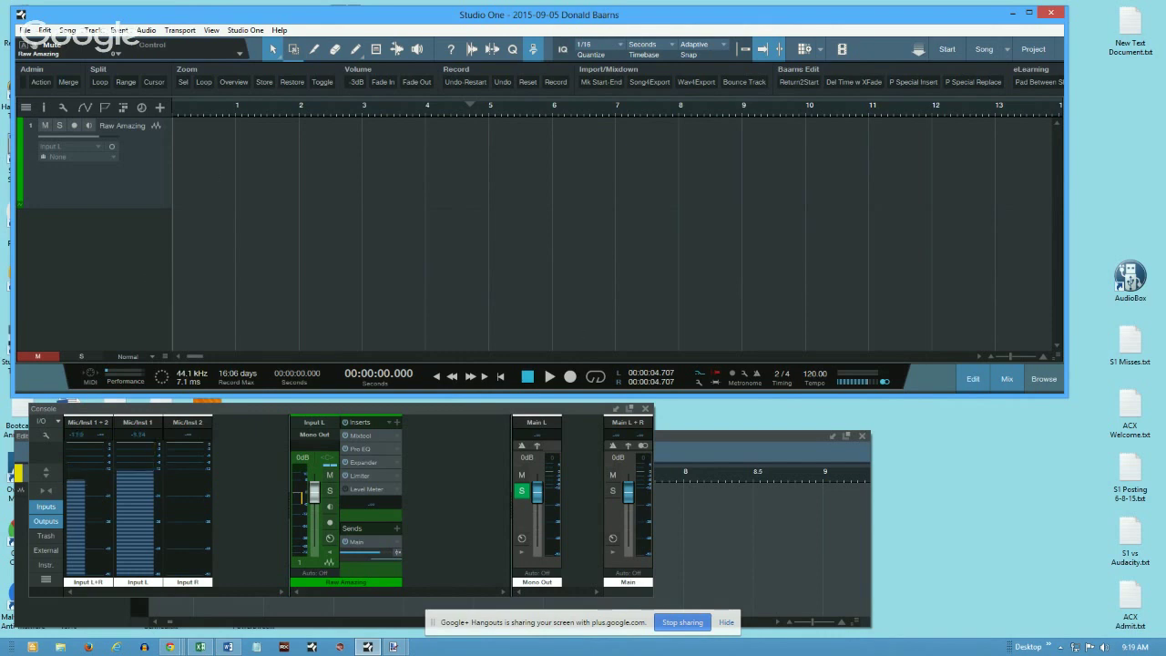
Step: Check the script document in Word, minimize it, and narrow the Studio One main window to about the Editor's right edge
click(228, 647)
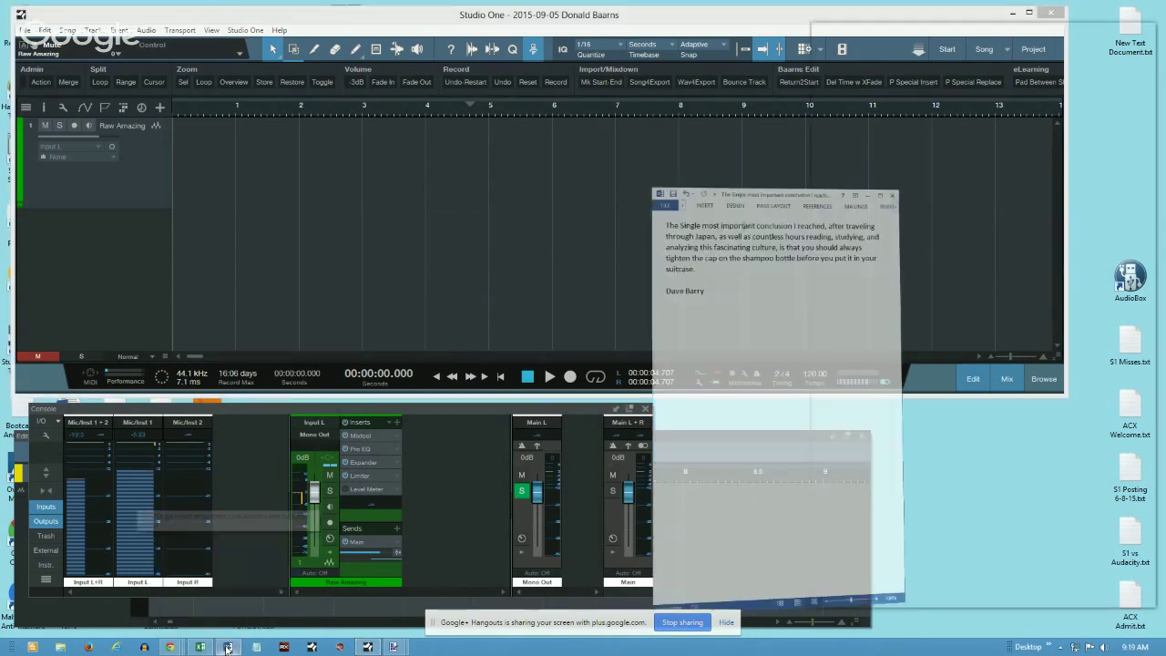
click(1109, 31)
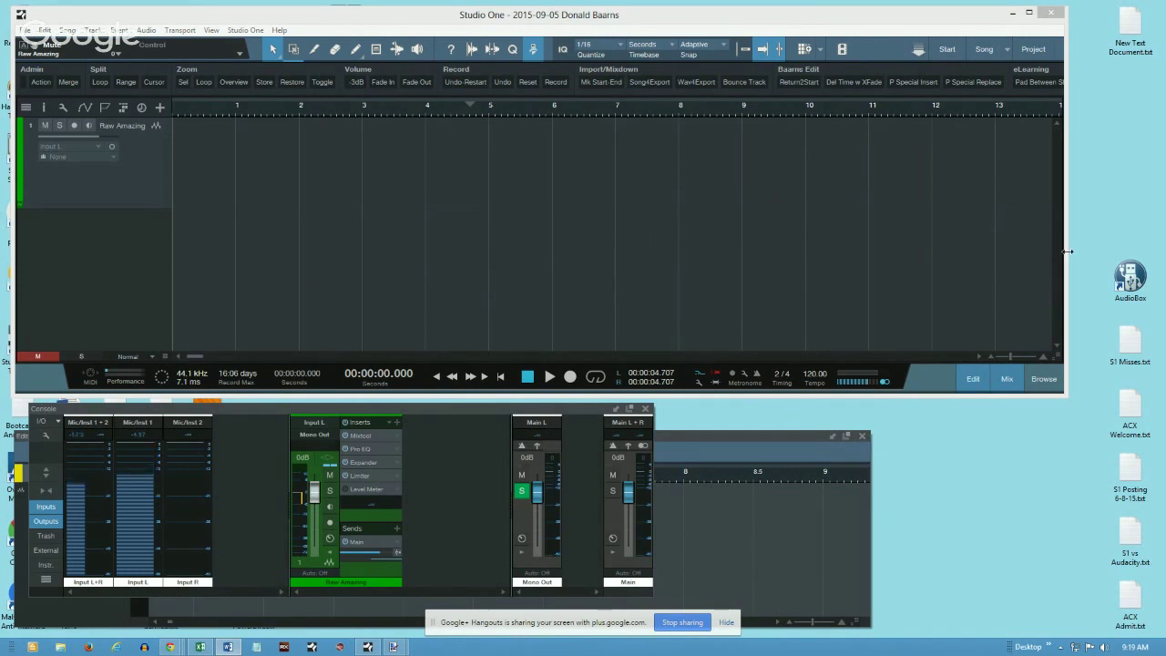
drag(1067, 250, 866, 270)
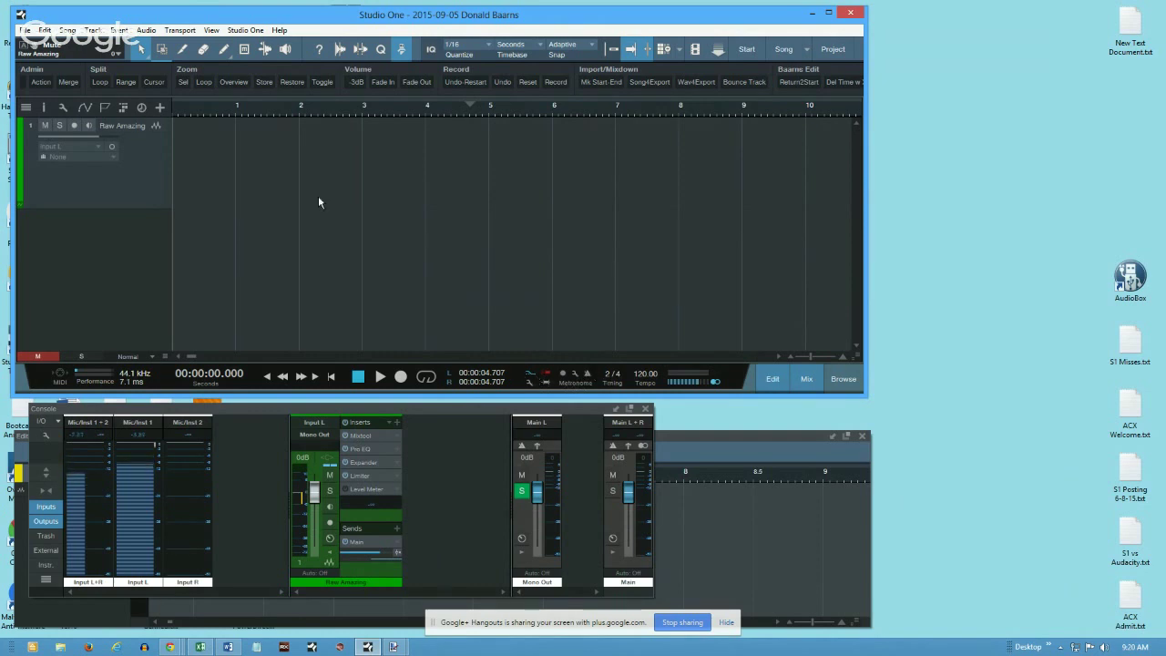
Step: Try recording with Raw Amazing not record-enabled, stop the transport, and toggle the track's record enable
click(401, 378)
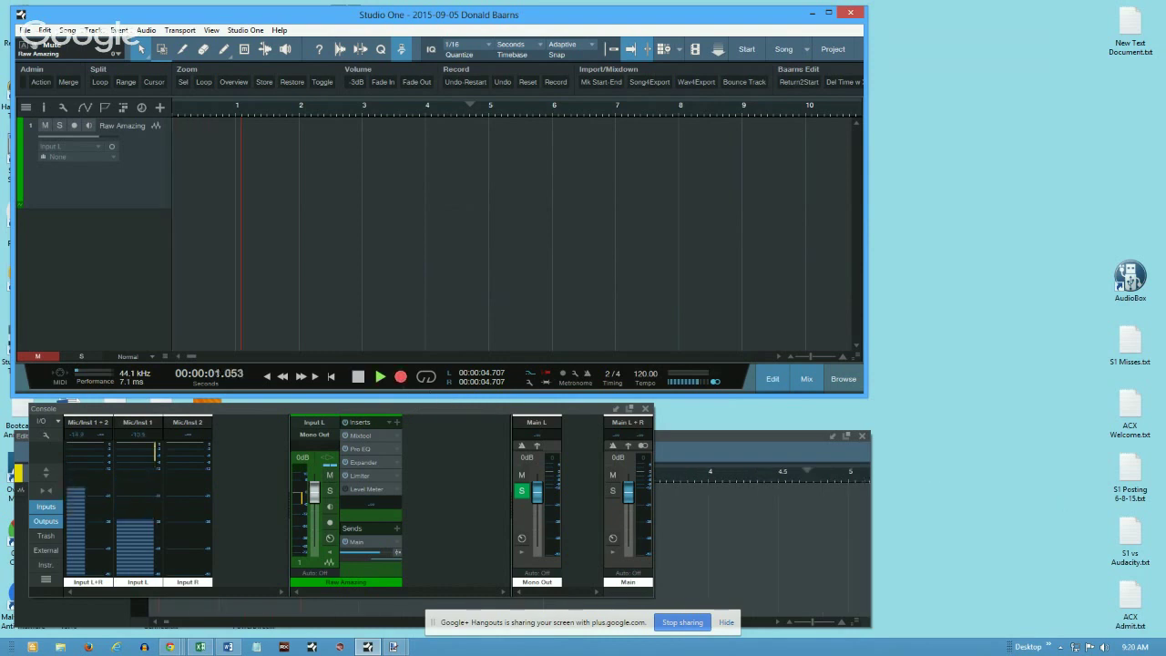
key(space)
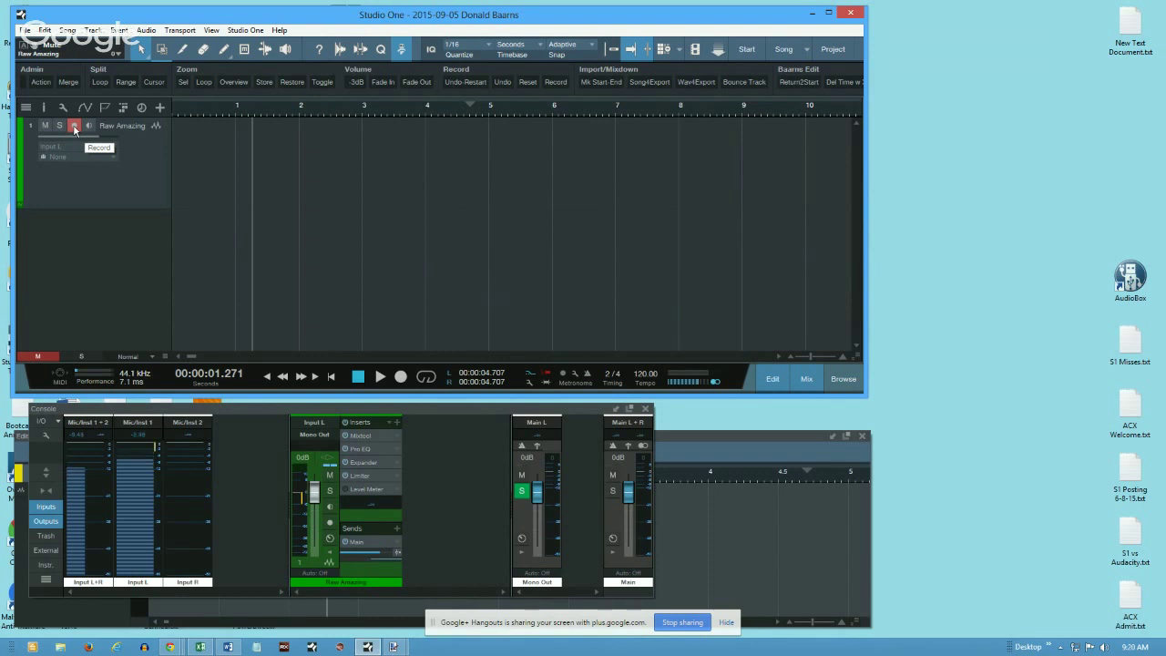
click(75, 126)
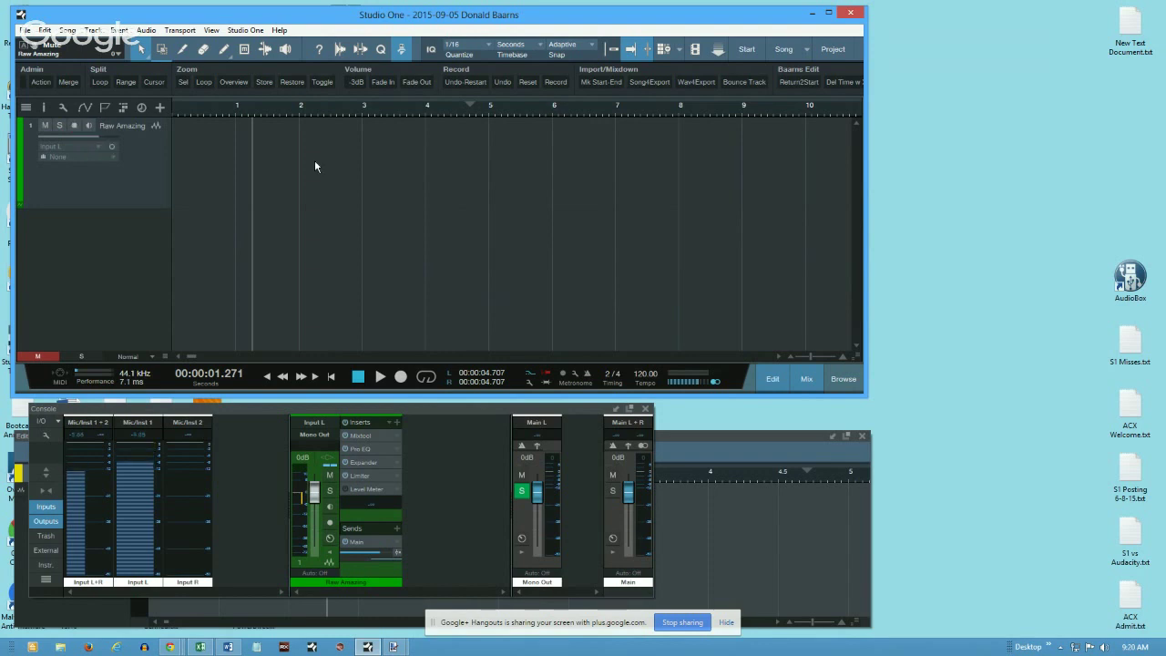
Step: Return the playback cursor to the song start, and toggle record enable on the Raw Amazing track
key(comma)
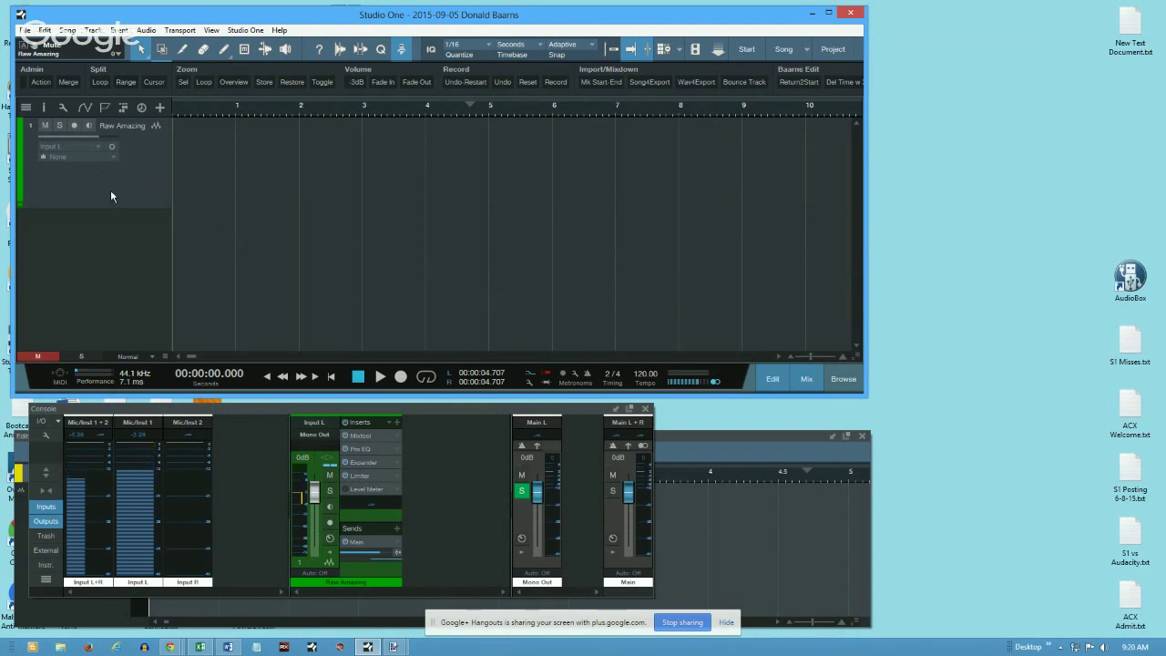
click(74, 125)
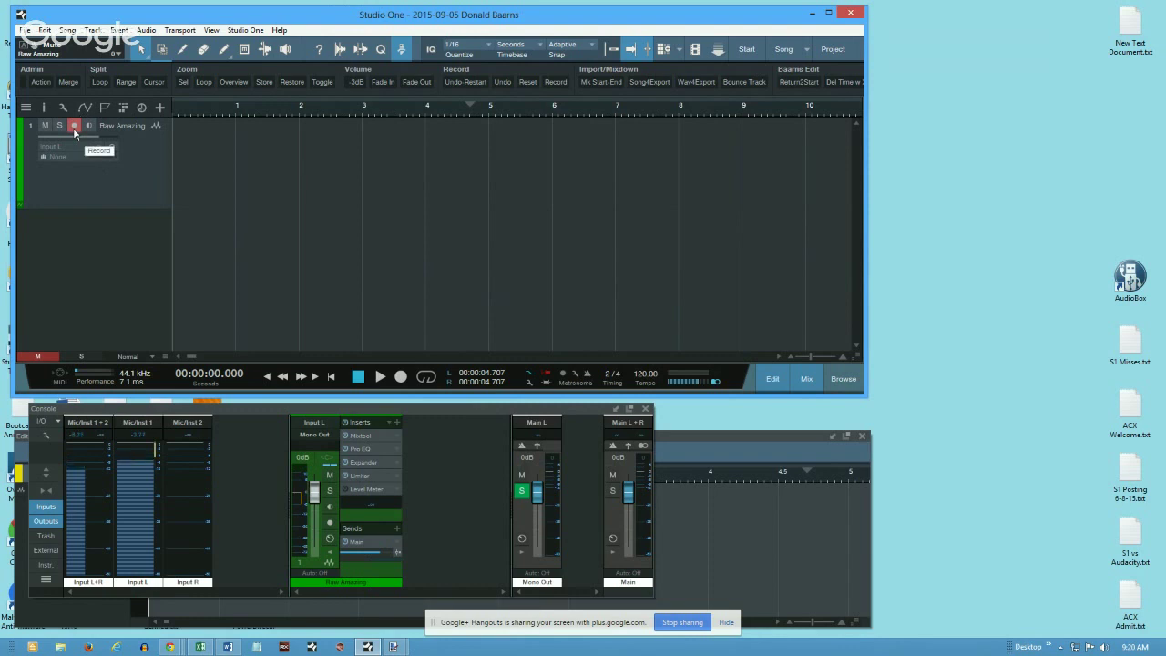
right_click(91, 235)
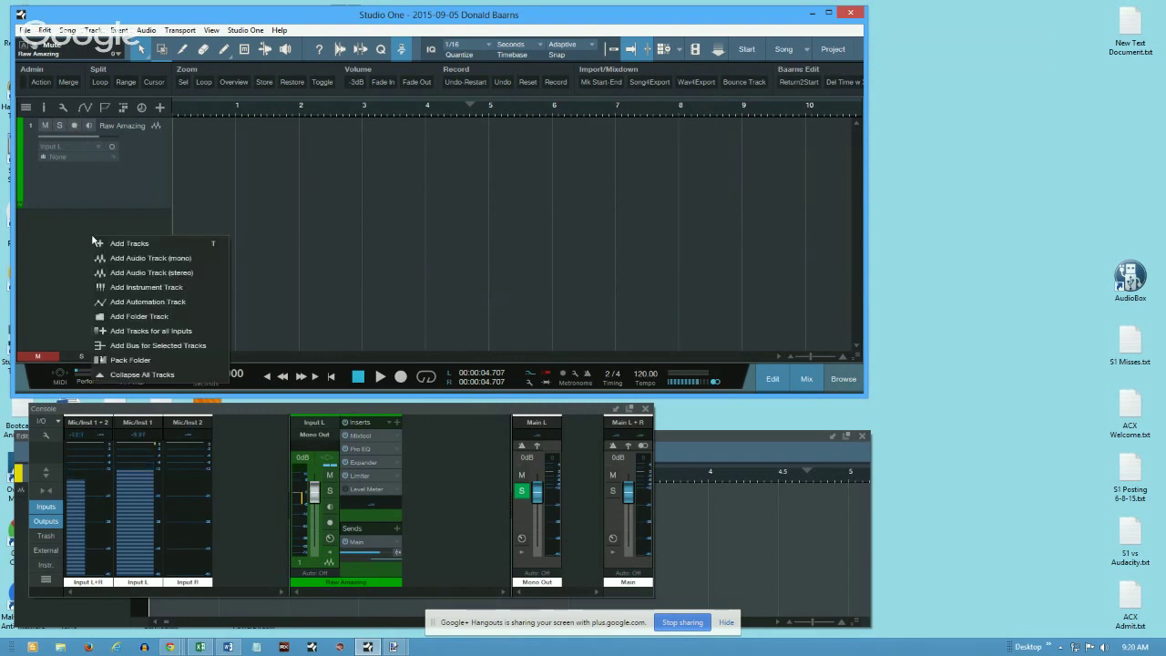
Step: Show the hidden After RX - no FX, Extra Import, RT Pads Books and RoomTone tracks, and record-enable Extra Import and Raw Amazing
click(25, 107)
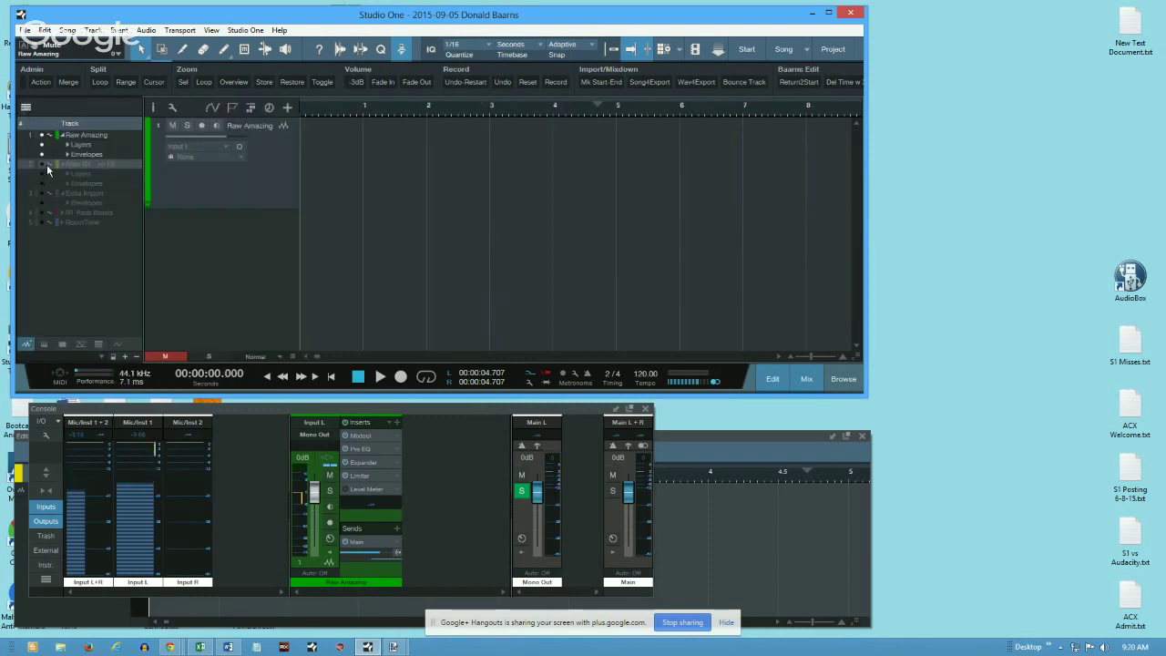
drag(42, 164, 42, 225)
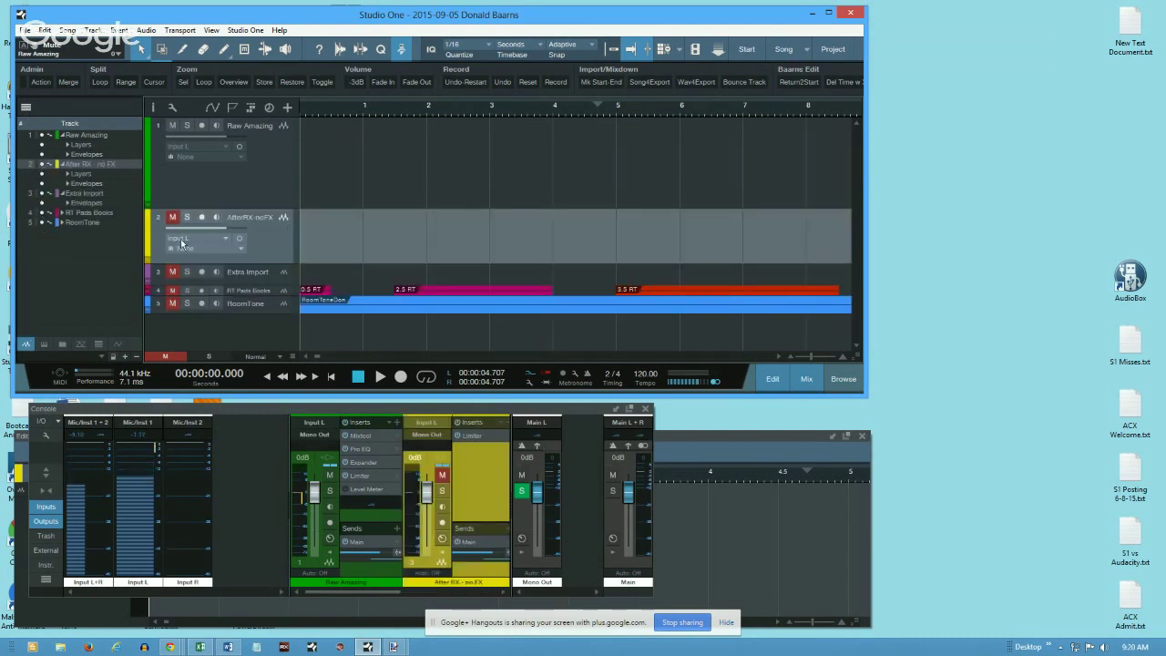
click(200, 272)
click(203, 127)
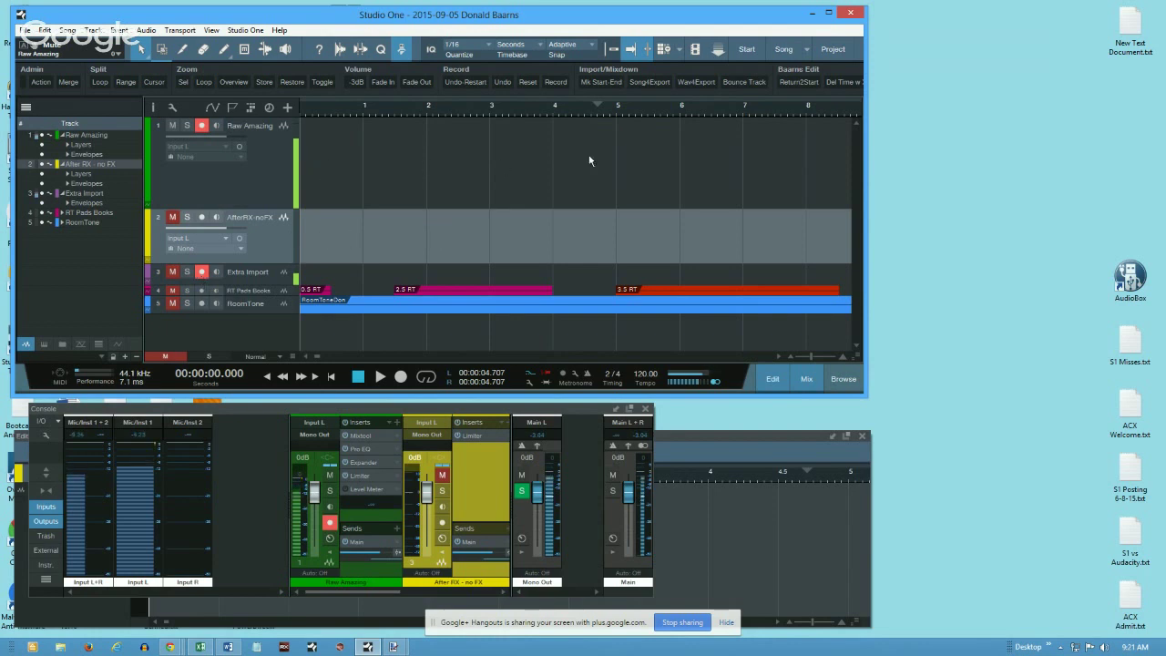
Step: Turn off record enable on Extra Import, and hide every track except Raw Amazing, closing the Track List
click(202, 272)
drag(41, 164, 39, 235)
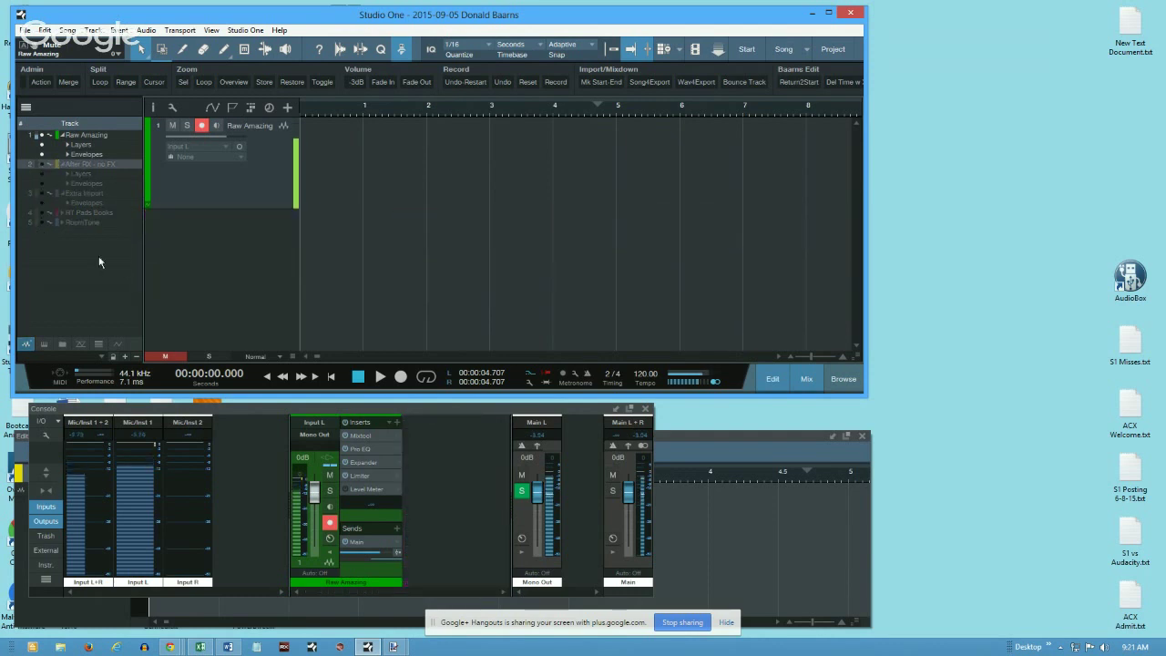
click(26, 107)
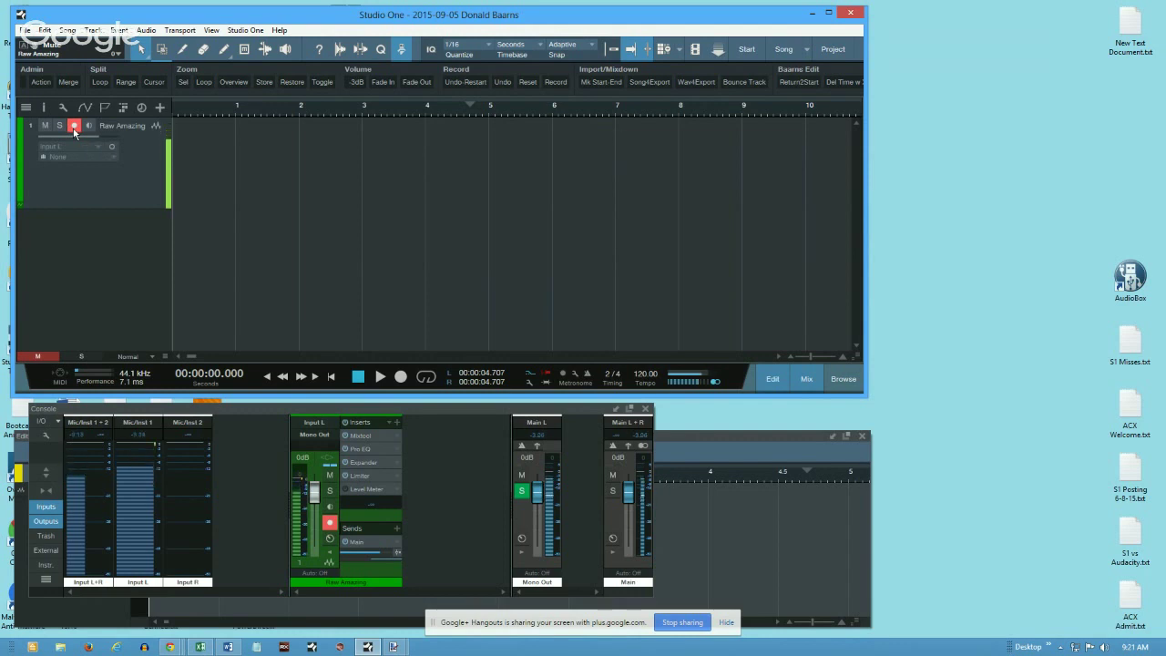
Step: Bring the Editor window in front of the Console, and align it directly beneath the Studio One main window
click(670, 443)
drag(521, 444, 513, 414)
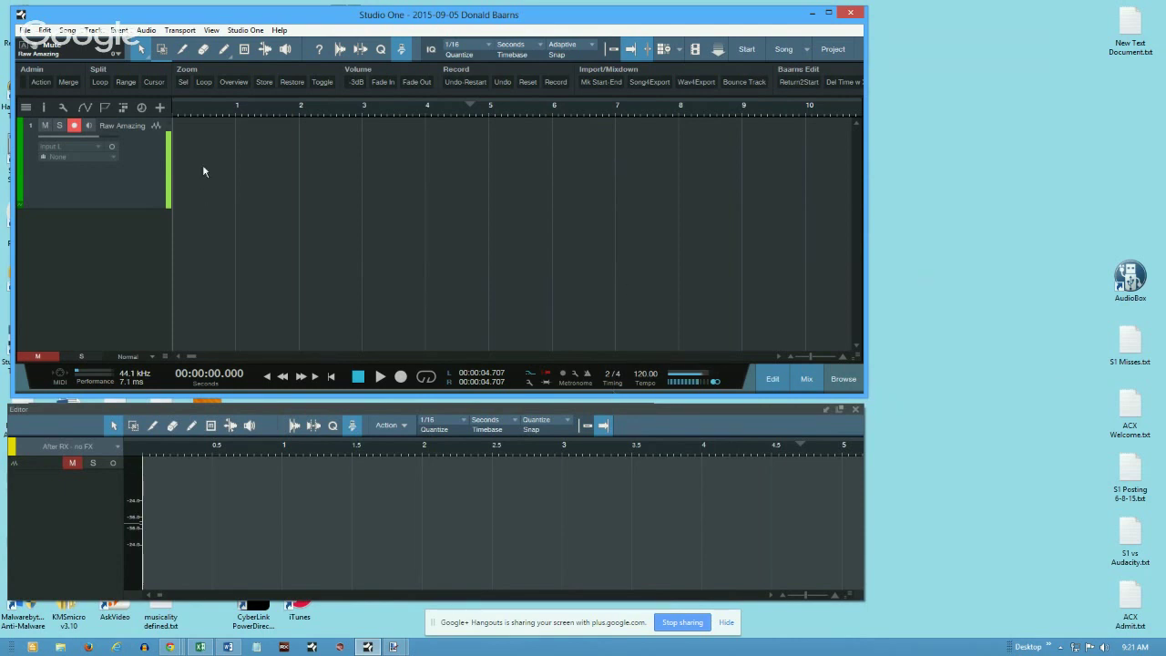
Step: Try recording with Raw Amazing's record enable turned off, and return the stopped transport to the song start
click(75, 126)
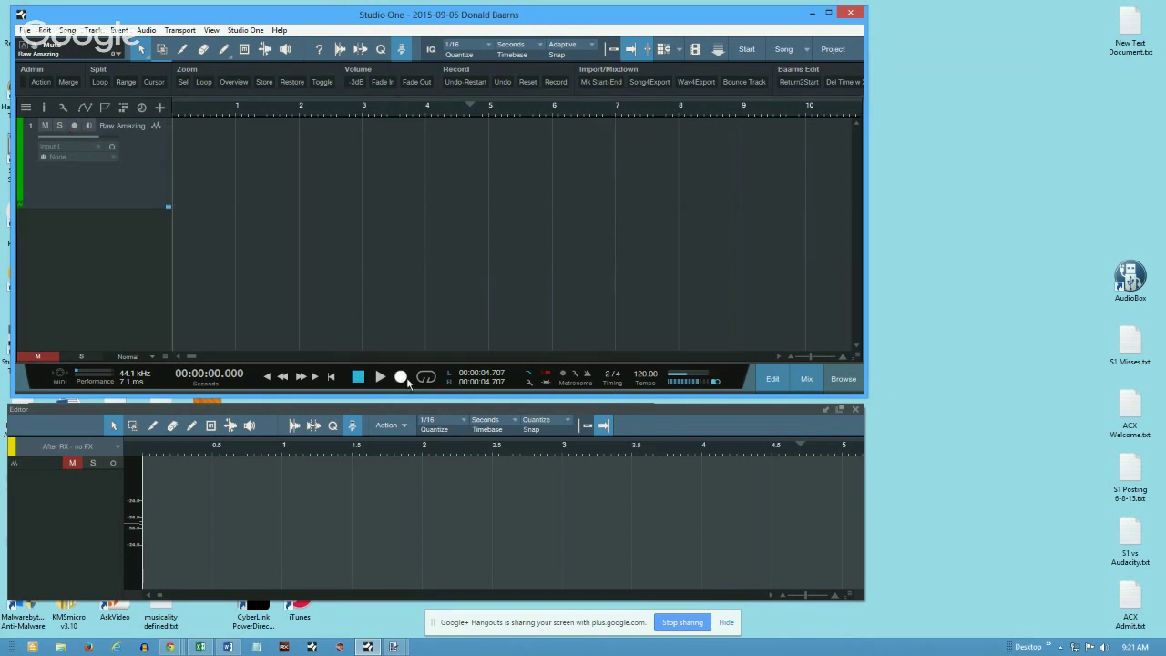
click(400, 377)
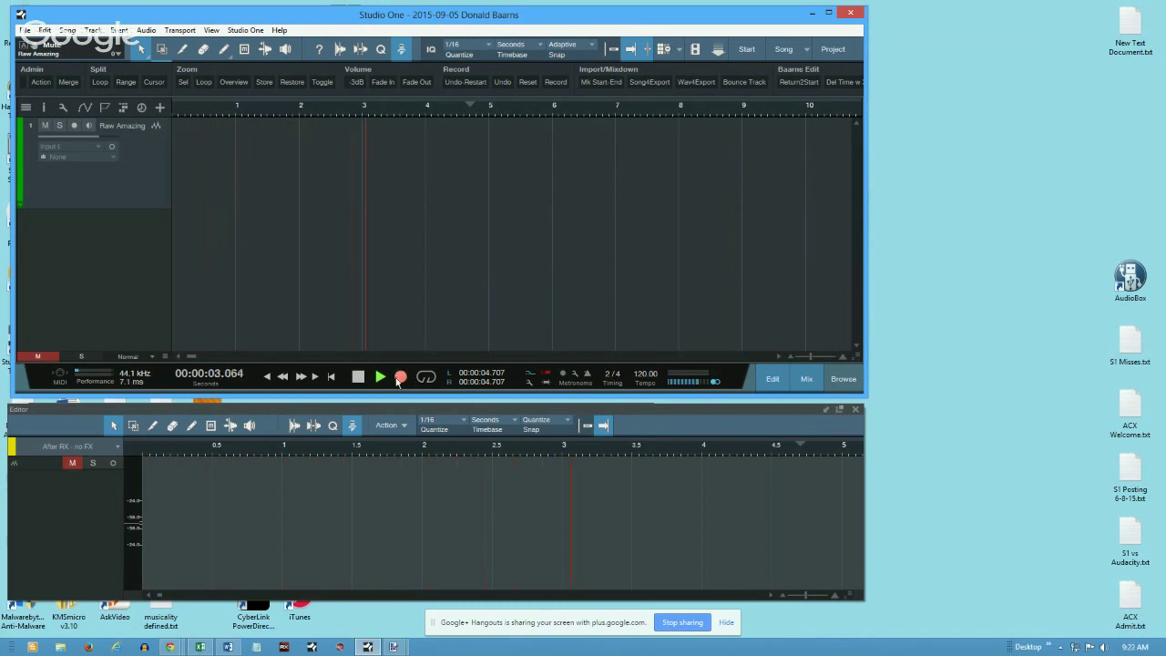
key(space)
key(Home)
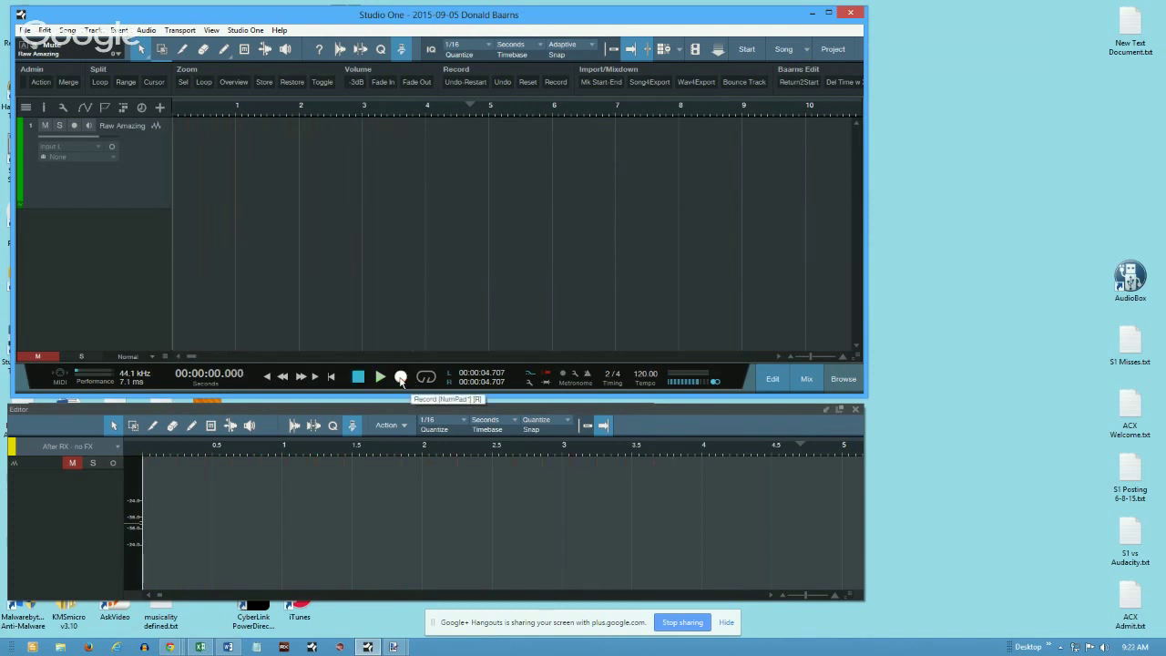
Step: Record-enable Raw Amazing, and record a take of about 20 seconds from the song start
click(74, 125)
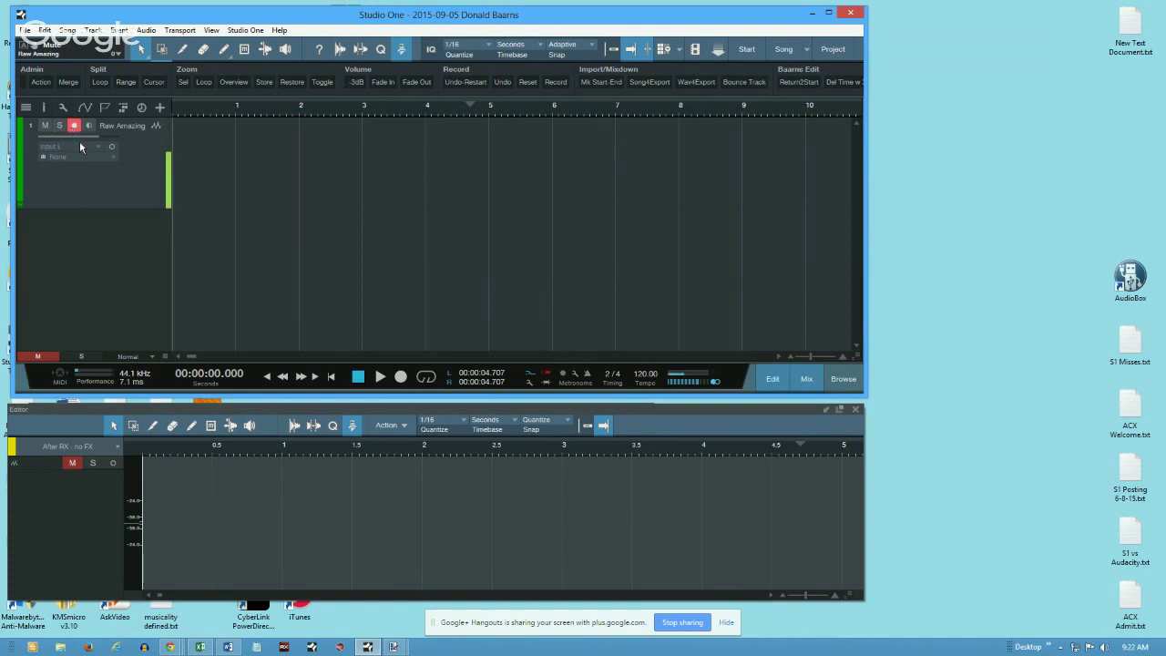
key(KP_Multiply)
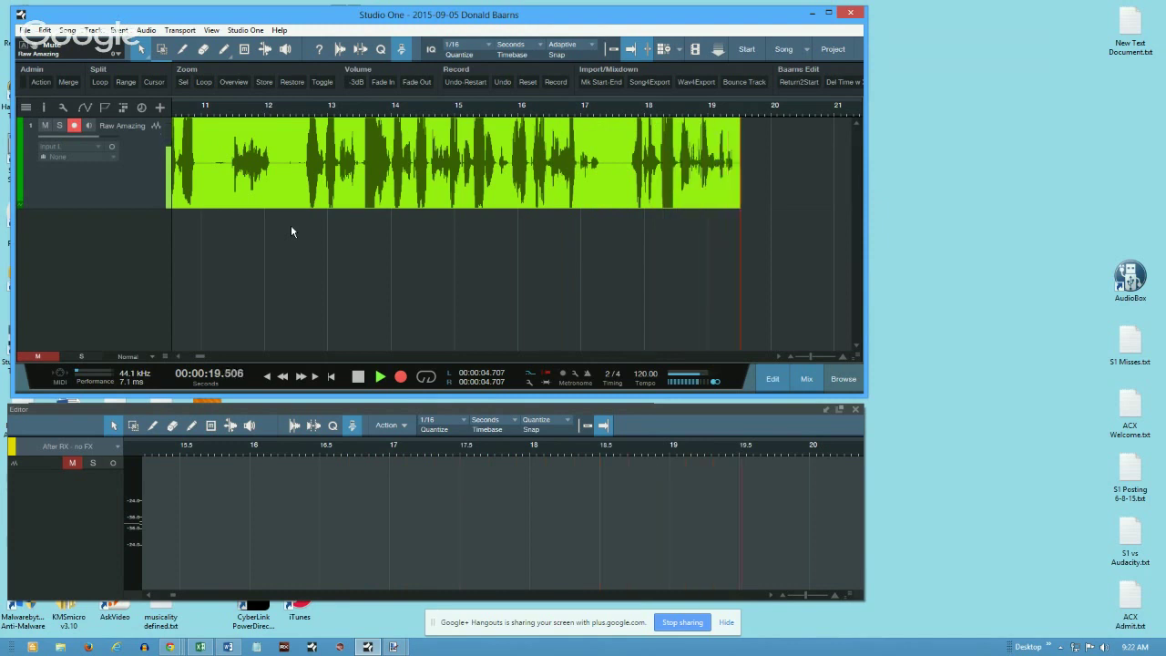
key(space)
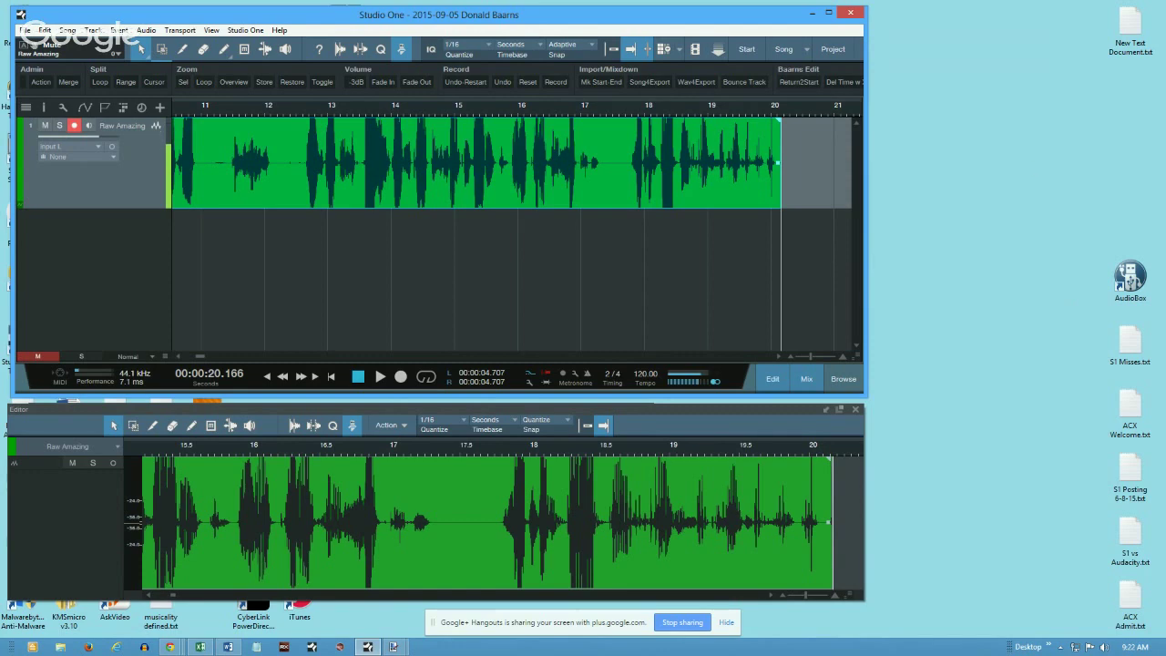
Step: Bring up the Word script narrowed to fit beside Studio One, and place the playback cursor at about 11 seconds in the song
key(alt+Tab)
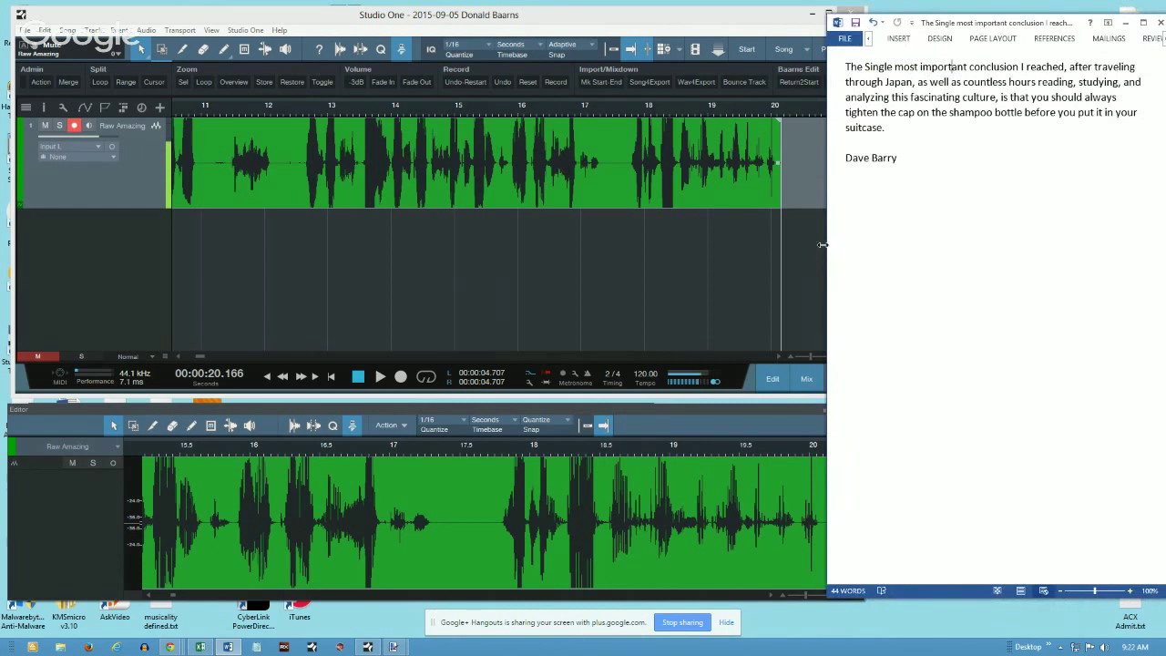
drag(822, 244, 862, 248)
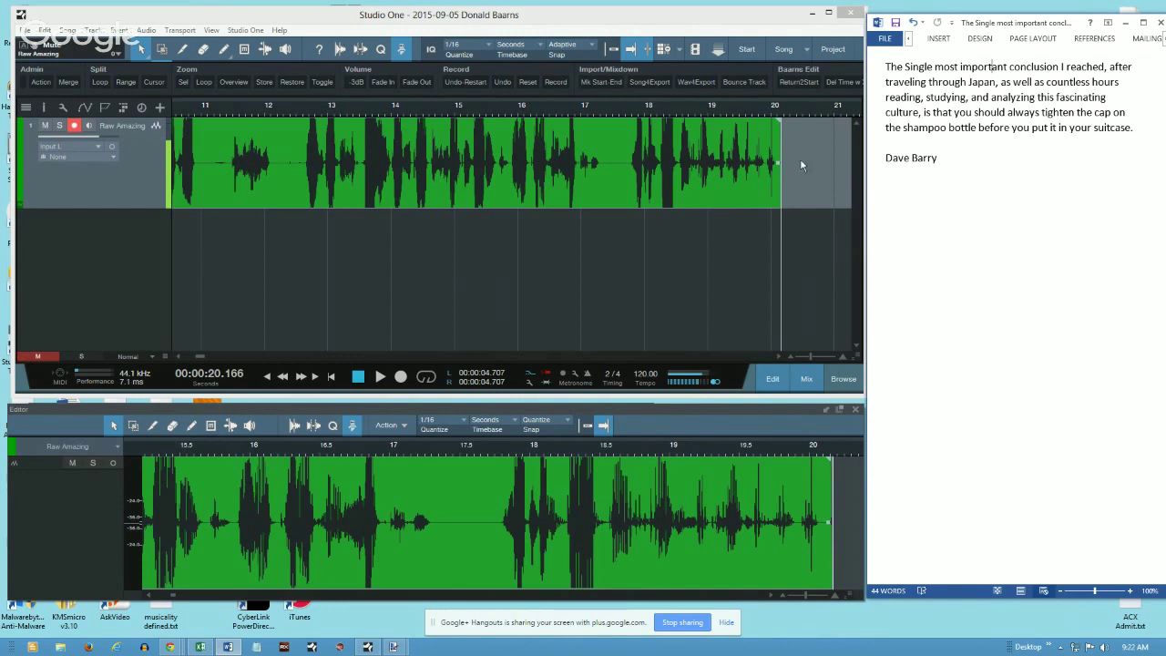
click(211, 111)
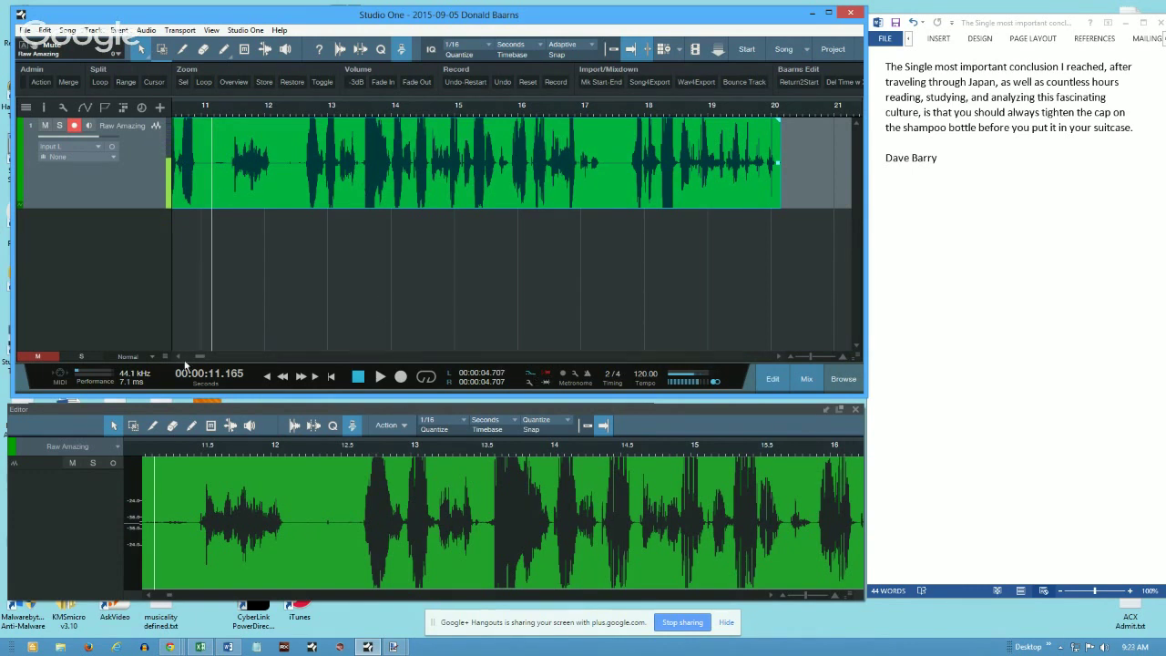
drag(185, 363, 177, 361)
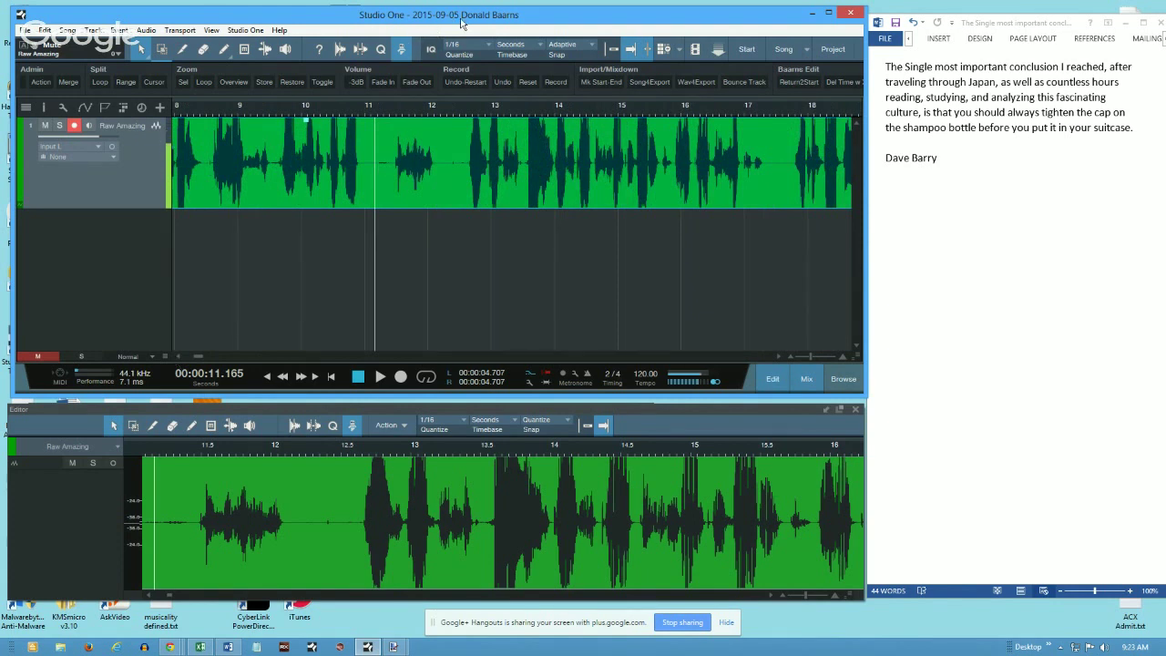
Step: Shift the main window partly off the desktop and widen it to the script document, and reposition and resize the Editor beneath it
drag(461, 23, 337, 16)
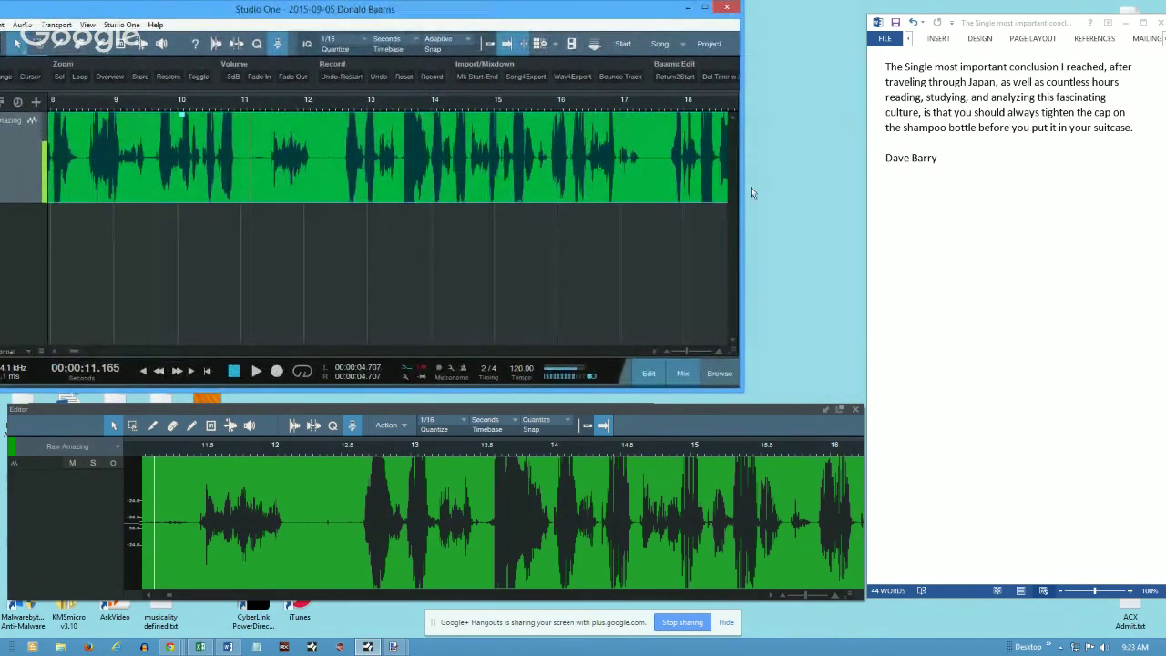
drag(743, 212, 863, 224)
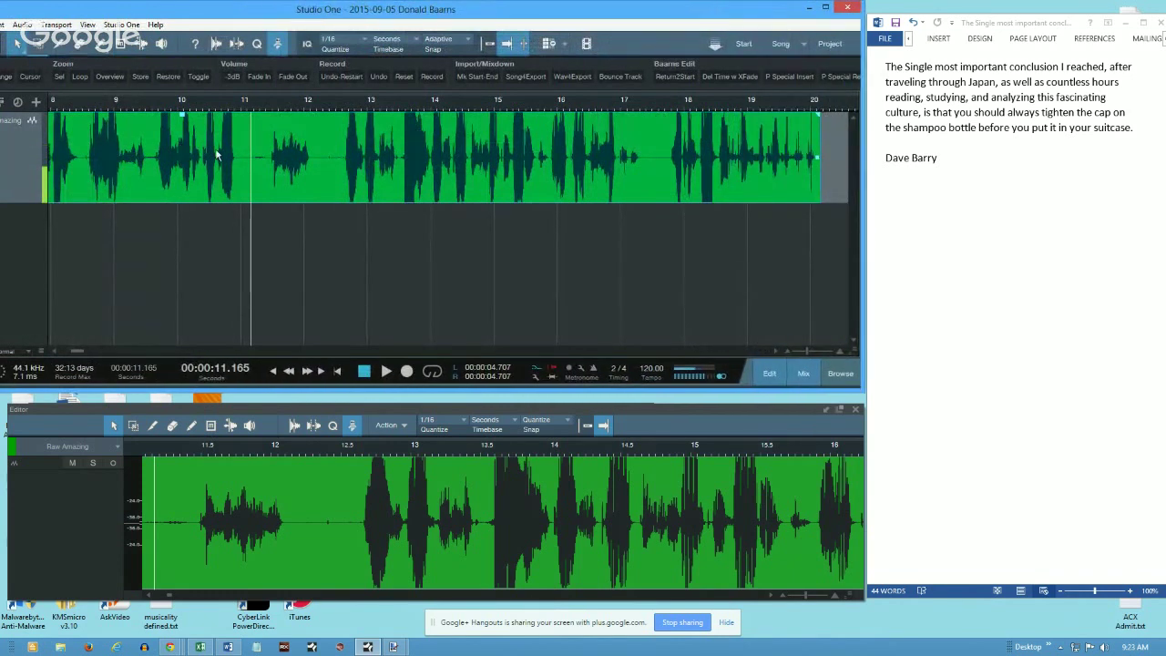
drag(613, 409, 514, 407)
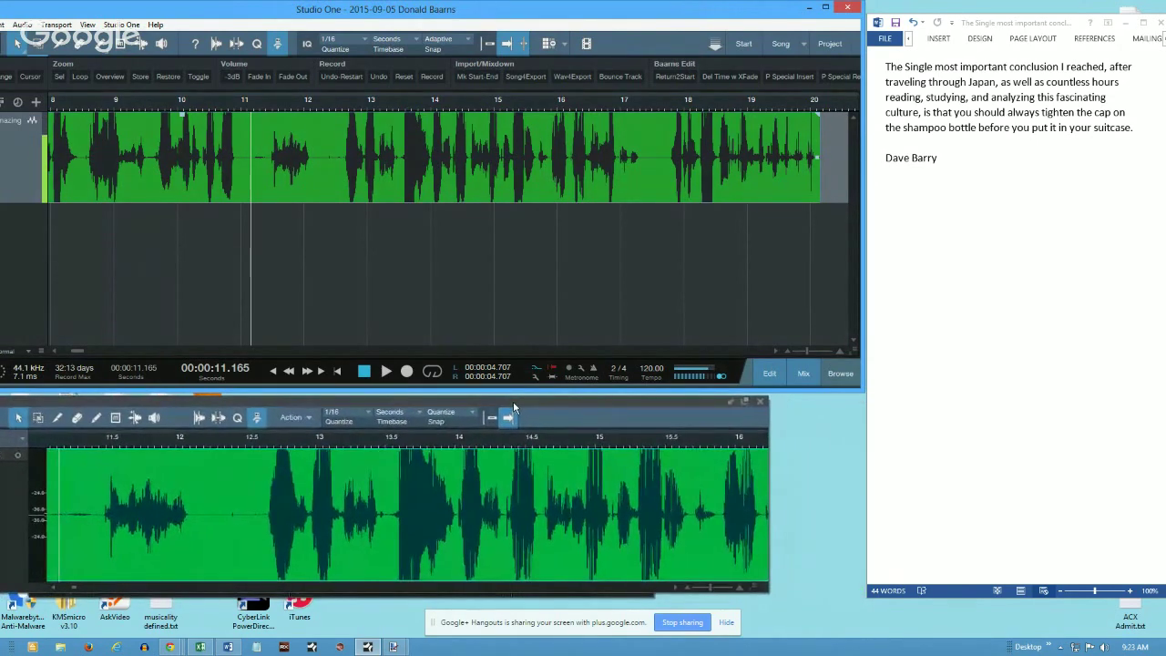
drag(769, 423, 744, 429)
double_click(546, 400)
drag(625, 409, 660, 403)
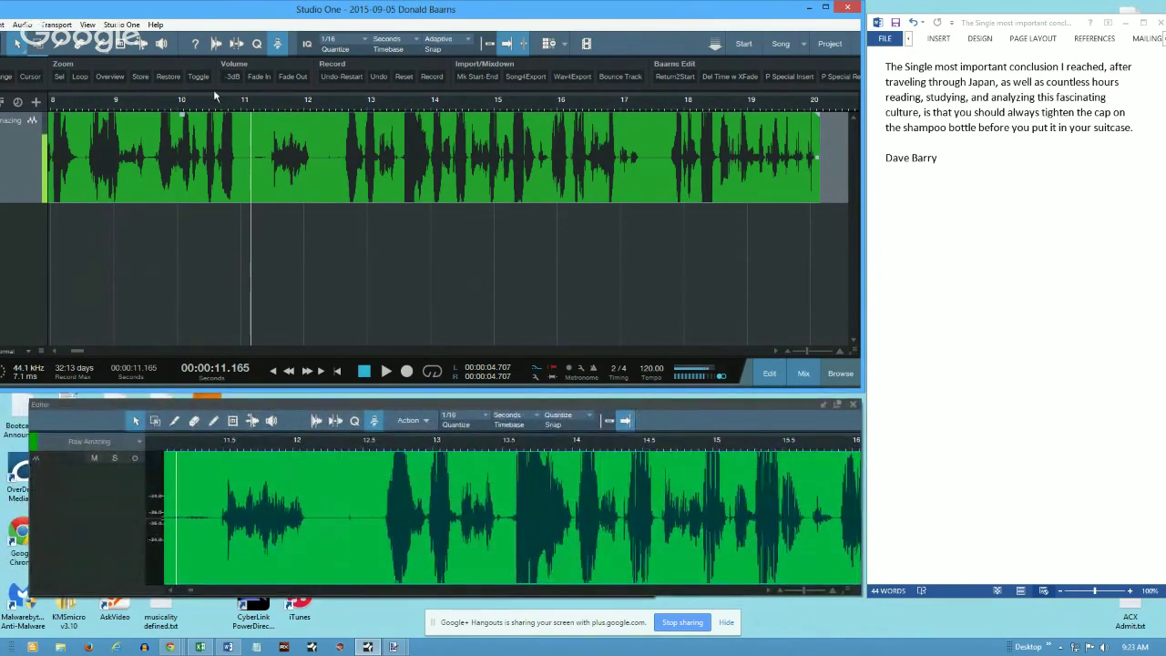
Step: Narrow the script and main windows, moving the main window fully back onto the desktop, and check that its File commands are reachable
drag(865, 273, 845, 283)
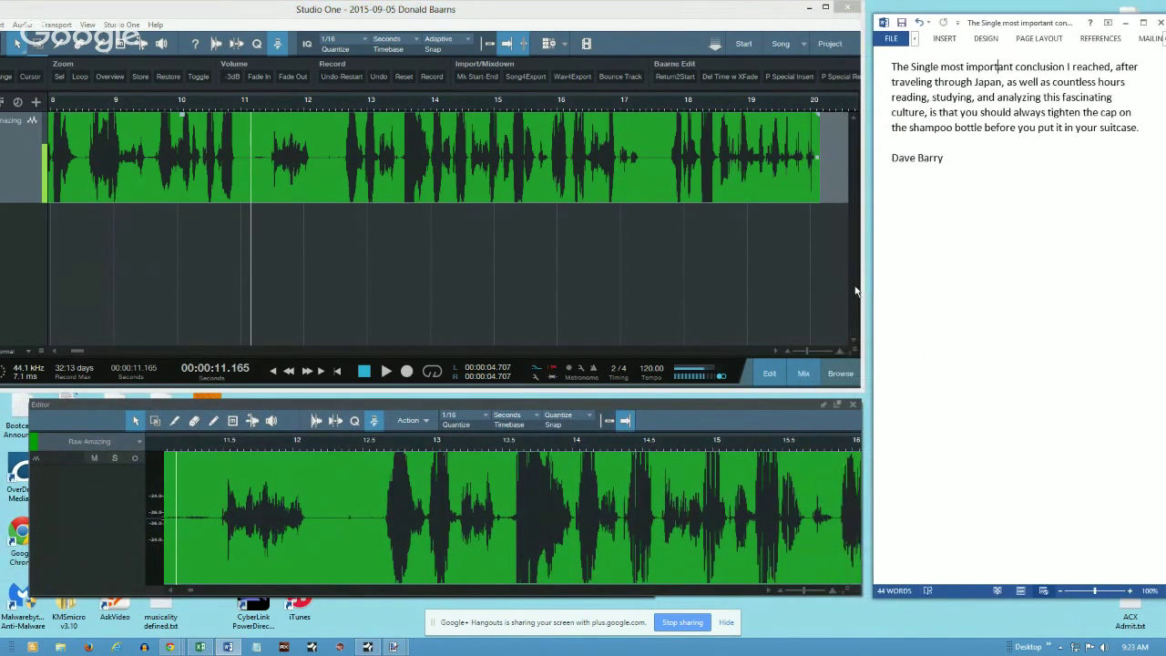
drag(860, 292, 736, 293)
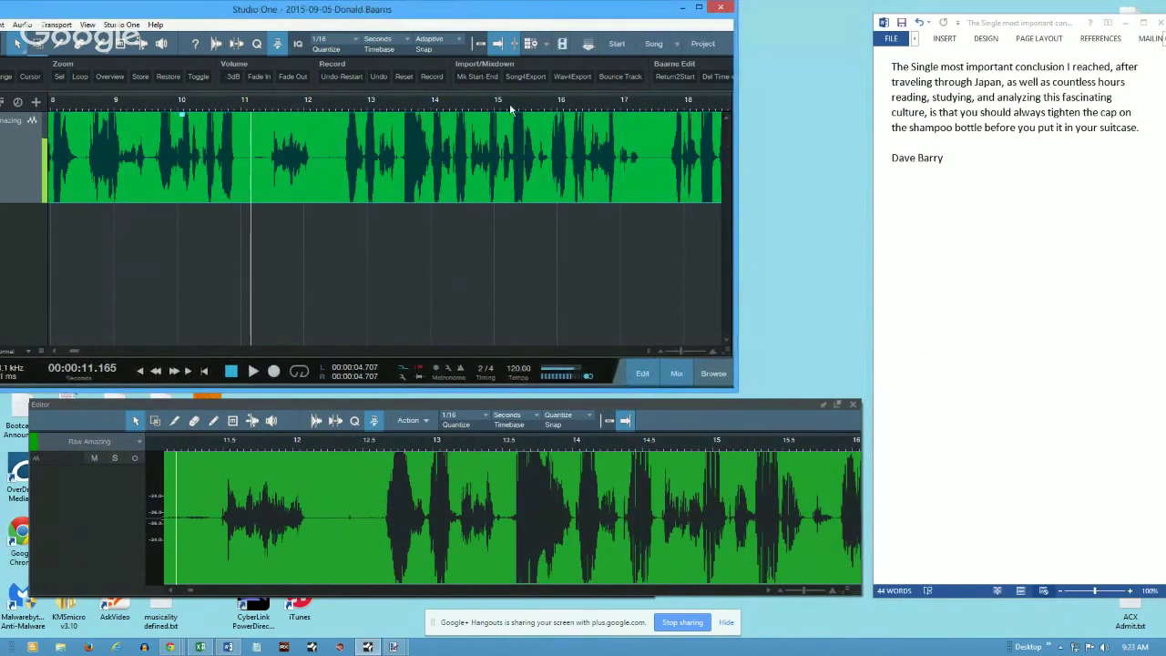
drag(367, 18, 465, 17)
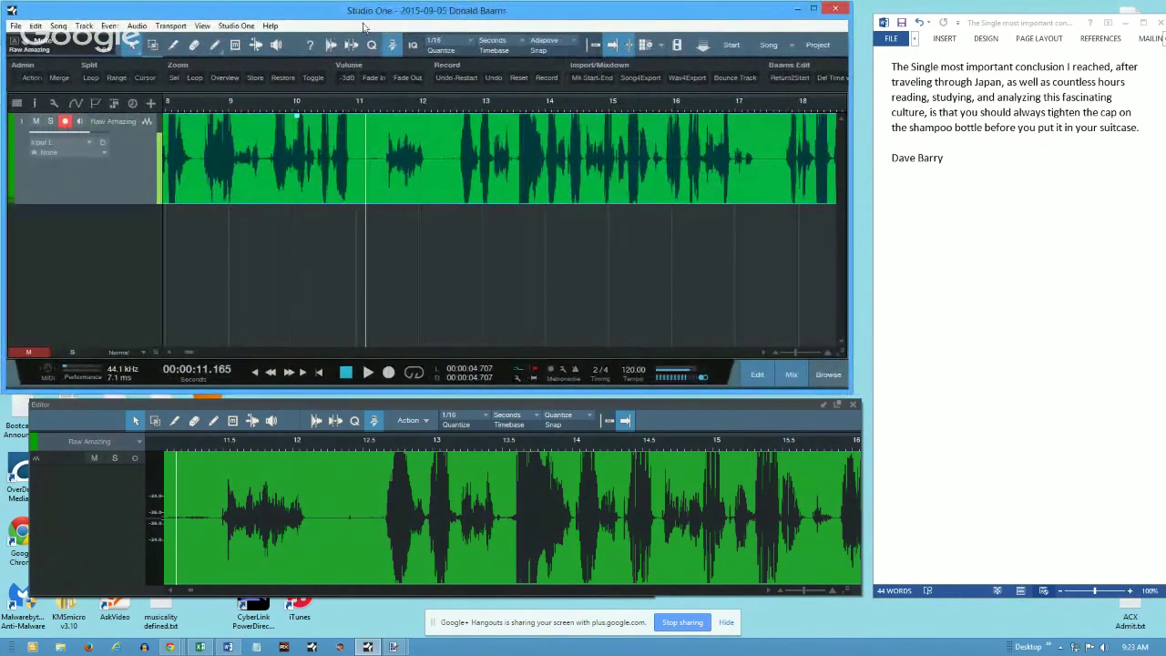
click(15, 25)
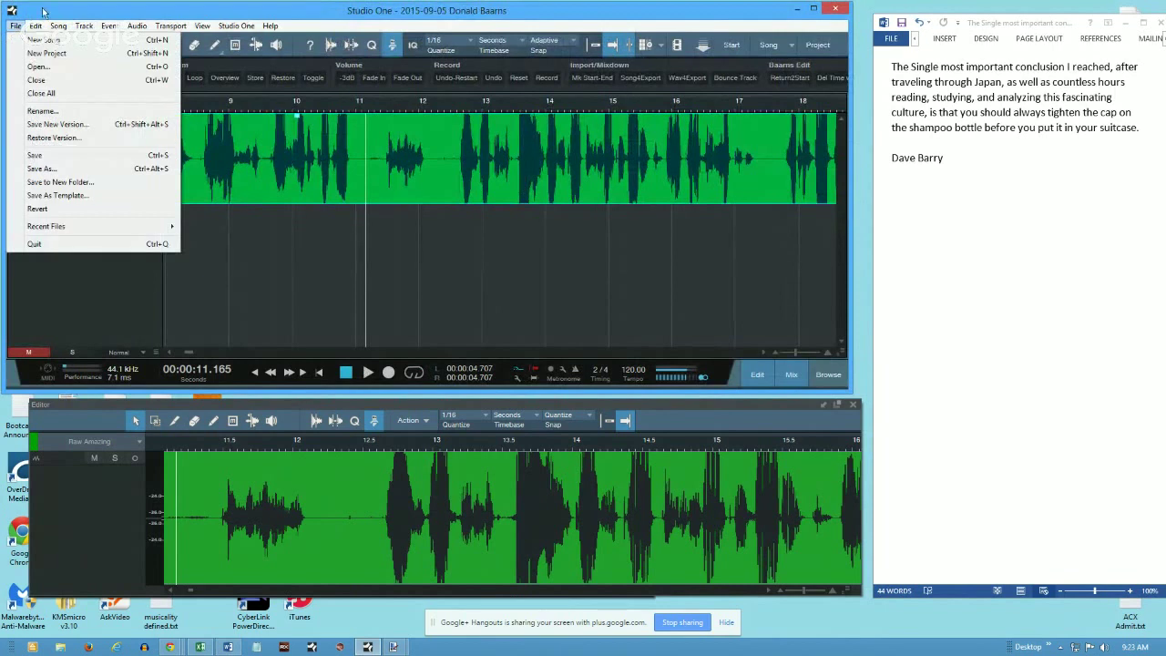
click(19, 27)
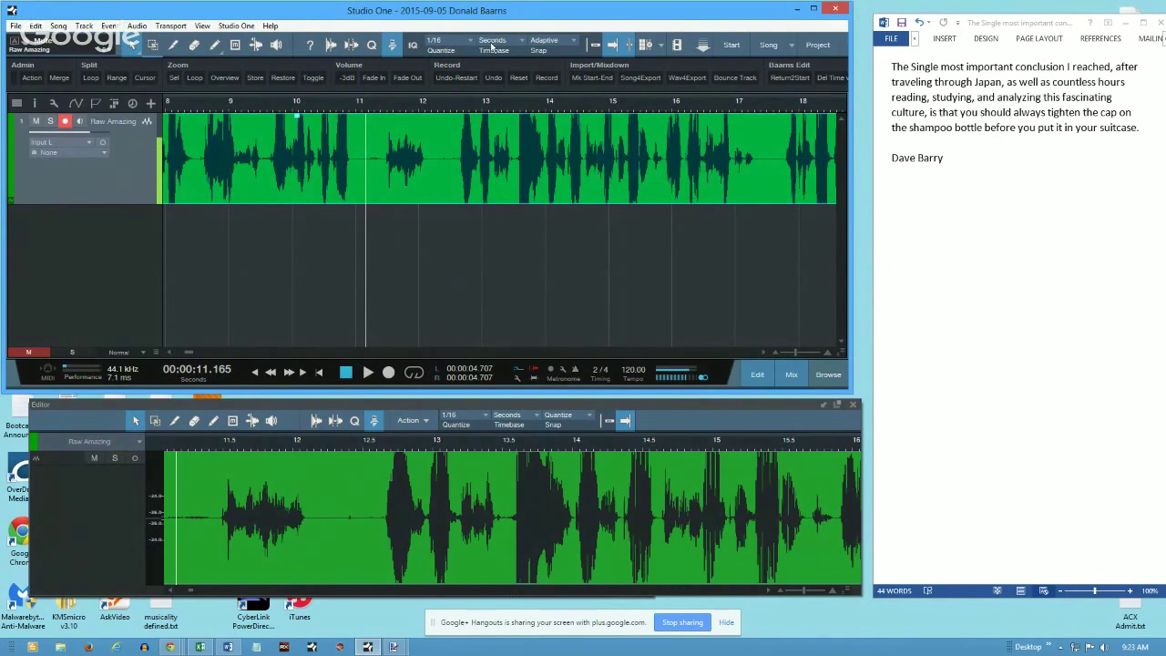
Step: Move the main window partly off the desktop's left edge, and bring it back fully into view above the Editor
drag(530, 22, 396, 20)
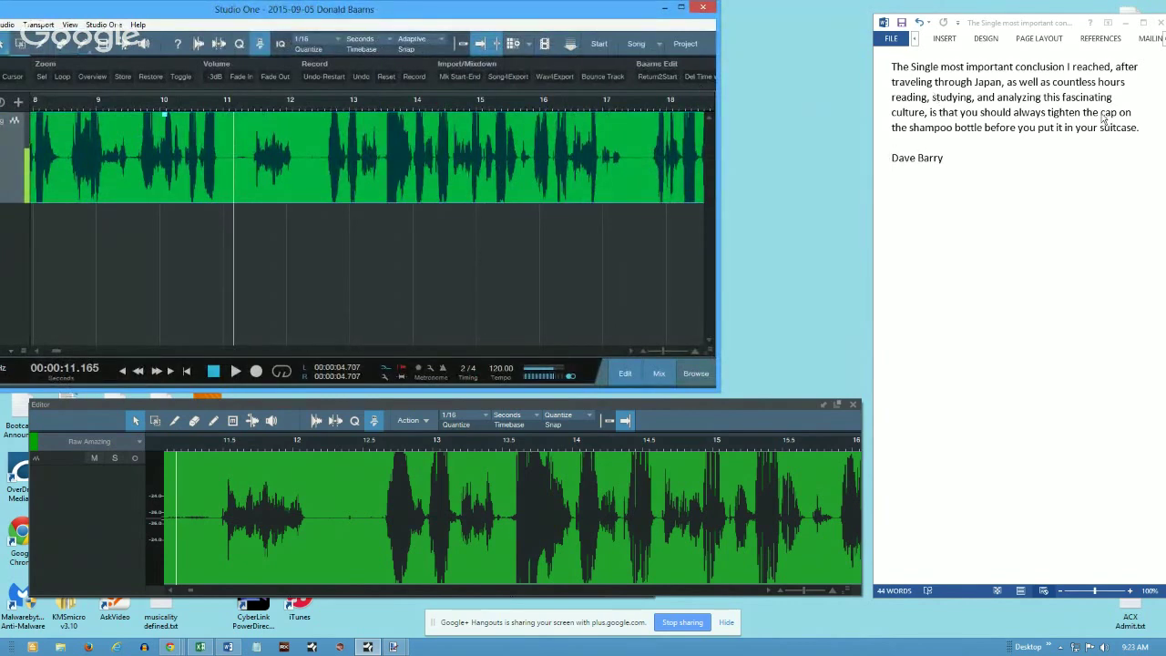
double_click(465, 11)
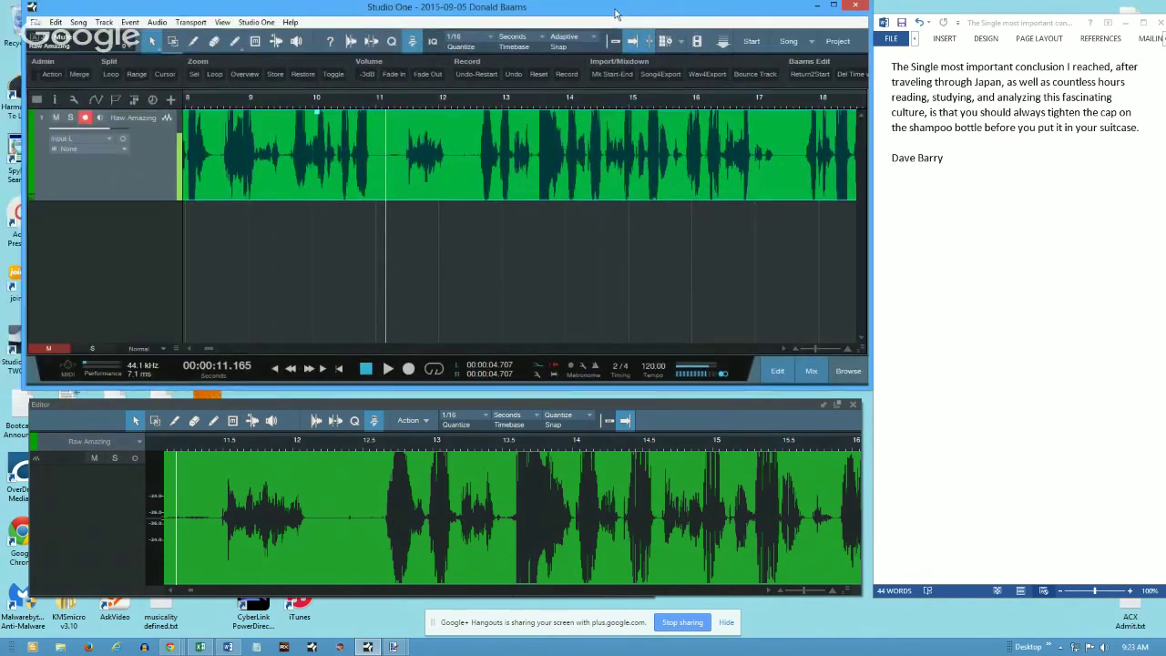
drag(595, 10, 597, 17)
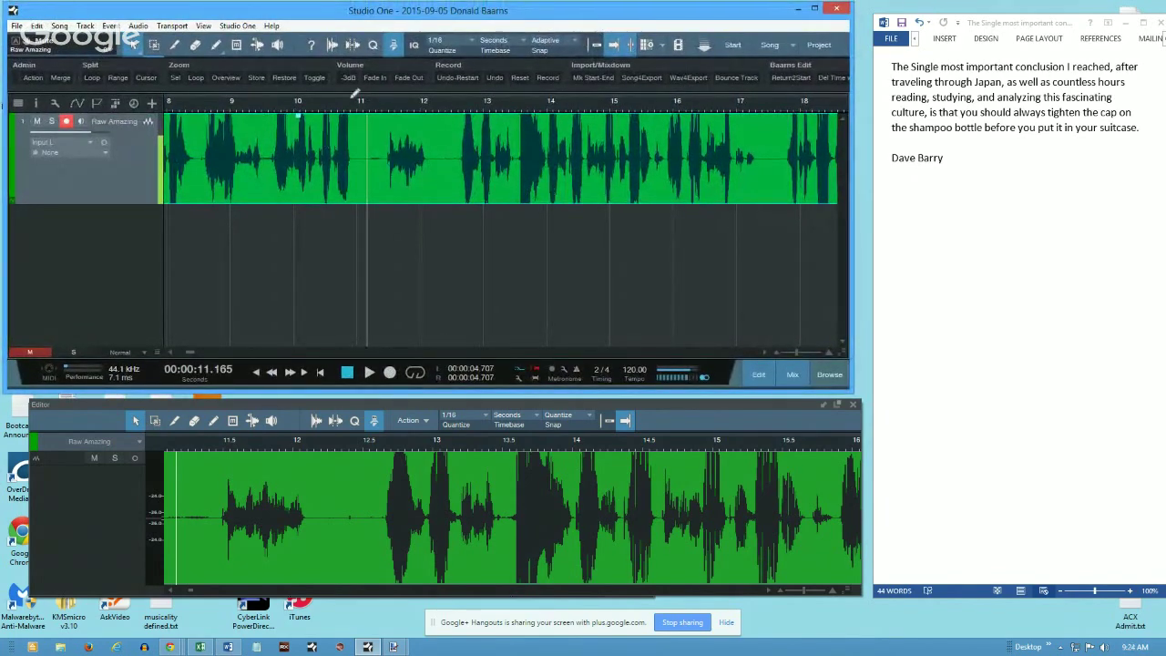
Step: Review the metronome's Preroll option and its length in bars in Metronome Setup
click(170, 353)
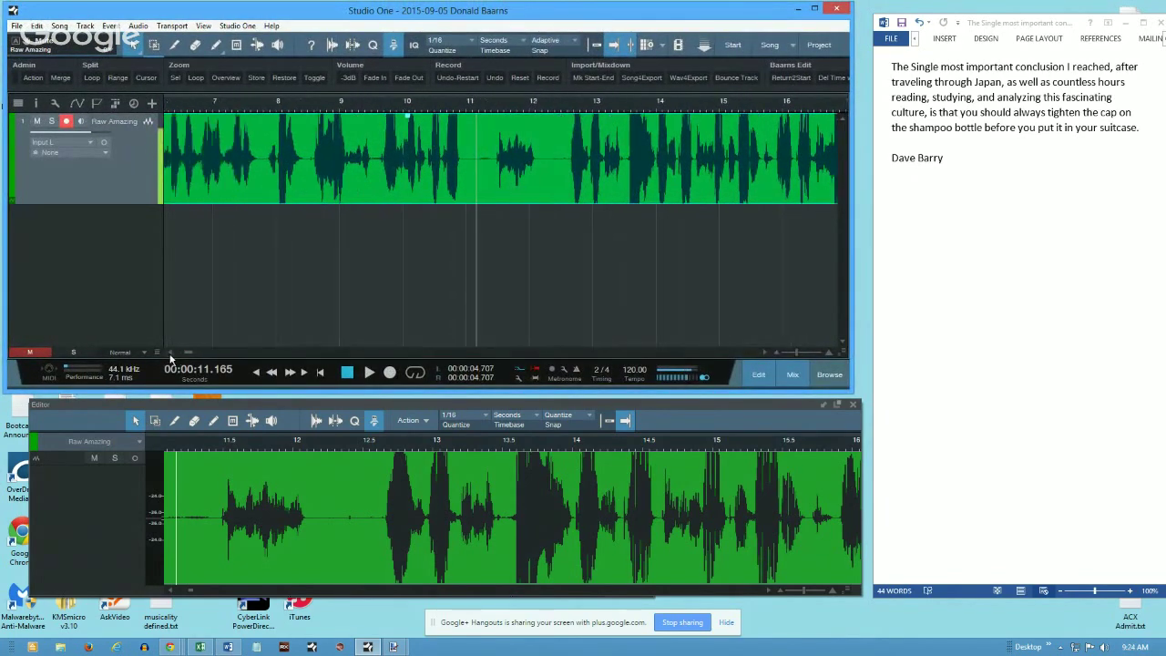
click(169, 356)
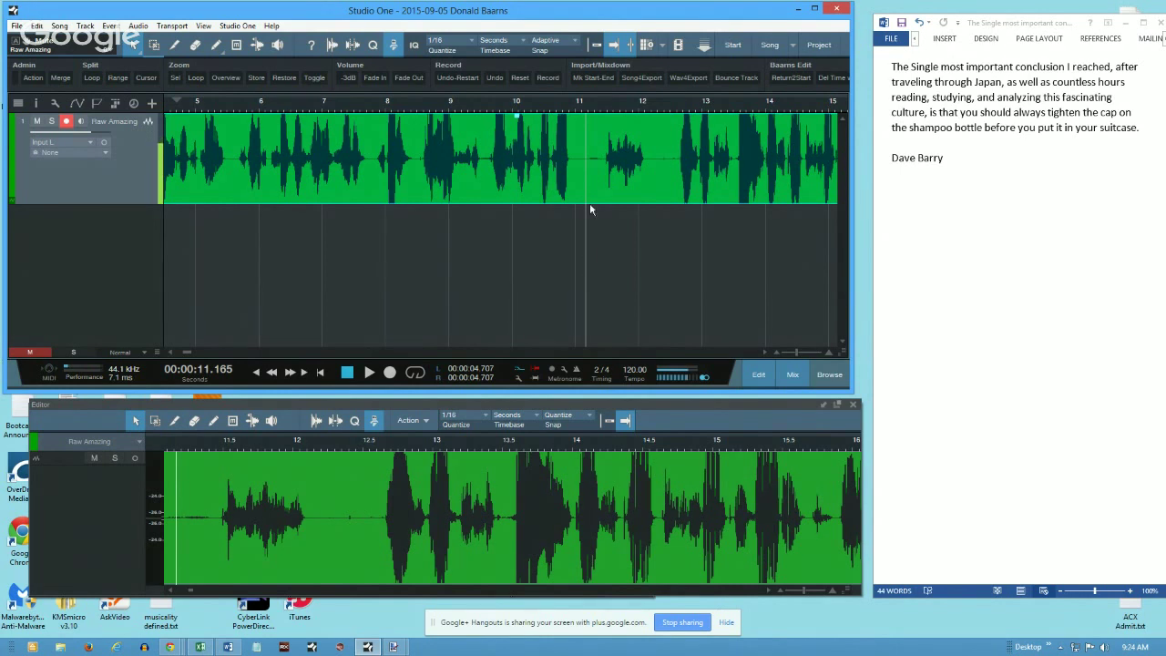
click(564, 370)
drag(639, 221, 627, 91)
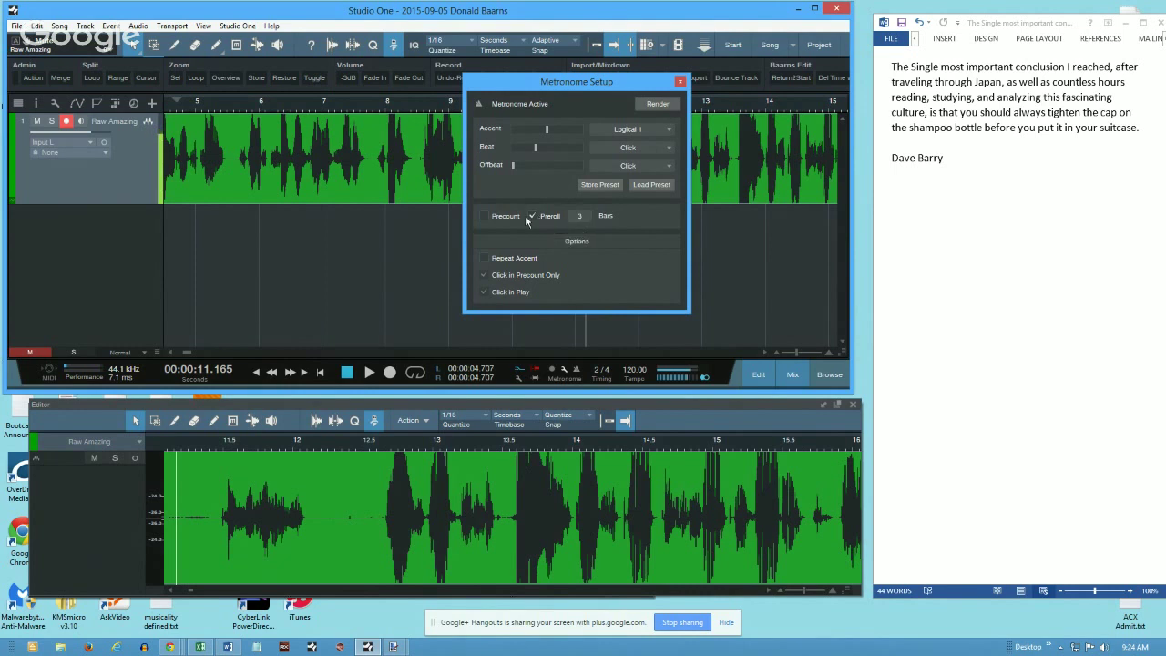
click(578, 216)
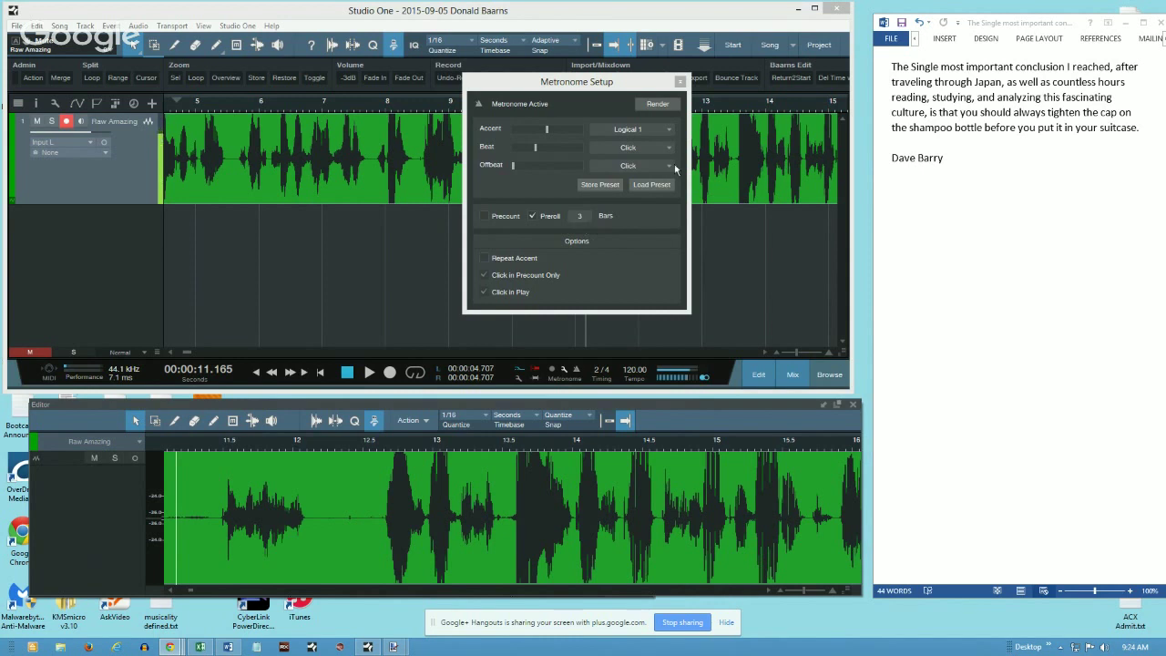
click(681, 82)
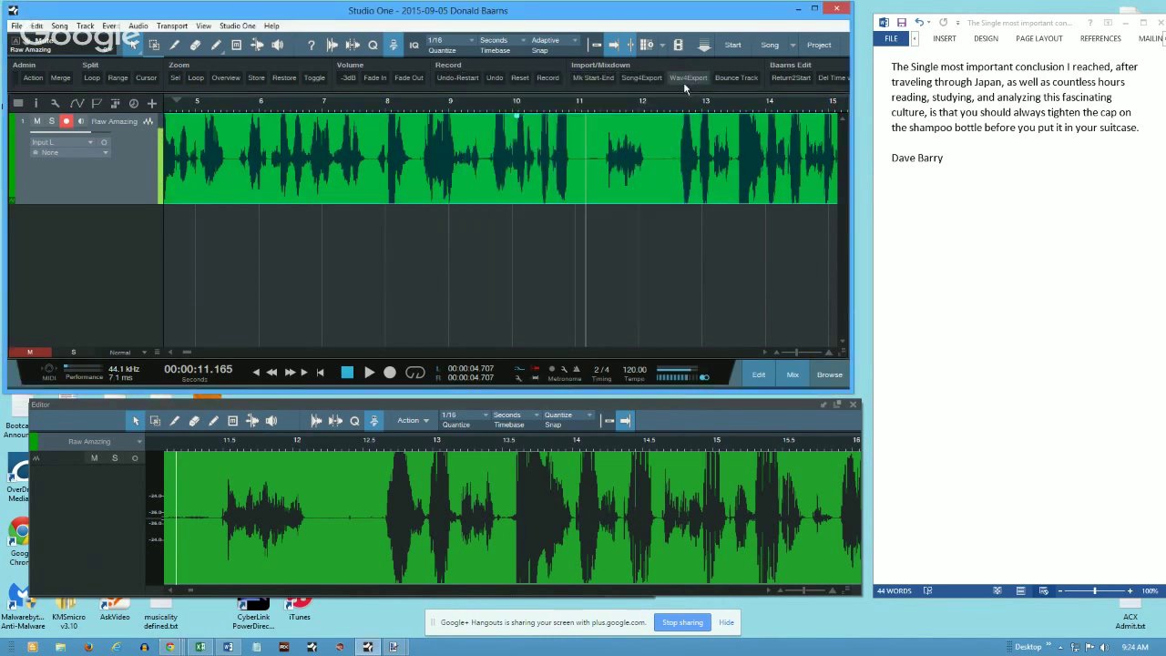
Step: Look through the available time-signature values without changing the song's timing
click(598, 370)
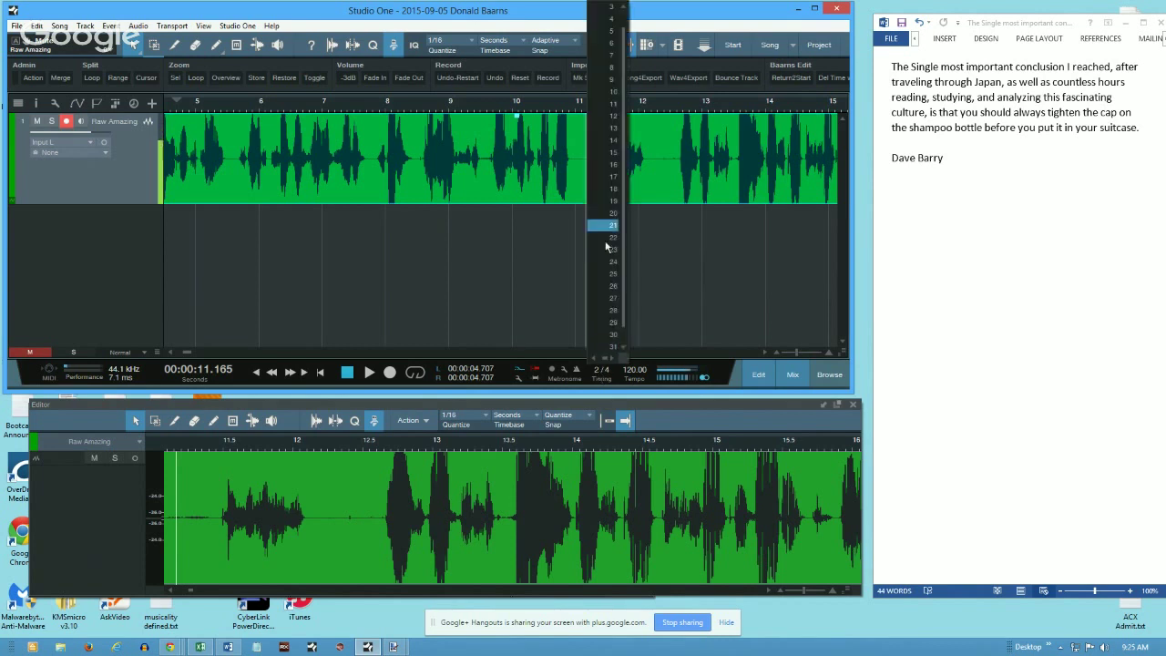
click(663, 334)
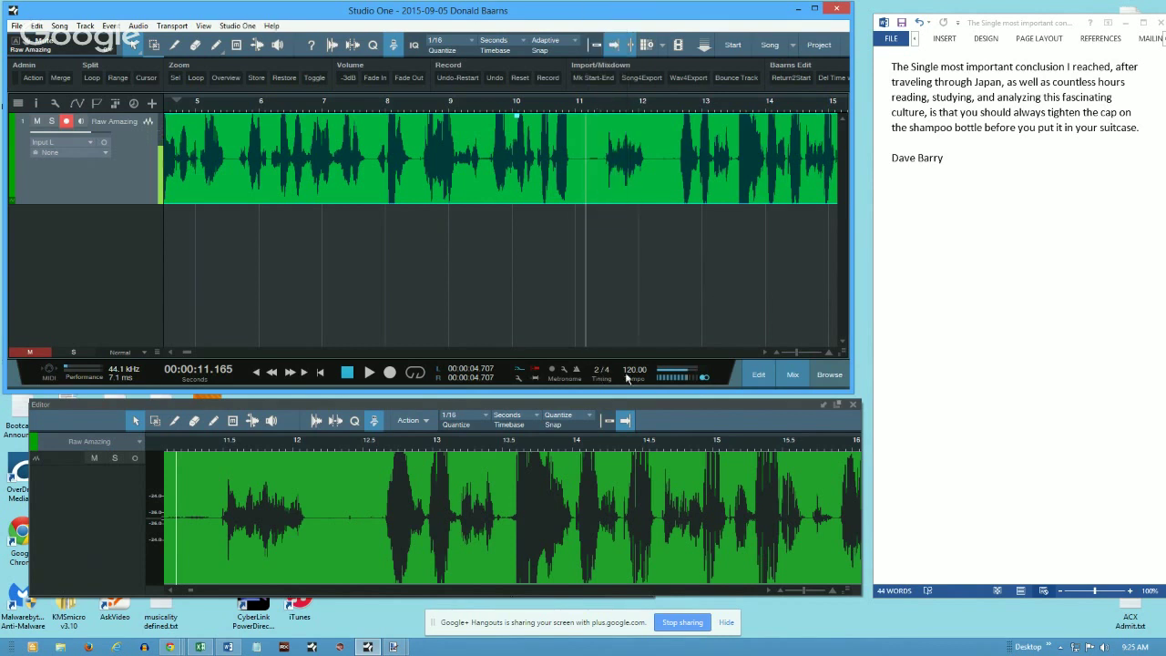
click(610, 372)
click(616, 325)
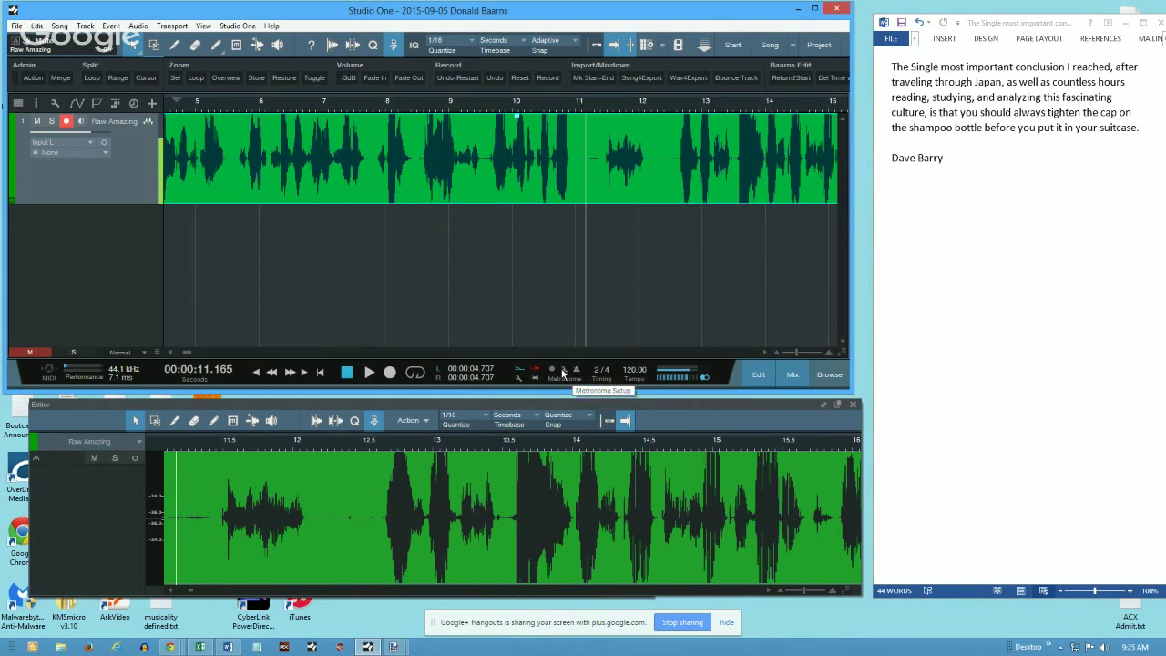
Step: Try a preroll re-recording on Raw Amazing from about 10.97 seconds to about 13.9 seconds
click(580, 104)
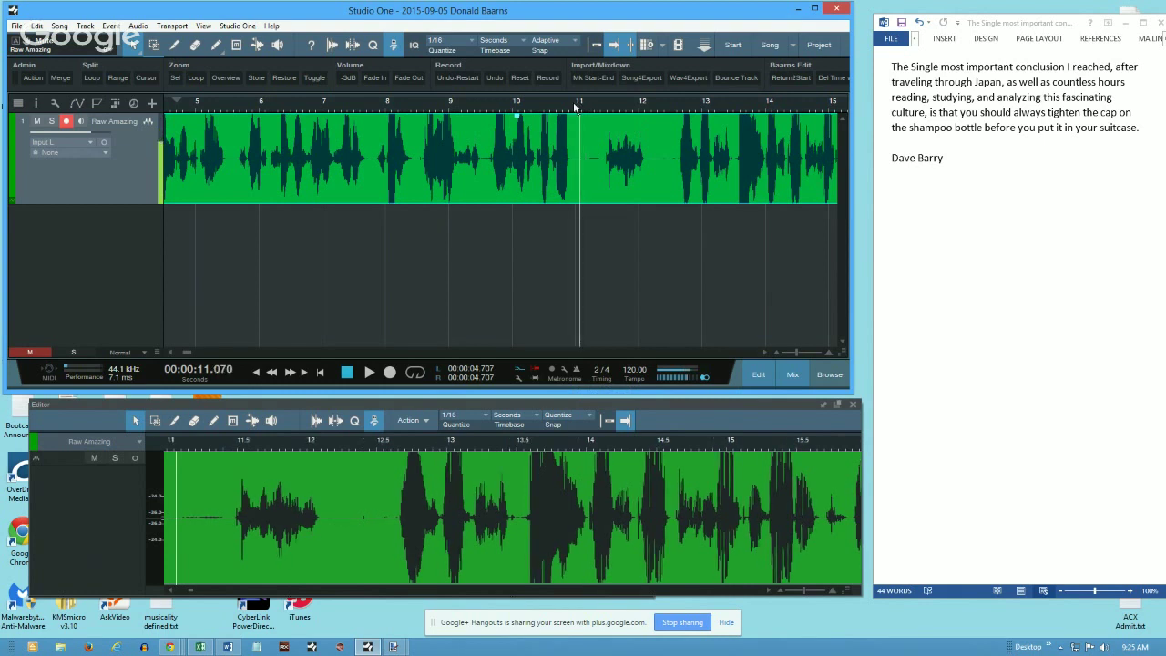
click(573, 101)
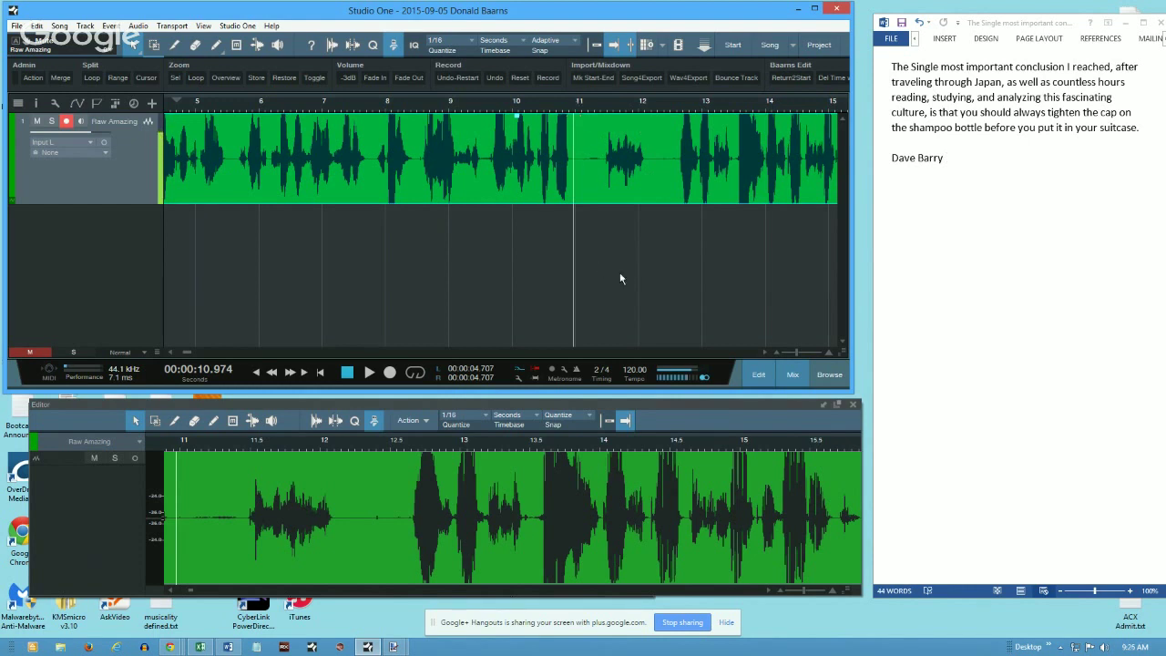
key(space)
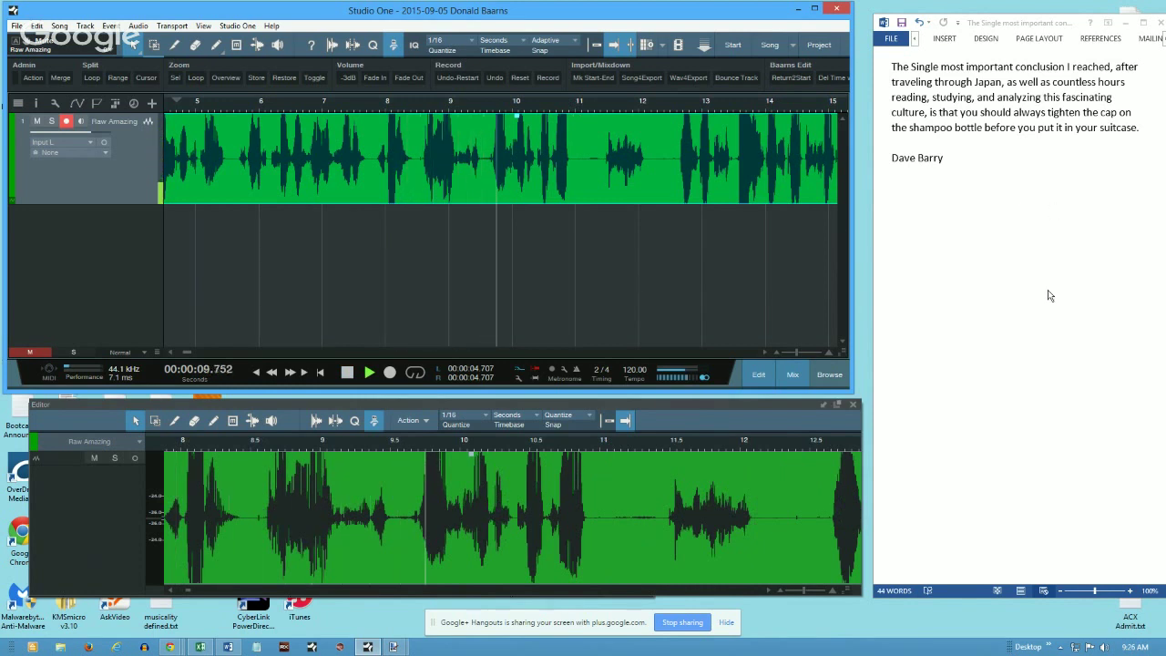
key(KP_Multiply)
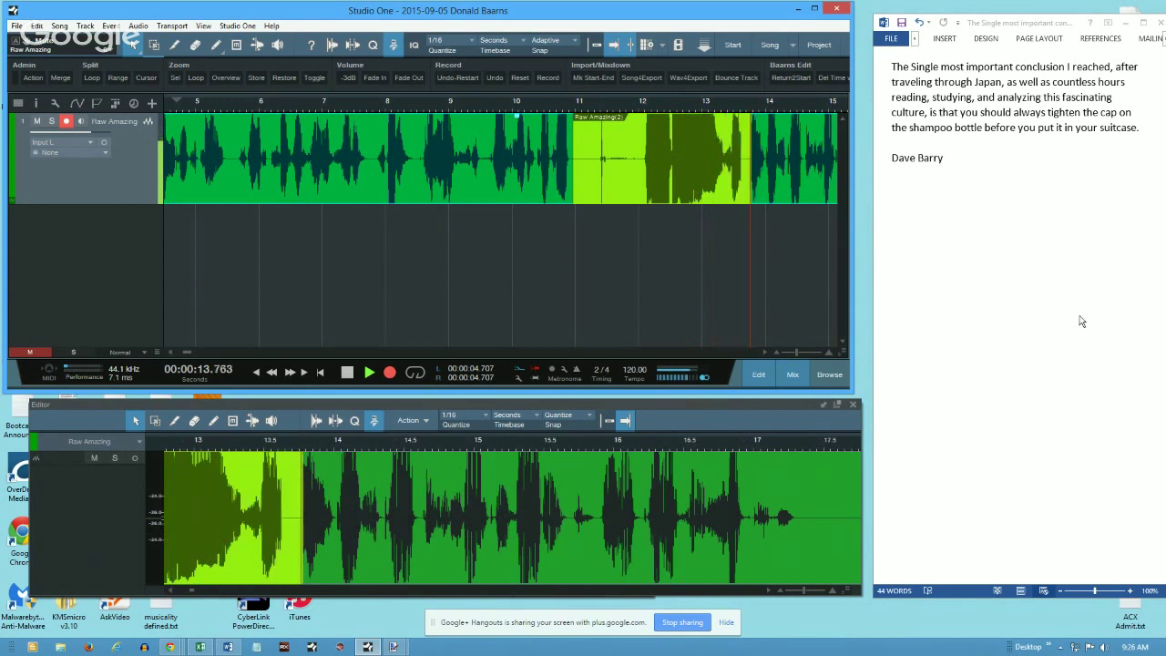
key(space)
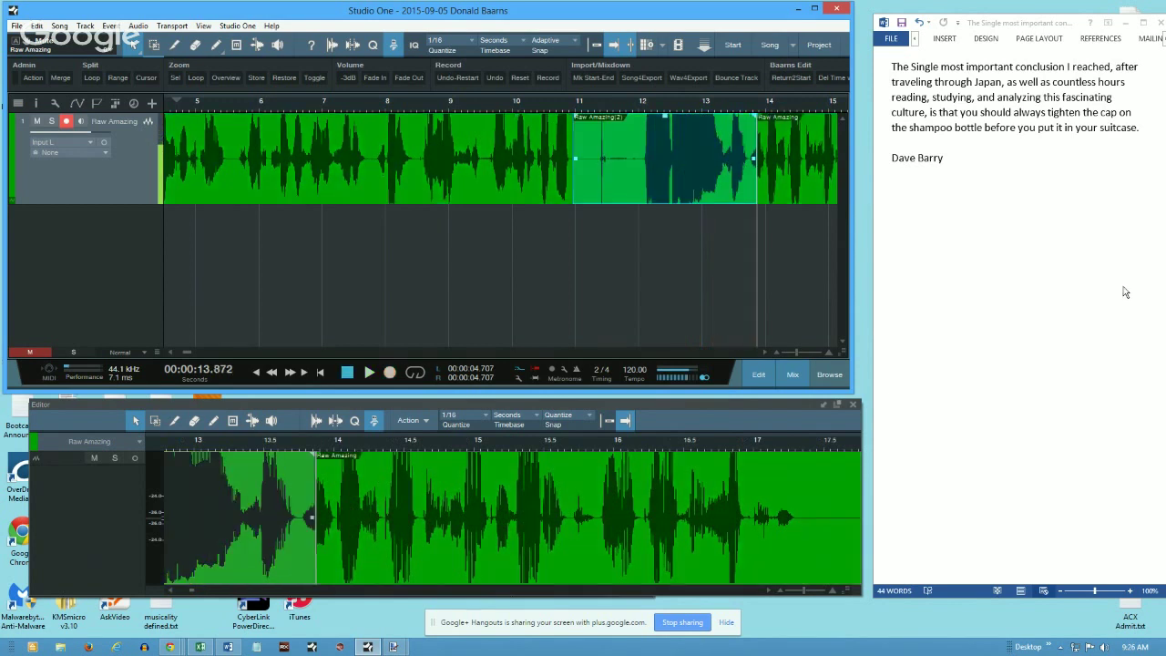
Step: Switch to the Word script and reduce the font size of all its text by one step
click(930, 112)
drag(930, 113, 1023, 114)
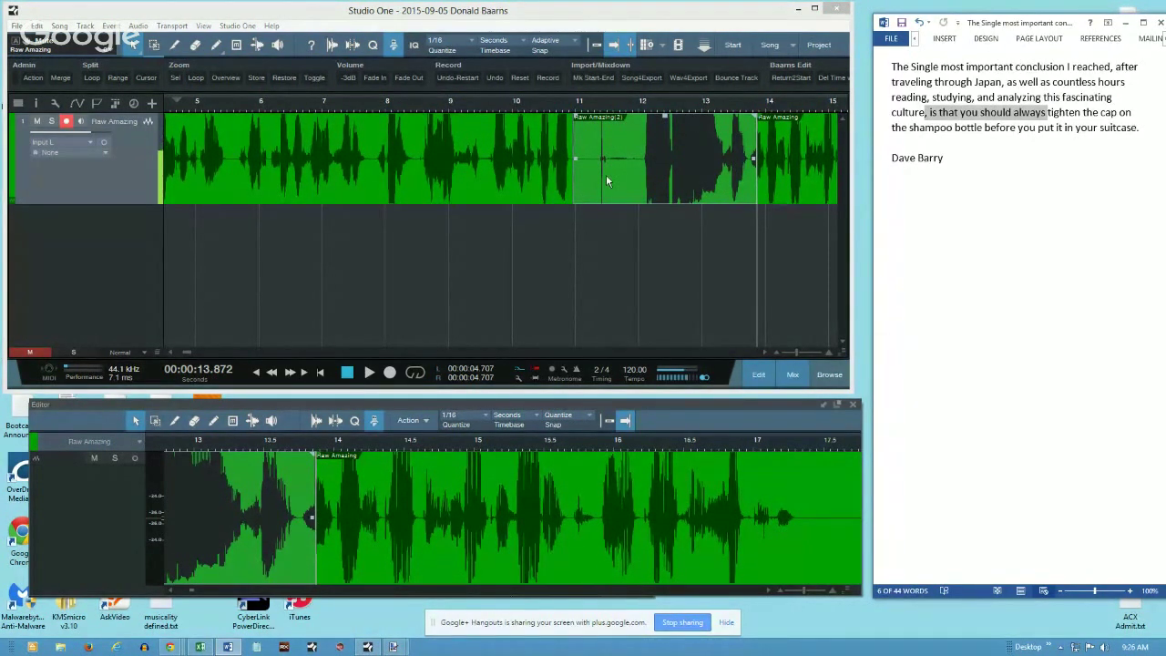
key(ctrl+a)
key(ctrl+shift+comma)
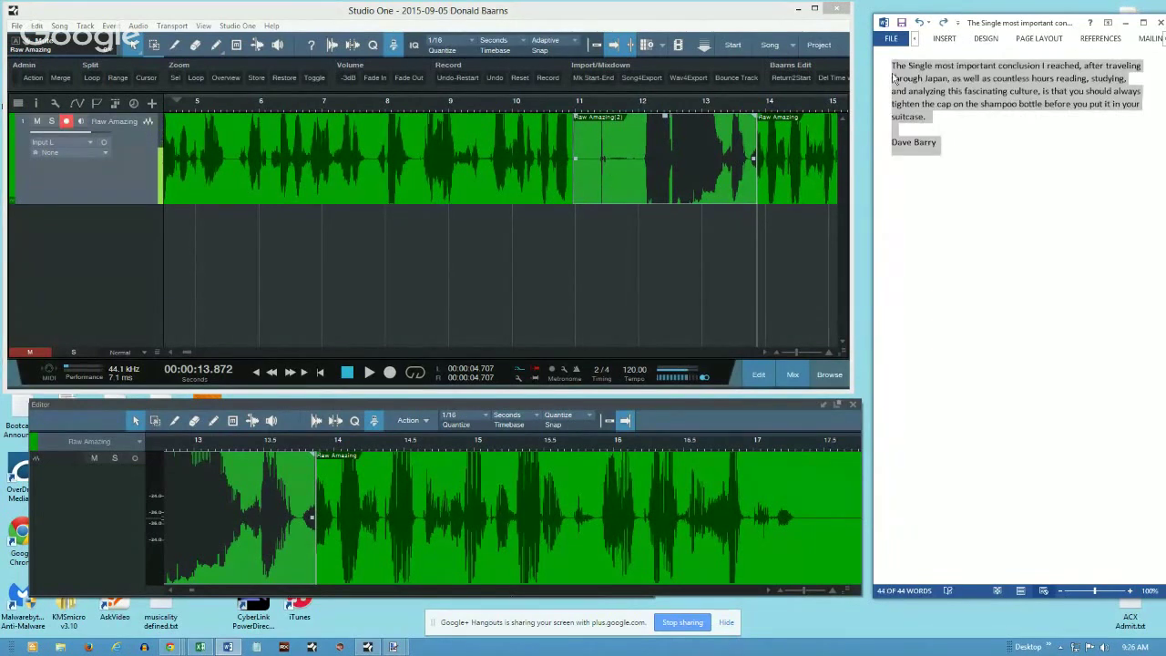
Step: Return to Studio One, undo the last take, and re-record with preroll from about 11 seconds to about 19 seconds
click(707, 32)
key(ctrl+z)
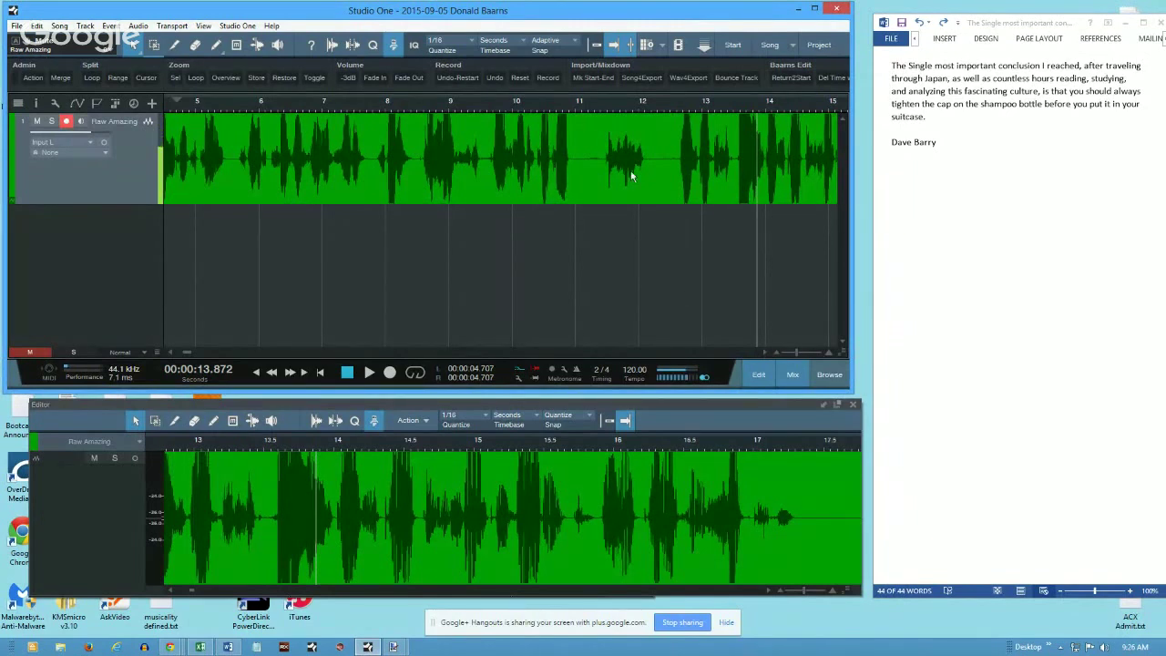
click(576, 100)
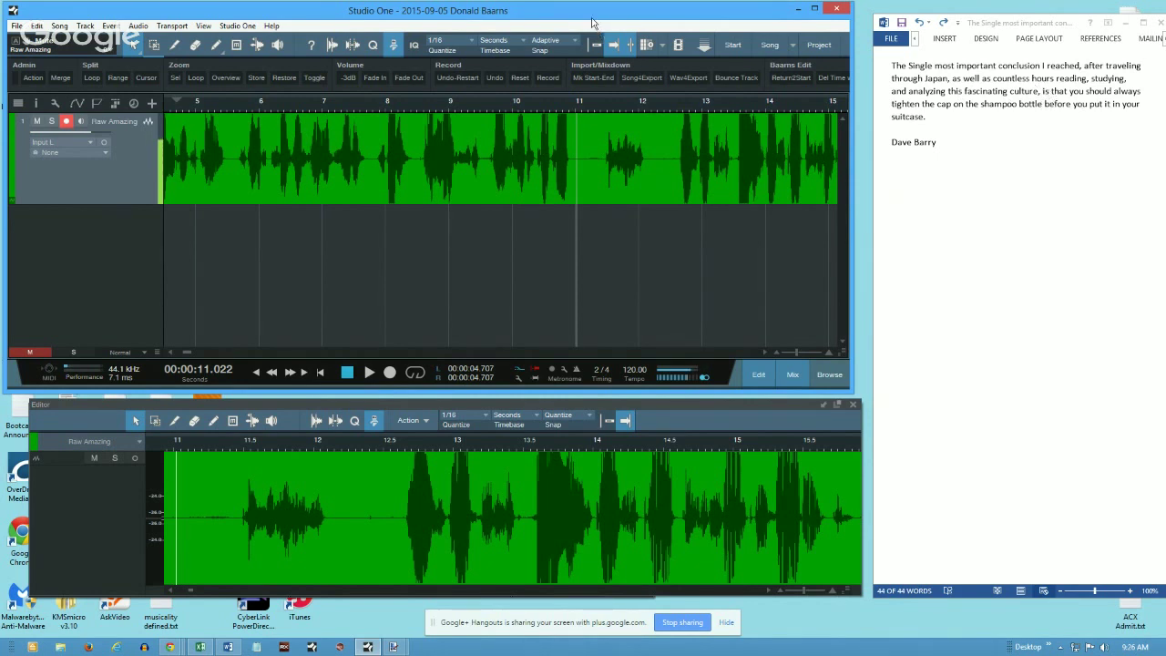
key(space)
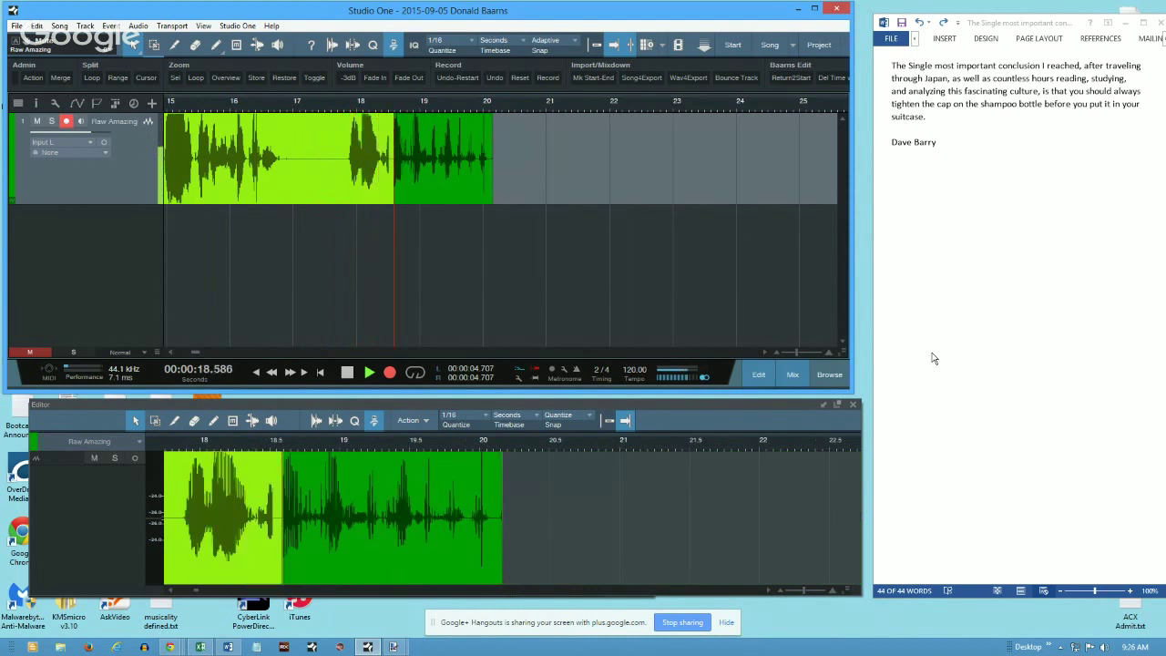
key(space)
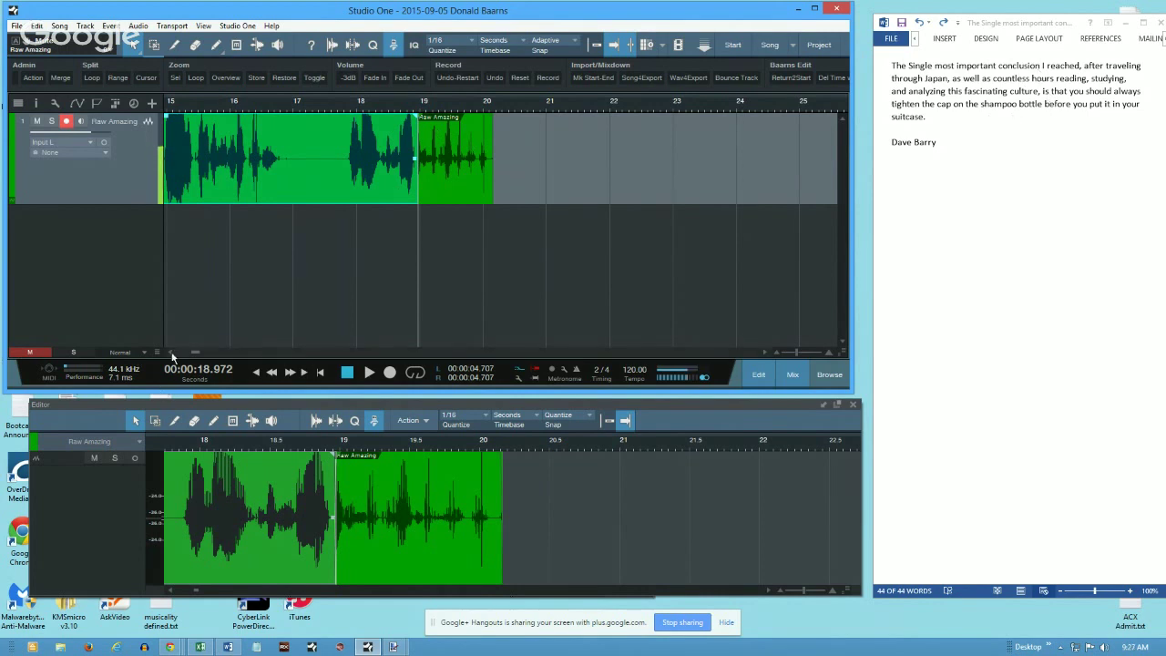
Step: Try raising and lowering the new take's volume directly on its clip, and undo both changes
scroll(174, 347, left, 5)
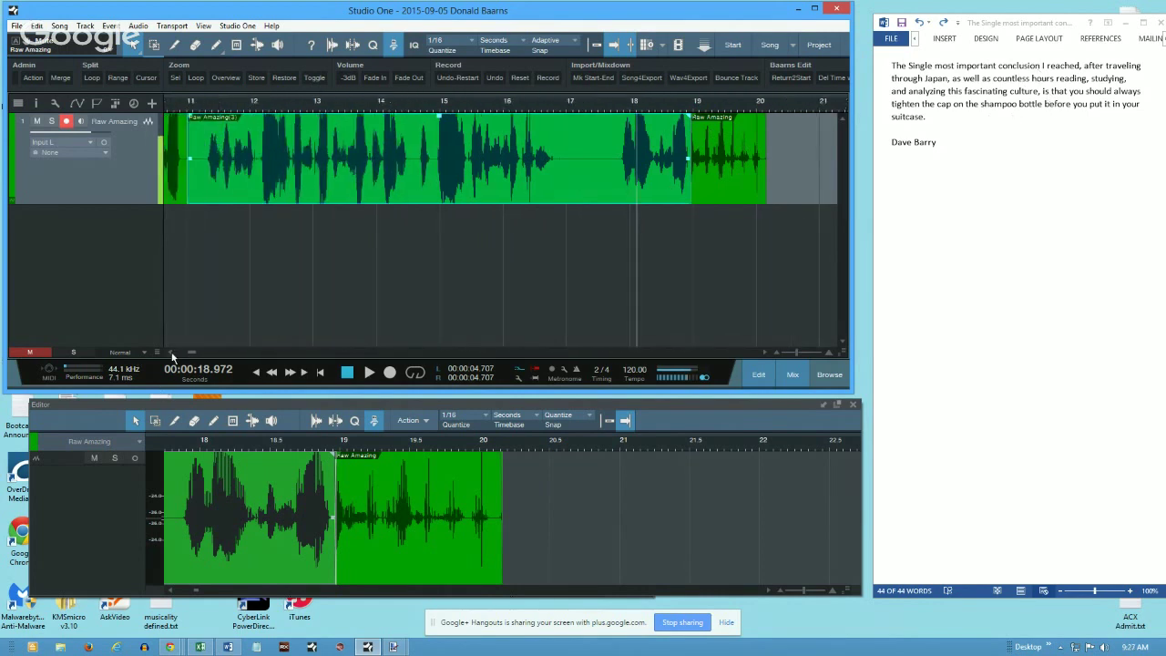
scroll(173, 356, left, 2)
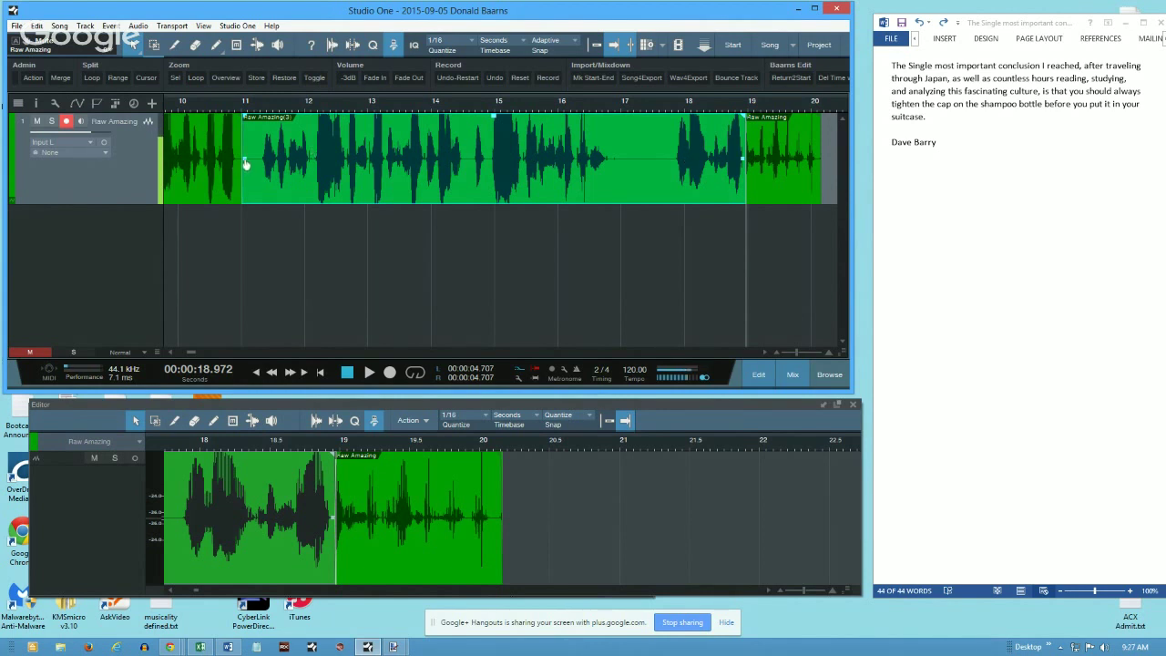
mouse_move(246, 123)
mouse_down()
mouse_move(346, 128)
mouse_move(244, 127)
mouse_up()
mouse_move(497, 121)
mouse_down()
mouse_move(490, 161)
mouse_move(483, 56)
mouse_move(494, 152)
mouse_move(493, 125)
mouse_up()
drag(497, 121, 489, 32)
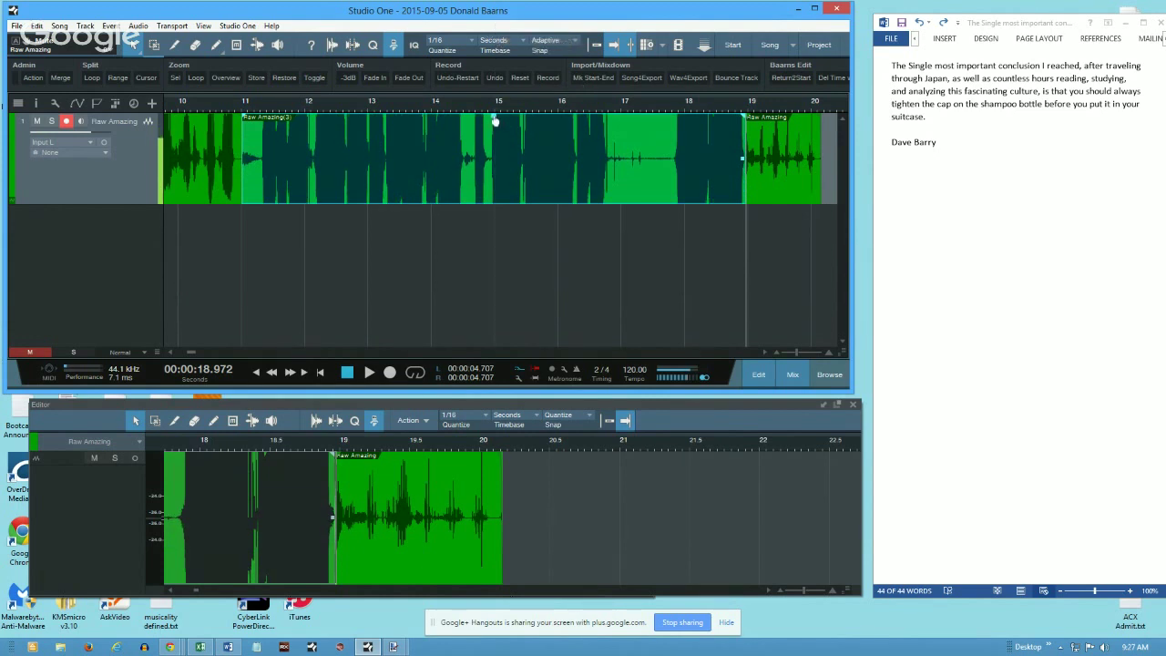
key(ctrl+z)
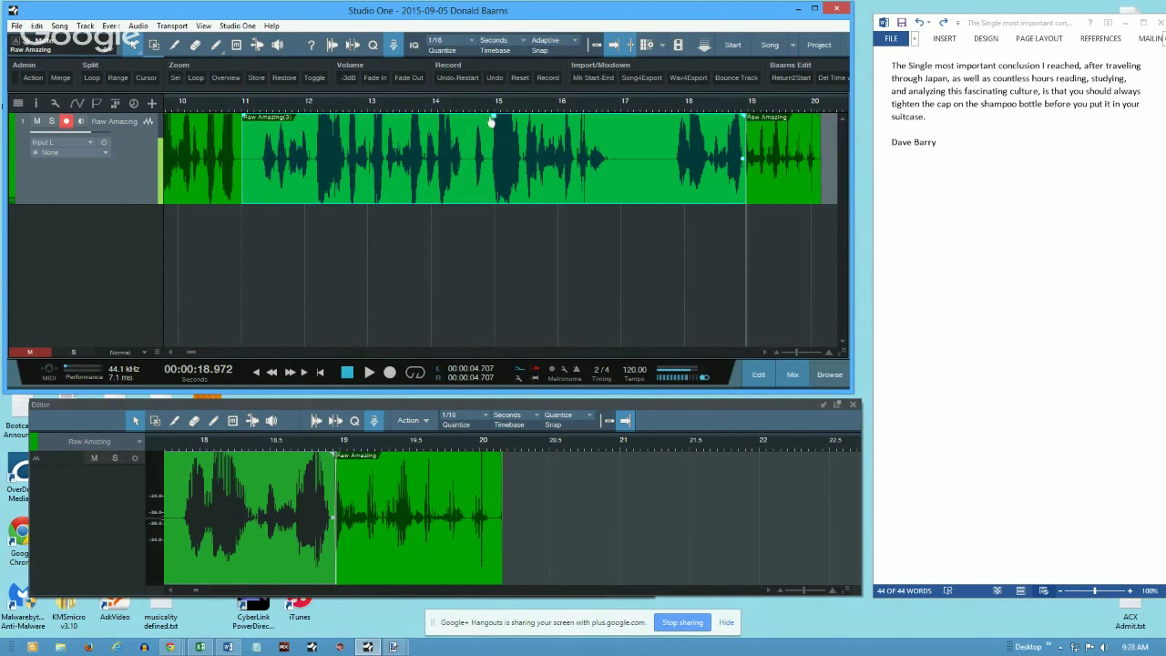
drag(496, 121, 490, 155)
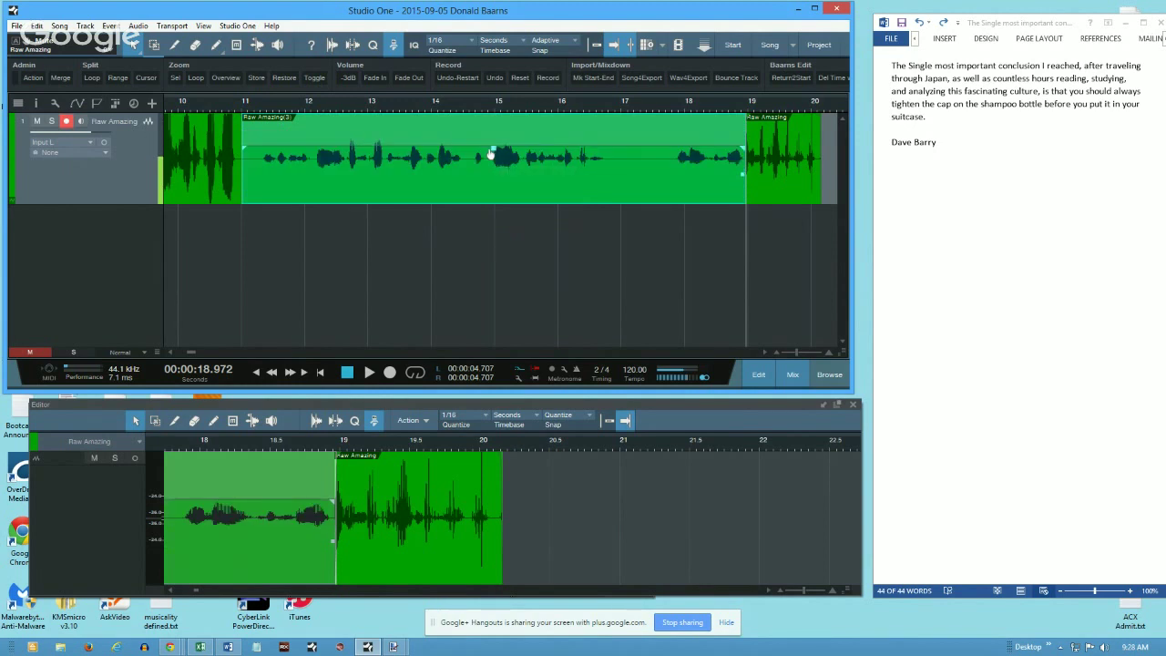
key(ctrl+z)
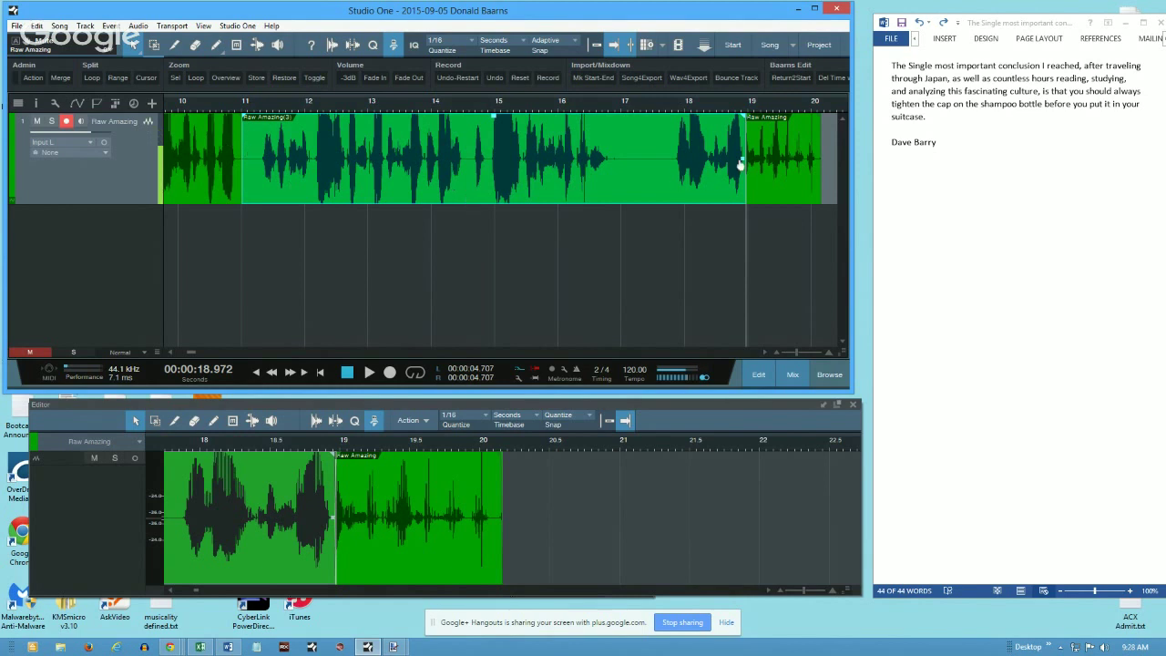
Step: Trim the new take's end back to about 18.6 seconds and its start forward to about 15.47 seconds
click(745, 132)
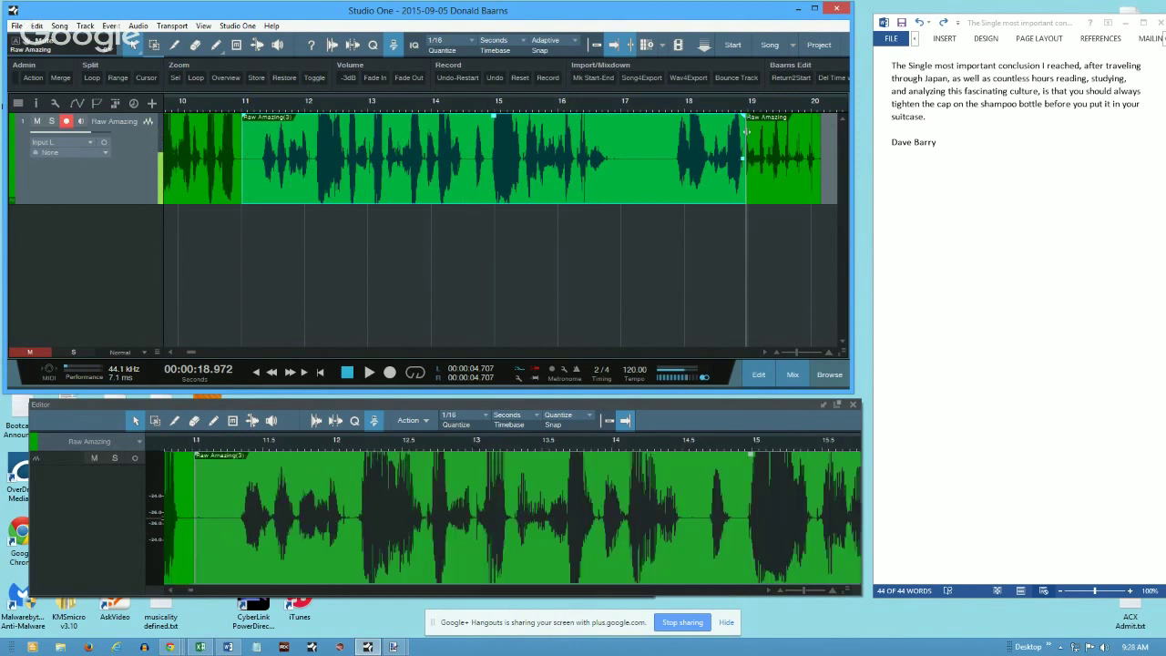
mouse_move(745, 131)
mouse_down()
mouse_move(618, 136)
mouse_move(726, 137)
mouse_up()
drag(239, 153, 265, 153)
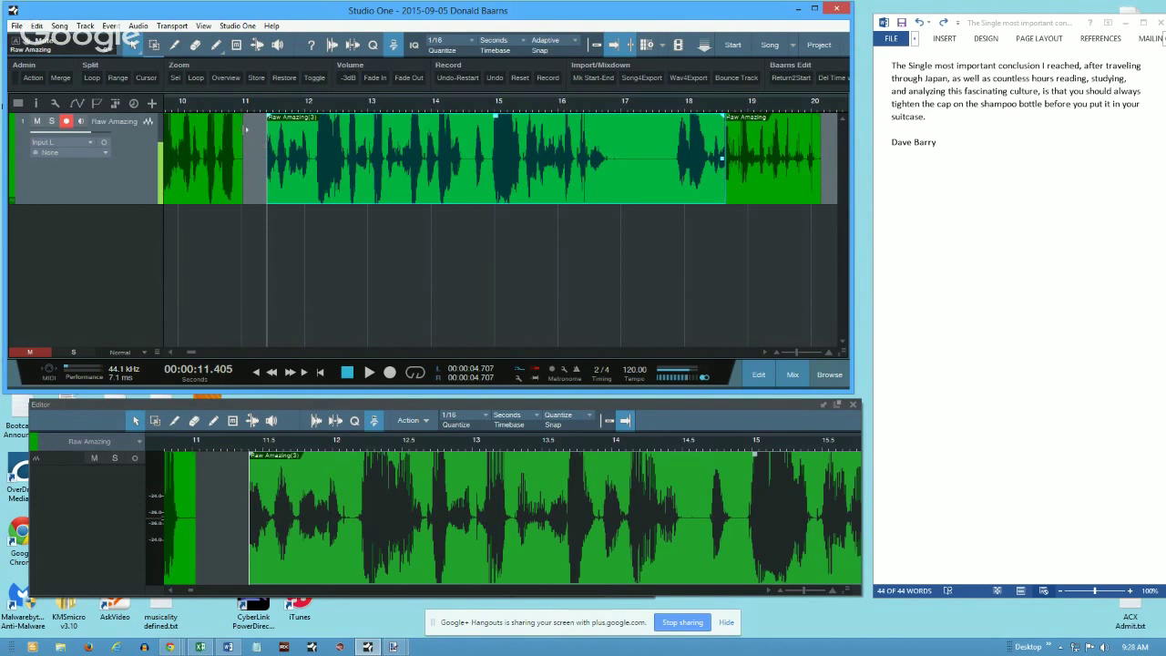
click(244, 130)
drag(245, 130, 524, 131)
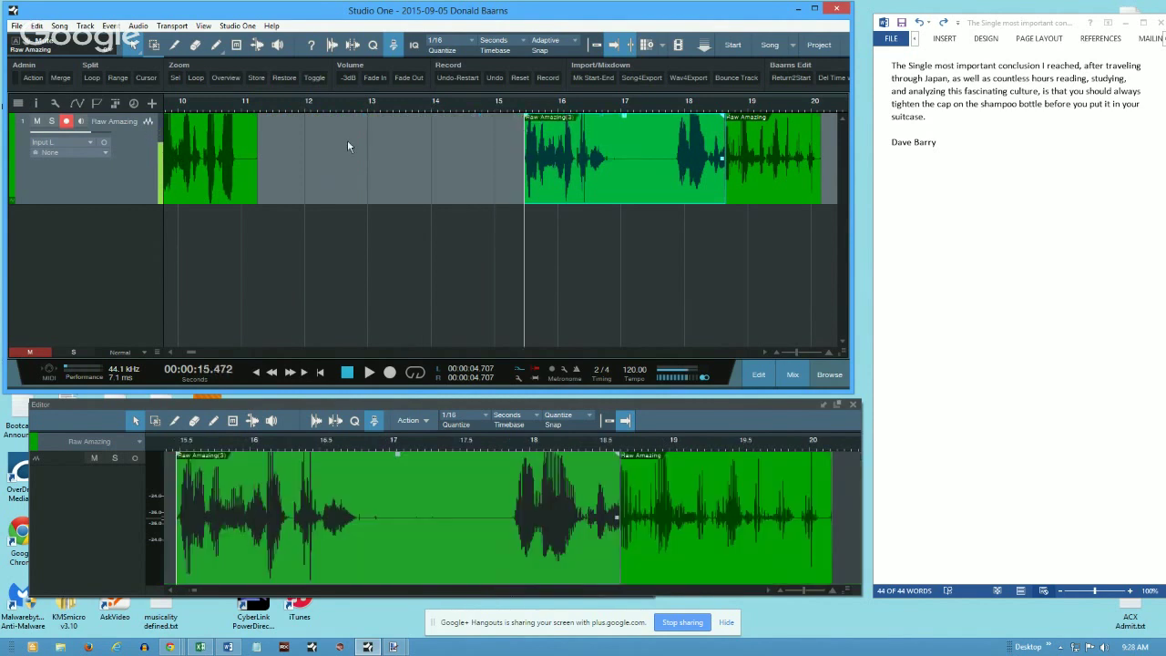
Step: Extend the take's start back to about 11.06 seconds, and trim its end to about 16.95 seconds, after the last spoken phrase
drag(264, 140, 246, 157)
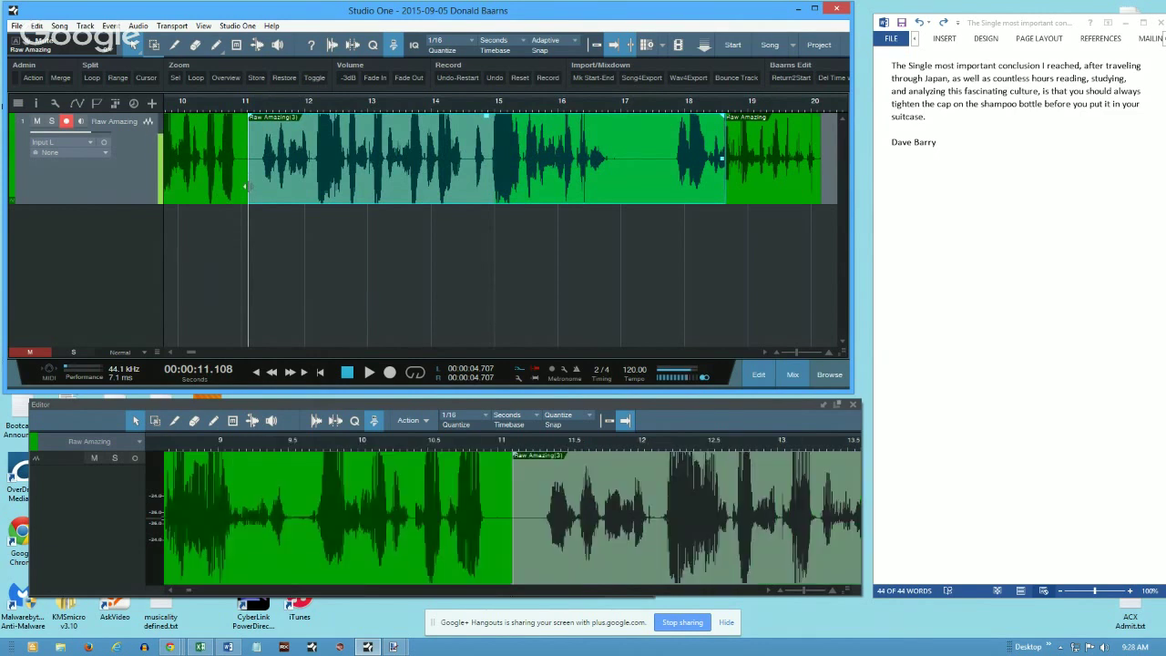
mouse_move(246, 186)
mouse_down()
mouse_move(477, 184)
mouse_move(242, 187)
mouse_up()
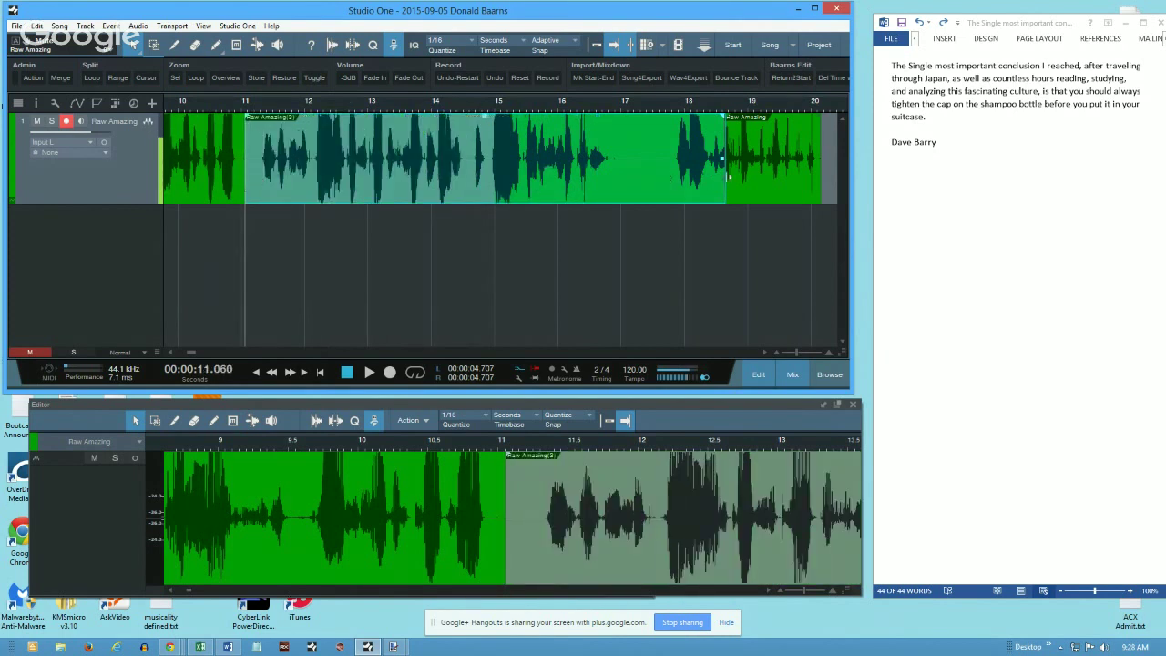
click(728, 177)
drag(728, 178, 622, 181)
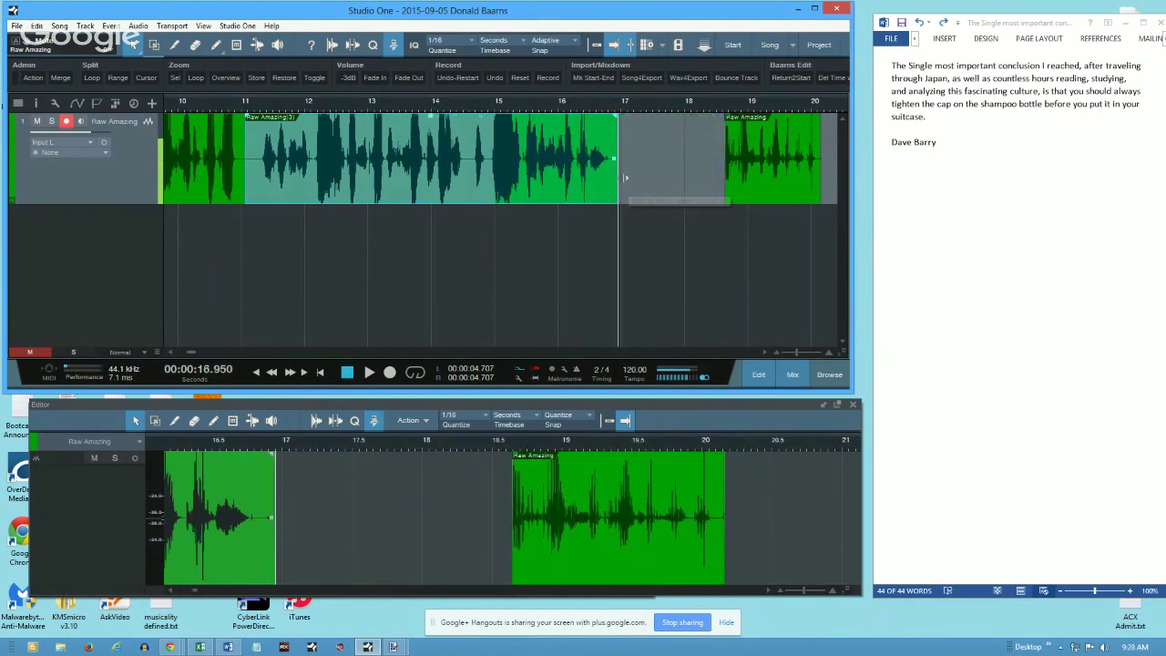
Step: Erase the leftover Raw Amazing clip after the new take with the Eraser, and switch back to the Arrow tool
click(790, 167)
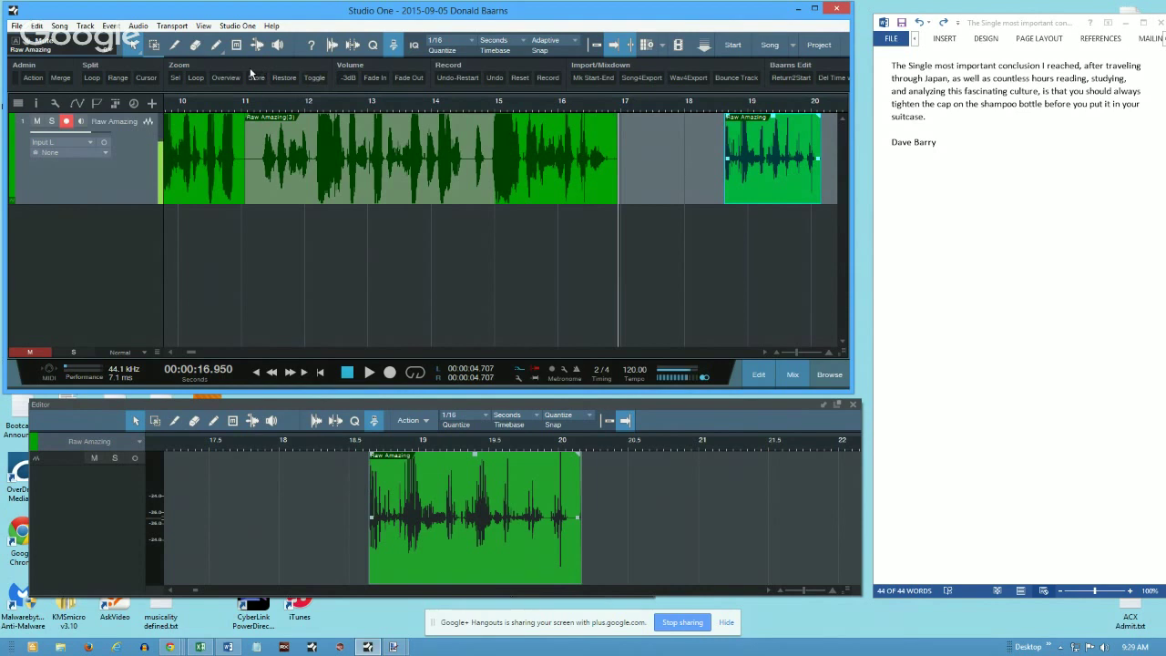
click(195, 47)
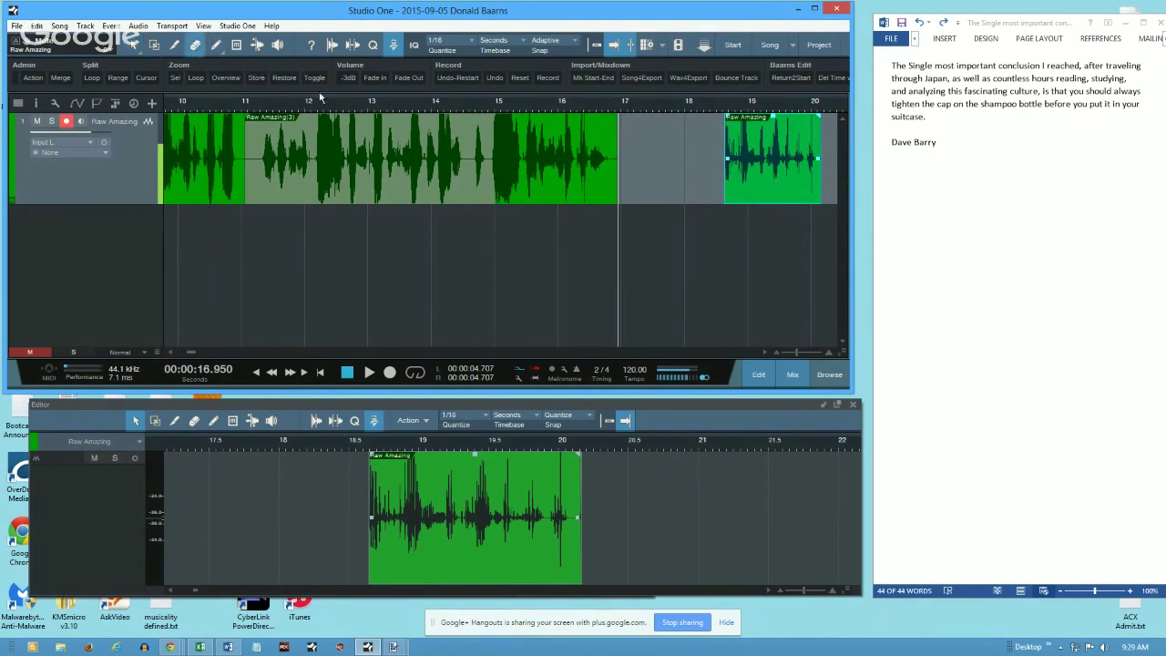
click(738, 160)
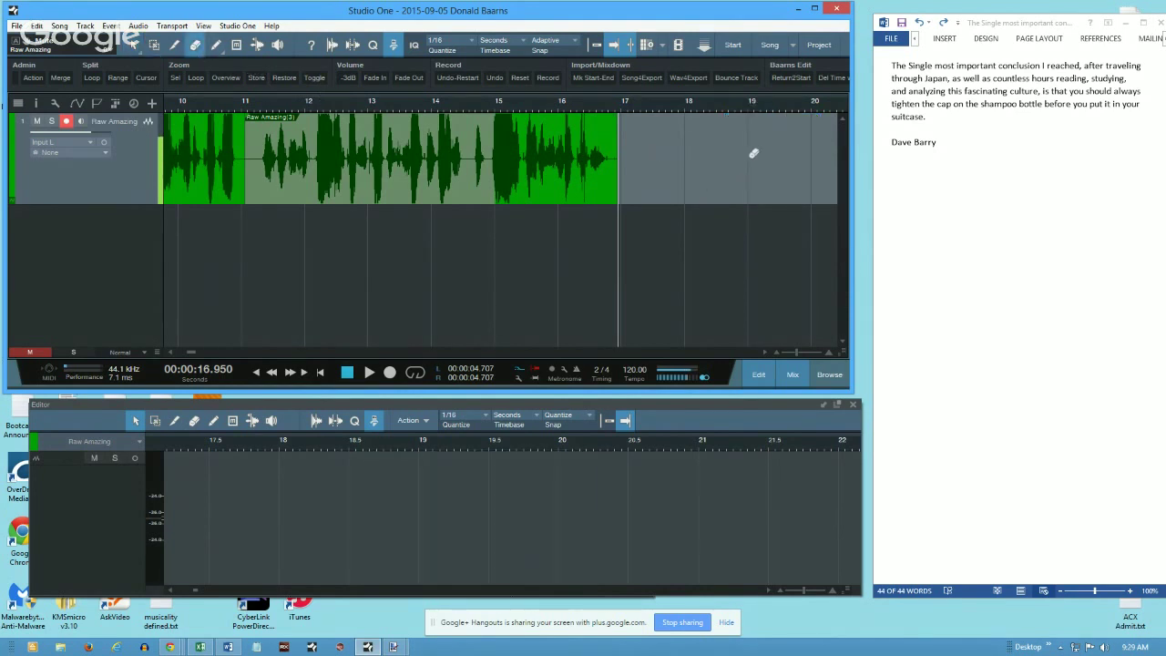
click(134, 46)
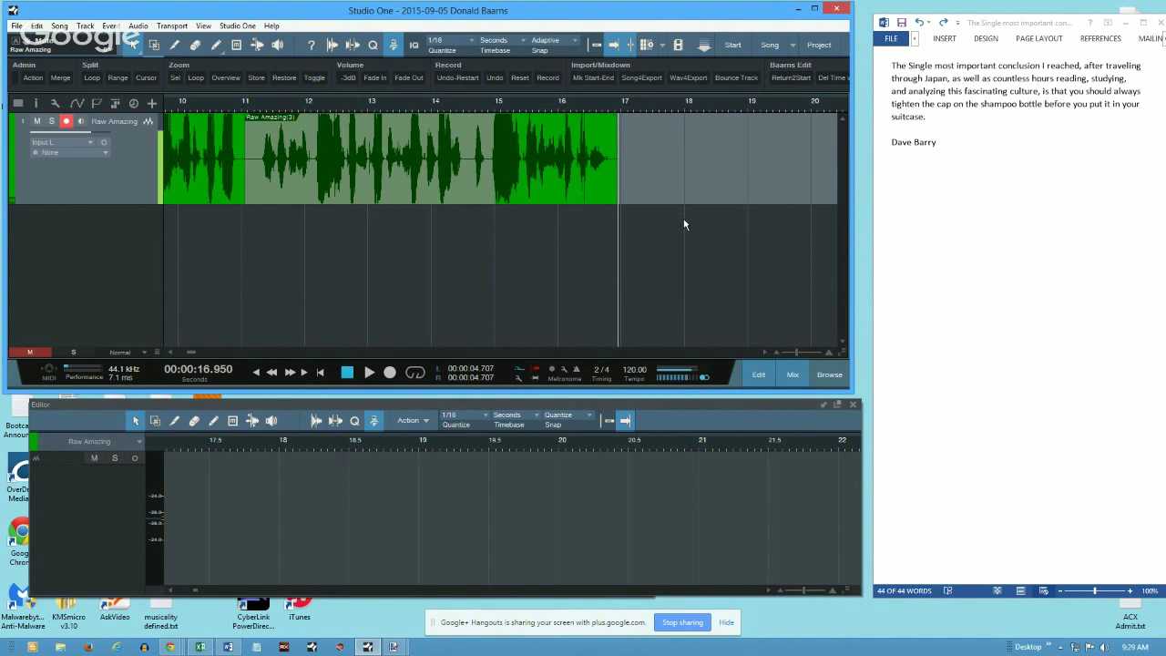
Step: Undo the trimming and erasing of the new take's clips, and place the playback cursor at 10.974 seconds
key(ctrl+v)
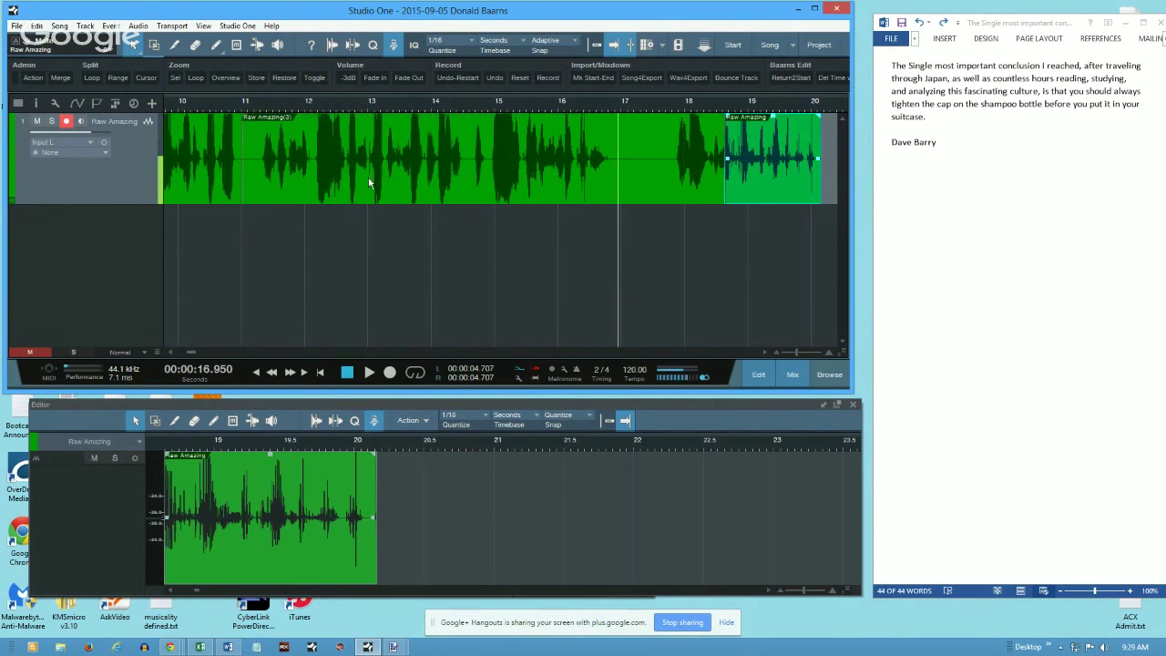
click(238, 102)
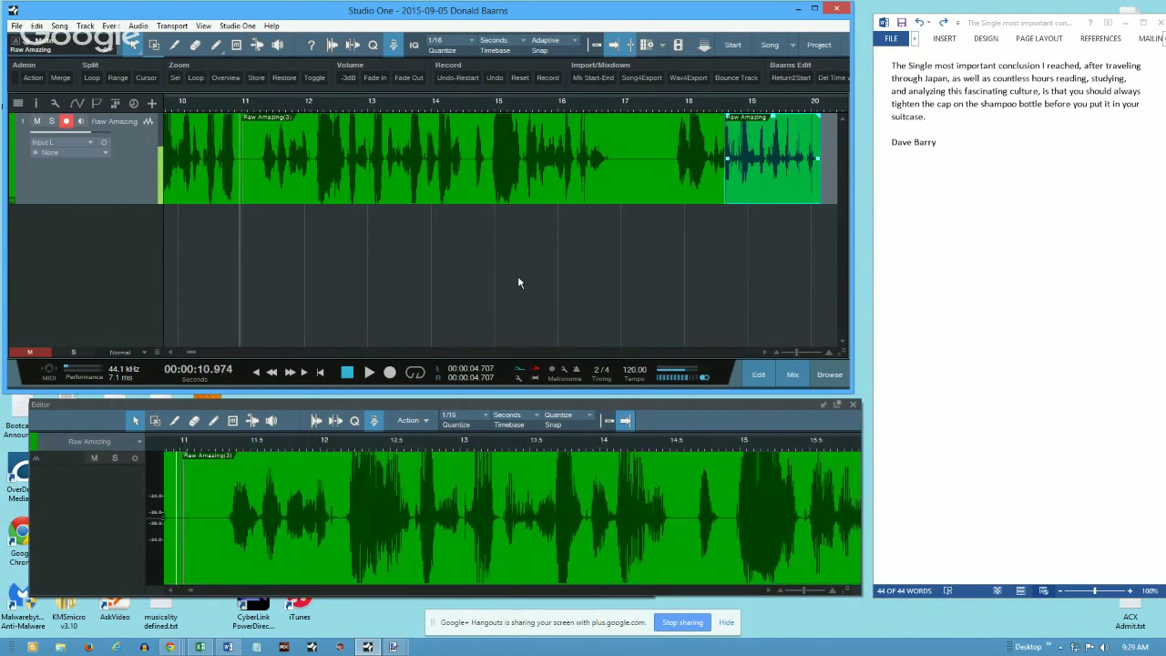
Step: Try replacing the whole script text in Word with "r", undo the replacement, and switch back to the Studio One song
drag(1017, 28, 1000, 16)
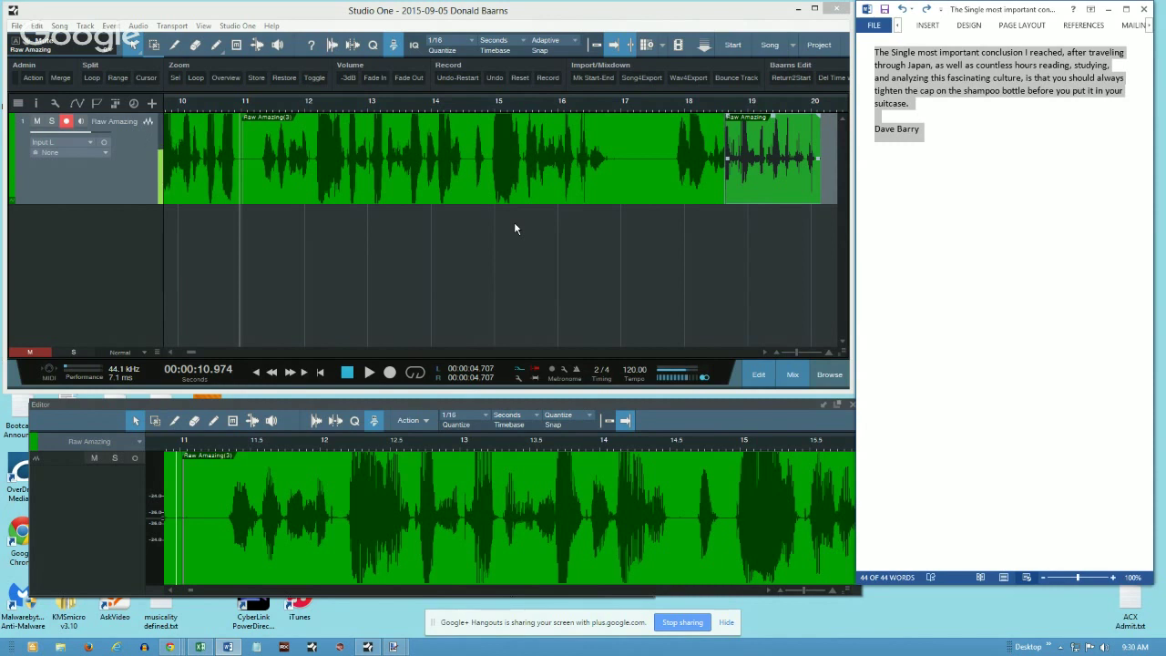
text(r)
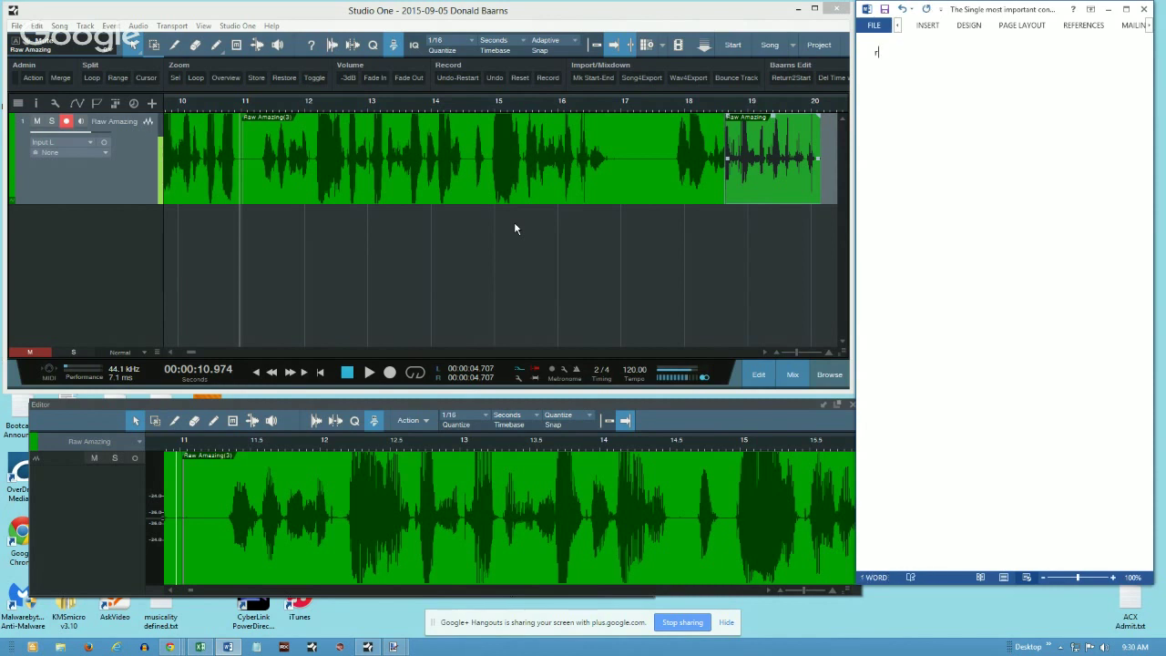
key(BackSpace)
key(ctrl+z)
key(ctrl+z)
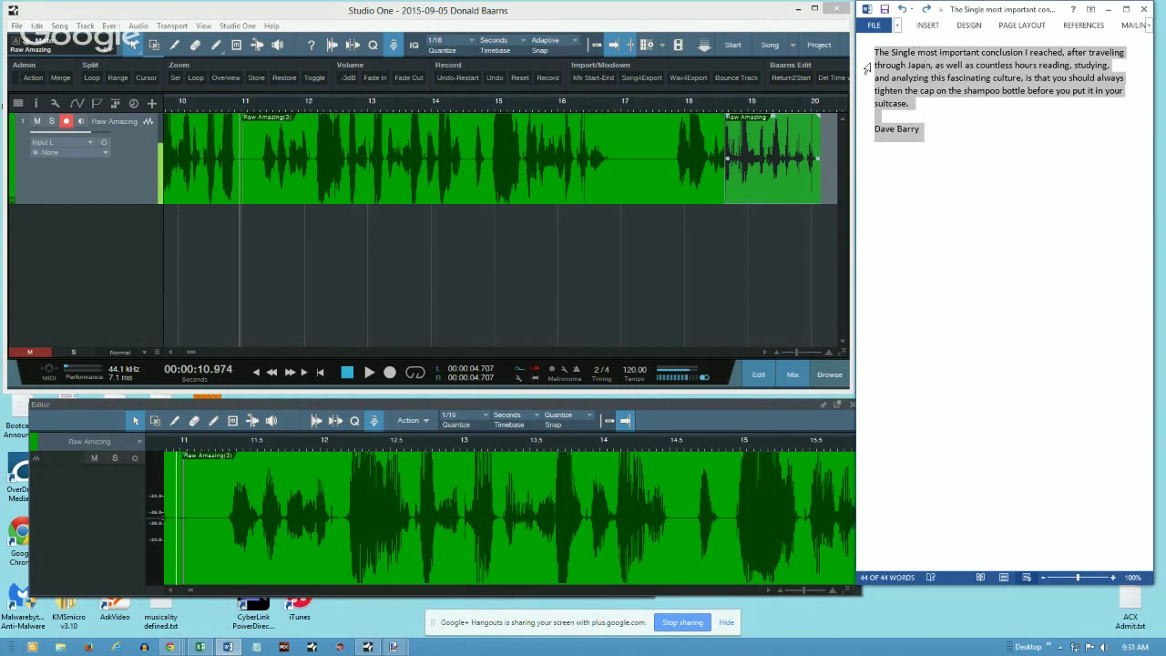
click(700, 272)
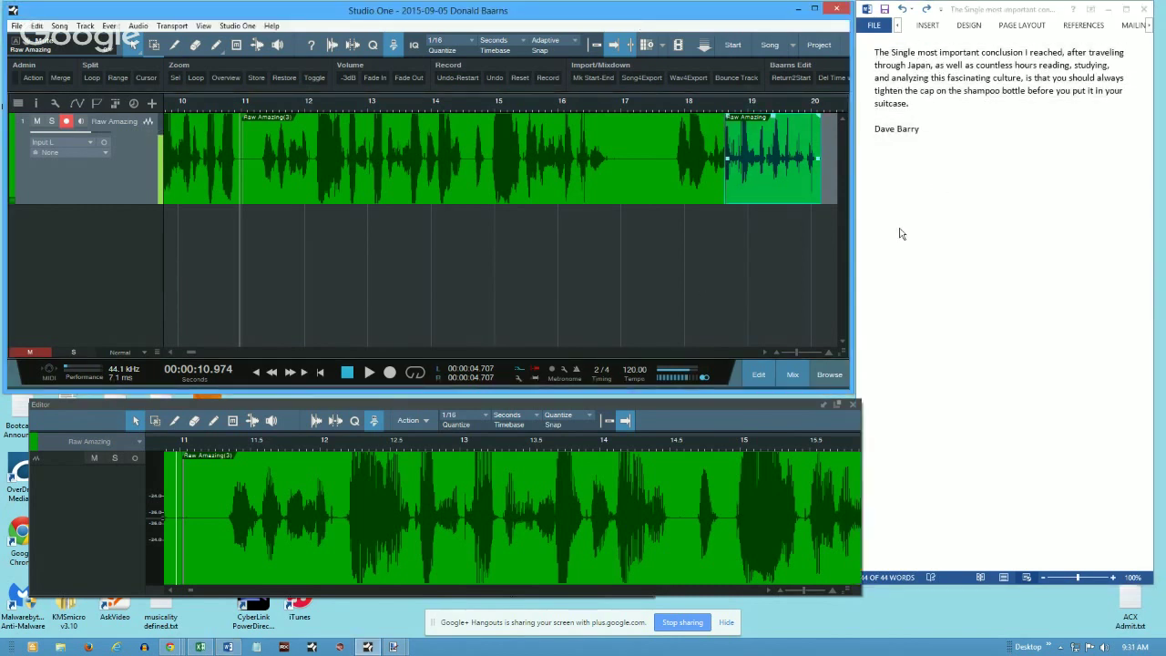
drag(877, 52, 913, 134)
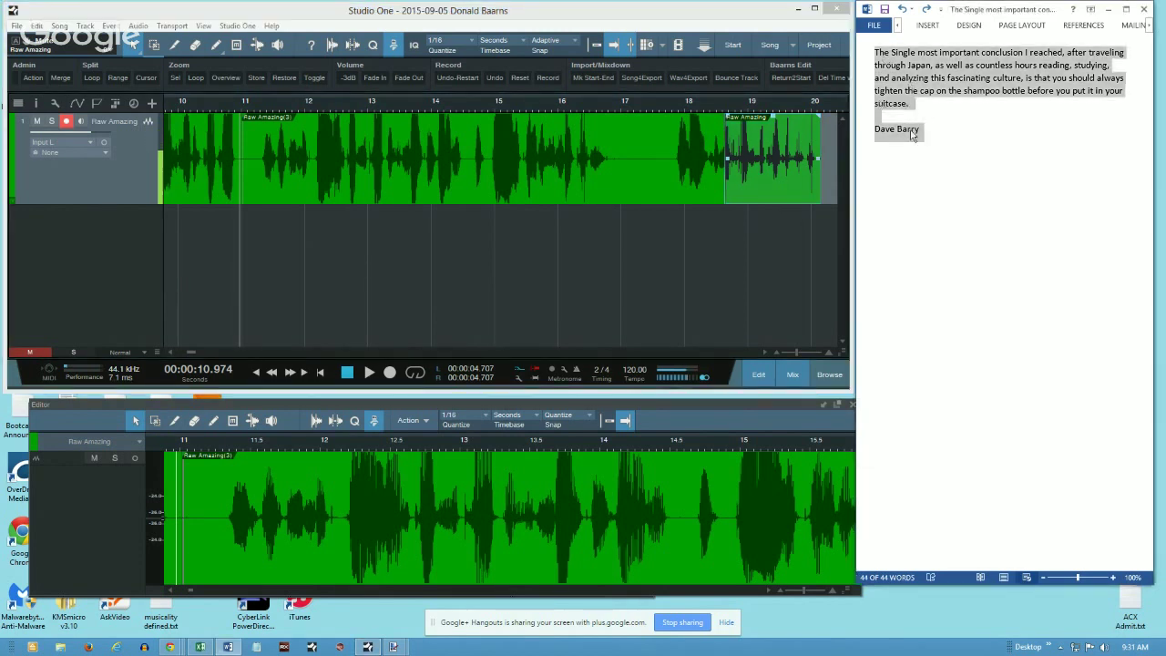
click(513, 17)
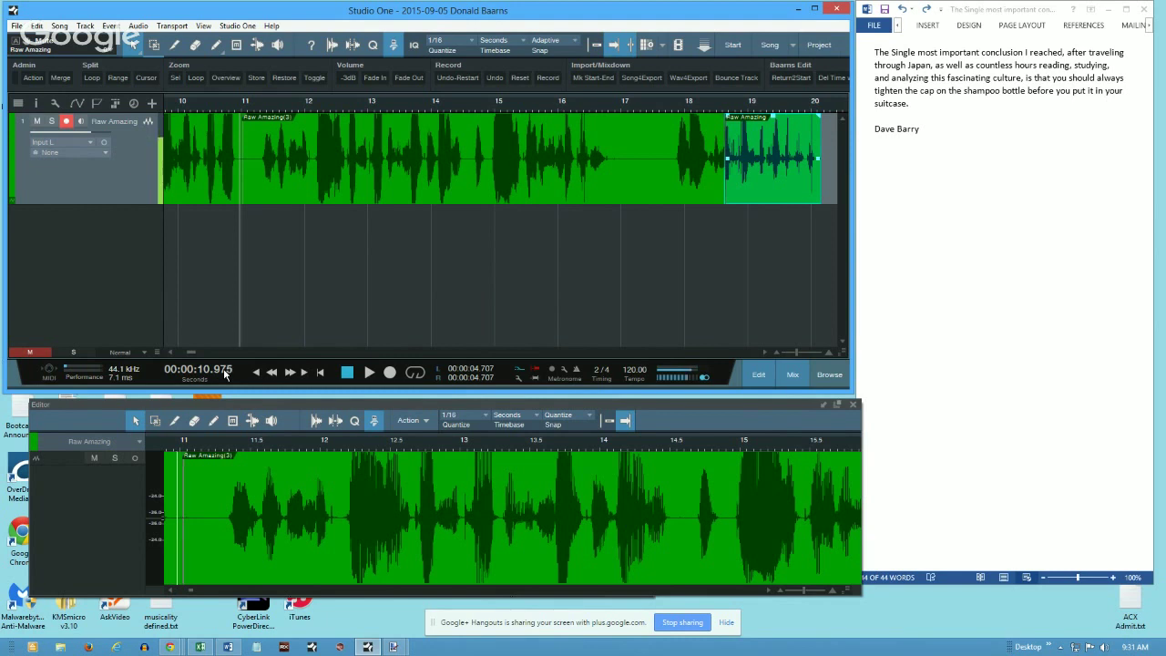
Step: Adjust the seconds and milliseconds in the transport's time display to set the playback cursor to 11.003 seconds
scroll(224, 374, down, 5)
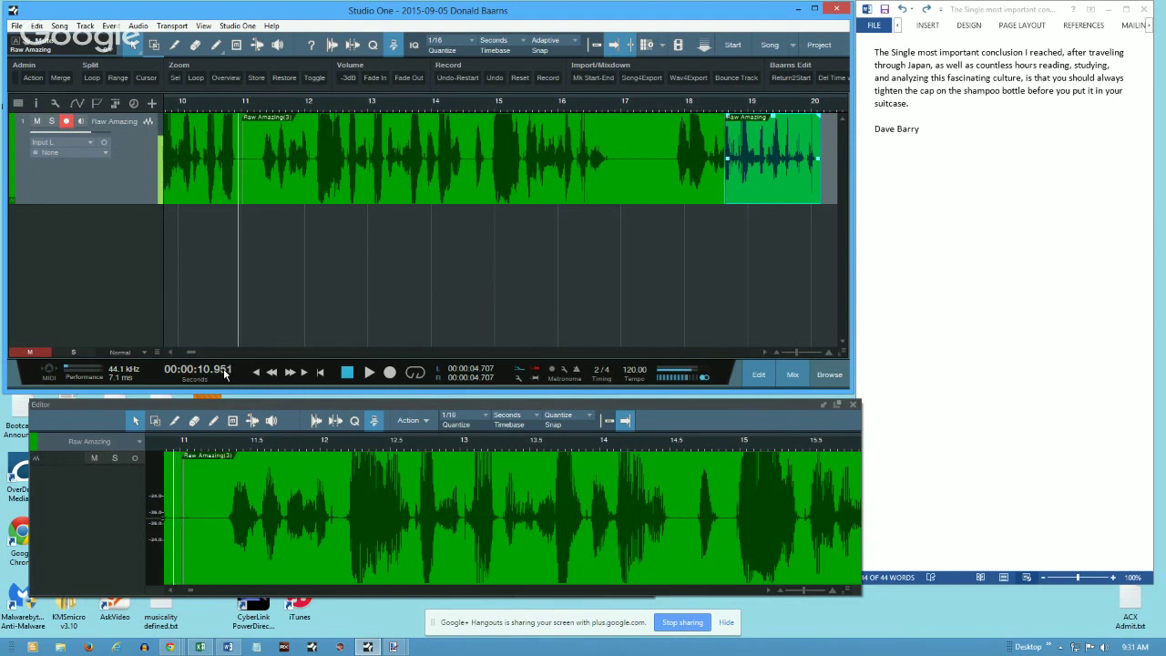
scroll(224, 374, up, 8)
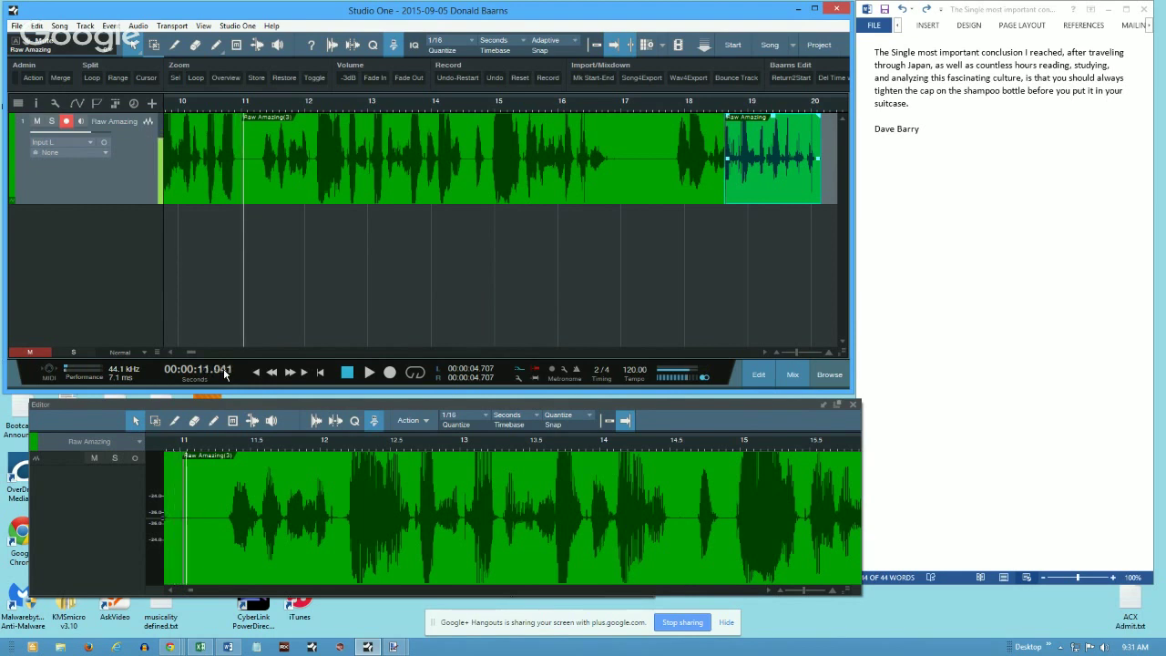
scroll(224, 373, down, 4)
scroll(224, 373, up, 3)
scroll(225, 373, down, 3)
scroll(224, 368, down, 3)
scroll(224, 369, down, 2)
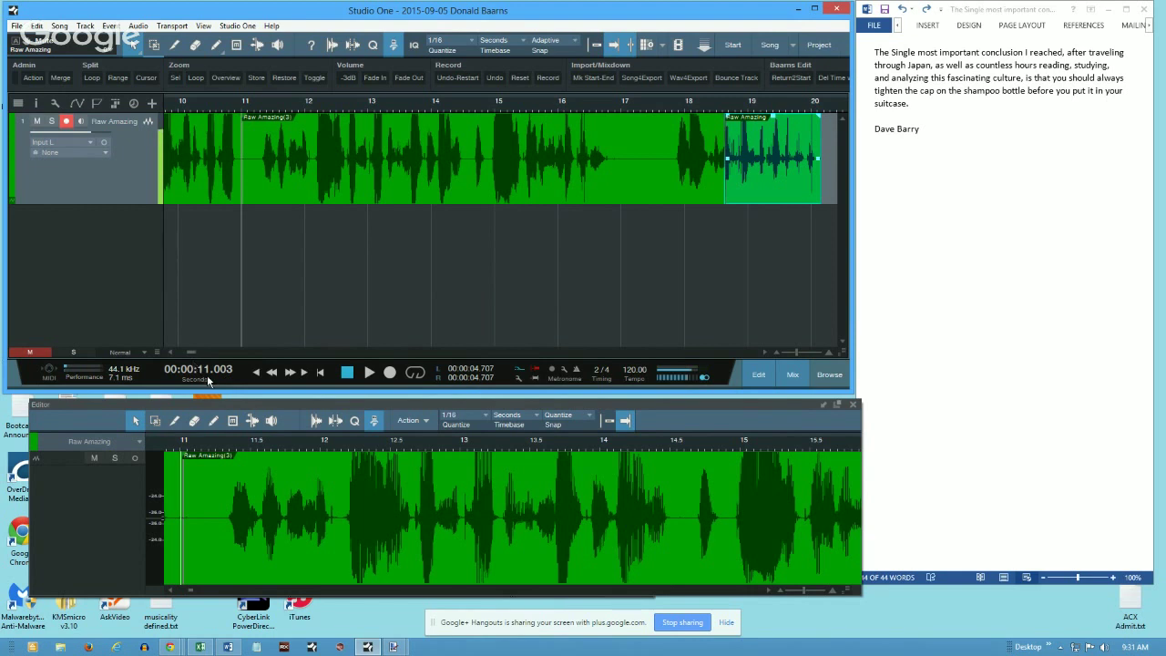
scroll(207, 376, up, 2)
scroll(207, 376, down, 2)
scroll(207, 377, up, 4)
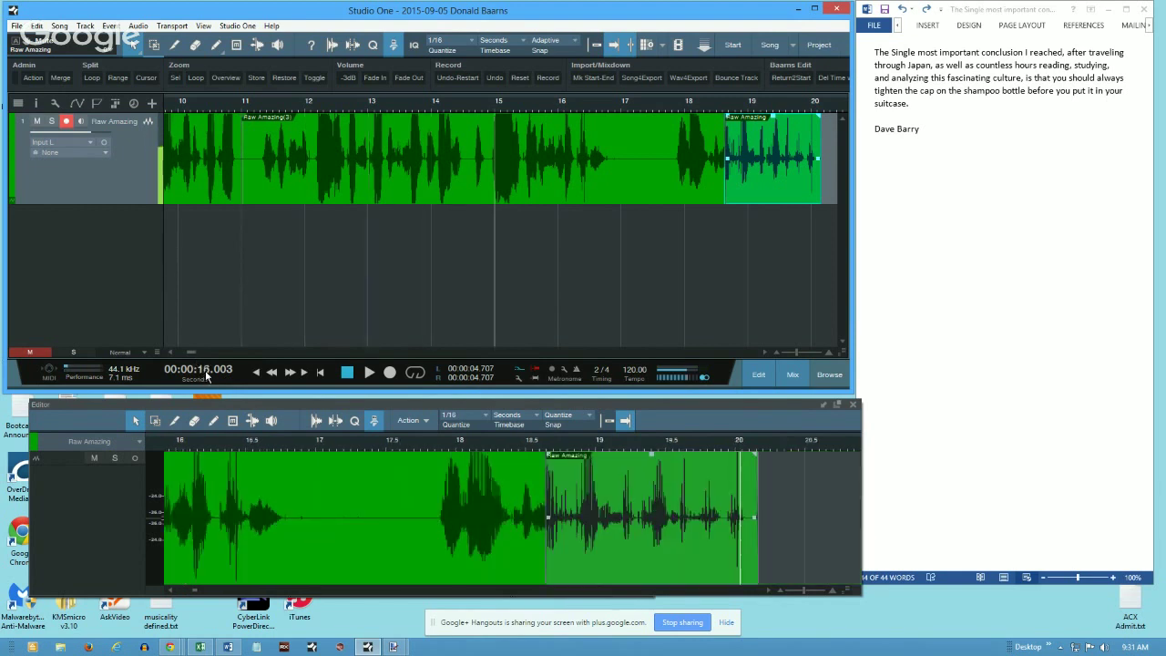
scroll(207, 376, down, 1)
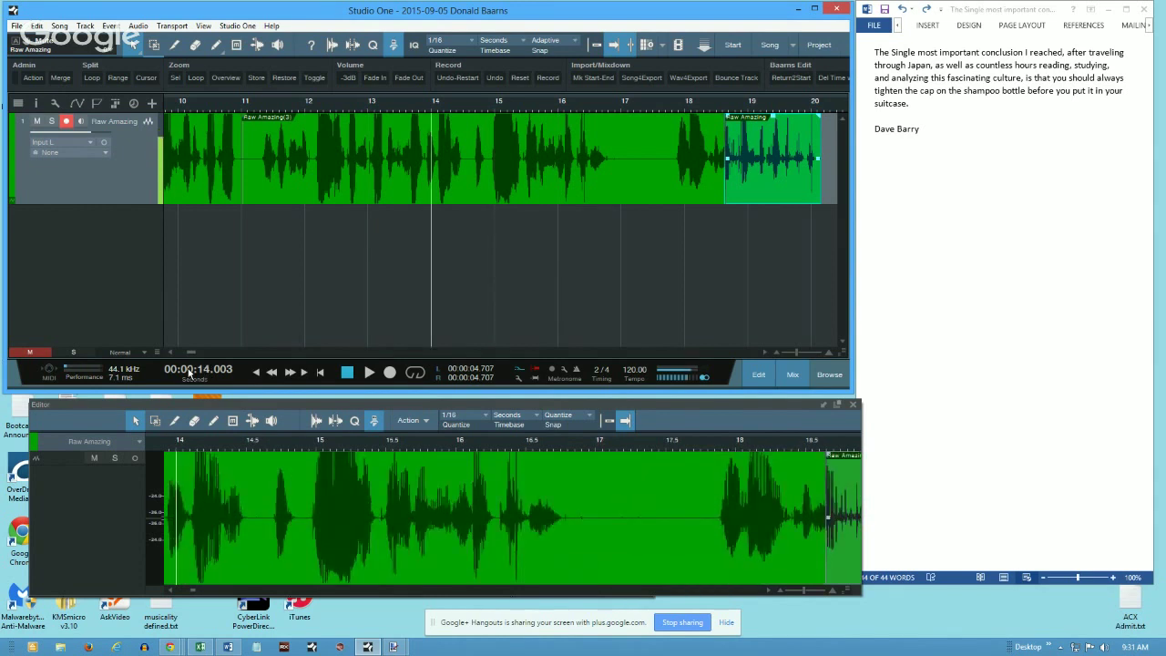
scroll(202, 374, down, 3)
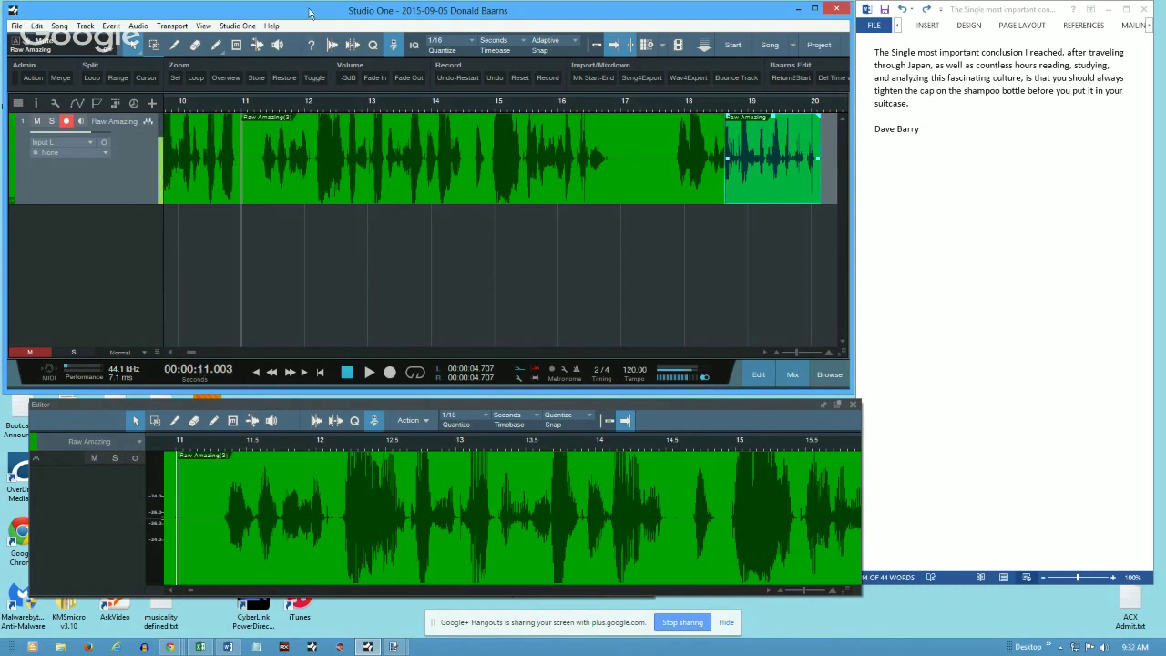
Step: Record a take over the existing narration to 20.233 seconds, undo it, and return the cursor to 11.003 seconds
key(space)
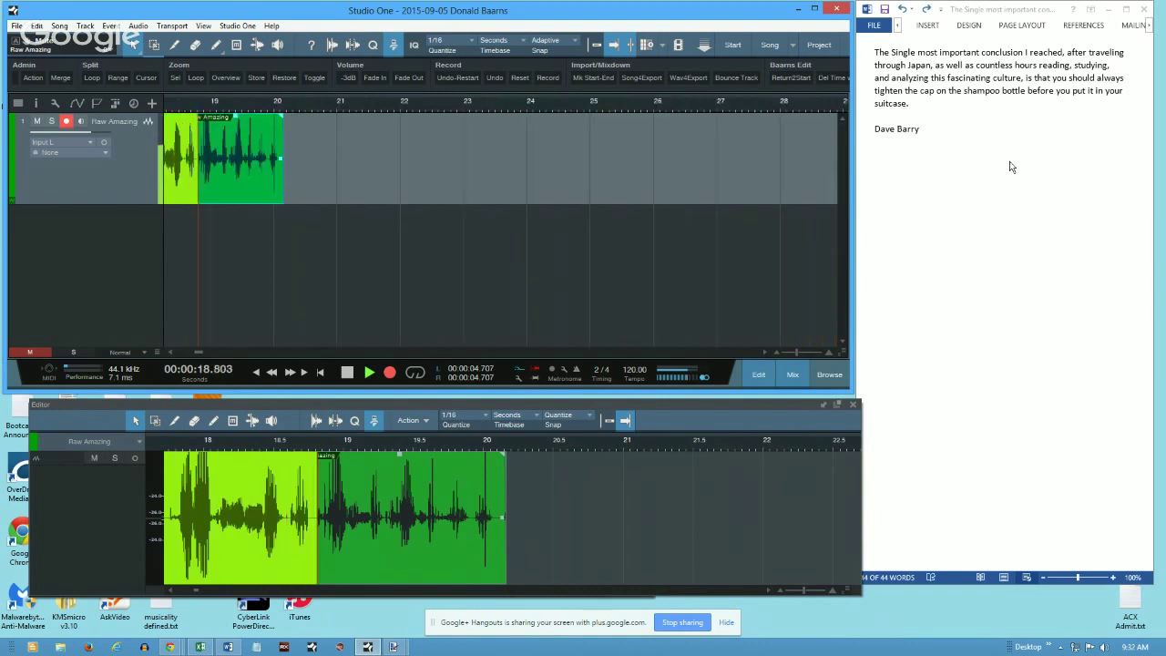
key(space)
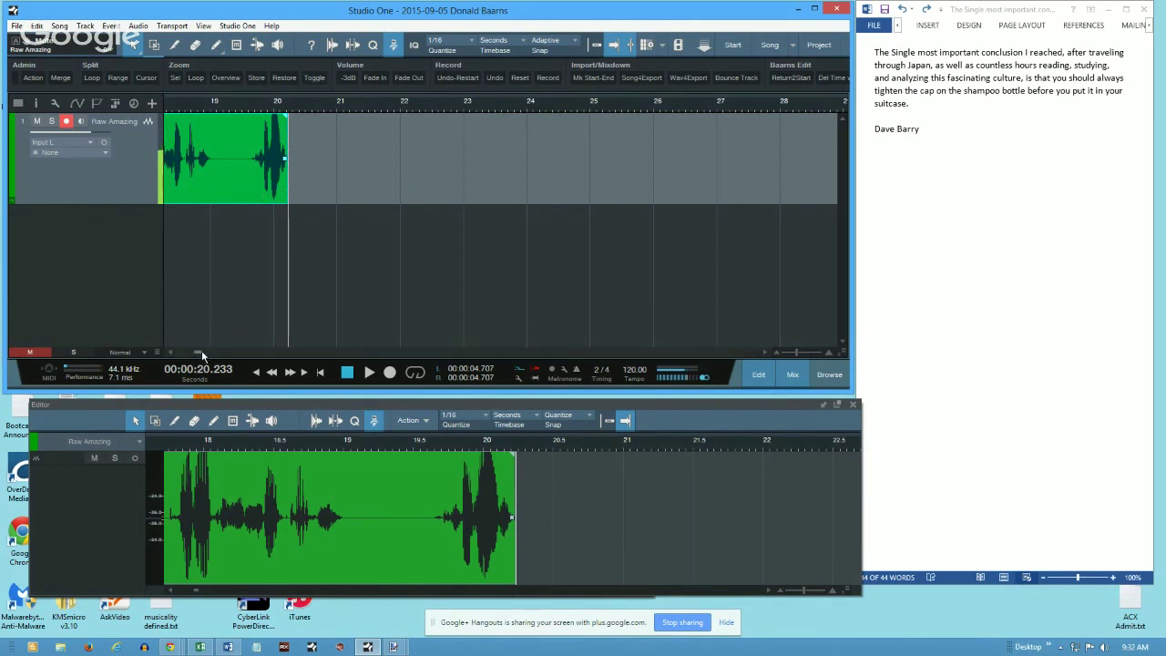
key(ctrl+z)
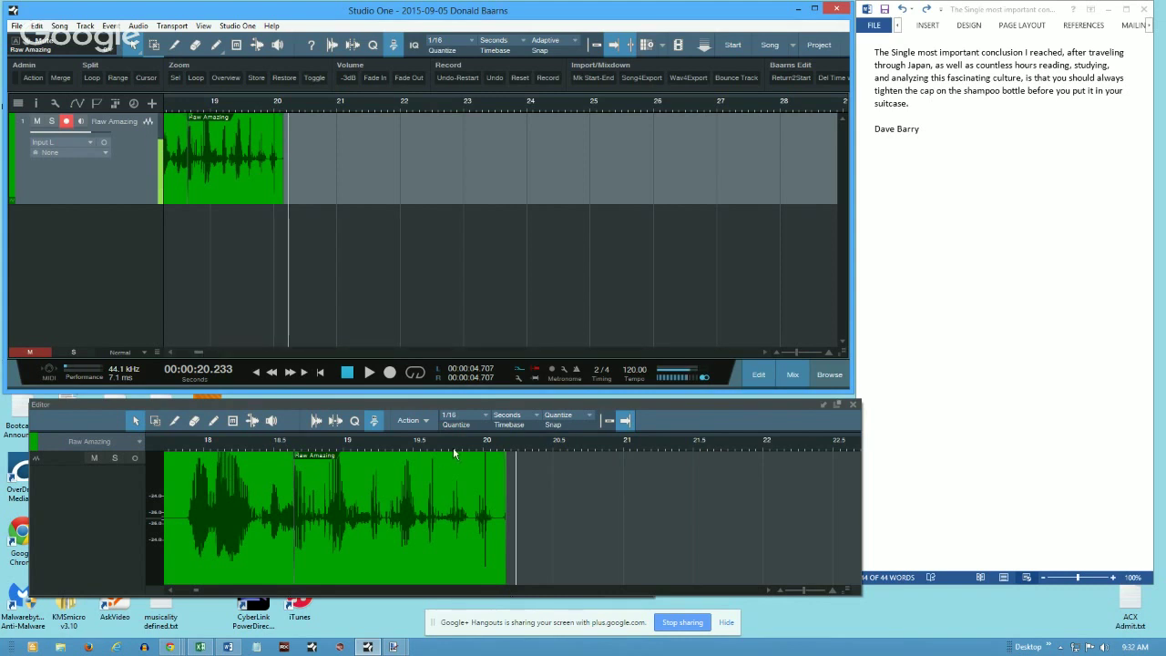
key(ctrl+z)
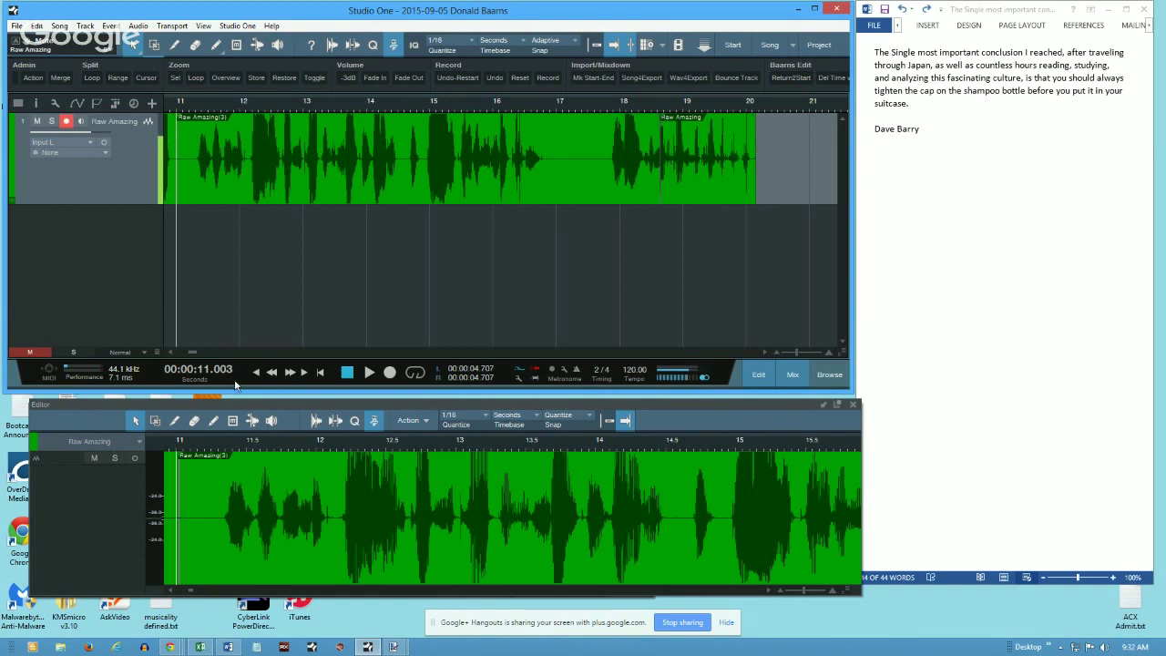
Step: Record a take with preroll from 11.003 to 17.731 seconds, discard it, and return the cursor to 11.003 seconds
key(space)
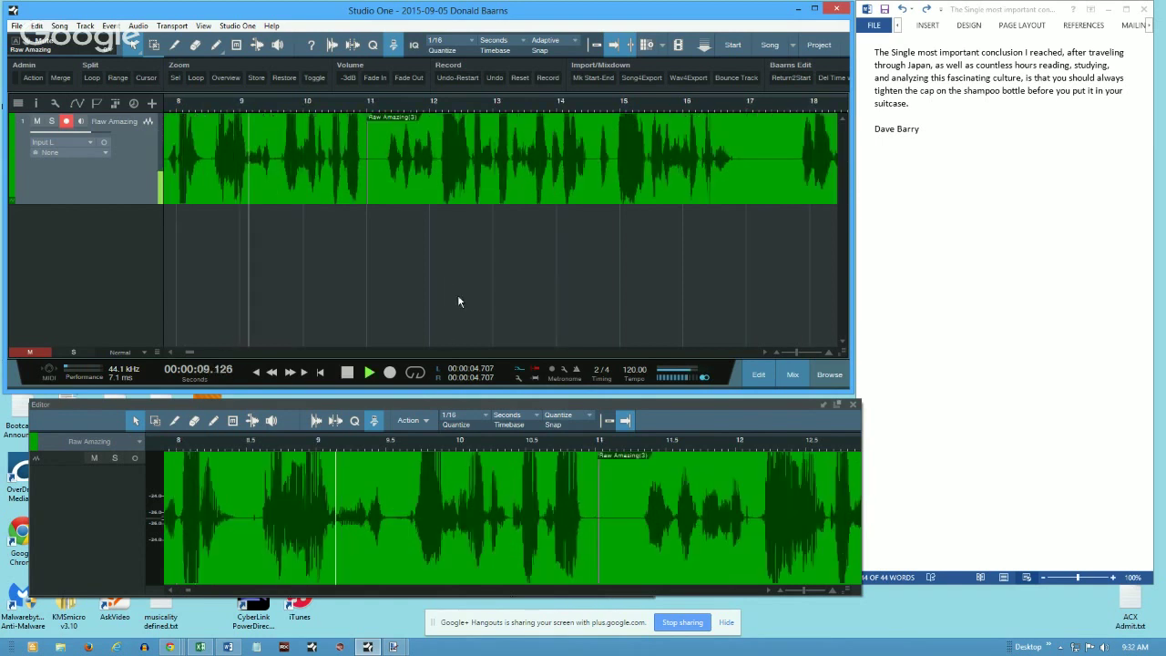
key(KP_Multiply)
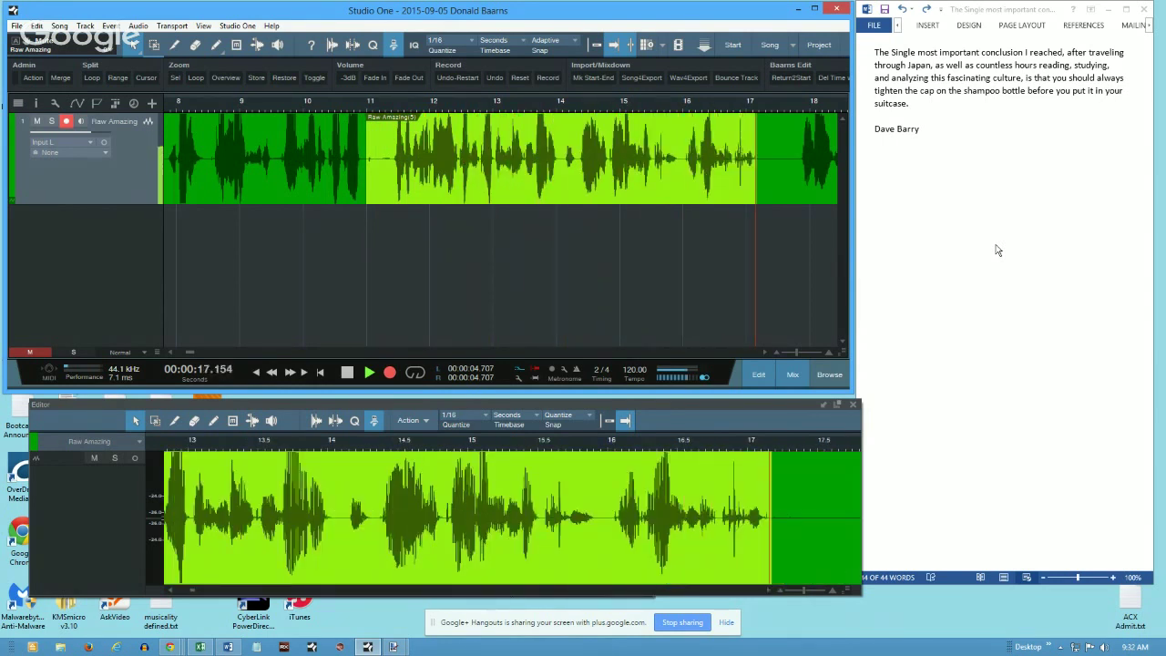
key(space)
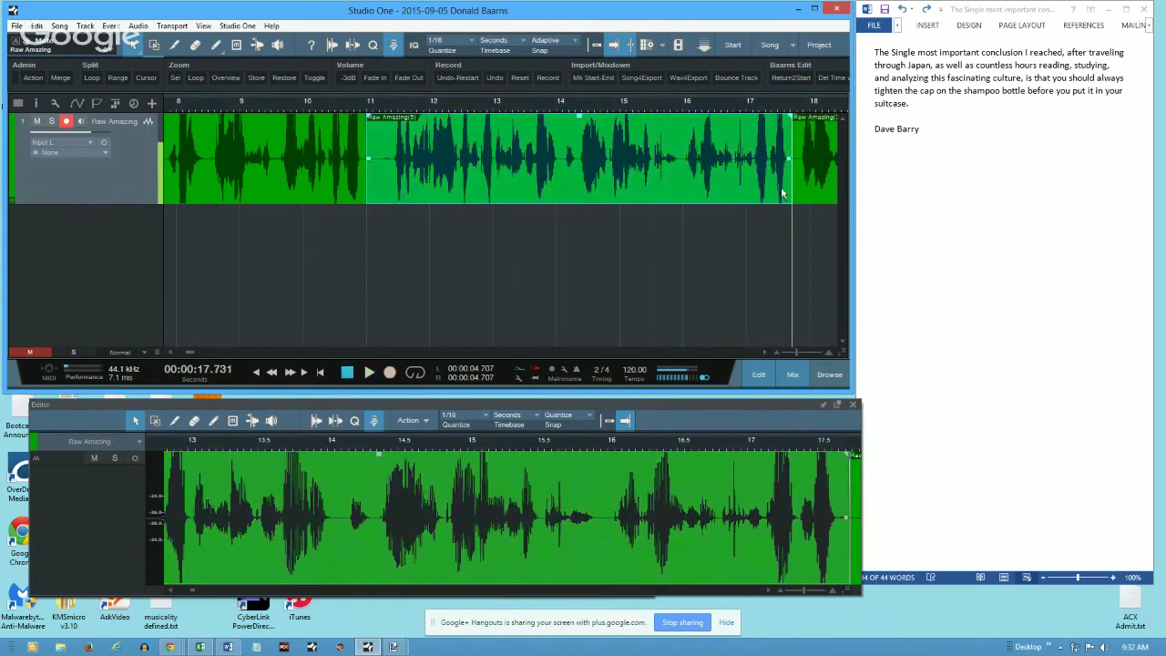
click(679, 107)
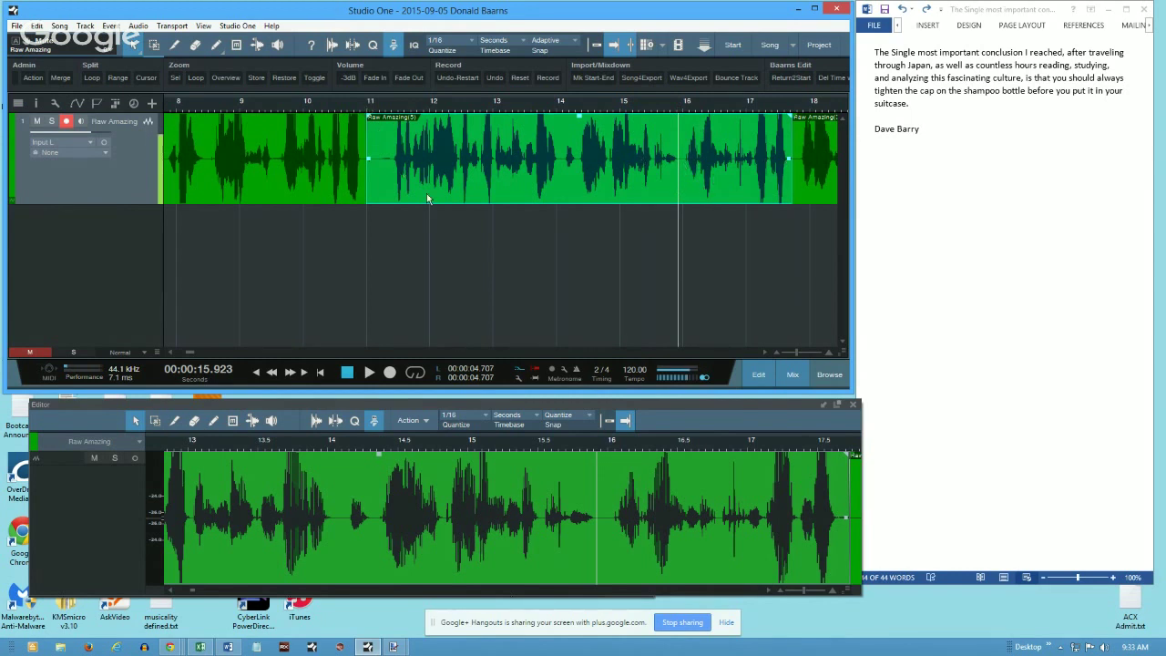
key(Delete)
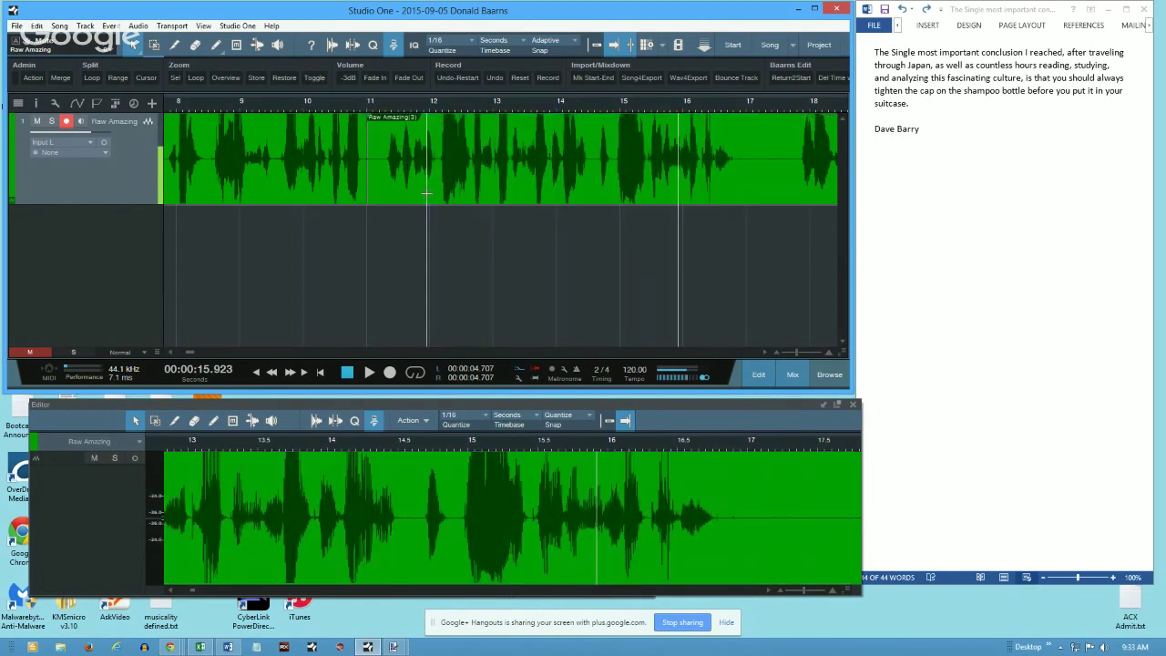
click(426, 193)
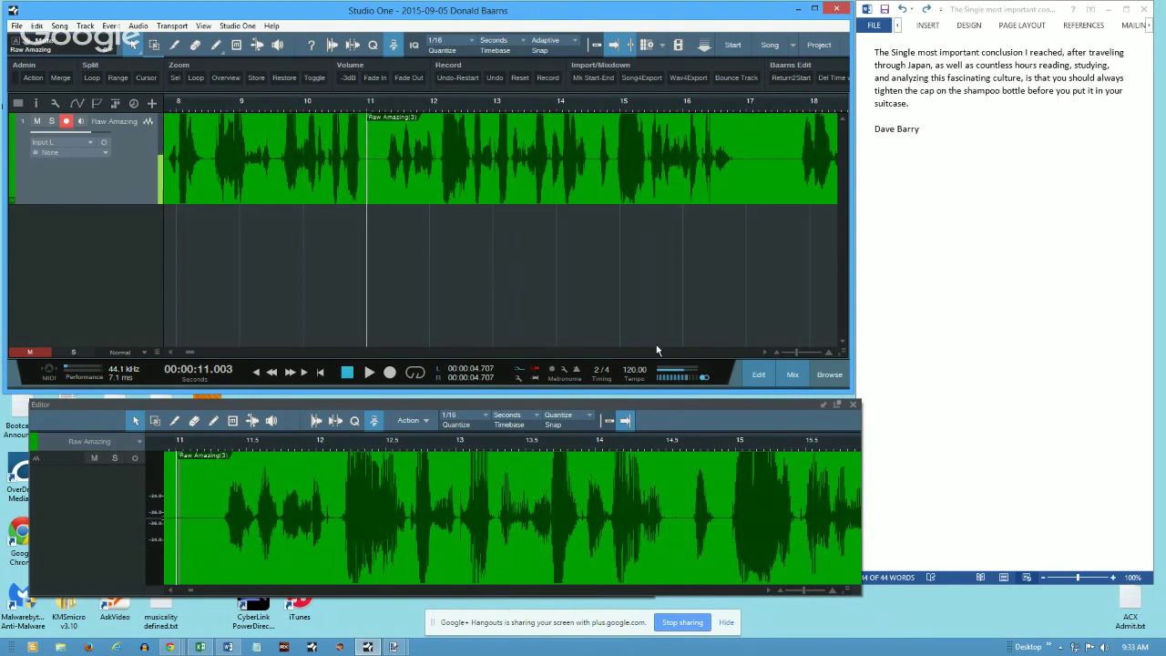
Step: Record a take over the passage from 11.003 to 17.161 seconds, and undo the recording
key(space)
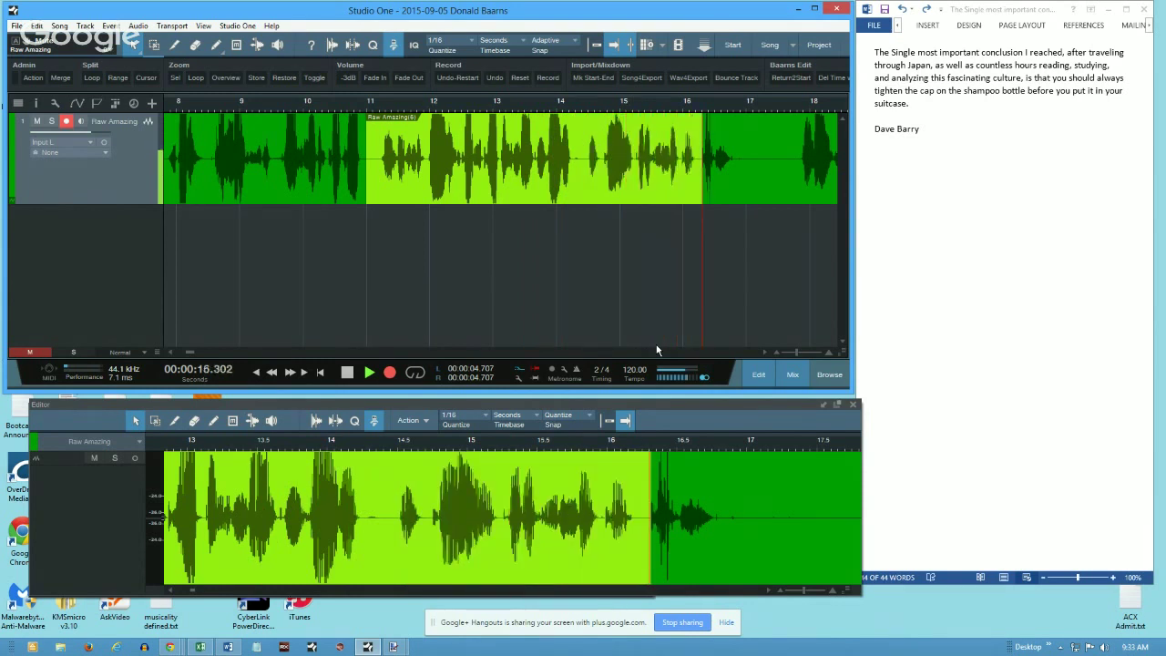
key(space)
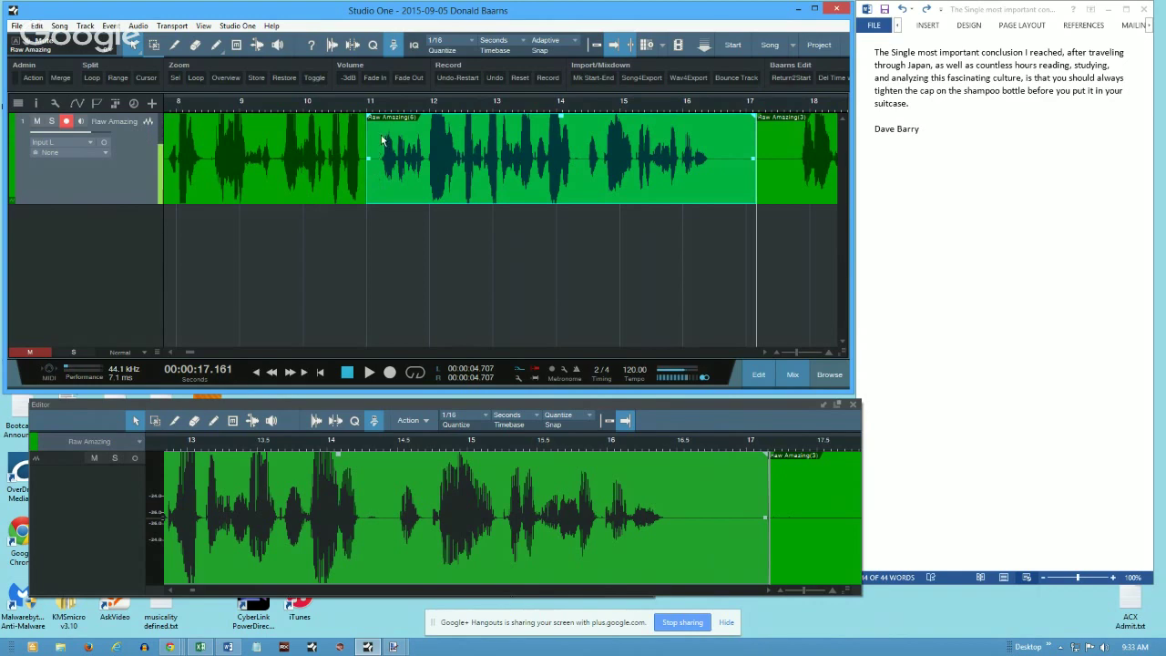
key(ctrl+z)
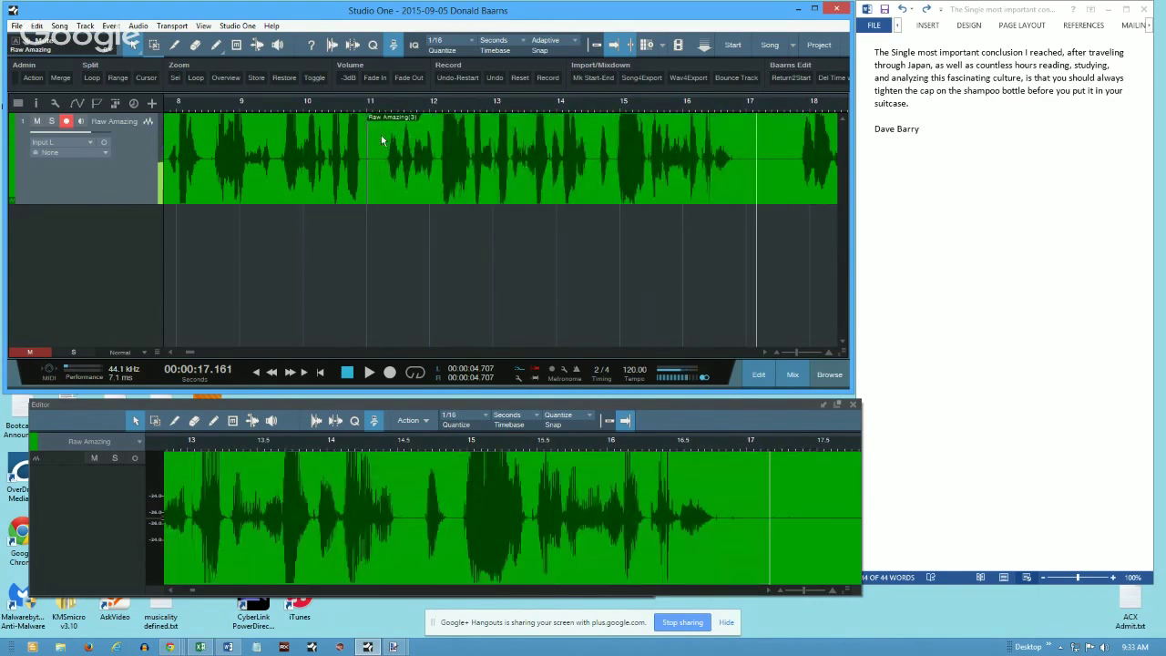
Step: Record a take from 11.003 seconds to past 16 seconds, undo it, and return the cursor to its start
click(382, 139)
key(space)
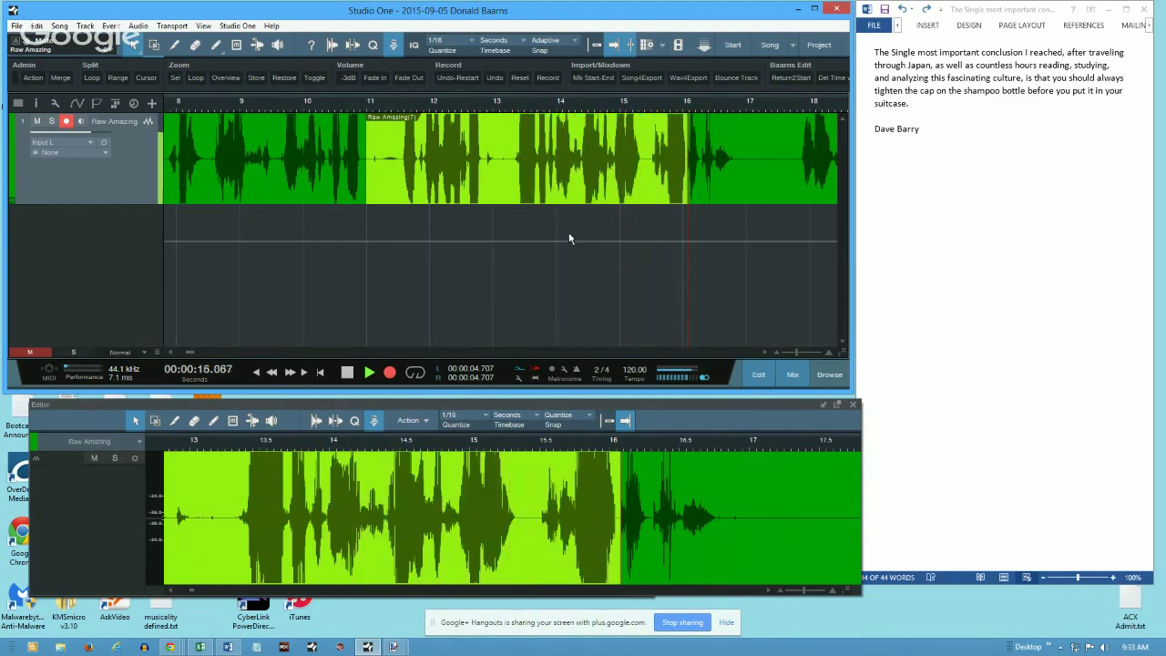
key(space)
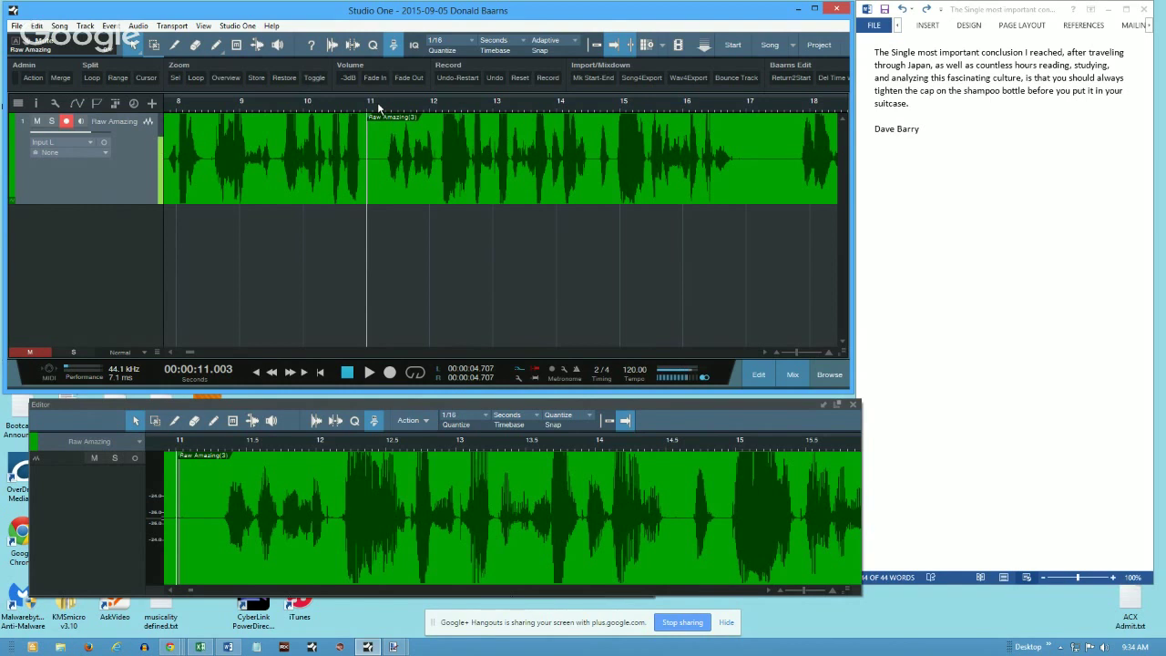
Step: Record a take with preroll from 11.003 seconds to past 13.7 seconds, and undo it back to the start point
key(space)
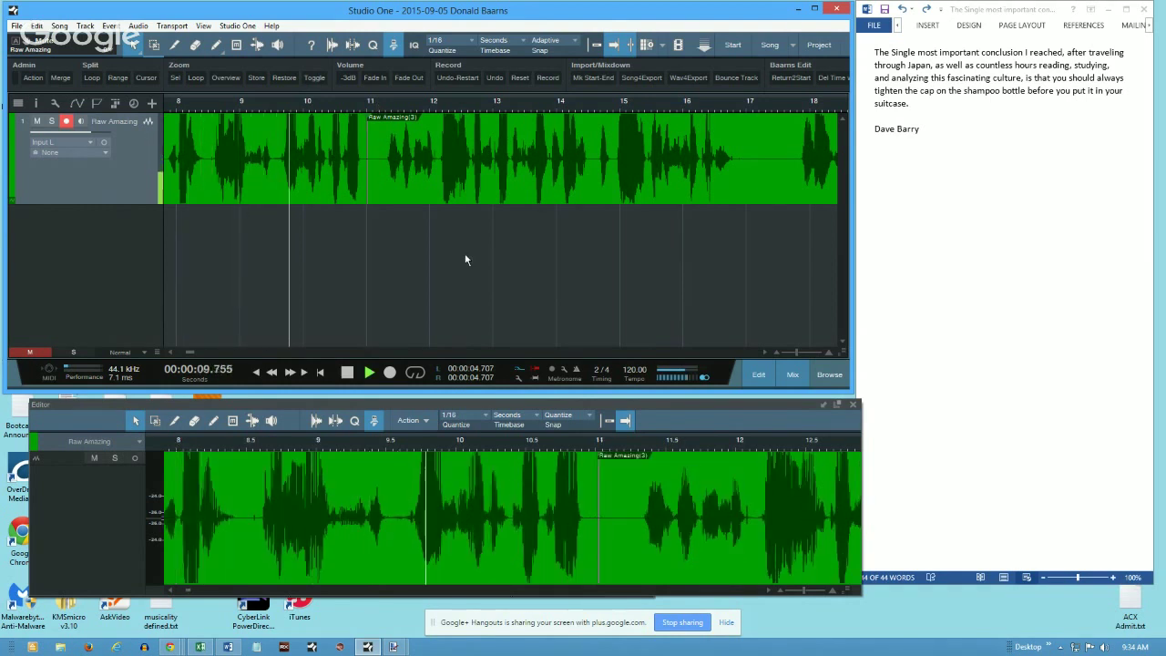
key(KP_Multiply)
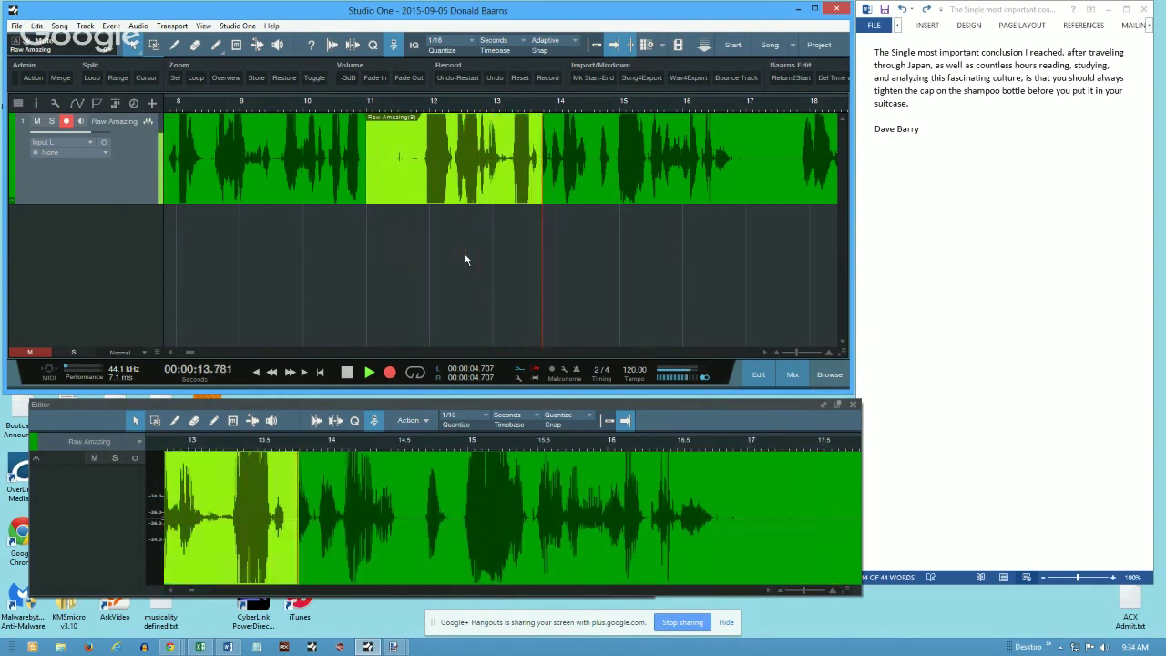
key(space)
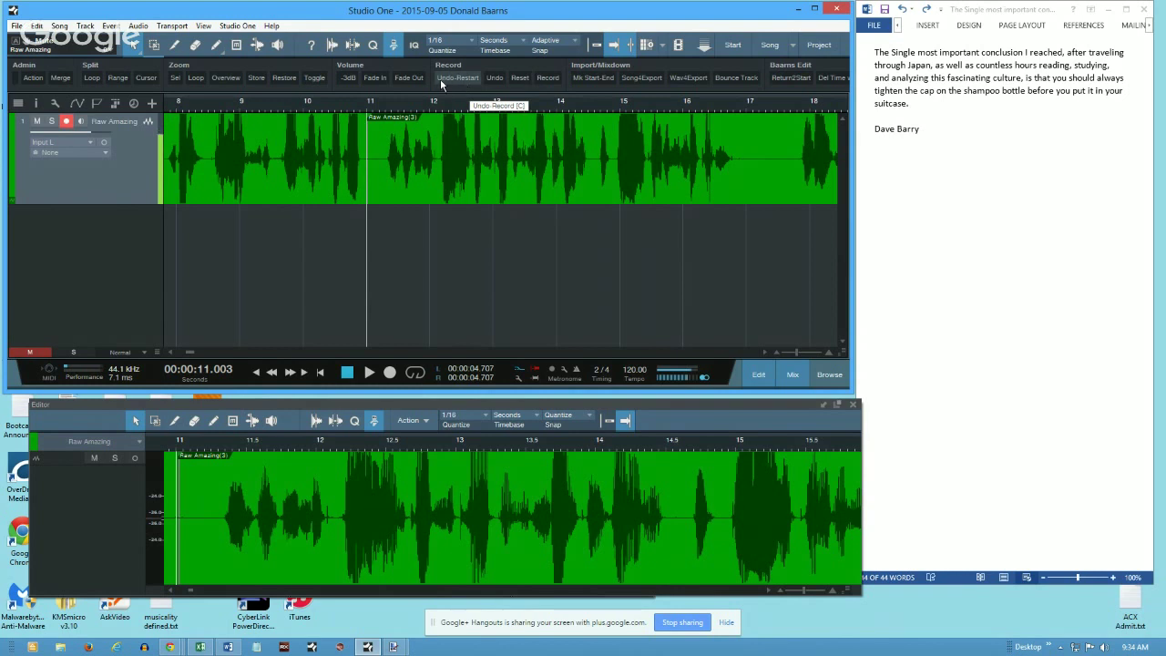
Step: Place the playback cursor at 11.012 seconds and turn on Return to Start on Stop
click(370, 107)
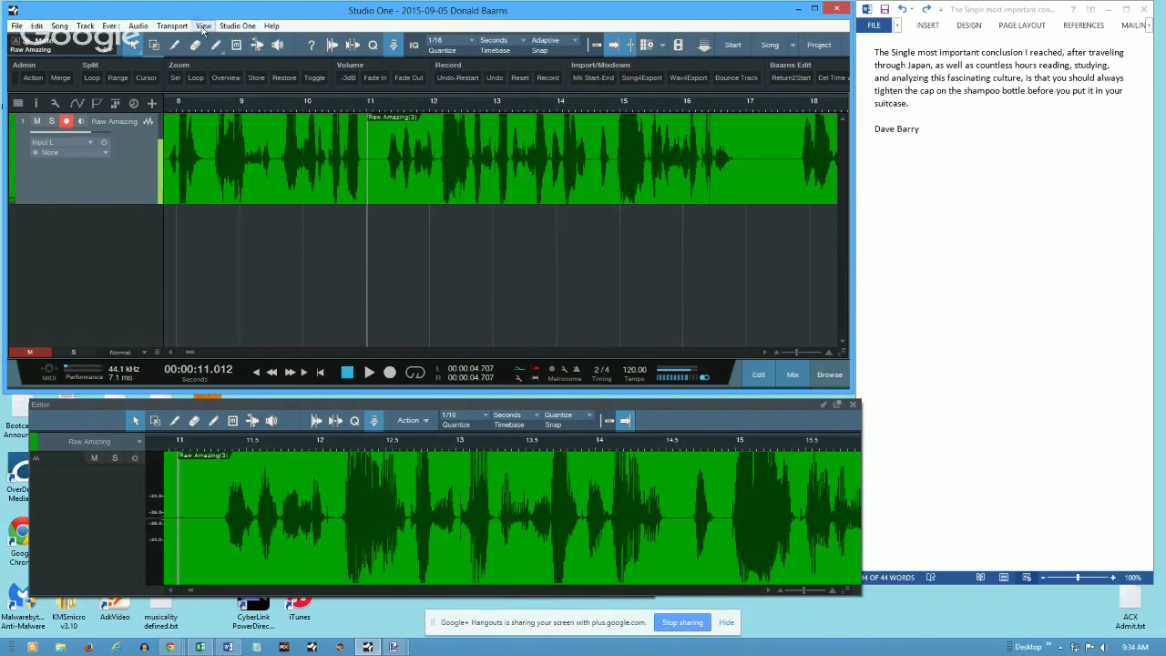
click(173, 26)
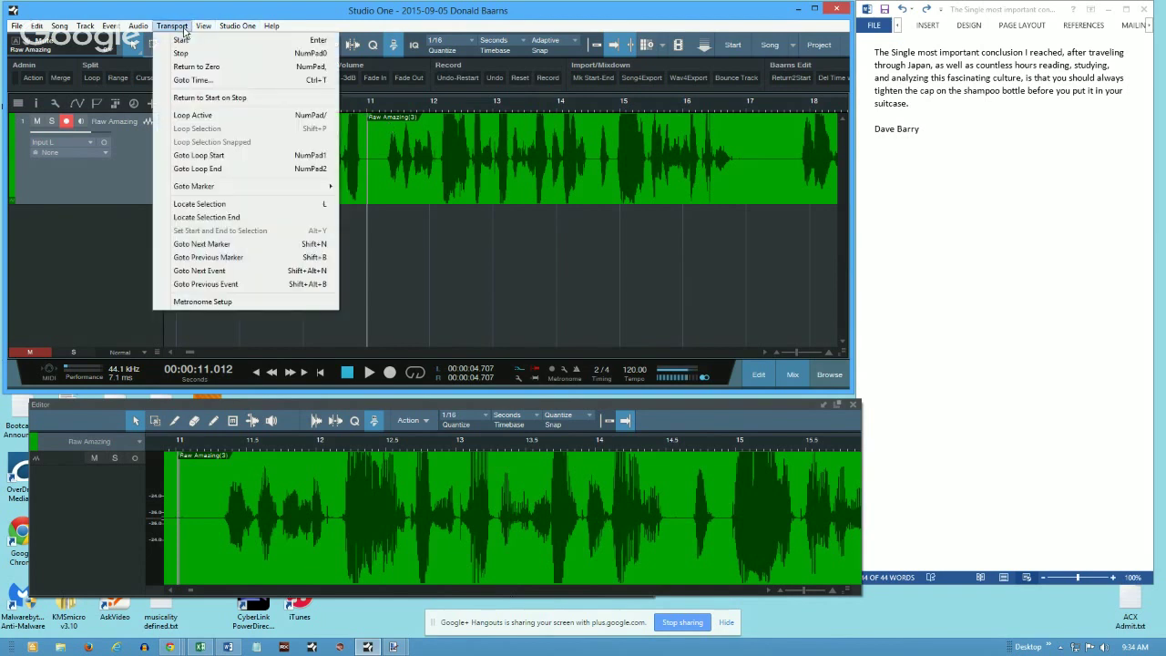
click(221, 102)
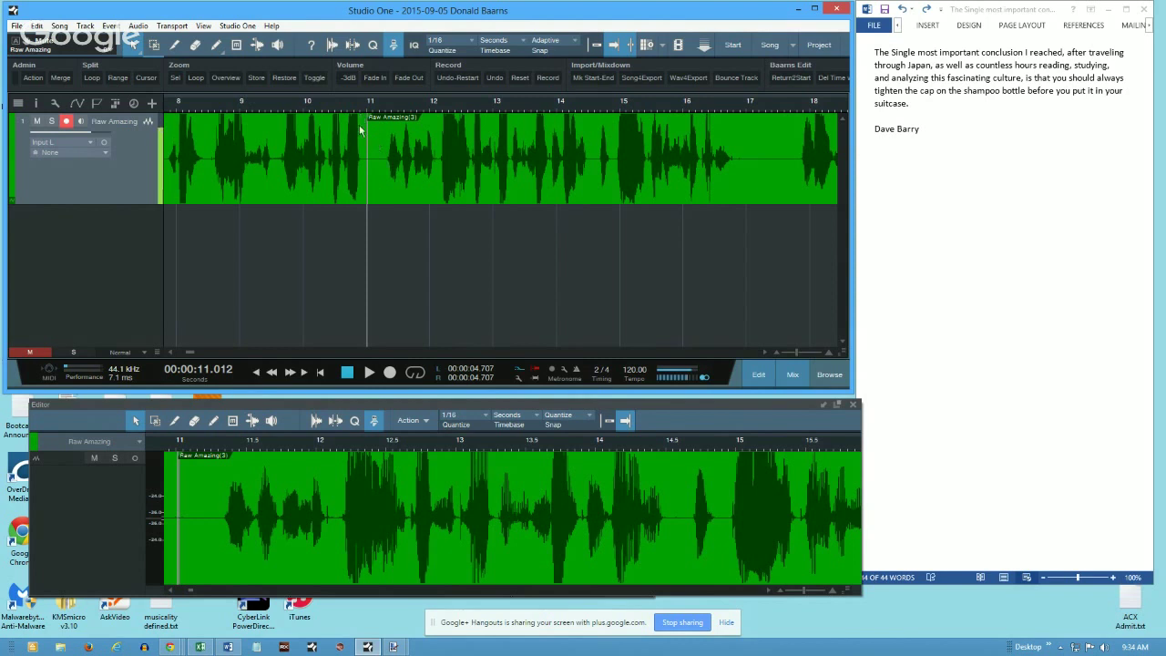
Step: Play back from 11.012 seconds, stop, and turn off Return to Start on Stop
key(space)
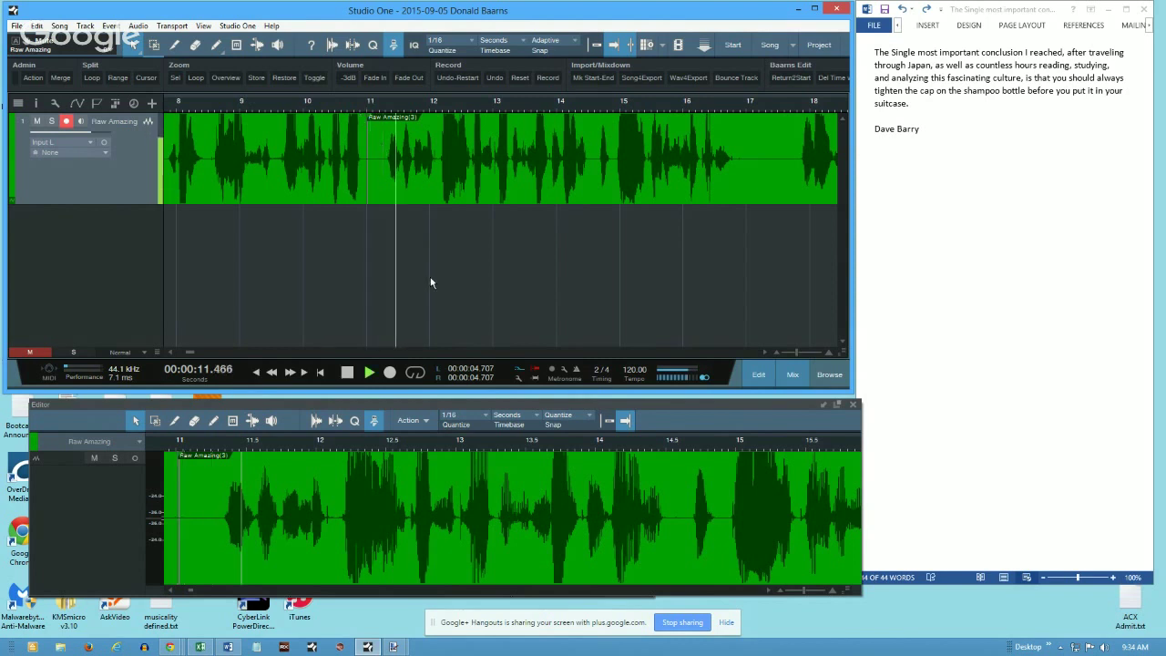
key(space)
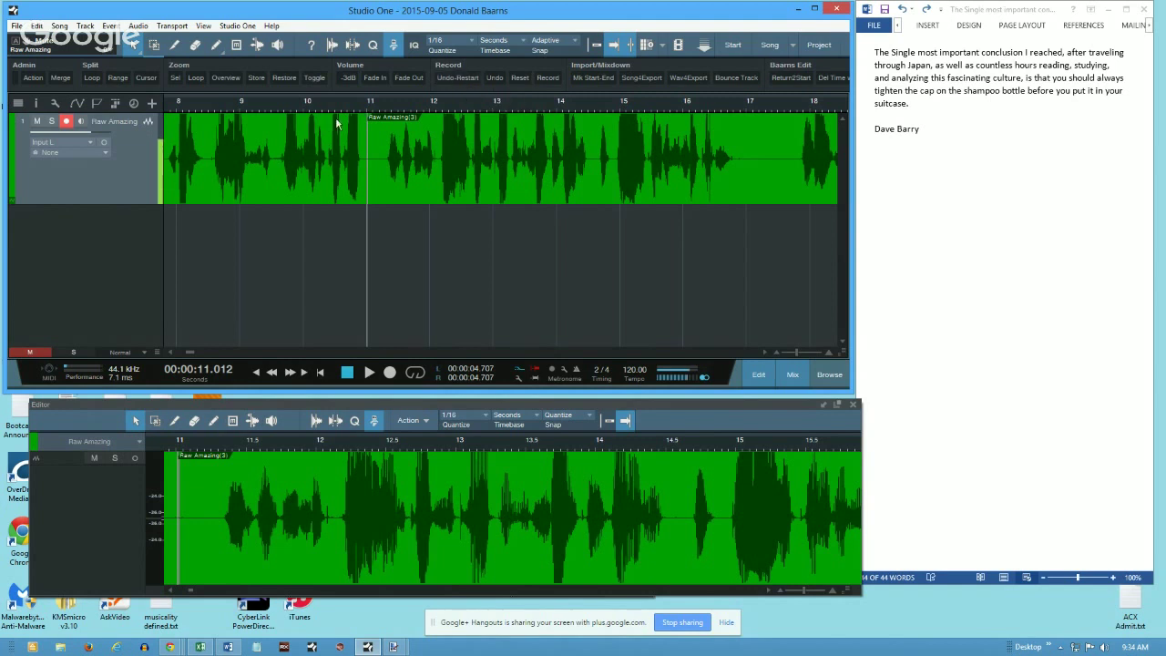
click(172, 25)
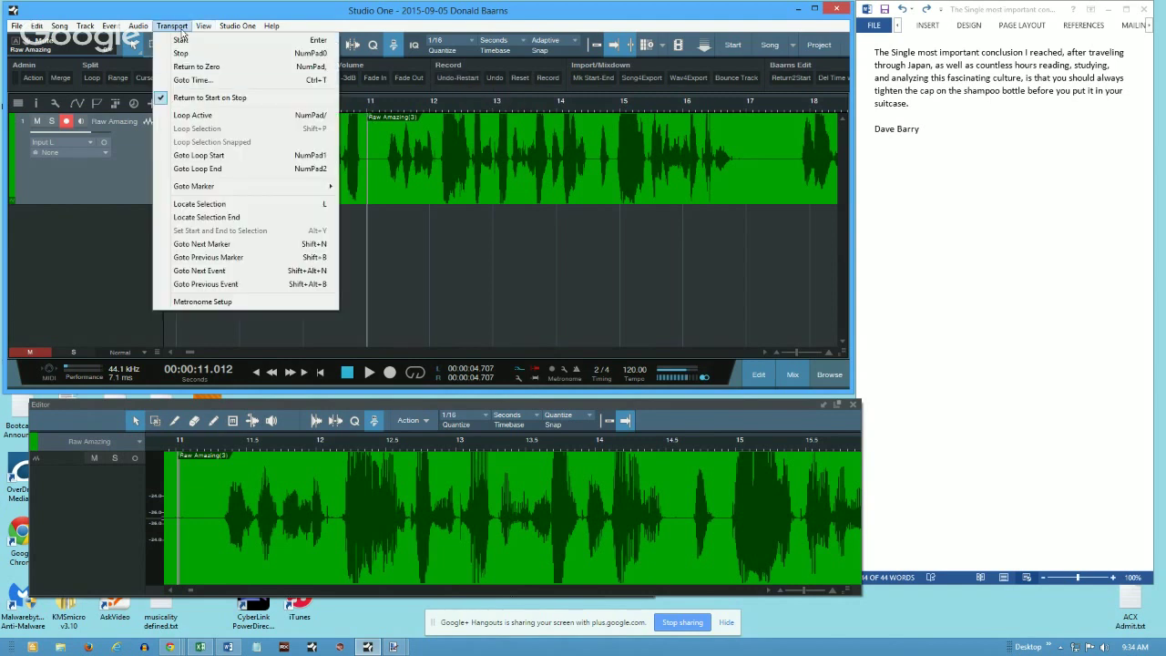
click(208, 98)
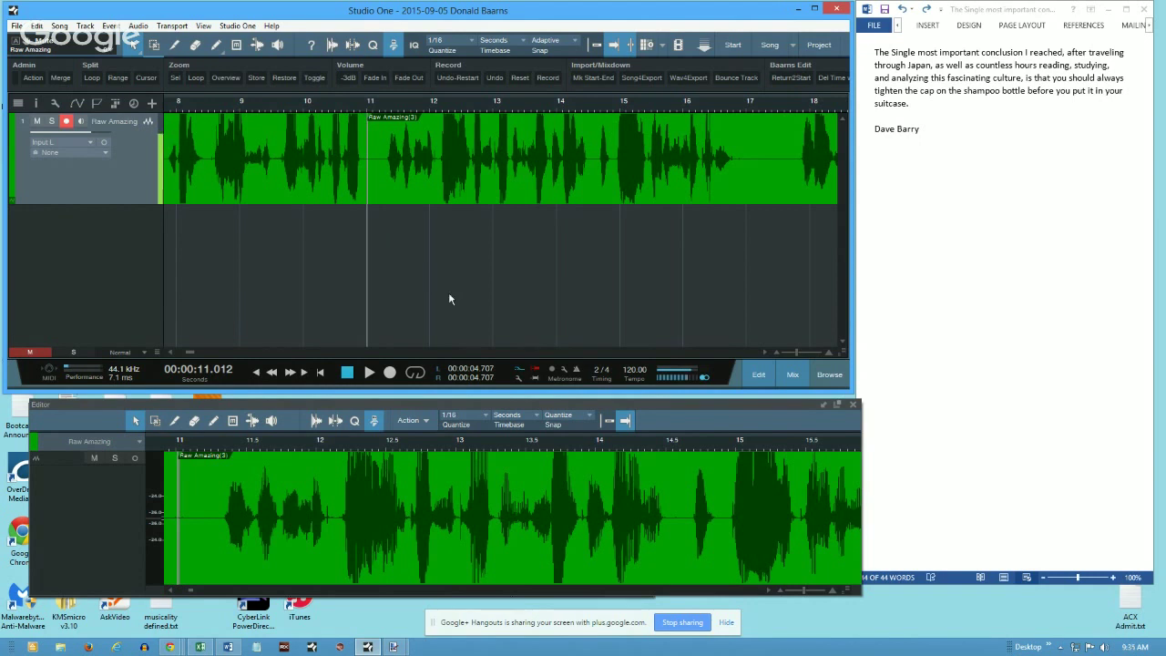
Step: Play from 11.012 seconds and stop, place the cursor at 11.213 seconds, and review the Return to Start on Stop option
key(space)
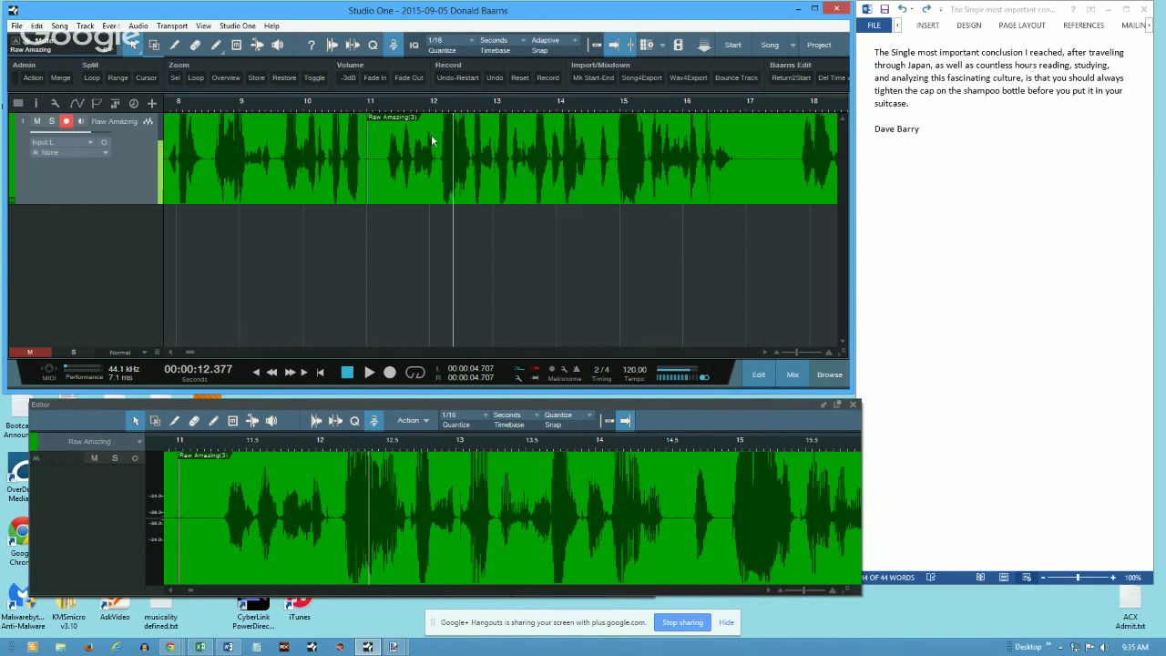
click(380, 102)
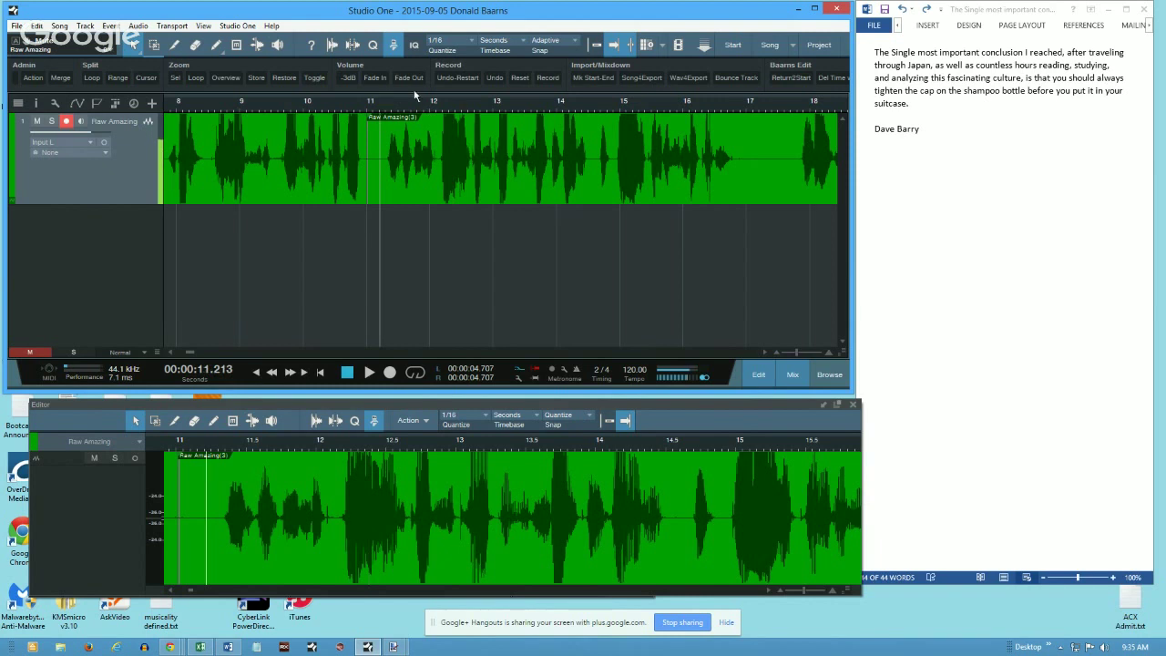
click(178, 28)
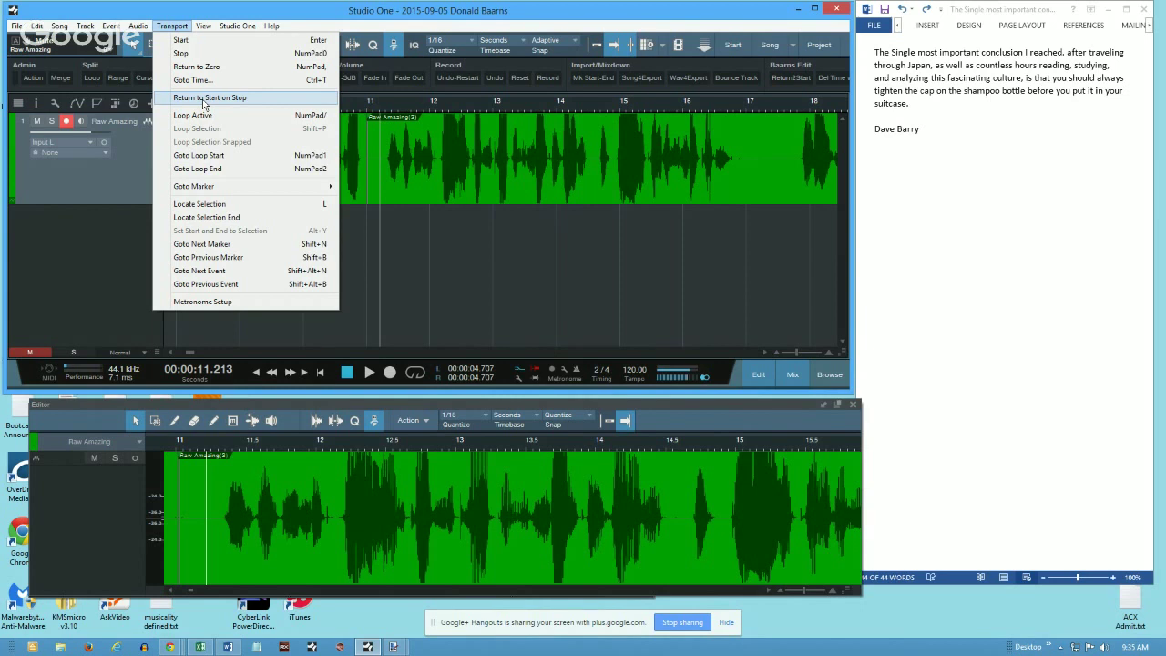
click(244, 25)
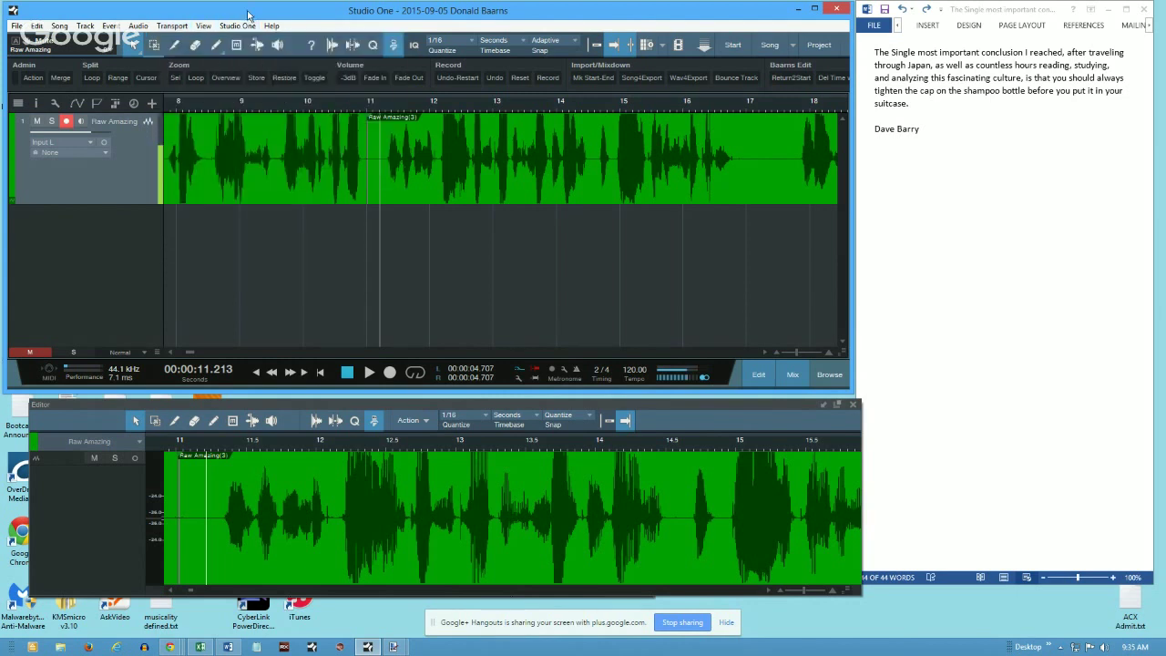
Step: Place the playback cursor at 10.974 seconds and record a take with preroll to past 16.5 seconds
click(362, 103)
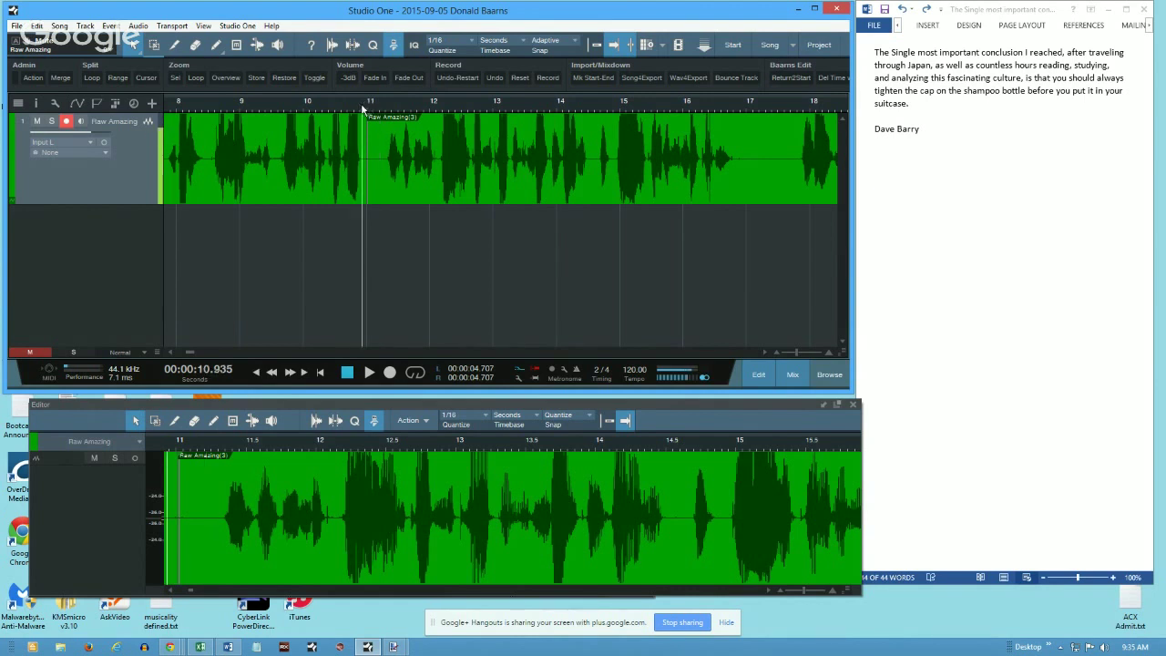
click(365, 107)
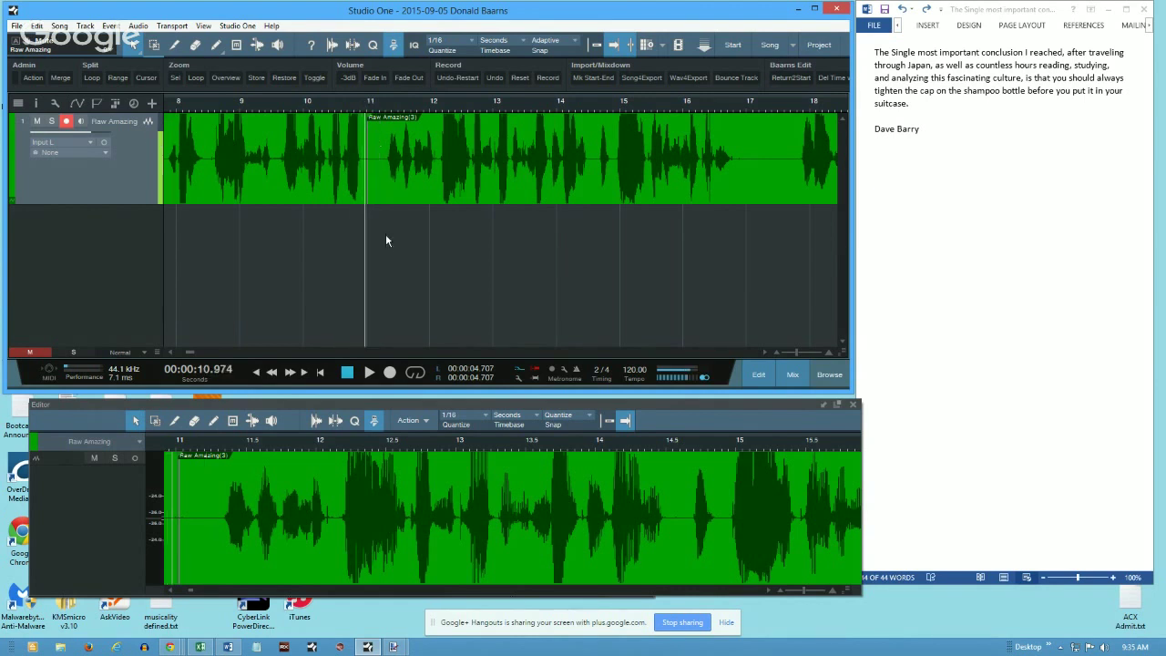
key(space)
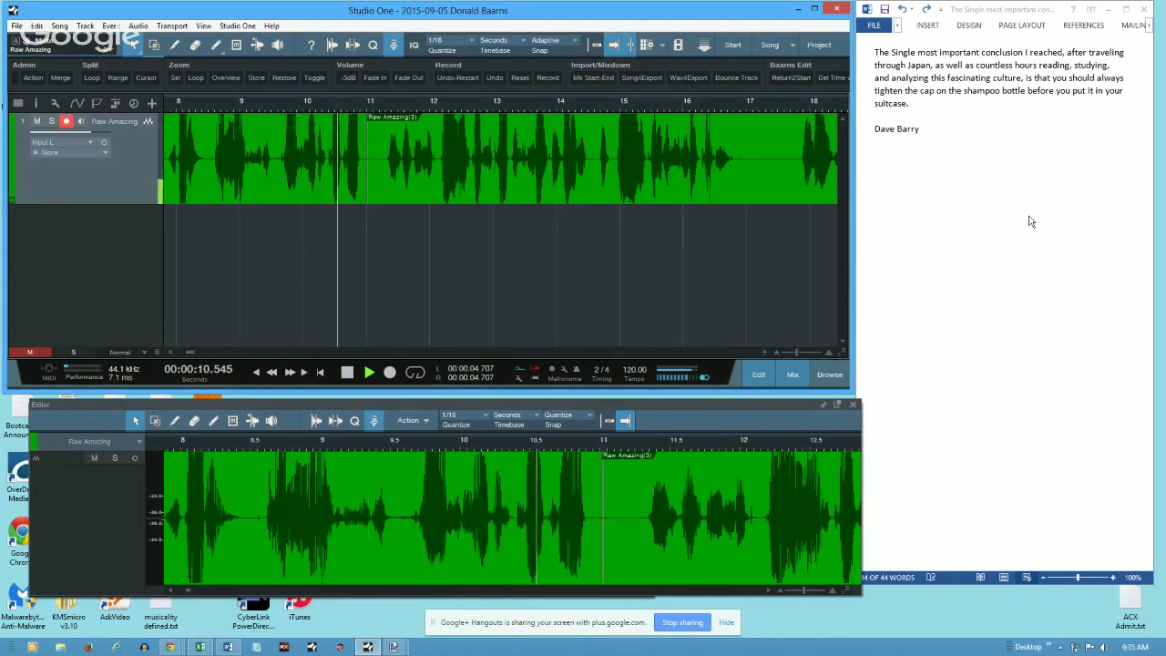
key(KP_Multiply)
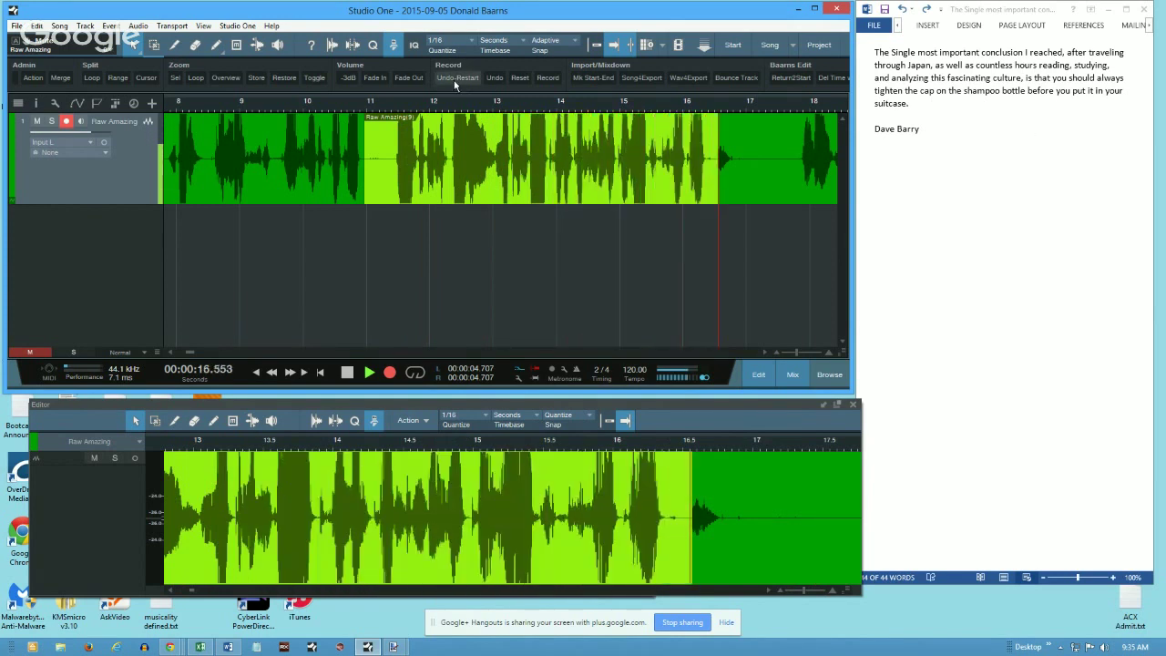
Step: Repeatedly undo and restart the take from 10.974 seconds, and stop the final take at 17.168 seconds
click(455, 80)
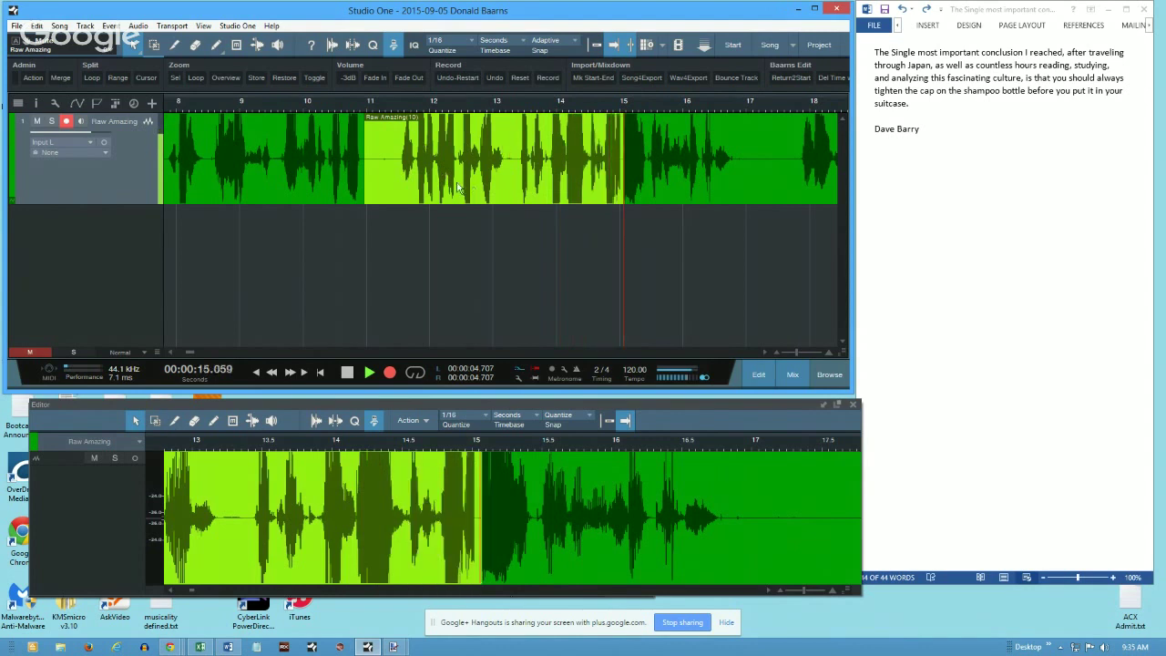
click(448, 80)
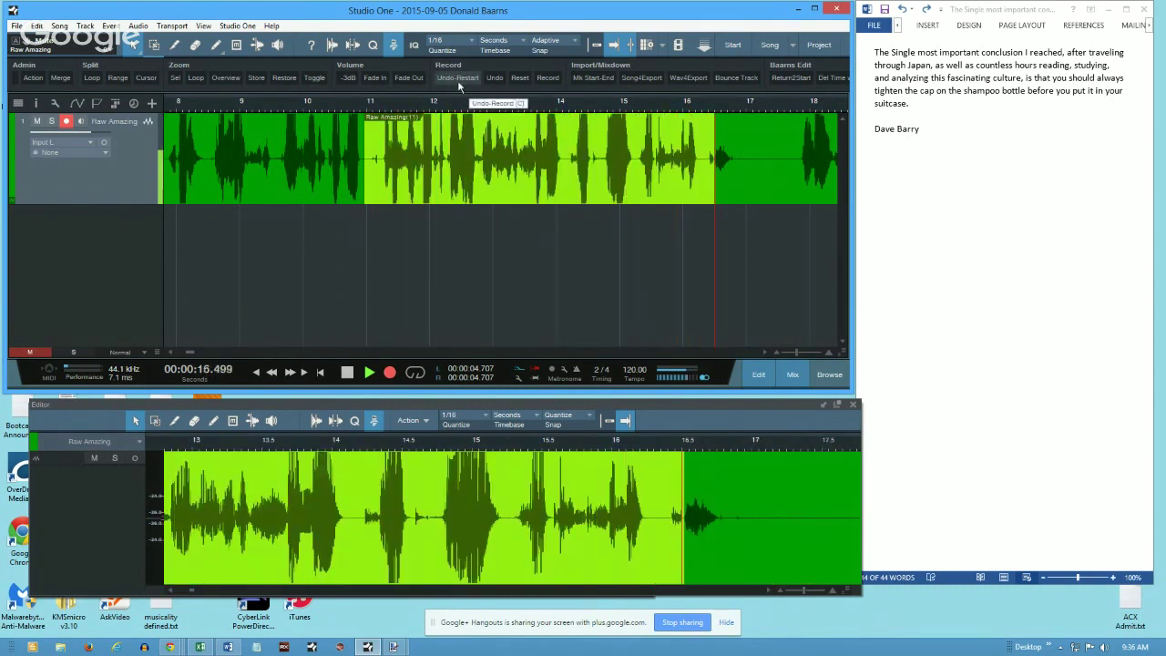
click(453, 79)
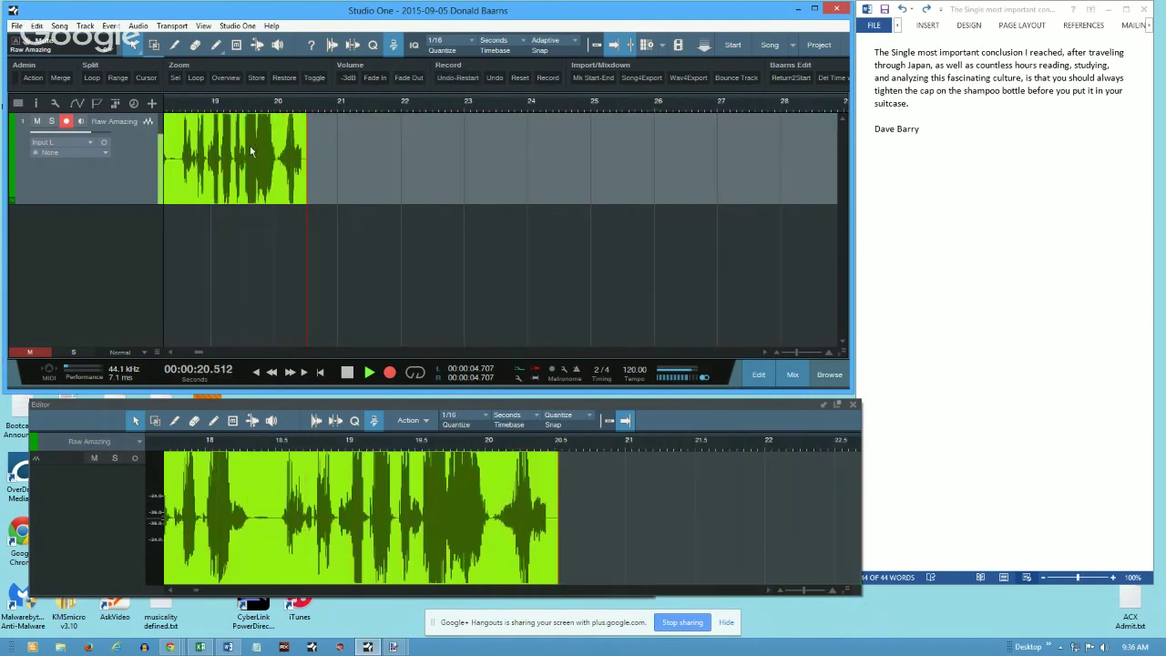
click(486, 78)
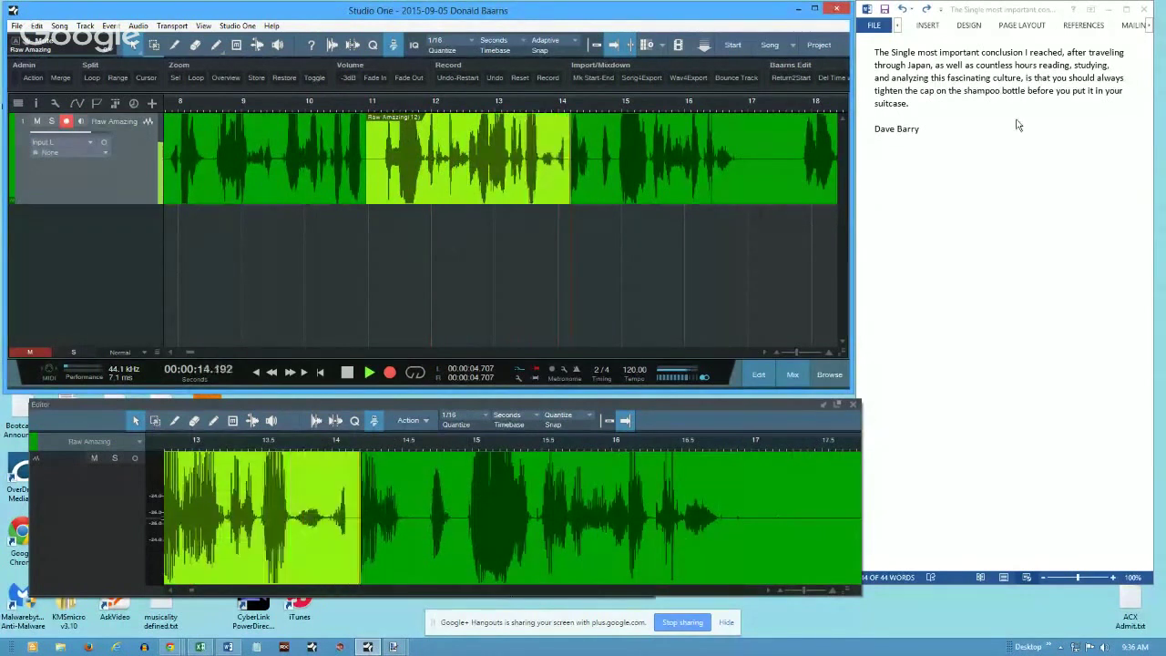
click(452, 79)
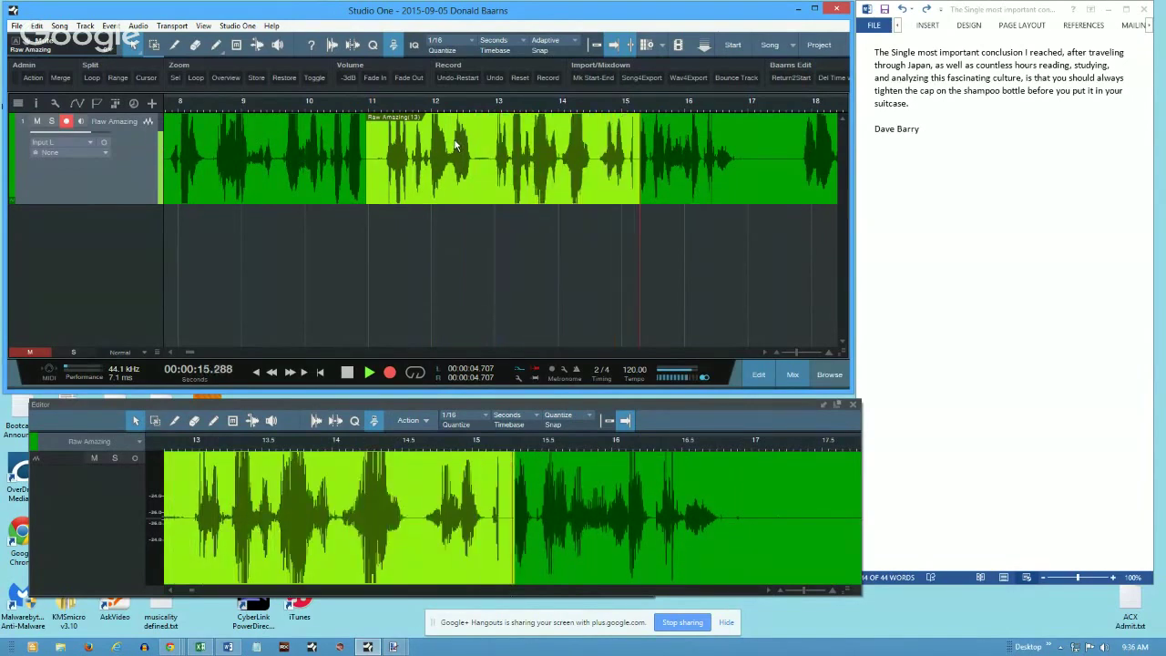
key(ctrl+z)
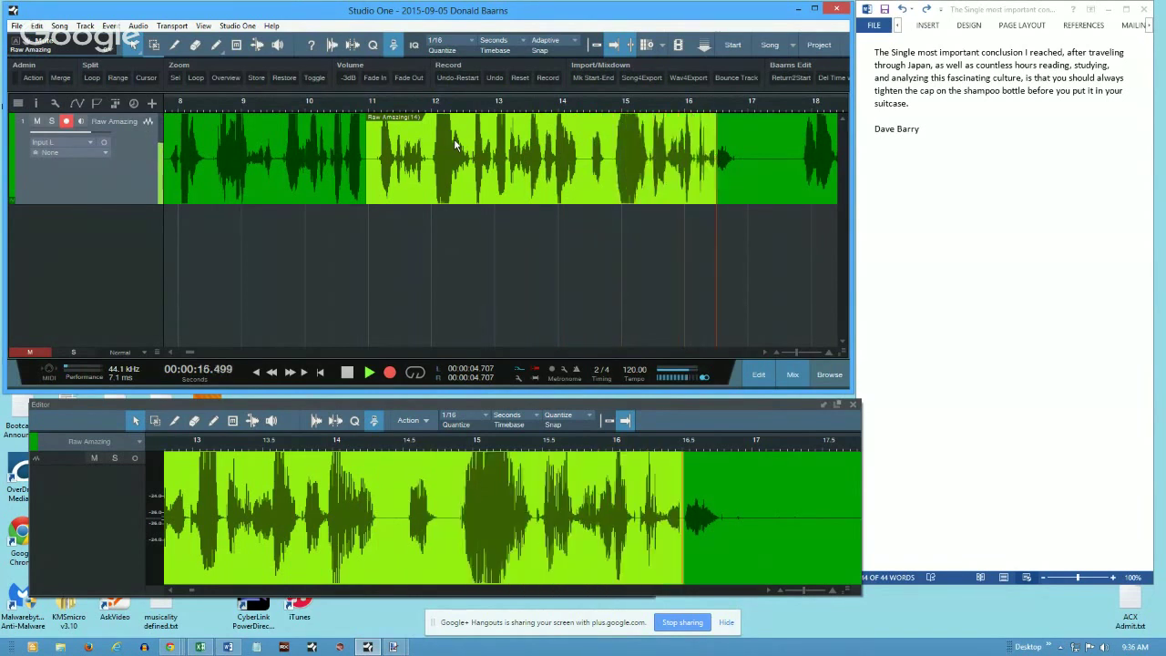
key(space)
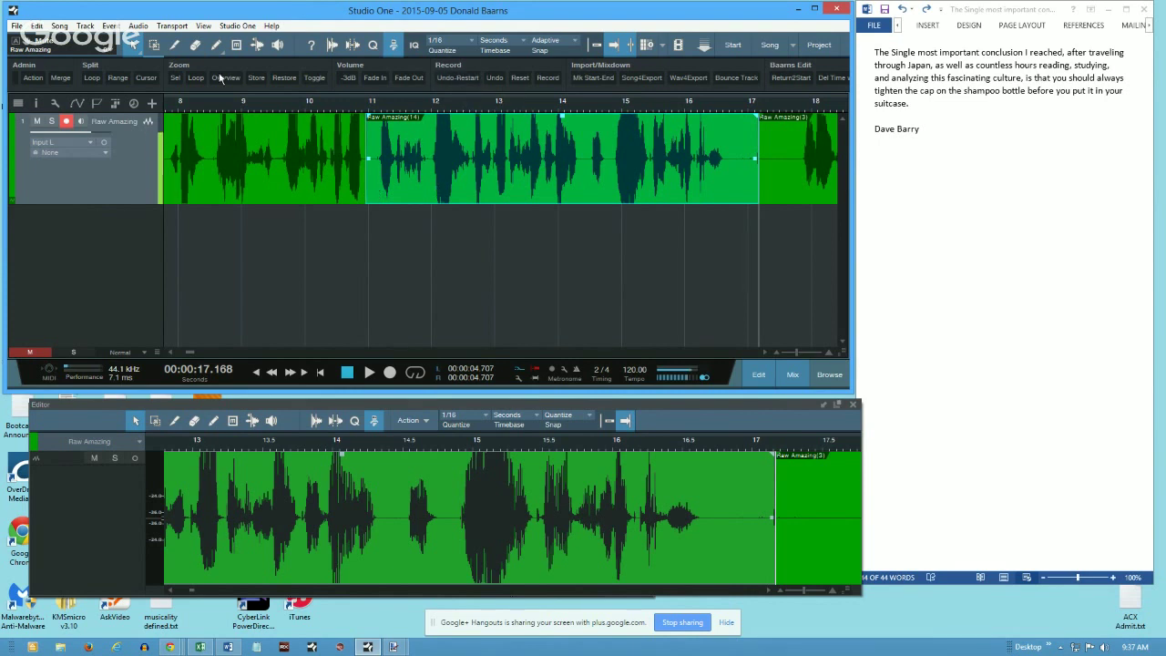
Step: Examine the commands and arguments of the Undo-Record macro in the Macro Organizer without changing it
click(14, 81)
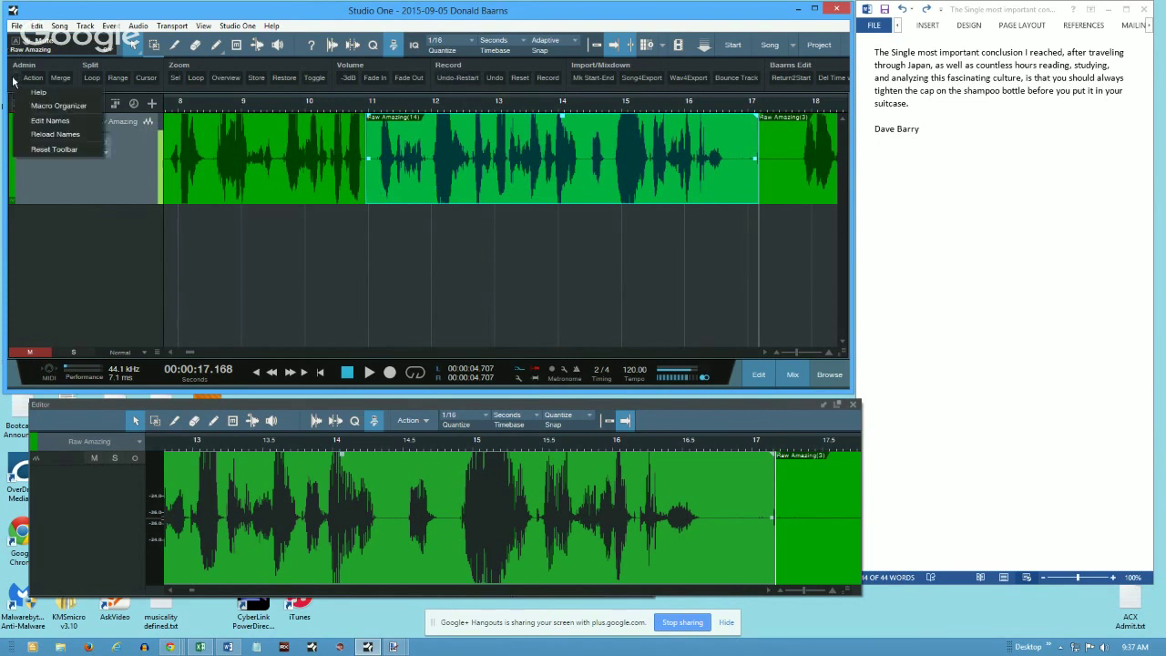
click(41, 106)
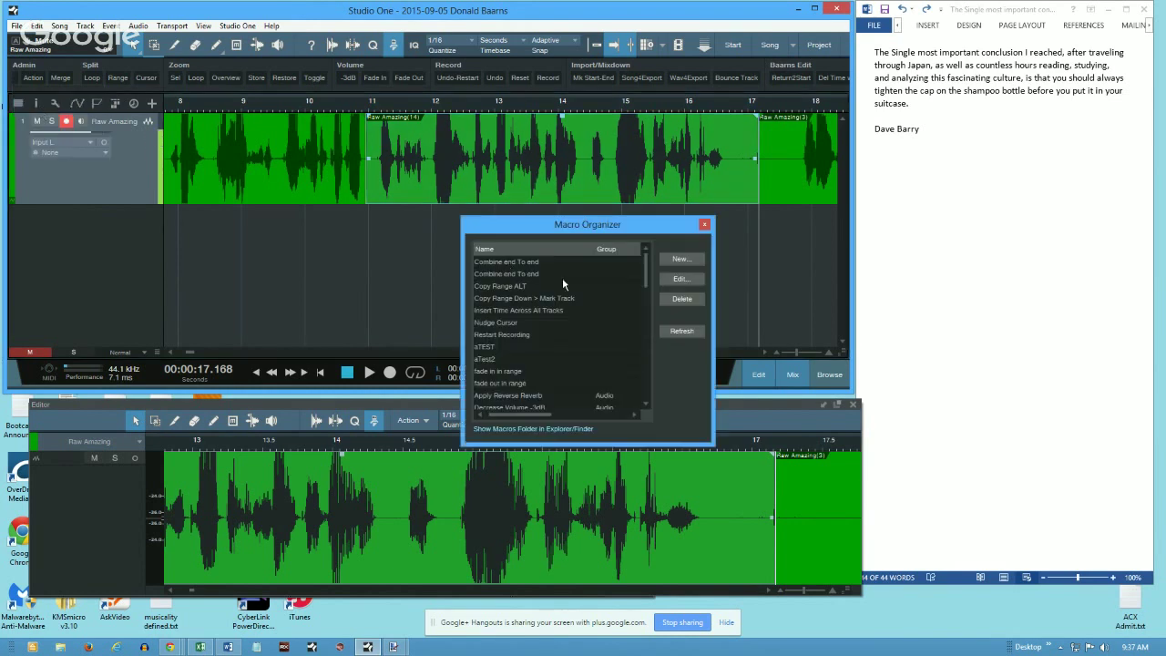
scroll(644, 388, down, 3)
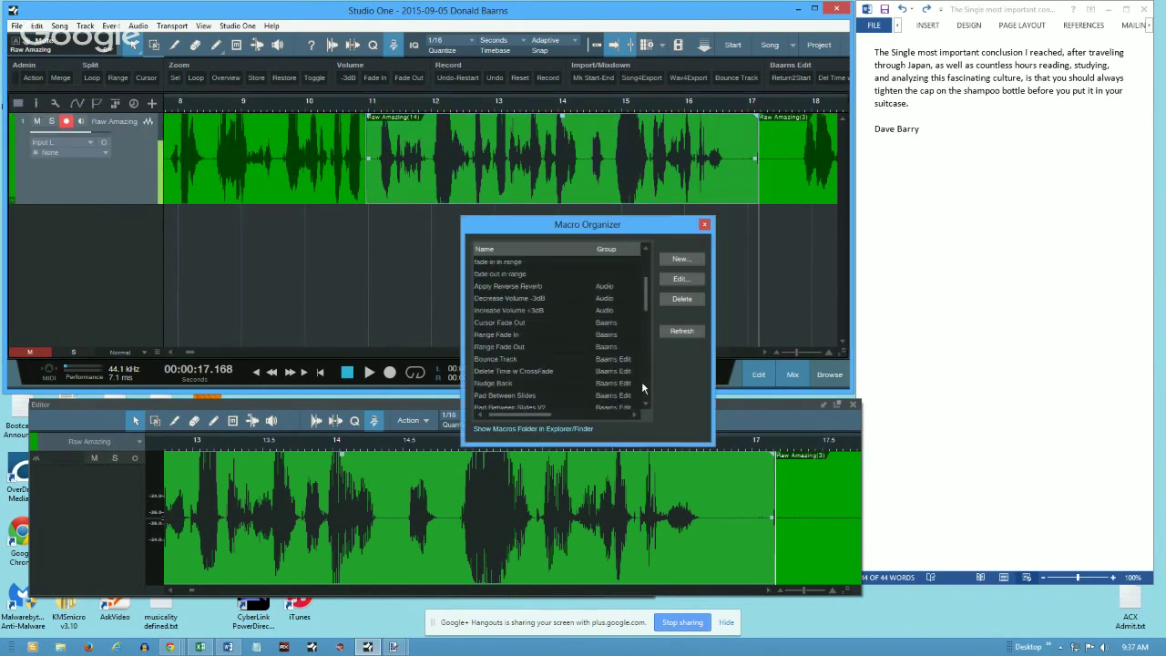
click(645, 406)
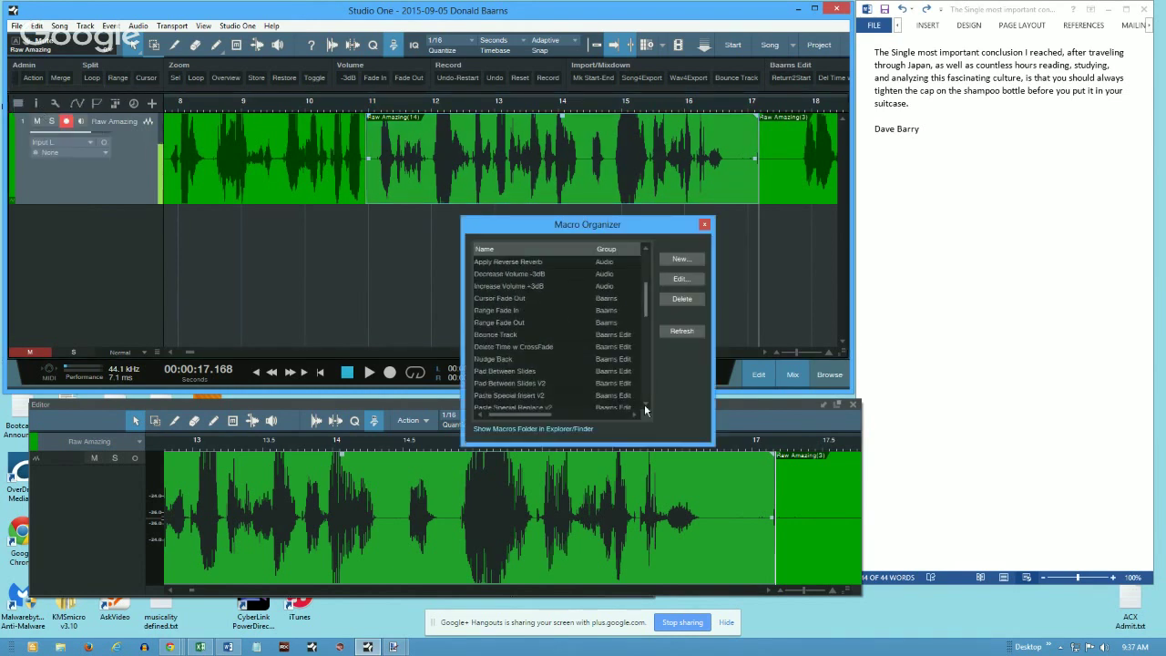
click(645, 406)
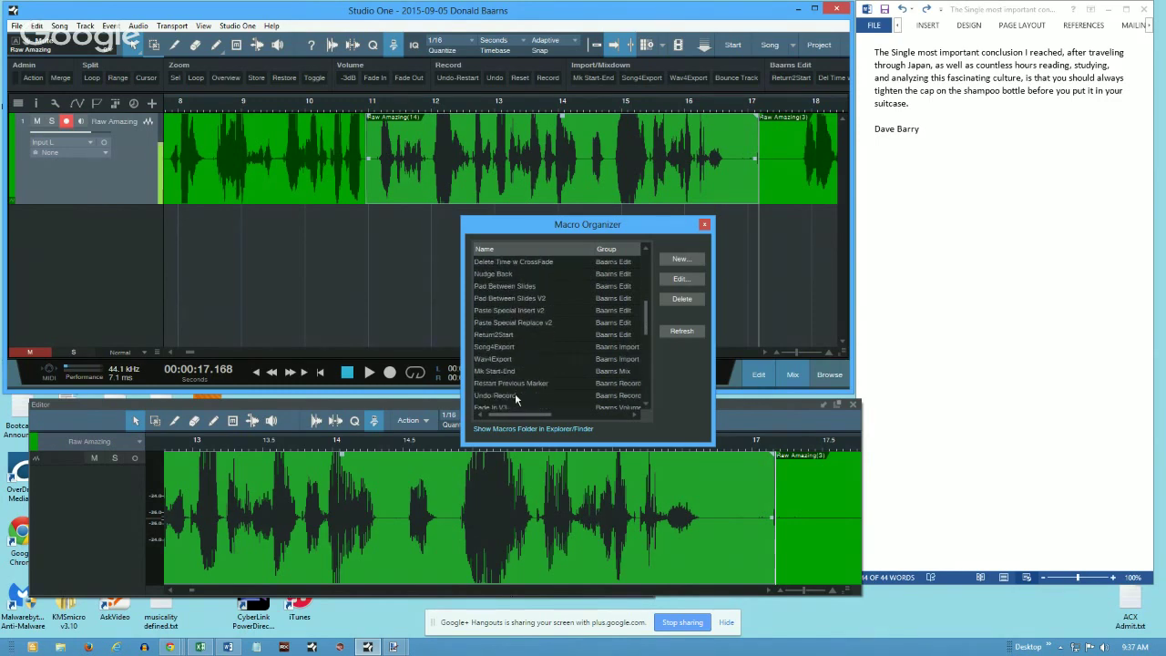
click(515, 396)
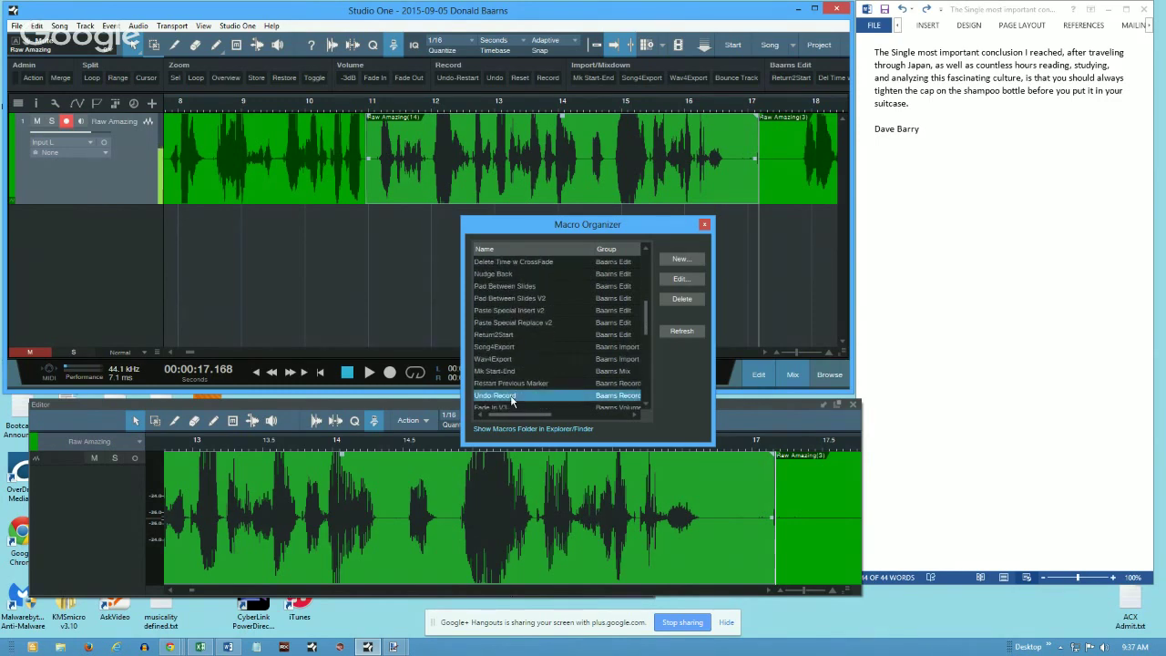
click(685, 279)
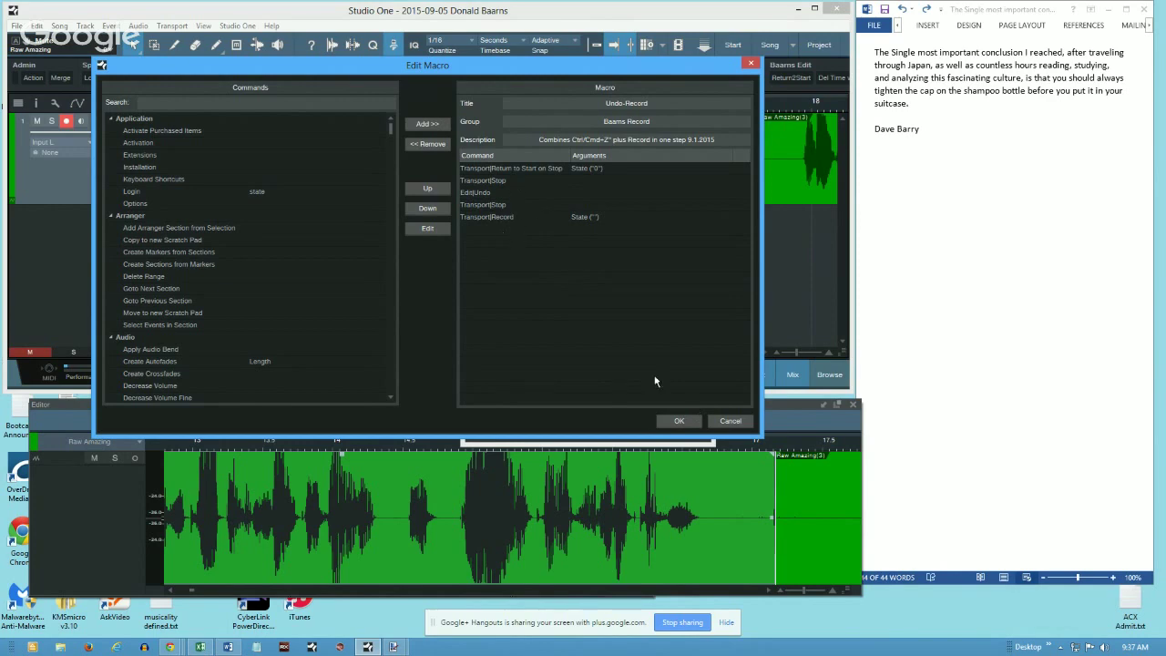
click(733, 420)
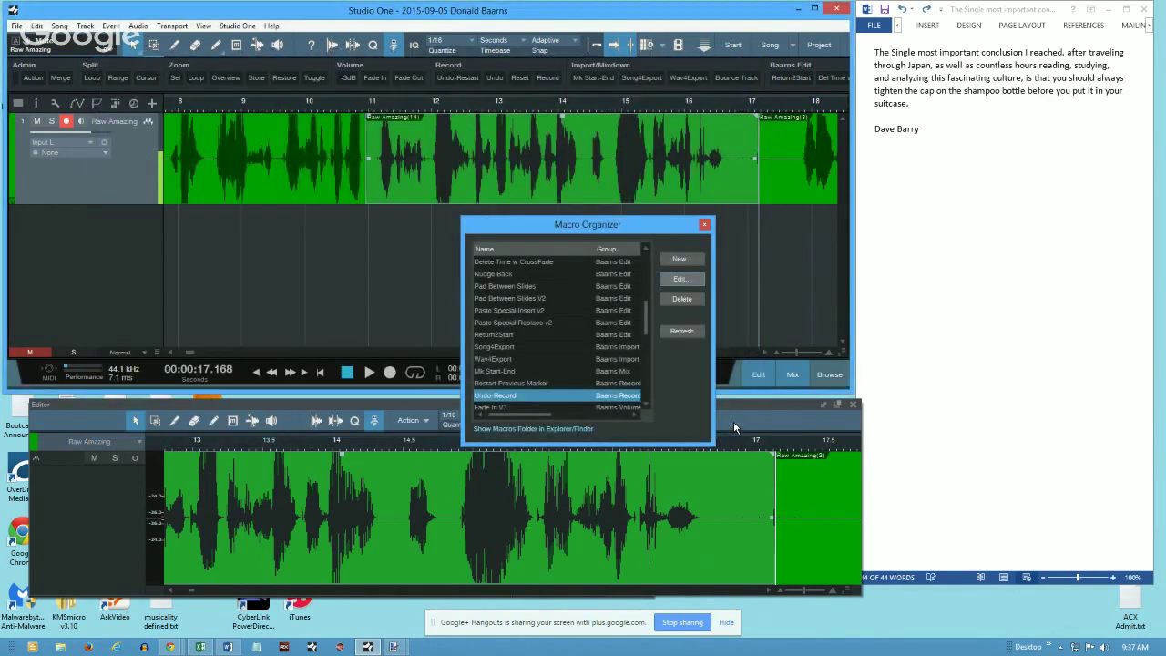
click(704, 224)
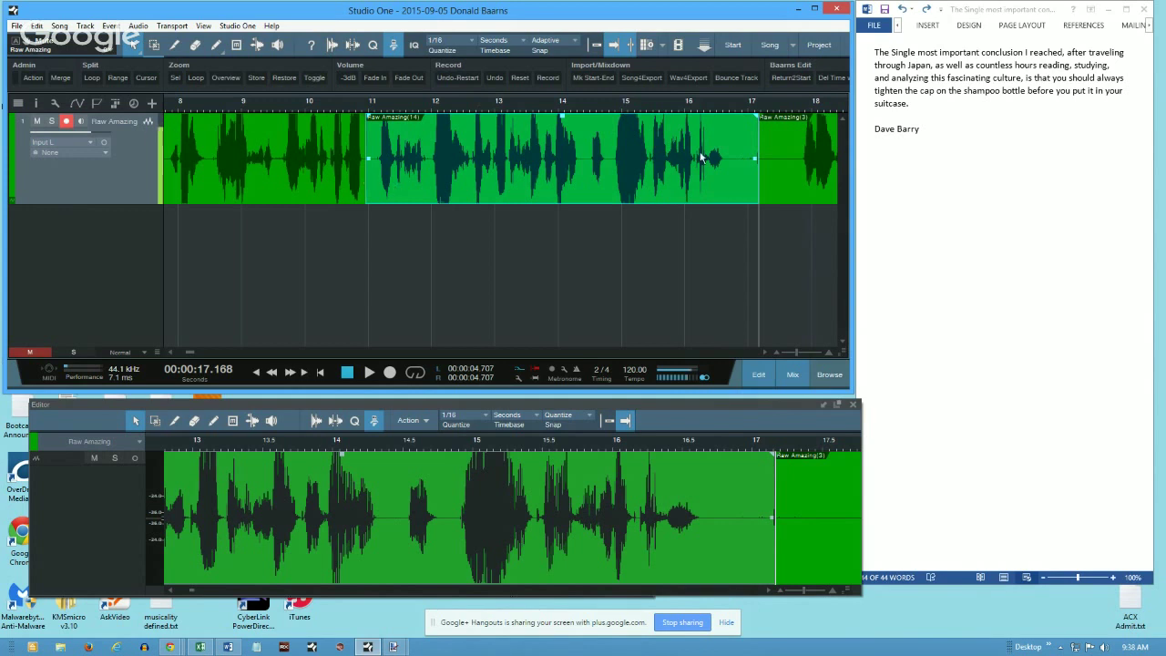
Step: Place the cursor at 14.369 seconds, record a replacement take with preroll, and stop at 17.112 seconds
click(583, 110)
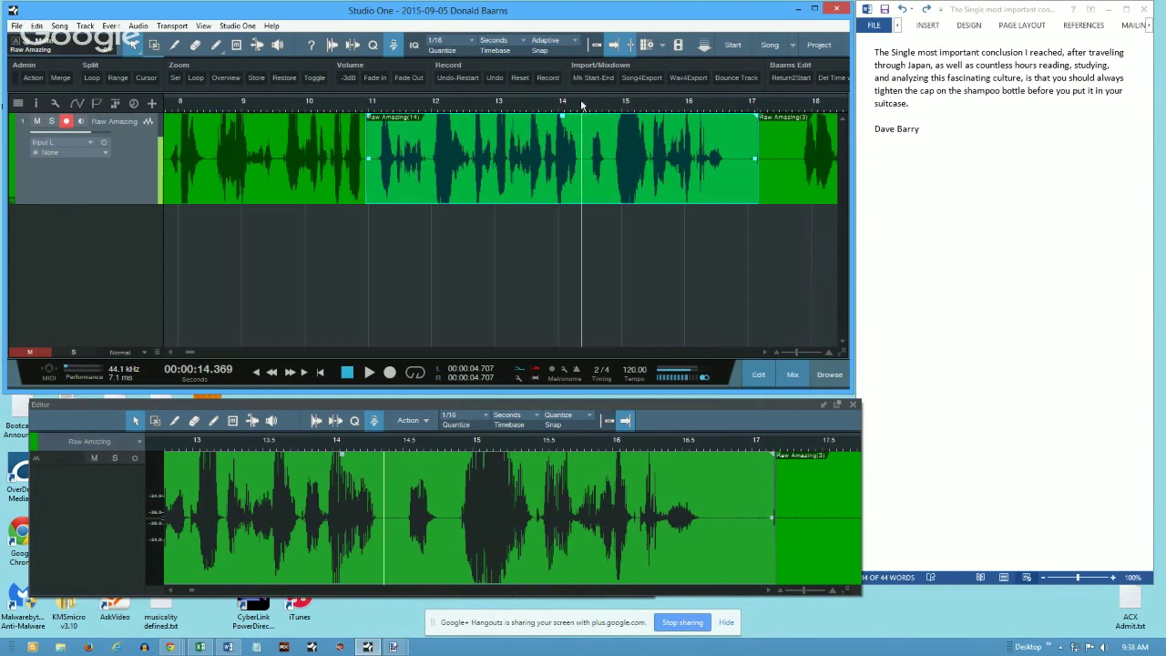
key(space)
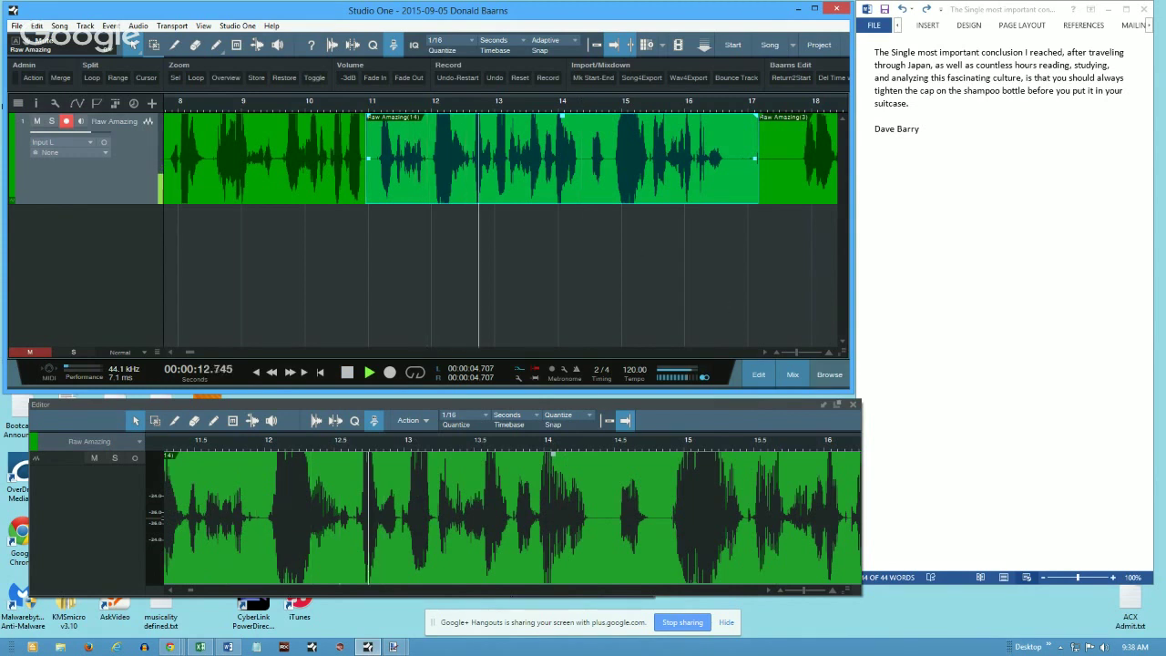
key(KP_Multiply)
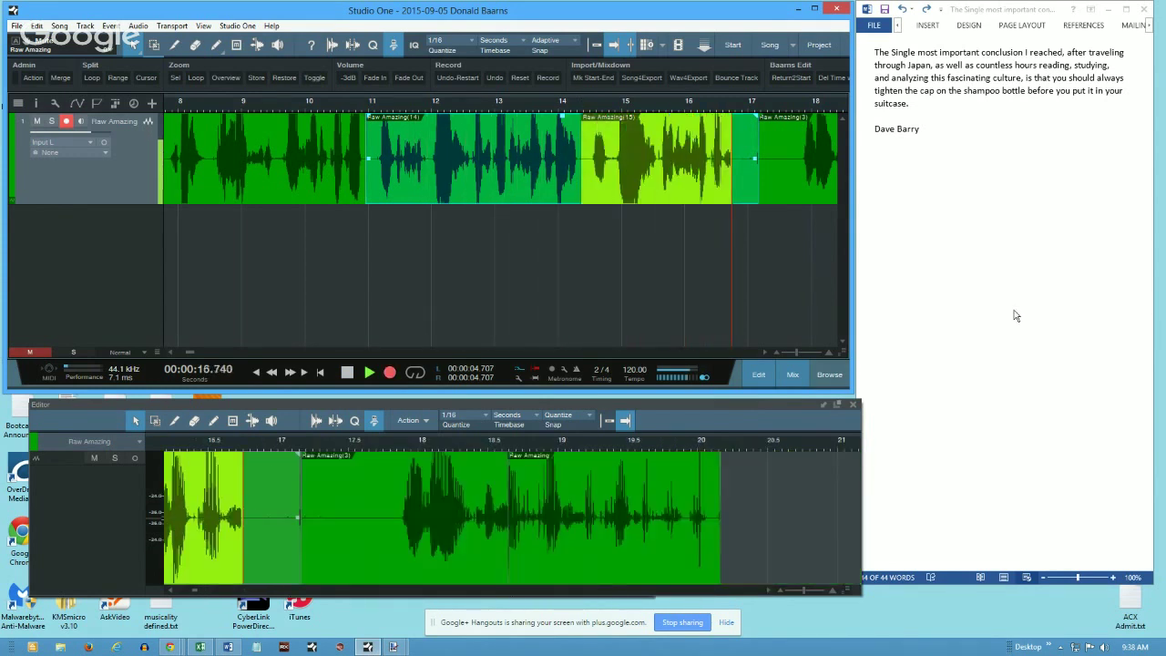
key(space)
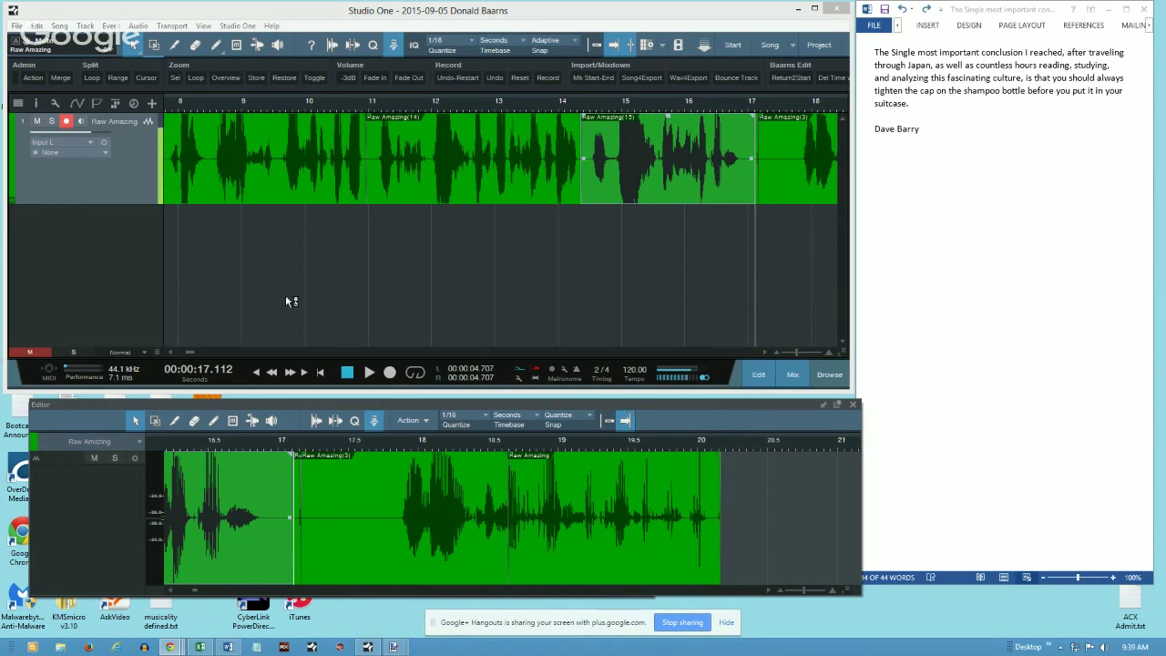
Step: Adjust the arrangement's zoom to show the passage from about 9 to 16 seconds
click(574, 121)
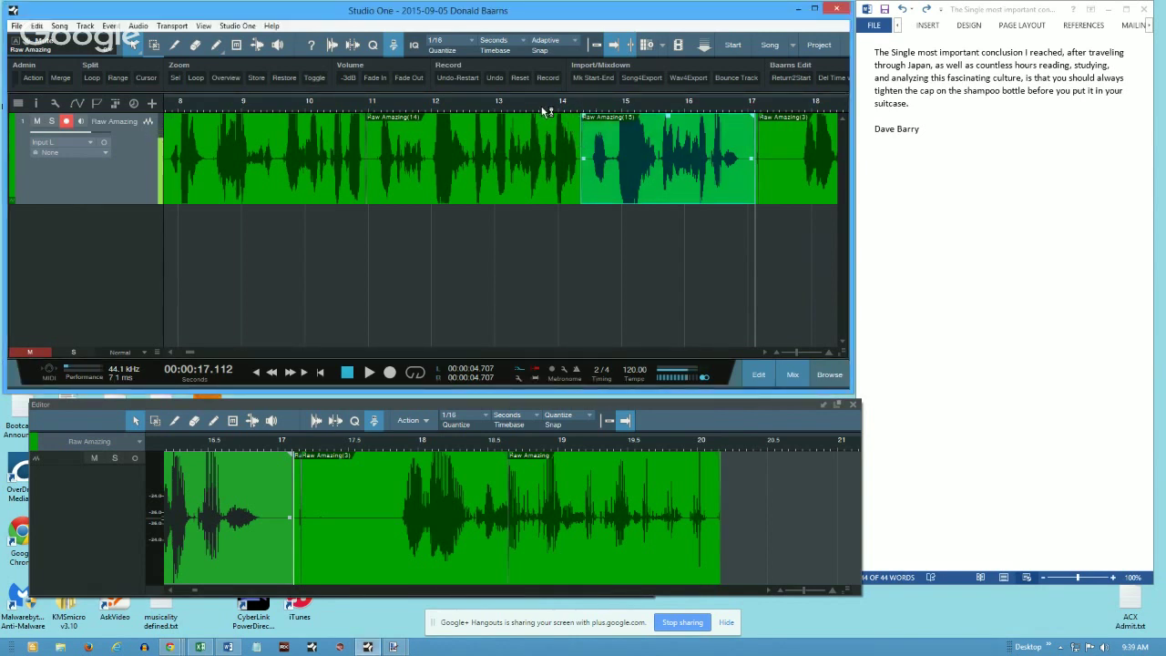
mouse_move(556, 108)
mouse_down()
mouse_move(557, 161)
mouse_move(552, 104)
mouse_up()
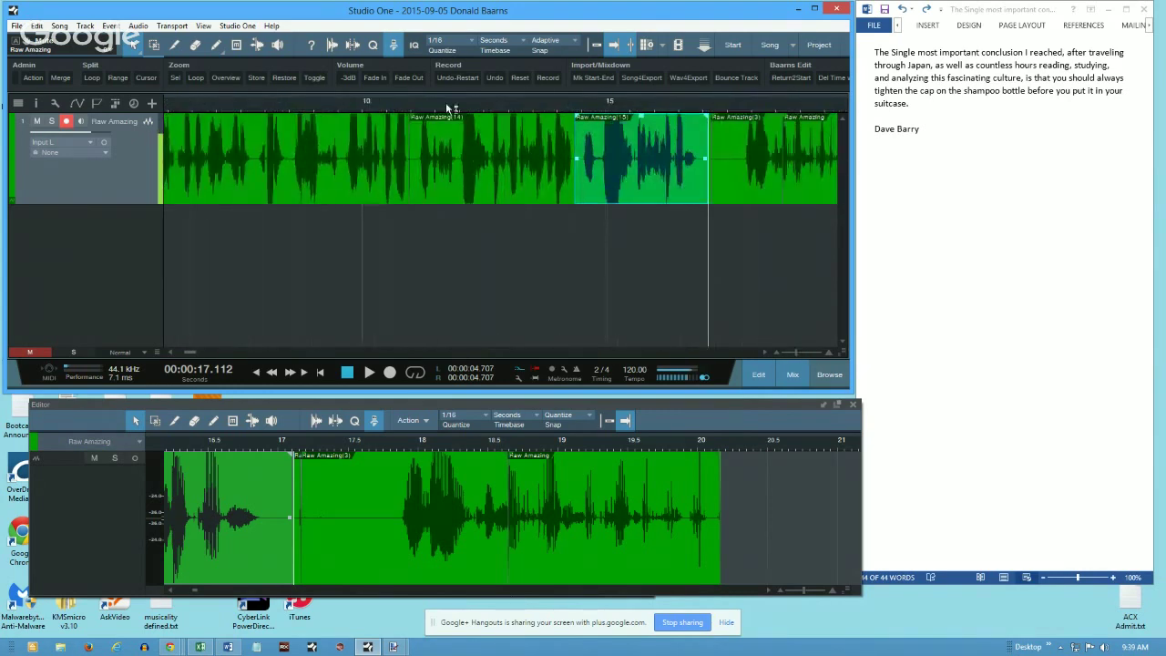
drag(471, 108, 474, 119)
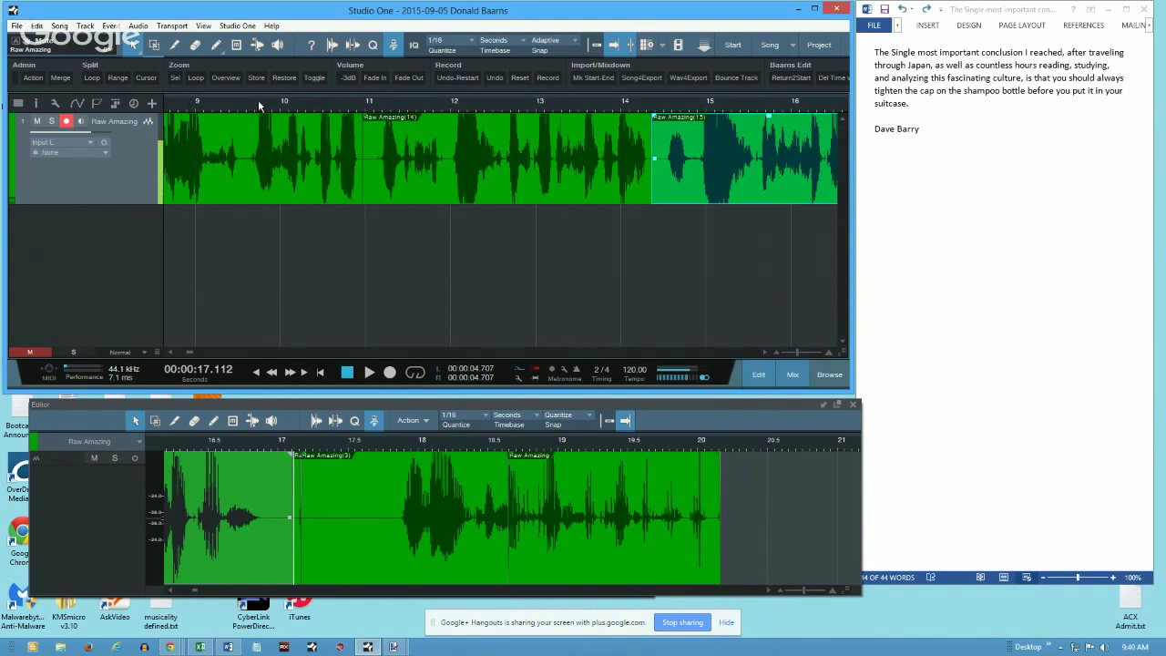
Step: Compare incremental and continuous horizontal zooming in the arrangement, ranging from a close view of Raw Amazing(14) to the whole recording
drag(259, 106, 267, 114)
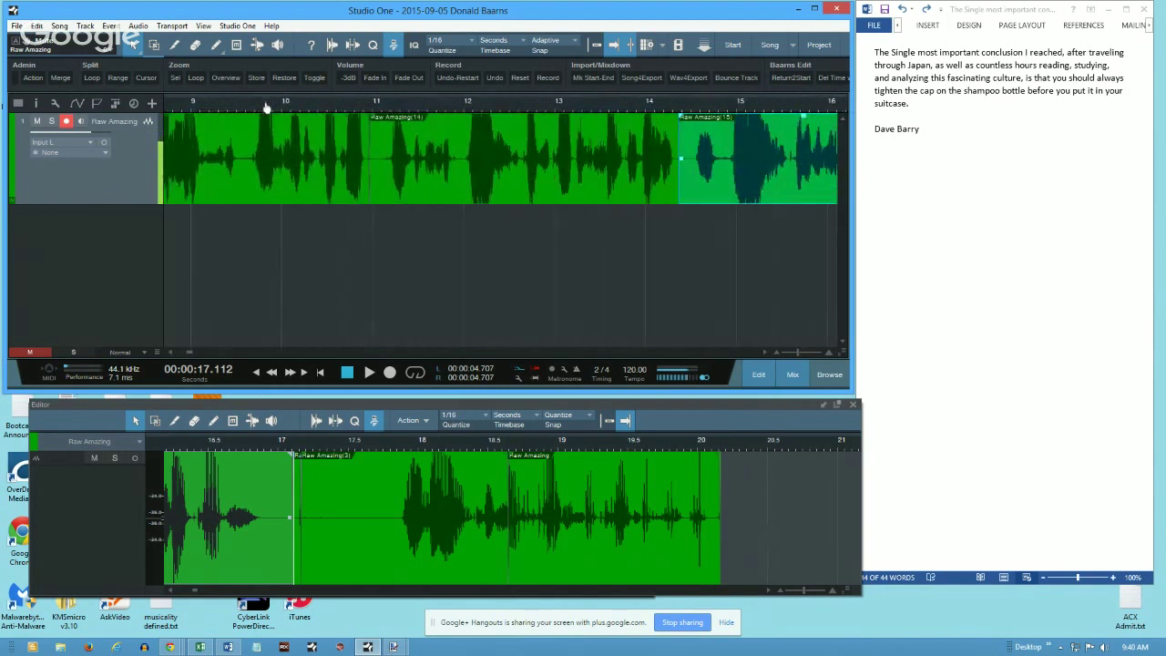
click(827, 352)
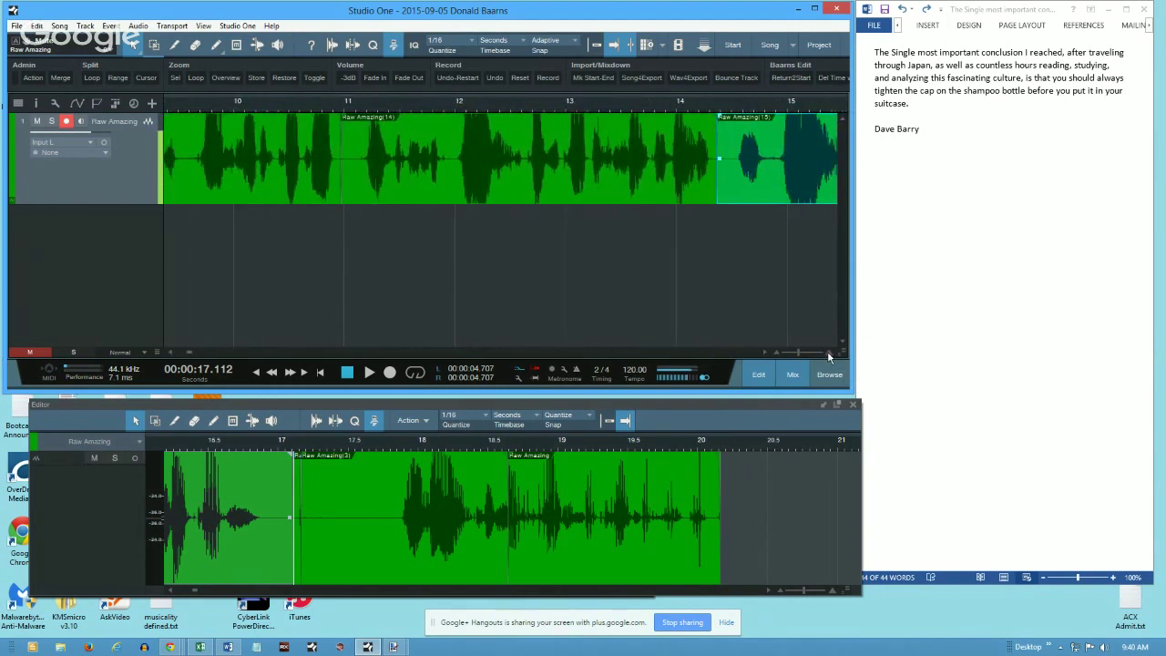
click(827, 352)
click(777, 354)
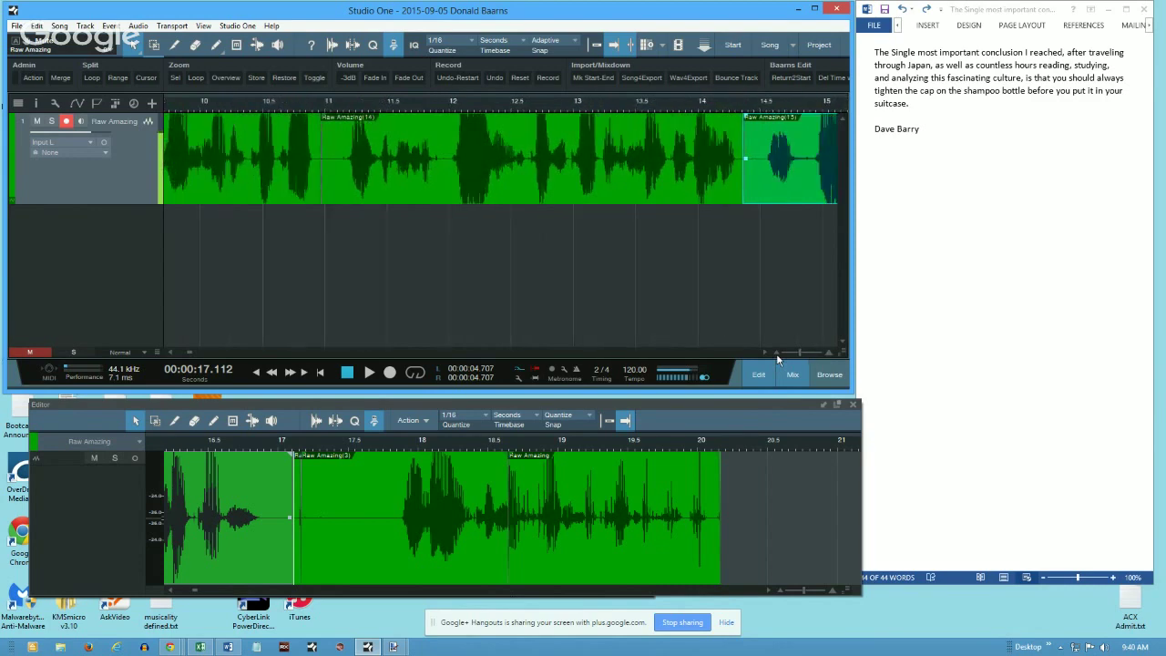
click(776, 354)
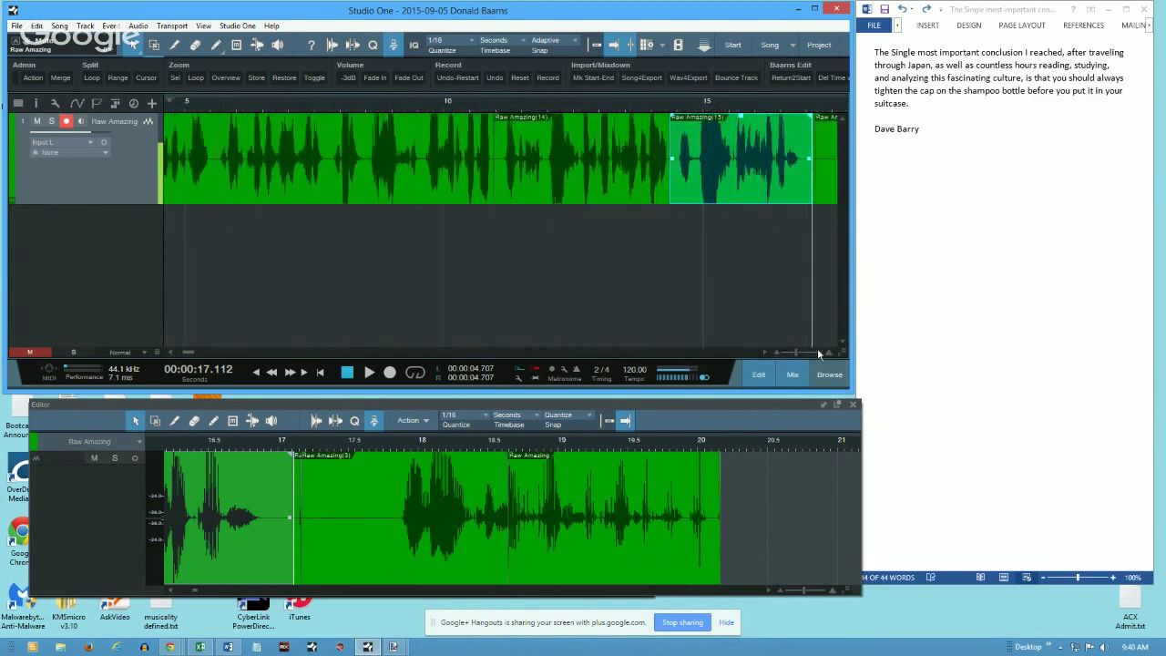
drag(797, 355, 795, 361)
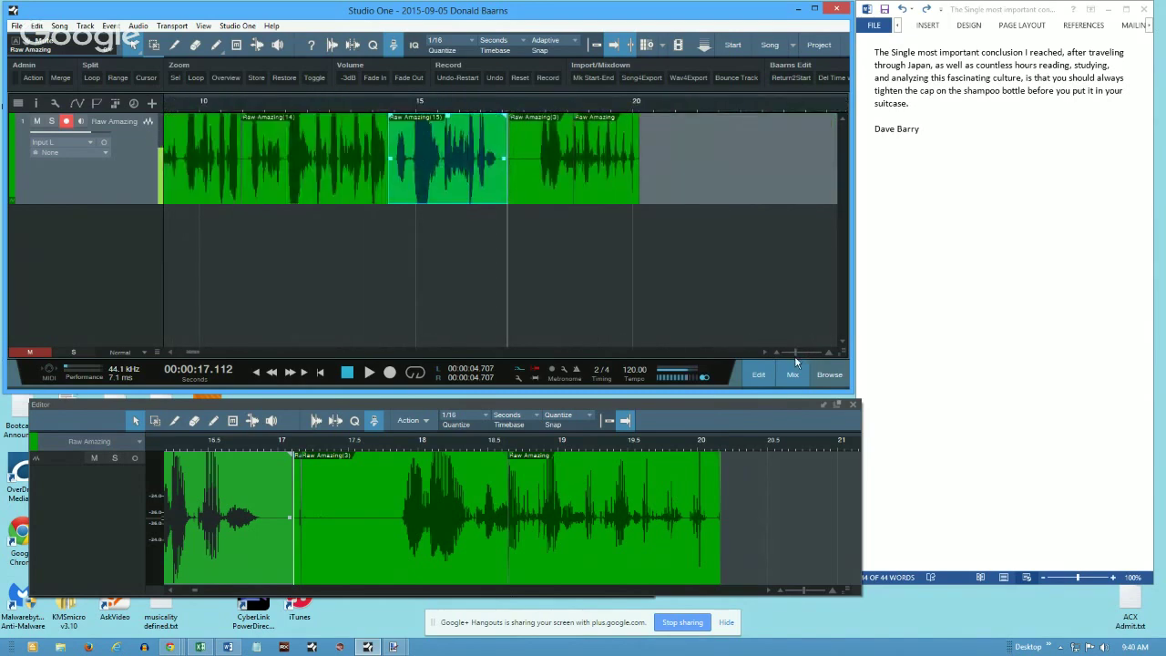
mouse_move(796, 355)
mouse_down()
mouse_move(806, 352)
mouse_move(794, 356)
mouse_up()
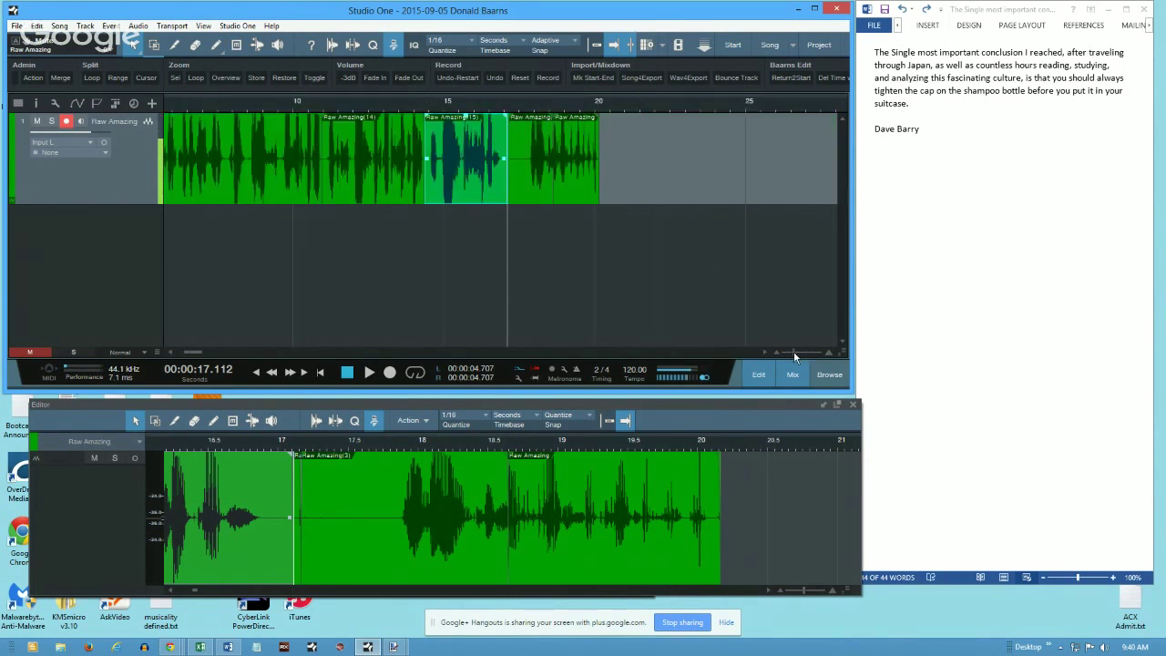
click(829, 354)
click(829, 354)
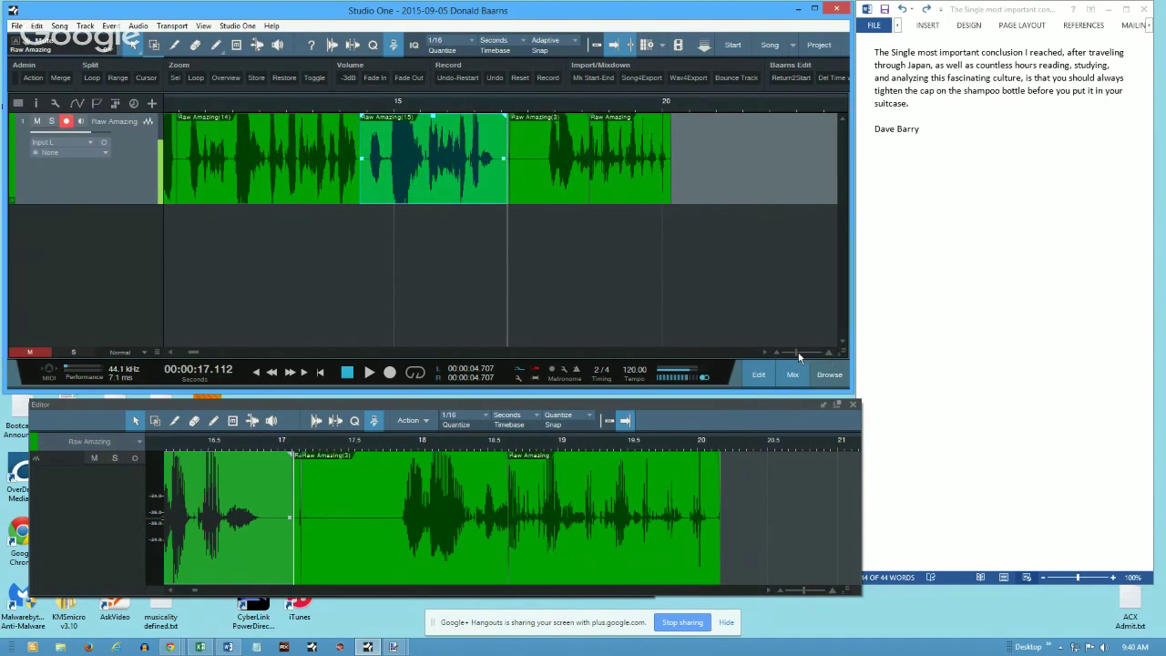
drag(796, 355, 789, 352)
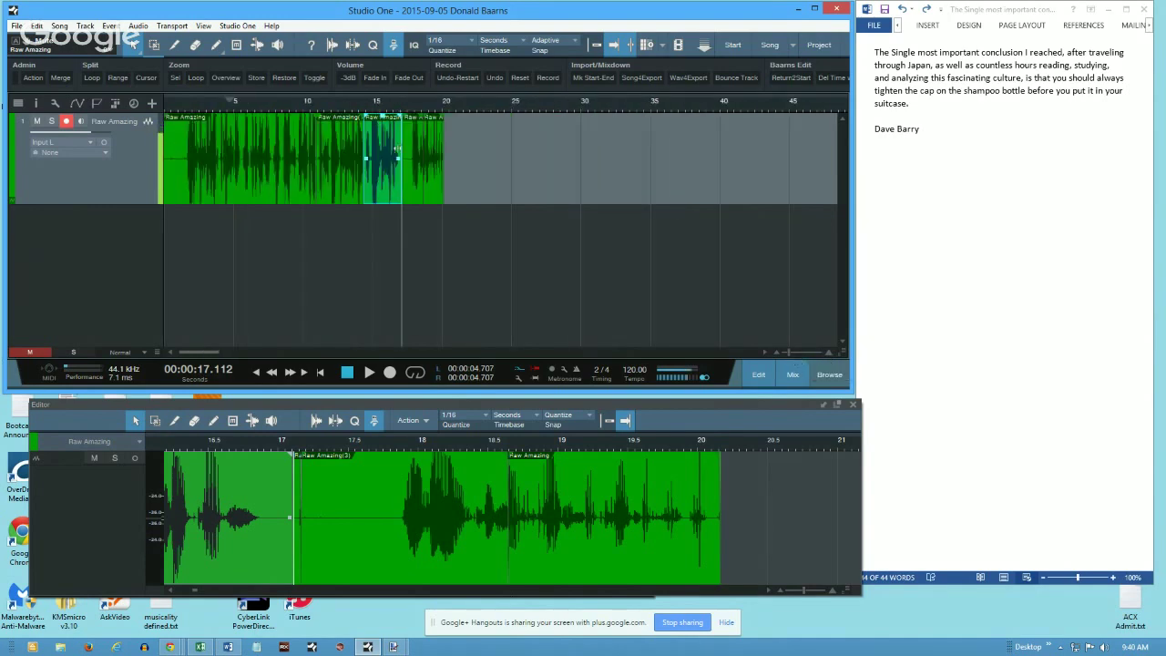
Step: Inspect the takes between about 10 and 20 seconds at different magnifications, centring the zoom on the passage of interest
scroll(331, 116, up, 4)
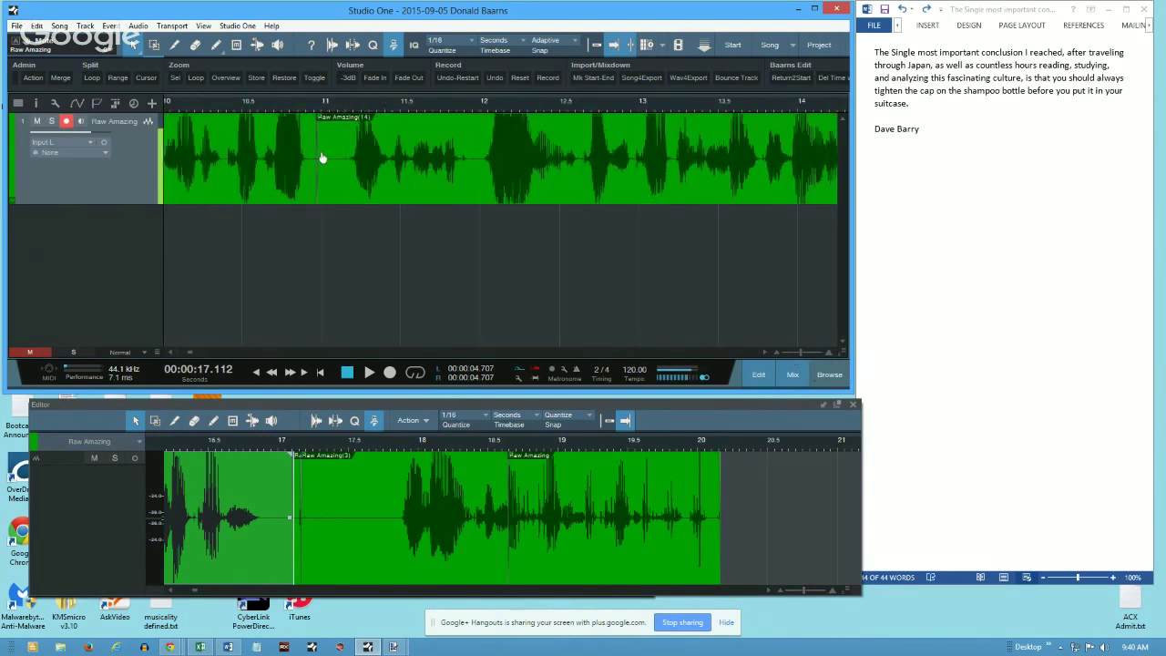
scroll(326, 118, down, 2)
scroll(325, 119, up, 4)
scroll(323, 126, down, 3)
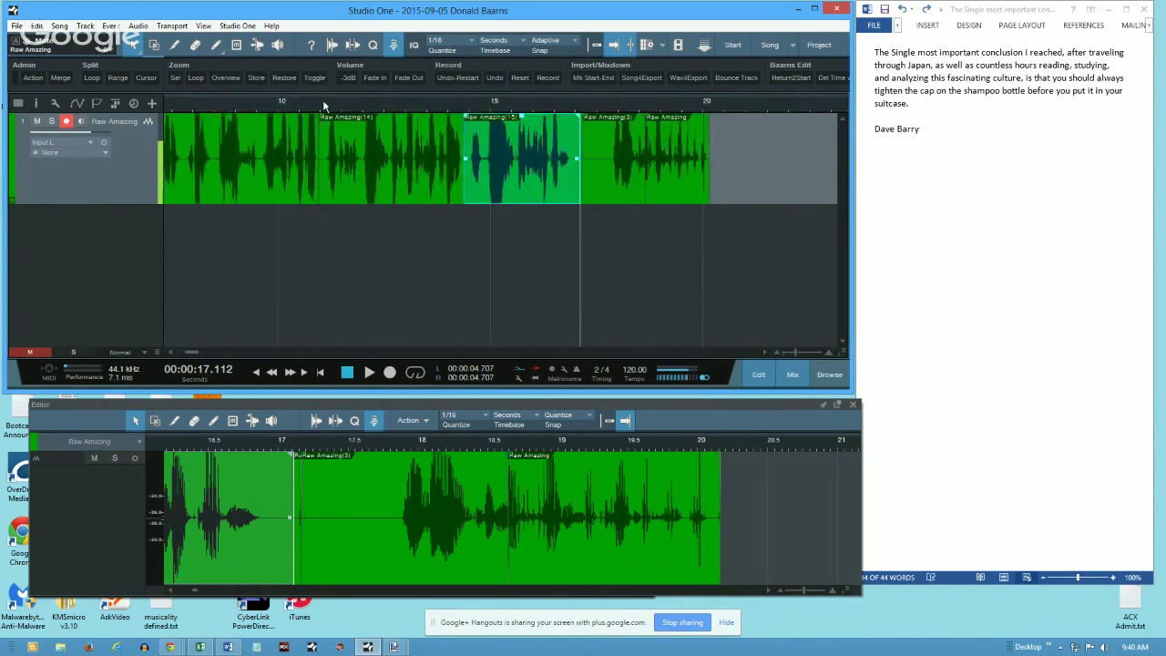
scroll(709, 104, down, 3)
scroll(700, 100, up, 3)
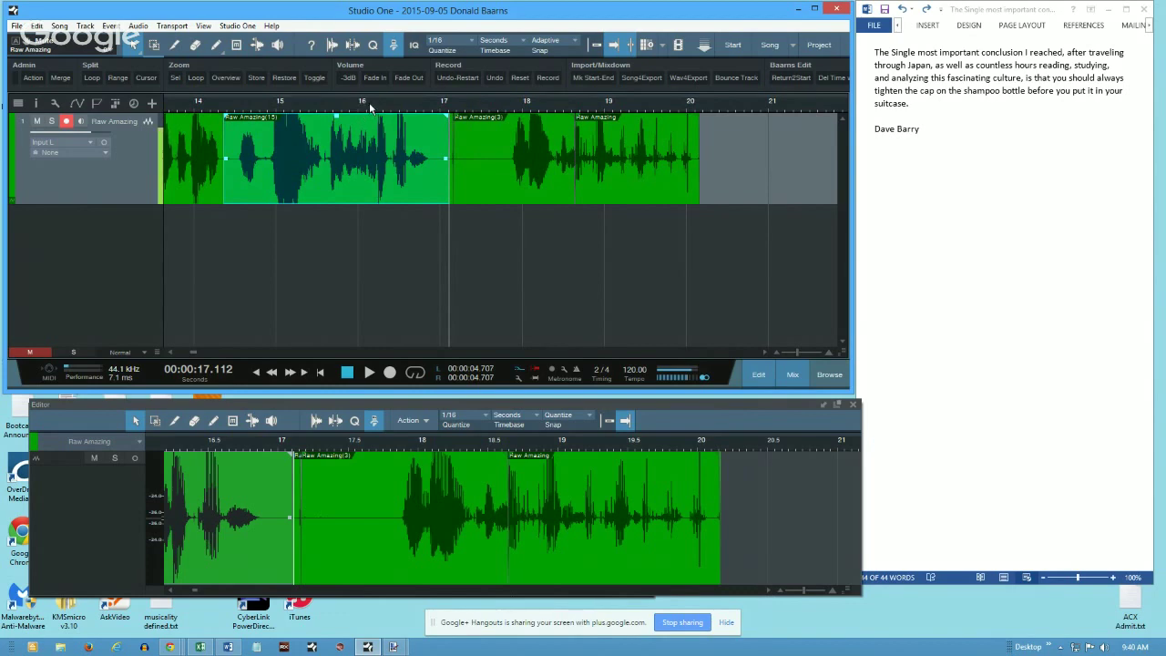
mouse_move(361, 102)
mouse_down()
mouse_move(365, 149)
mouse_move(361, 80)
mouse_up()
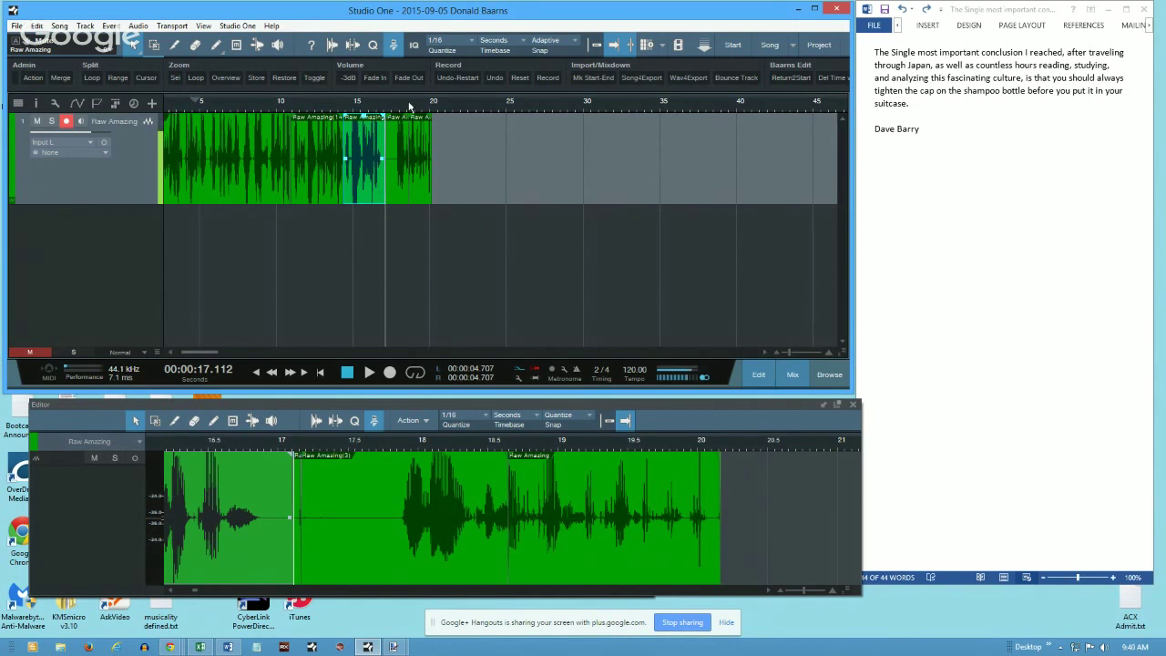
scroll(409, 174, up, 5)
scroll(410, 173, down, 3)
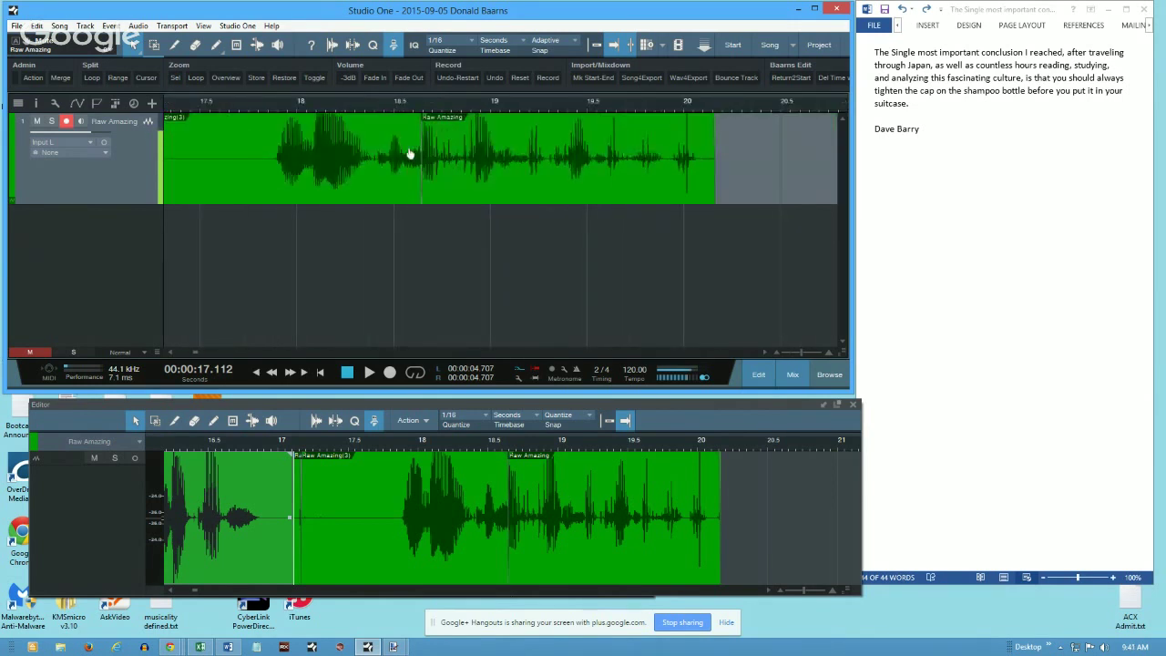
Step: Go back to the start of the song and examine the waveform of the opening words between about 1 and 4.5 seconds
drag(195, 353, 171, 353)
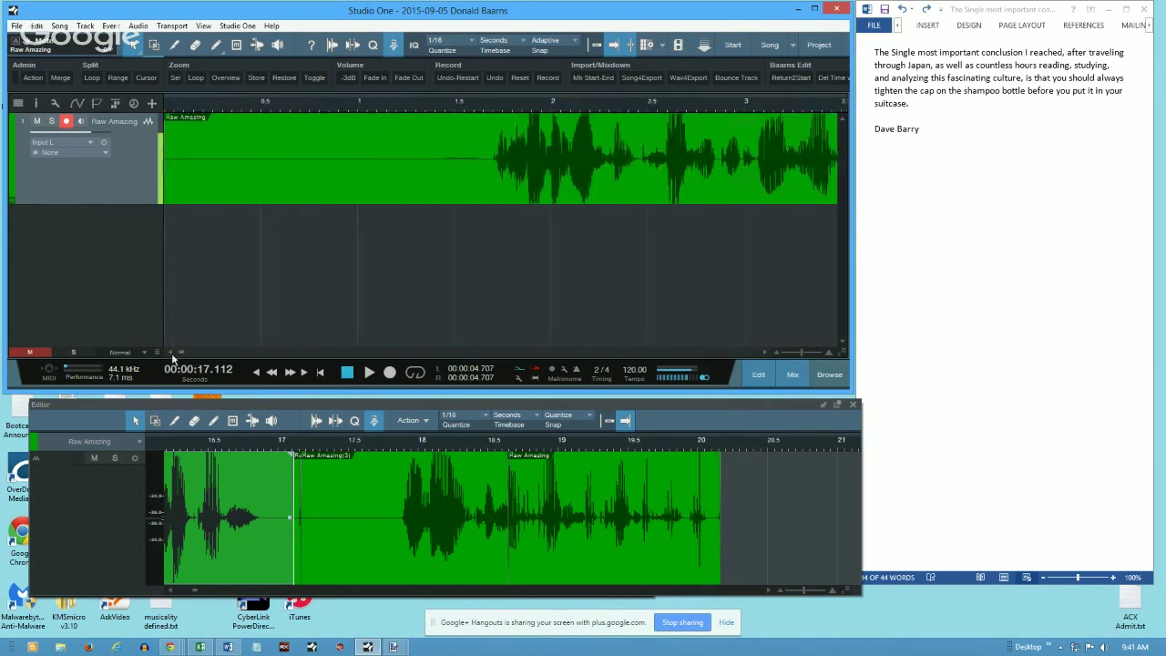
click(284, 77)
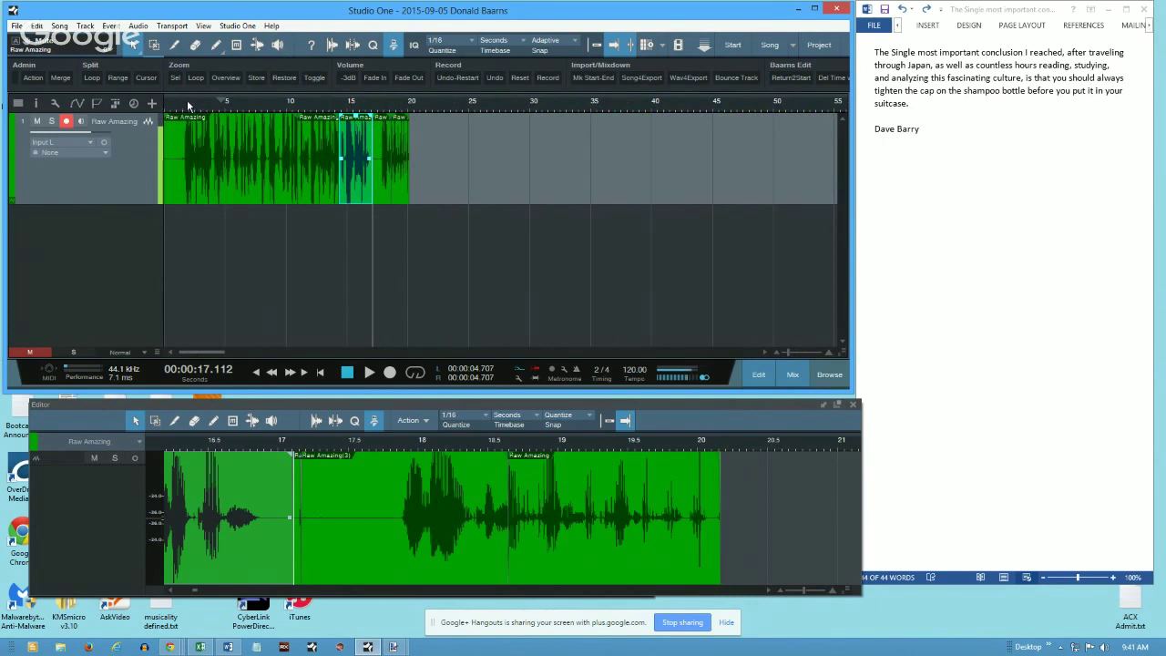
drag(186, 100, 191, 161)
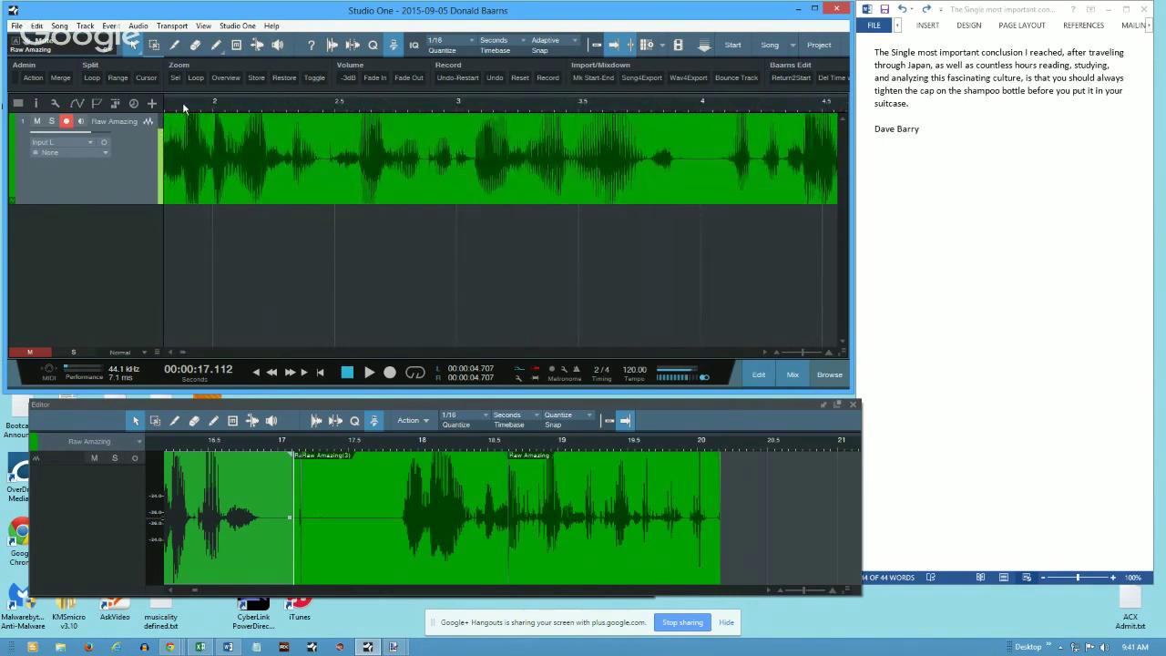
drag(185, 104, 451, 110)
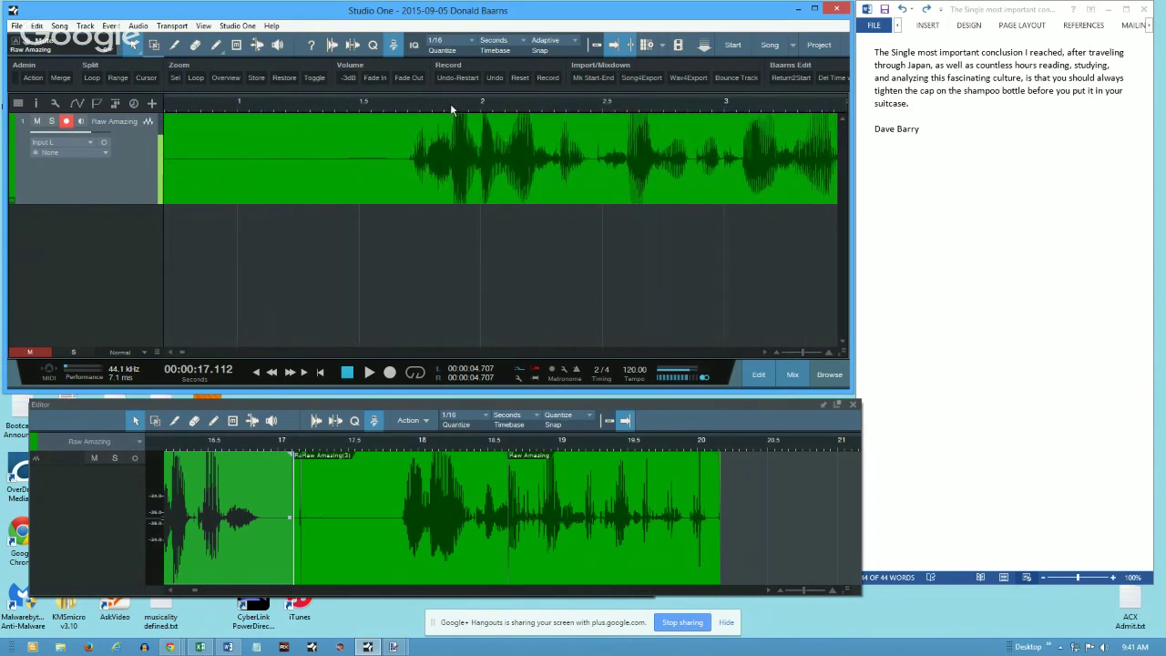
Step: Zoom the arrangement out to a timeline of more than three minutes, and back in to the takes up to 20 seconds
scroll(451, 106, down, 1)
scroll(450, 107, down, 6)
scroll(450, 107, down, 4)
scroll(450, 107, up, 6)
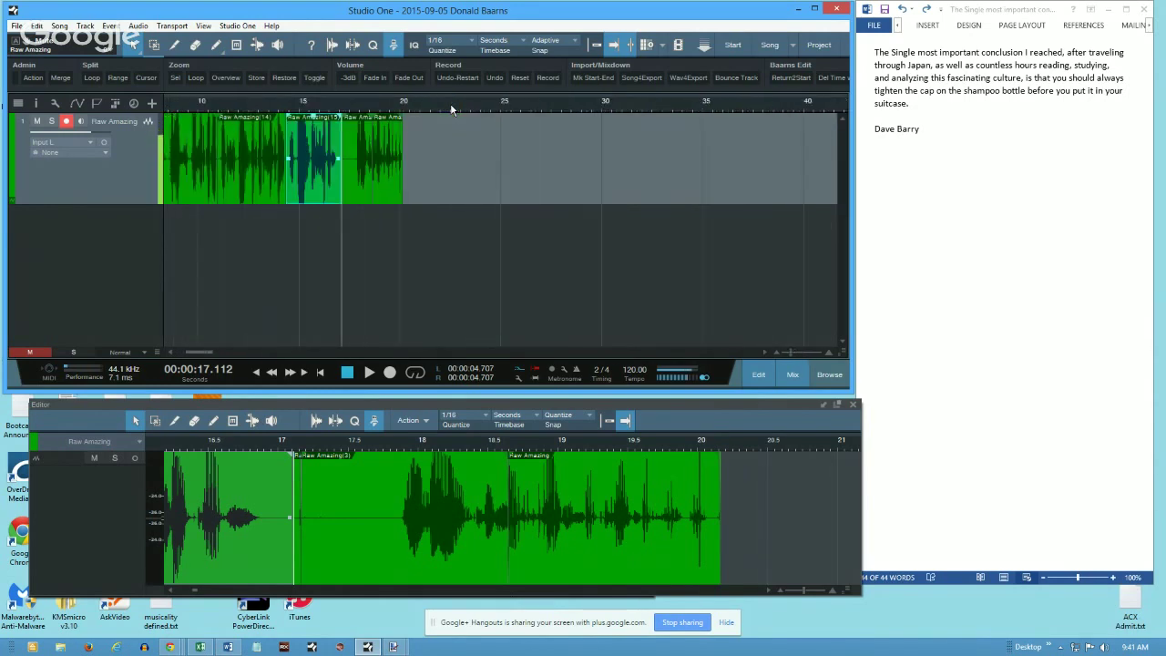
scroll(451, 107, down, 5)
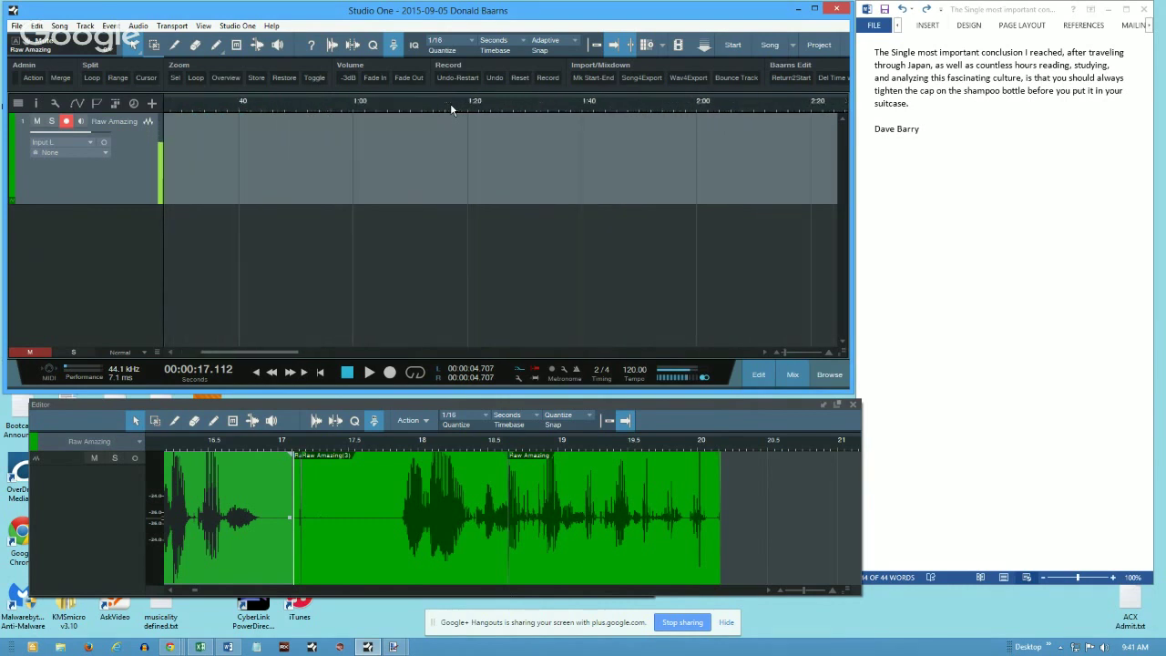
scroll(450, 108, down, 3)
scroll(450, 108, up, 2)
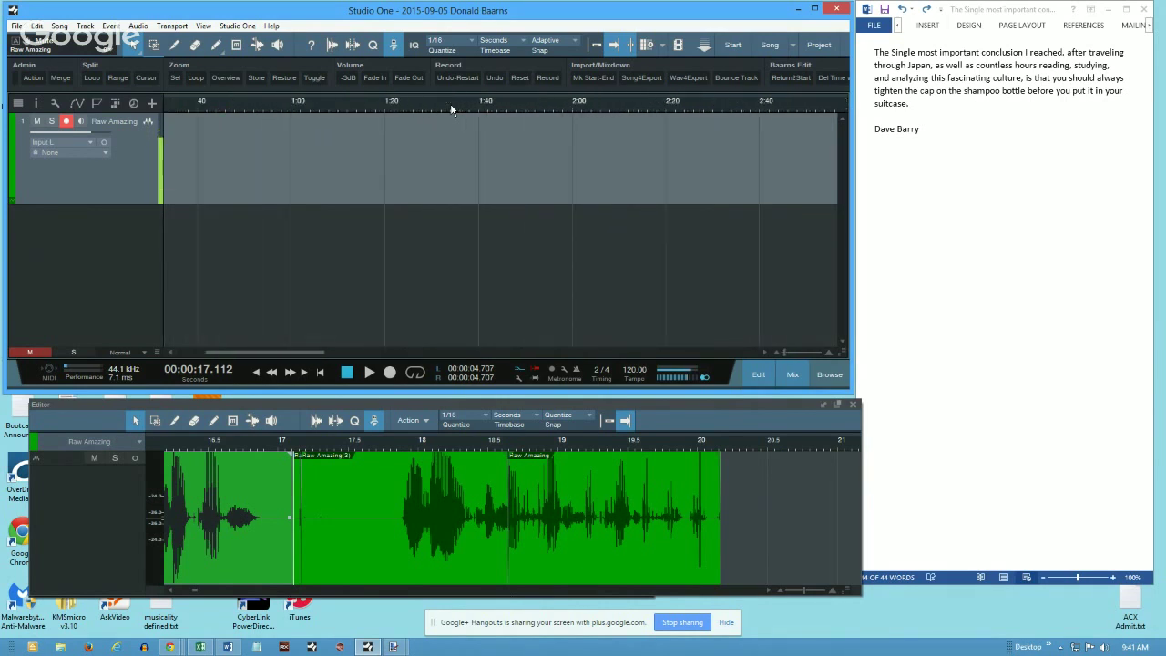
scroll(450, 108, down, 3)
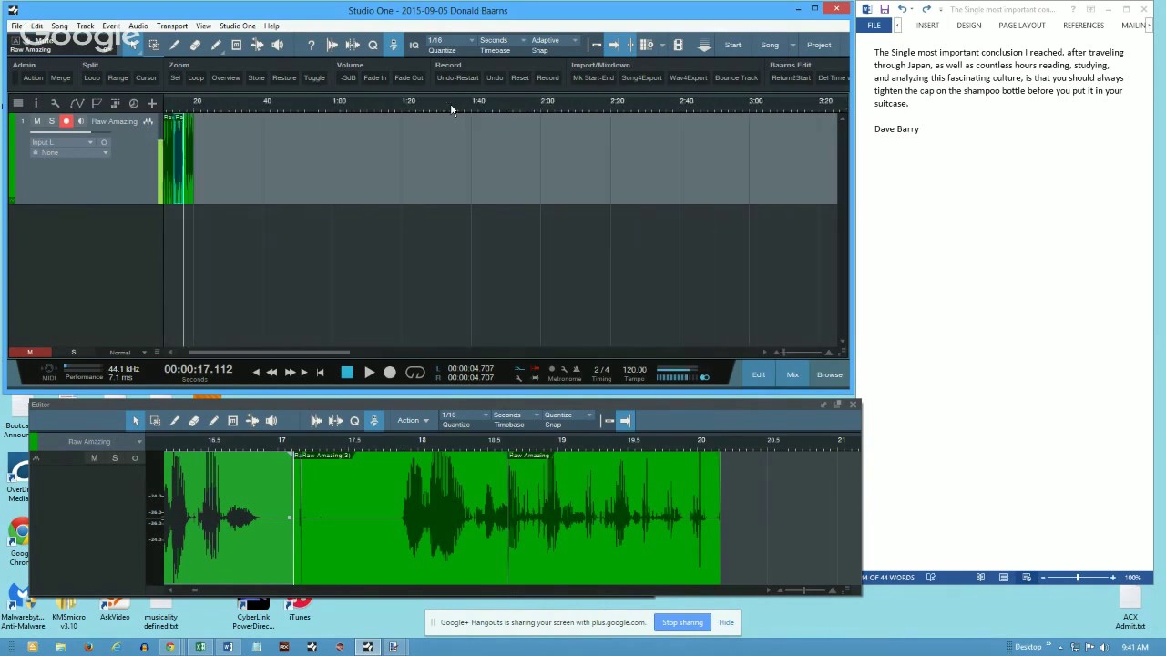
scroll(172, 123, up, 2)
scroll(172, 122, up, 4)
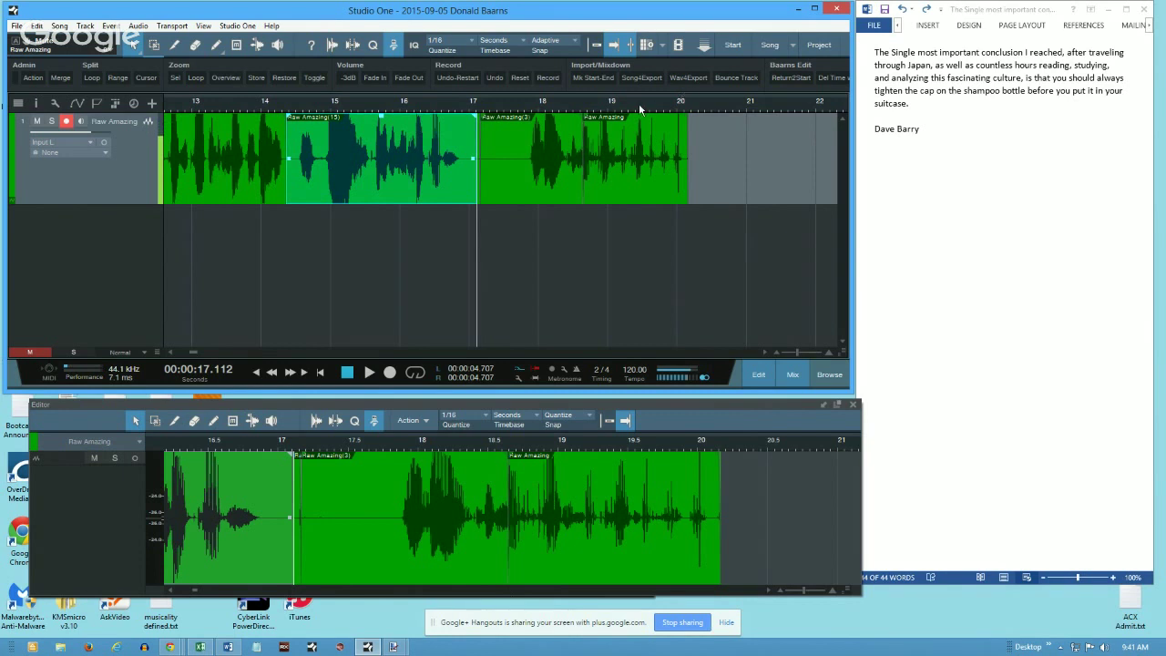
scroll(640, 110, down, 1)
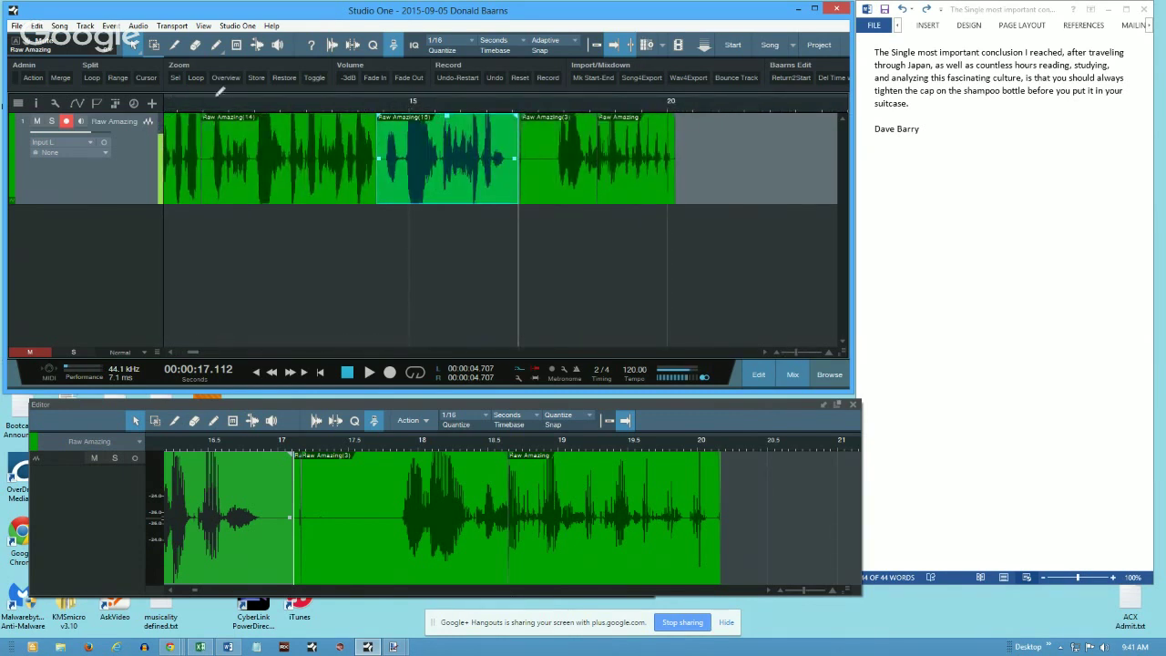
Step: Examine the speech onset just before 15 seconds in Raw Amazing(15) up close, and return to a view of the surrounding takes
drag(407, 108, 409, 190)
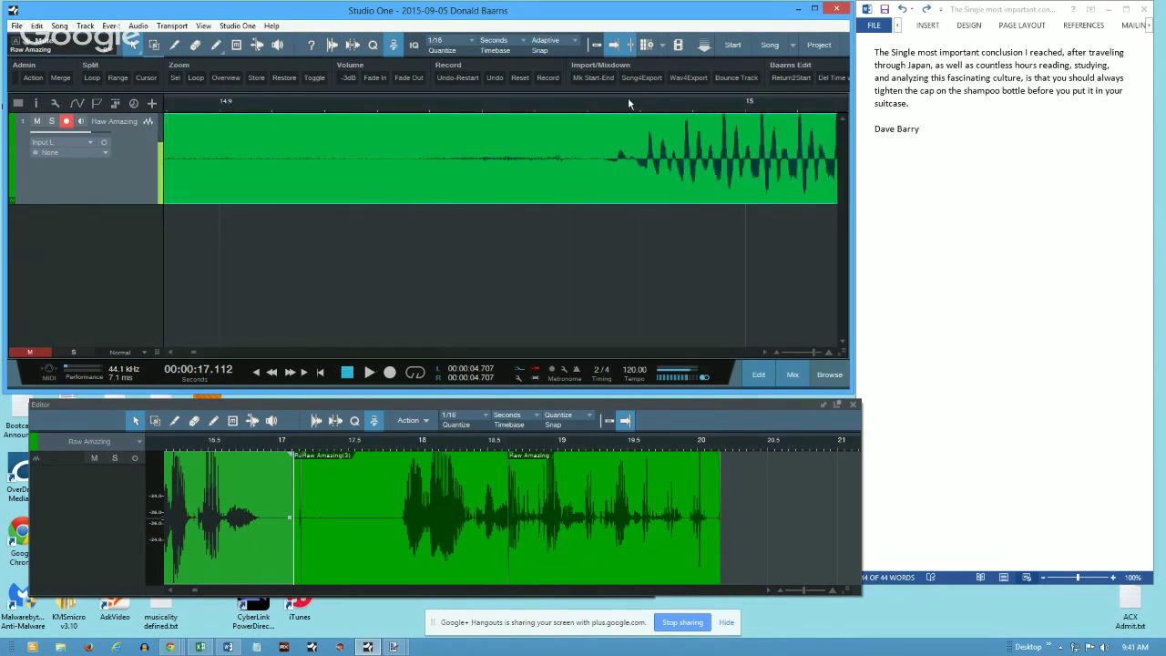
drag(597, 108, 576, 18)
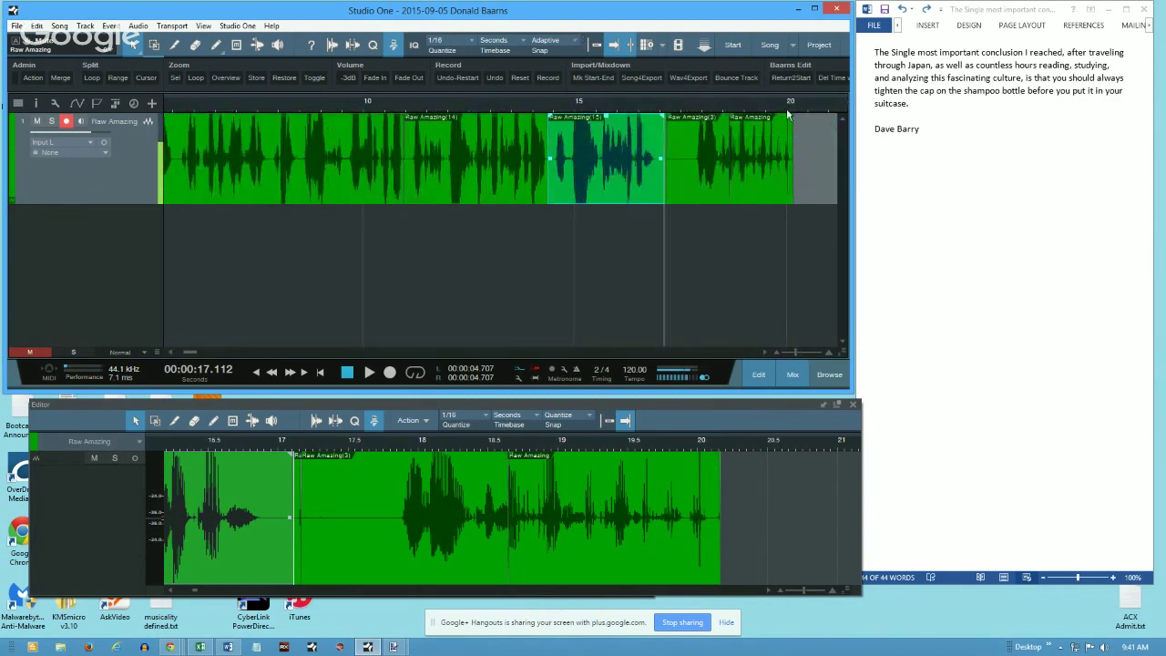
drag(789, 106, 760, 108)
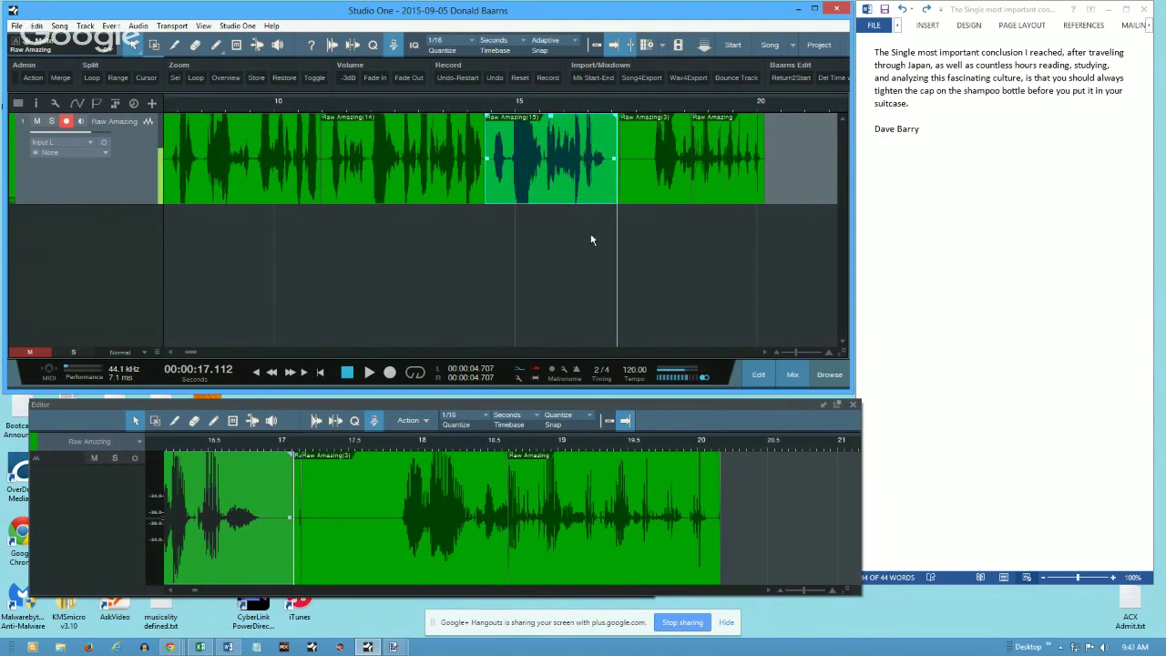
Step: Place the cursor at 10.906 seconds, in the silence just before Raw Amazing(14), and show the passage from about 8 to 18 seconds
drag(329, 107, 389, 130)
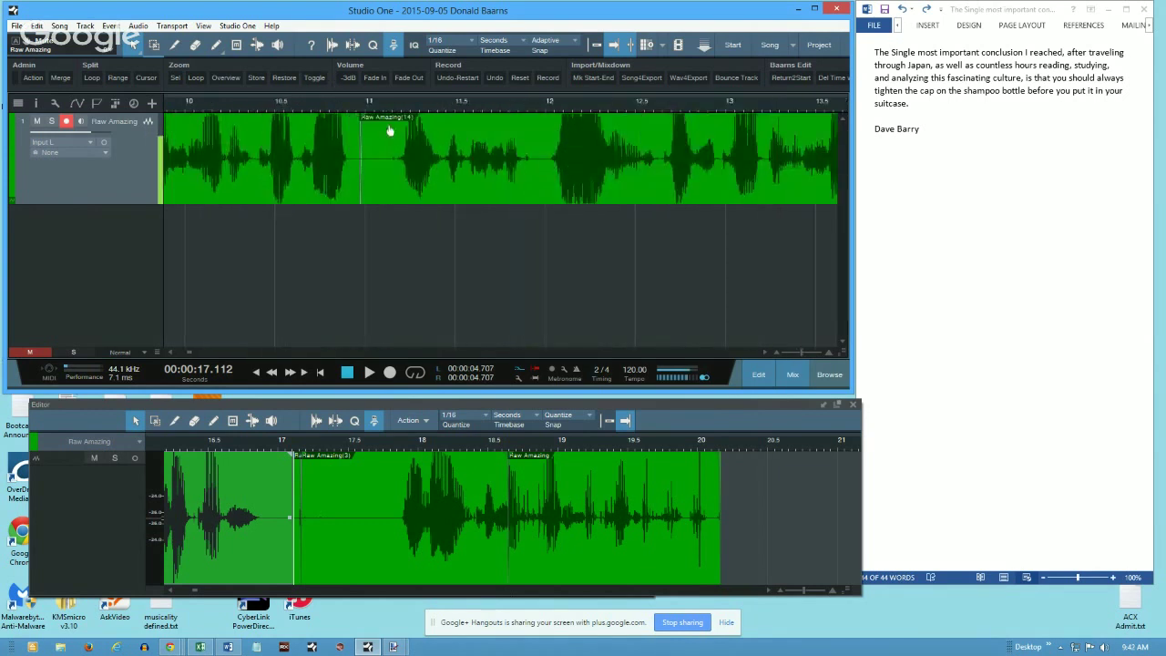
click(348, 102)
drag(349, 98, 362, 125)
click(364, 107)
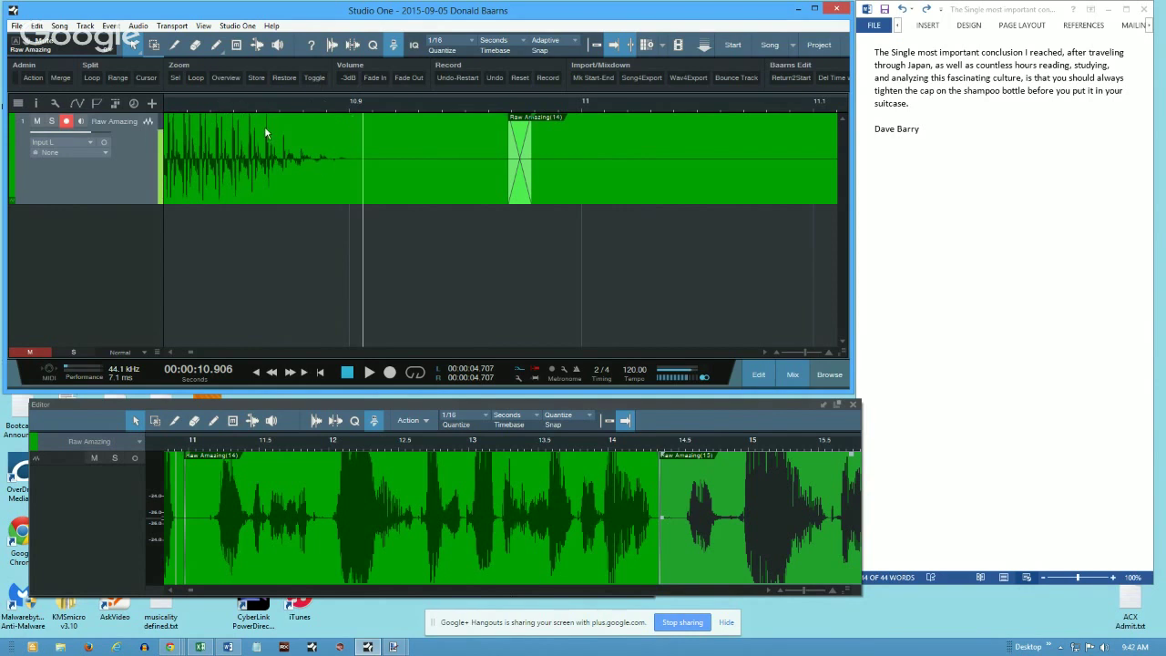
click(358, 45)
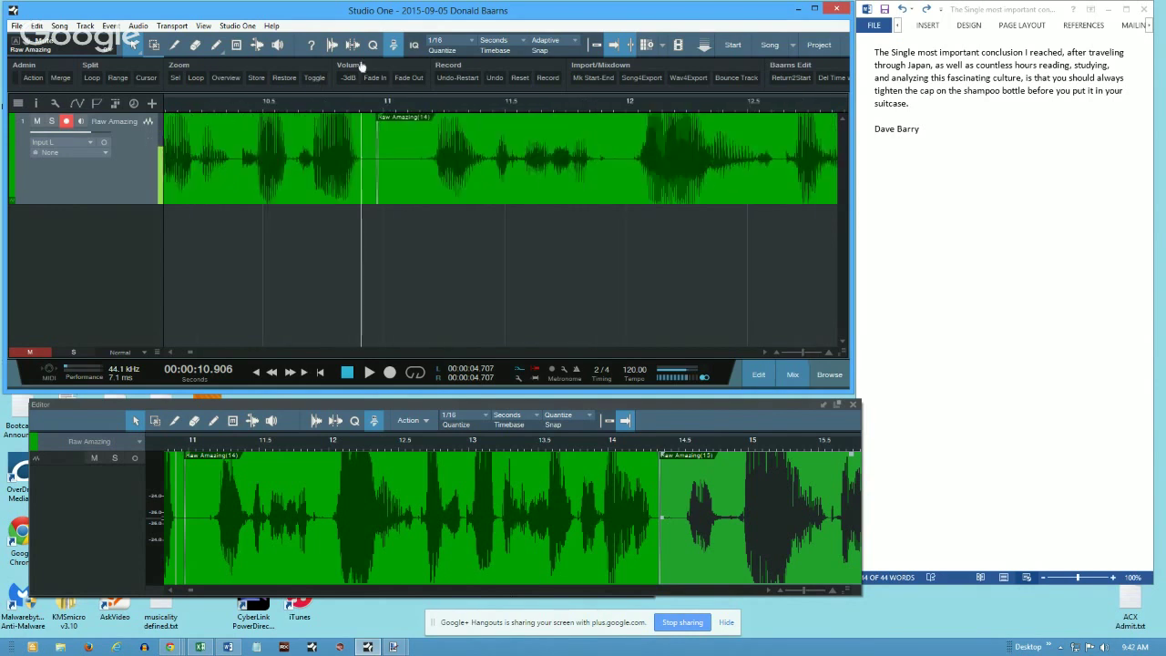
click(358, 45)
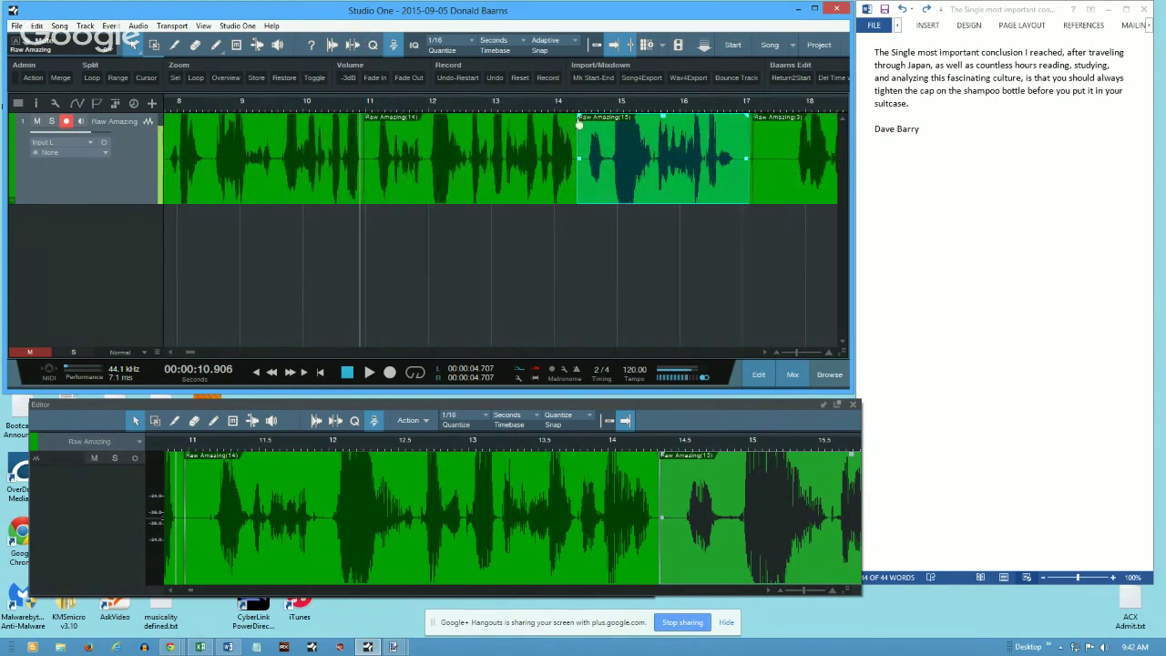
Step: Examine the edit point between events Raw Amazing(14) and Raw Amazing(15) up close, placing the playback cursor at several spots around 14.3 s
click(573, 106)
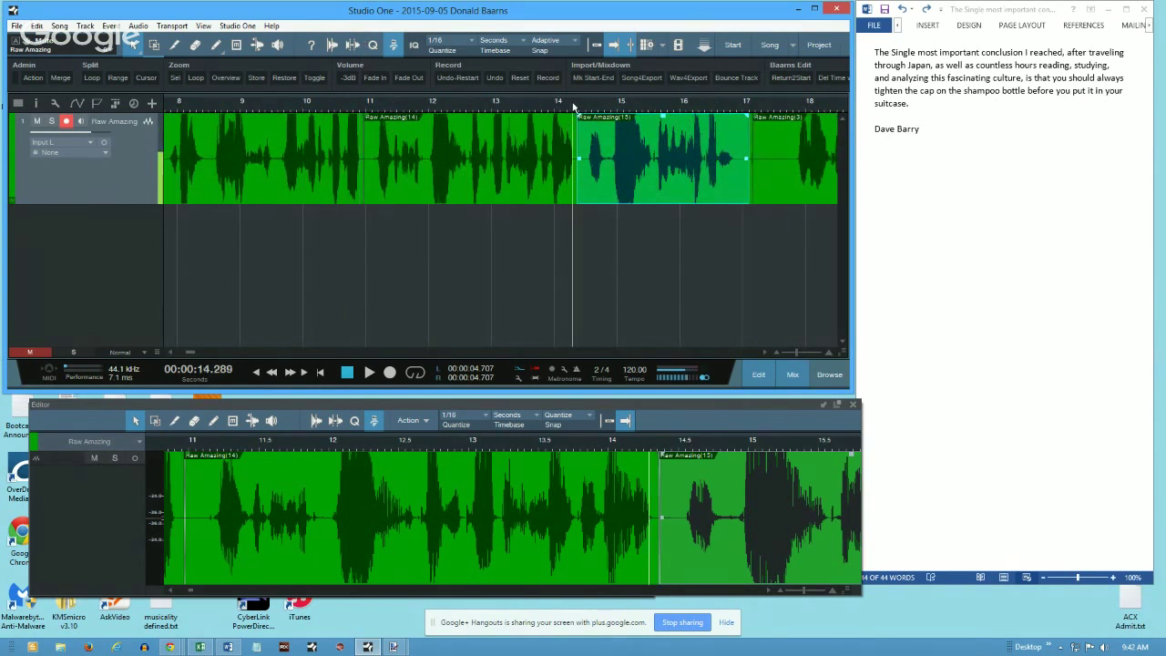
click(575, 108)
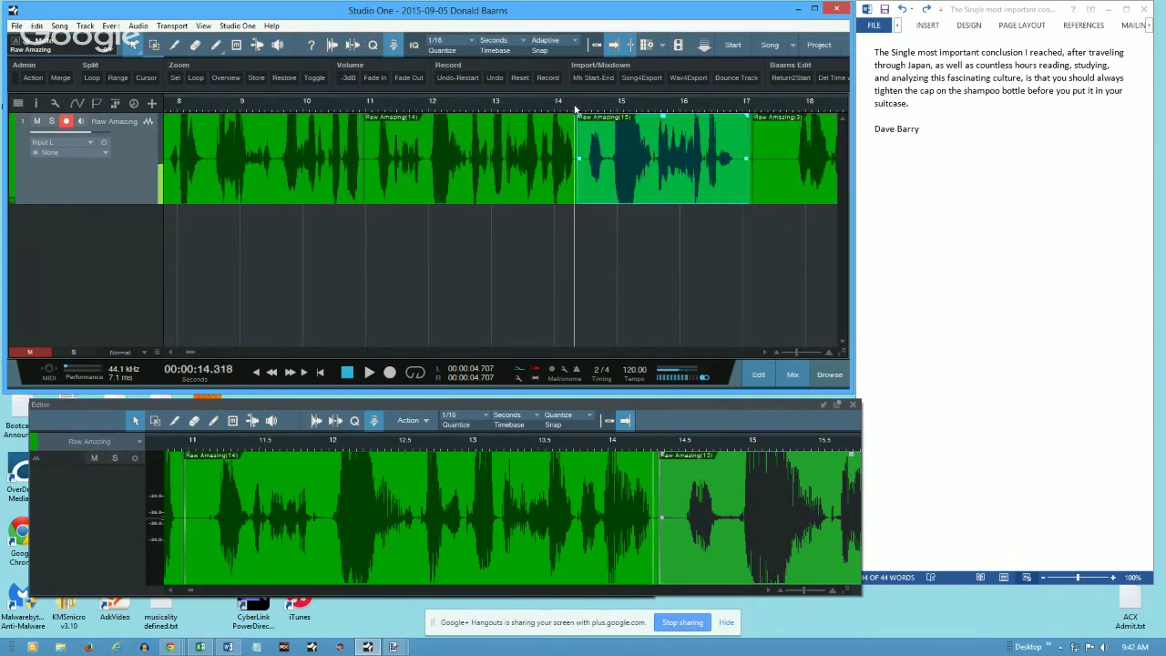
drag(575, 112, 575, 143)
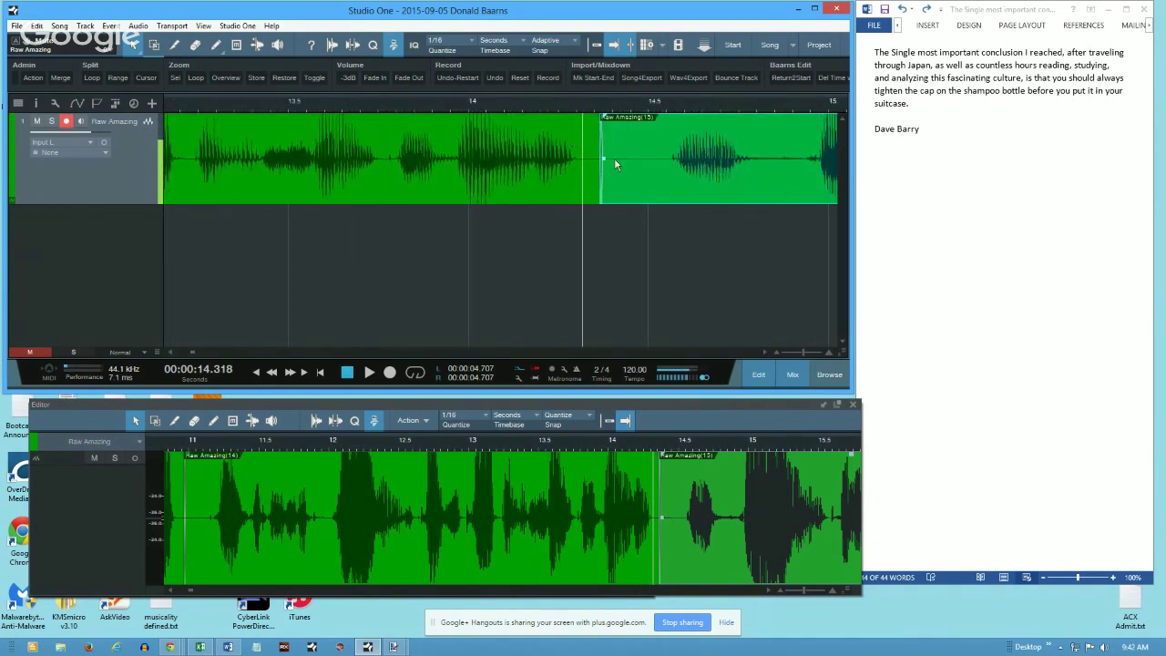
click(538, 105)
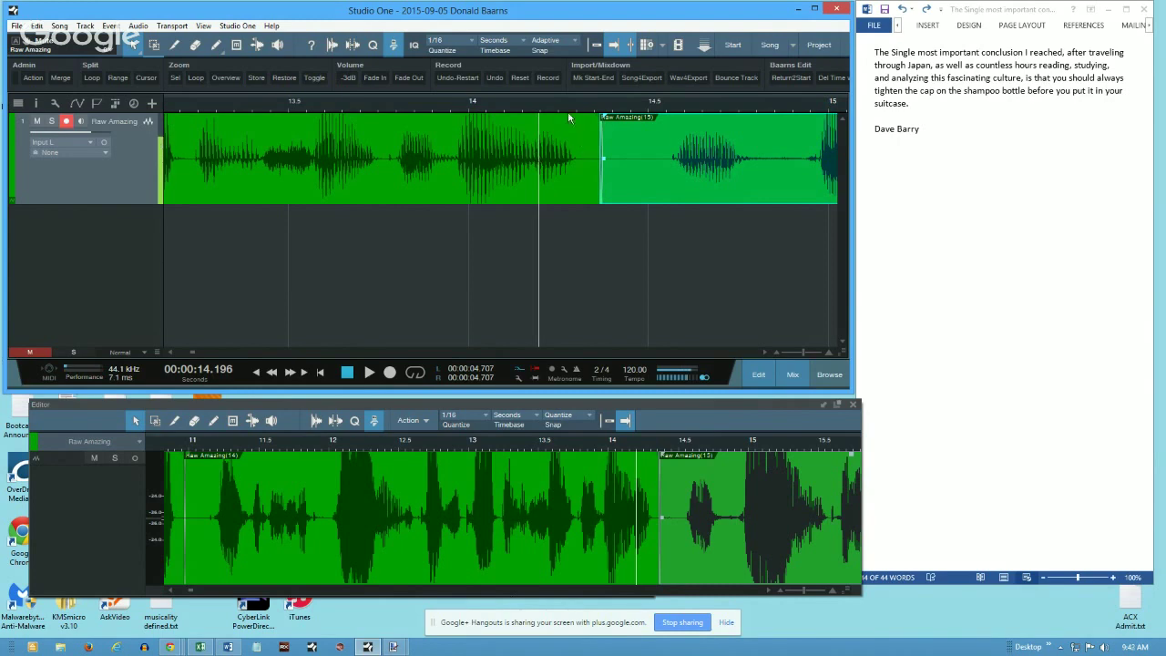
scroll(589, 108, up, 2)
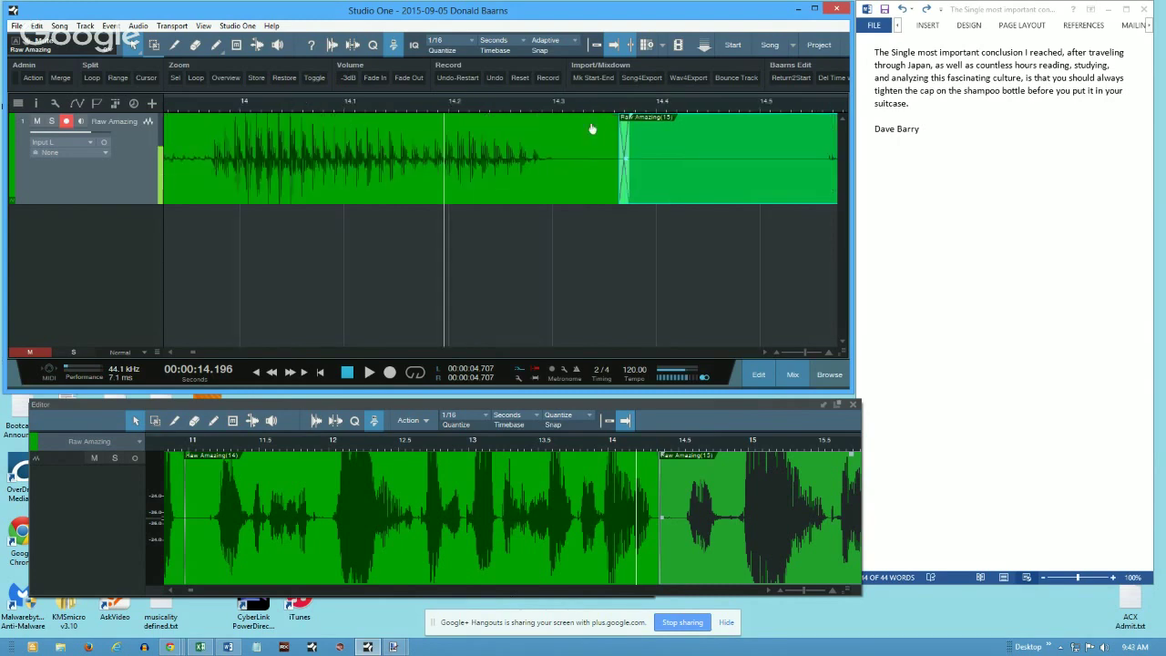
scroll(583, 107, down, 2)
scroll(583, 108, up, 2)
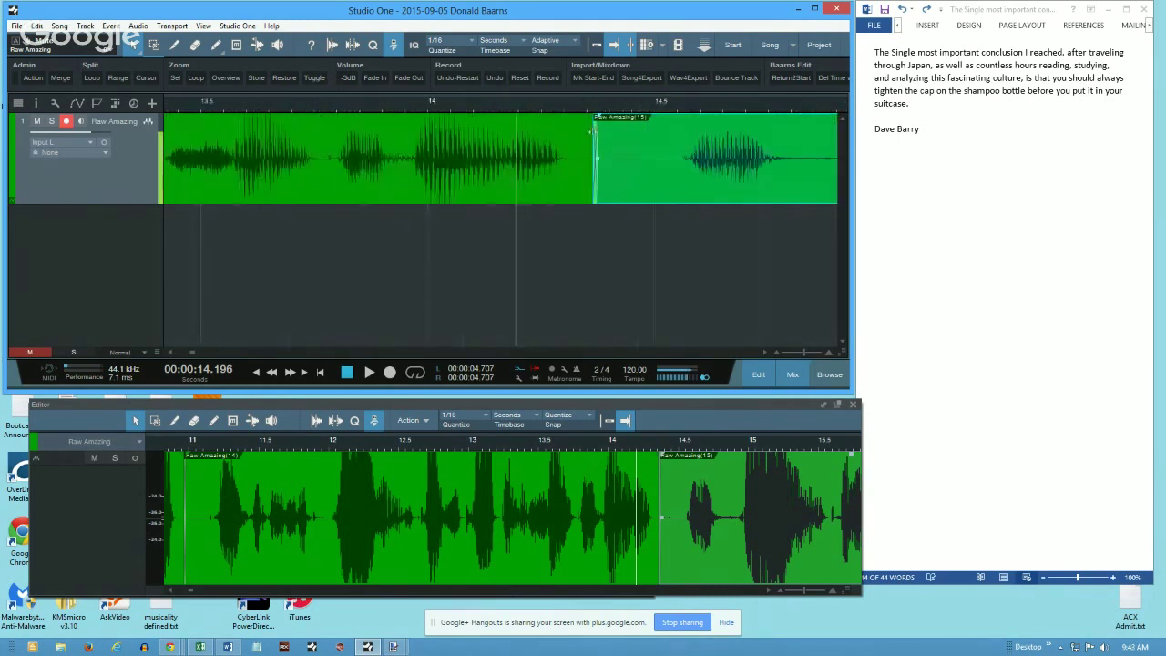
click(595, 108)
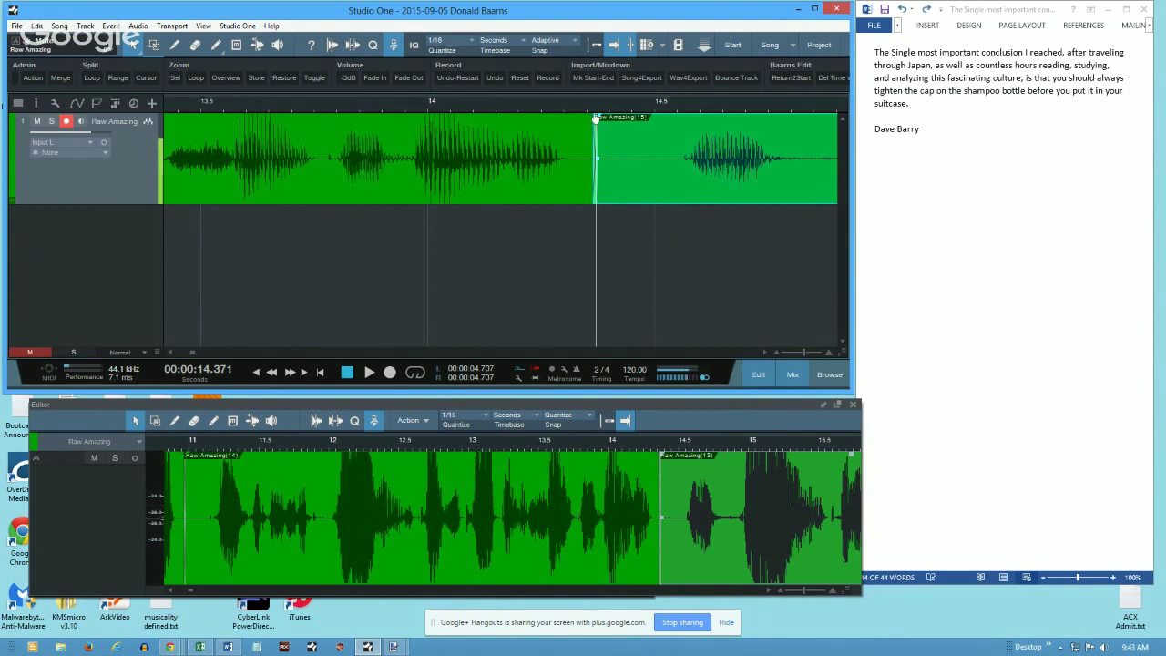
click(586, 101)
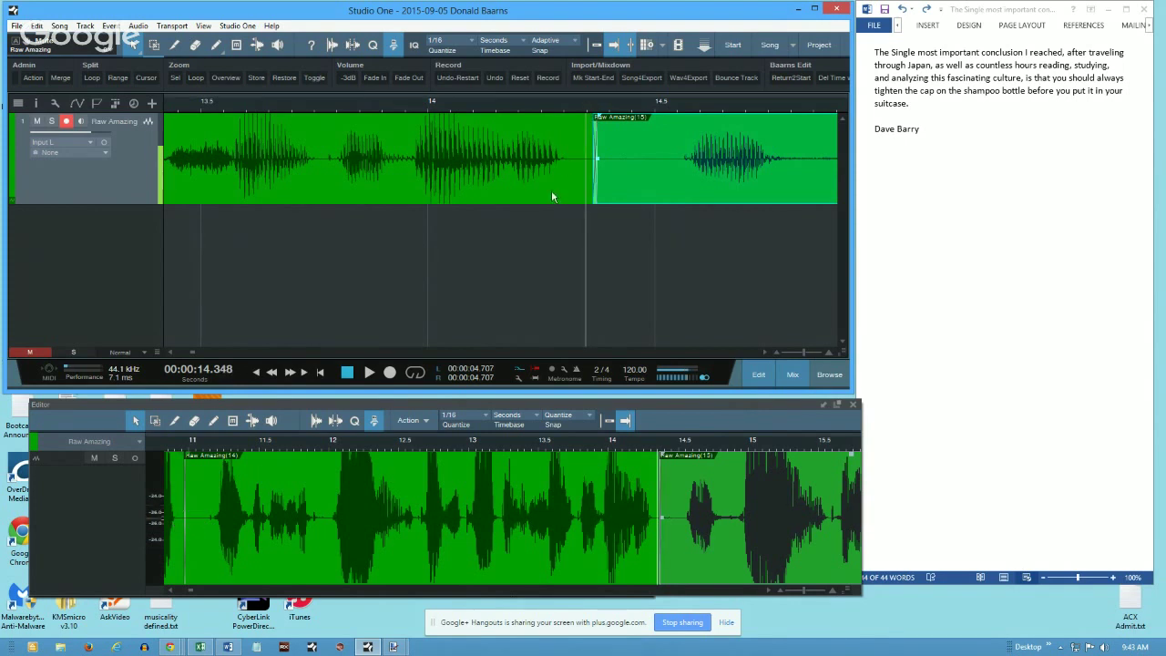
click(595, 107)
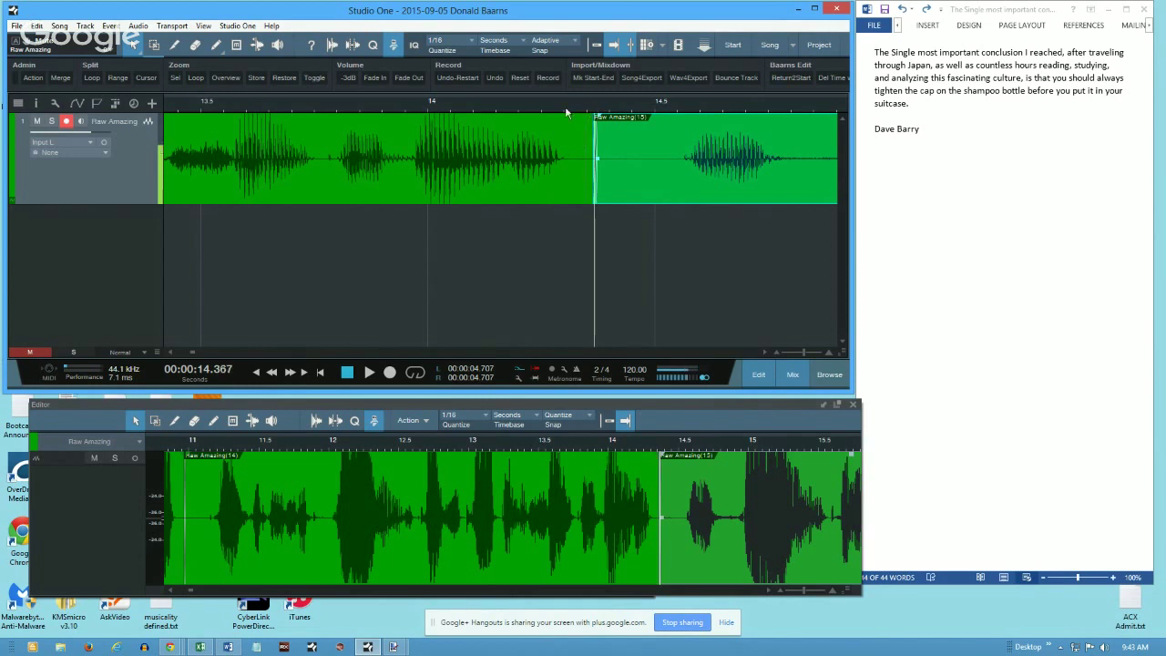
click(570, 107)
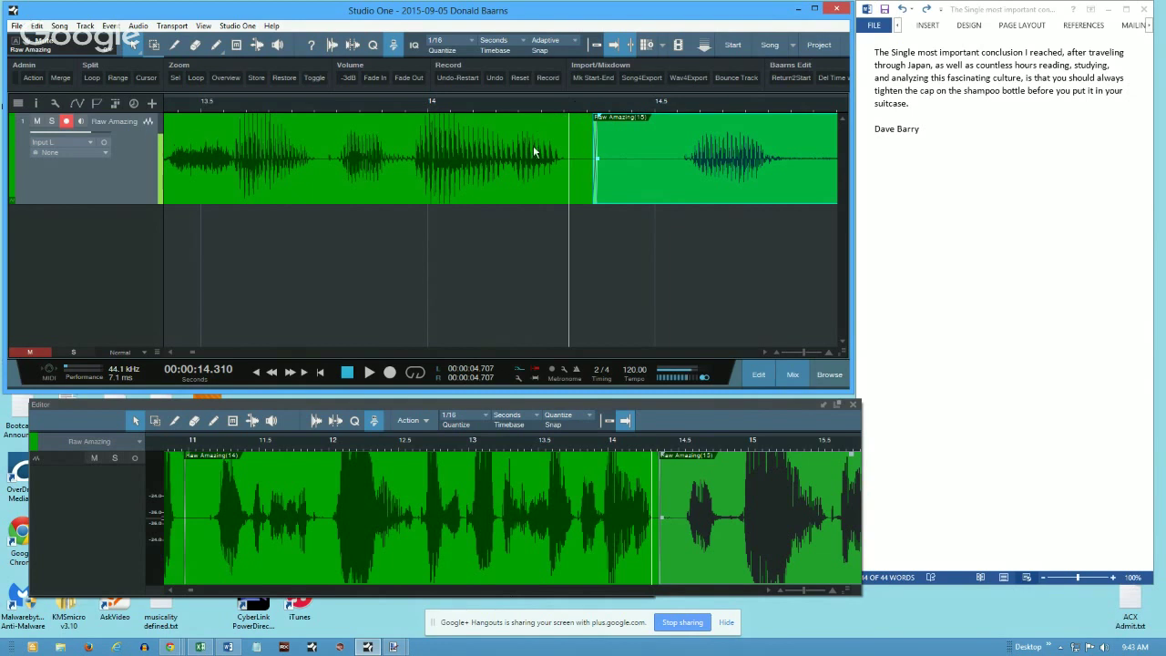
scroll(569, 127, down, 8)
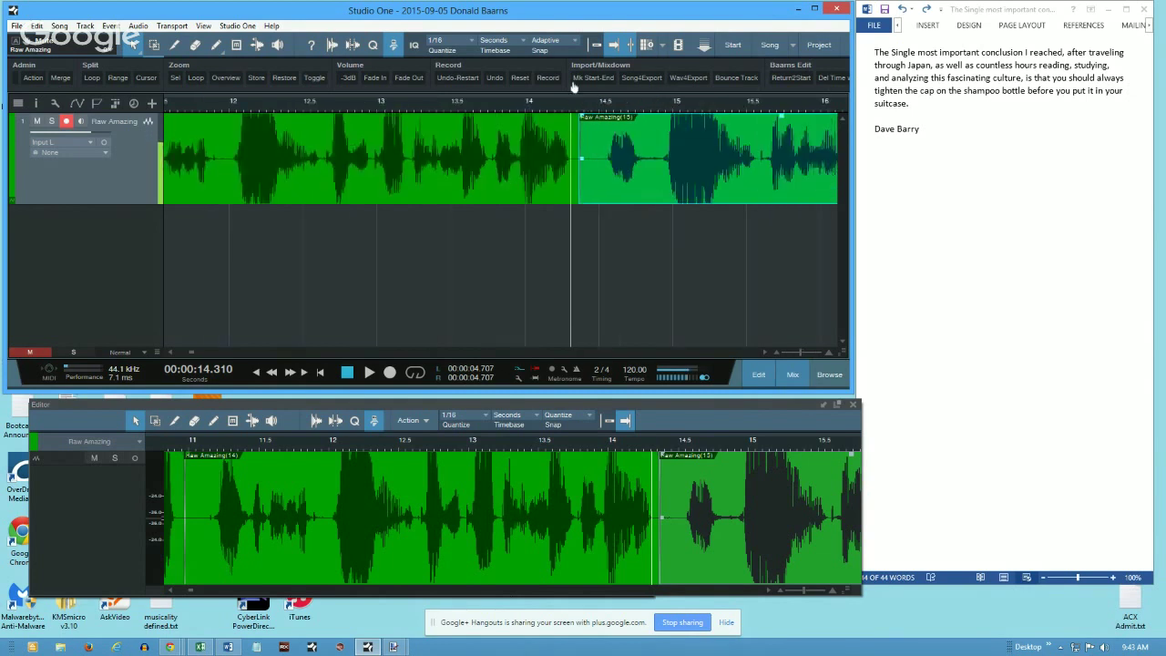
Step: Place the boundary between Raw Amazing(14) and Raw Amazing(15) at about 14.363 s and increase the Raw Amazing track's height
click(575, 178)
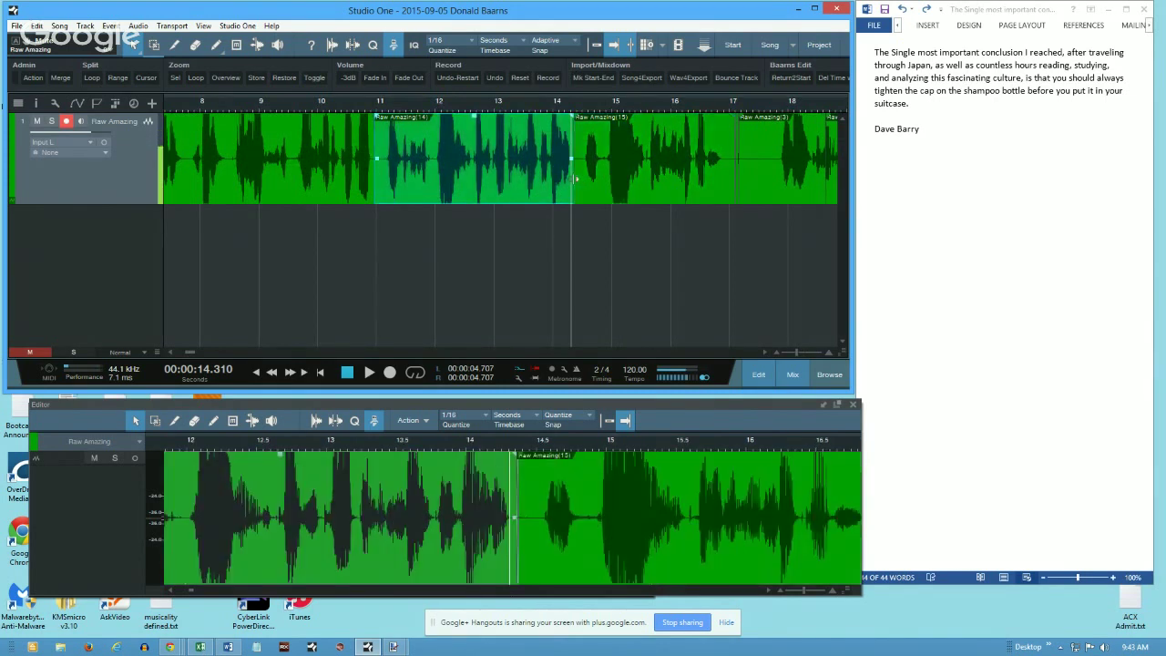
mouse_move(575, 178)
mouse_down()
mouse_move(556, 179)
mouse_move(574, 178)
mouse_up()
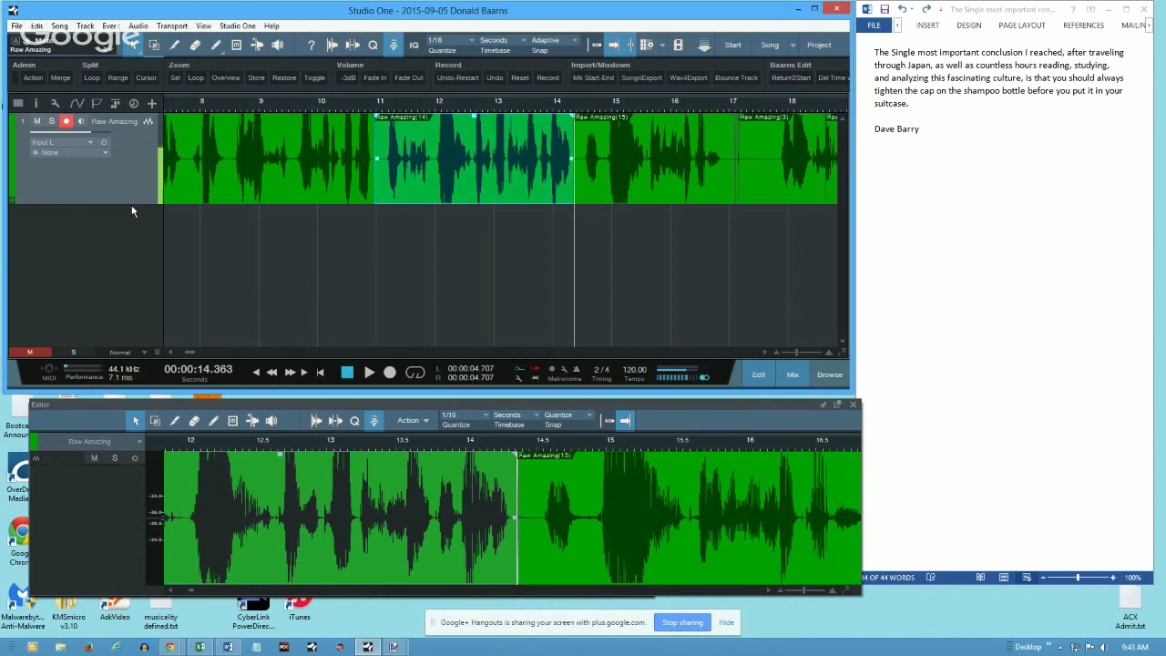
drag(136, 203, 136, 301)
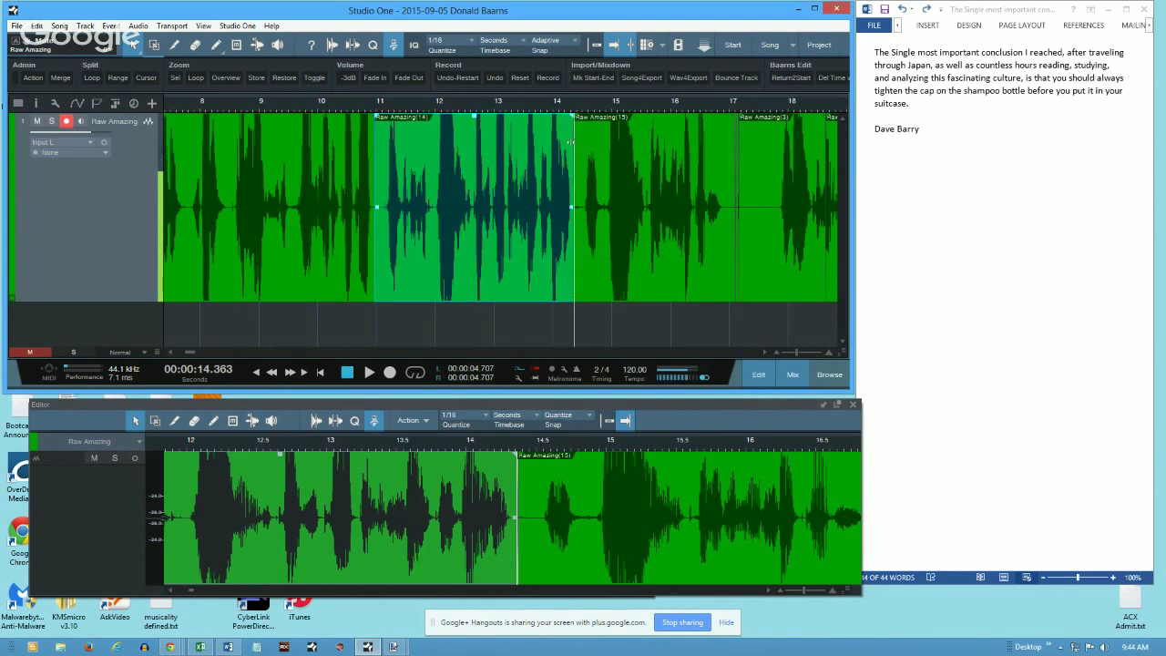
Step: Try trimming Raw Amazing(14)'s end to about 13.527 s and Raw Amazing(15)'s start to about 14.735 s, and undo both trims
mouse_move(571, 143)
mouse_down()
mouse_move(660, 152)
mouse_move(442, 152)
mouse_move(677, 156)
mouse_move(488, 151)
mouse_move(678, 146)
mouse_move(540, 146)
mouse_move(566, 146)
mouse_up()
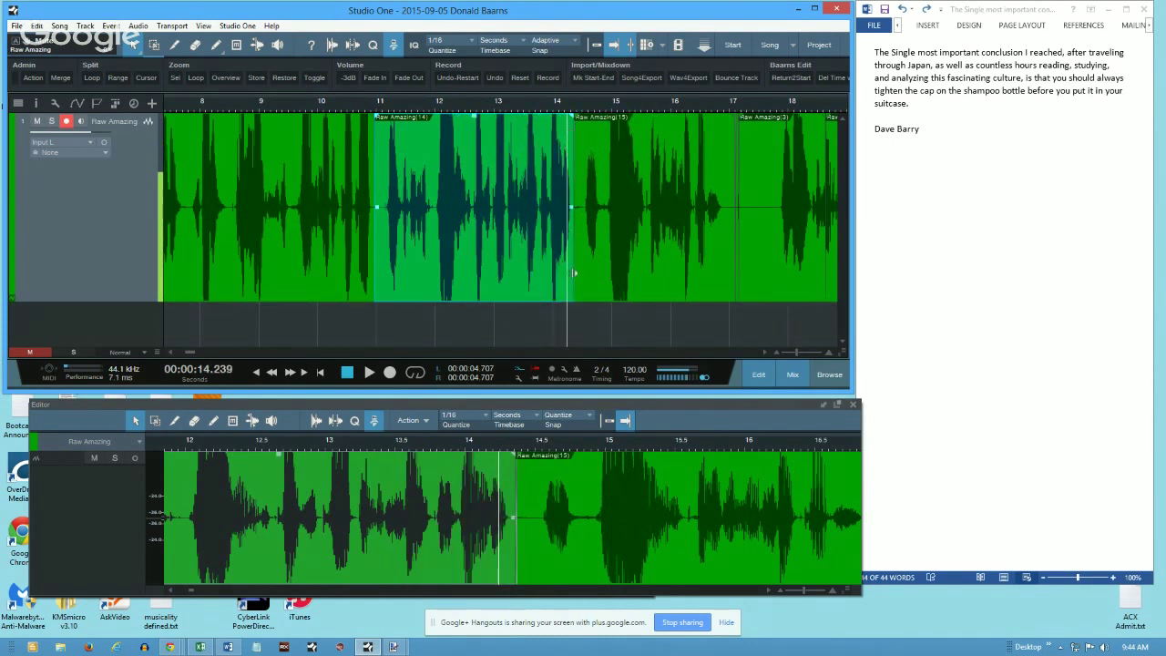
drag(576, 273, 527, 273)
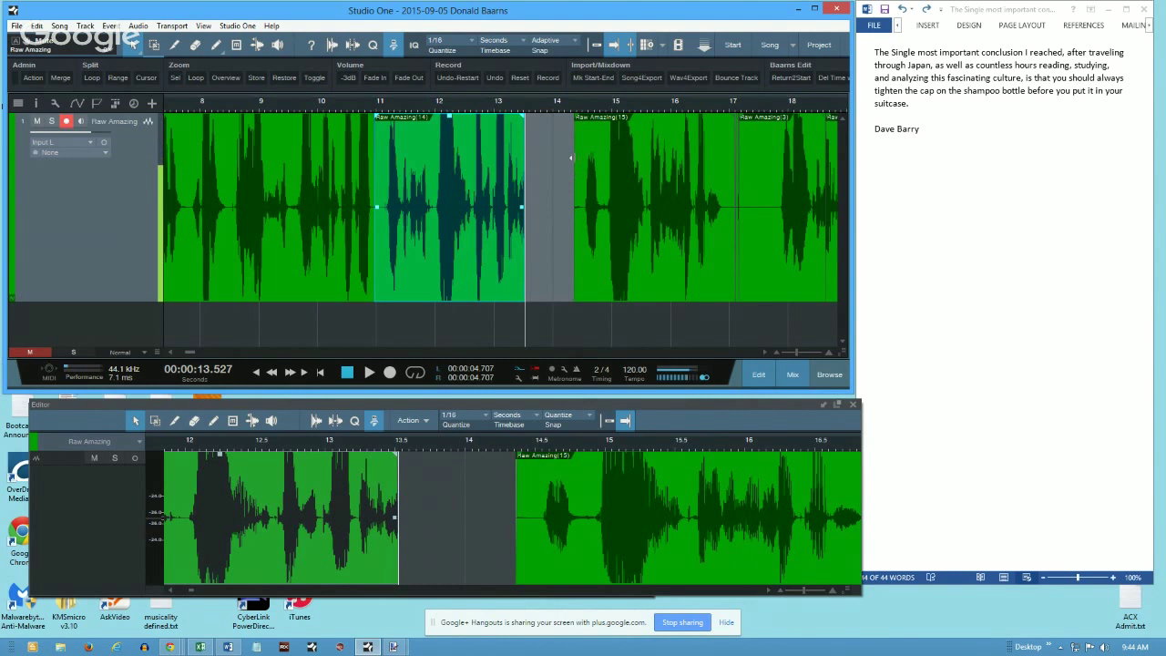
drag(571, 158, 593, 275)
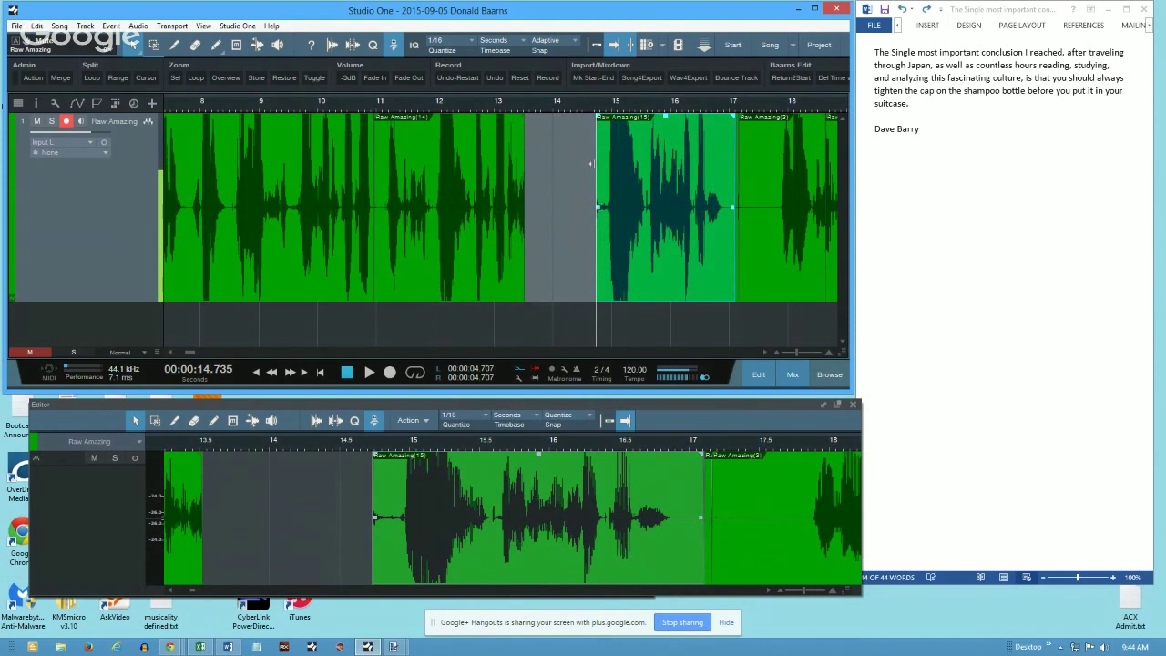
key(ctrl+z)
key(ctrl+z)
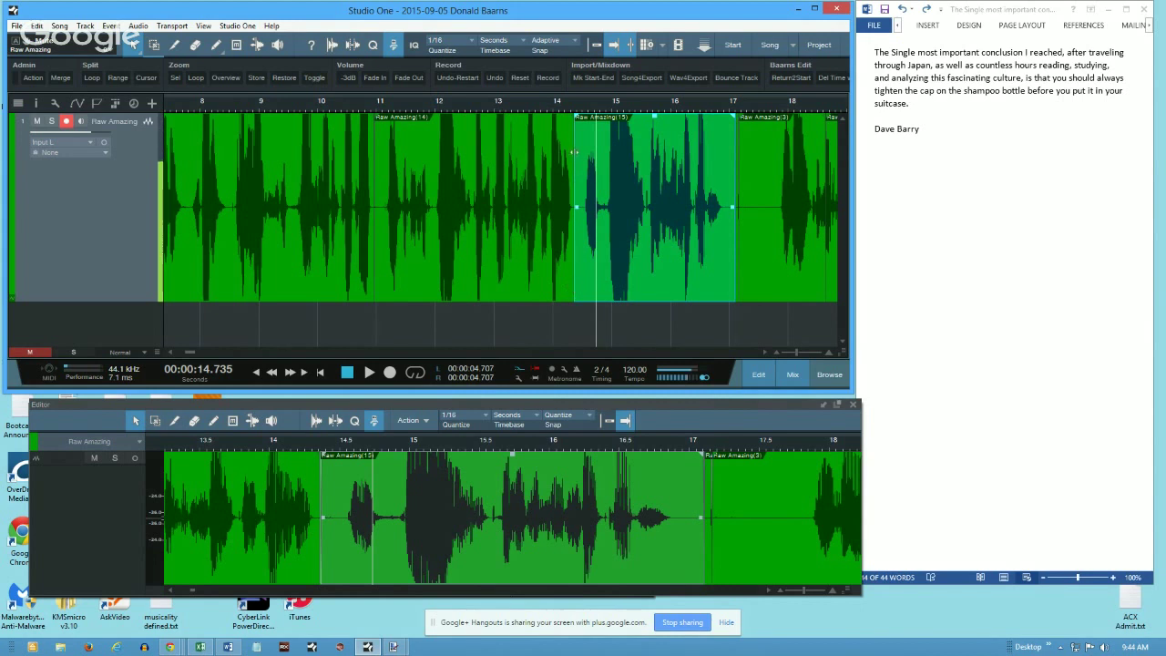
Step: Slide the shared boundary of Raw Amazing(14) and Raw Amazing(15) back to just past 12 s, and return it to about 14.394 s
drag(574, 148, 460, 193)
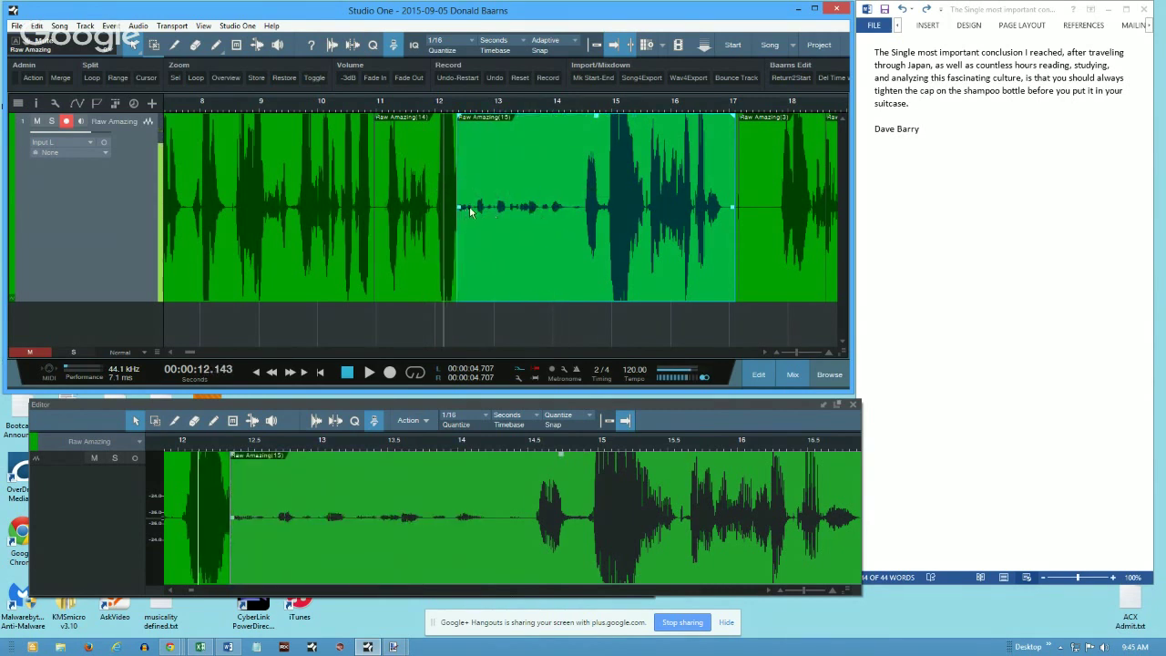
drag(457, 190, 575, 182)
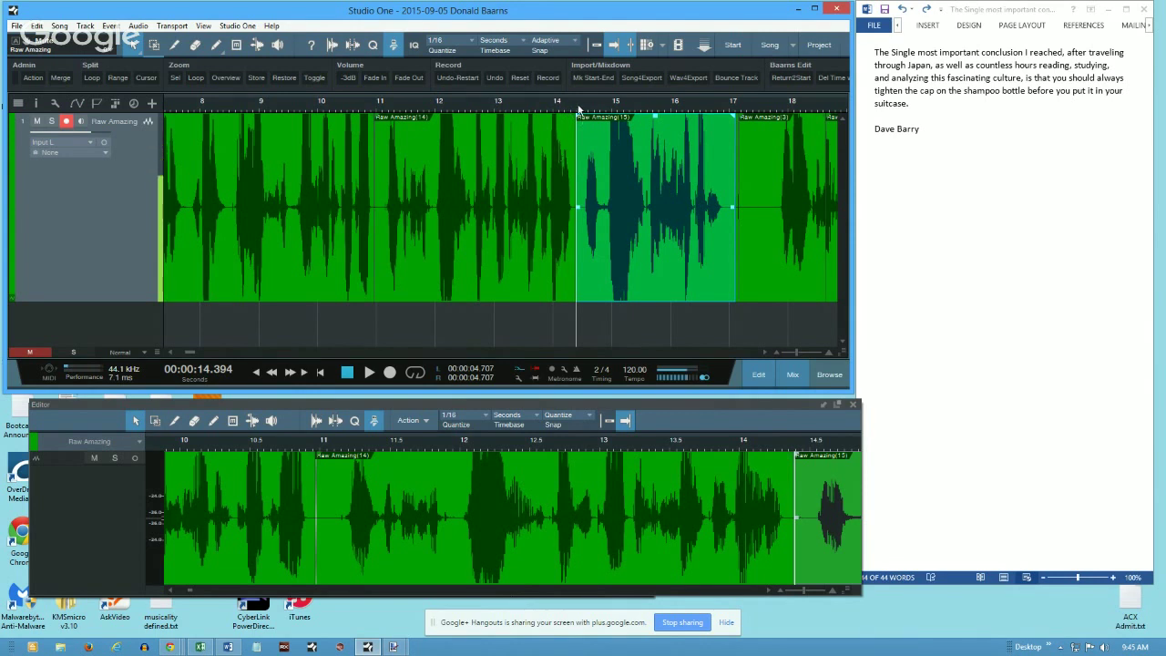
Step: Shift the boundary between the two events to about 14.339 s, out to about 14.411 s, and back to about 14.348 s
scroll(577, 107, up, 2)
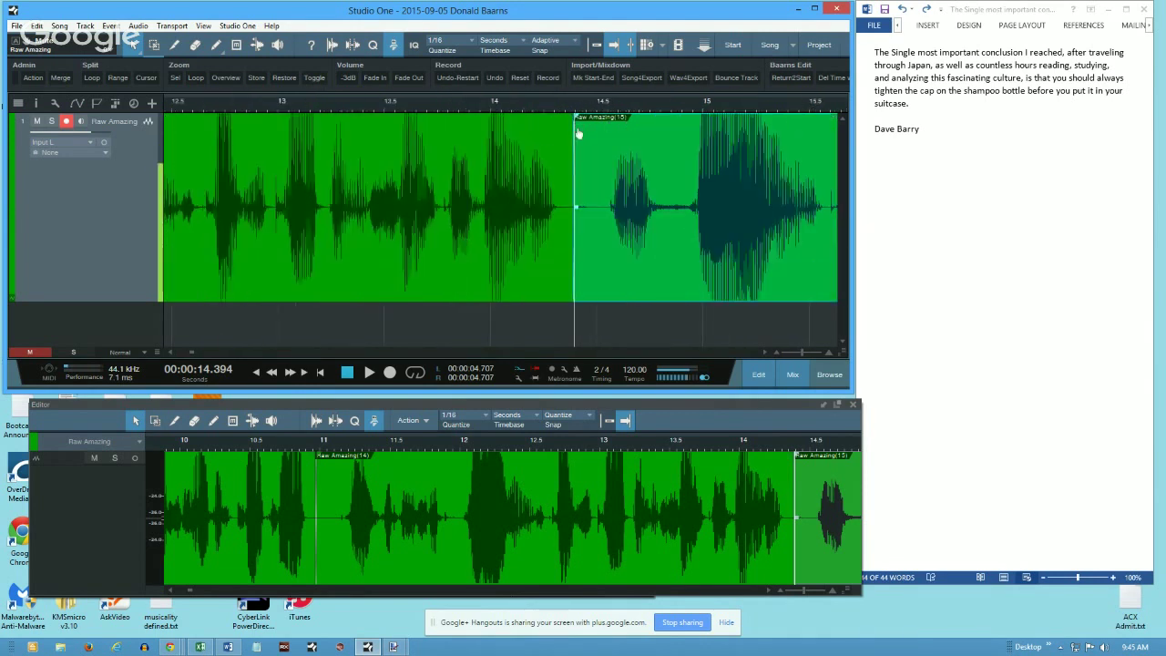
click(568, 110)
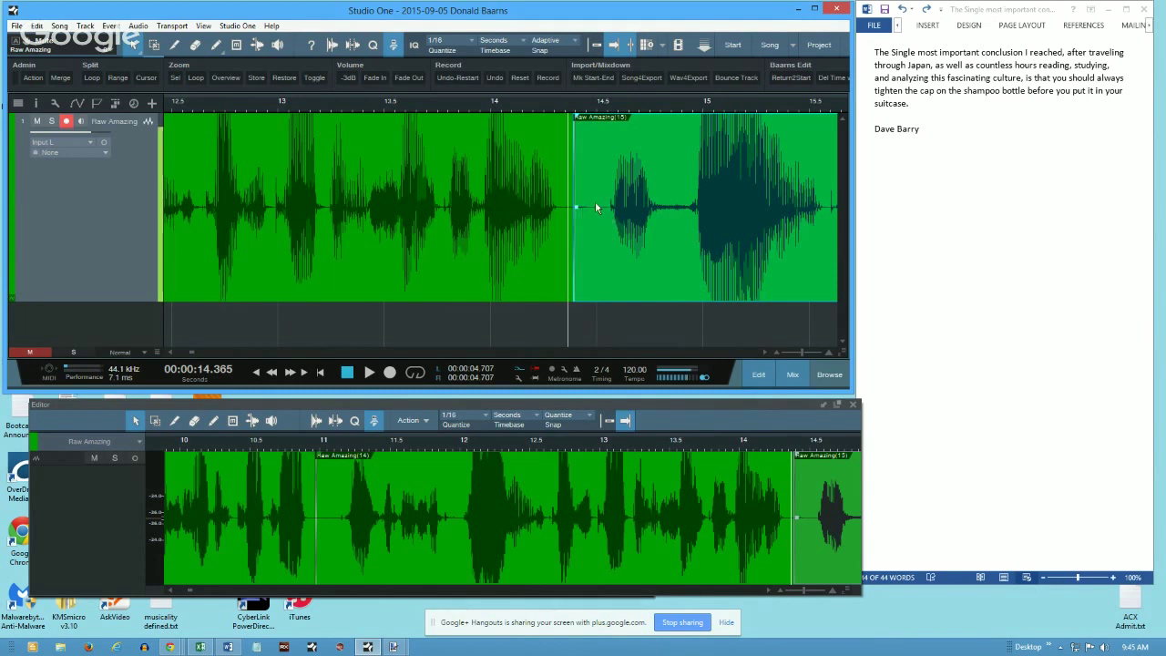
click(565, 109)
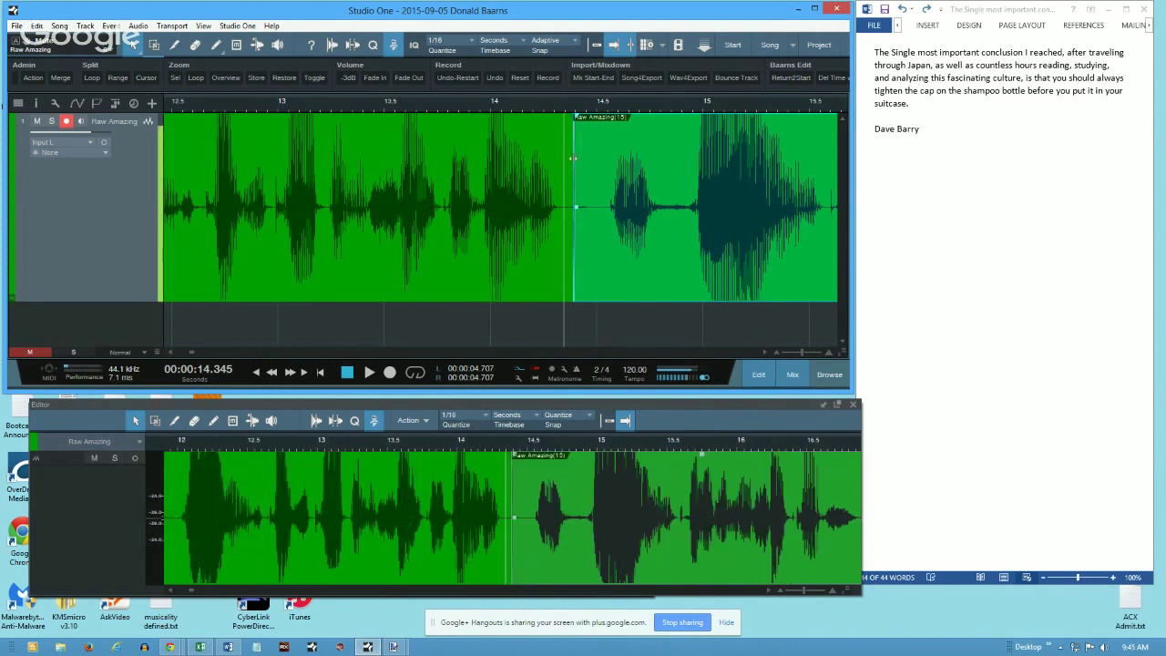
drag(573, 158, 563, 182)
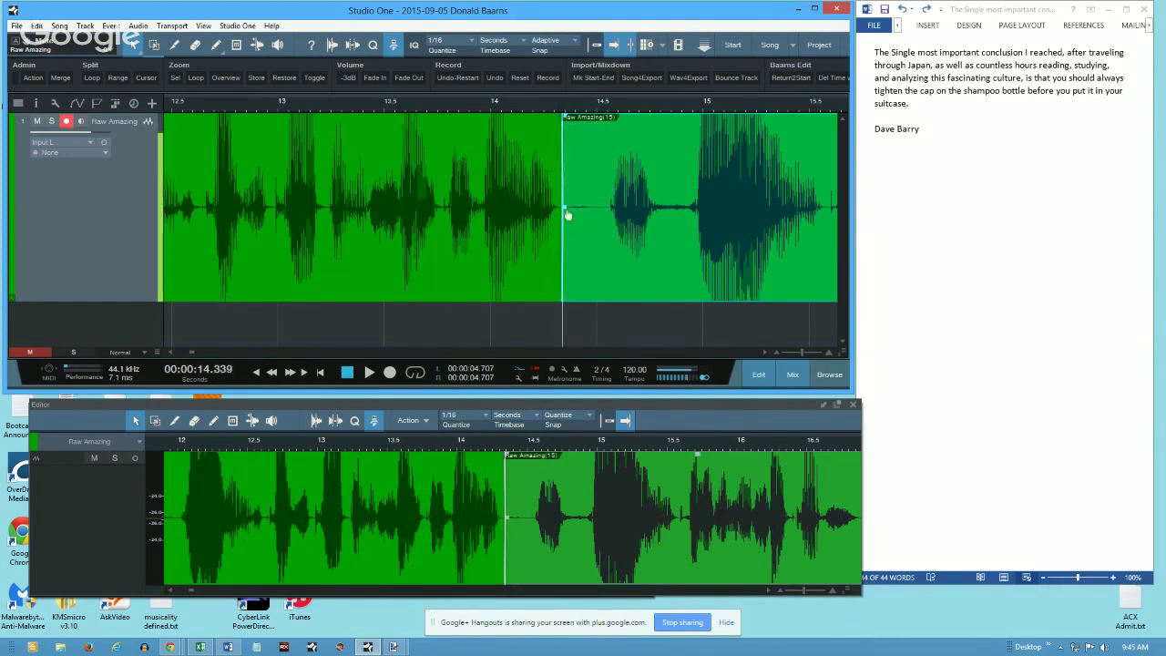
drag(558, 156, 578, 187)
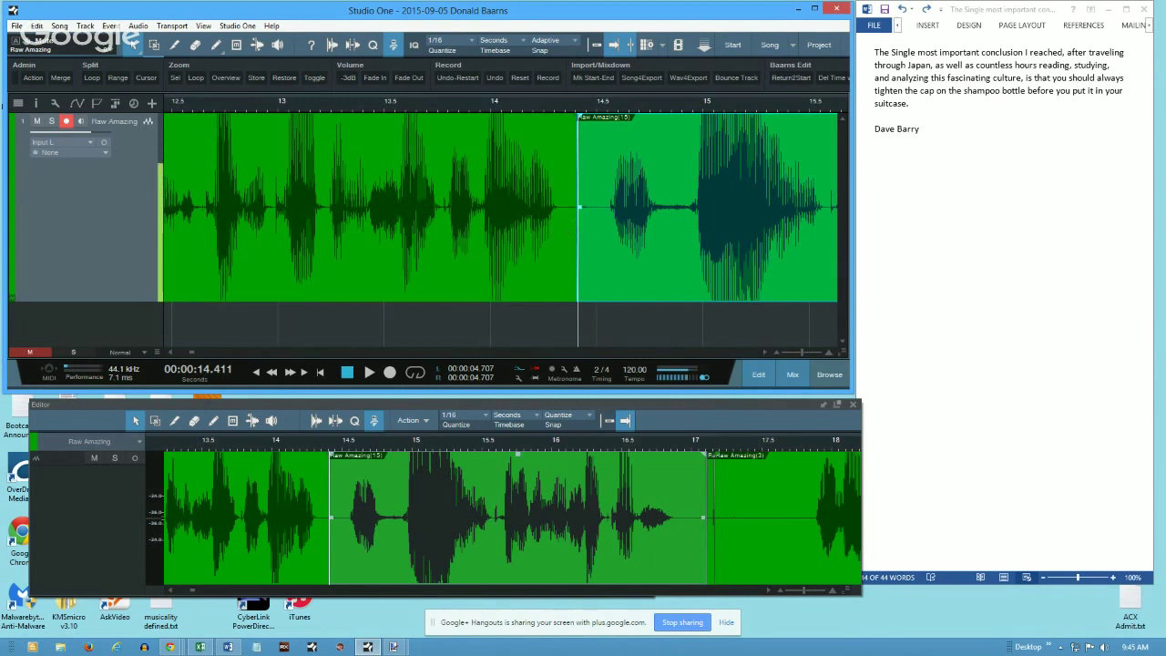
drag(576, 165, 565, 202)
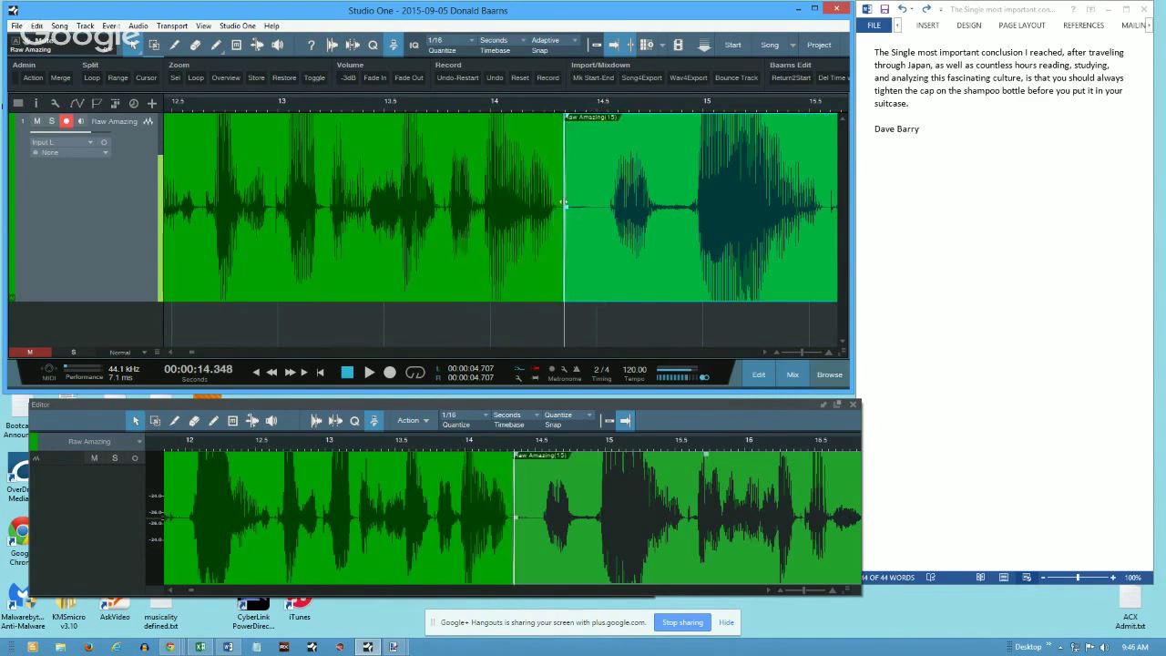
Step: Review the pre-record audio input setting in the advanced audio options and close the options
click(236, 26)
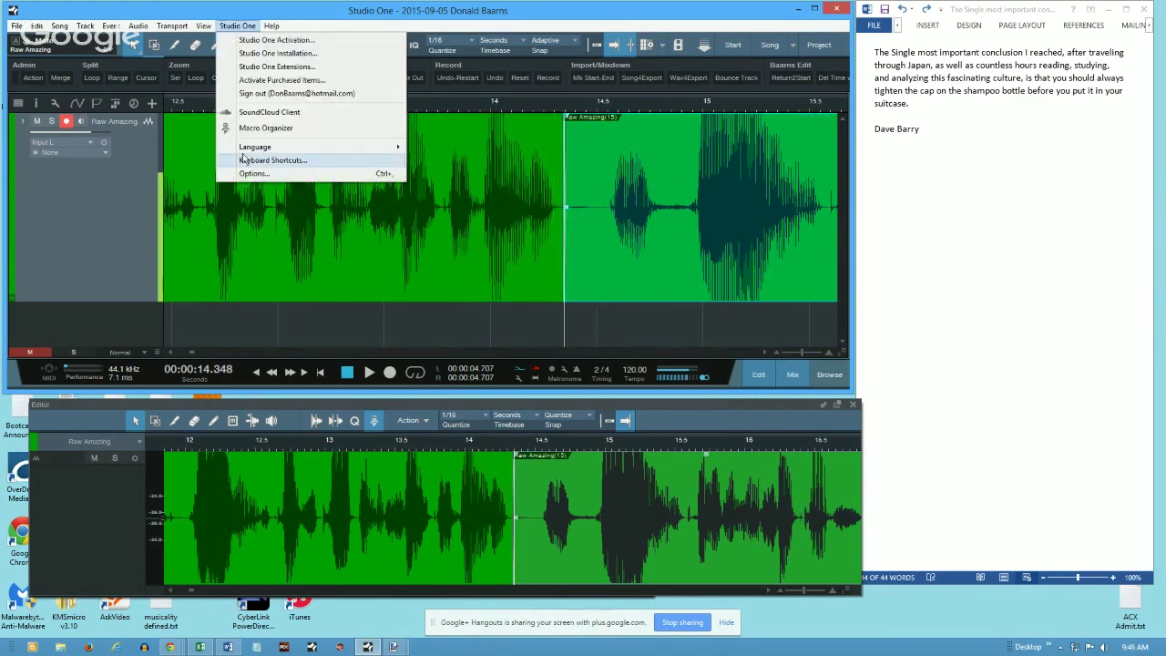
click(265, 177)
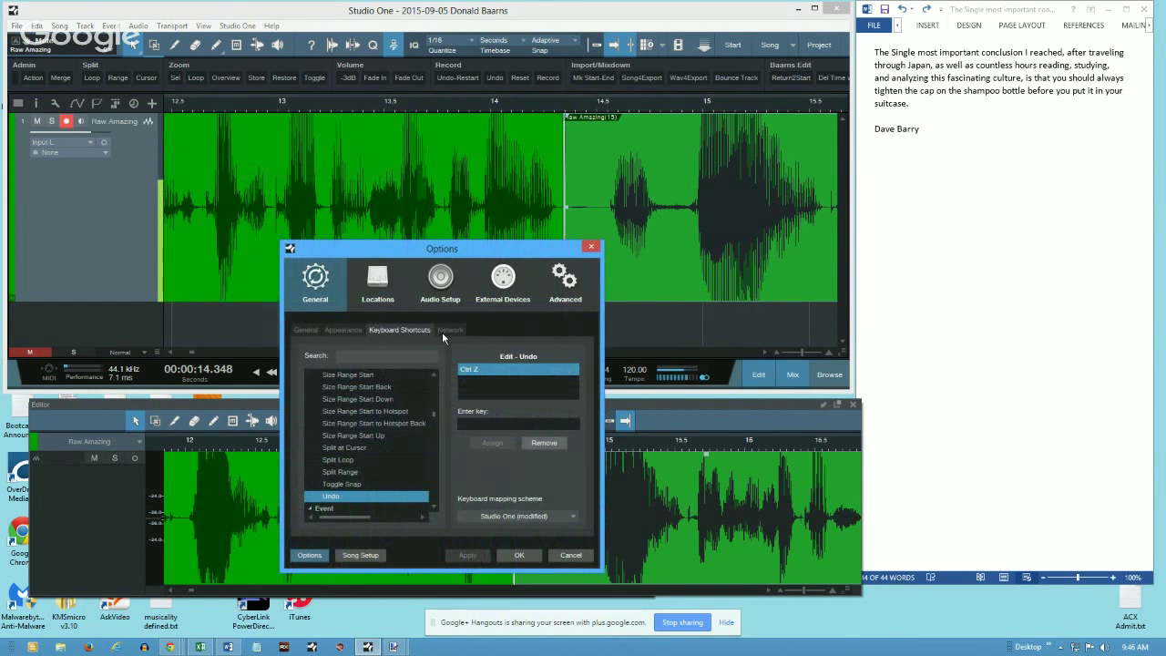
click(564, 281)
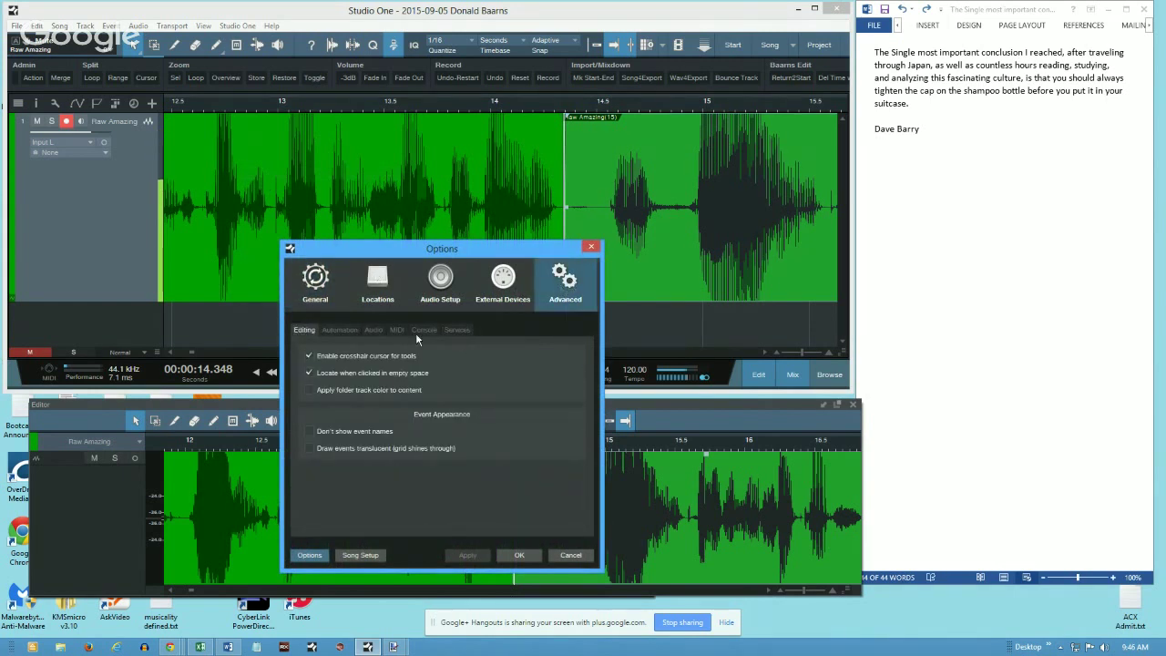
click(373, 330)
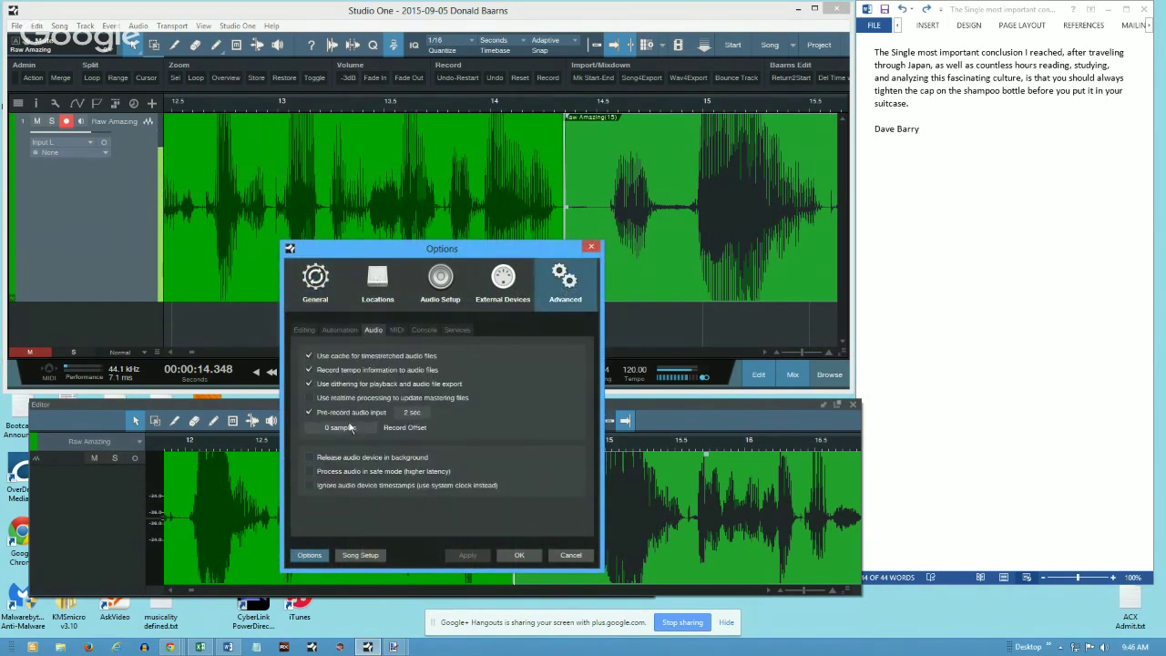
click(309, 413)
click(408, 413)
click(591, 249)
Step: Readjust the boundary before Raw Amazing(15) to about 14.339 s and 14.422 s, and settle it at about 14.362 s
mouse_move(565, 164)
mouse_down()
mouse_move(278, 164)
mouse_move(559, 156)
mouse_up()
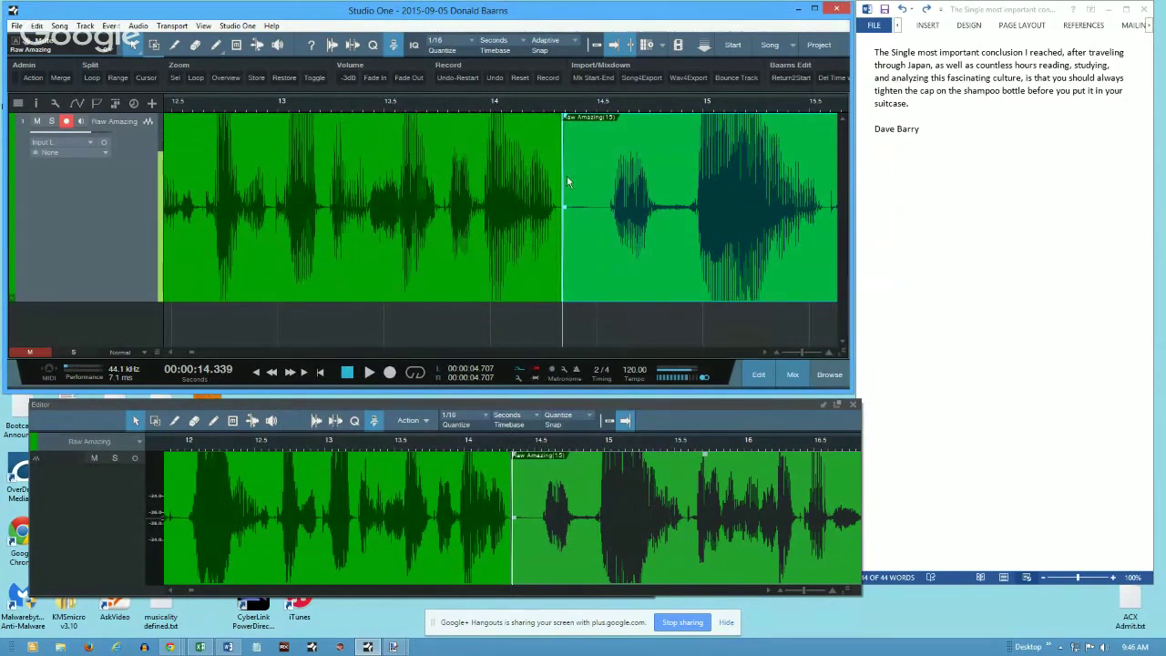
drag(562, 157, 584, 178)
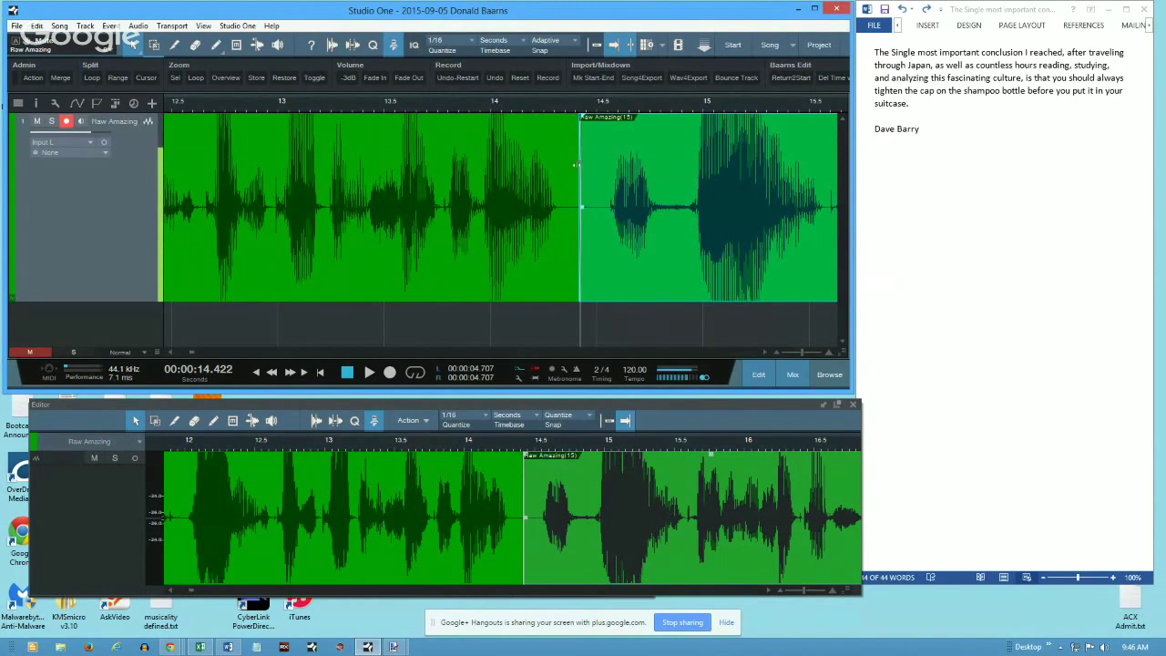
drag(578, 147, 567, 151)
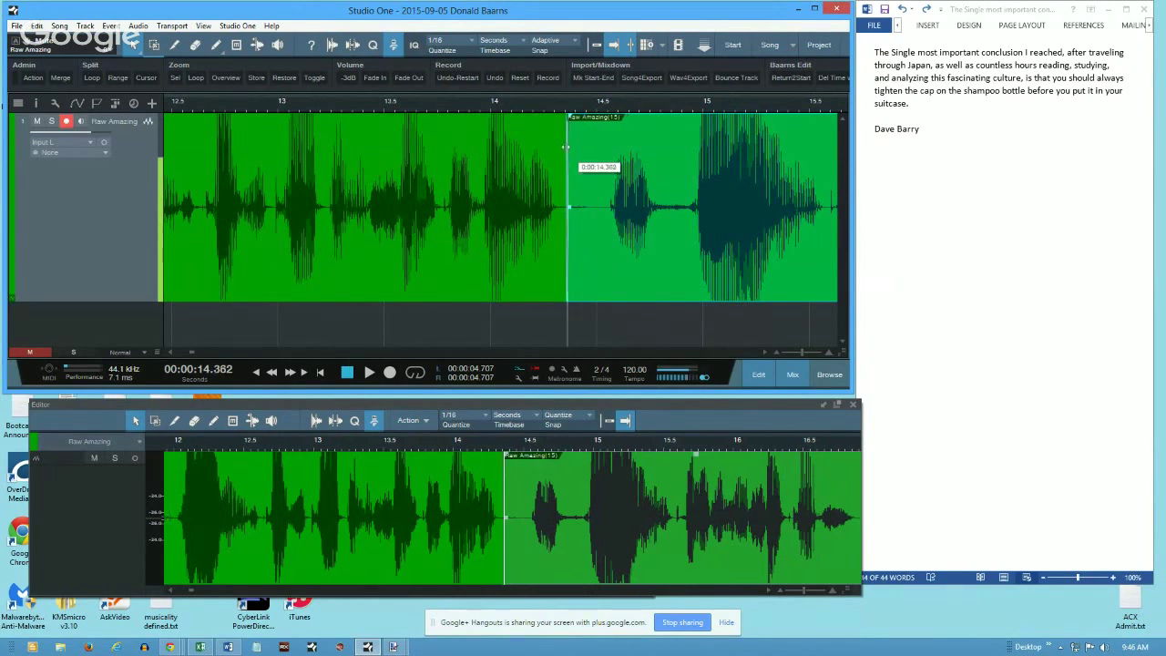
scroll(621, 170, right, 2)
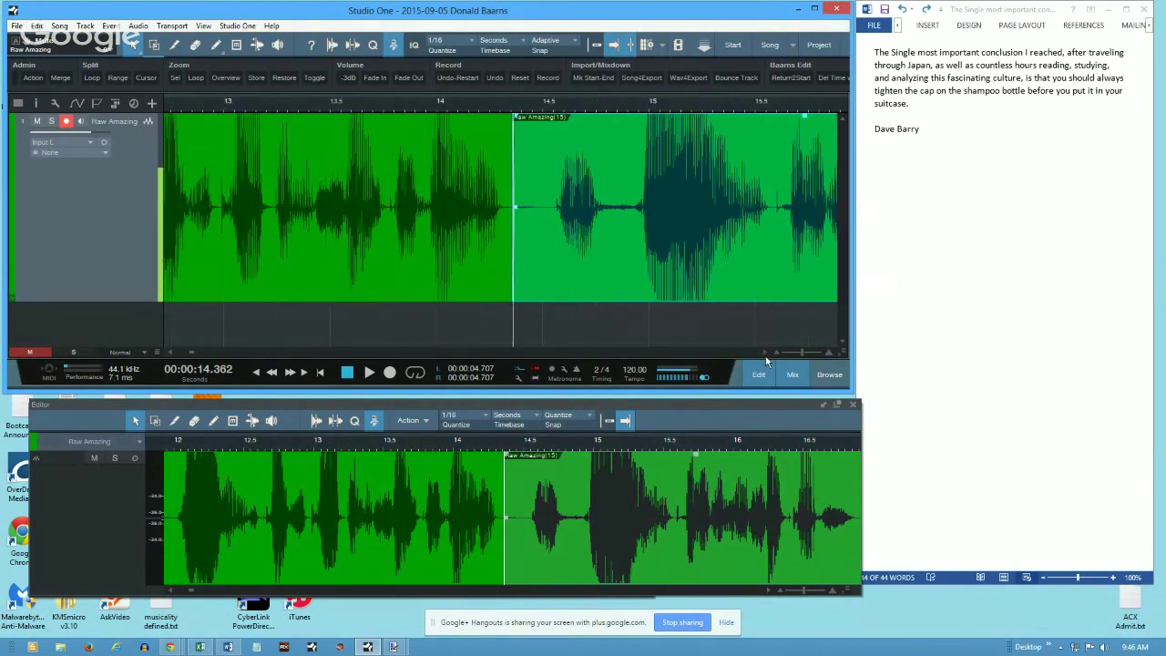
scroll(569, 107, down, 3)
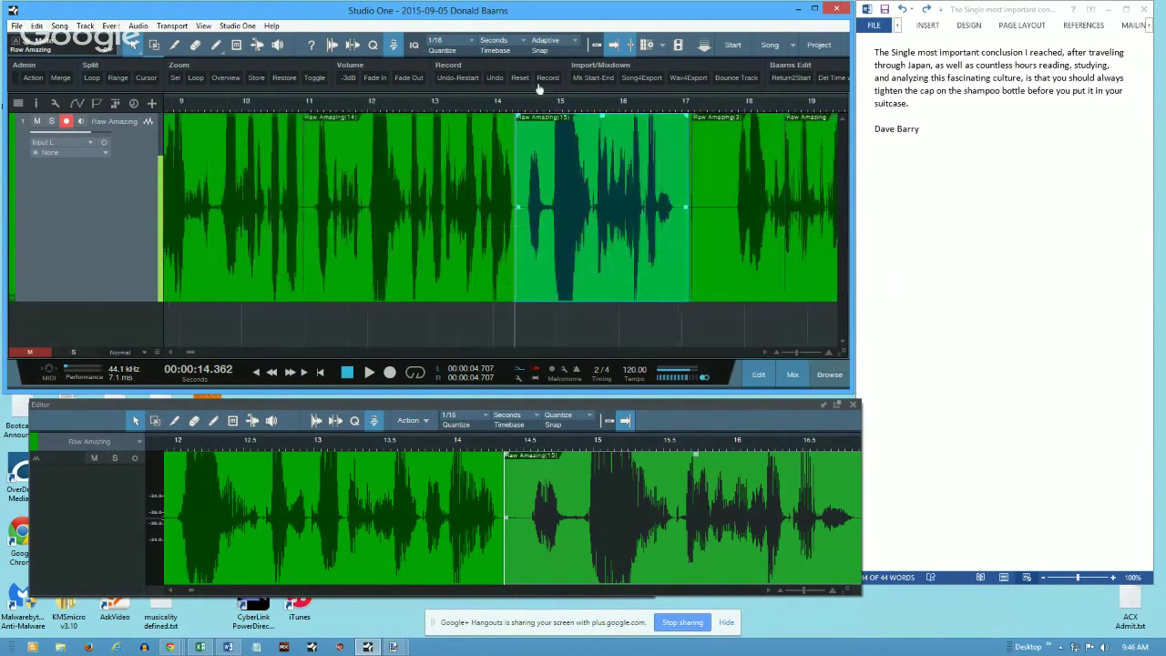
Step: Trim the end of Raw Amazing(15) to about 16.918 s and slip its audio slightly later inside the event
drag(667, 183, 655, 183)
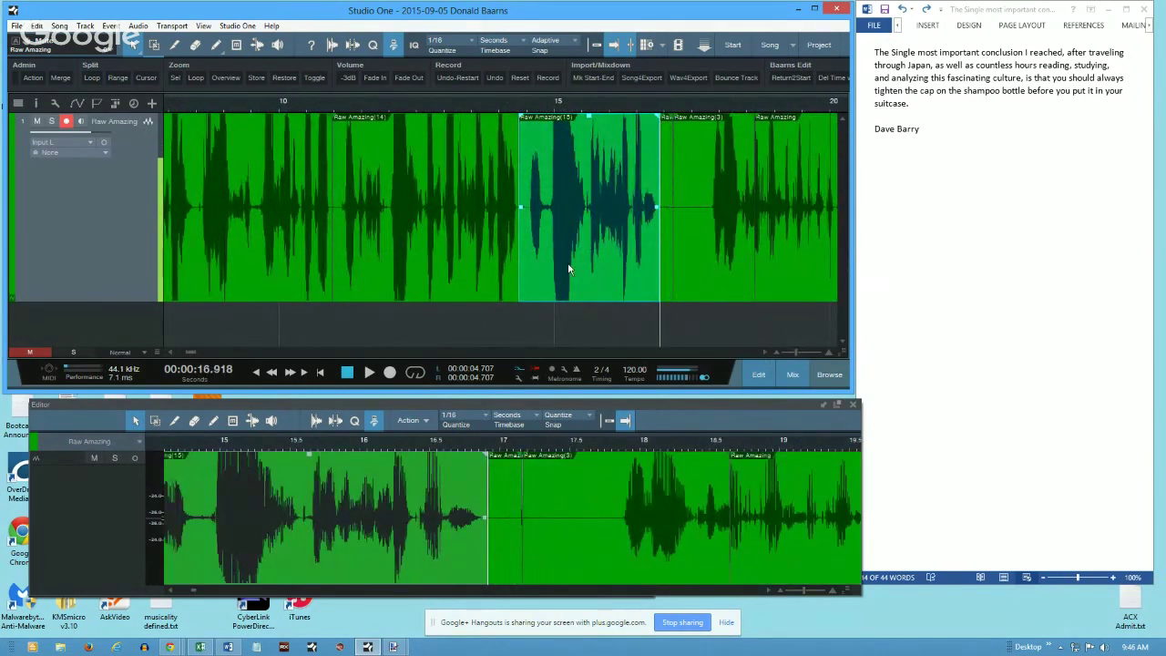
mouse_move(567, 264)
mouse_down()
mouse_move(543, 262)
mouse_move(578, 261)
mouse_move(566, 261)
mouse_up()
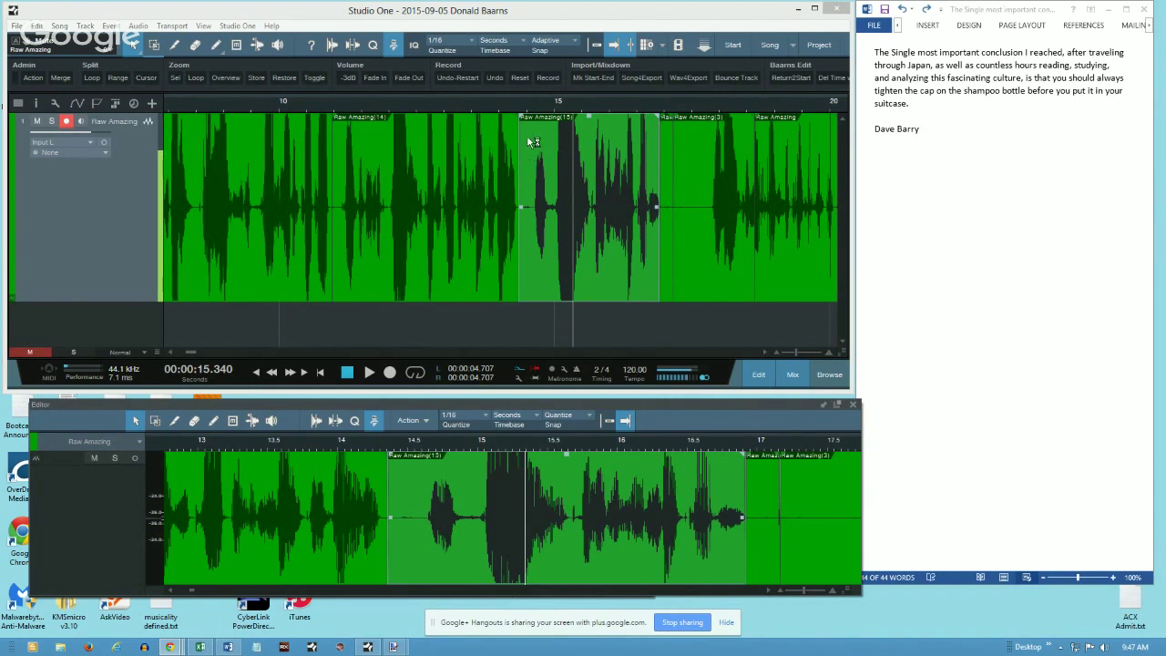
Step: Examine the crossfade where Raw Amazing(14) meets Raw Amazing(15), both up close and in the context of the surrounding words
ctrl+scroll(526, 189, up, 10)
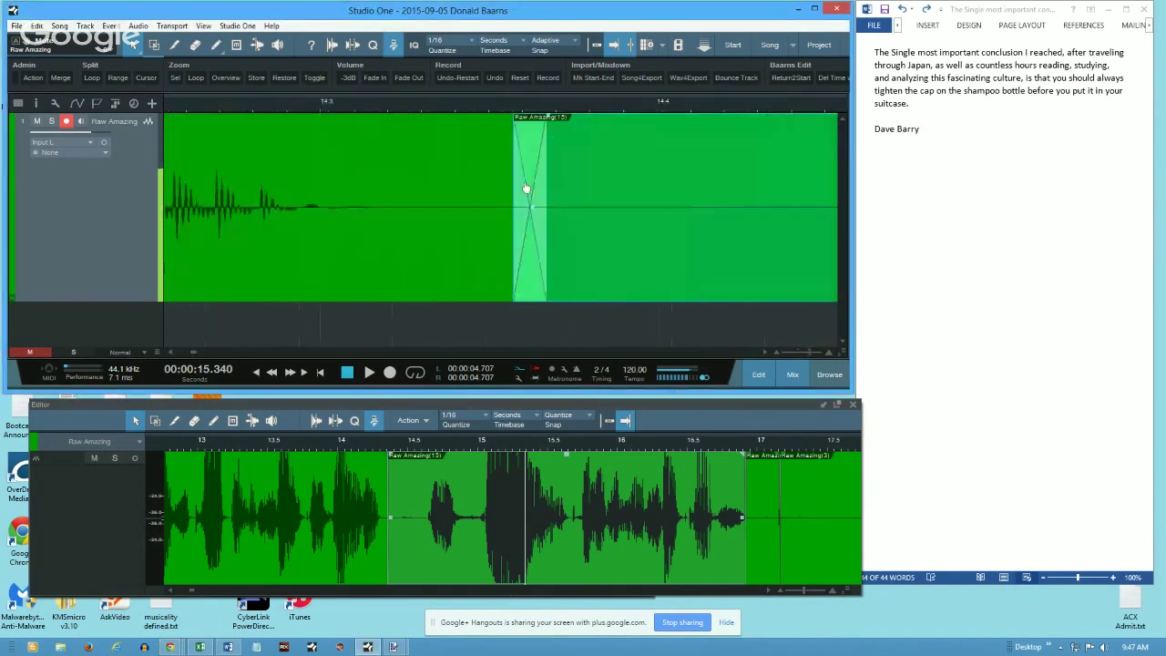
ctrl+scroll(525, 189, down, 5)
ctrl+scroll(525, 189, up, 6)
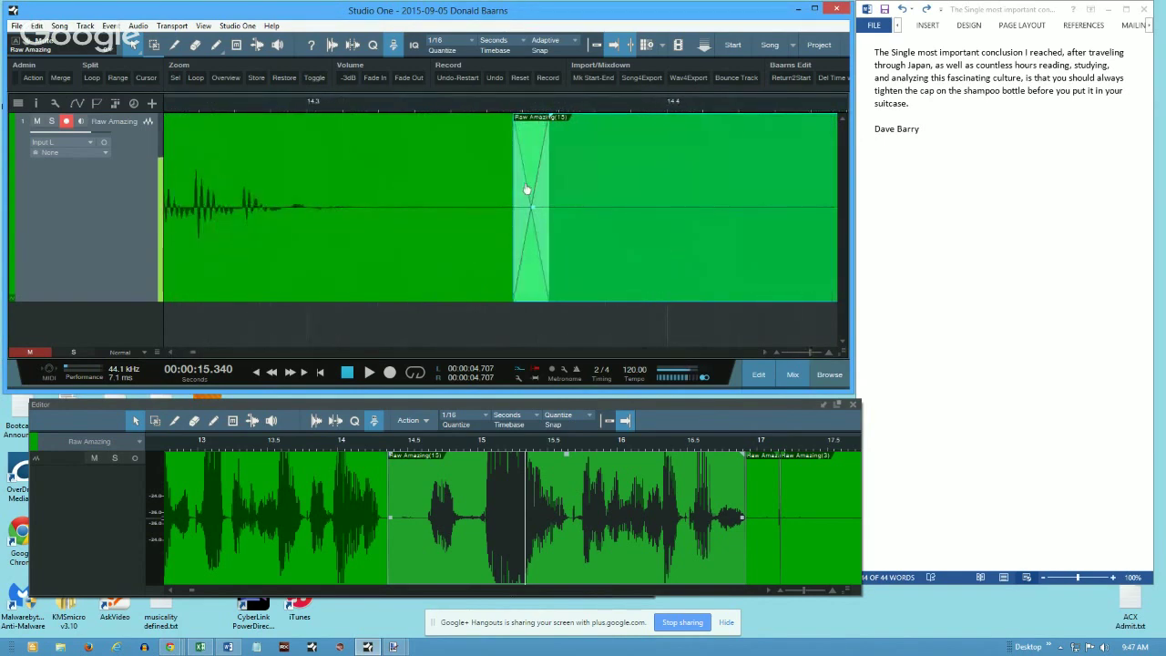
ctrl+scroll(528, 150, down, 5)
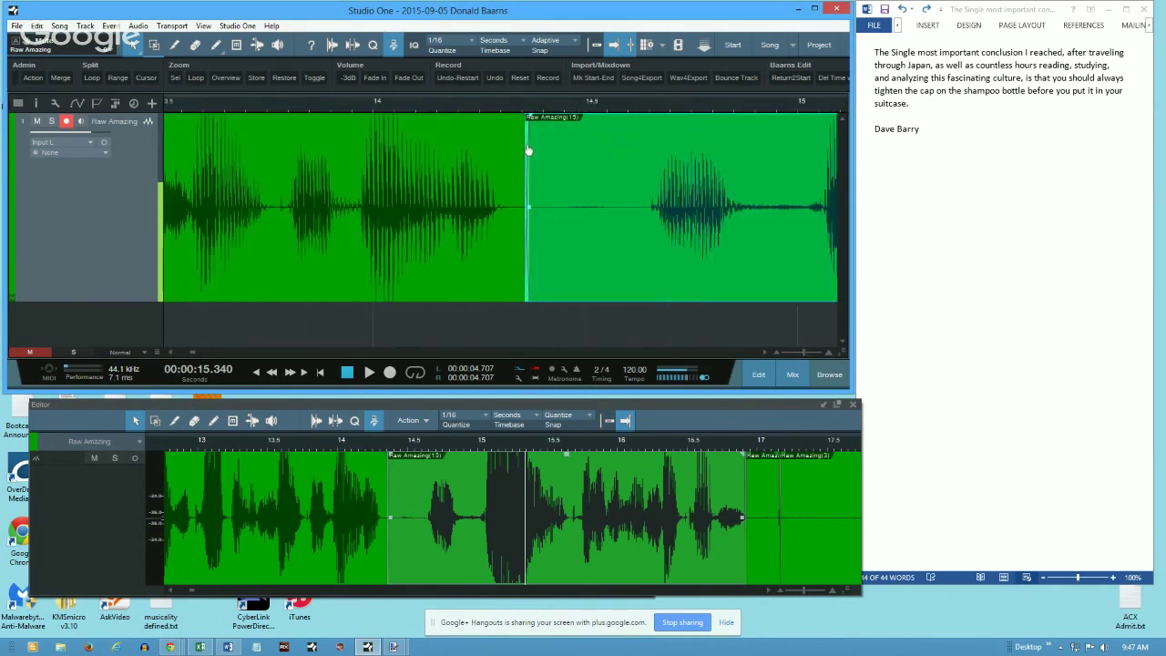
ctrl+scroll(524, 143, up, 2)
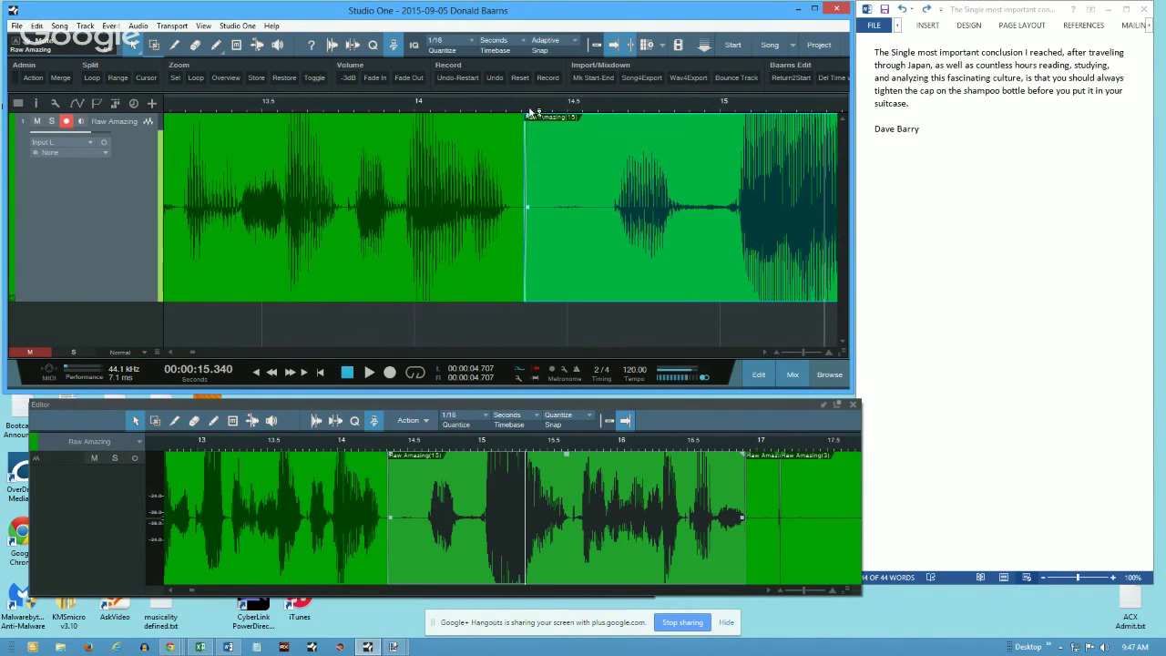
ctrl+scroll(525, 125, up, 2)
ctrl+scroll(524, 130, down, 5)
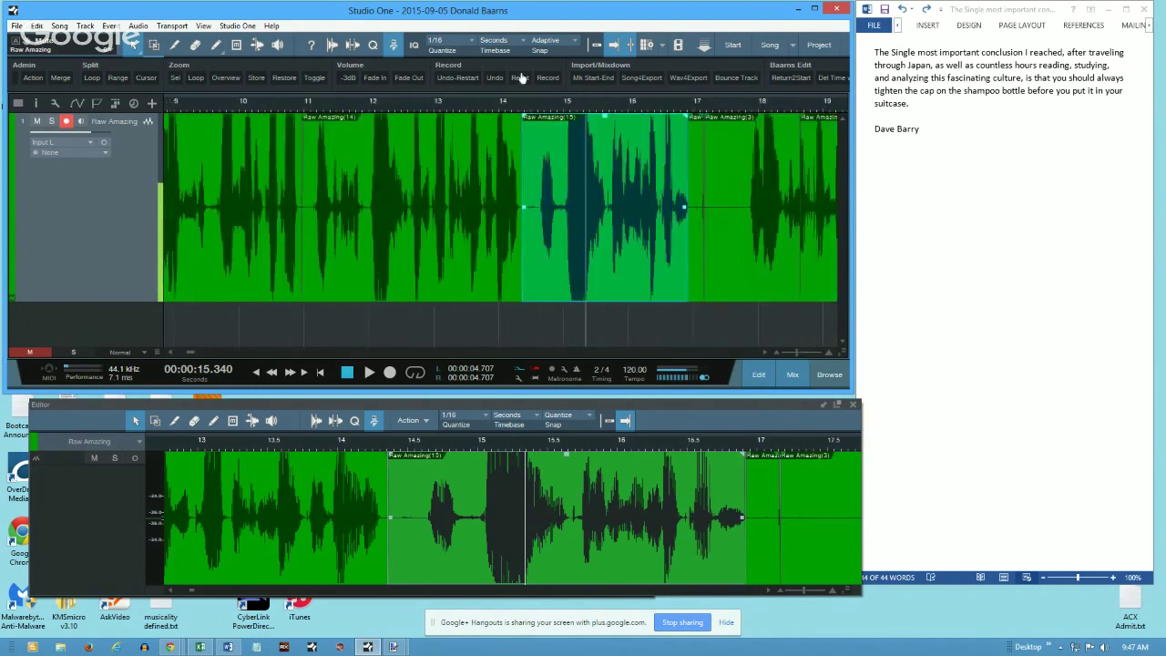
ctrl+scroll(521, 78, up, 3)
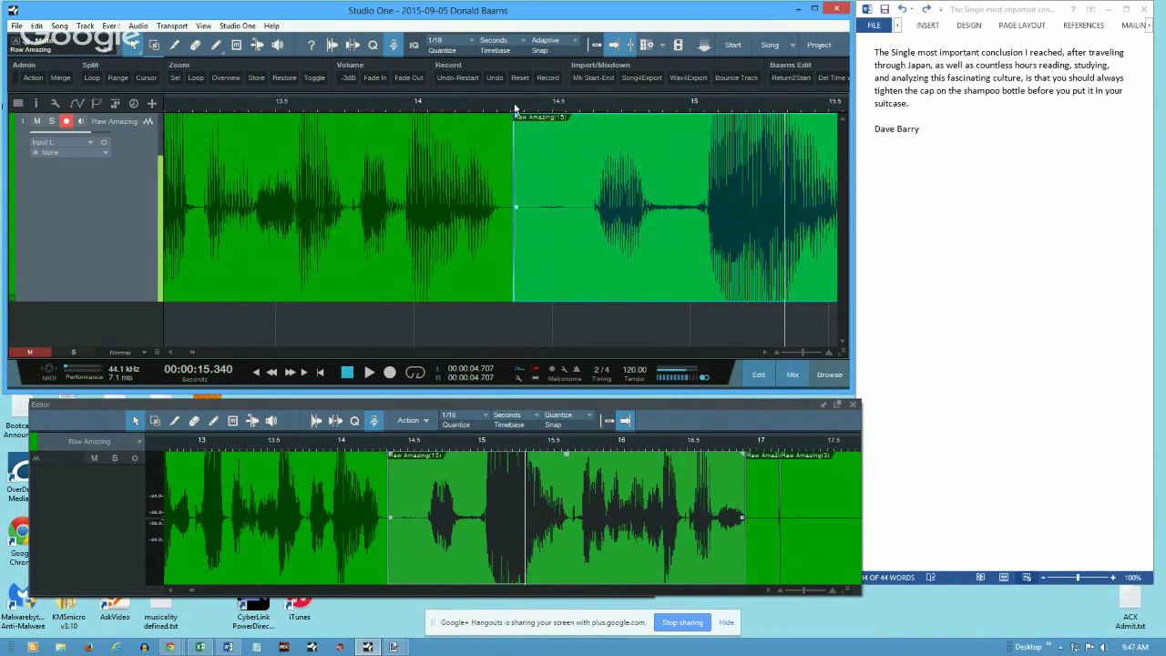
ctrl+scroll(516, 108, up, 3)
ctrl+scroll(517, 107, down, 4)
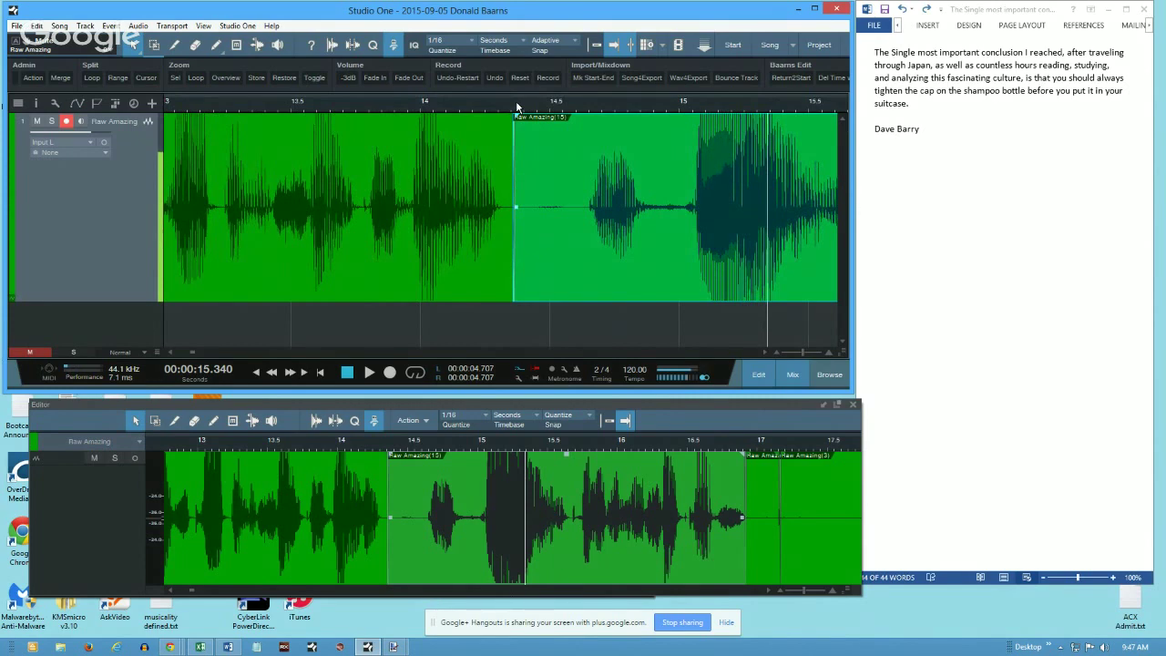
scroll(516, 105, up, 3)
scroll(520, 101, down, 4)
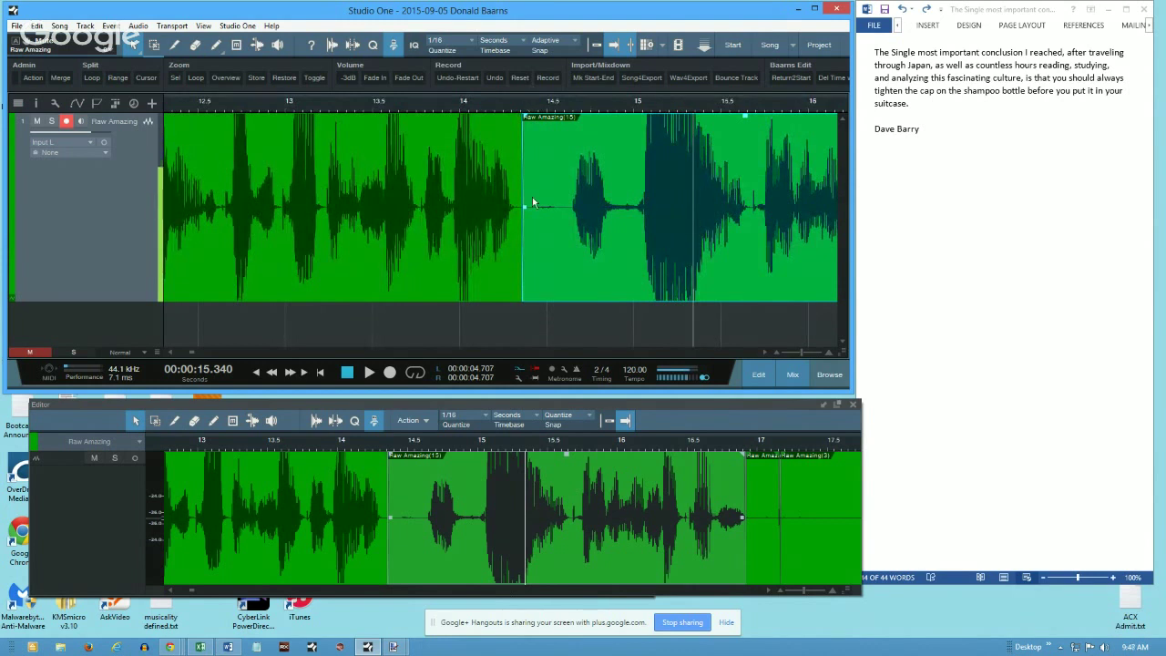
scroll(532, 197, up, 5)
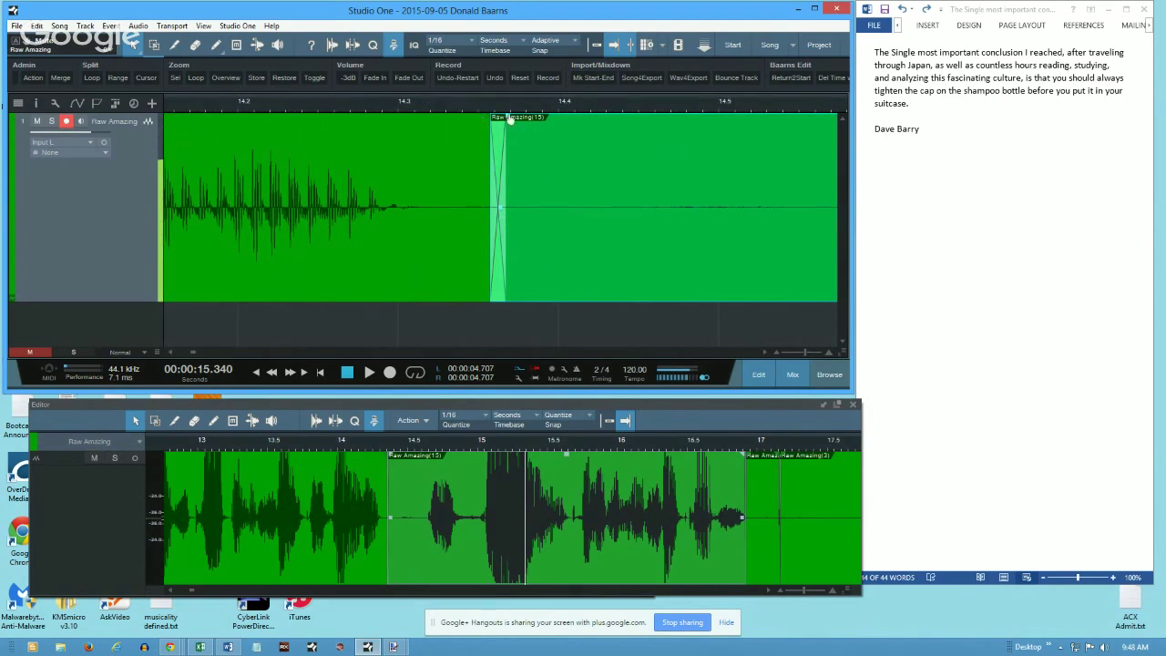
scroll(511, 119, down, 7)
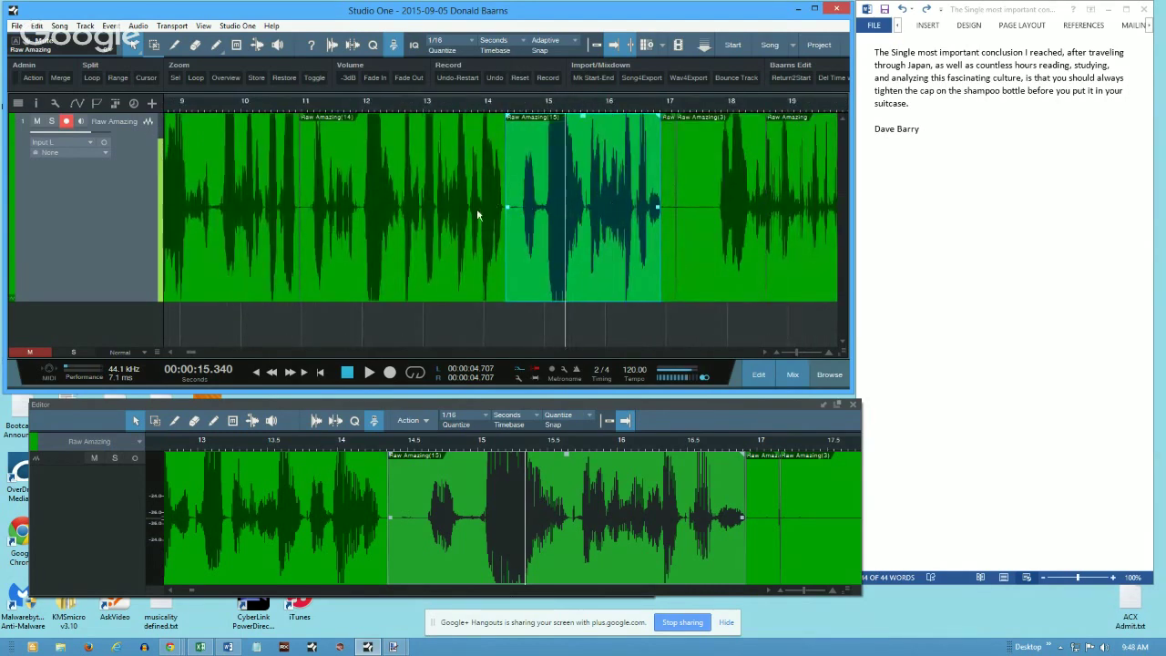
Step: Select Raw Amazing(14) together with the event before it, and review the available event and audio commands, including Create Crossfades
click(333, 165)
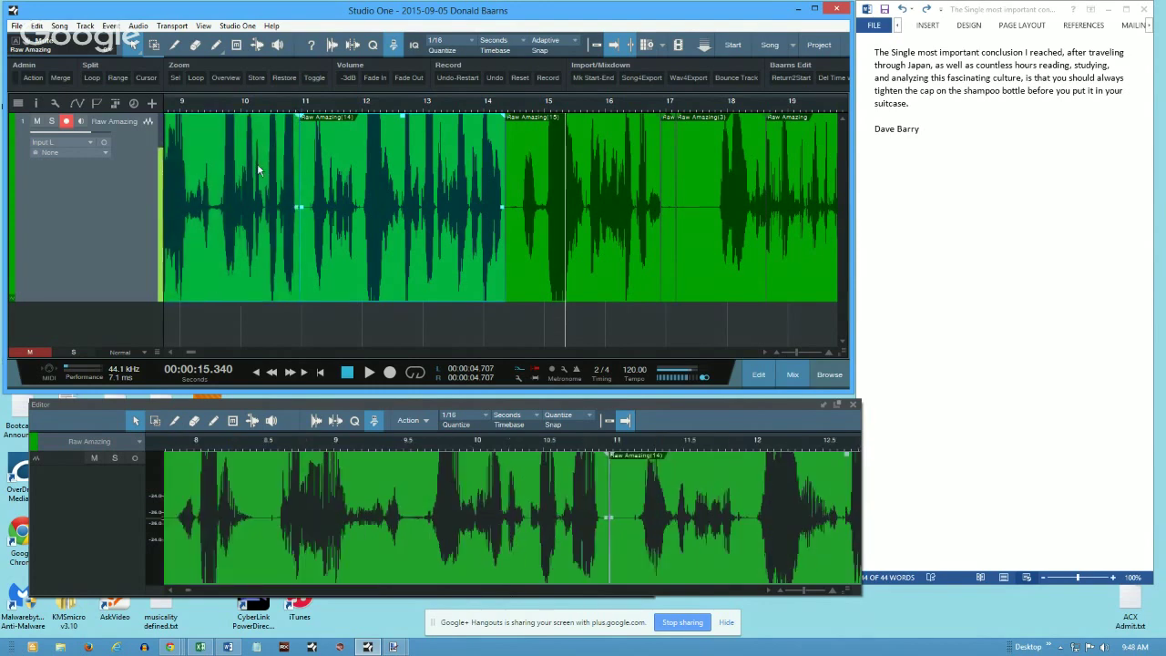
scroll(385, 110, down, 3)
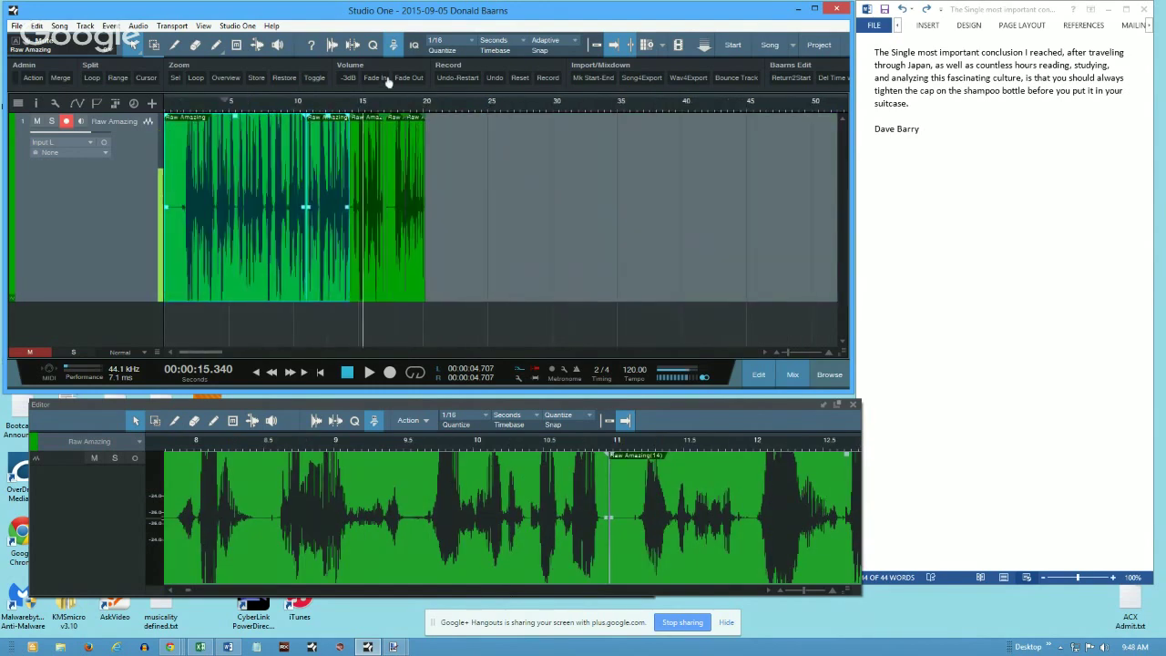
scroll(389, 100, up, 2)
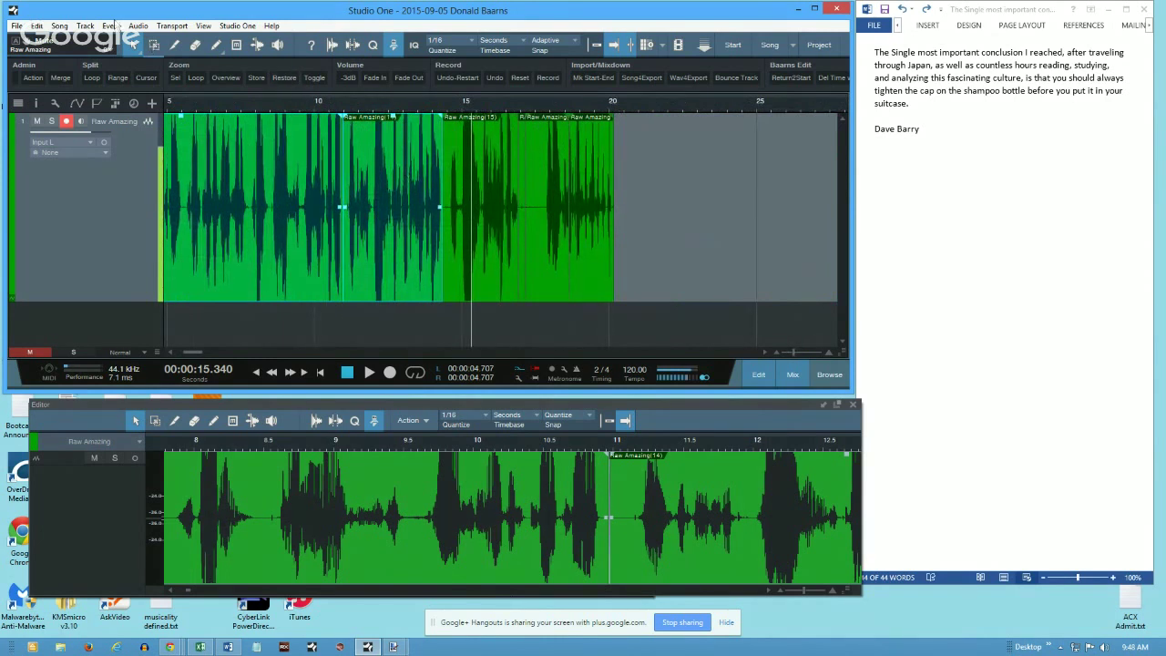
click(109, 25)
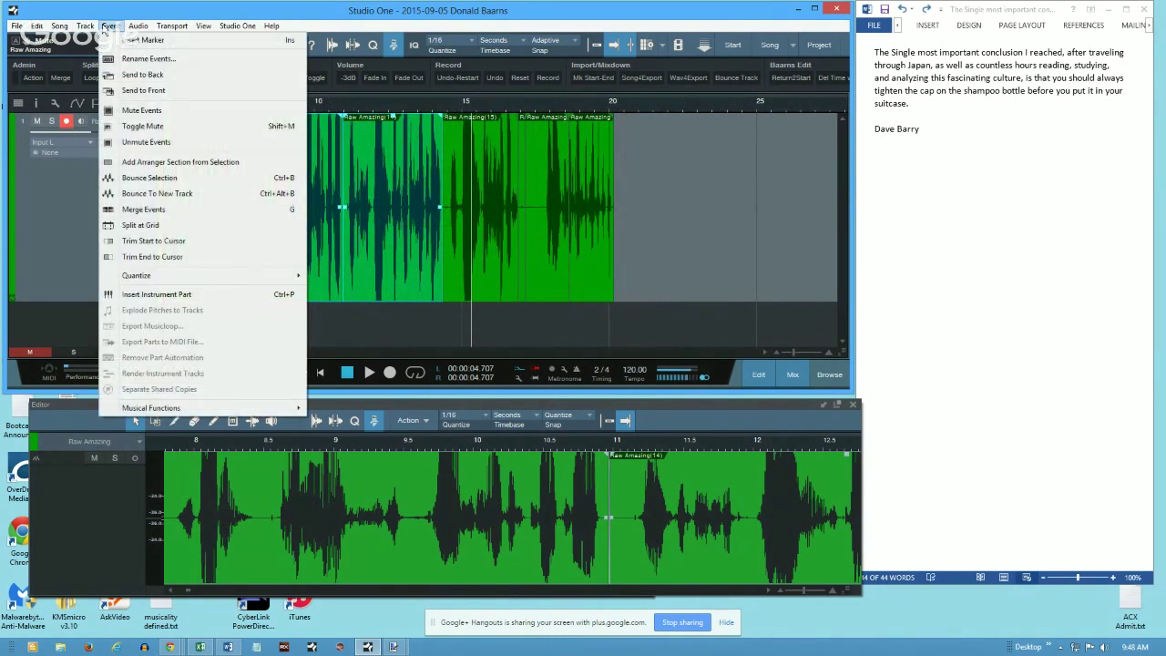
mouse_move(140, 27)
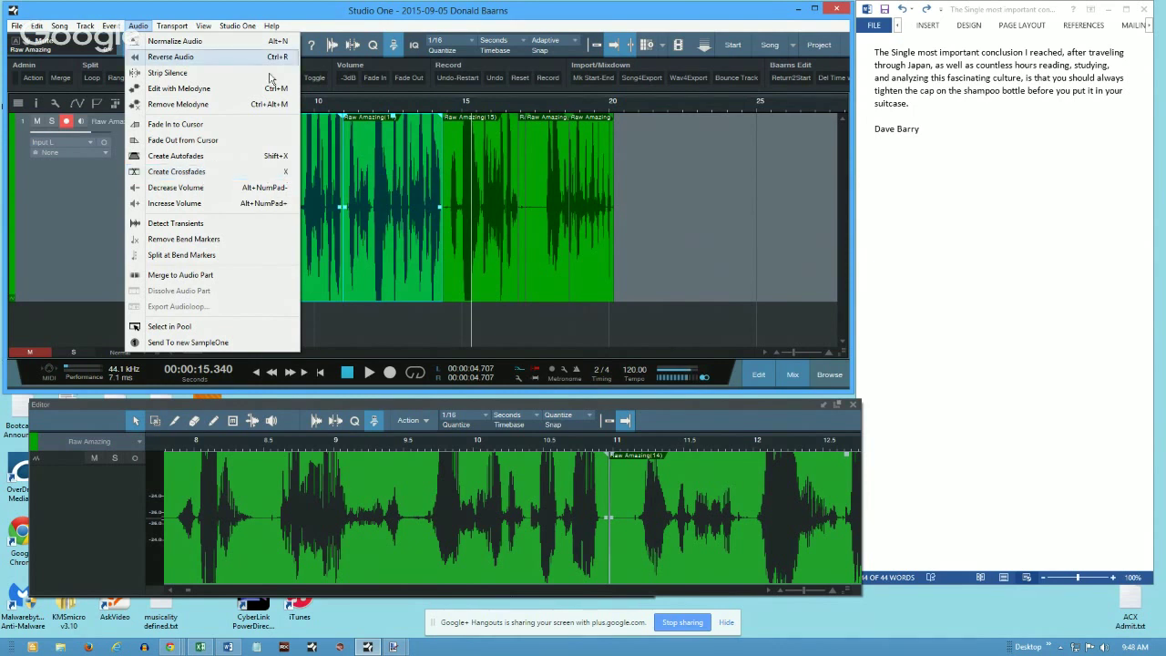
click(391, 87)
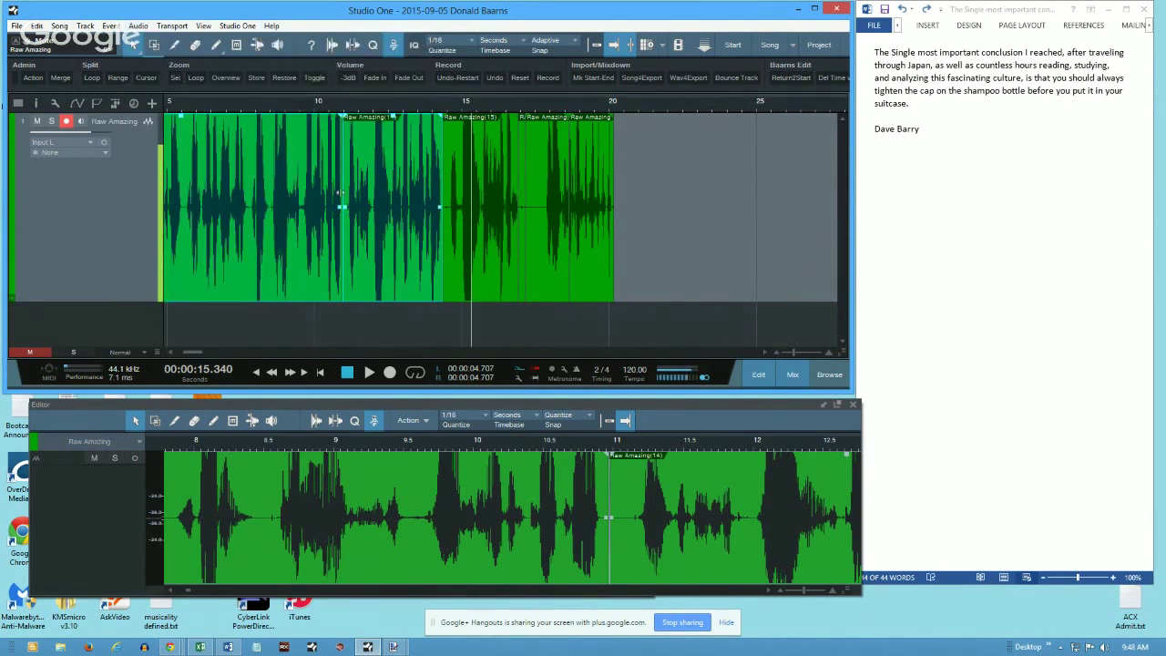
Step: Inspect the crossfade at the start of Raw Amazing(14), near 10.97 s, in fine detail and against the whole recording
scroll(340, 109, up, 10)
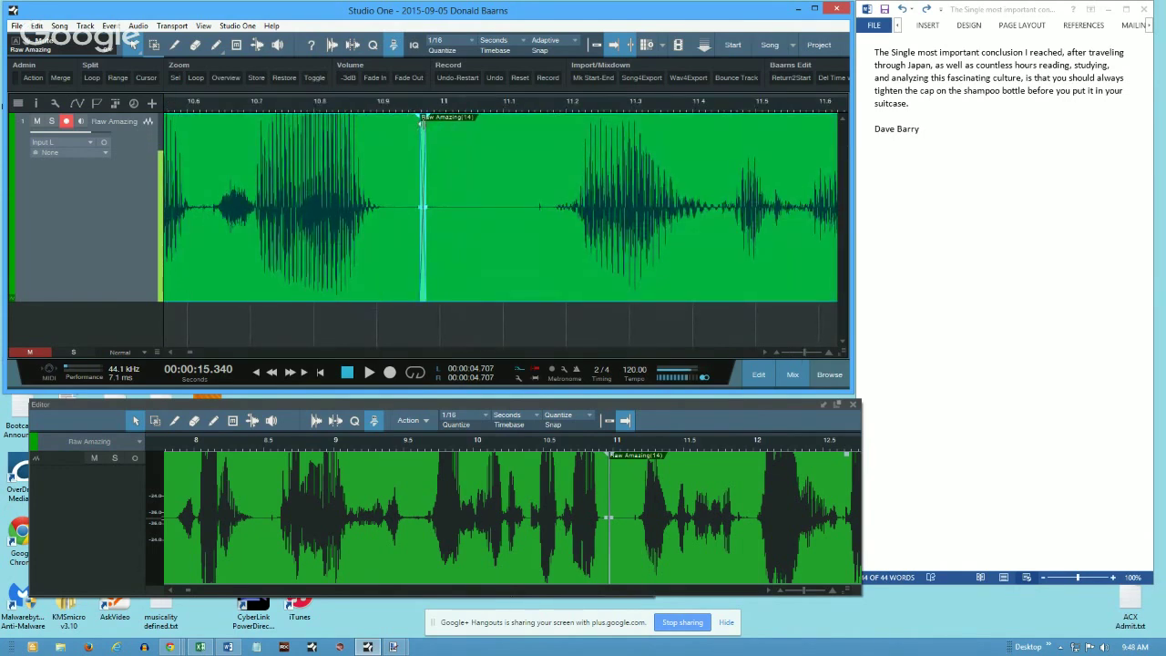
scroll(444, 125, up, 8)
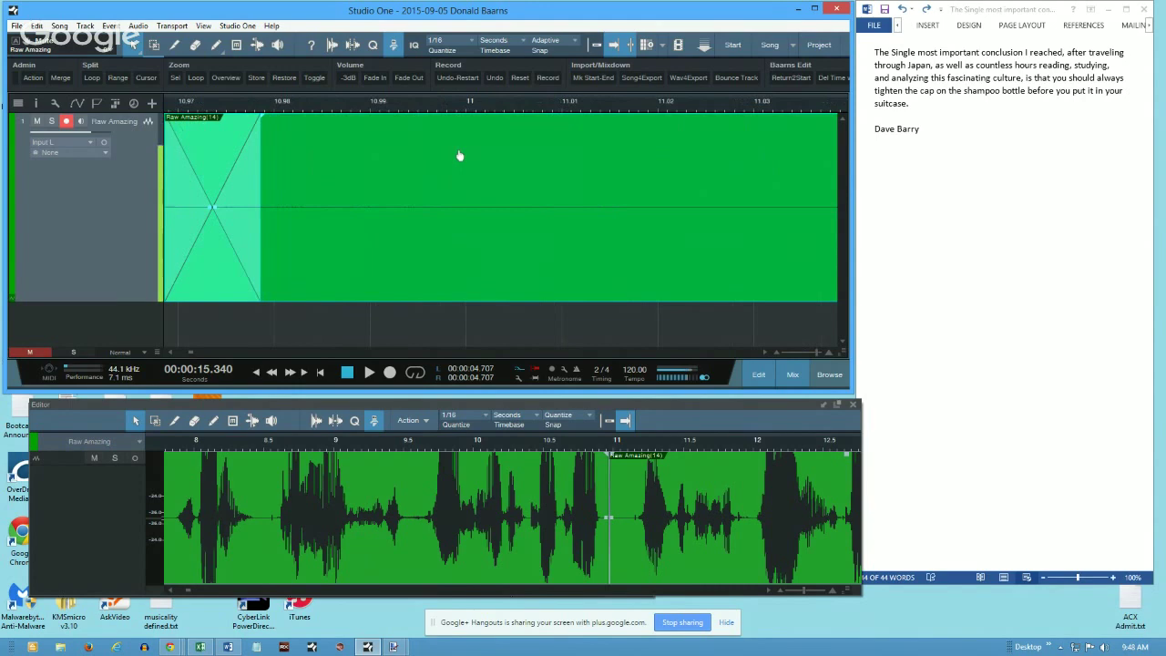
scroll(461, 137, down, 6)
scroll(467, 107, down, 2)
scroll(466, 107, down, 8)
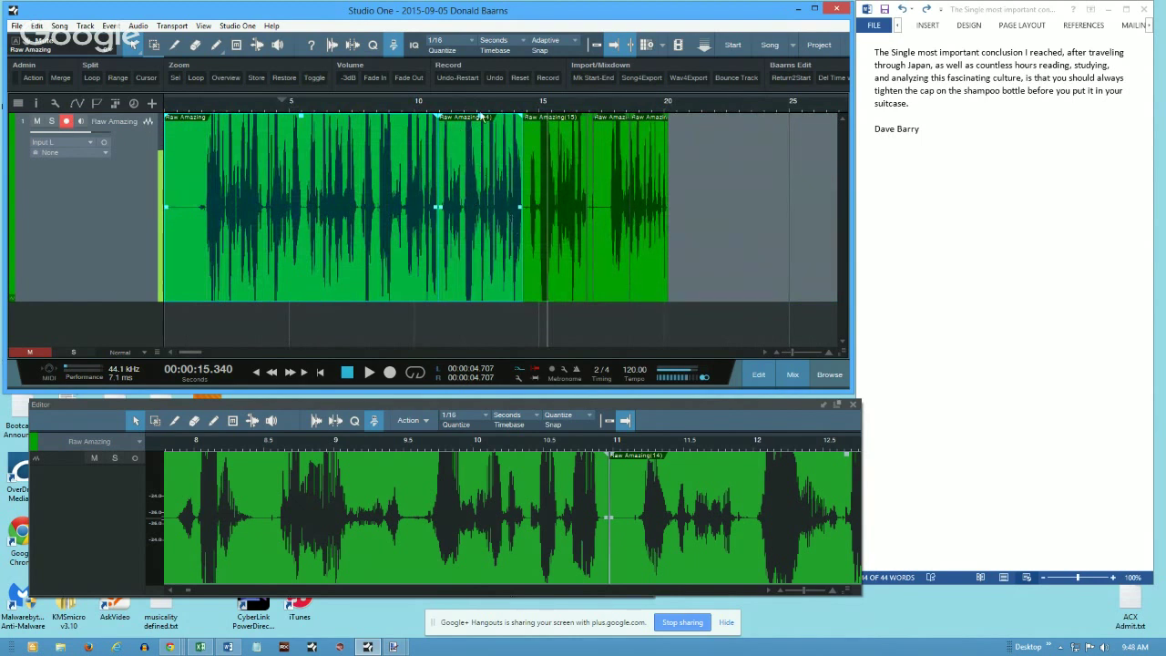
scroll(483, 111, up, 4)
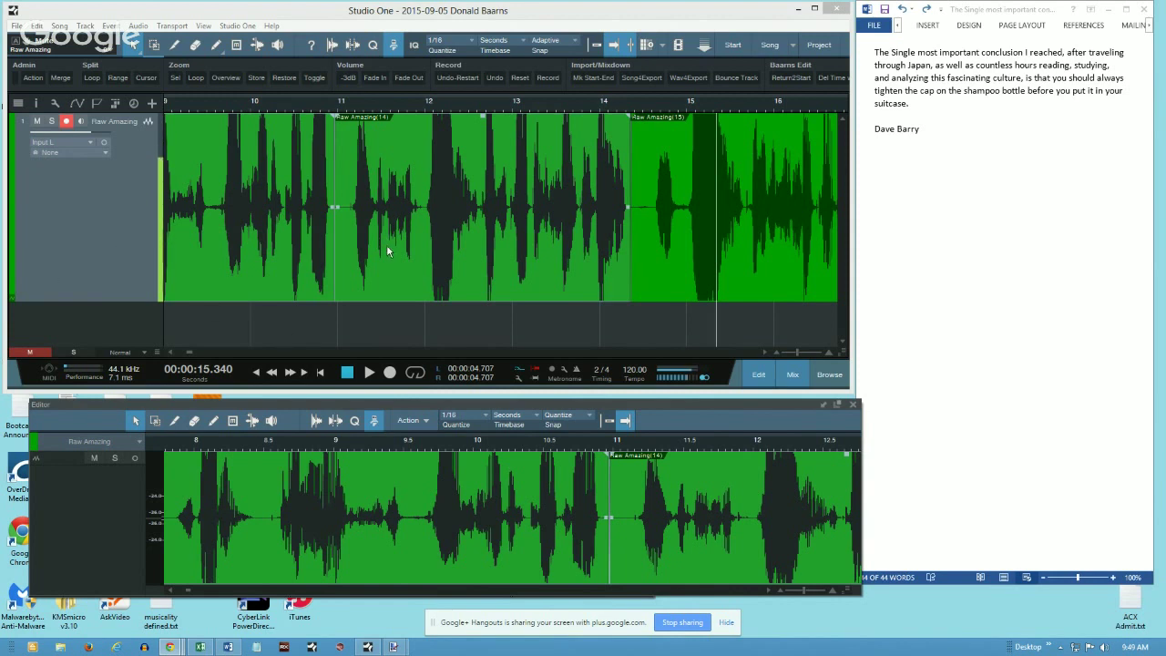
Step: Mark a punch range from 11.531 s to 14.334 s over Raw Amazing(14) and place the playback cursor at 9.187 s
click(366, 111)
scroll(365, 111, down, 4)
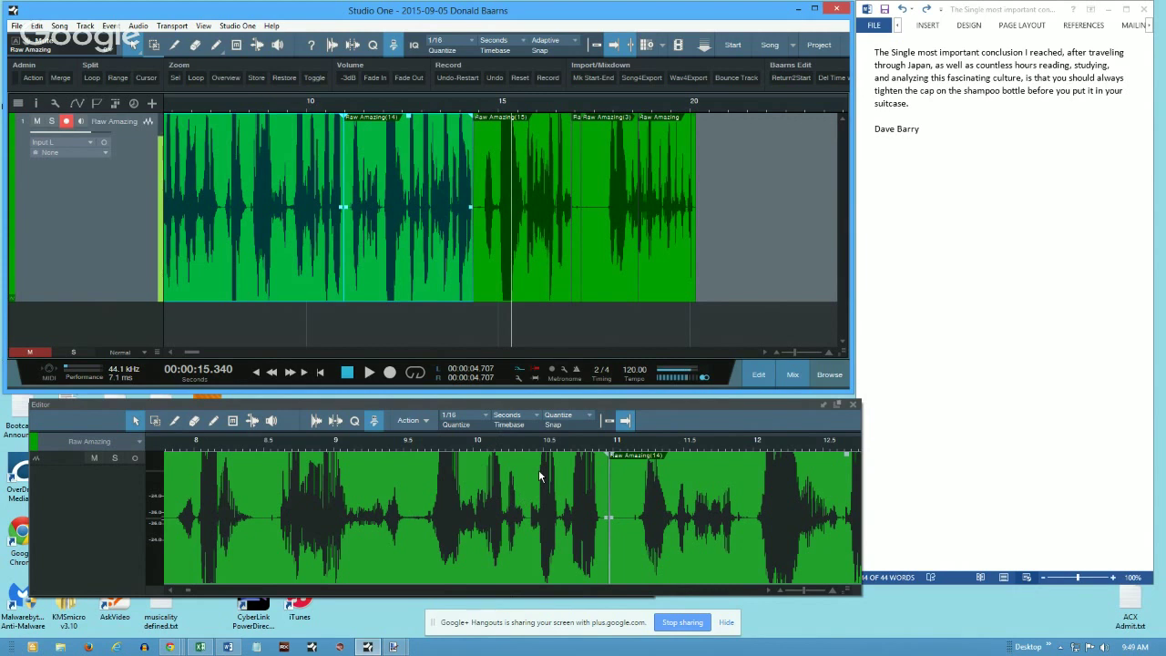
click(535, 370)
drag(365, 97, 471, 93)
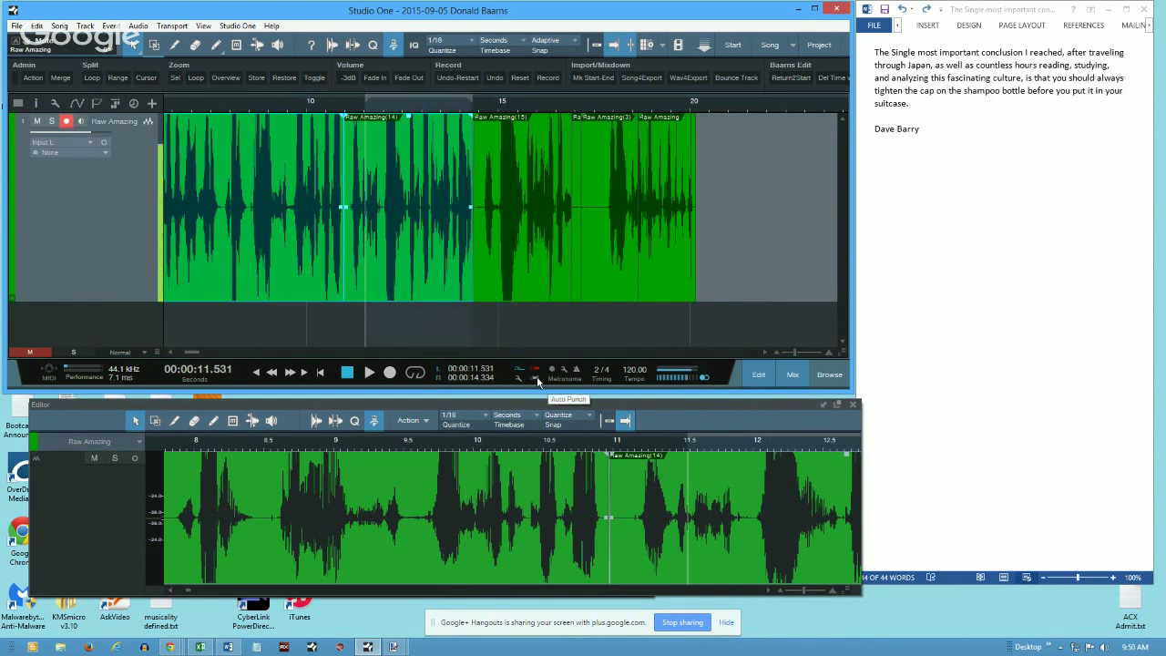
click(275, 102)
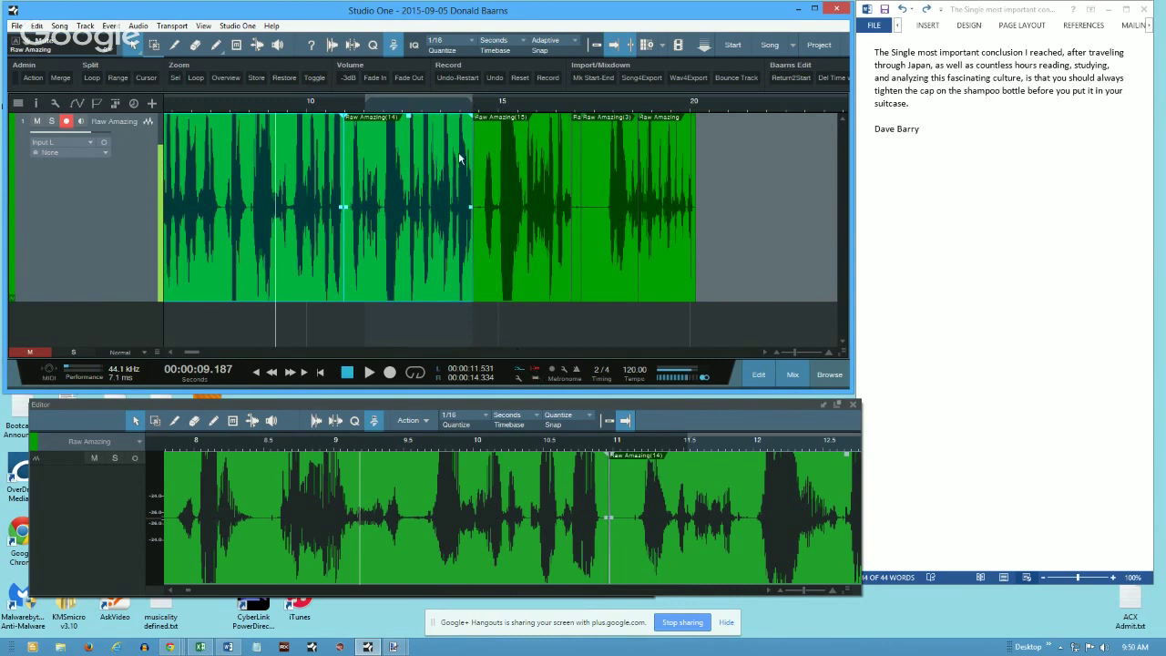
Step: Move the shared boundary of Raw Amazing(14) and Raw Amazing(15) to about 14.509 s, and disarm recording on the Raw Amazing track
mouse_move(474, 131)
mouse_down()
mouse_move(589, 144)
mouse_move(443, 146)
mouse_move(489, 148)
mouse_move(480, 153)
mouse_up()
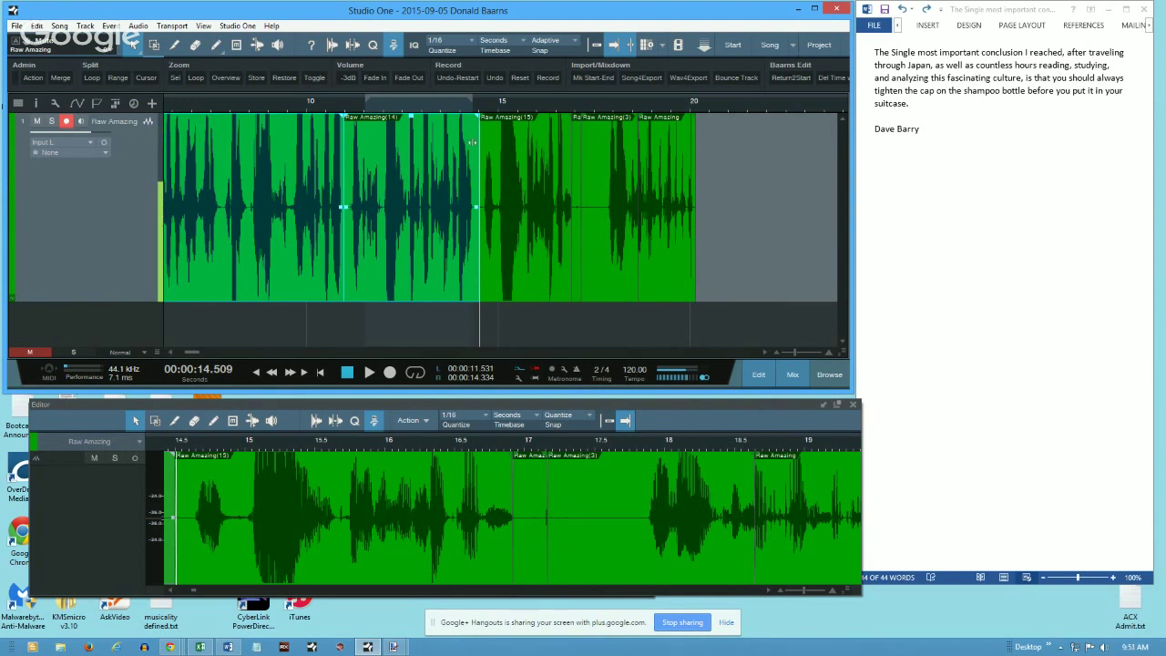
click(65, 121)
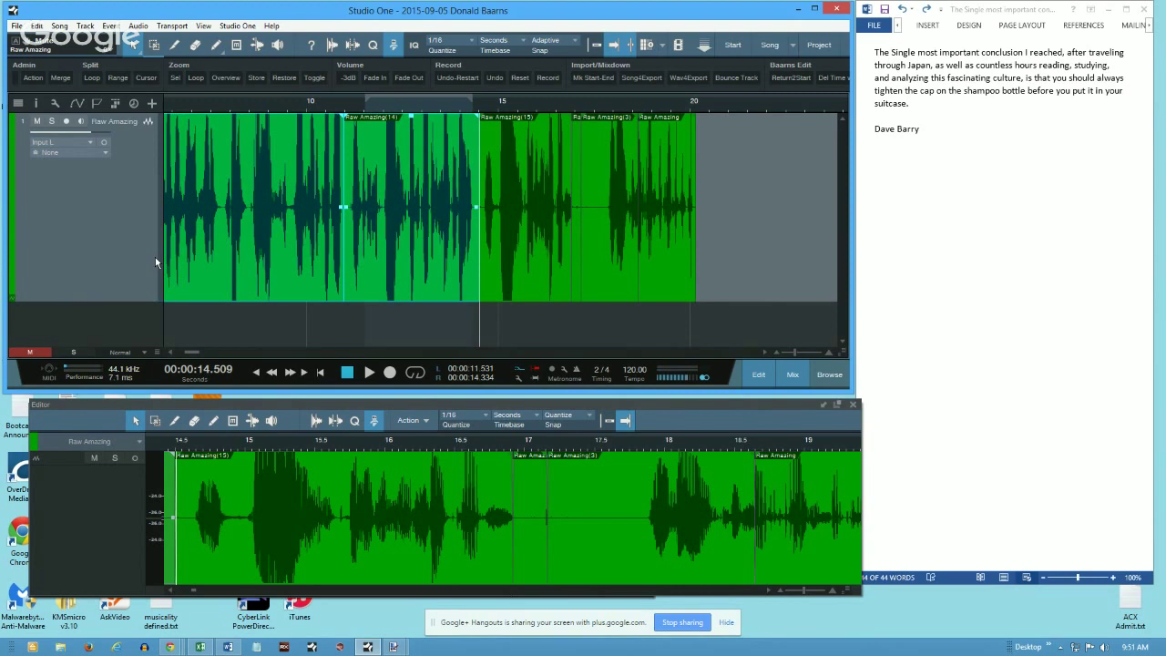
Step: View the macro administration options, and switch the Macros toolbar off and back on
click(35, 79)
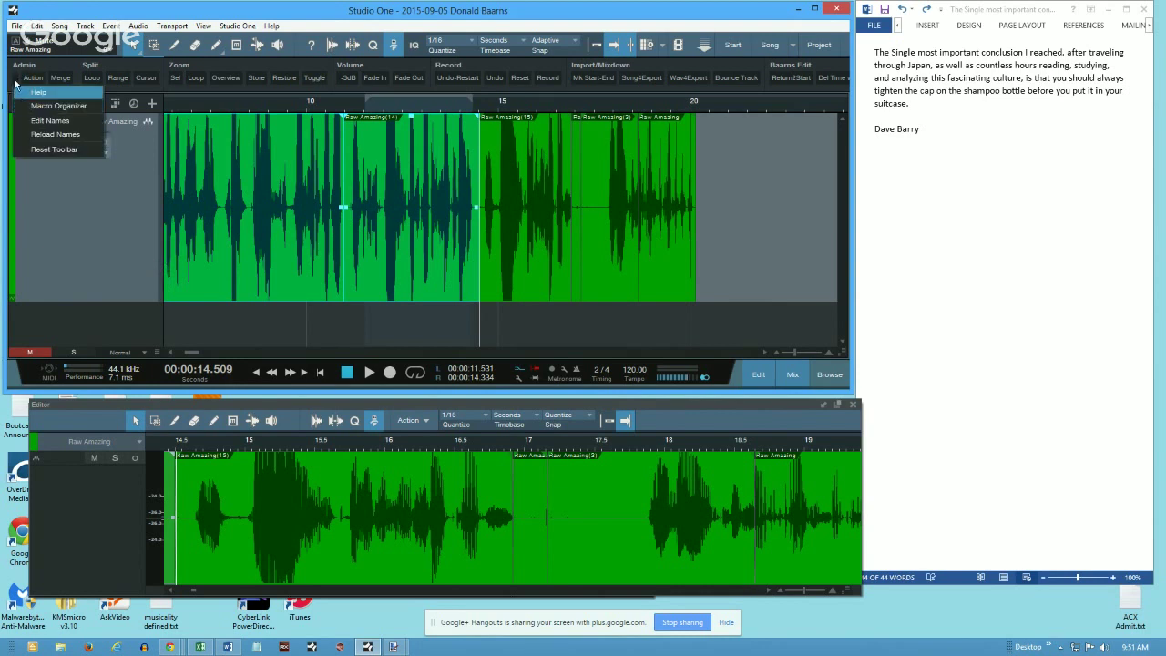
click(392, 47)
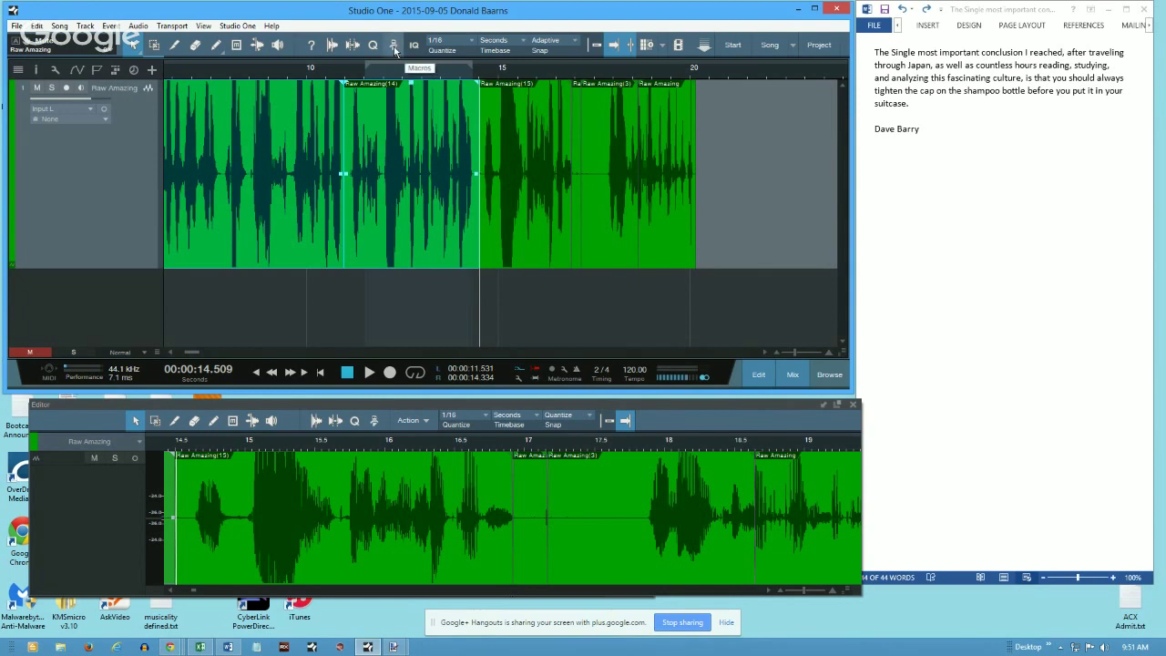
click(395, 46)
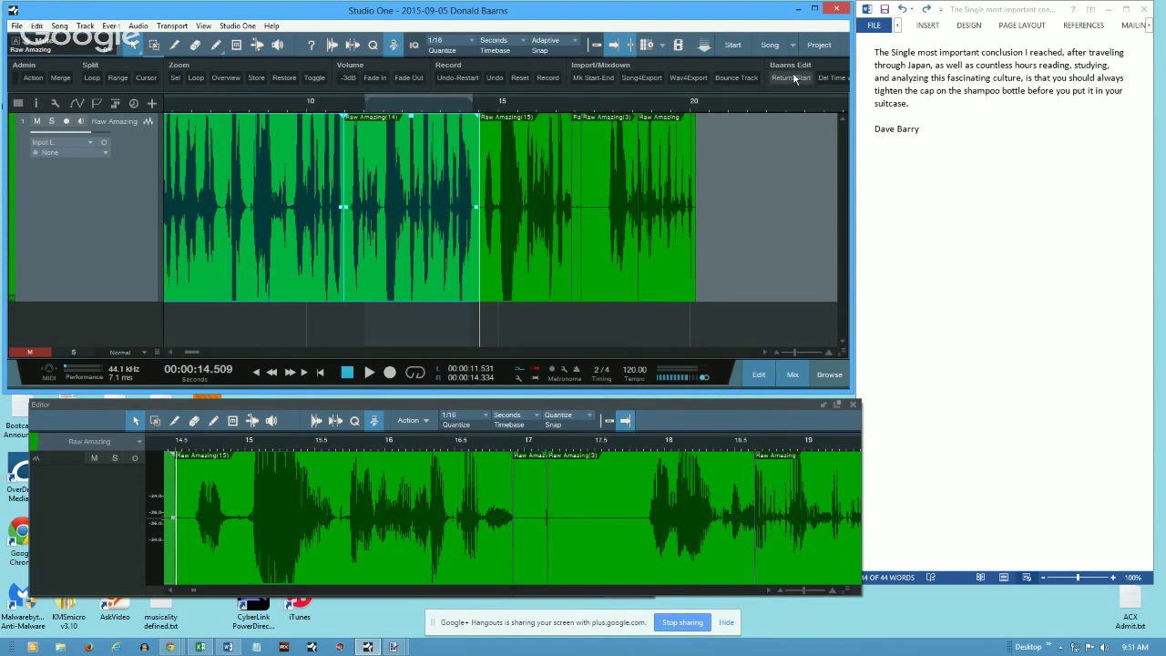
Step: Minimize the Word document and widen the Studio One window to nearly the full screen width
click(987, 151)
key(ctrl+a)
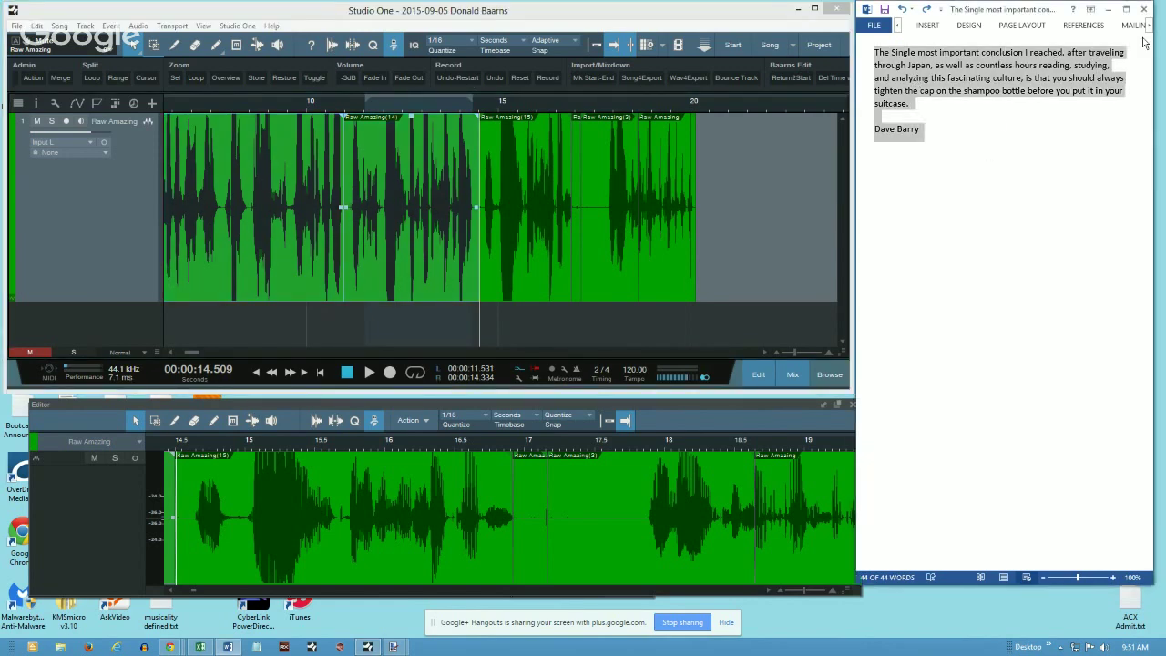
click(1110, 8)
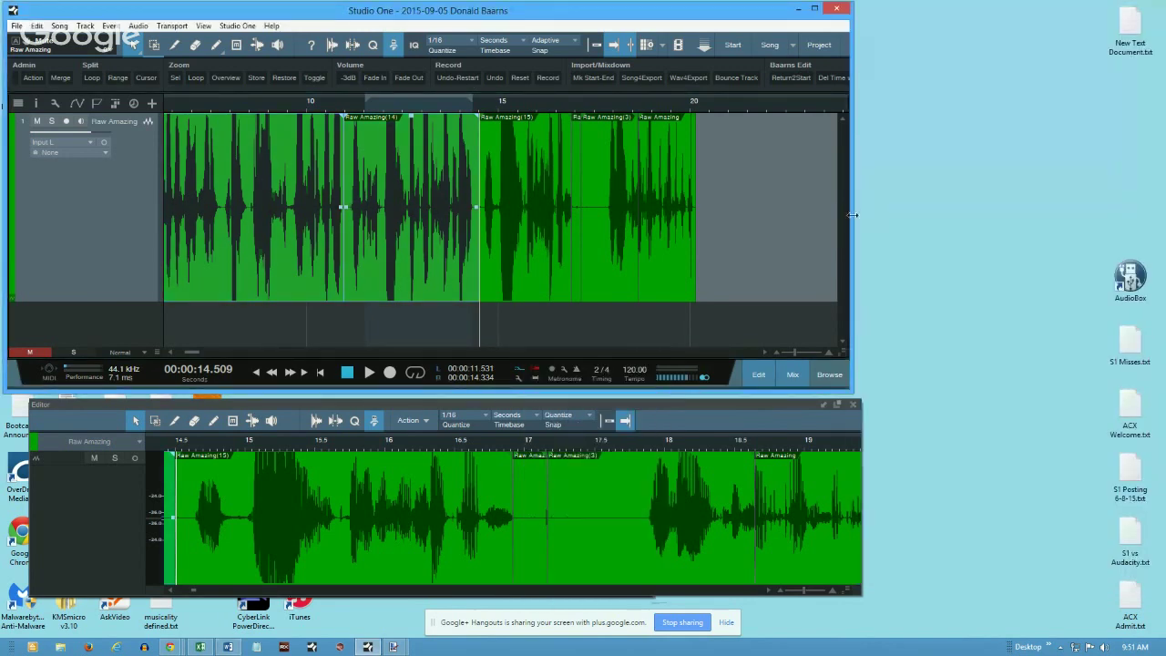
drag(850, 216, 1137, 216)
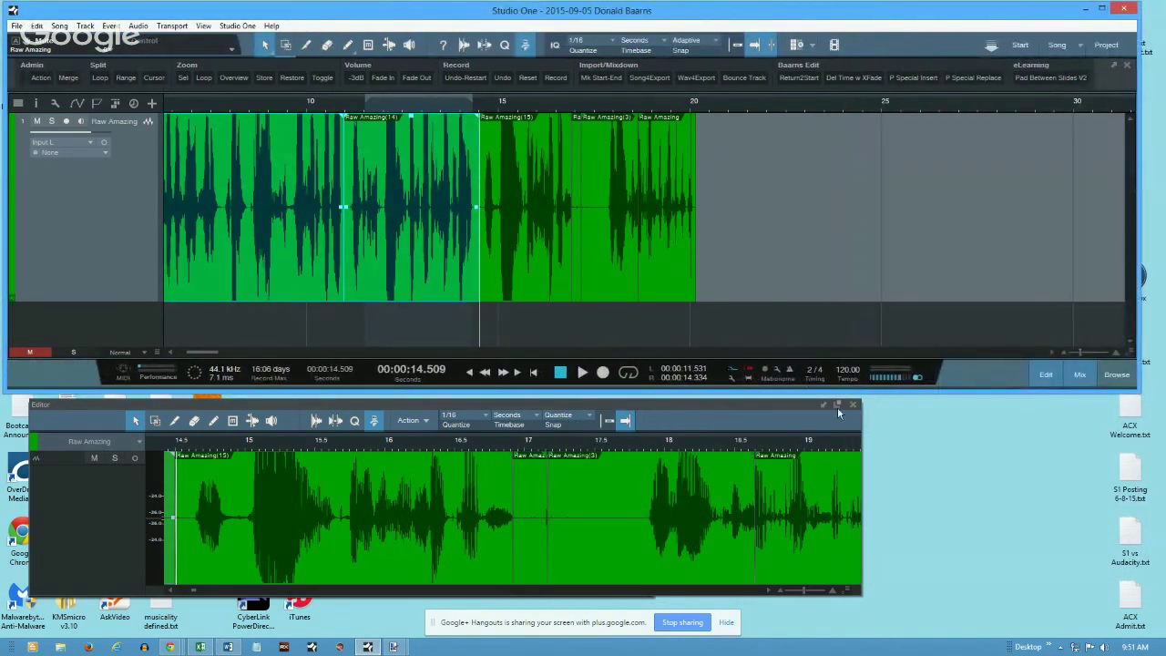
Step: Replace the audio editor with the mixing console, close the console, and extend the main window's height down the screen
key(F3)
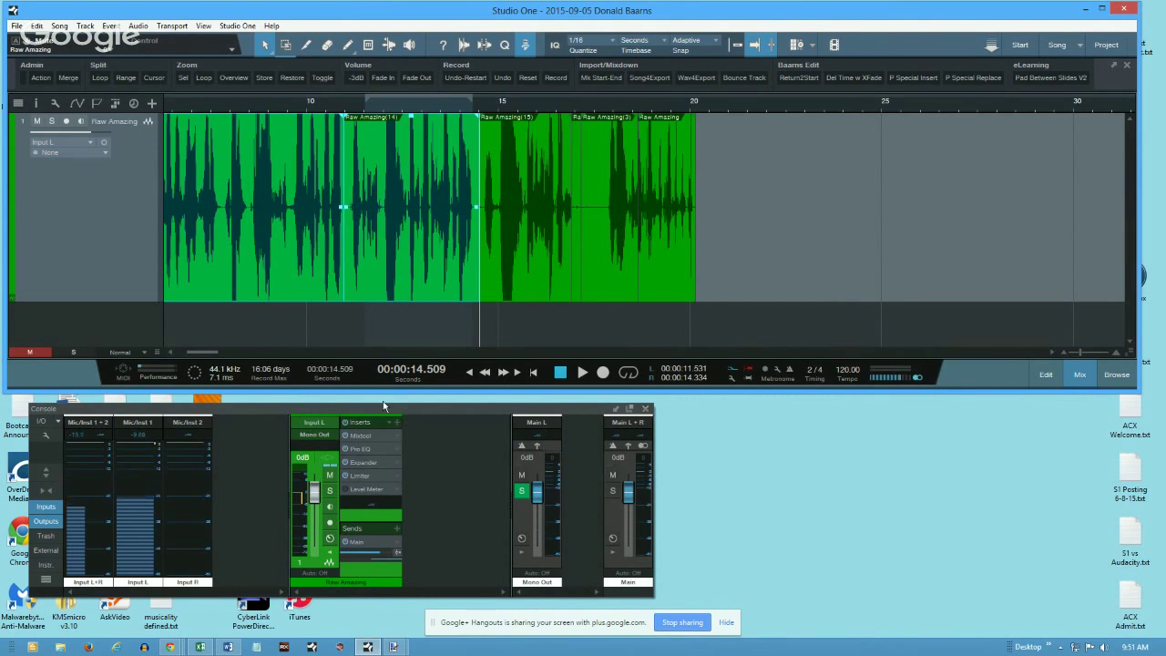
click(645, 408)
drag(326, 392, 344, 572)
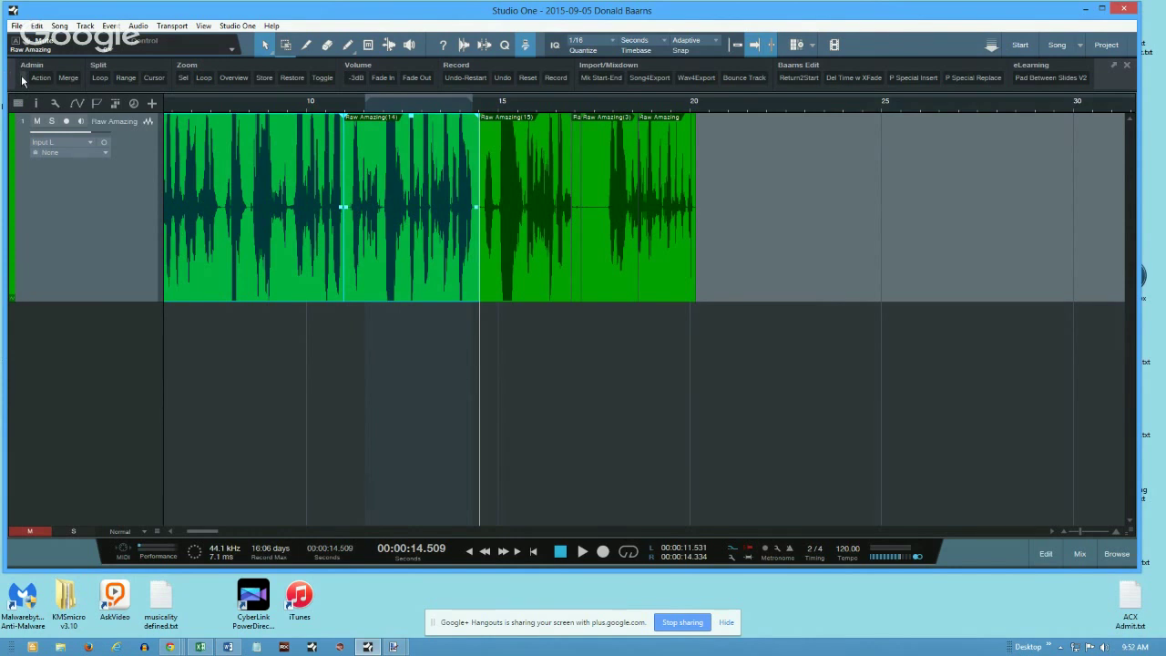
Step: Switch the Macros toolbar off and back on, and briefly show the browser's Pool before hiding it
click(527, 48)
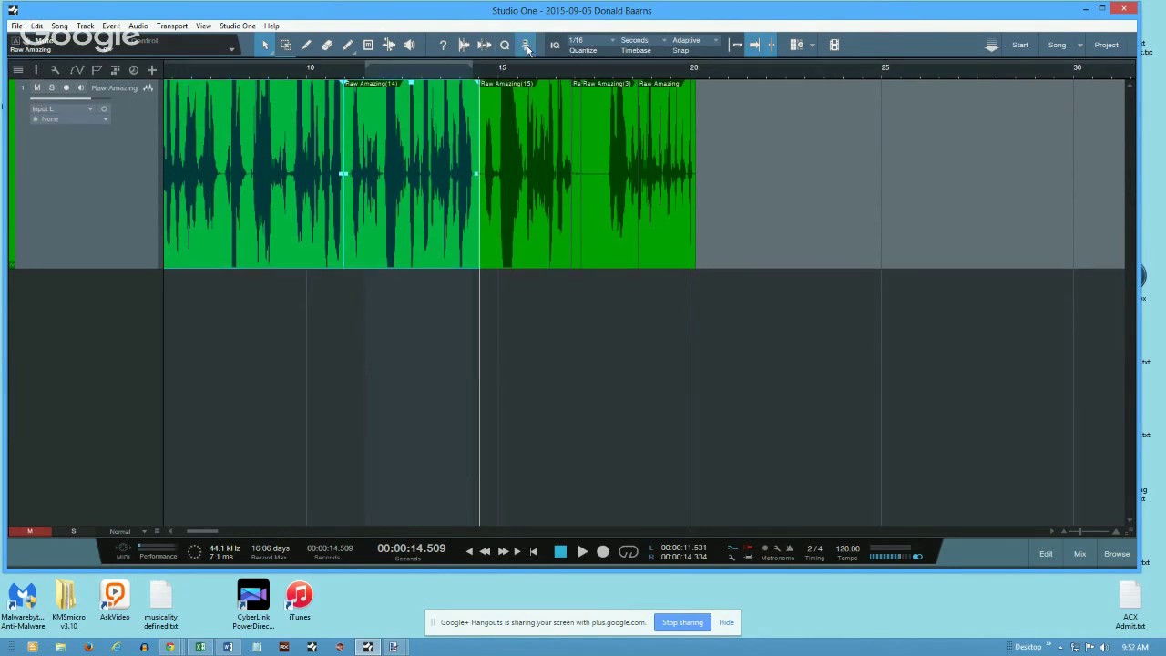
click(526, 47)
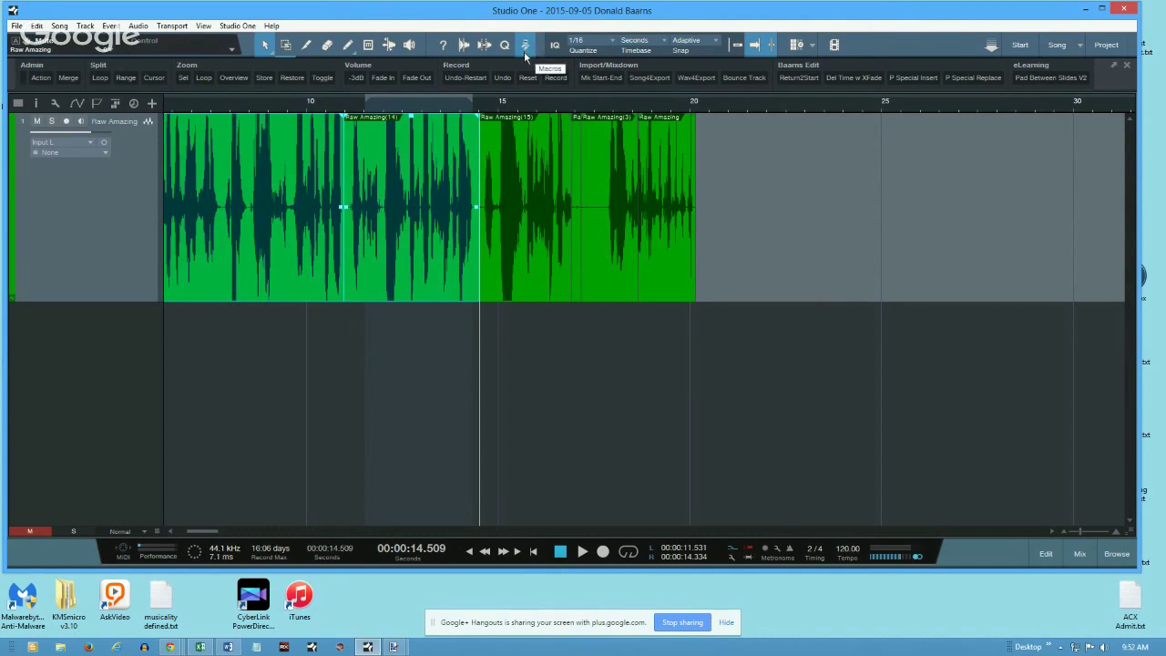
click(1116, 554)
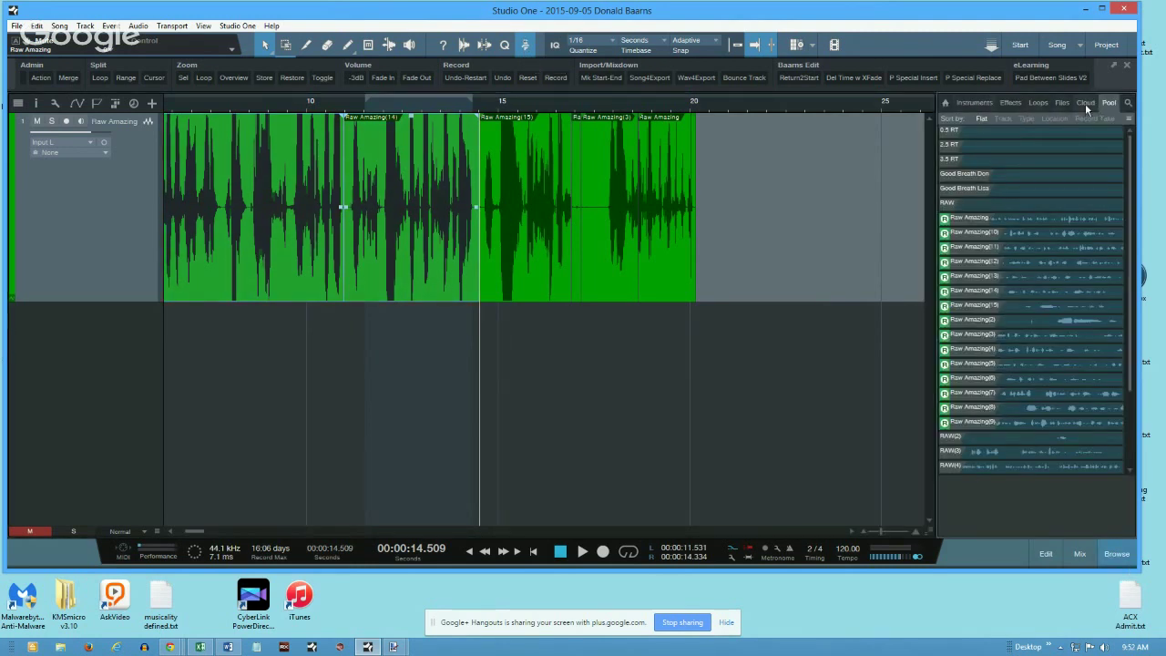
click(1118, 554)
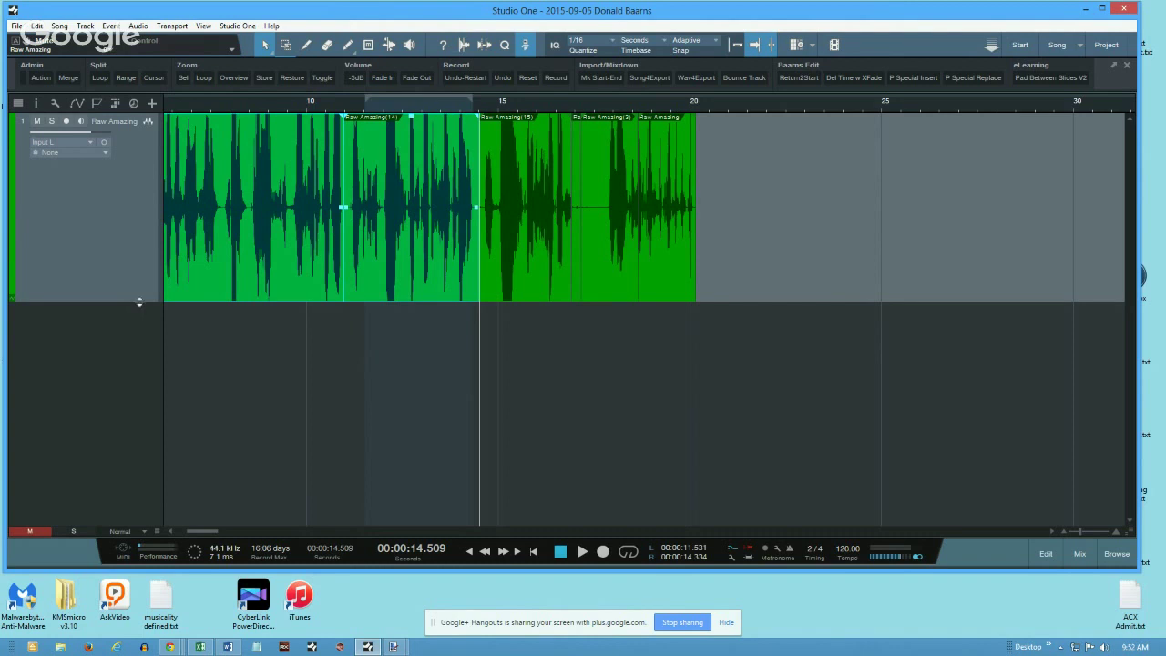
Step: Reduce the Raw Amazing track's height, and view the Mk Start-End entry in the Macro Organizer before closing it
drag(139, 301, 133, 237)
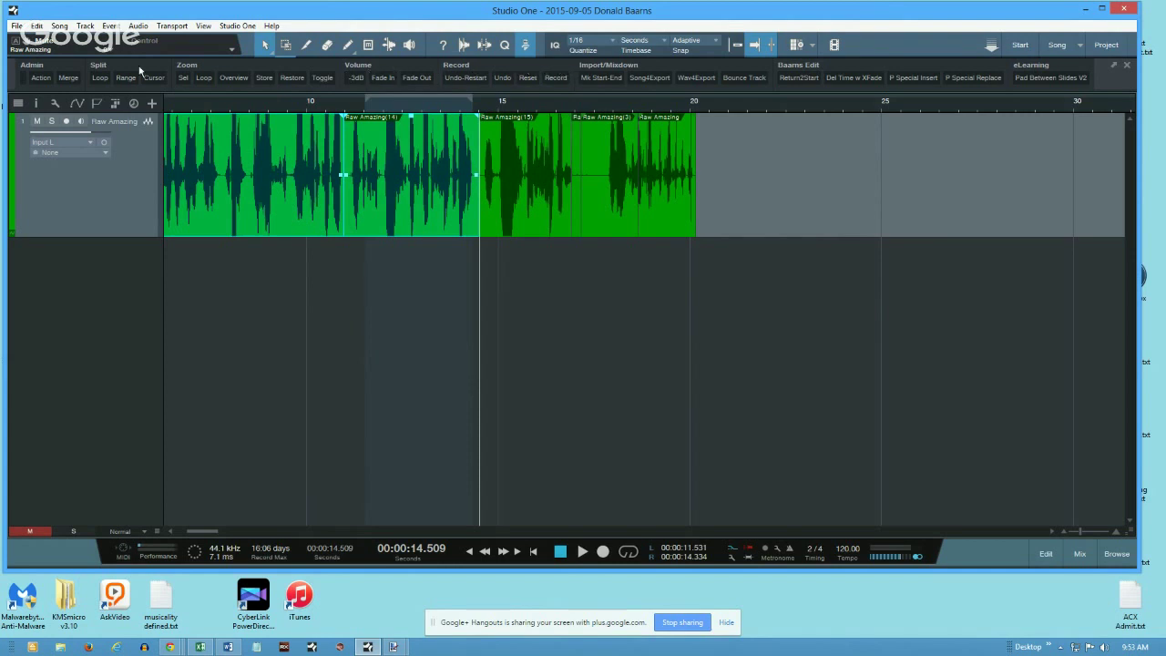
click(24, 82)
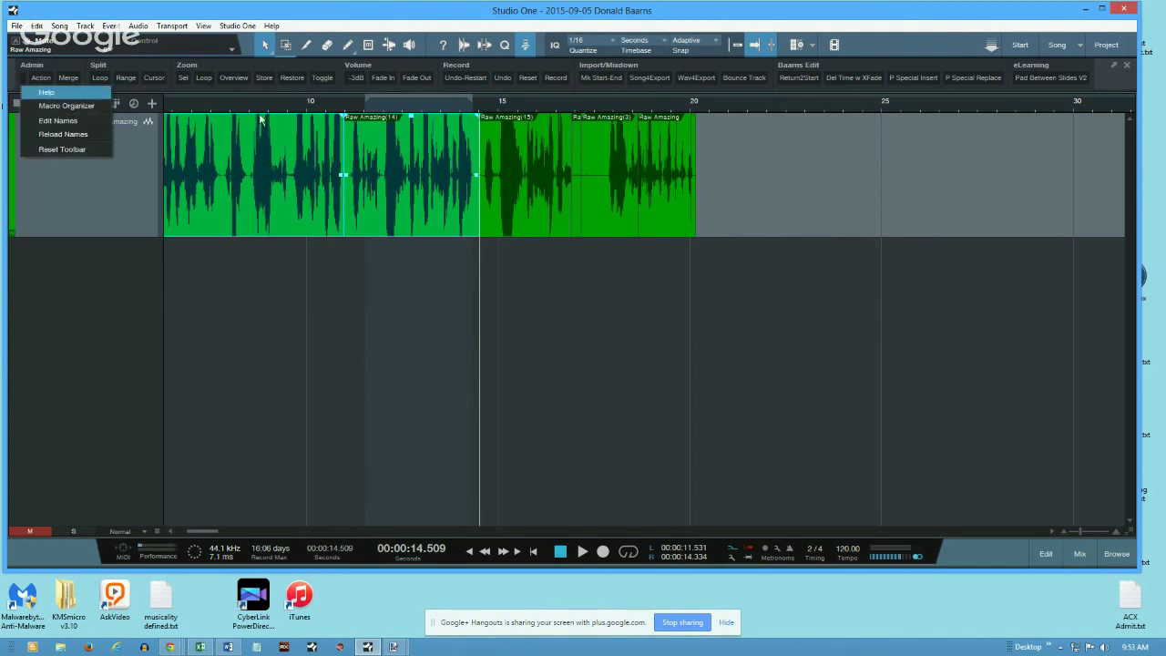
click(80, 107)
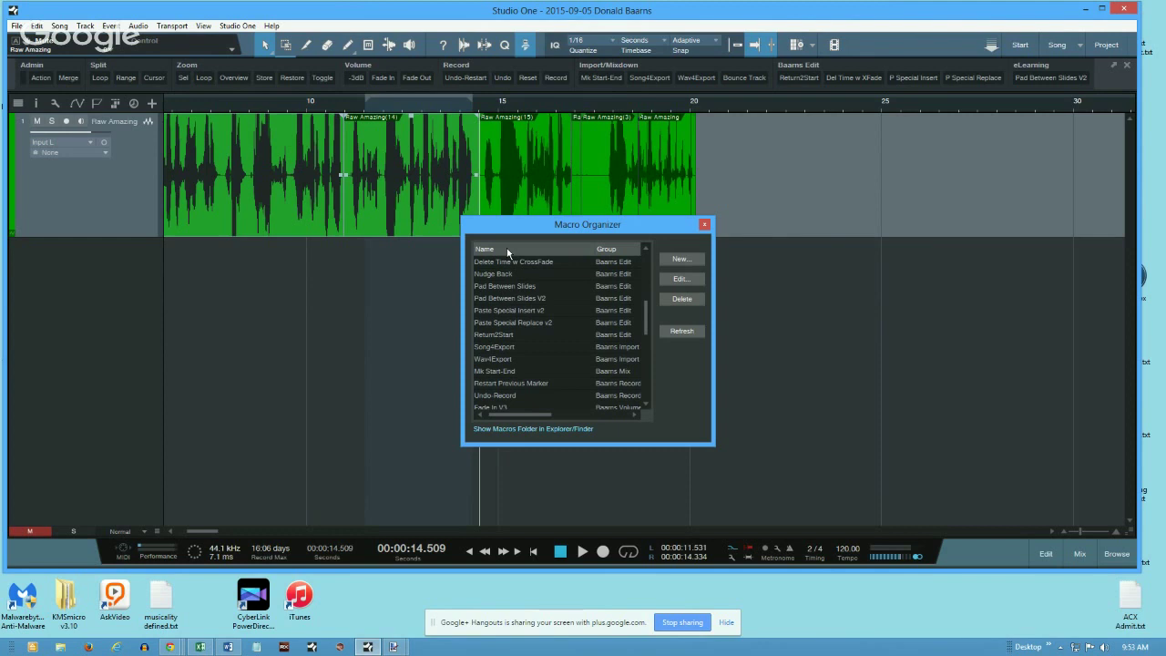
click(498, 373)
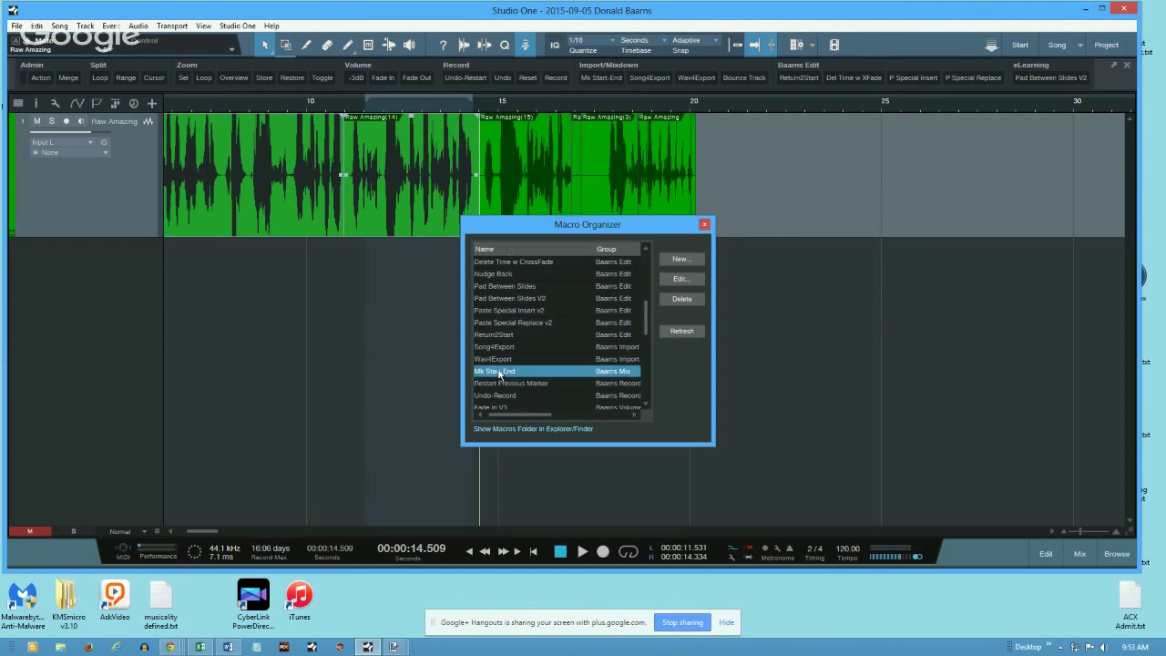
click(704, 225)
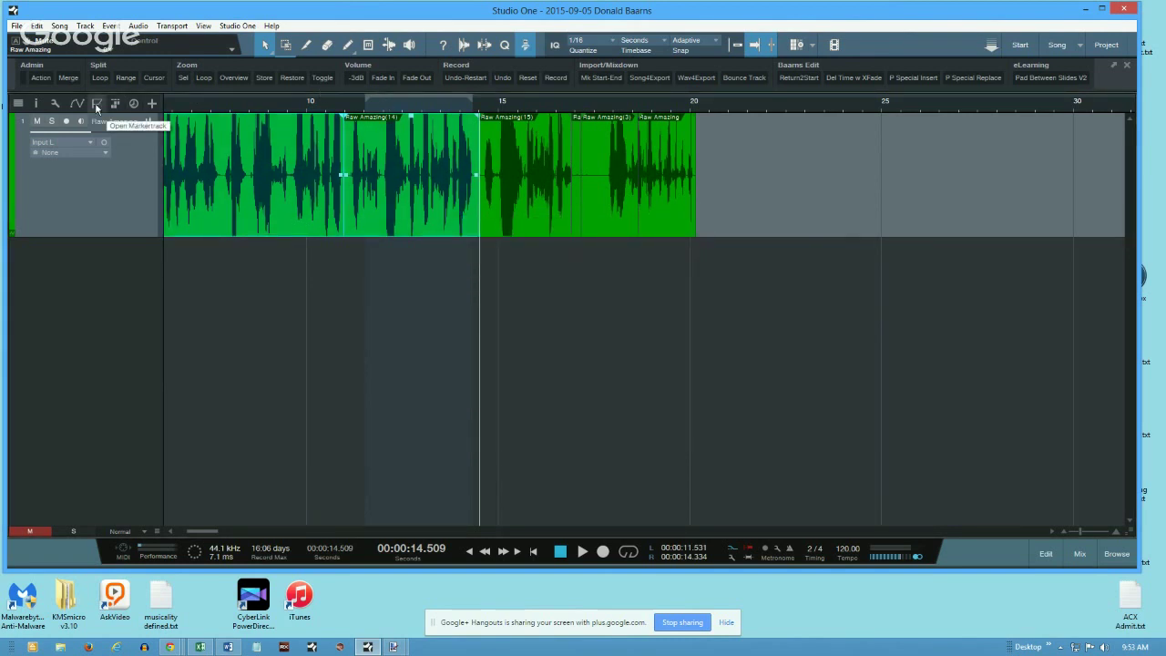
Step: View the Export Mixdown settings and cancel the export
click(61, 26)
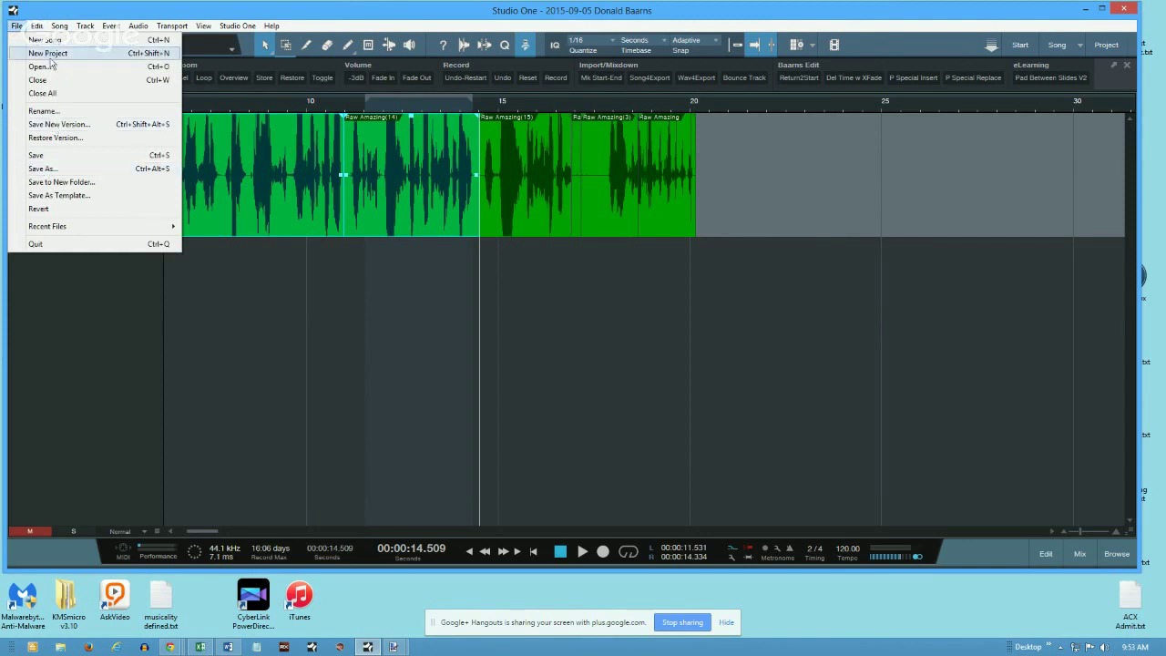
mouse_move(62, 34)
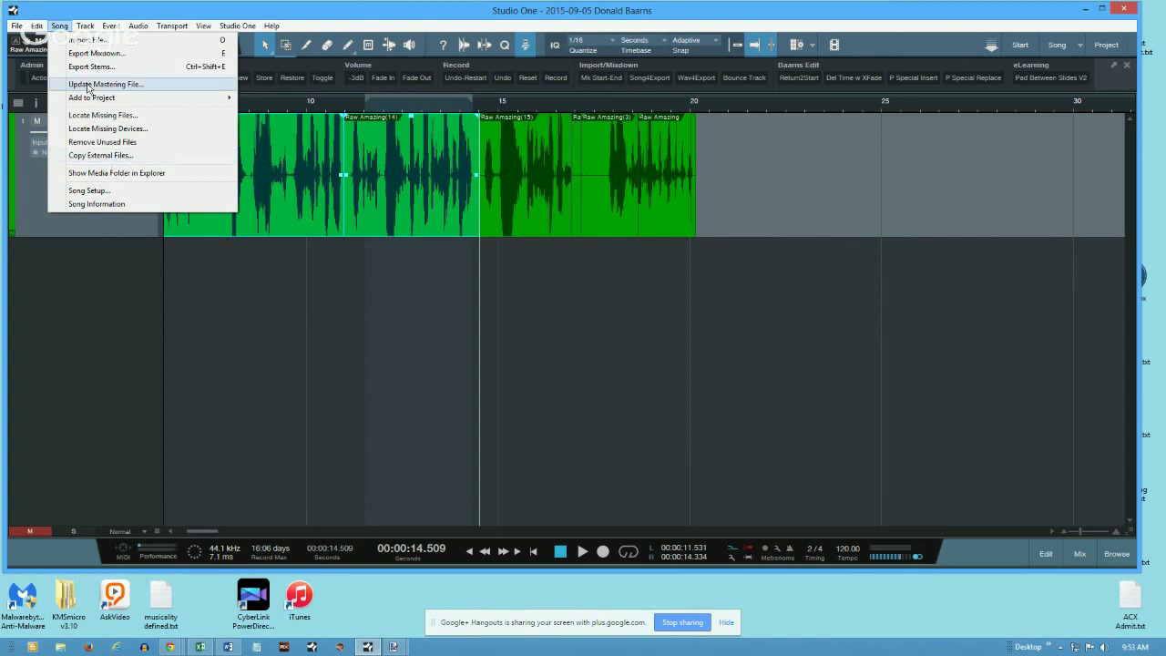
click(91, 55)
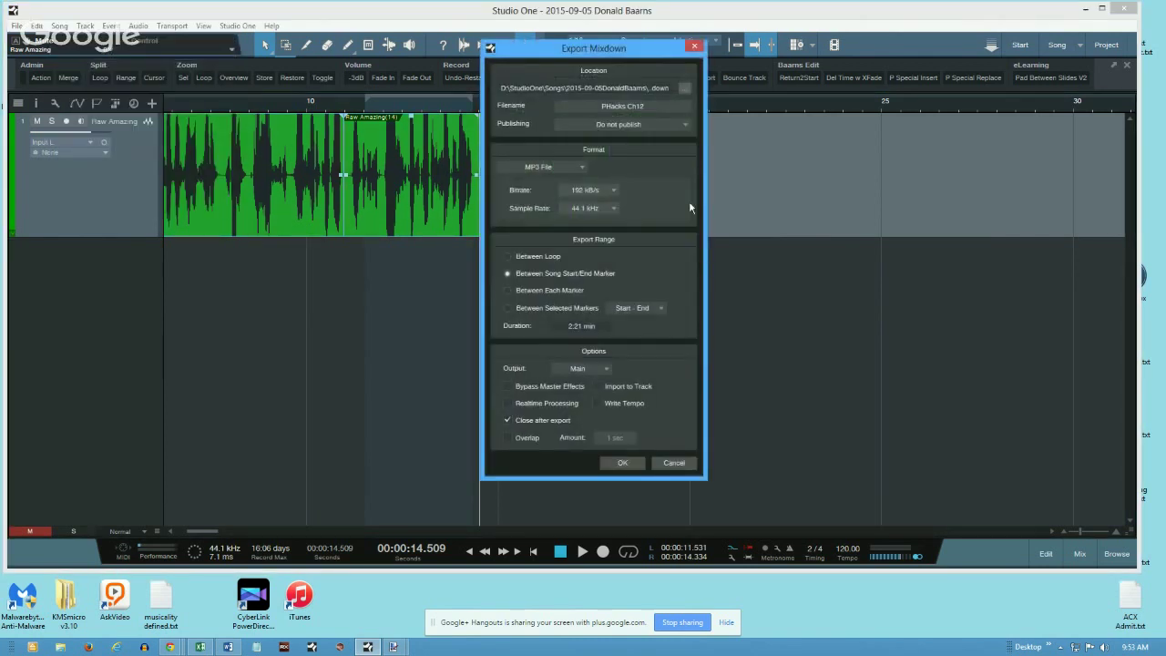
click(678, 467)
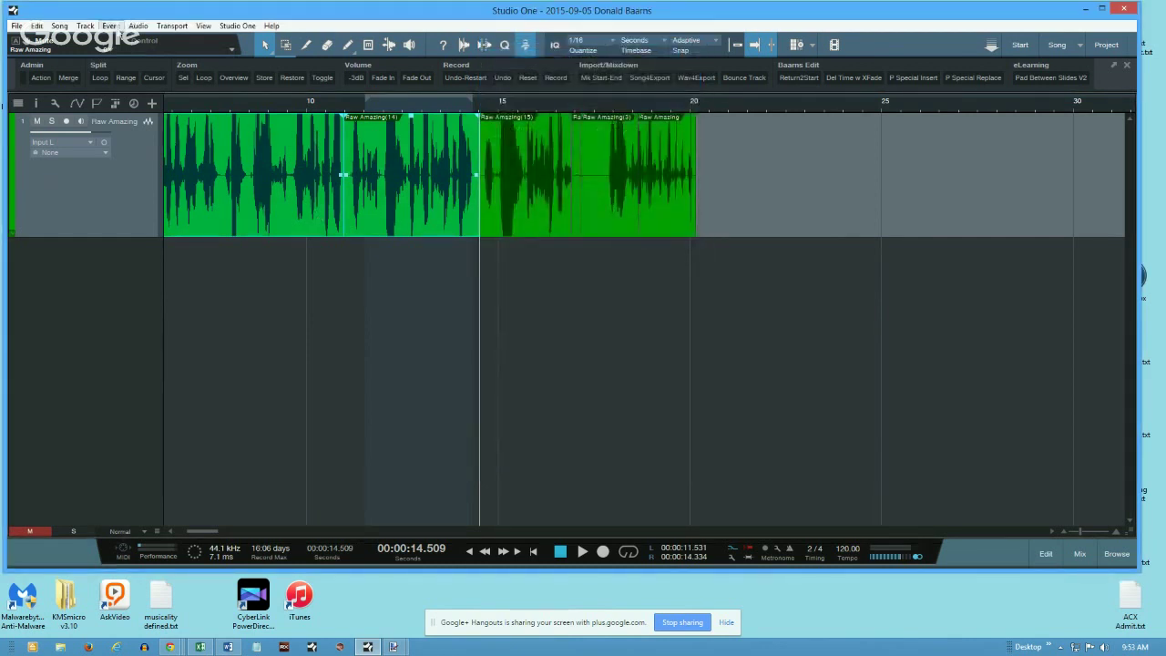
Step: Compare the Between Loop and Between Song Start/End Marker export ranges for the mixdown, and cancel without exporting
click(59, 26)
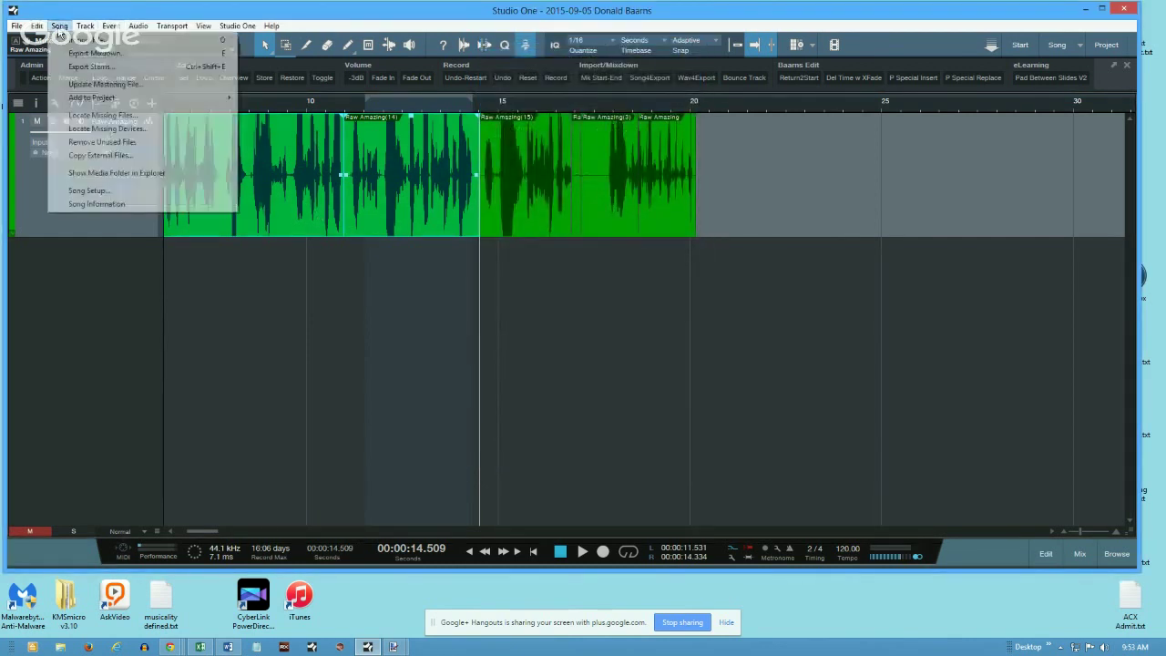
click(104, 54)
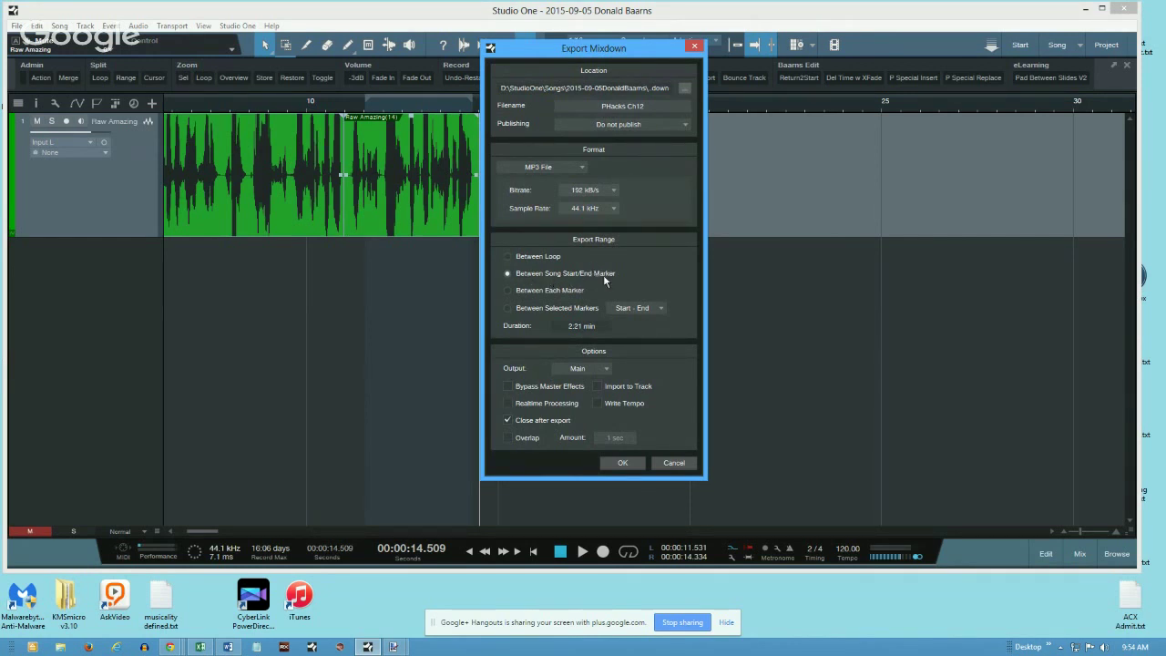
click(507, 258)
click(507, 274)
click(674, 463)
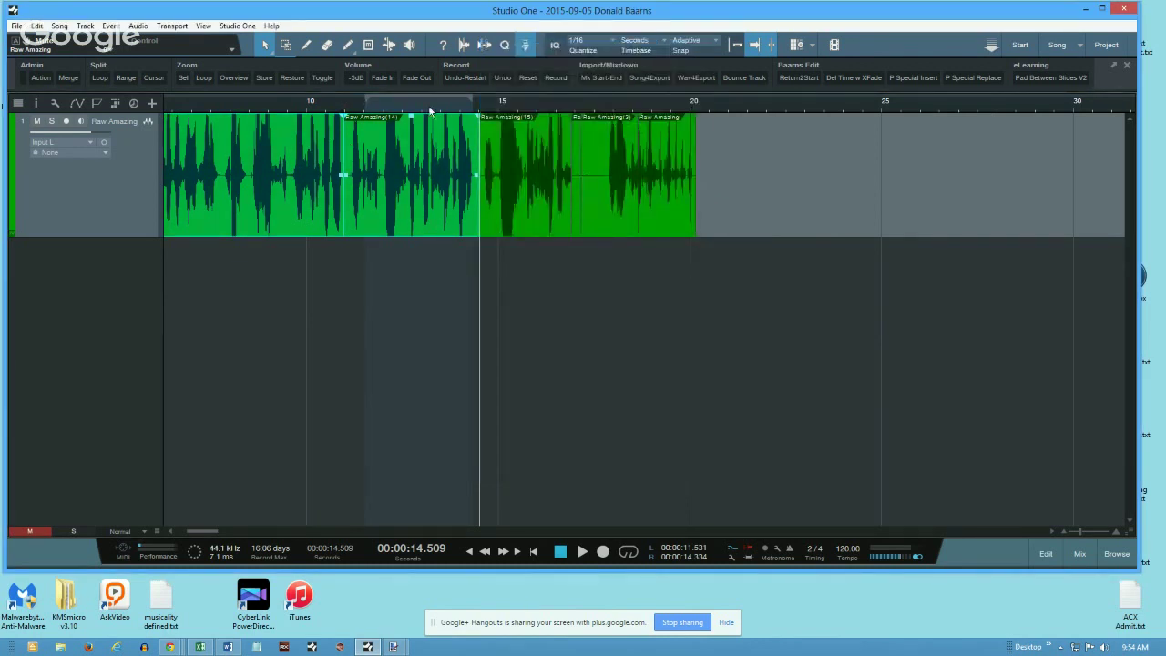
Step: Fit the loop range around Raw Amazing(14), from 11.008 s to about 14.524 s, and color the selected events red
drag(367, 99, 347, 99)
drag(466, 104, 480, 102)
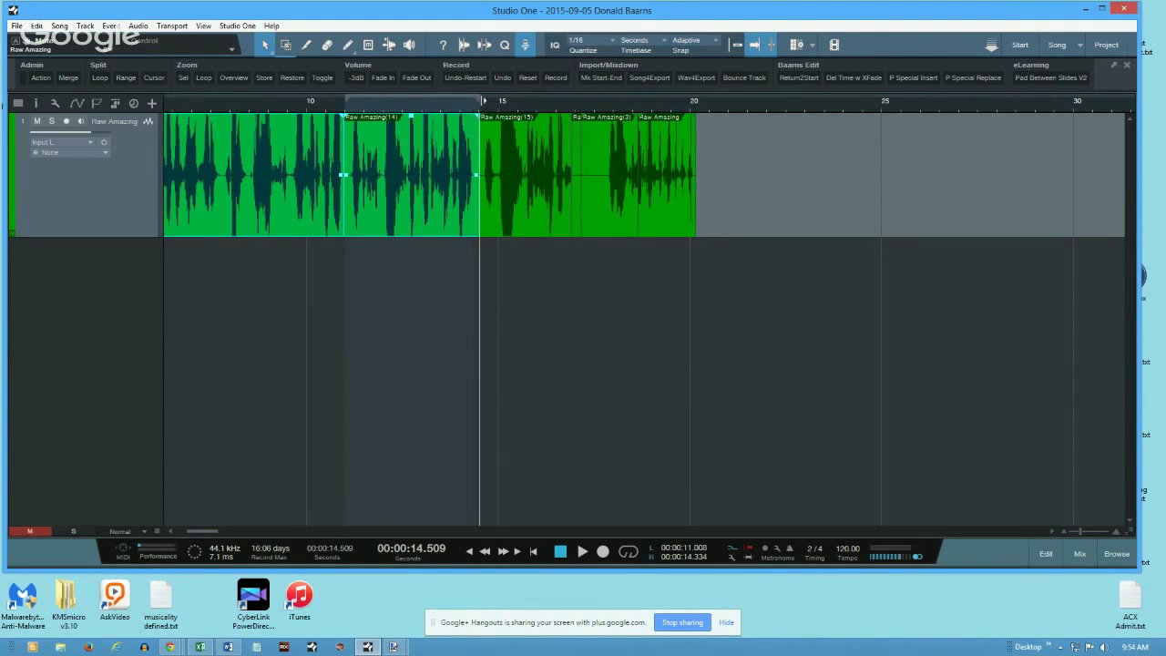
right_click(365, 122)
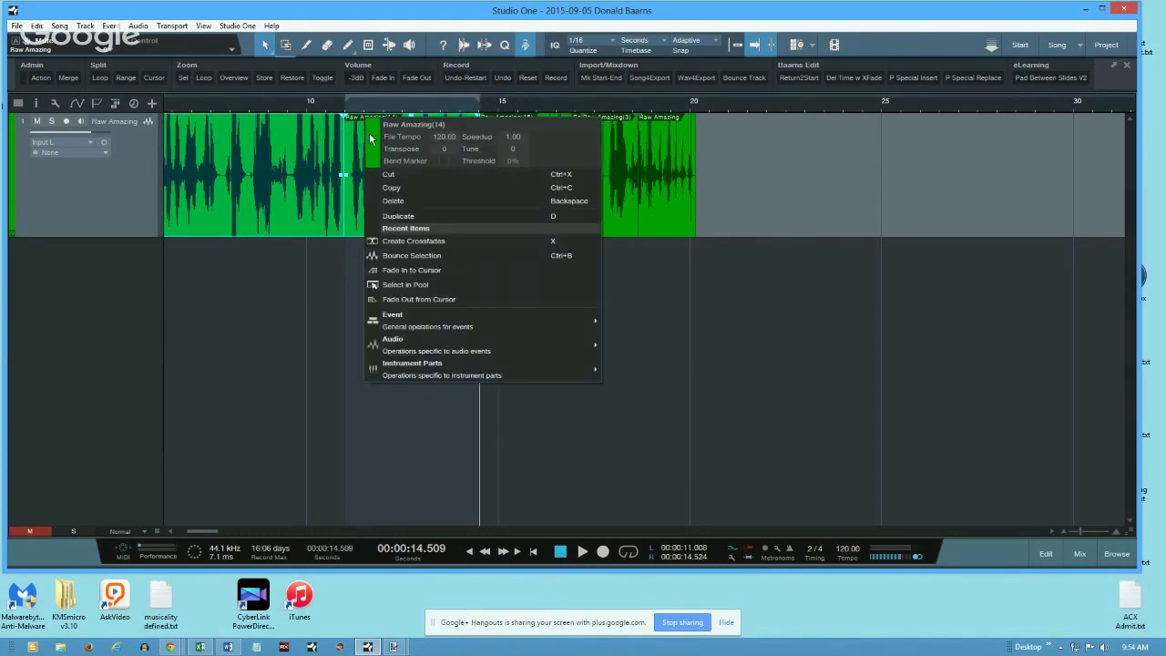
click(371, 132)
click(470, 257)
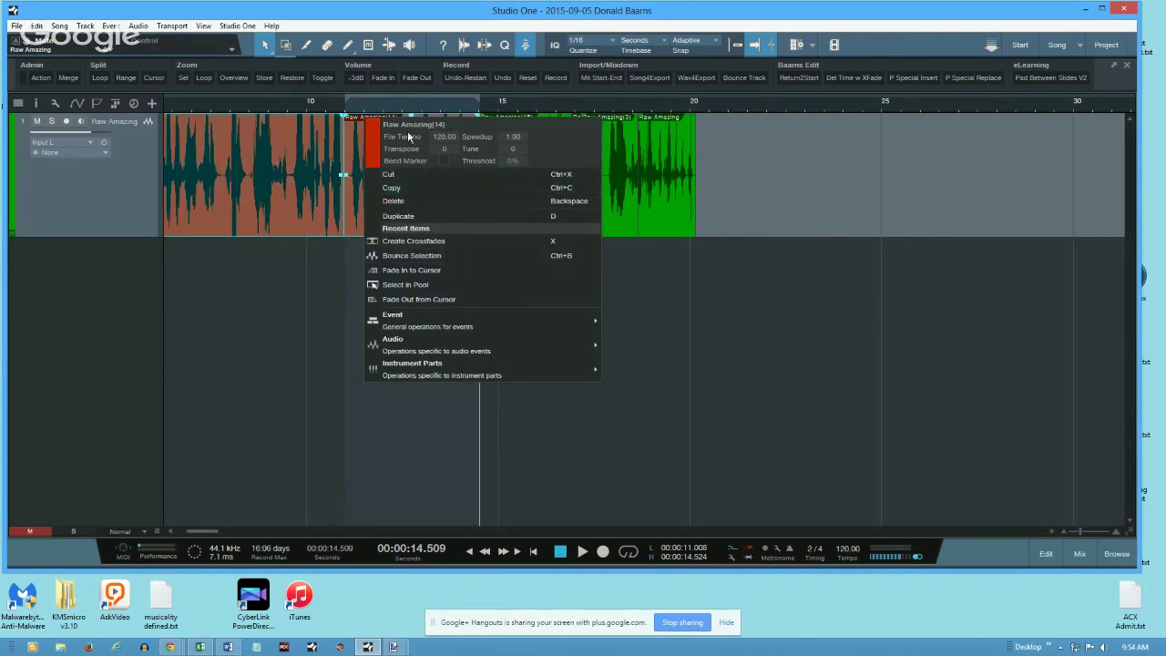
click(356, 121)
click(387, 268)
Step: Select only the Raw Amazing(14) event and change its color to yellow
click(356, 119)
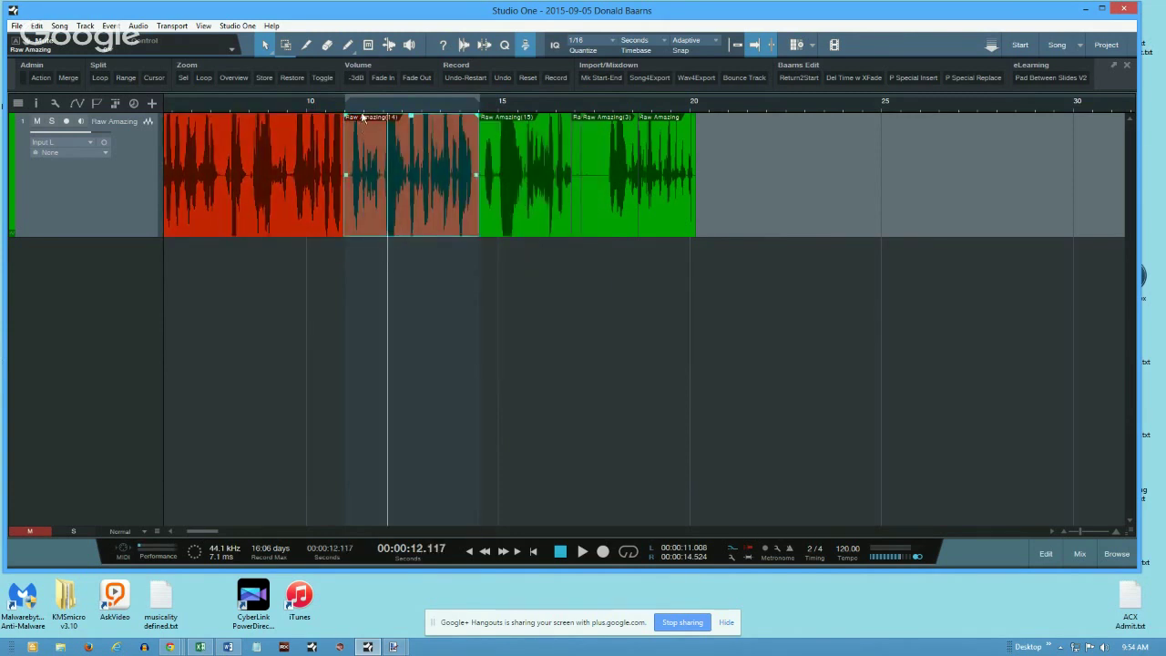
right_click(362, 121)
click(369, 141)
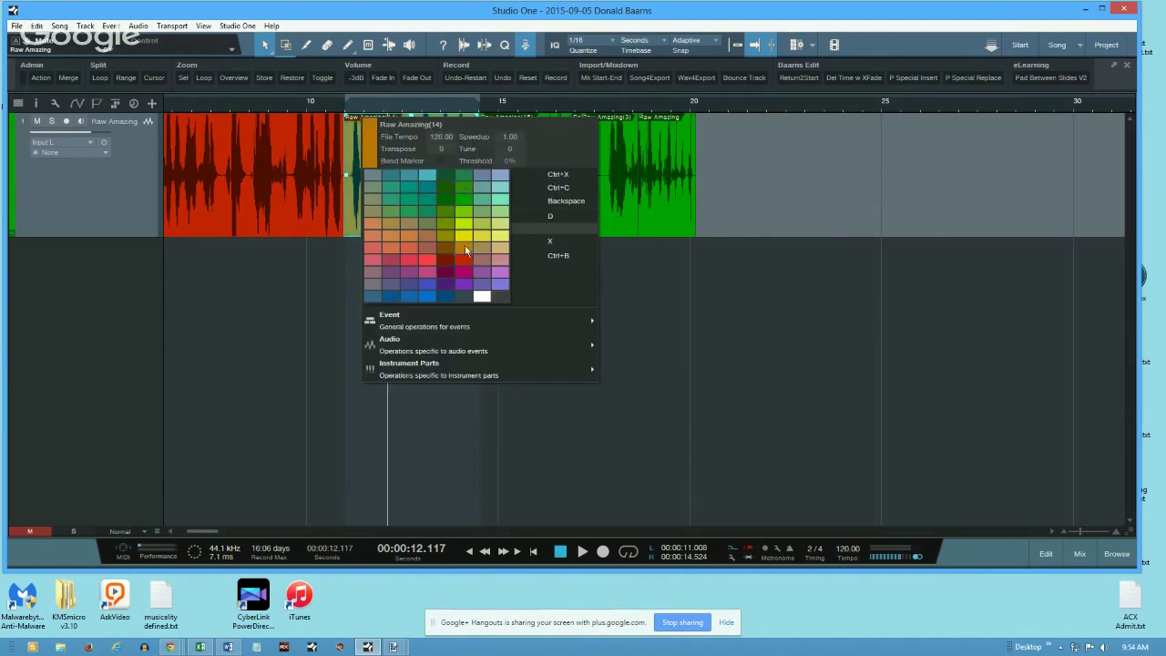
click(463, 222)
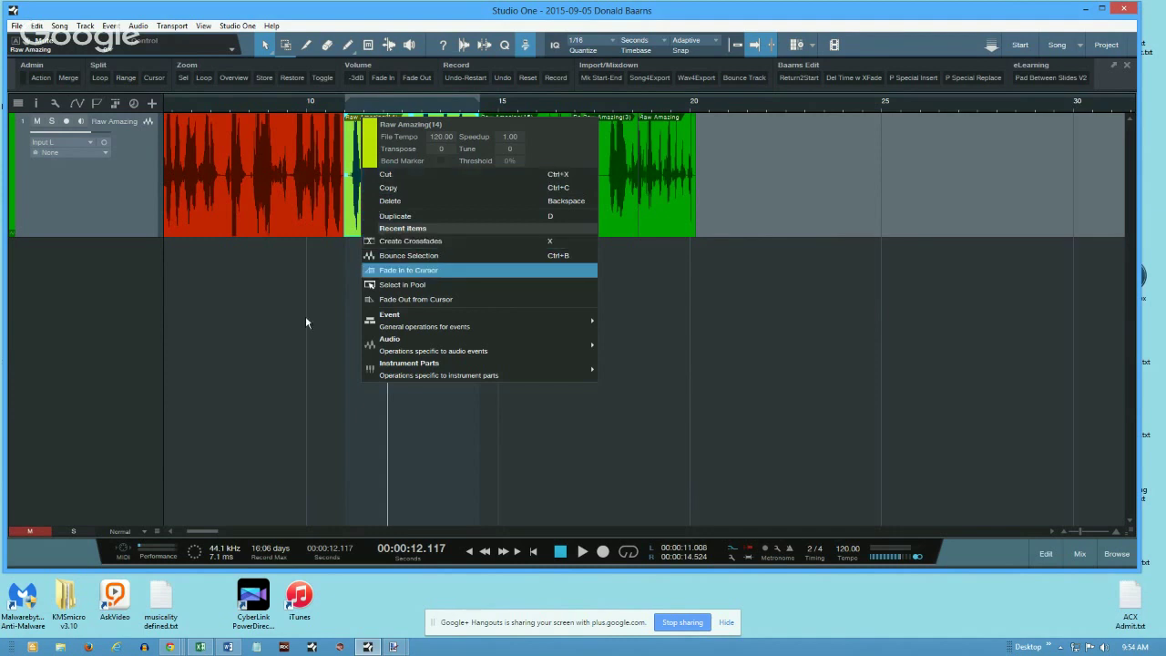
Step: Rename the yellow event as Great Book P1 and deselect it
click(404, 126)
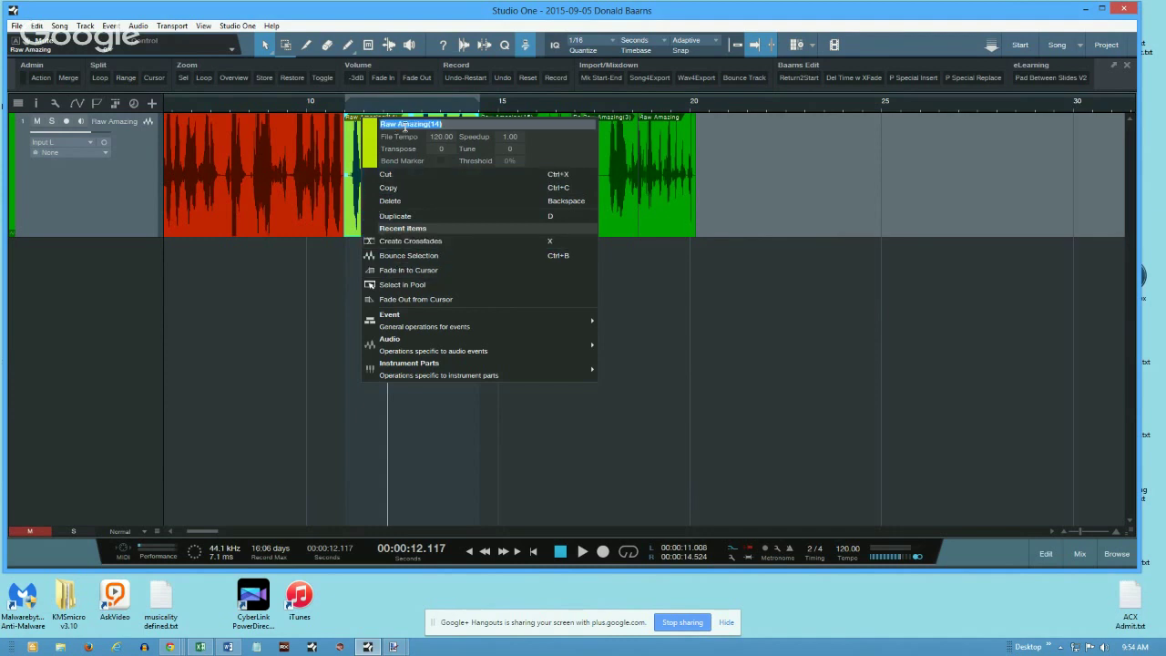
text(B)
text(reak)
key(Return)
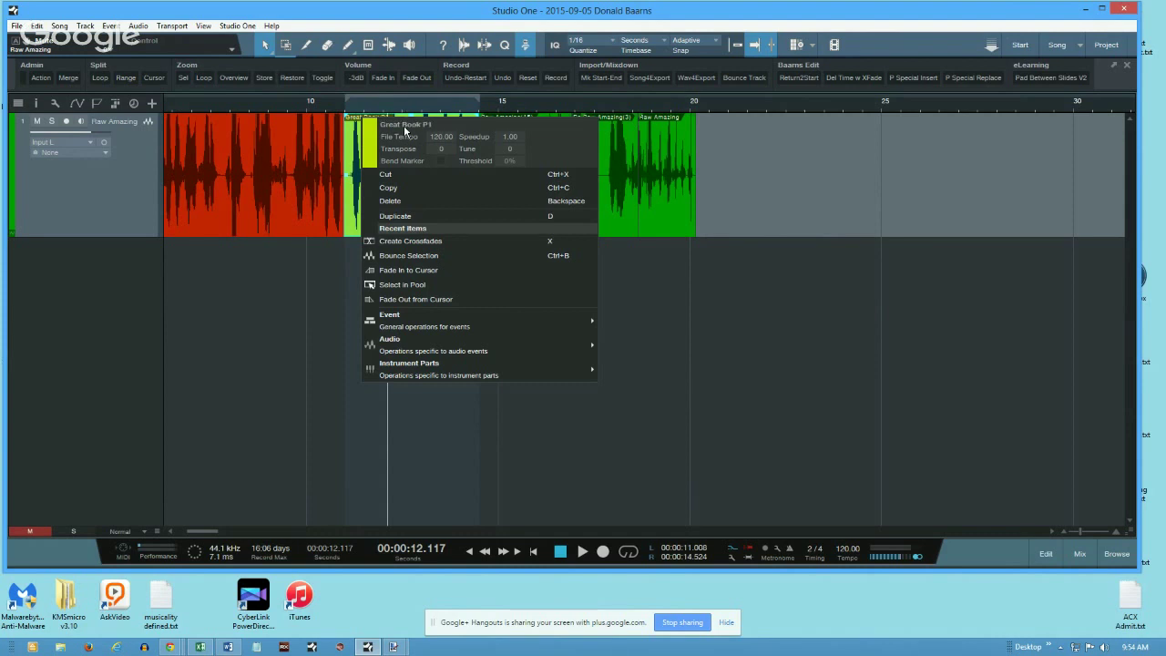
click(306, 300)
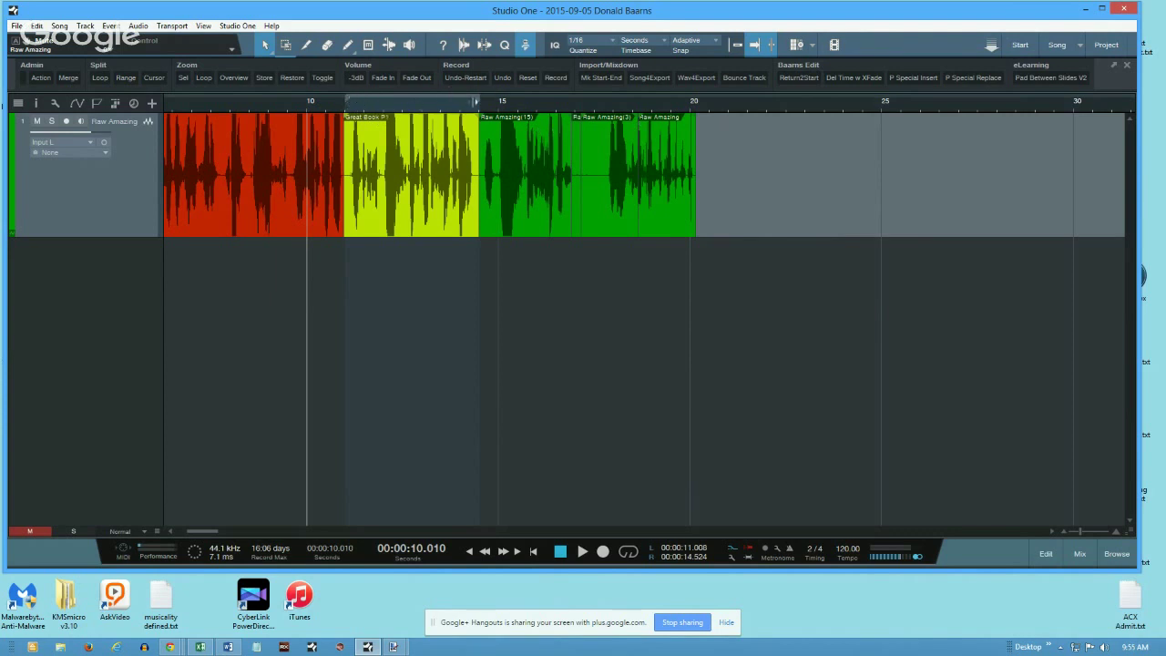
Step: Check the mixdown duration for the Between Loop range, restore Between Song Start/End Marker, and cancel the export
click(59, 26)
click(91, 53)
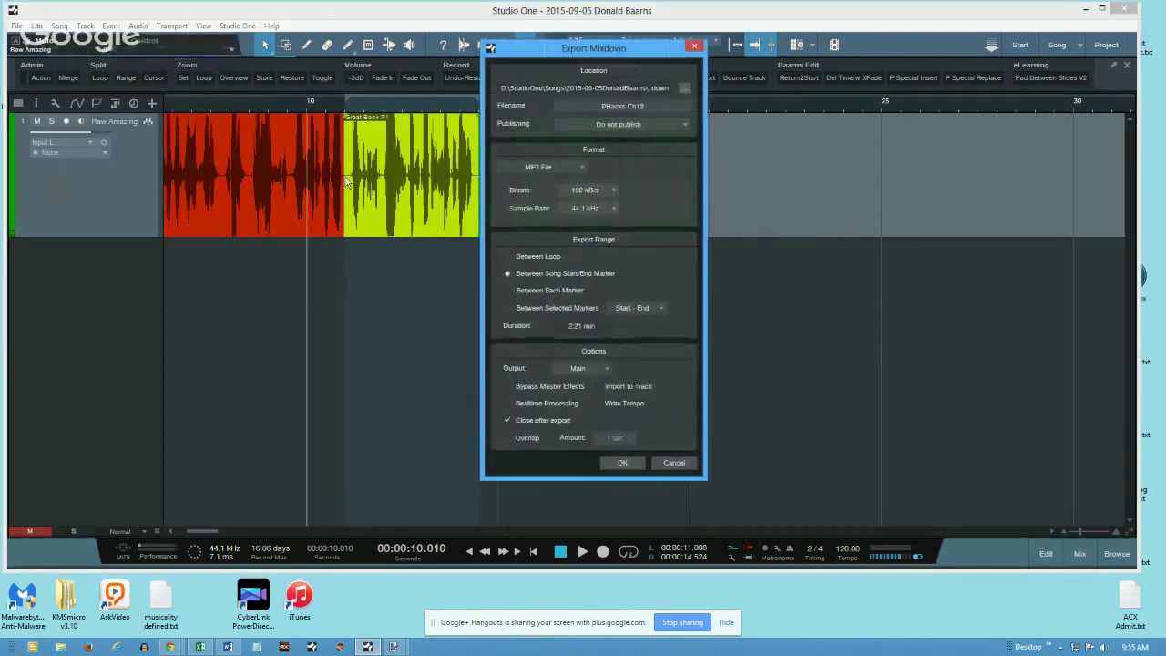
click(507, 257)
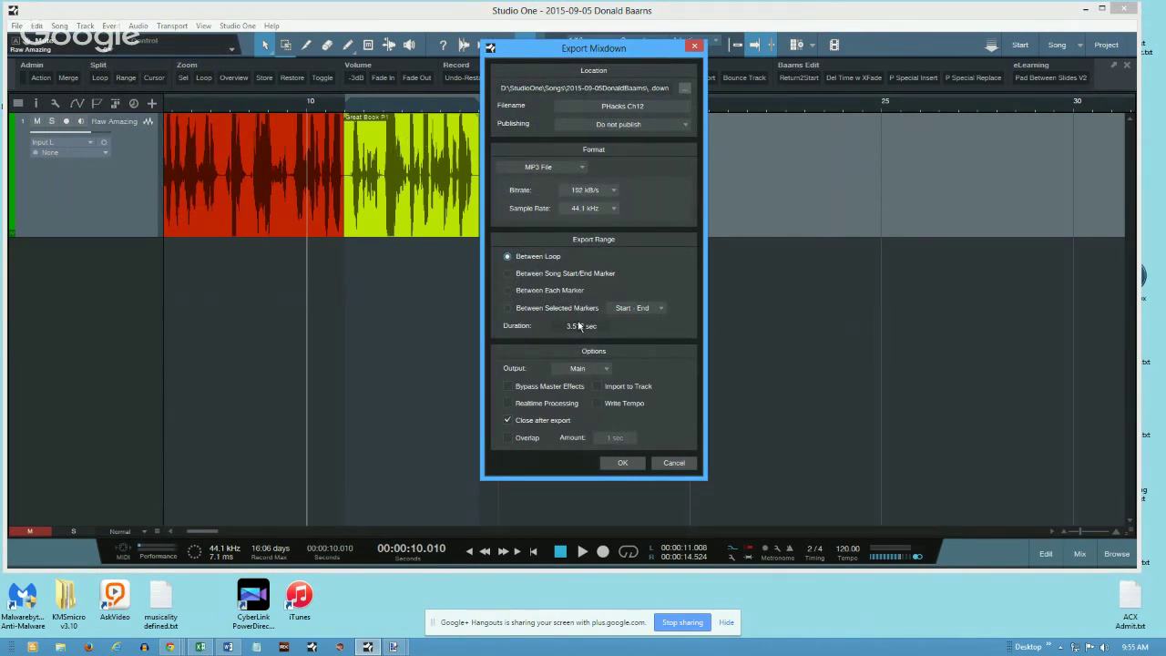
click(508, 274)
click(689, 465)
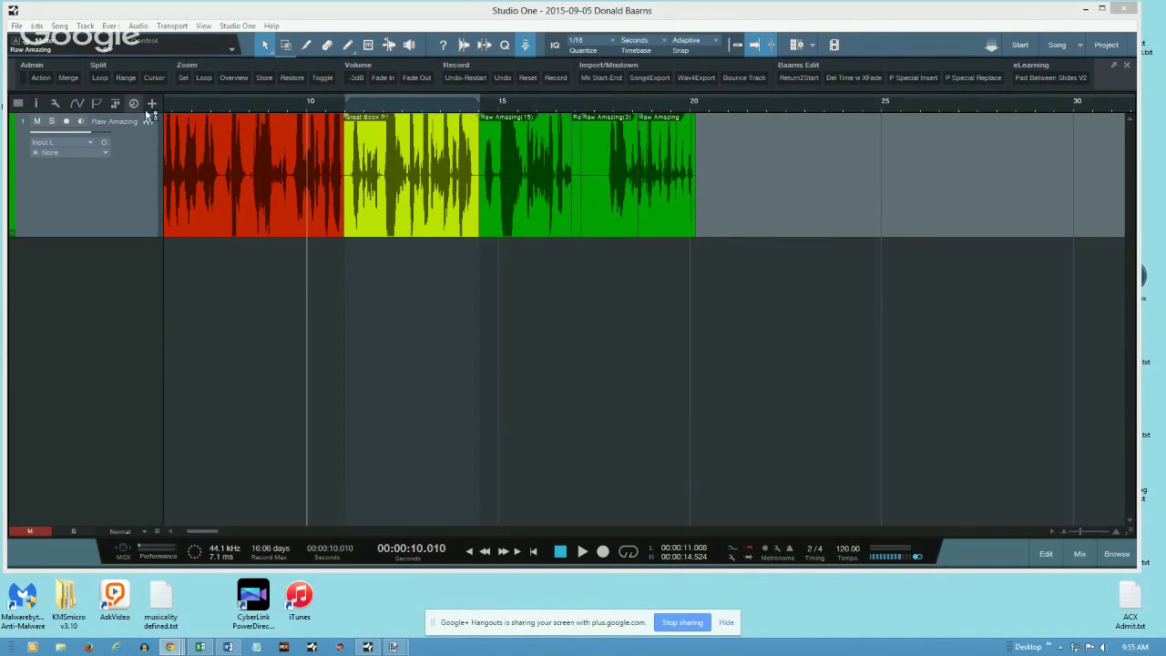
Step: Show the marker track and move the song's End marker back to the end of the last event, at about 20.7 s
click(97, 105)
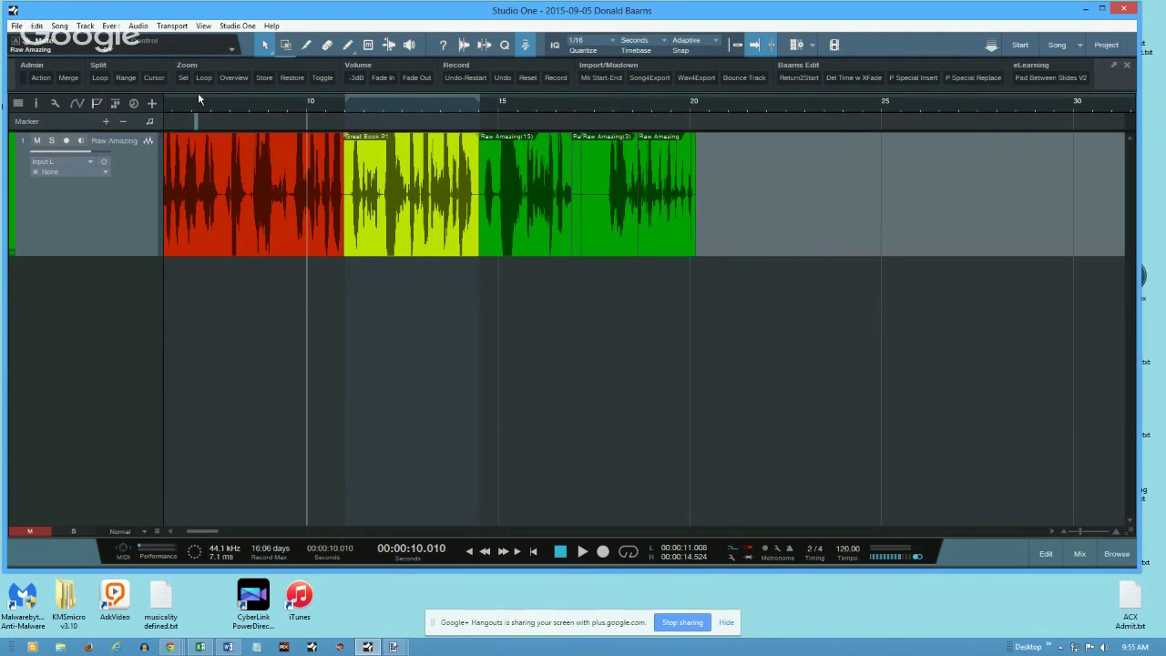
drag(206, 99, 222, 34)
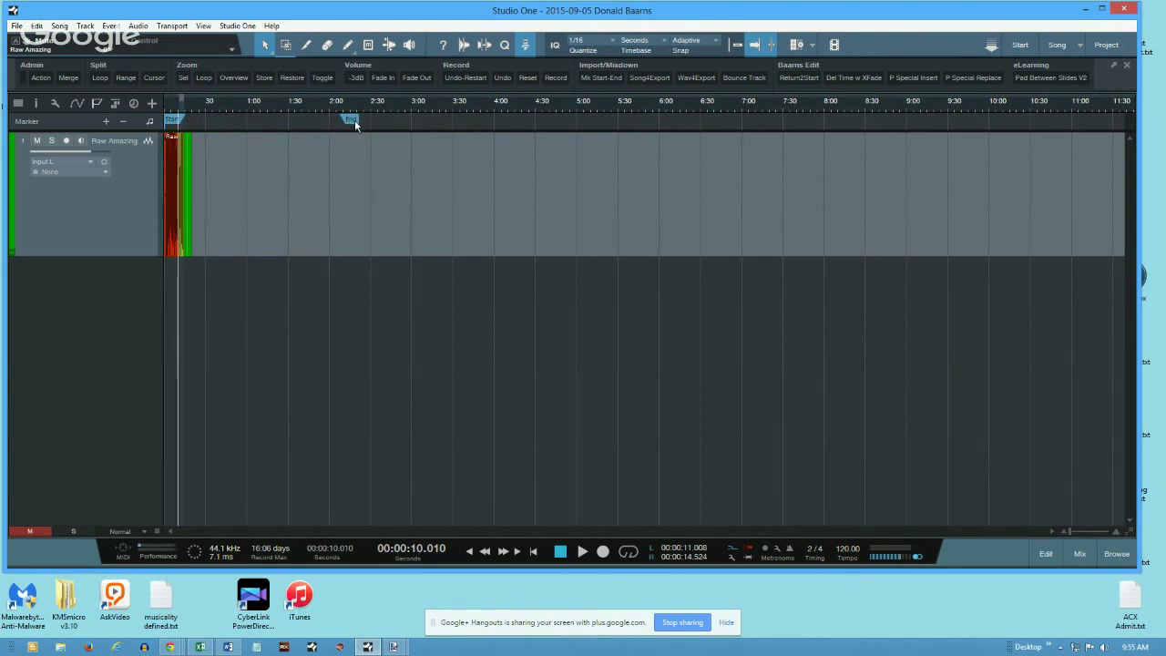
drag(274, 109, 287, 149)
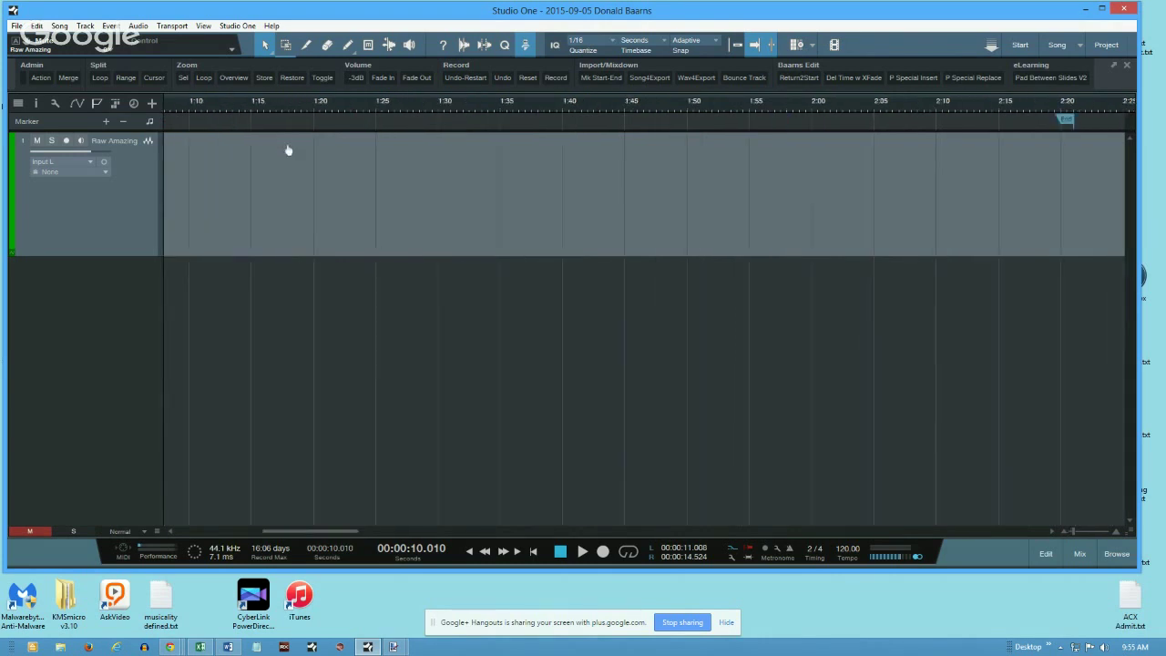
key(Home)
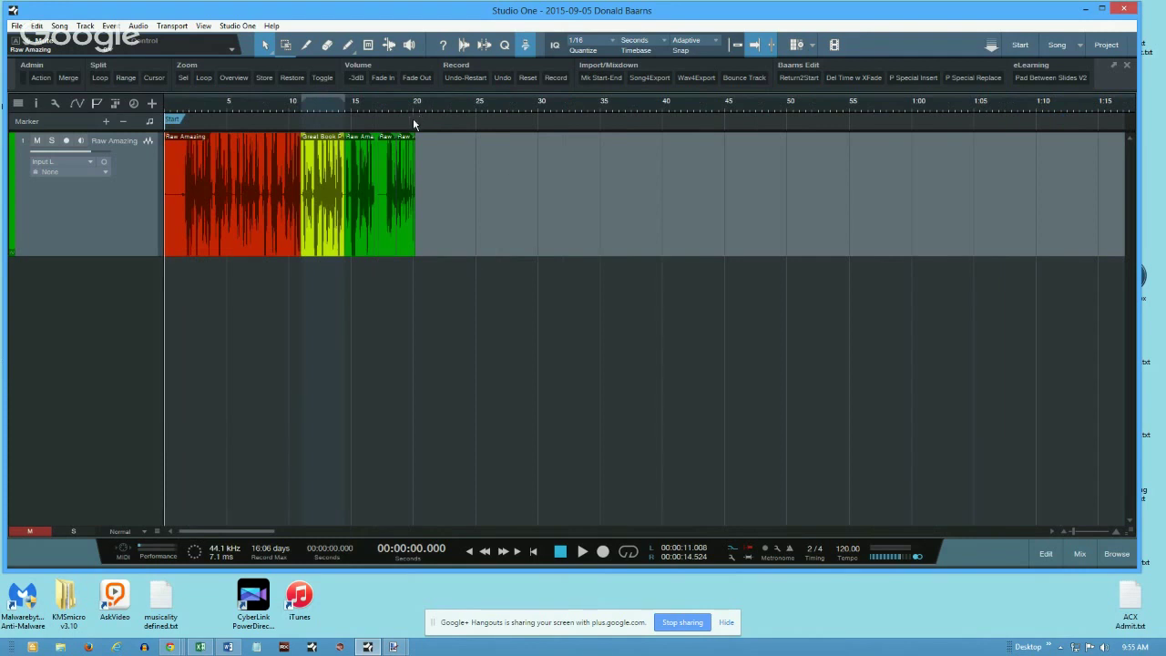
key(w)
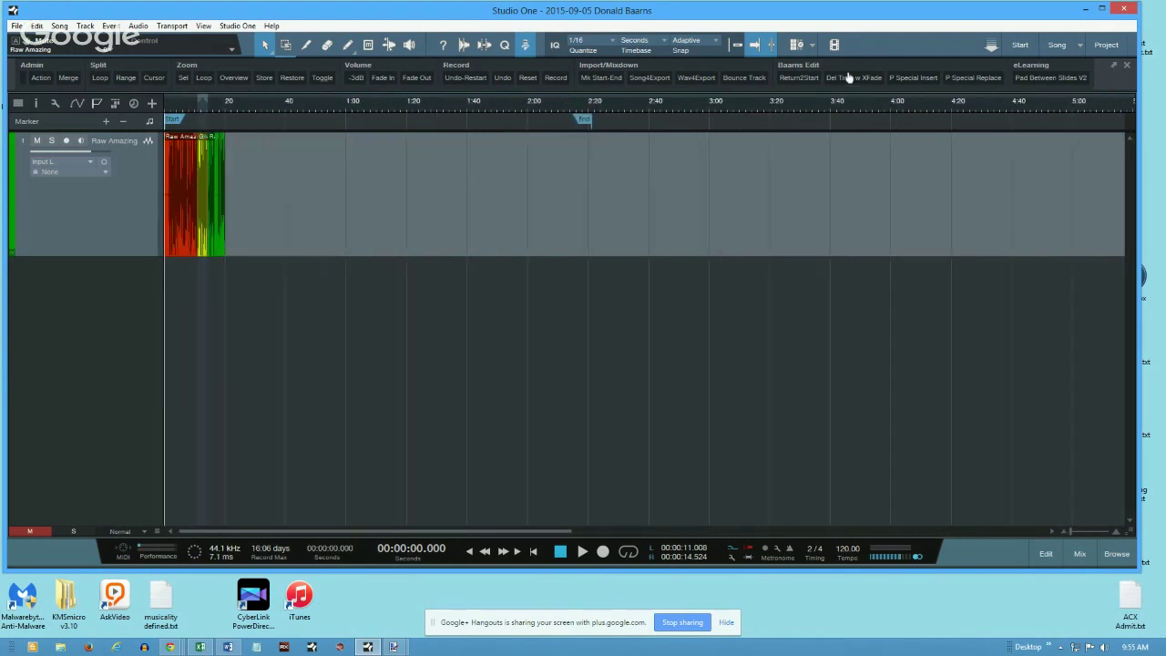
click(407, 120)
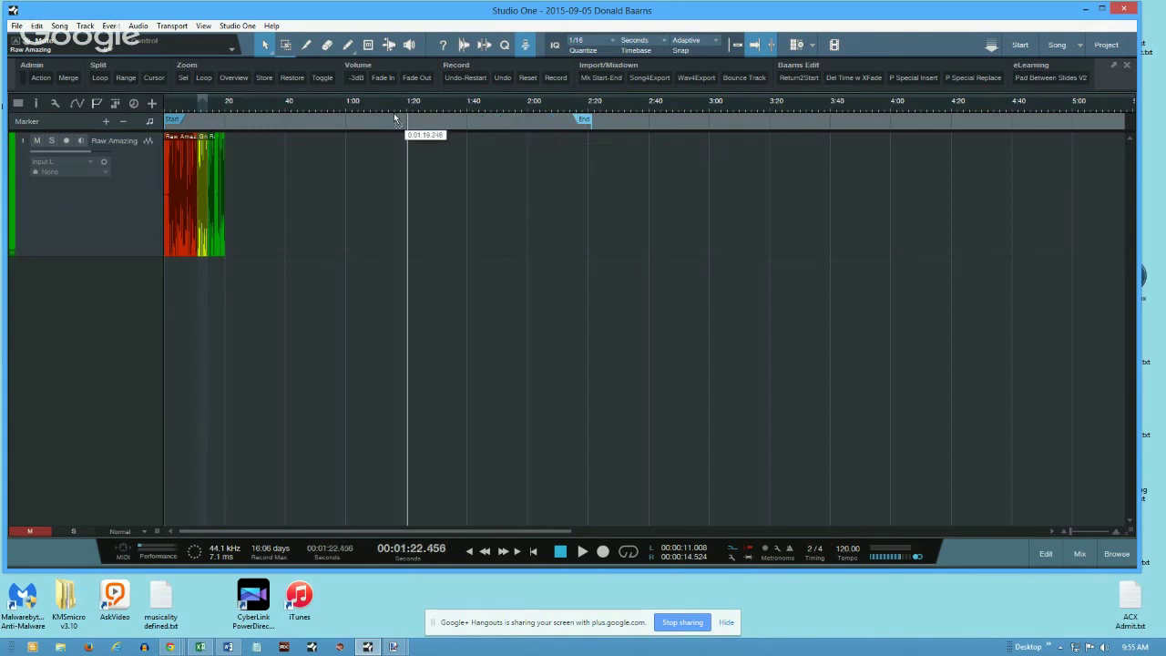
mouse_move(395, 119)
mouse_down()
mouse_move(209, 131)
mouse_move(442, 131)
mouse_move(208, 132)
mouse_move(529, 130)
mouse_move(219, 128)
mouse_up()
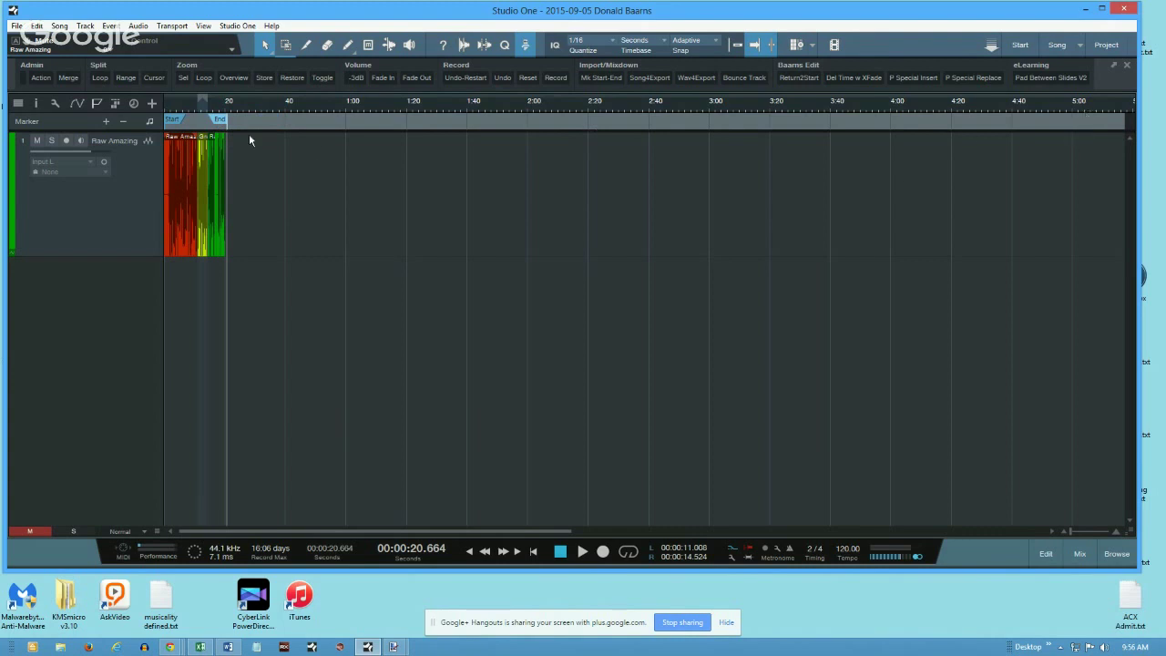
Step: Align the song's End marker precisely with the end of the last event, at about 20.2 s
mouse_move(222, 131)
mouse_down()
mouse_move(319, 131)
mouse_move(221, 130)
mouse_up()
scroll(226, 109, up, 5)
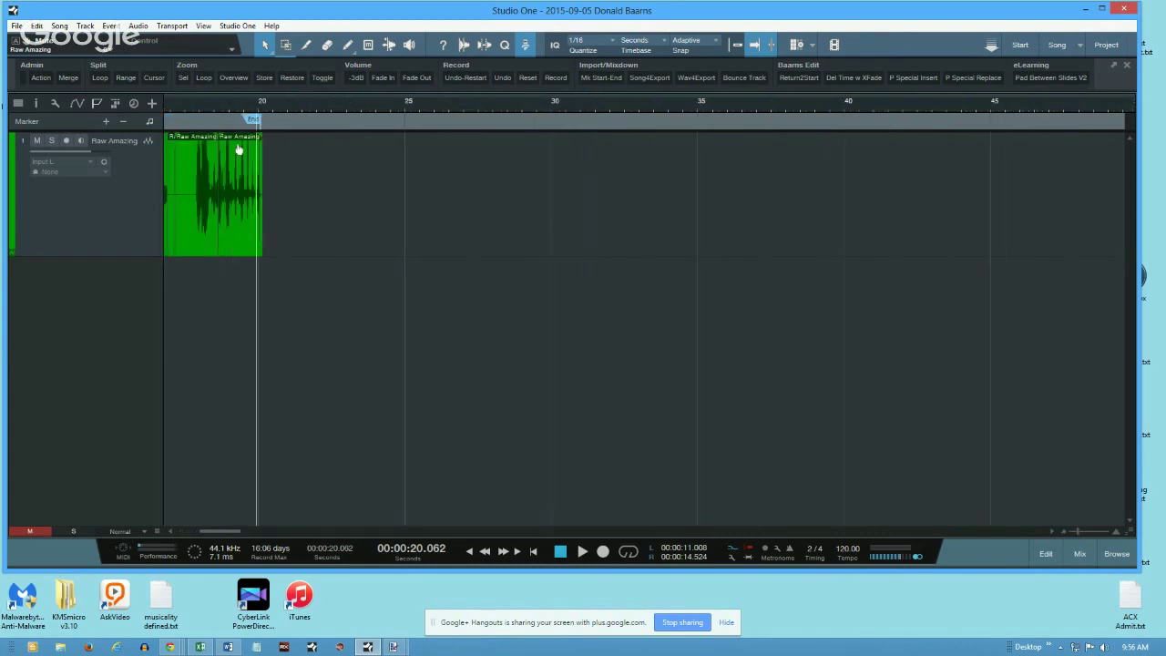
scroll(238, 149, up, 3)
drag(277, 125, 288, 125)
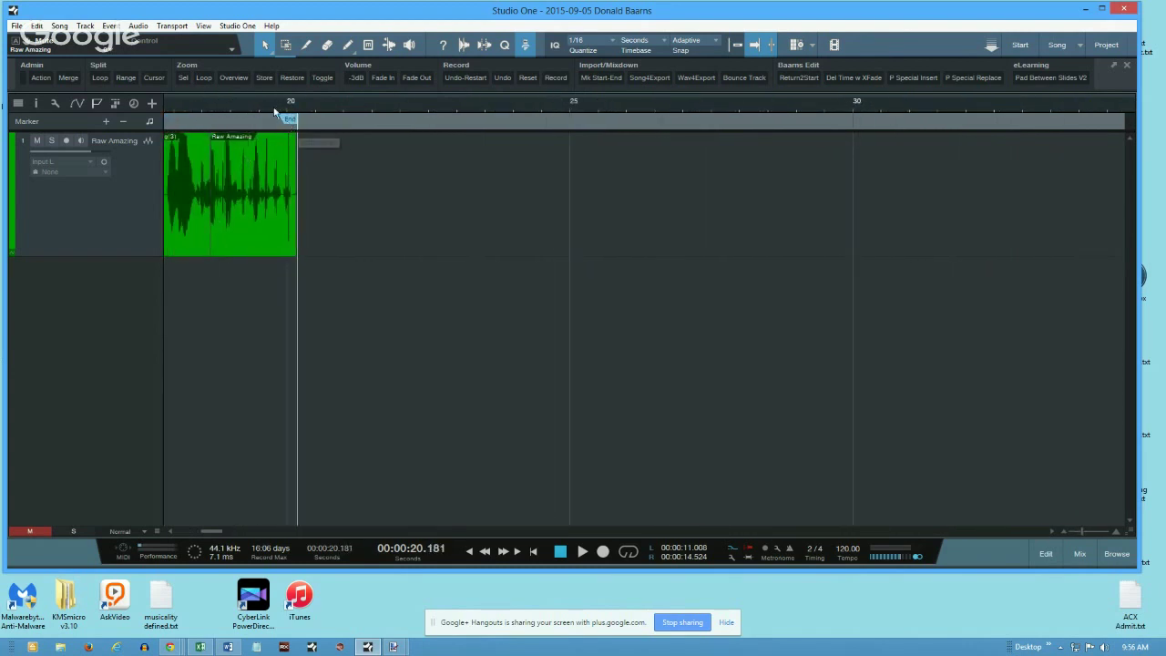
drag(214, 531, 170, 527)
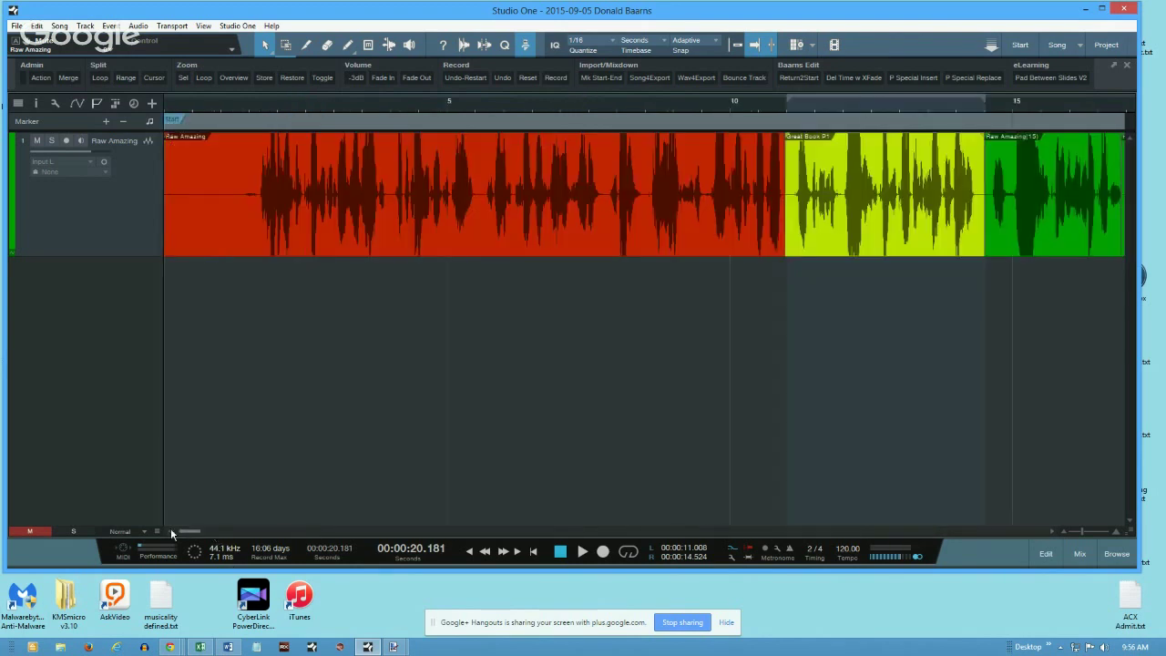
drag(340, 108, 344, 84)
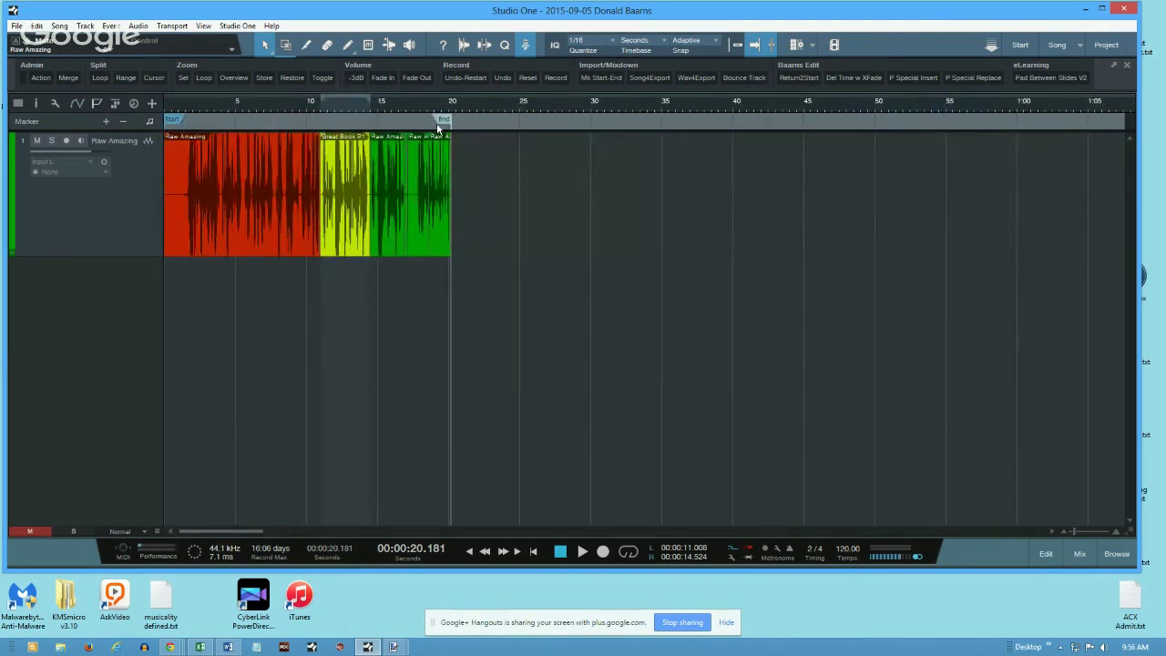
Step: Select the red Raw Amazing event, extend the selection to all events, and apply Select All on Tracks
click(202, 215)
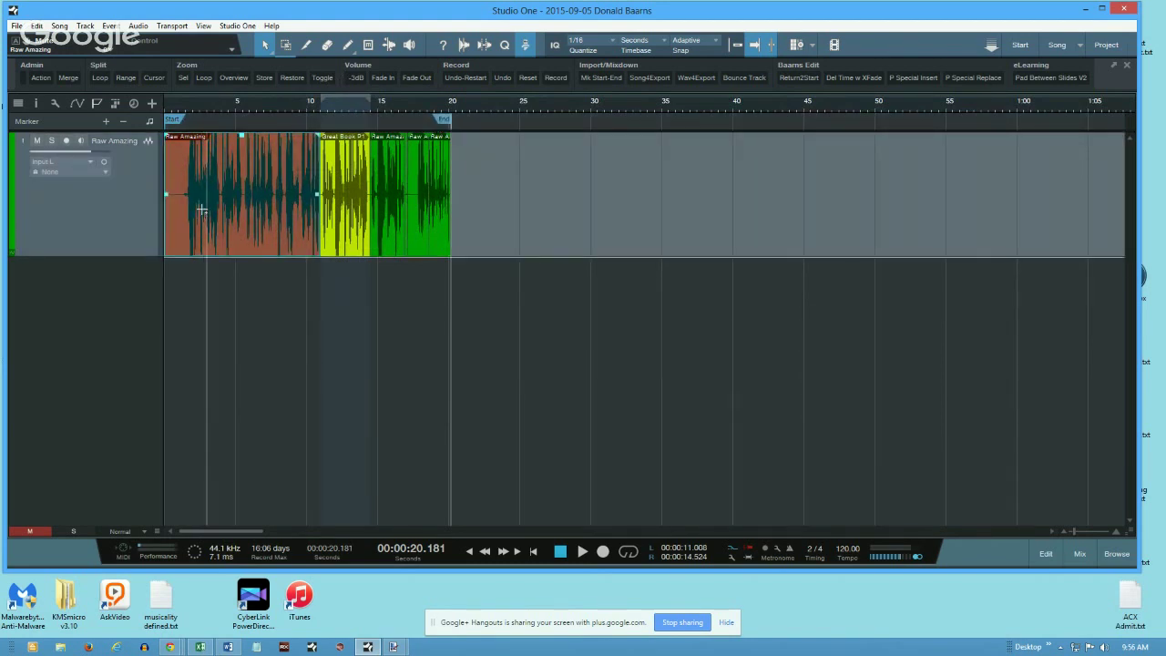
key(ctrl+a)
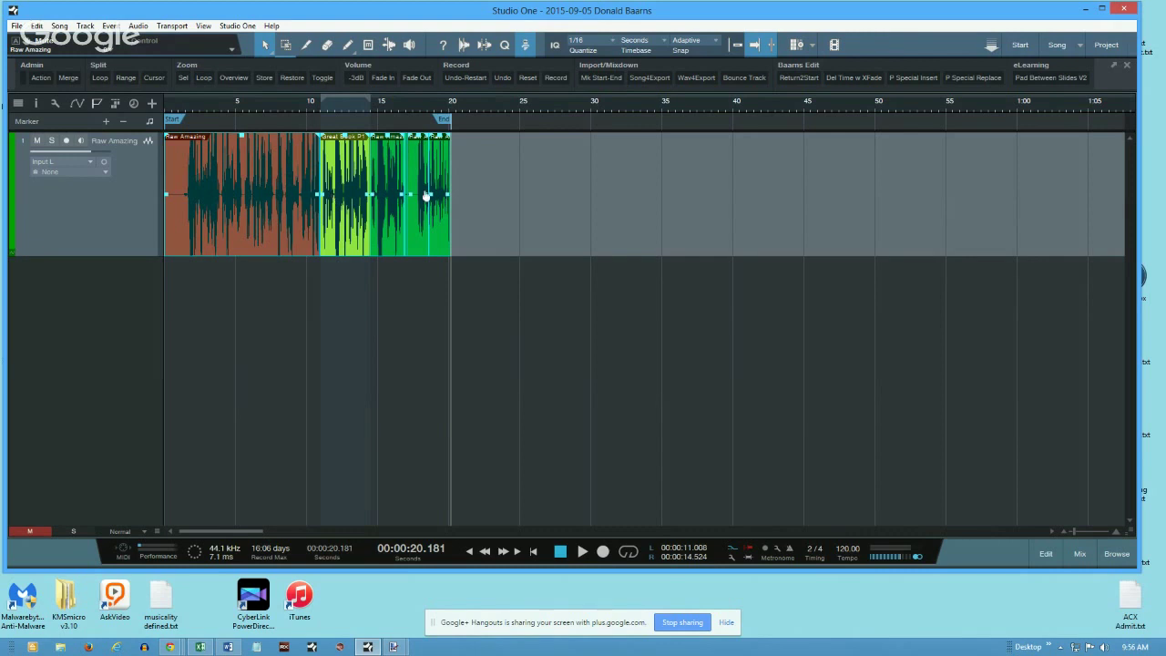
click(58, 25)
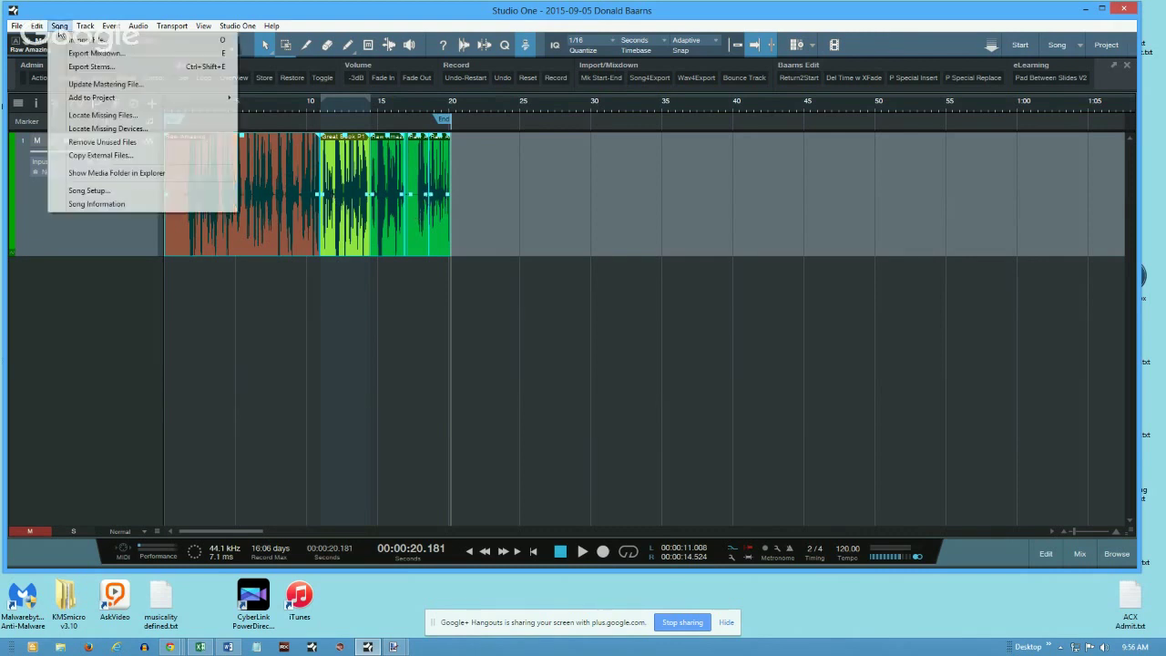
mouse_move(39, 27)
mouse_move(94, 173)
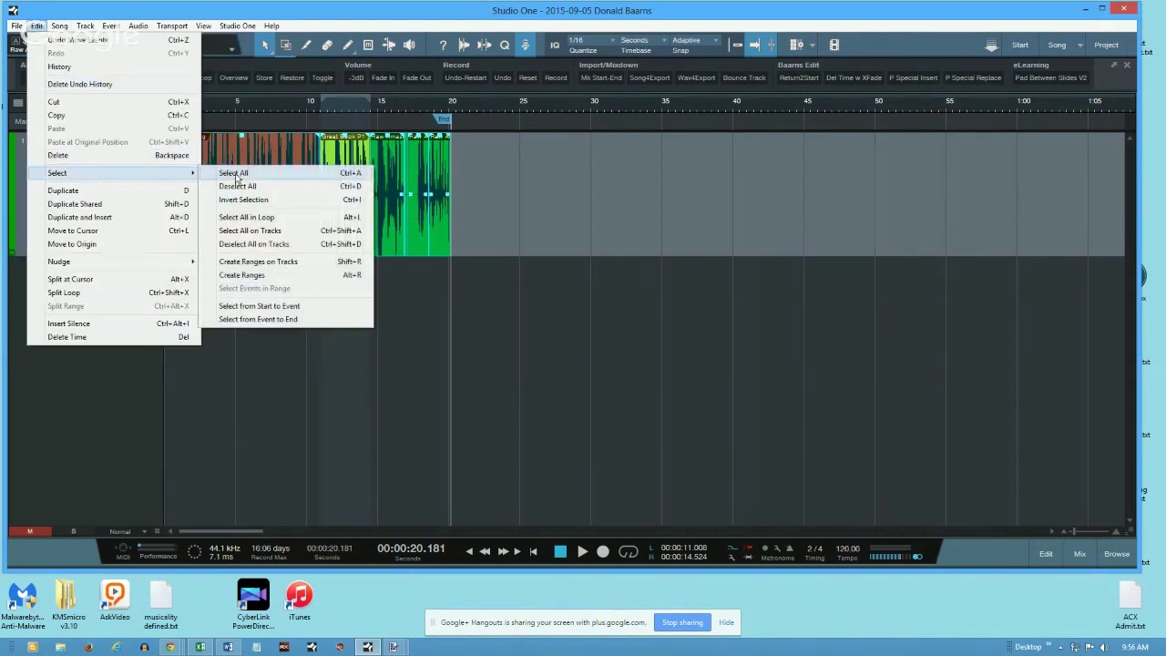
click(279, 232)
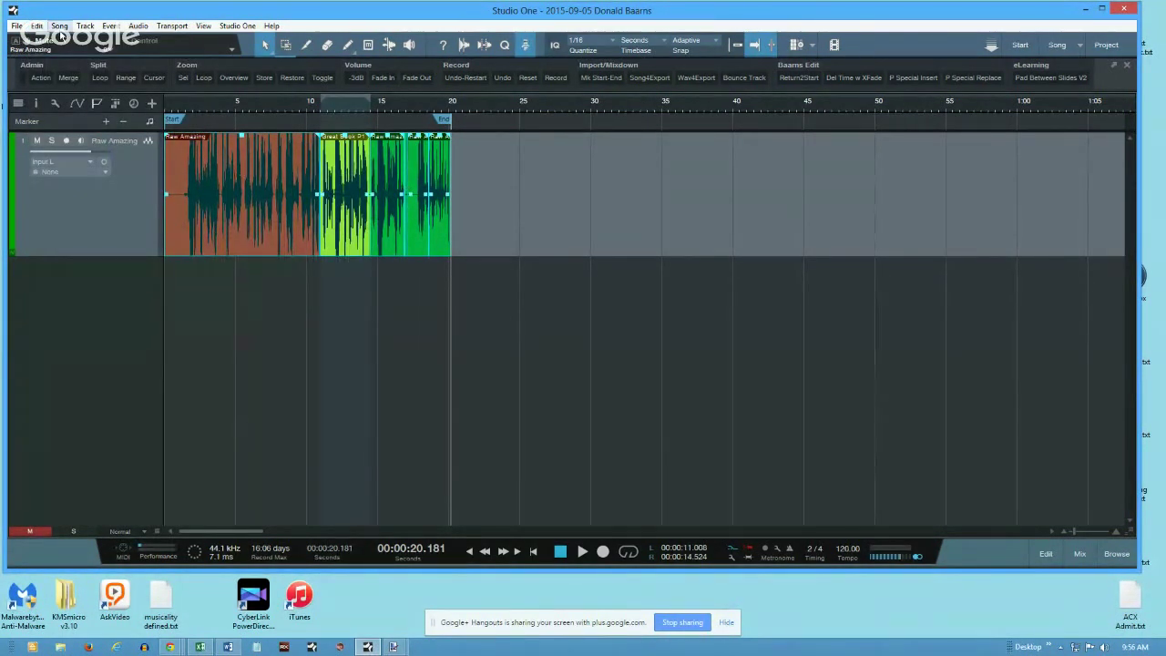
click(37, 28)
mouse_move(91, 173)
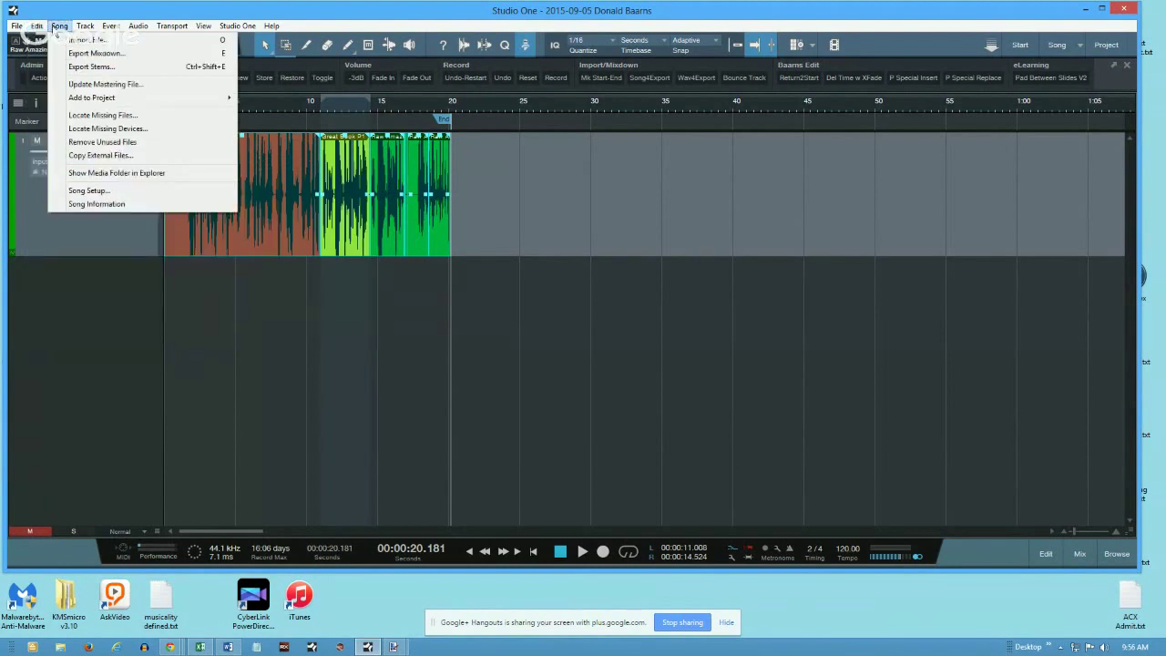
mouse_move(84, 29)
mouse_move(132, 41)
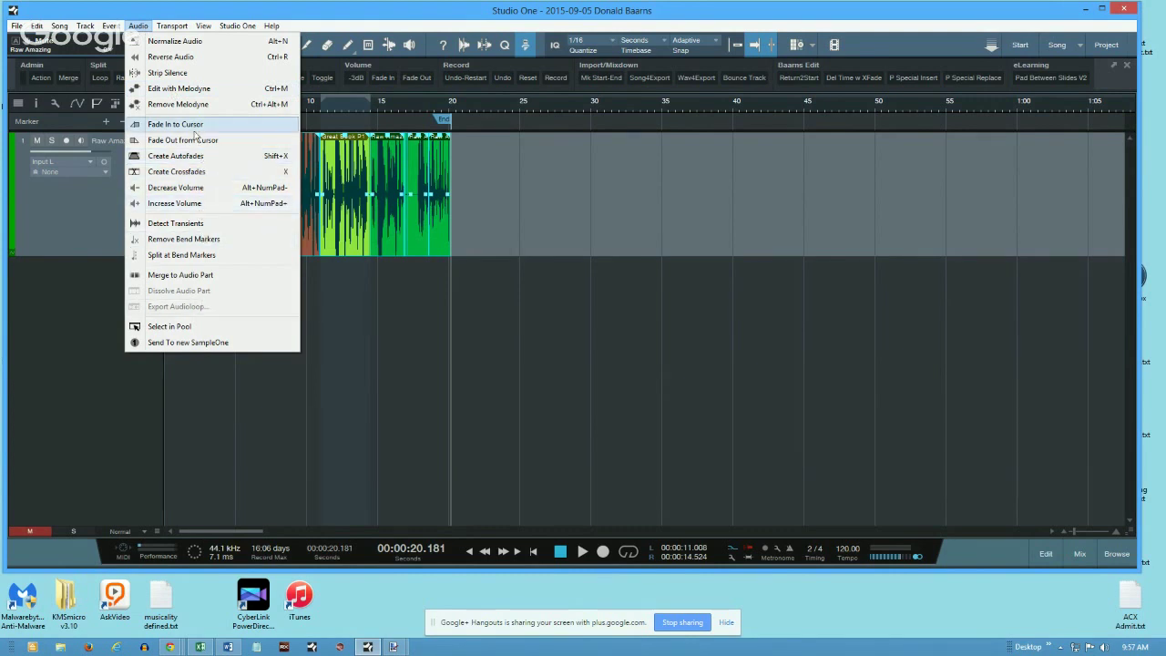
mouse_move(173, 28)
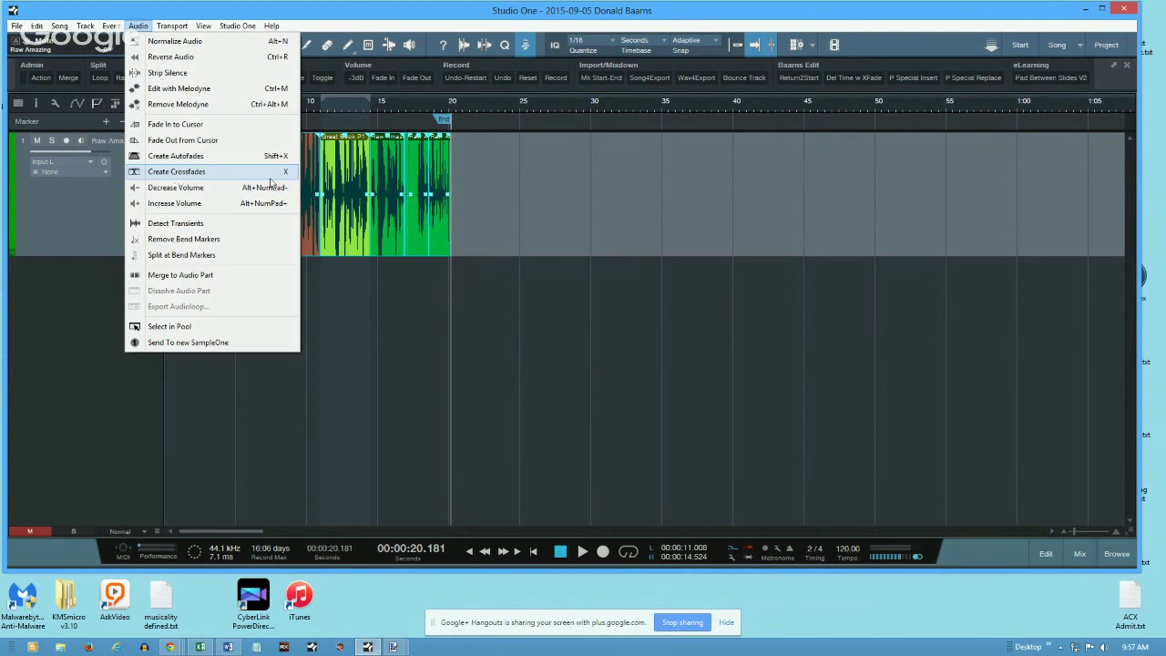
click(211, 16)
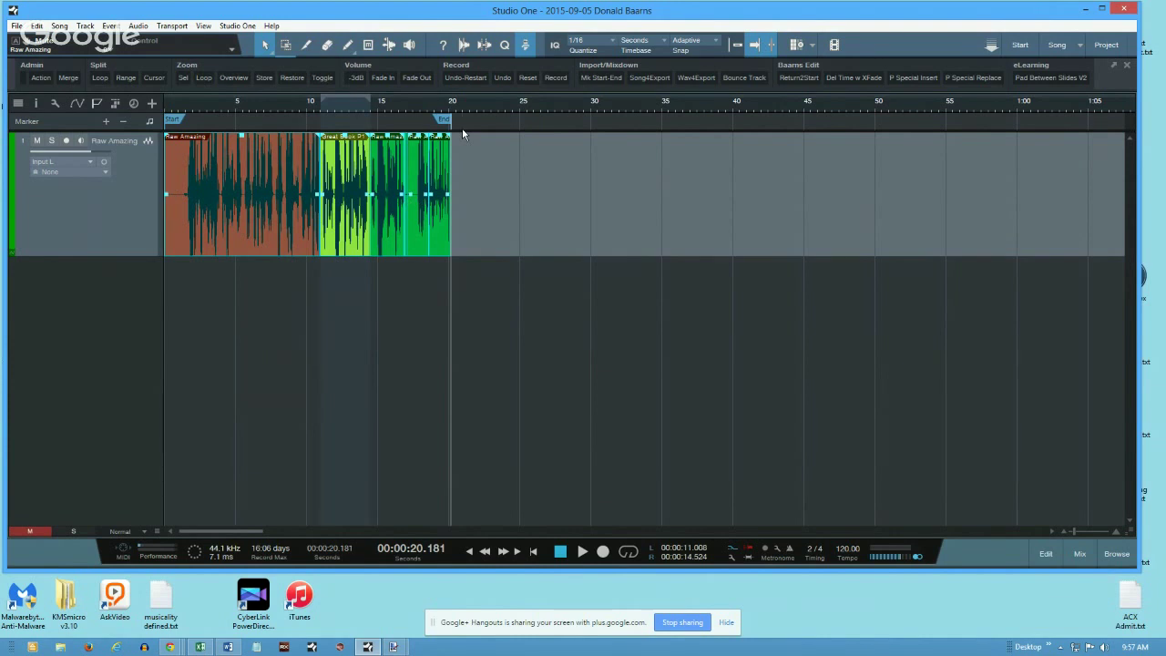
Step: Move the End marker out to about 43.2 s and select the Raw Amazing track
drag(444, 120, 773, 122)
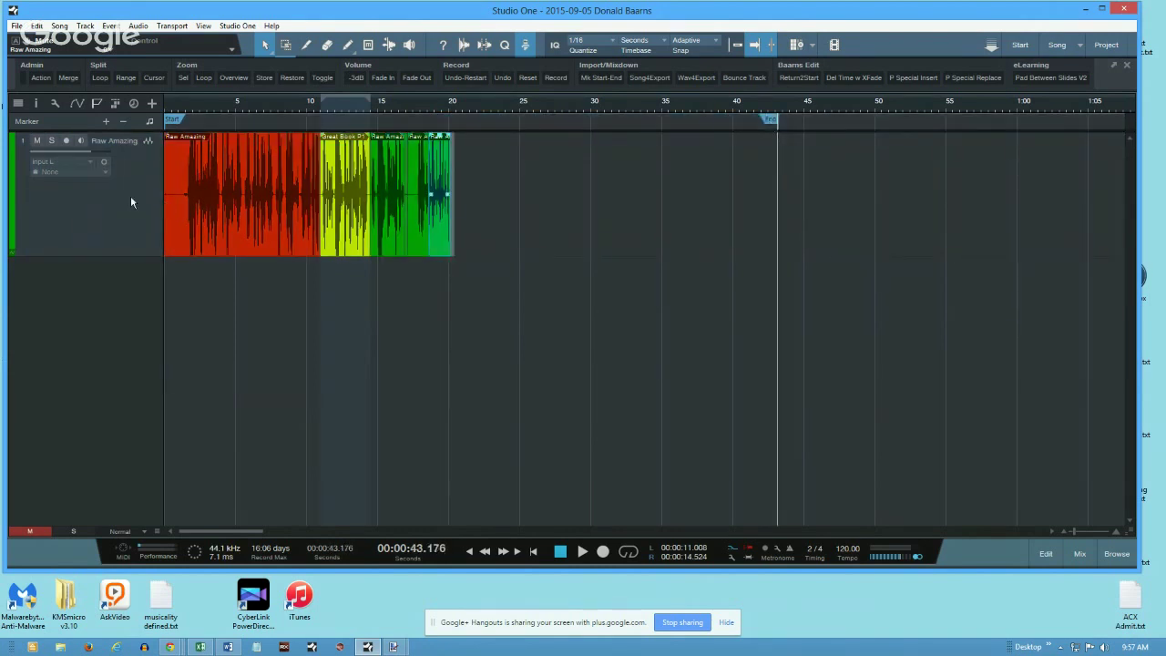
click(130, 203)
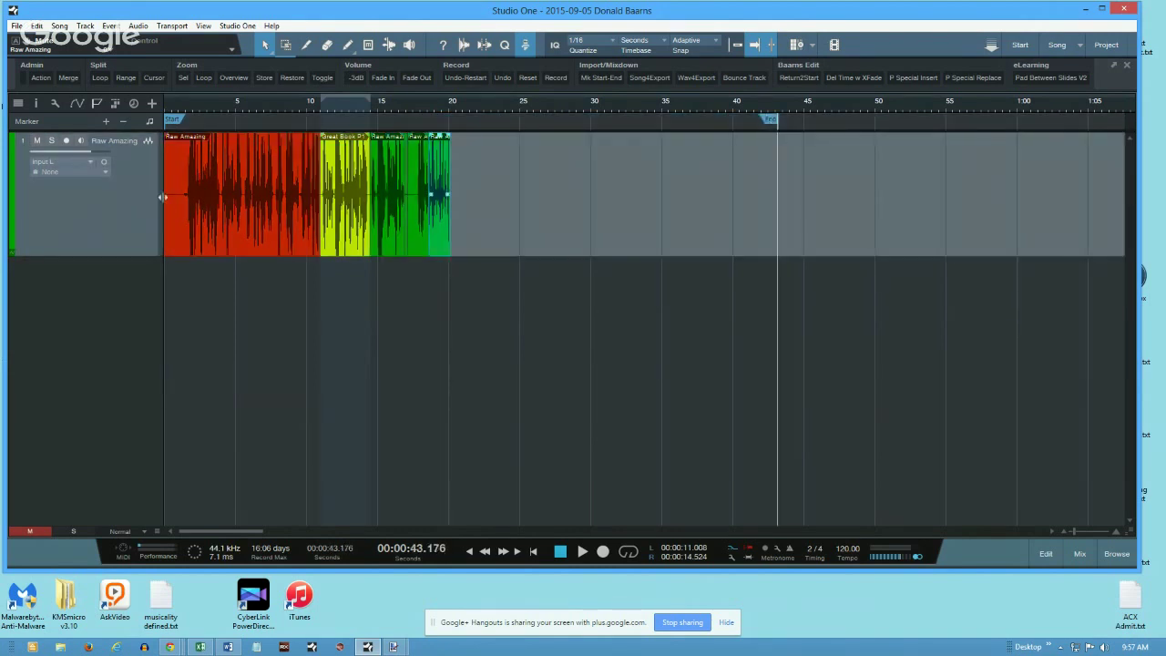
Step: Select all events on the track and set the song's Start and End markers to that selection
click(37, 25)
mouse_move(98, 183)
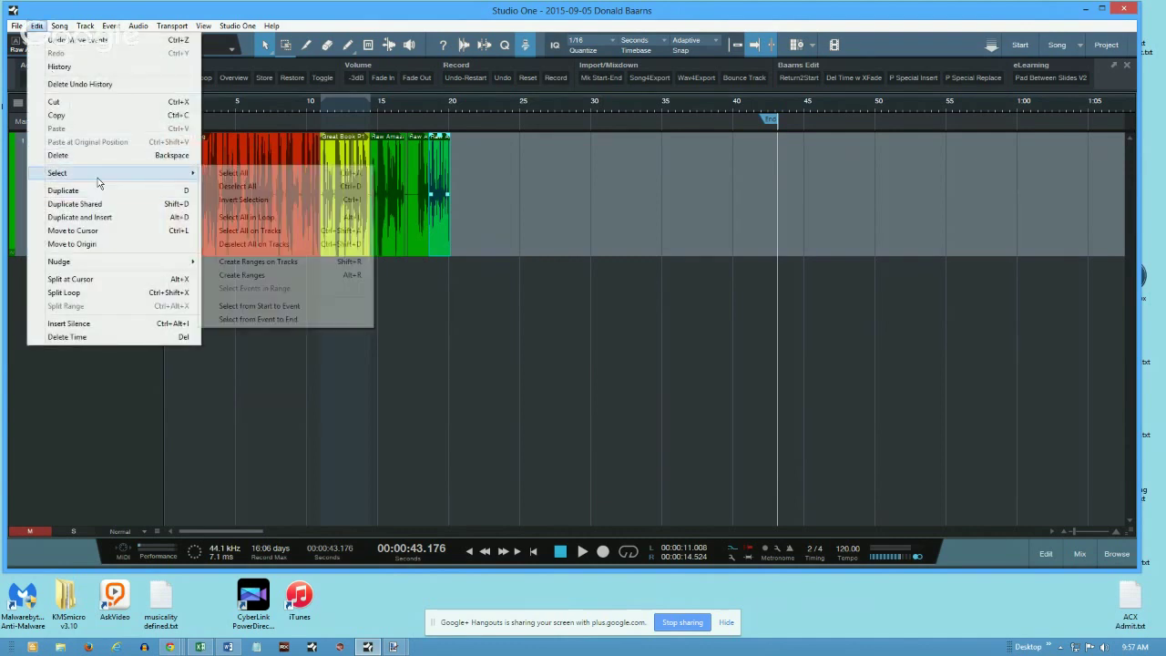
click(290, 231)
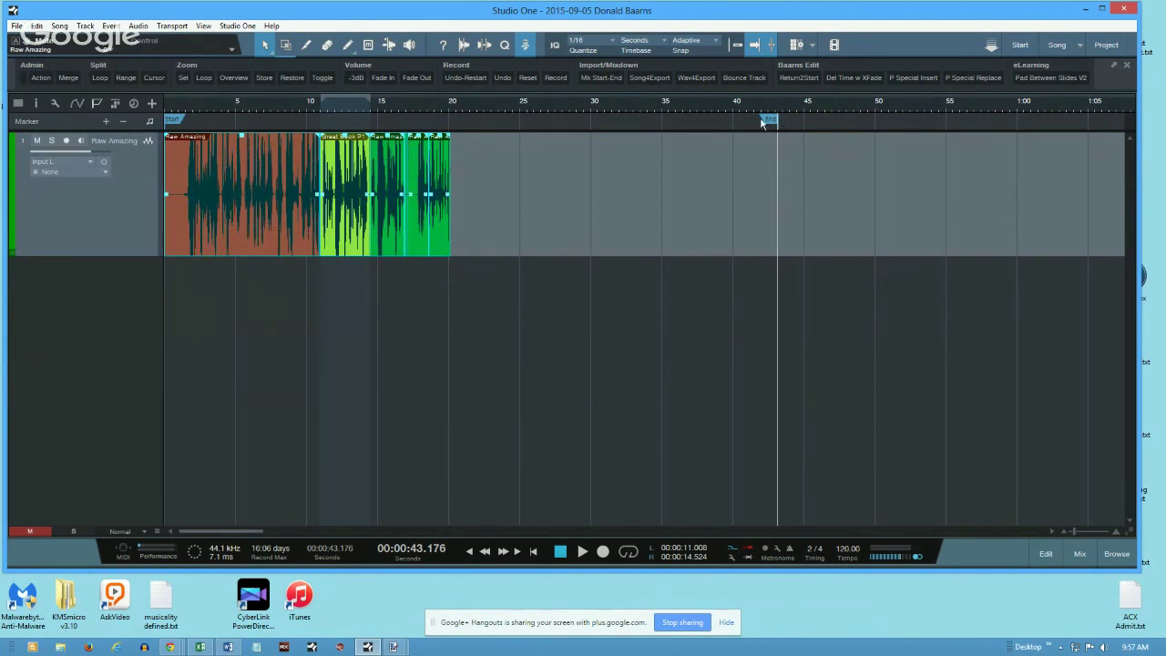
key(ctrl+e)
Step: Set the song's Start and End markers around only the red event, and reset them around all events
click(234, 182)
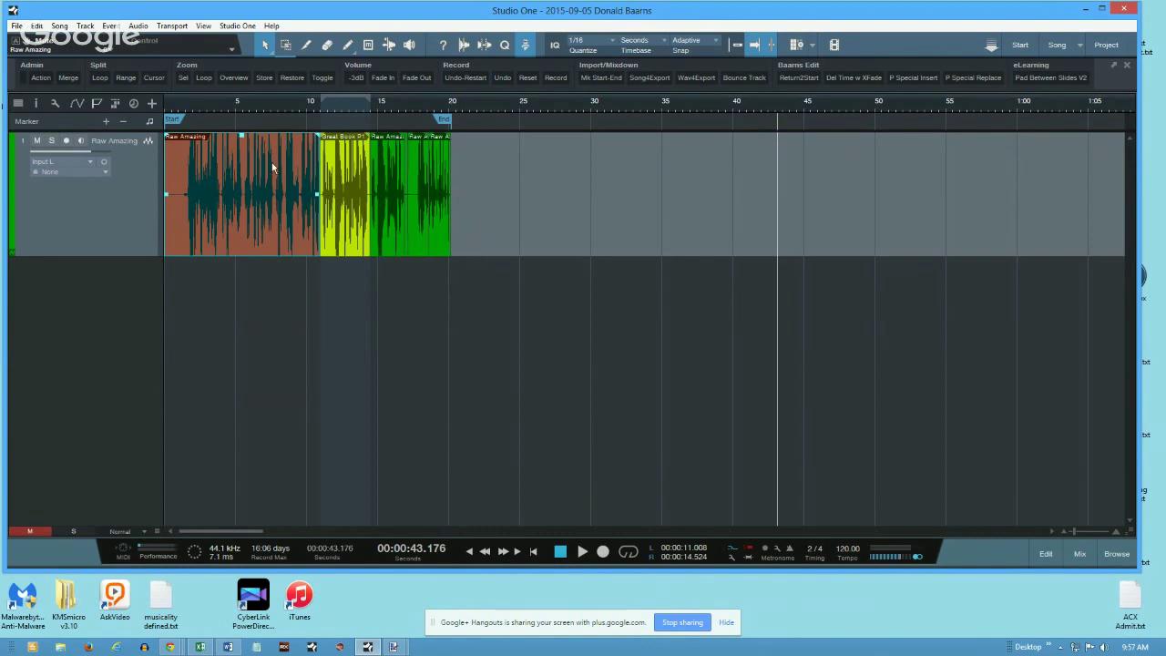
key(p)
key(ctrl+a)
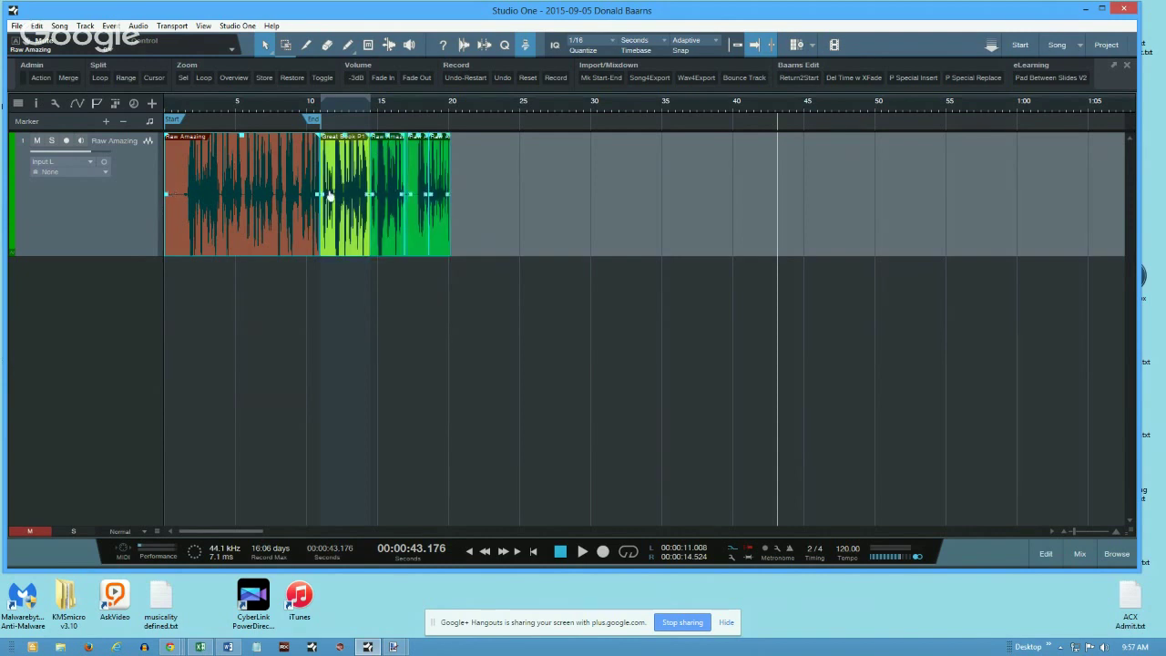
key(p)
Step: Hide the marker track and show it again
click(97, 104)
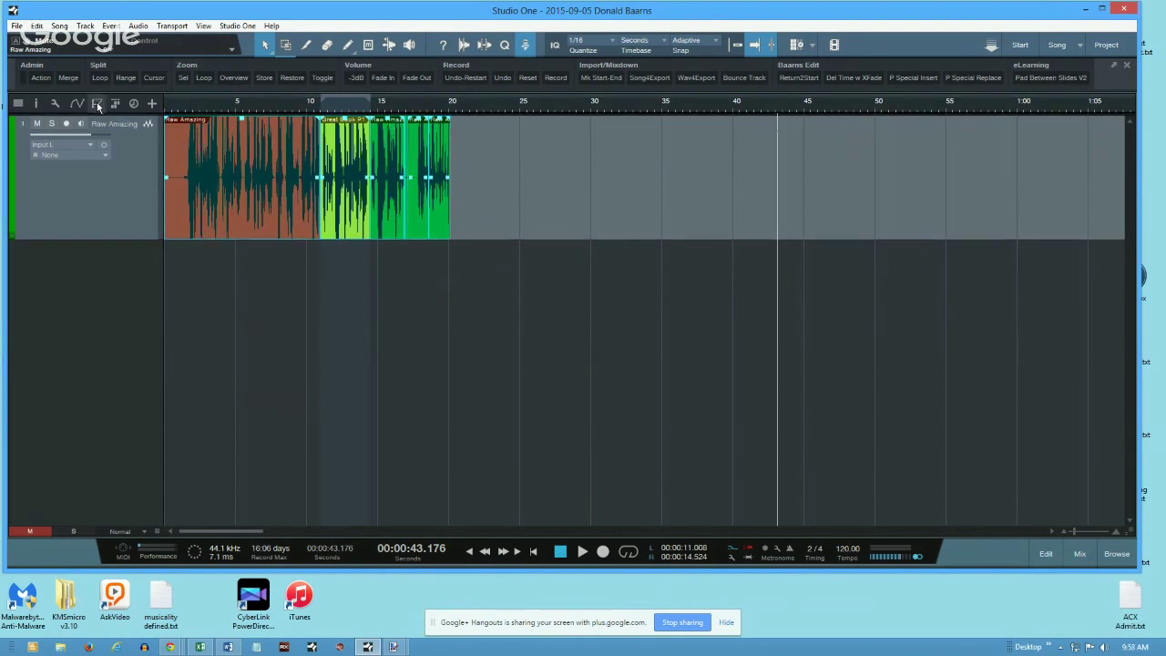
click(97, 104)
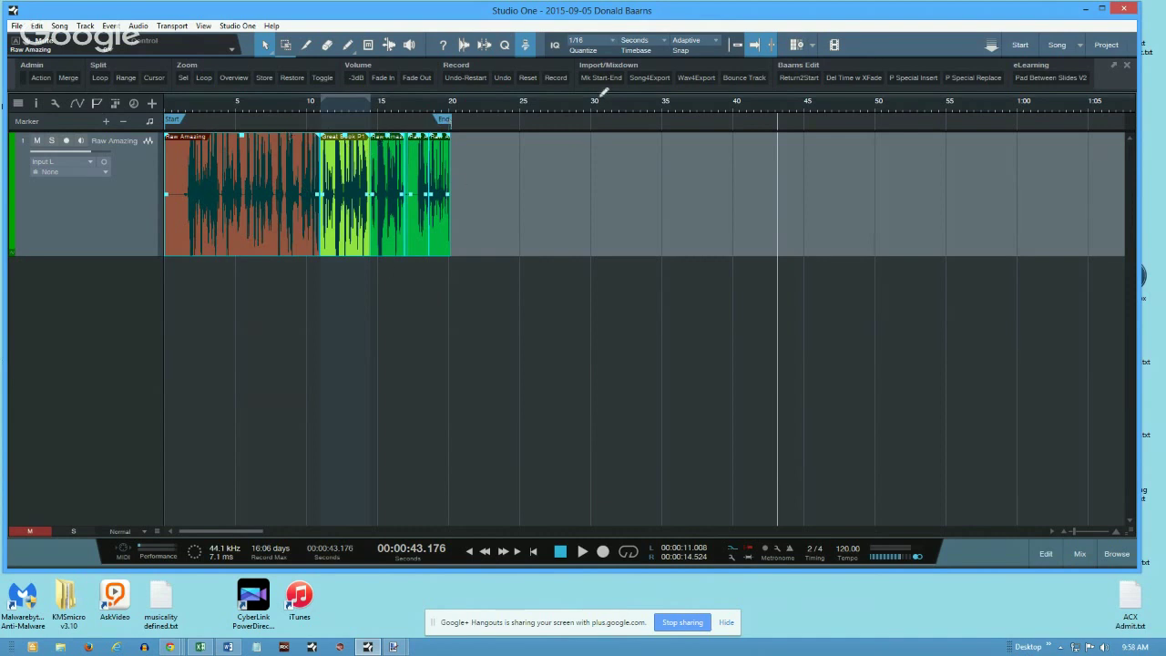
Step: Move the End marker to about 29.8 s and reset the song markers with the Mk Start-End macro
drag(444, 121, 581, 121)
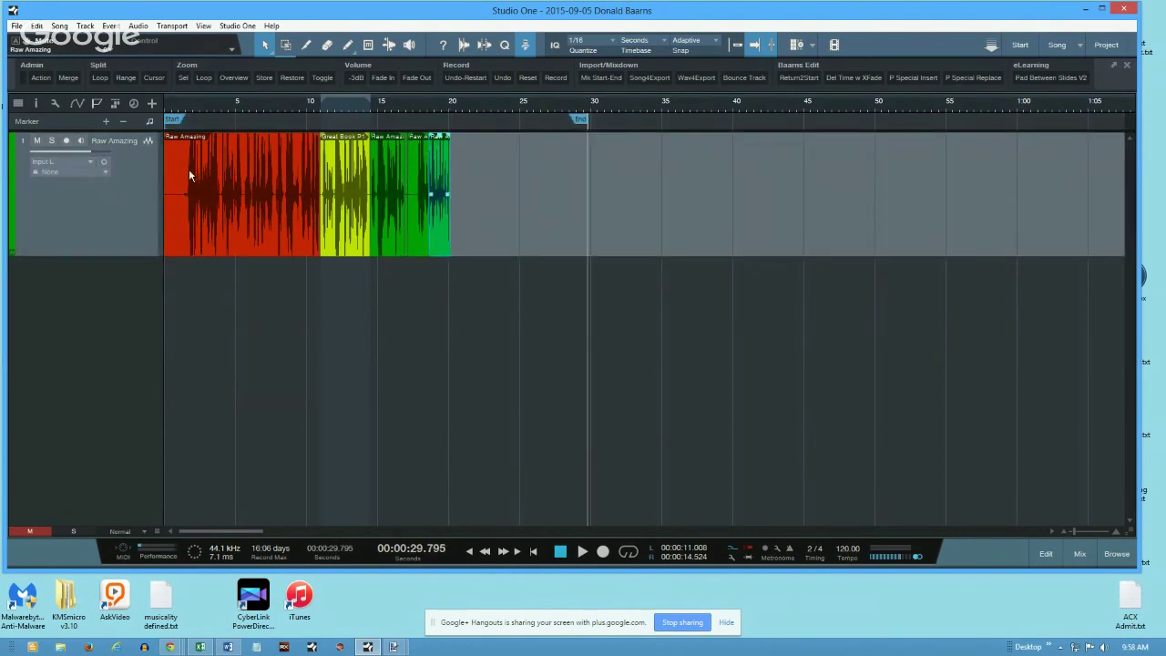
click(599, 78)
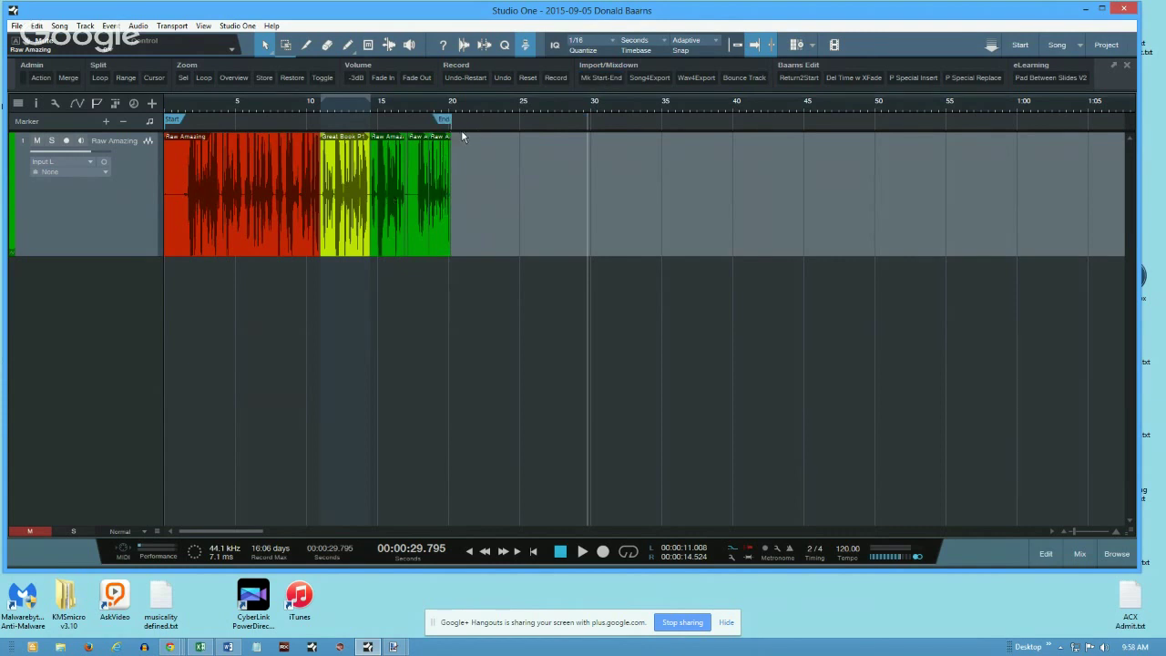
Step: Examine the command sequence of the Mk Start-End macro in the Macro Organizer and close it without changes
click(20, 78)
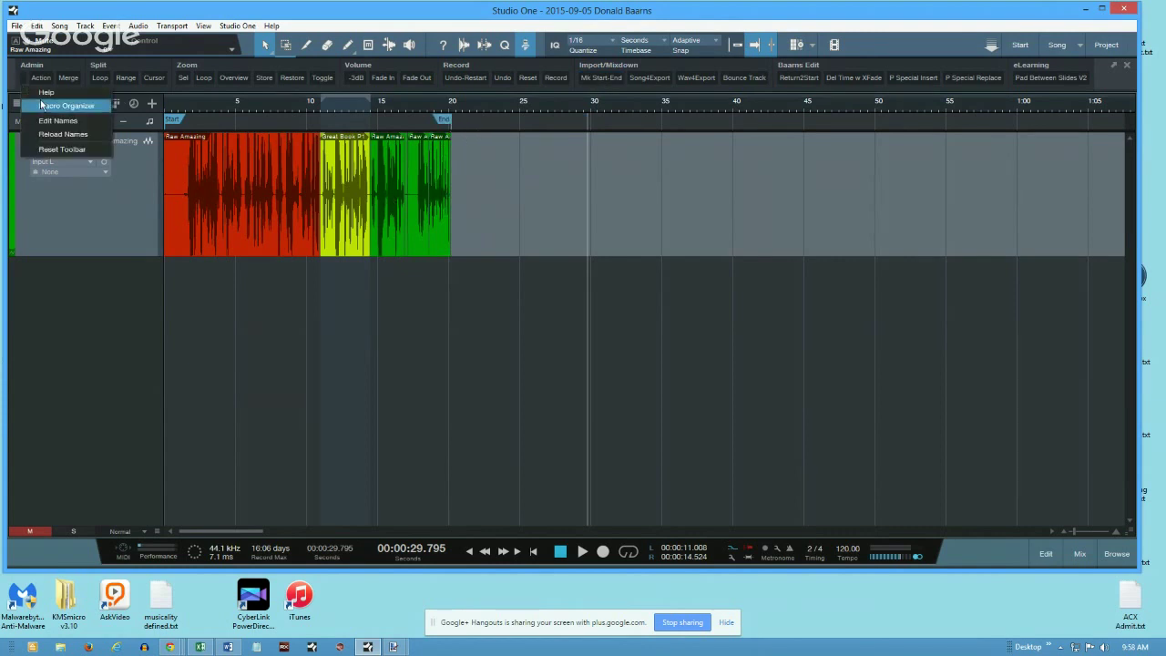
click(41, 106)
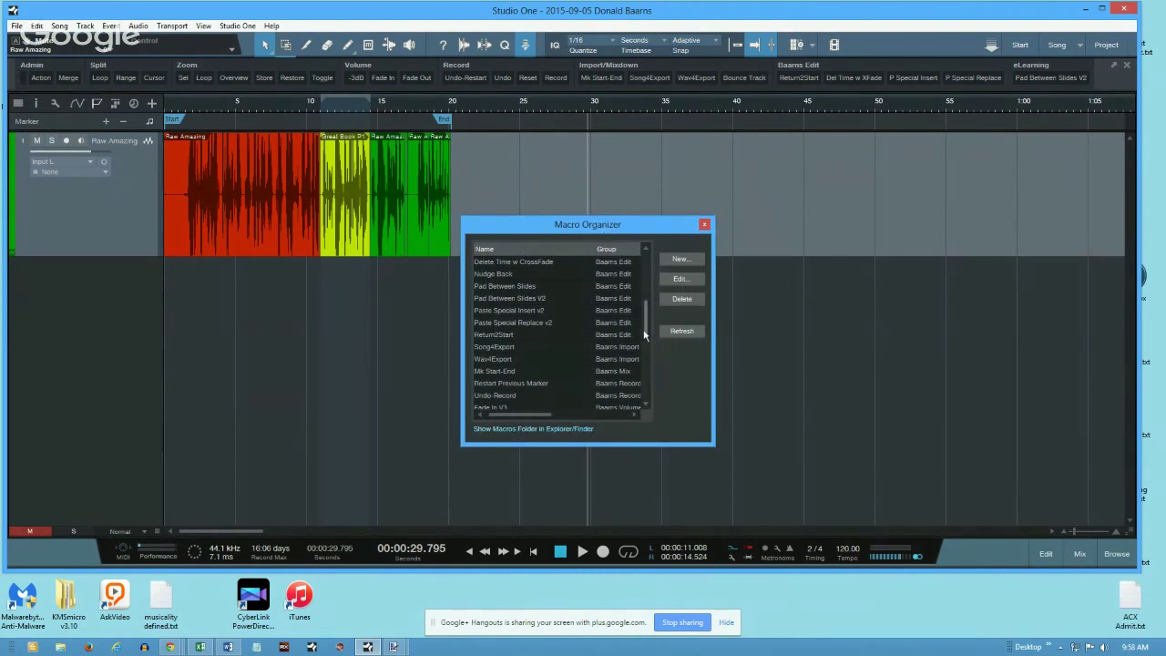
drag(646, 336, 650, 397)
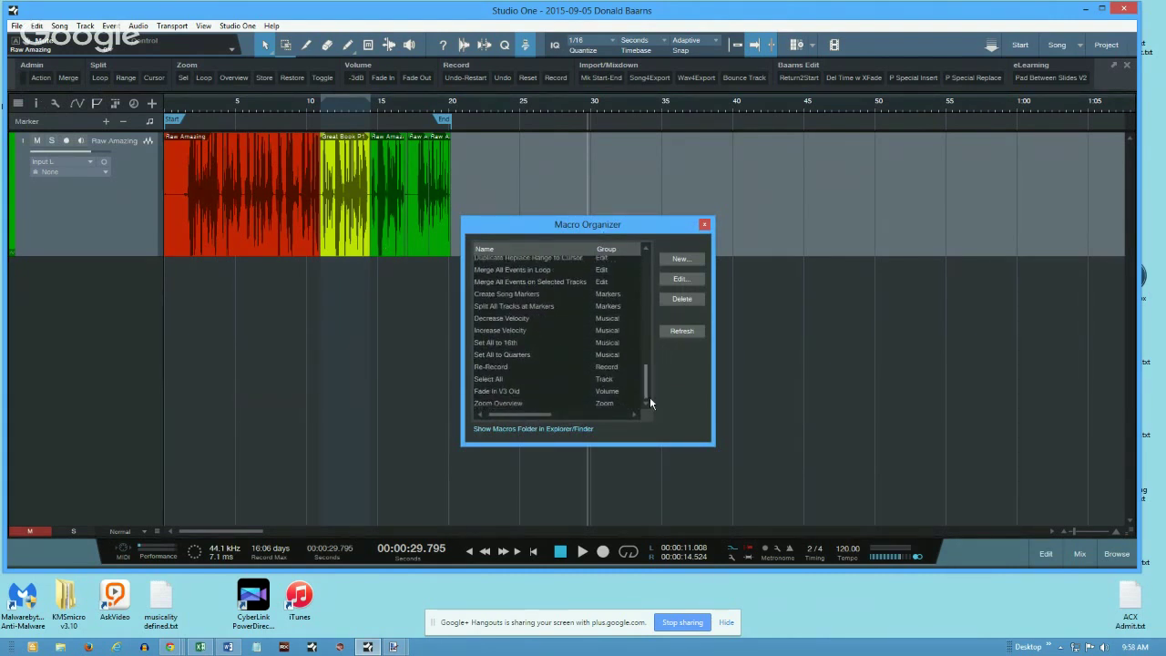
click(645, 280)
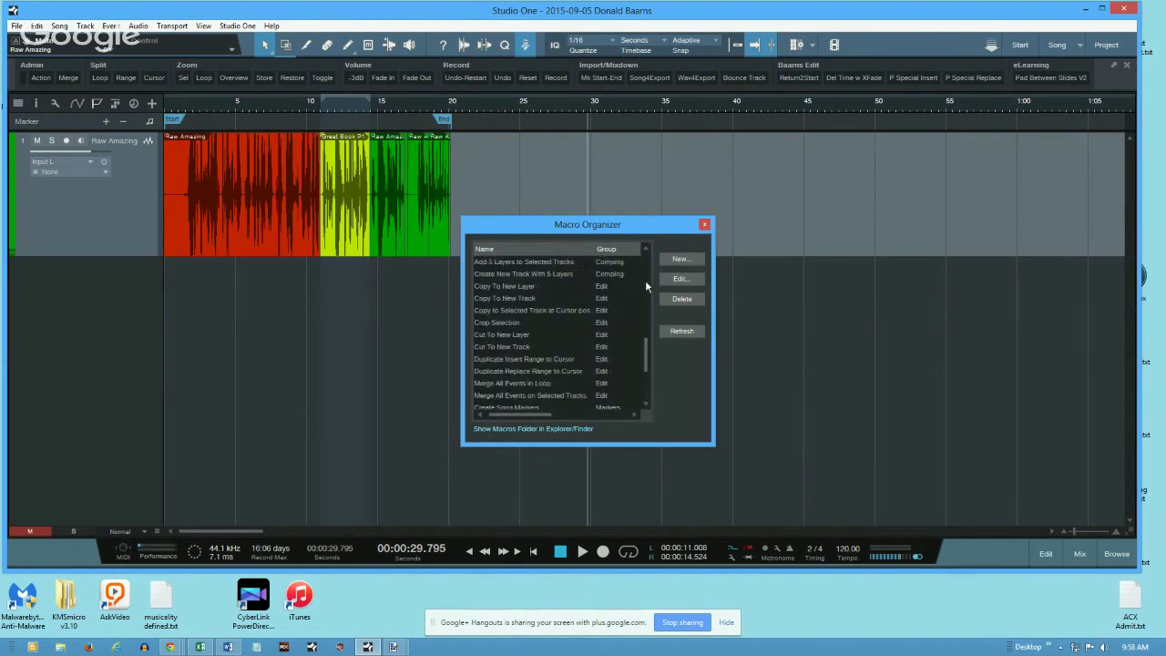
click(516, 322)
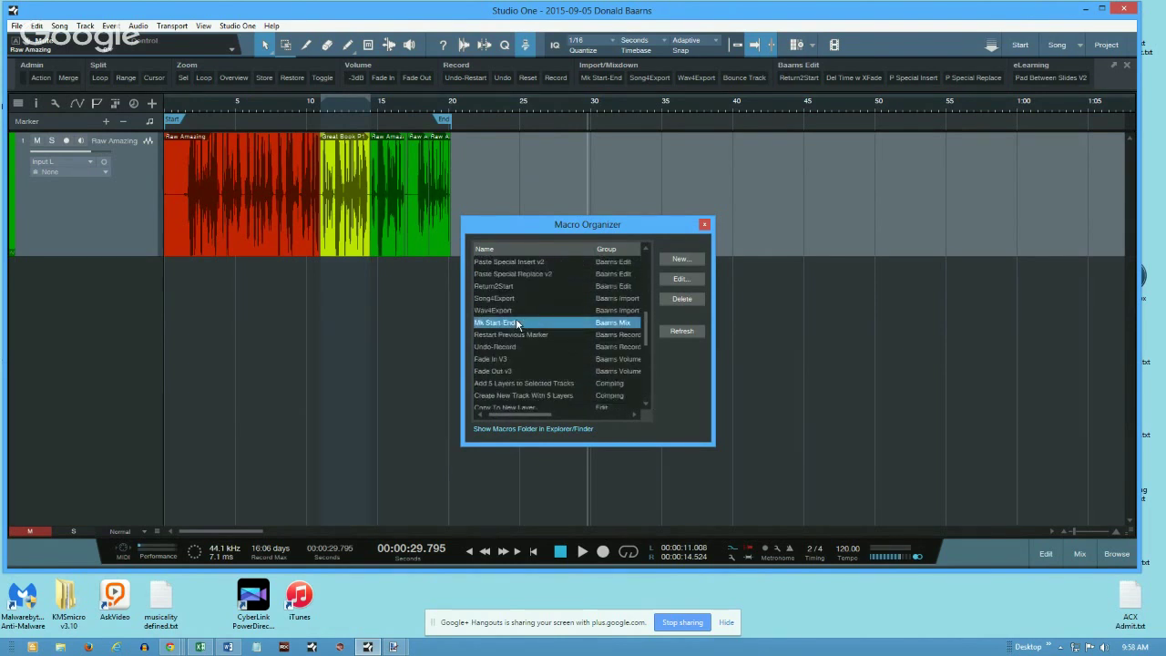
click(689, 279)
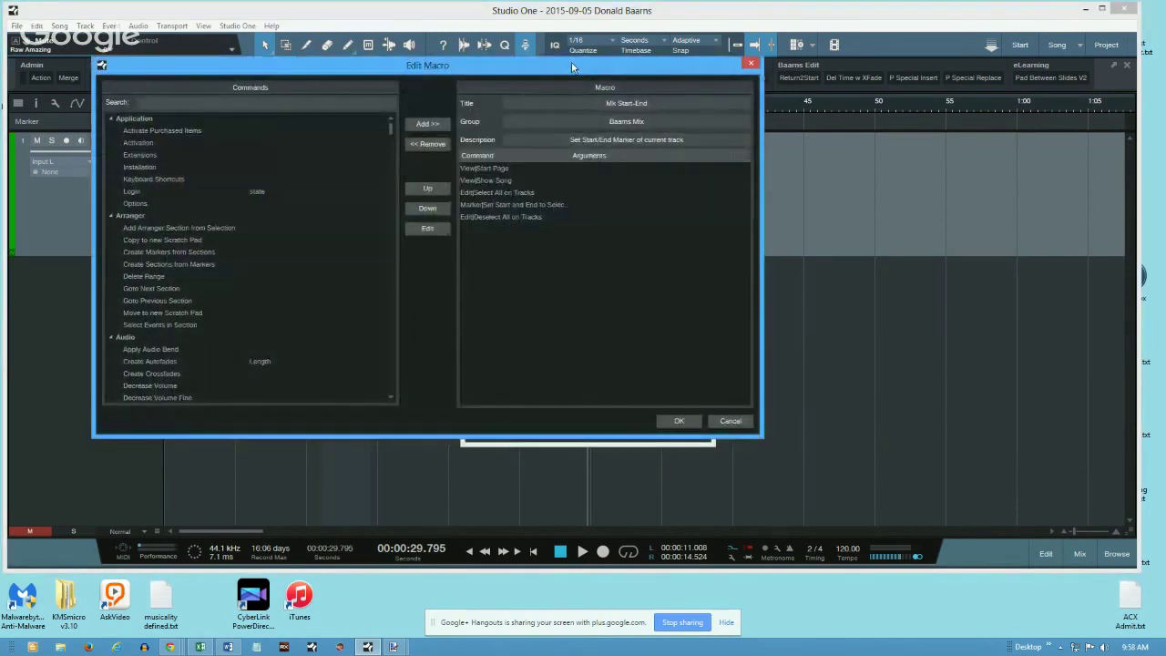
drag(572, 61, 696, 103)
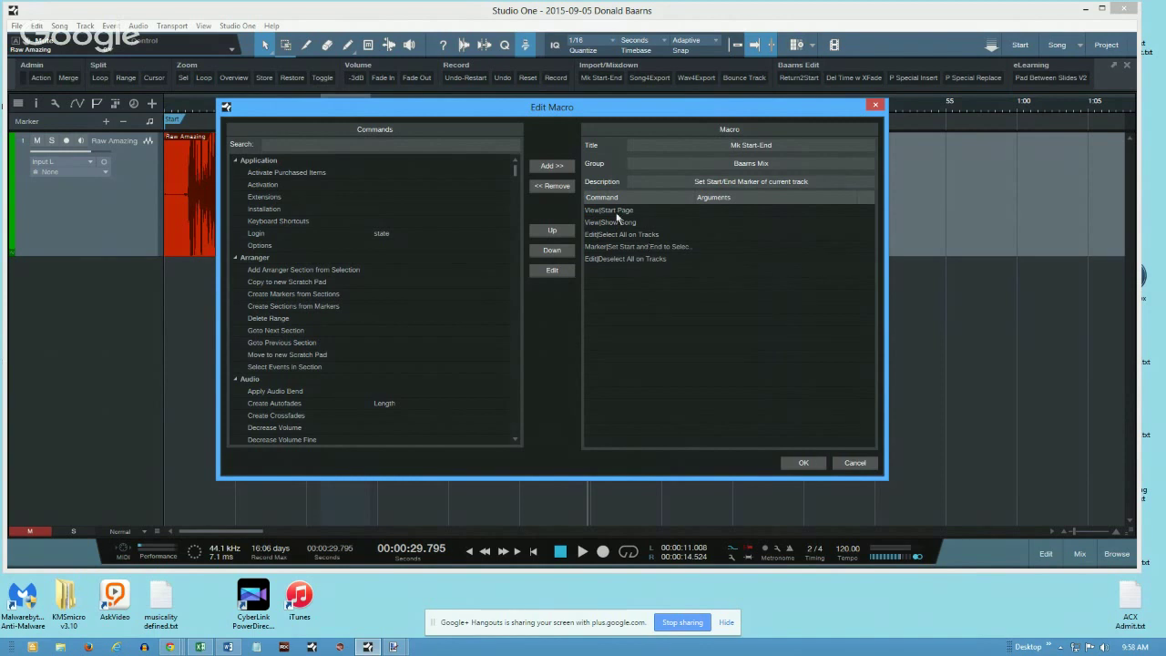
click(855, 464)
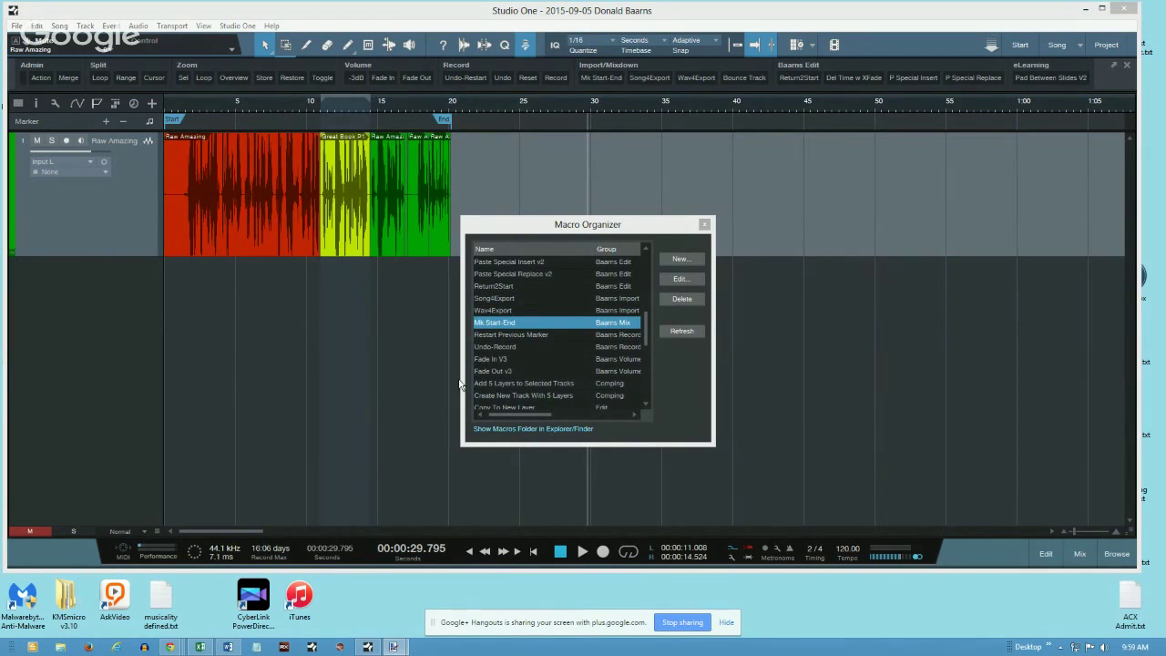
Step: Create a new macro and add the Select All on Tracks command to it
click(682, 260)
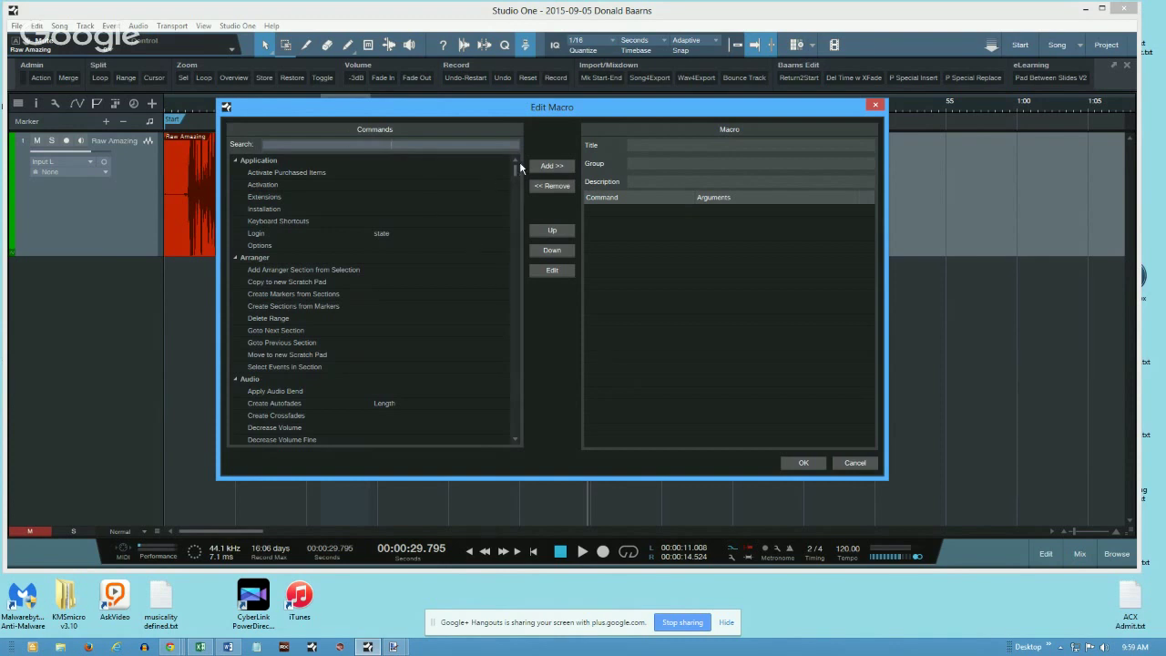
mouse_move(515, 168)
mouse_down()
mouse_move(519, 435)
mouse_move(516, 166)
mouse_up()
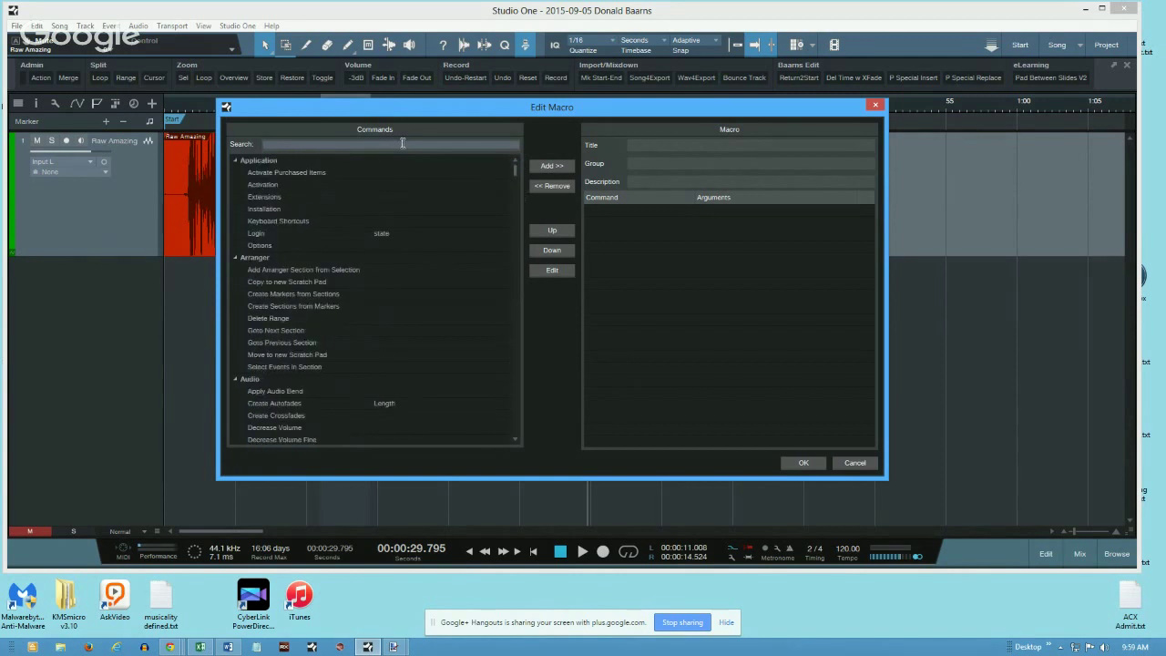
text(Select all)
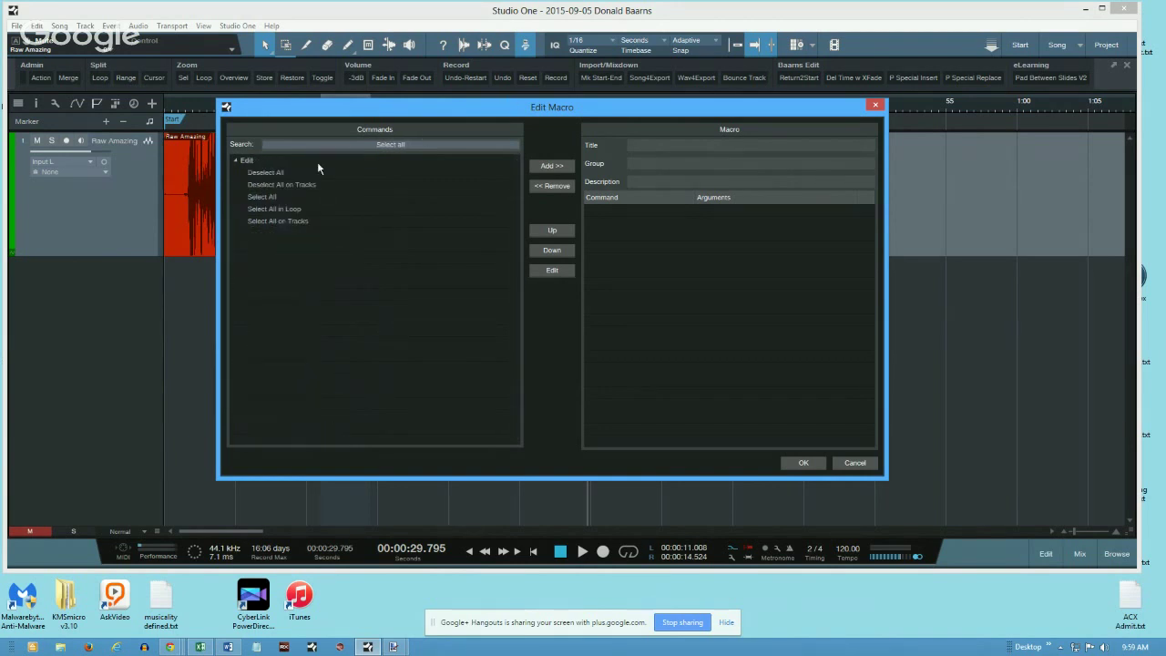
click(271, 221)
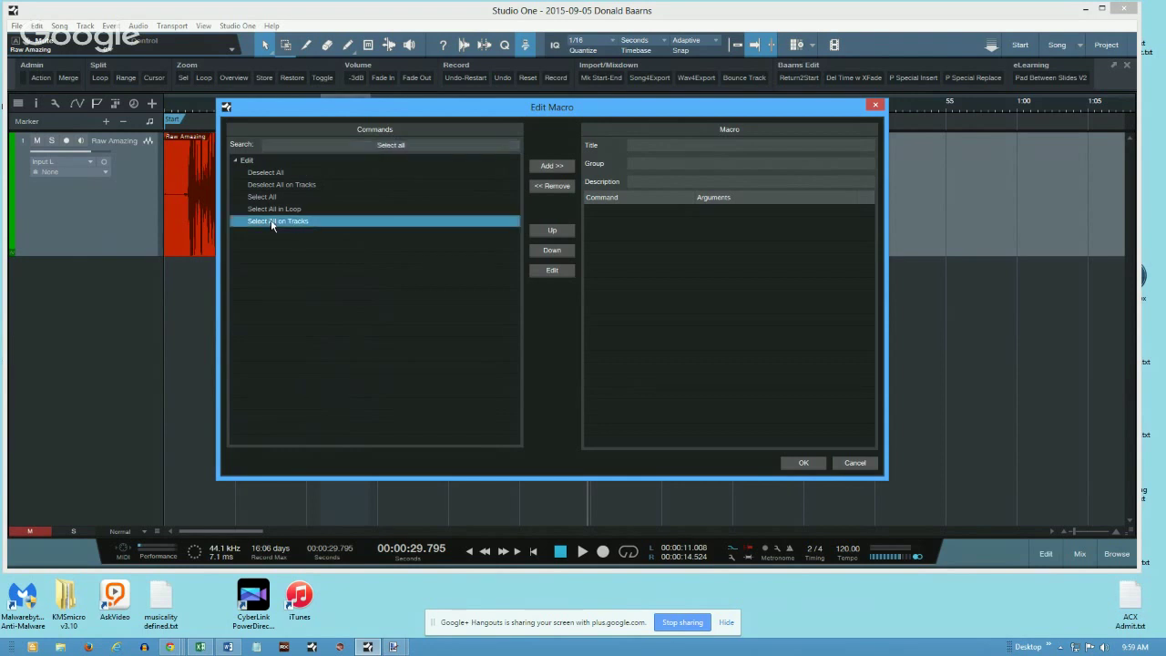
click(550, 167)
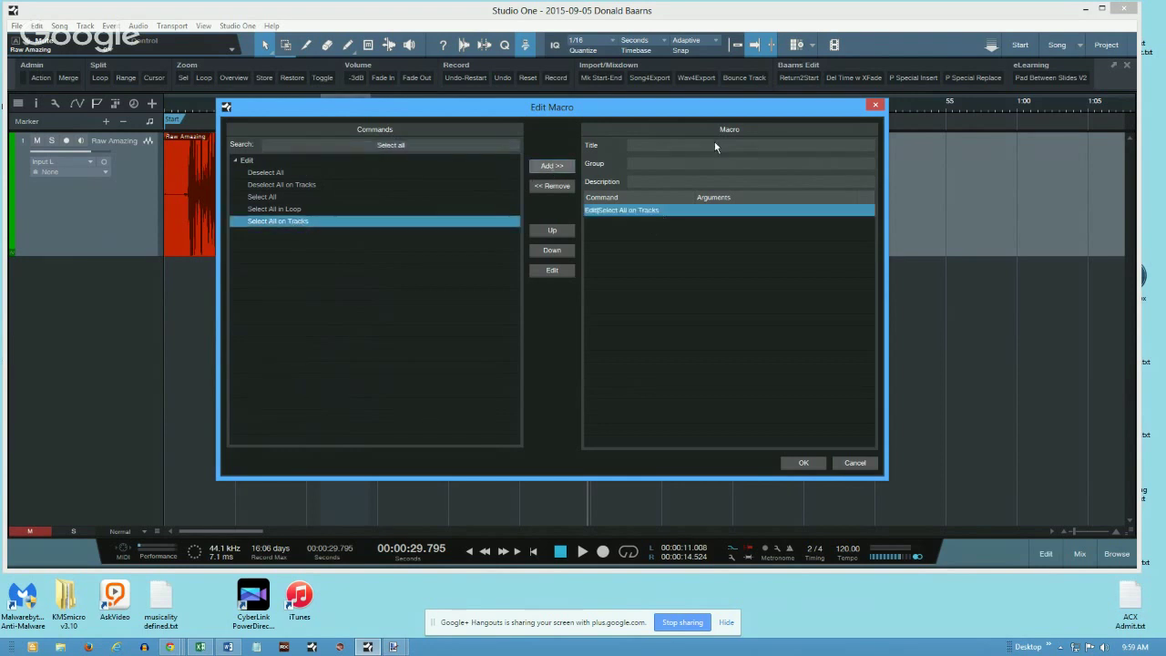
Step: Title the new macro "Set Markers LIVE"
click(752, 145)
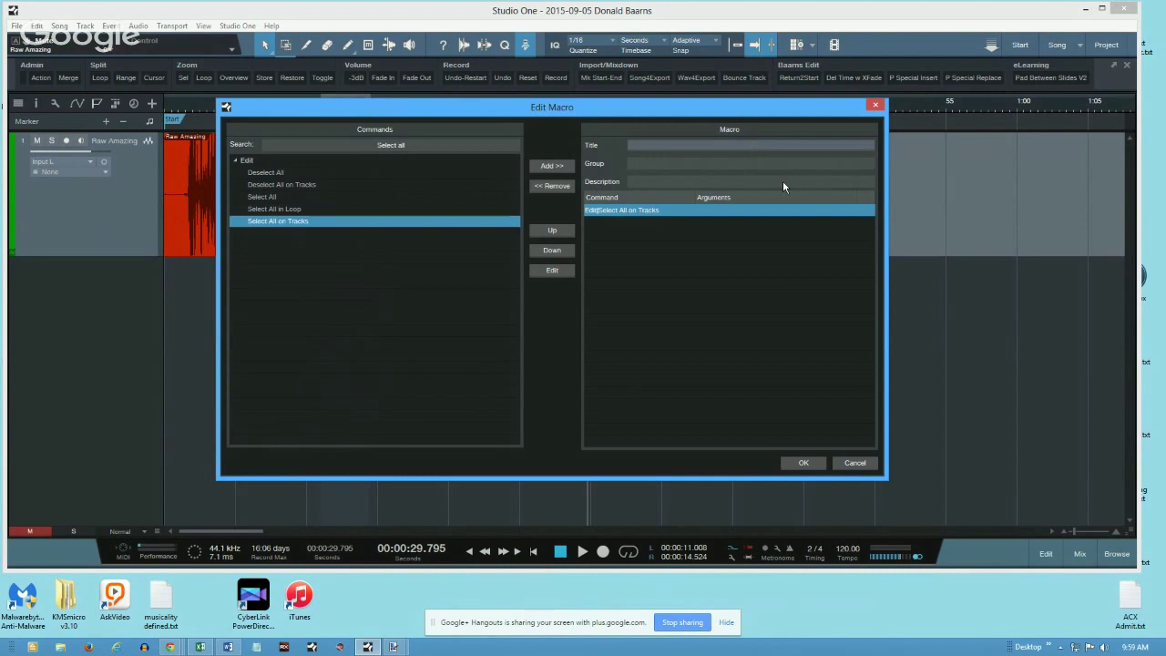
text(Mark)
key(BackSpace)
key(BackSpace)
key(BackSpace)
key(BackSpace)
text(Sel Markers LIVE)
Step: Leave the macro's group empty and enter "Description - 9.5.2015" as its description
click(736, 165)
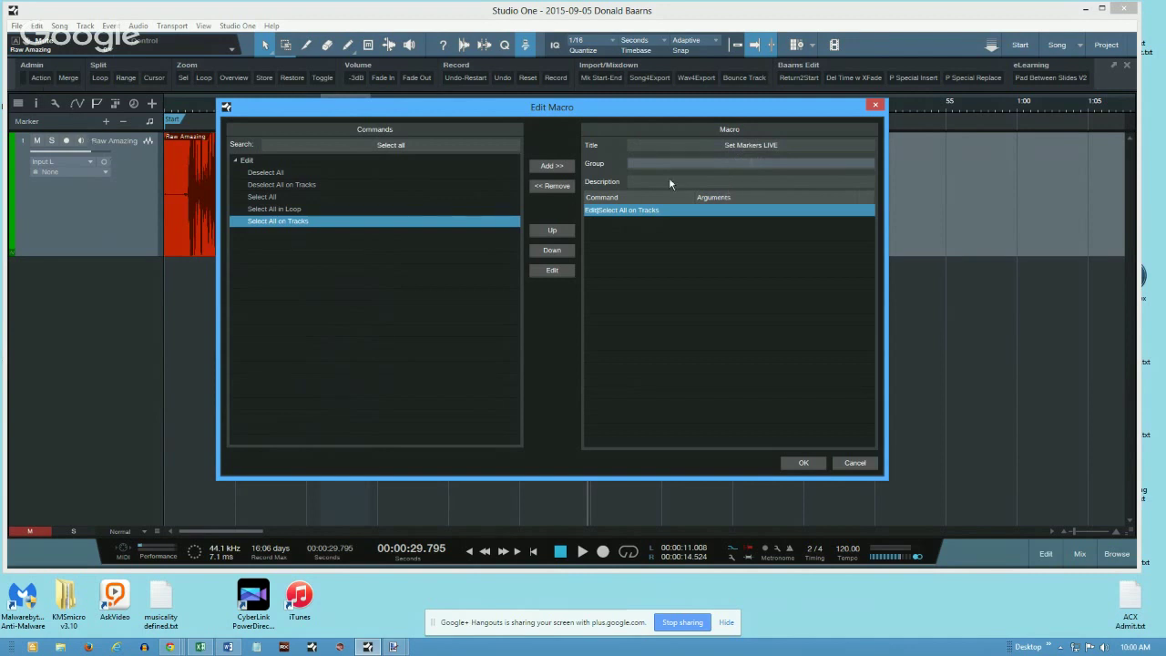
click(760, 181)
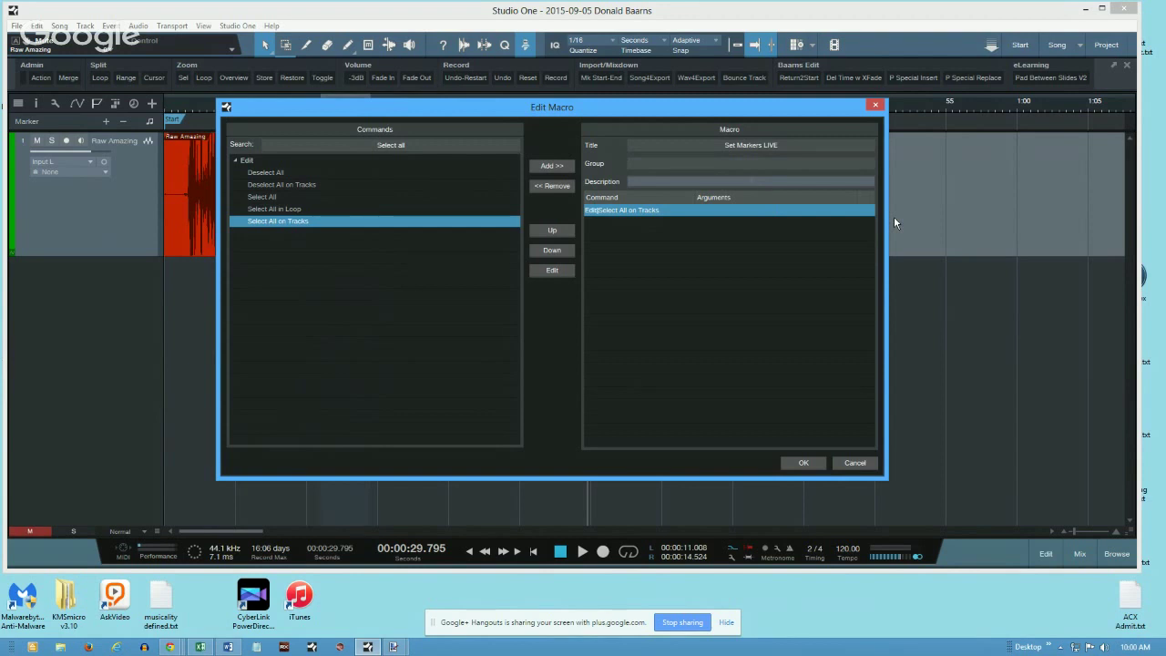
text(Description)
text( :)
text( 9.5)
text(.2015)
Step: Find the Set Start and End to Selection marker command and add it to the macro after Select All on Tracks
click(426, 141)
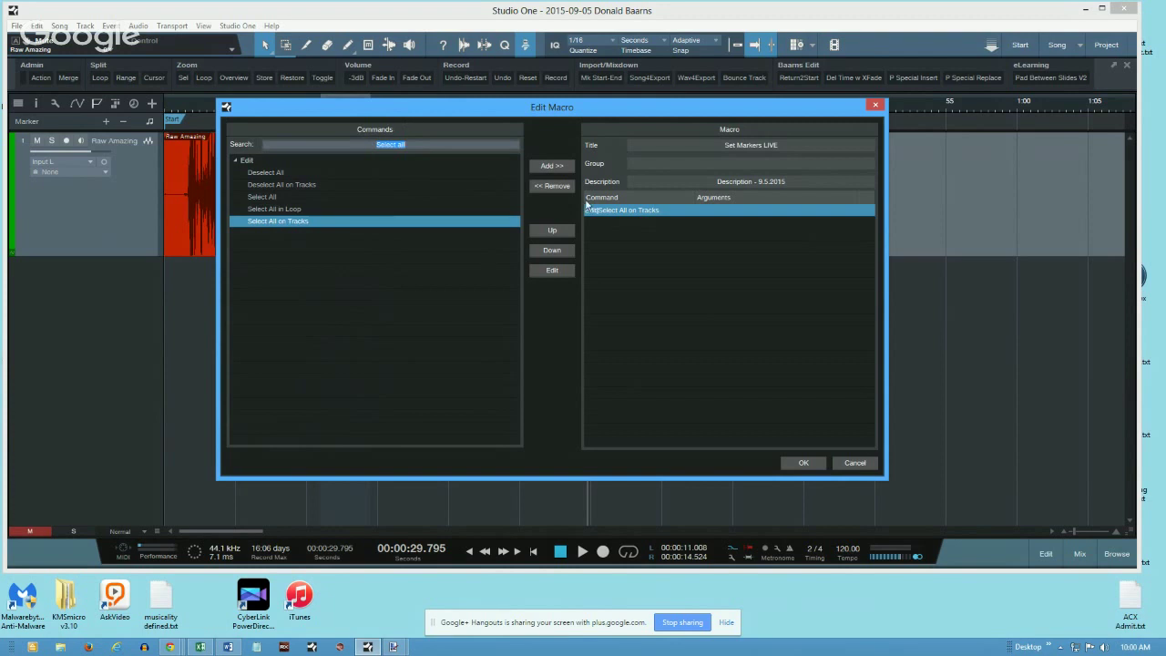
drag(476, 111, 638, 141)
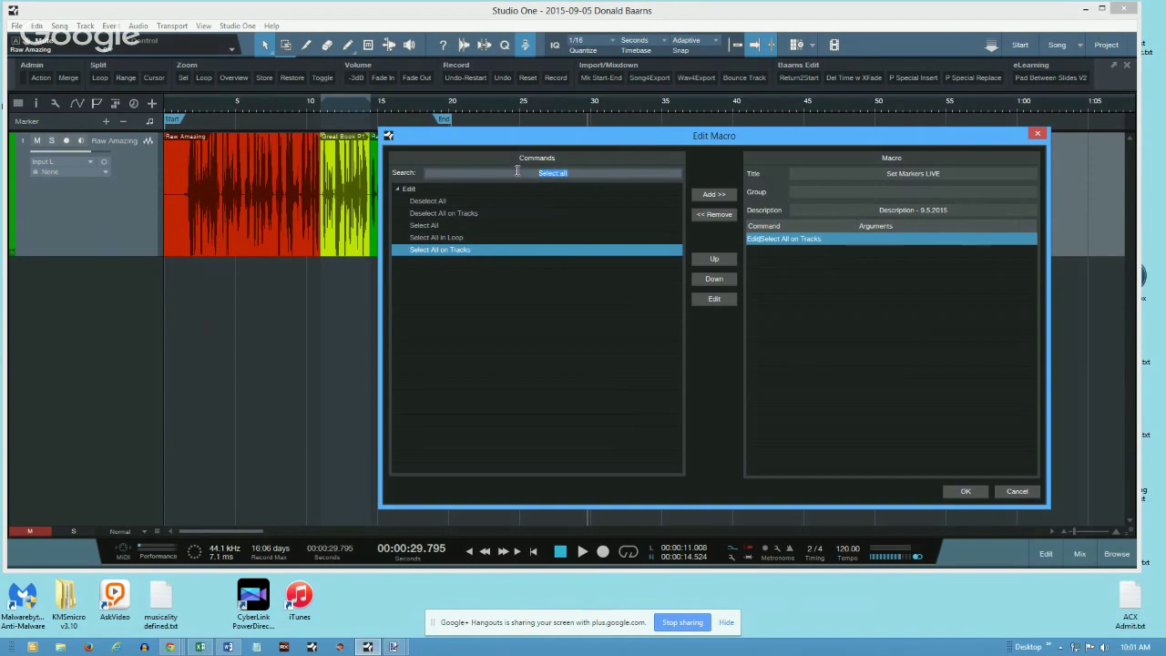
text(Set)
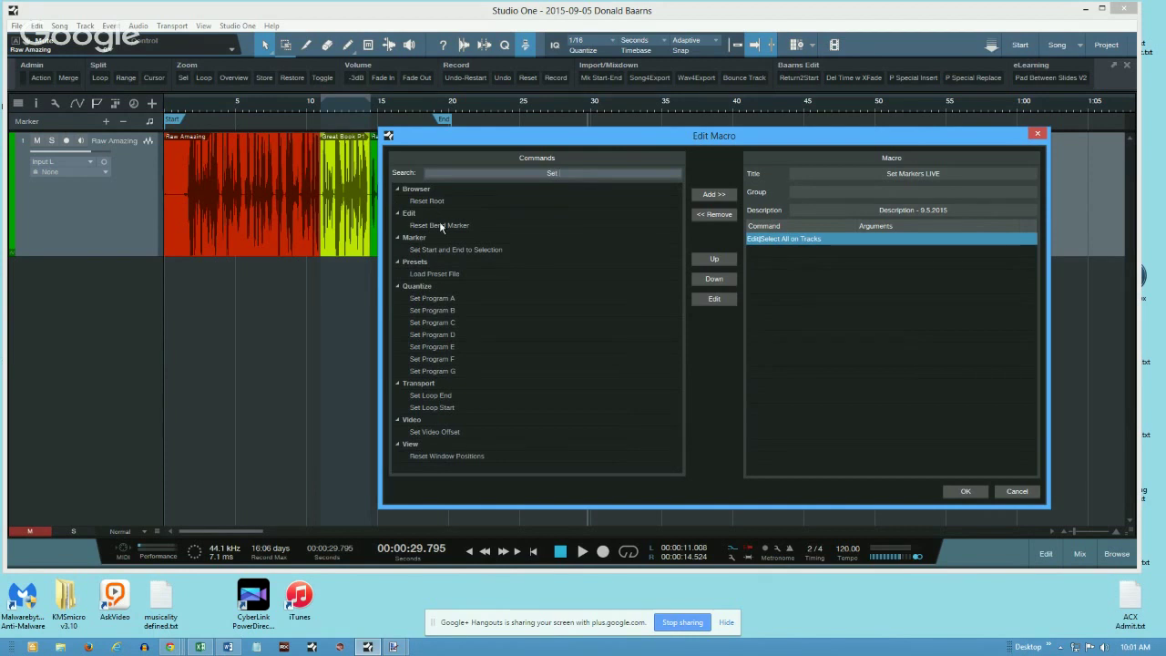
click(444, 249)
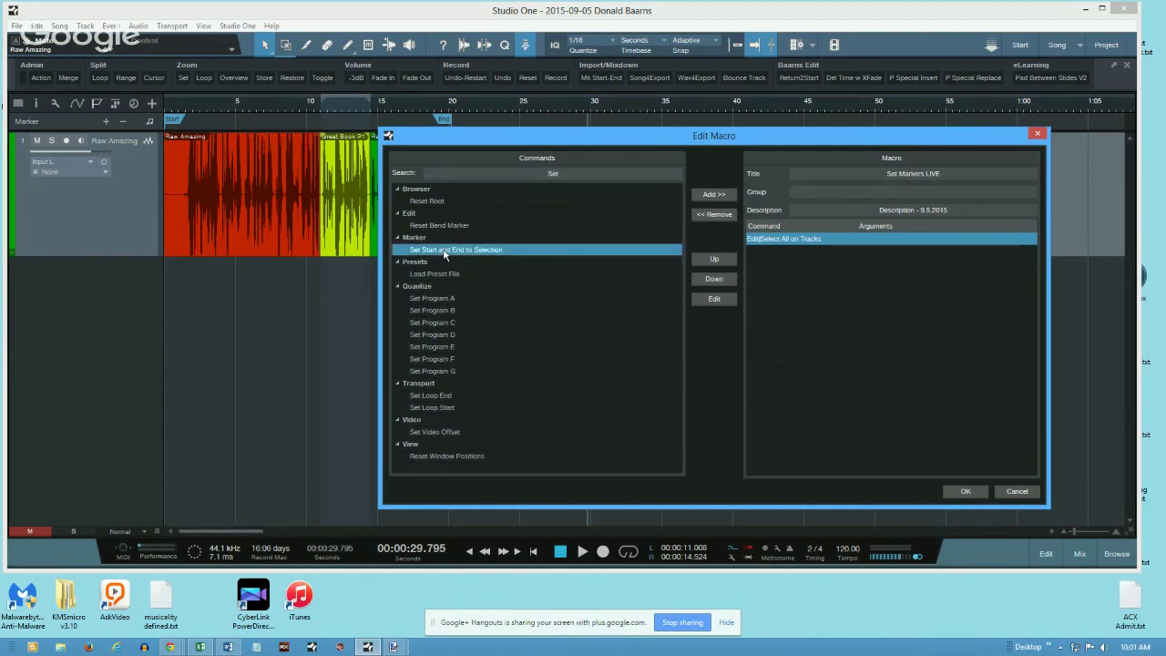
click(706, 197)
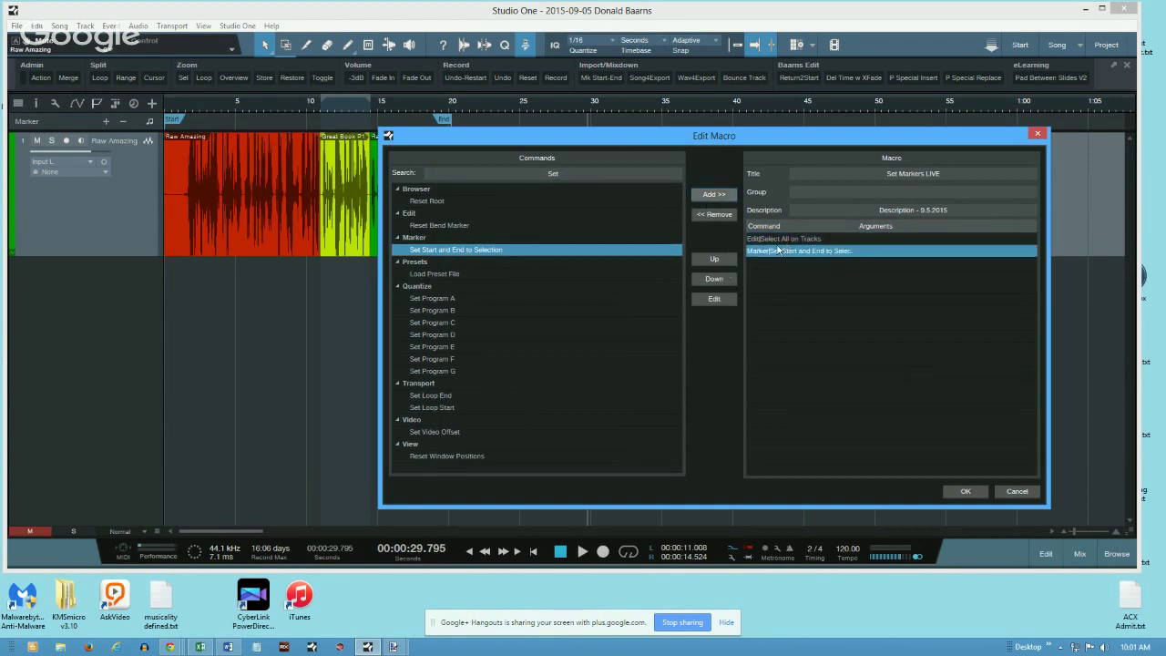
click(716, 261)
click(713, 281)
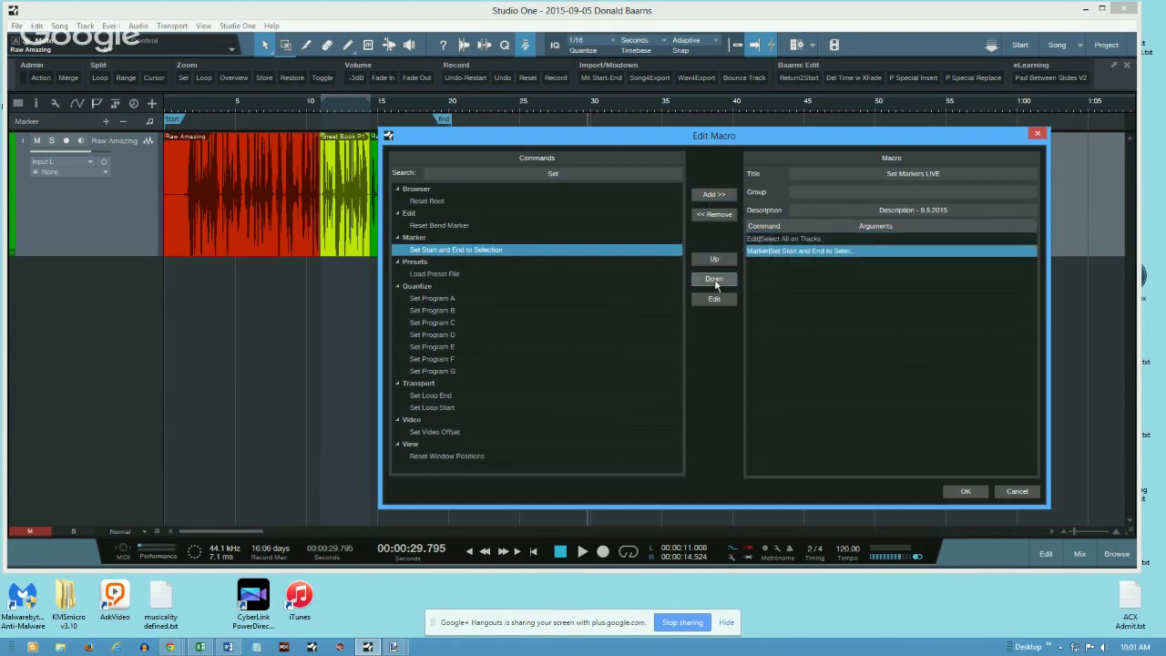
Step: Clear the command search, check the macro's two commands, save the macro and close the Macro Organizer
click(573, 176)
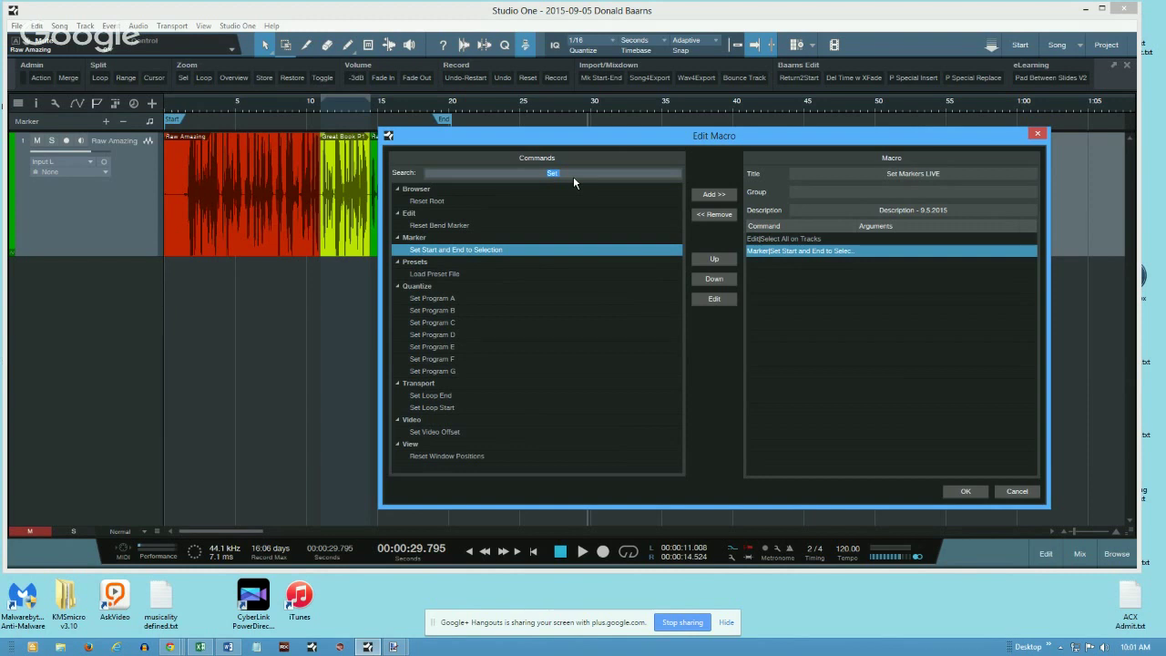
key(BackSpace)
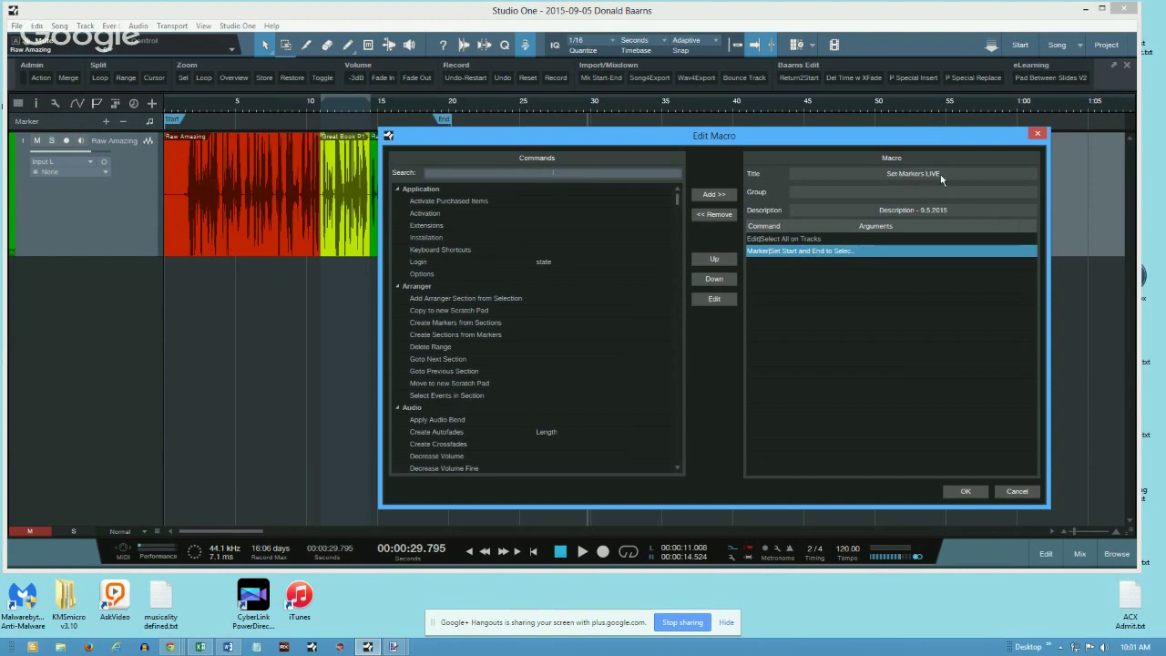
click(774, 240)
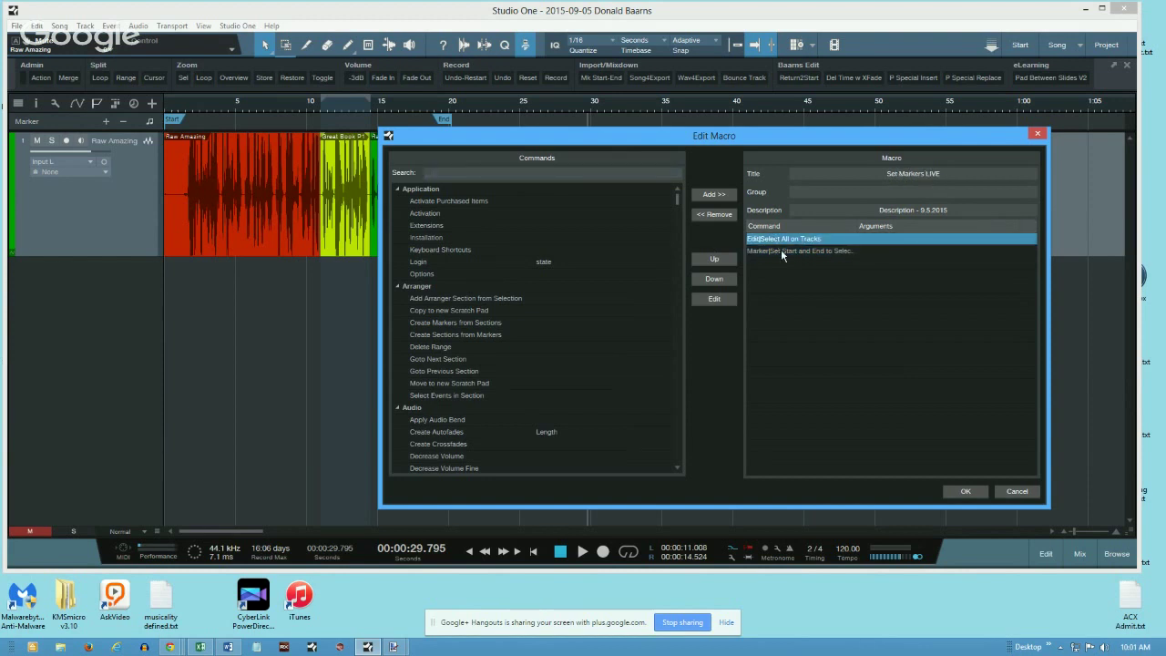
click(783, 251)
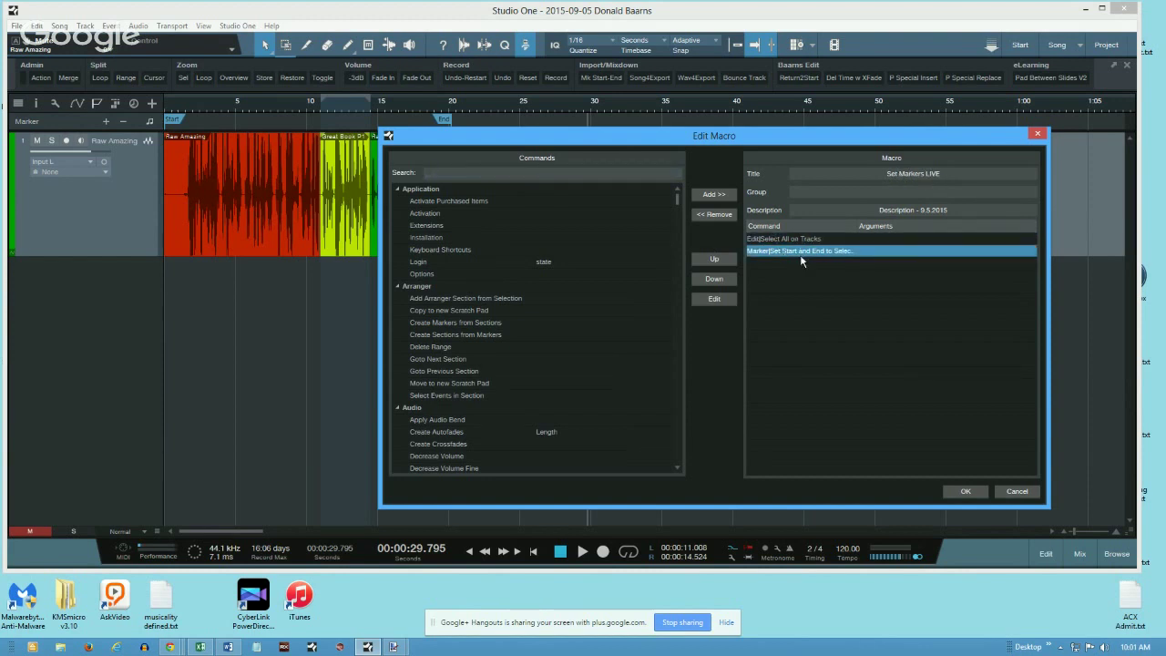
click(966, 492)
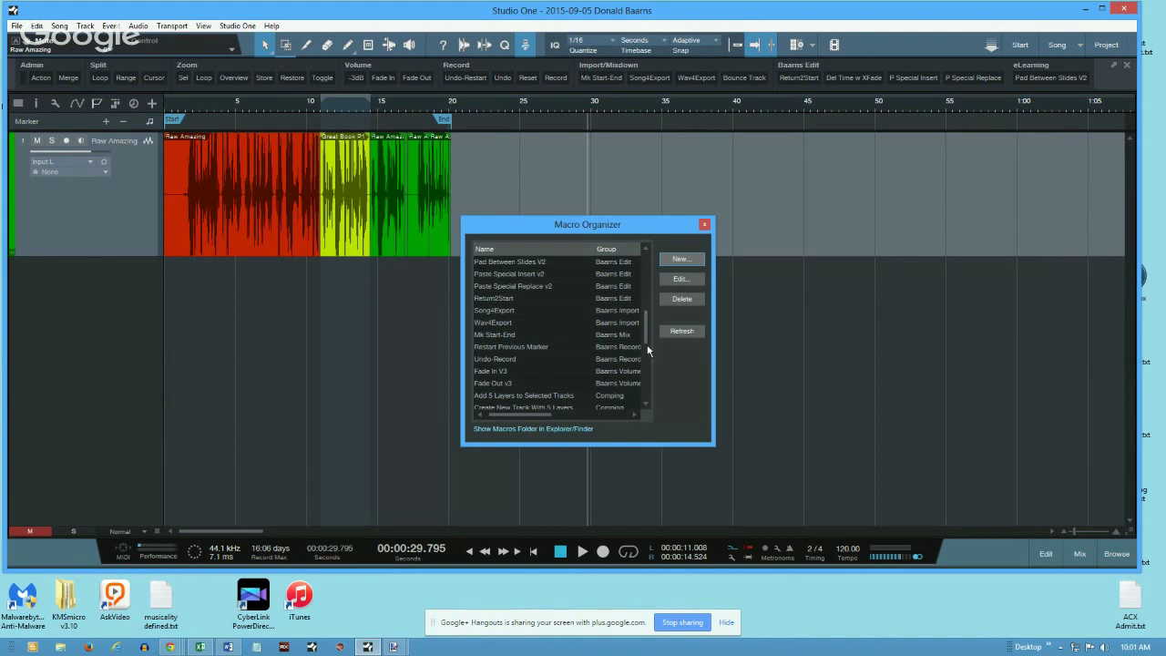
click(705, 224)
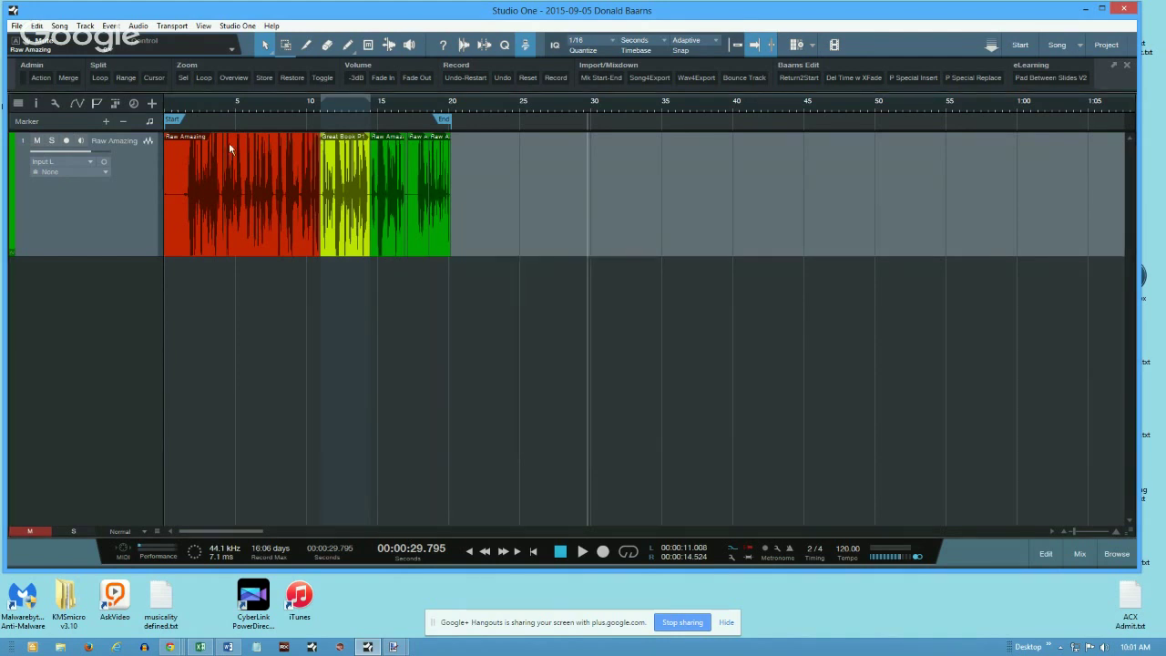
Step: Move the End marker to about 31.4 s and reset the song markers by running Set Markers LIVE with the Raw Amazing track selected
drag(446, 119, 603, 119)
click(40, 78)
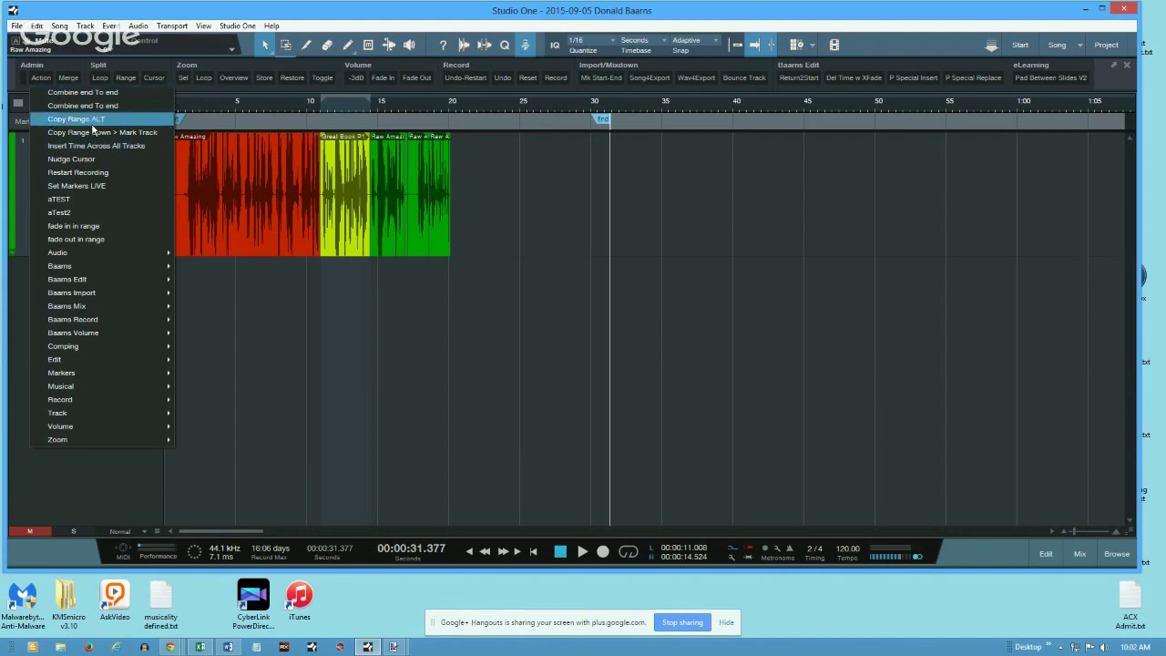
click(89, 188)
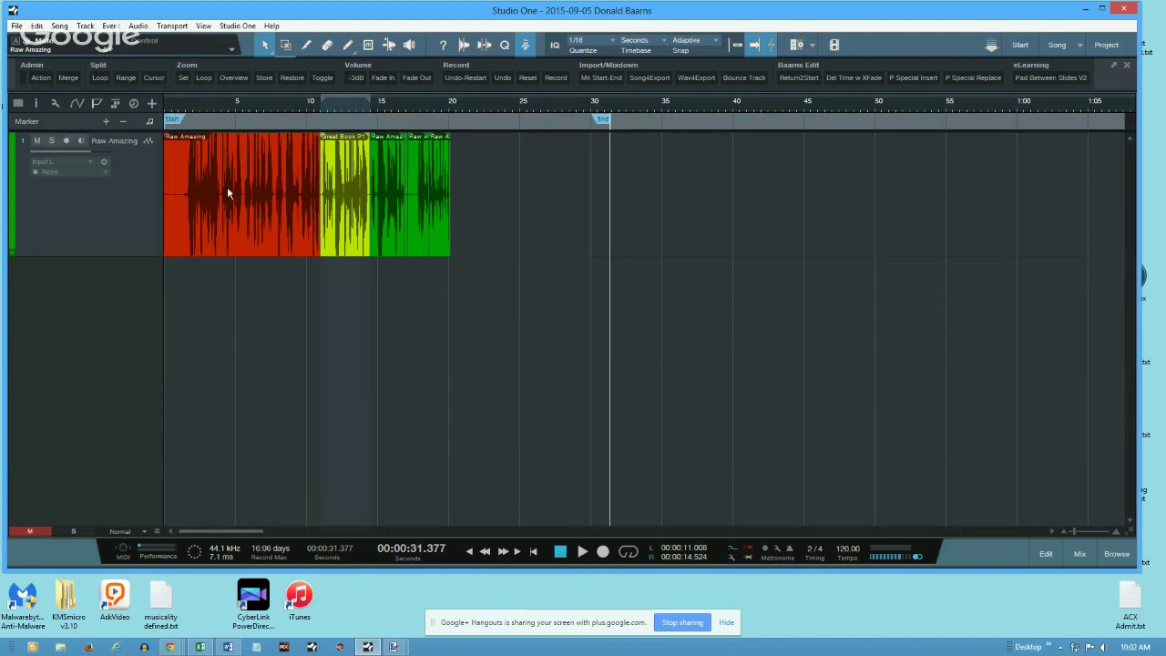
click(118, 213)
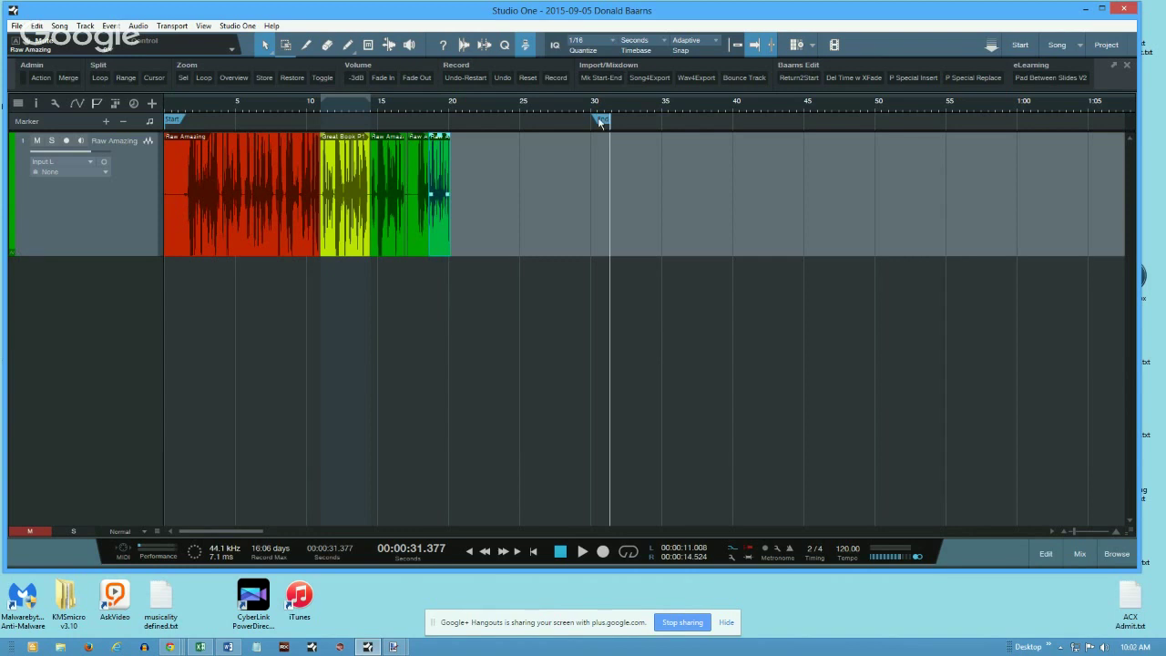
click(41, 79)
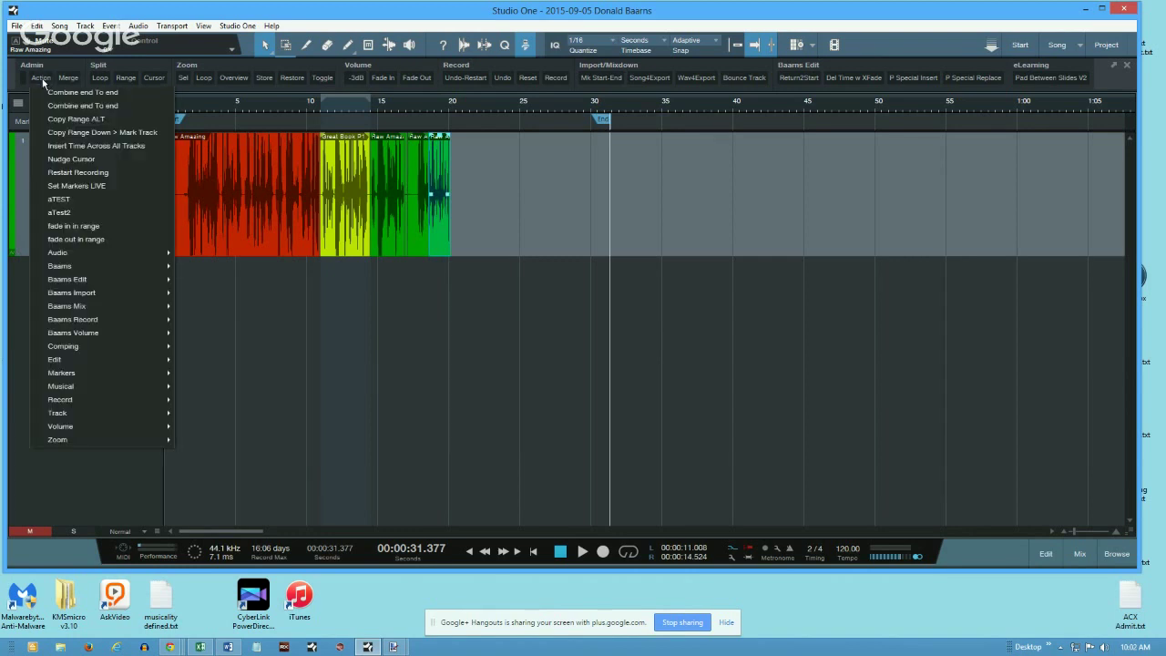
click(80, 186)
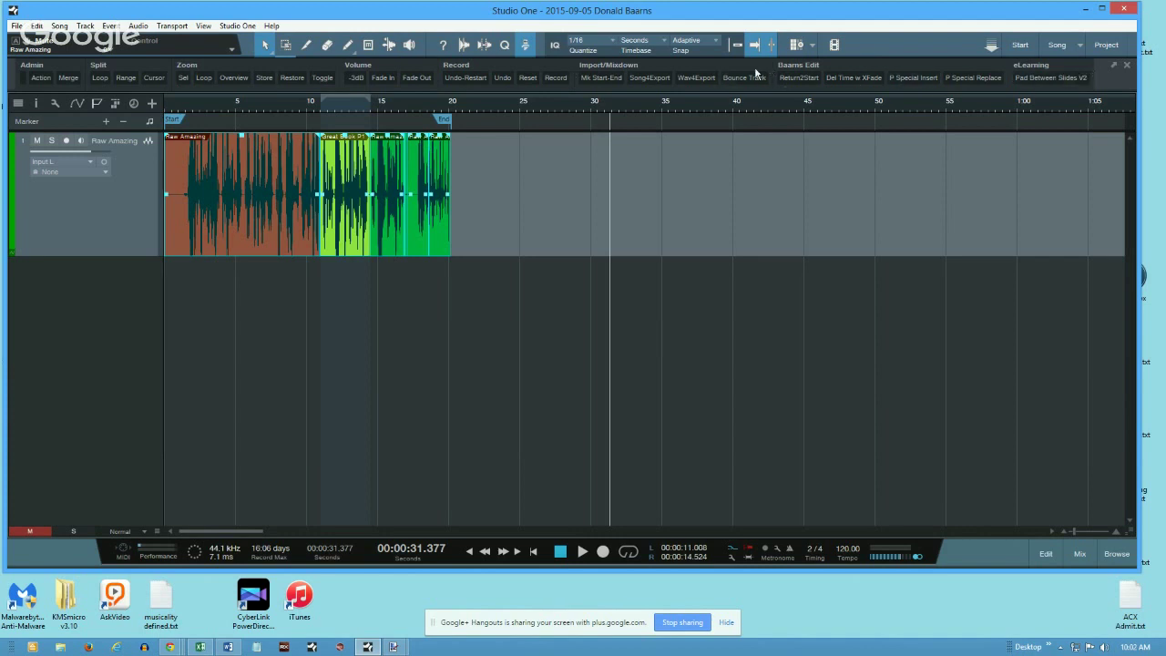
Step: Add a new button to the Record group of the macro toolbar and assign the Set Markers LIVE macro to it
right_click(569, 66)
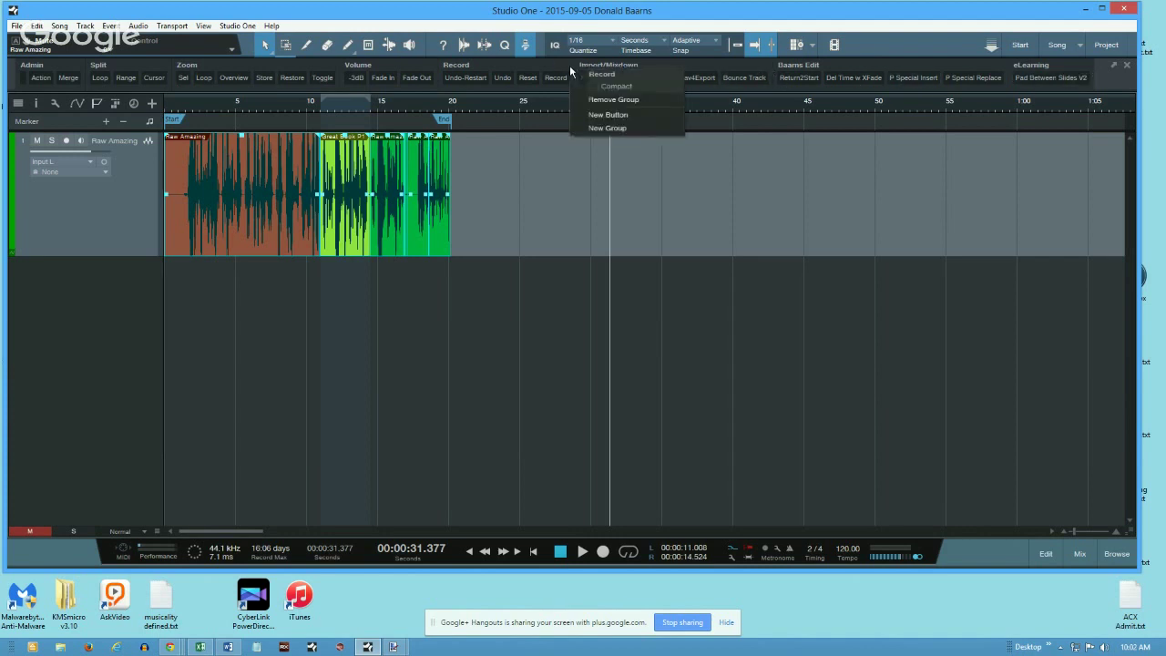
click(608, 115)
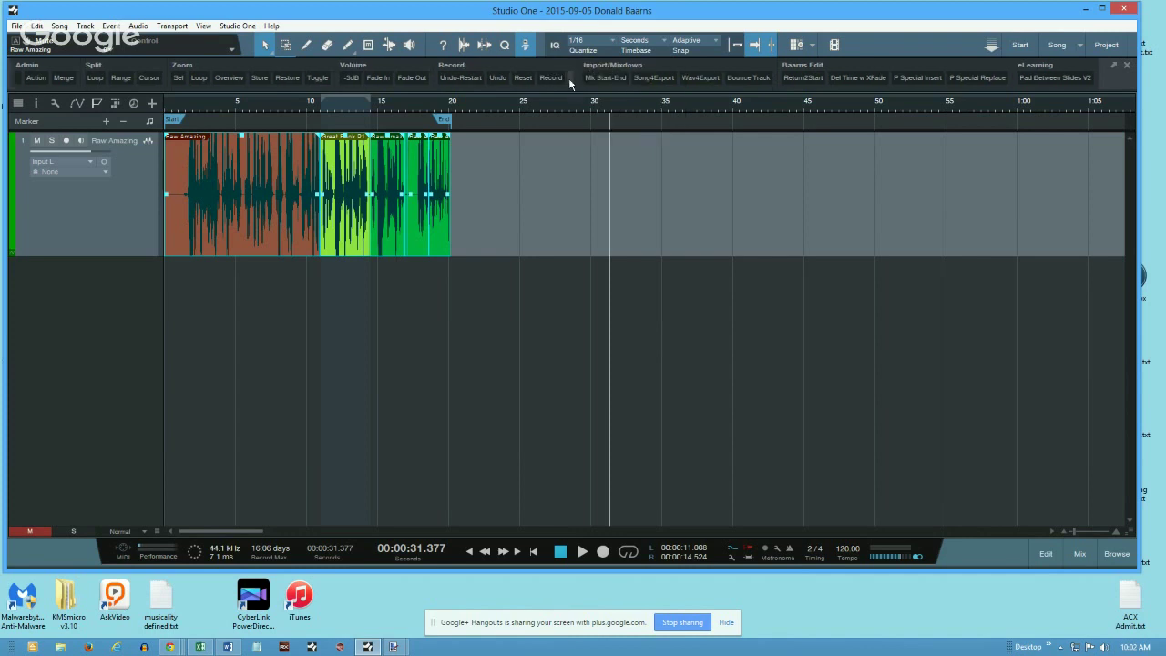
right_click(569, 83)
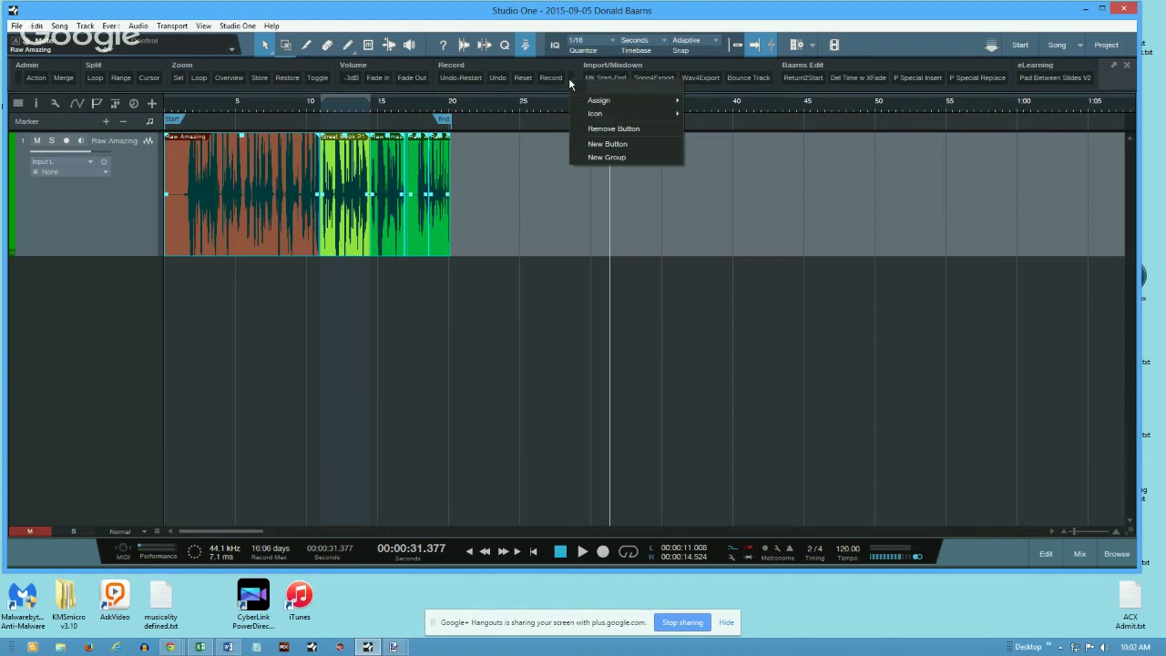
mouse_move(605, 102)
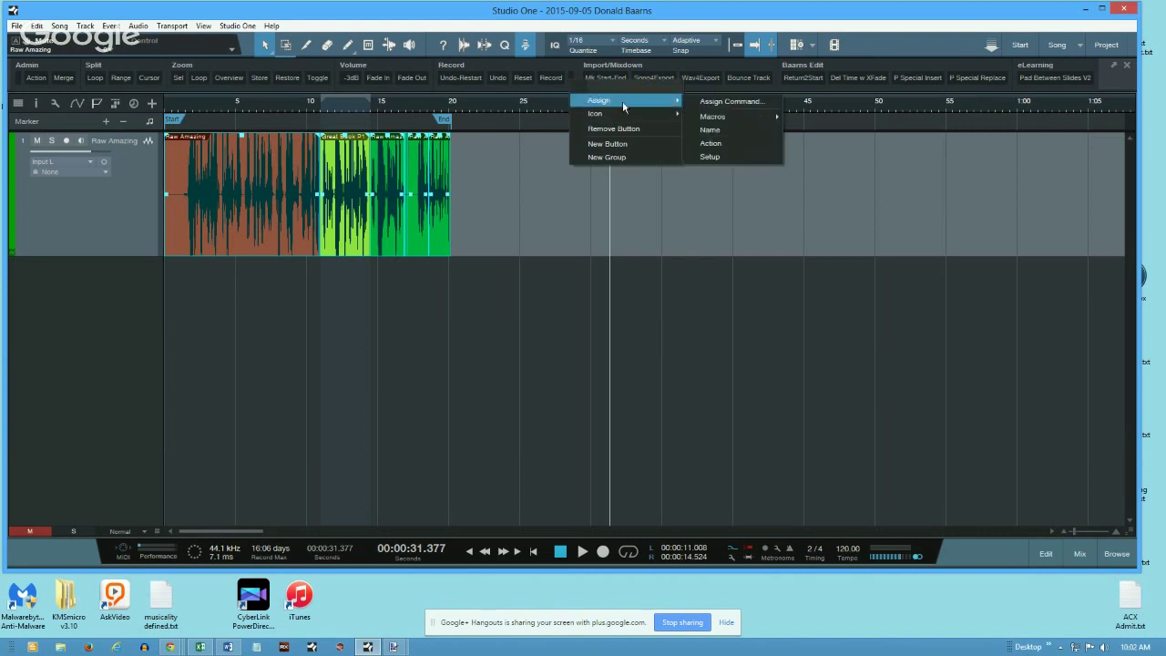
mouse_move(727, 123)
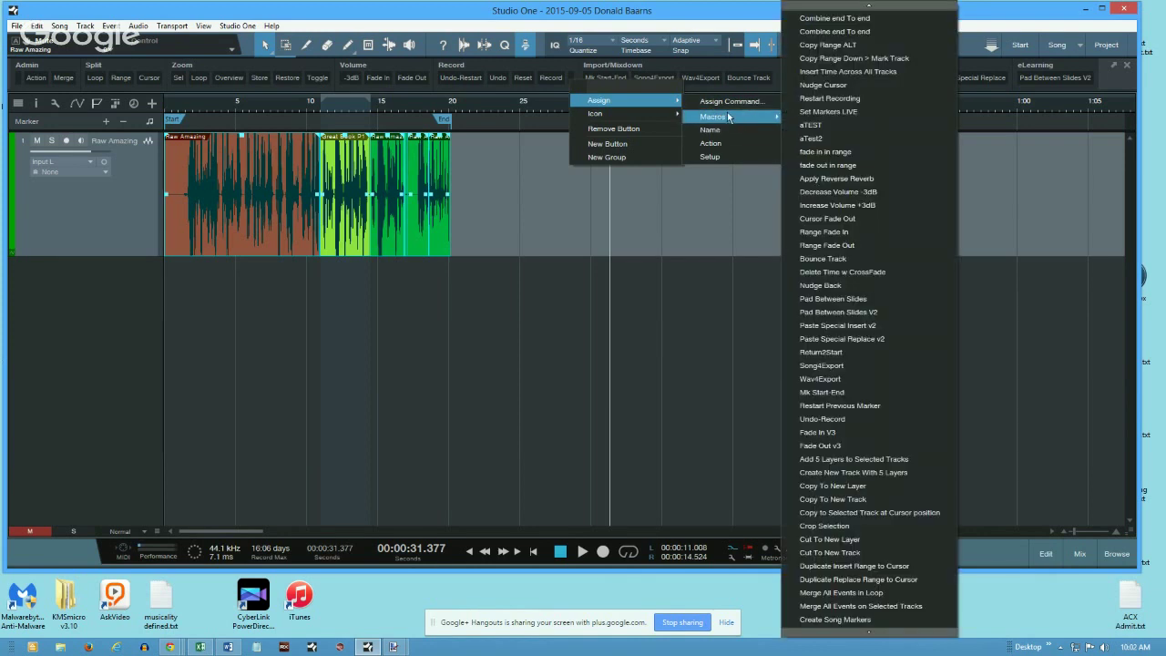
click(817, 114)
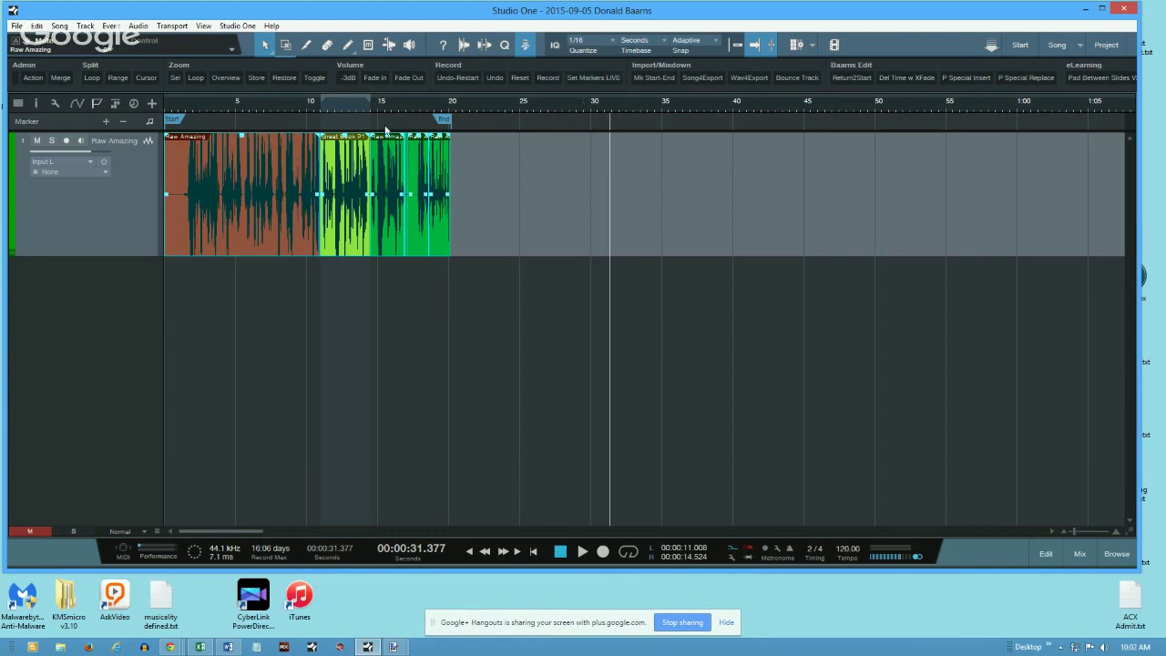
Step: Move the End marker to about 28 s and the Start marker to about 9.8 s, and reset both with the Set Markers LIVE macro
drag(442, 121, 559, 125)
drag(172, 120, 312, 120)
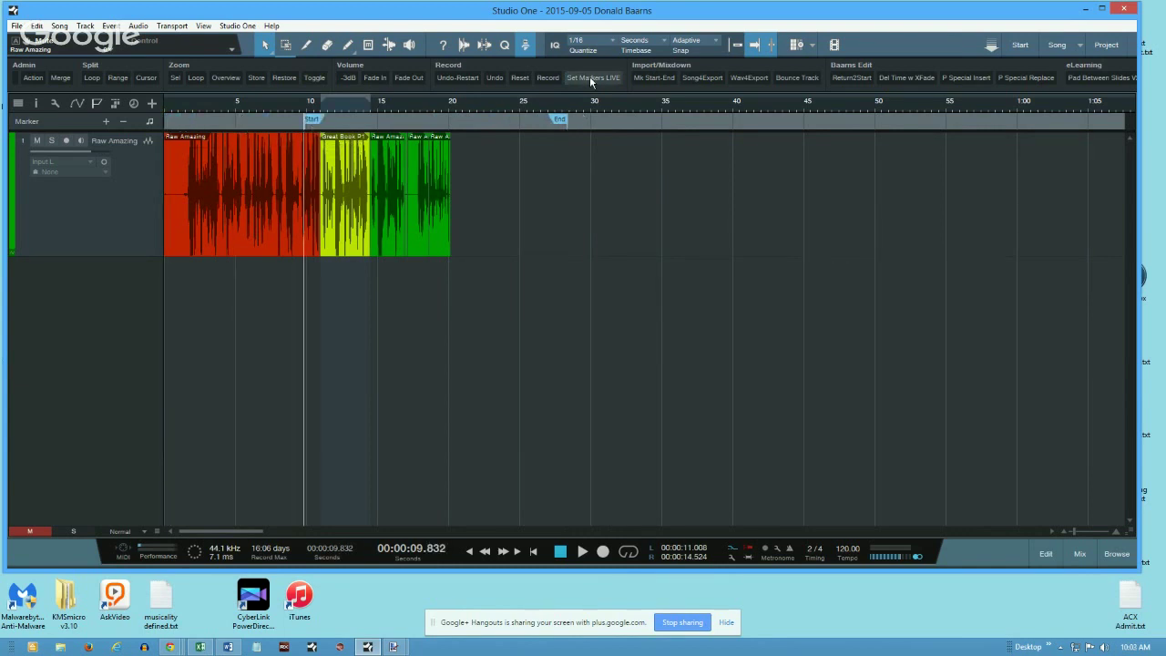
key(ctrl+a)
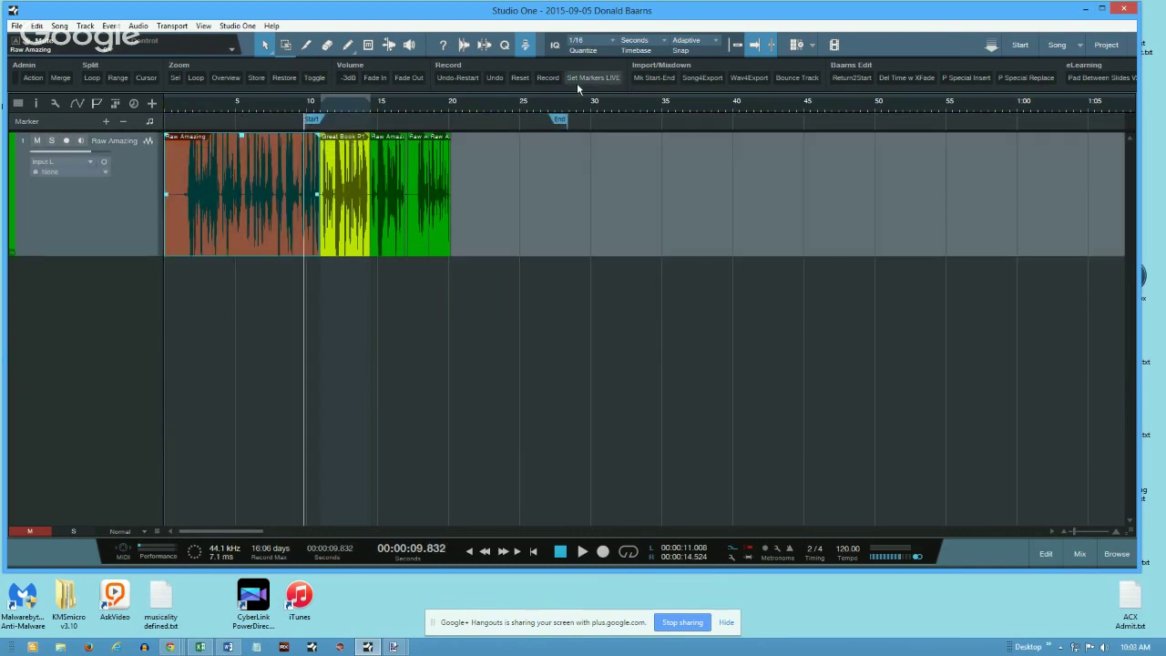
click(580, 80)
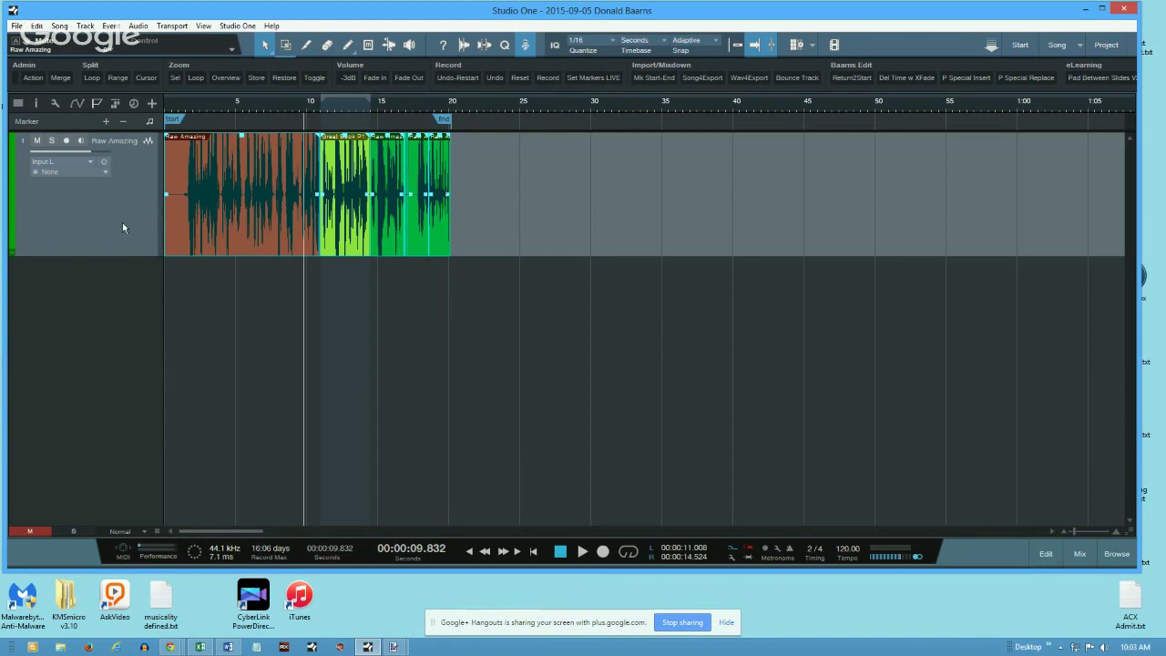
click(183, 239)
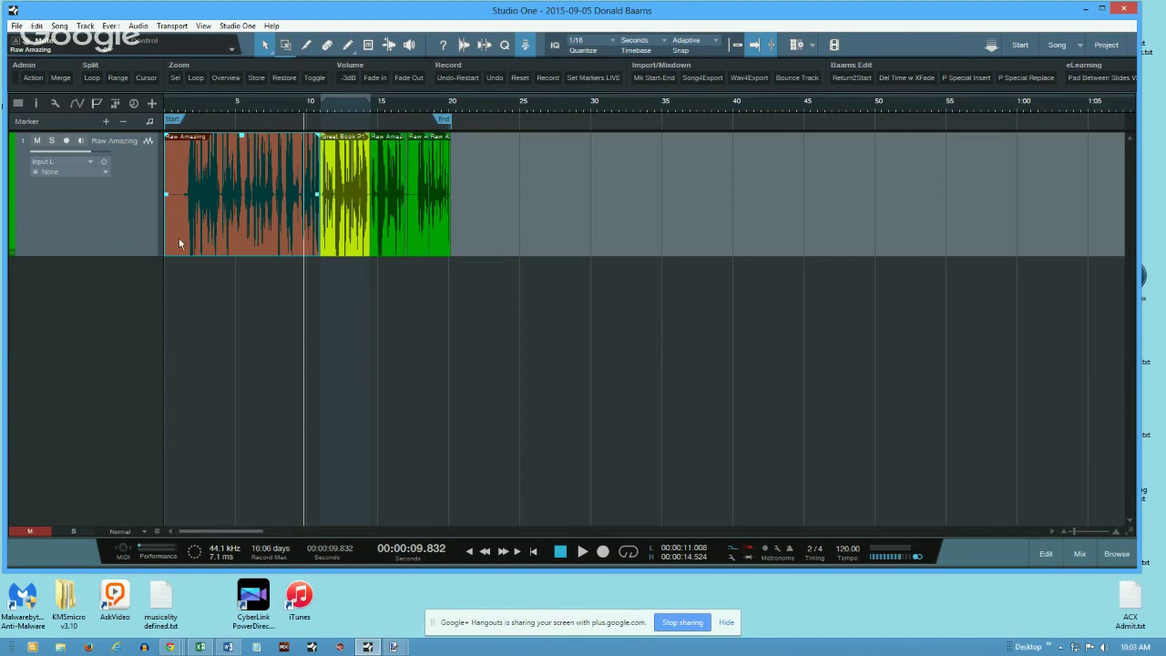
Step: Duplicate the Raw Amazing track together with its audio events, placing the copy directly below the original
right_click(106, 198)
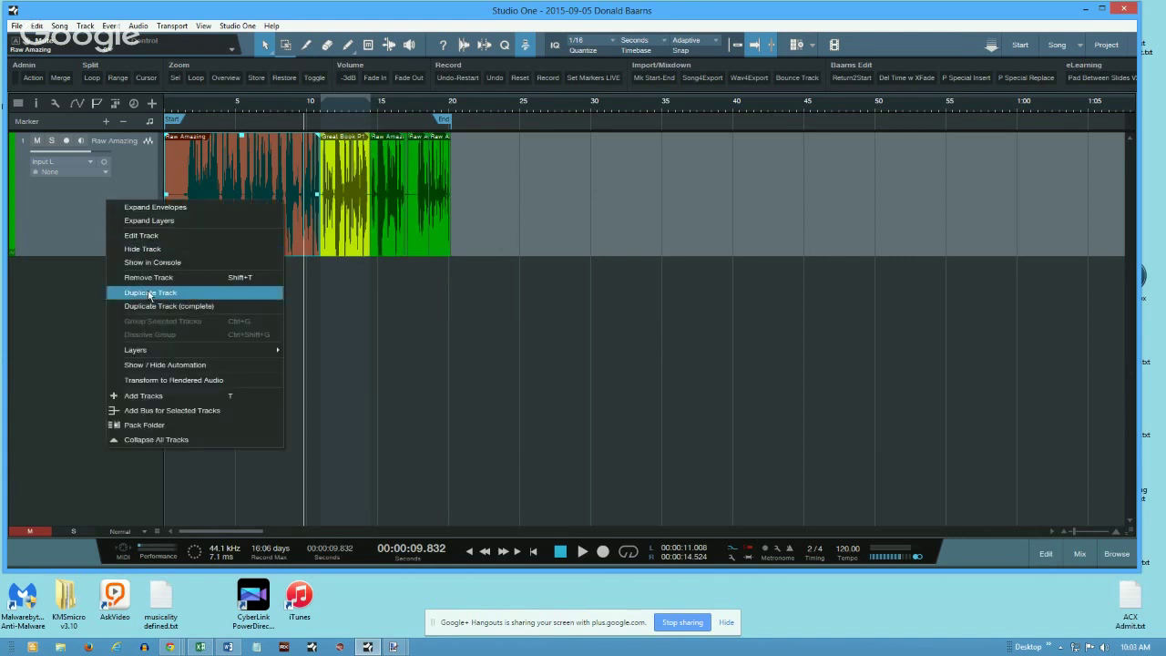
click(90, 217)
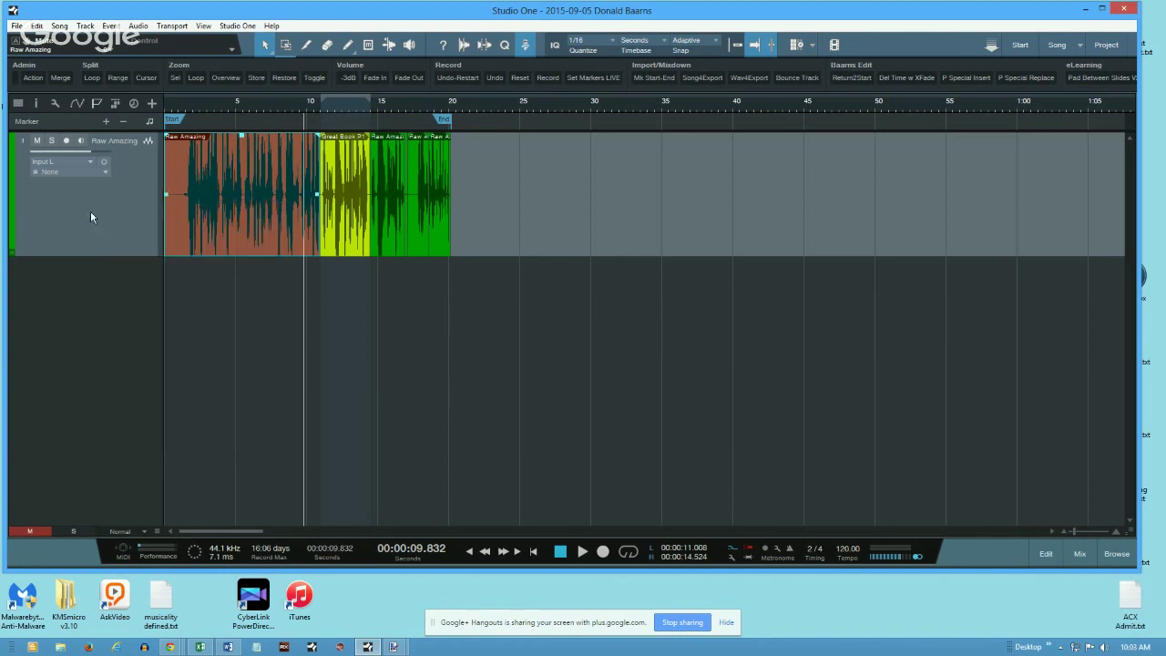
drag(90, 214, 97, 232)
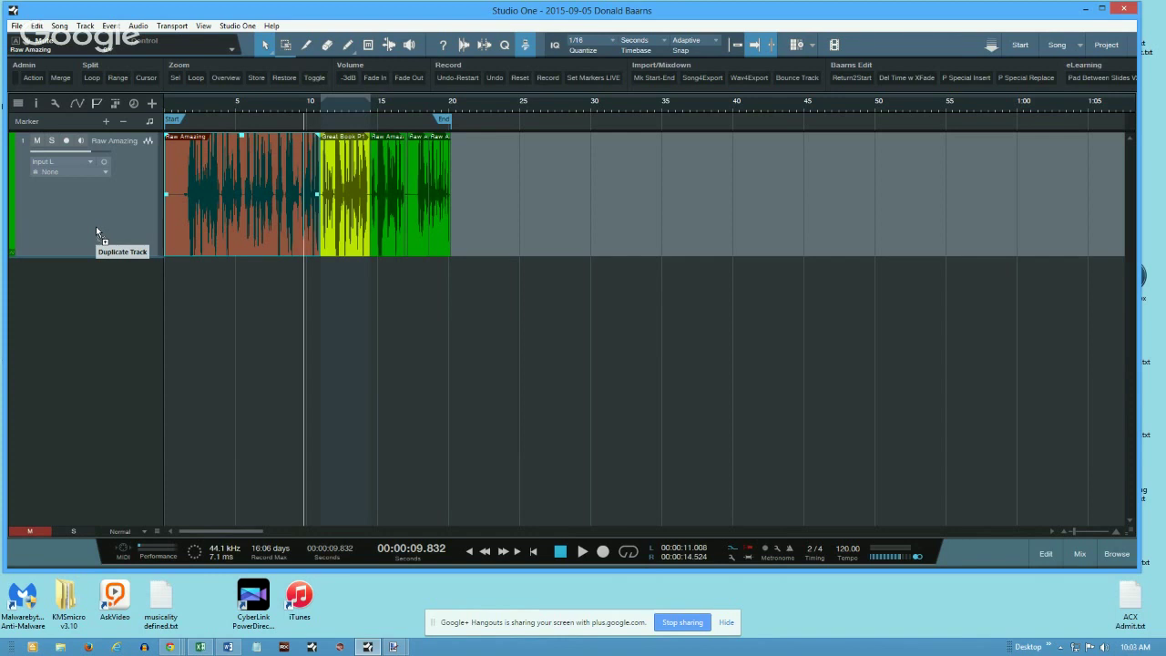
drag(97, 232, 92, 298)
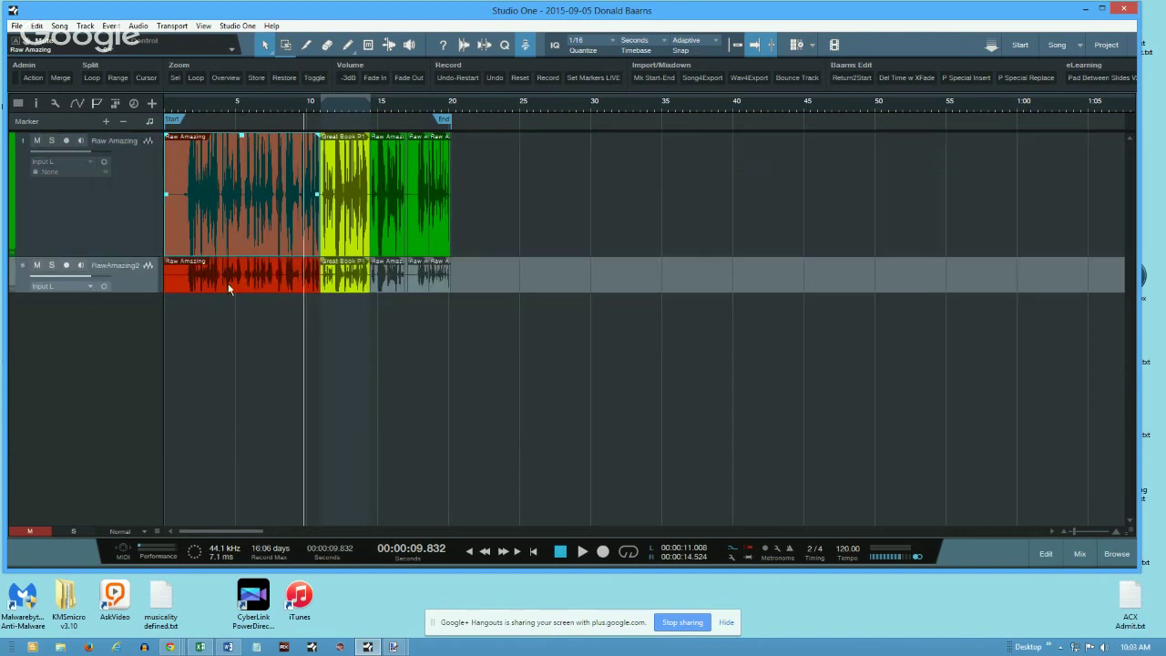
Step: Select all events on the RawAmazing2 track and duplicate them twice, extending the audio to about 1:00
click(228, 283)
click(353, 278)
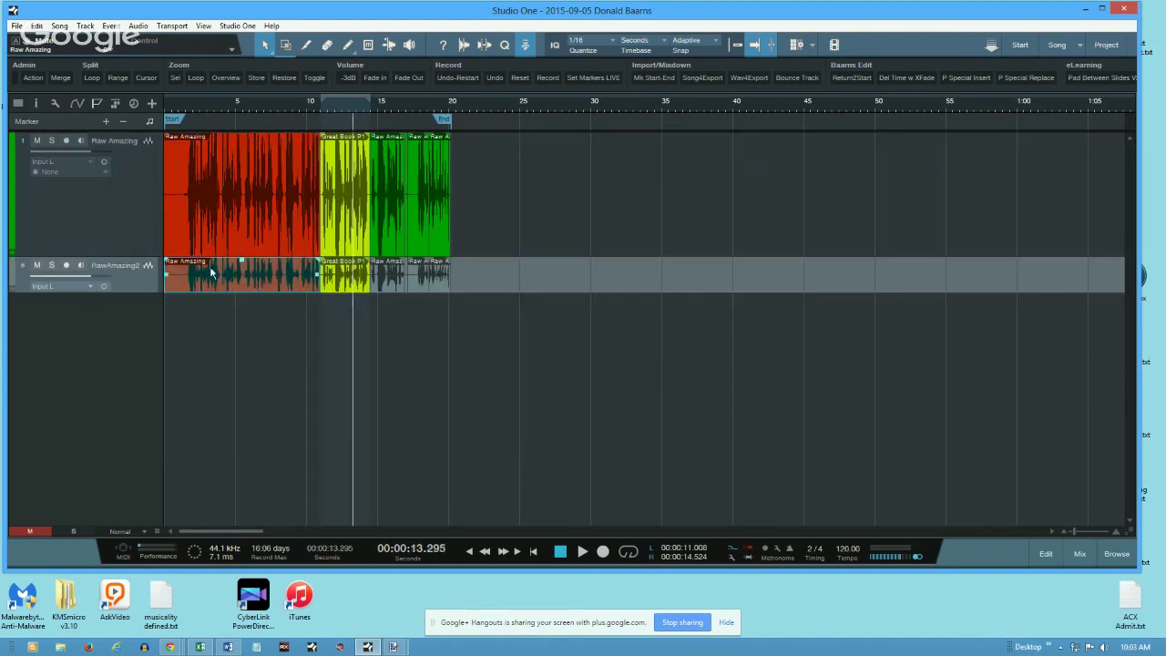
key(ctrl+shift+a)
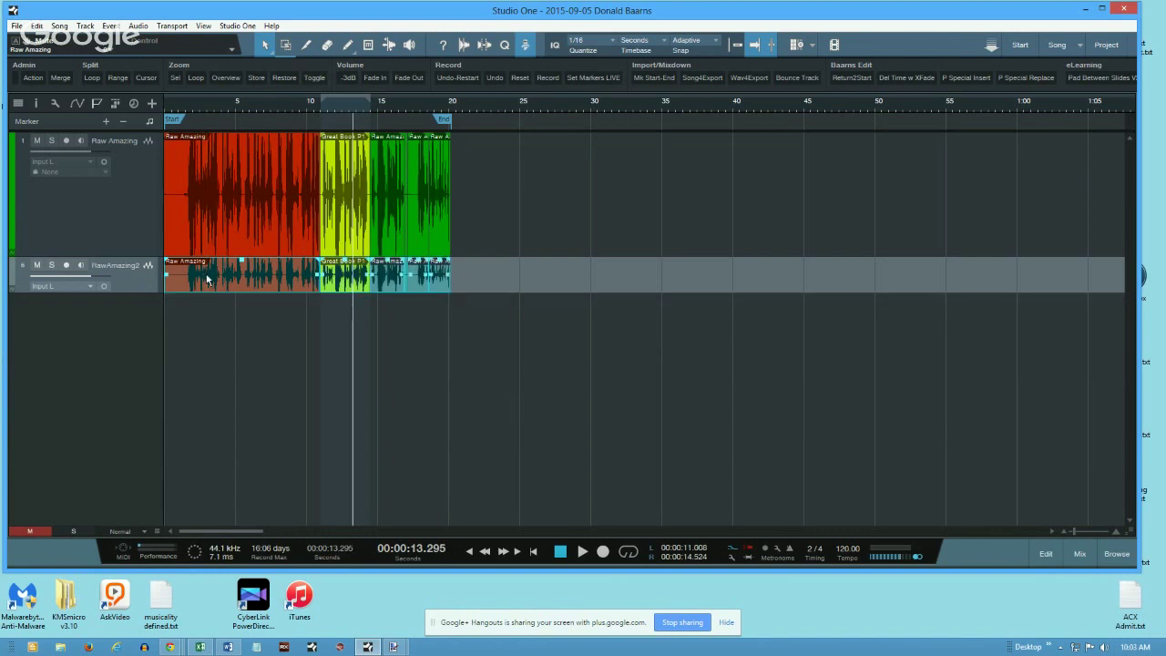
key(d)
key(d)
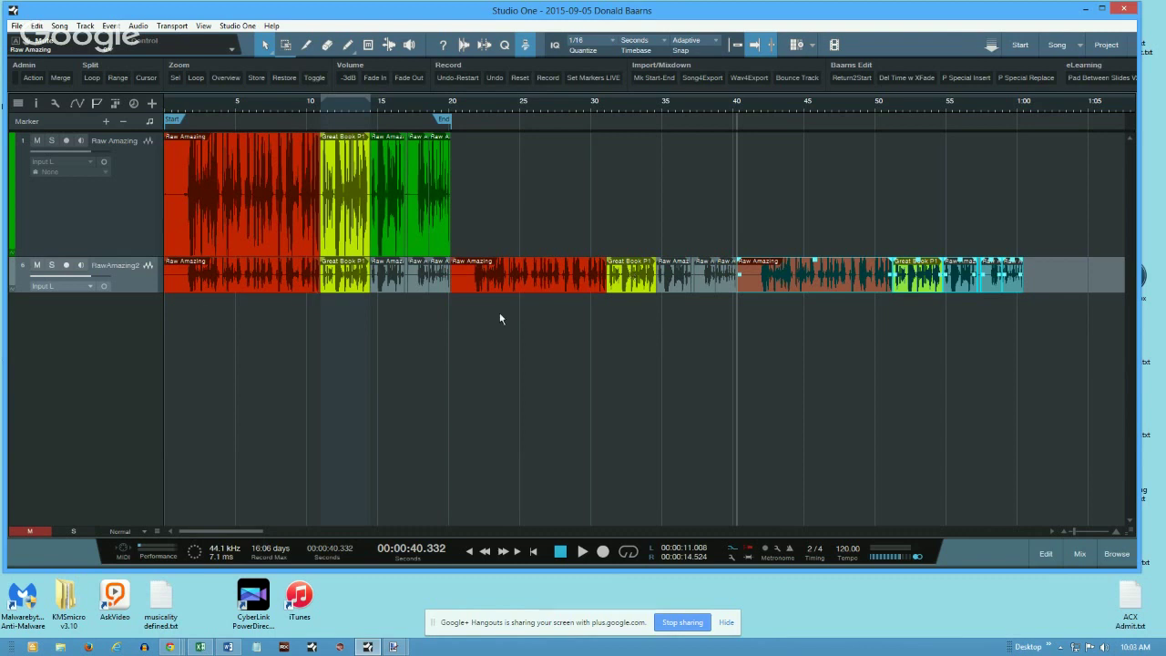
Step: Mute the Raw Amazing track and set the song markers to the RawAmazing2 track's length with Set Markers LIVE
key(Up)
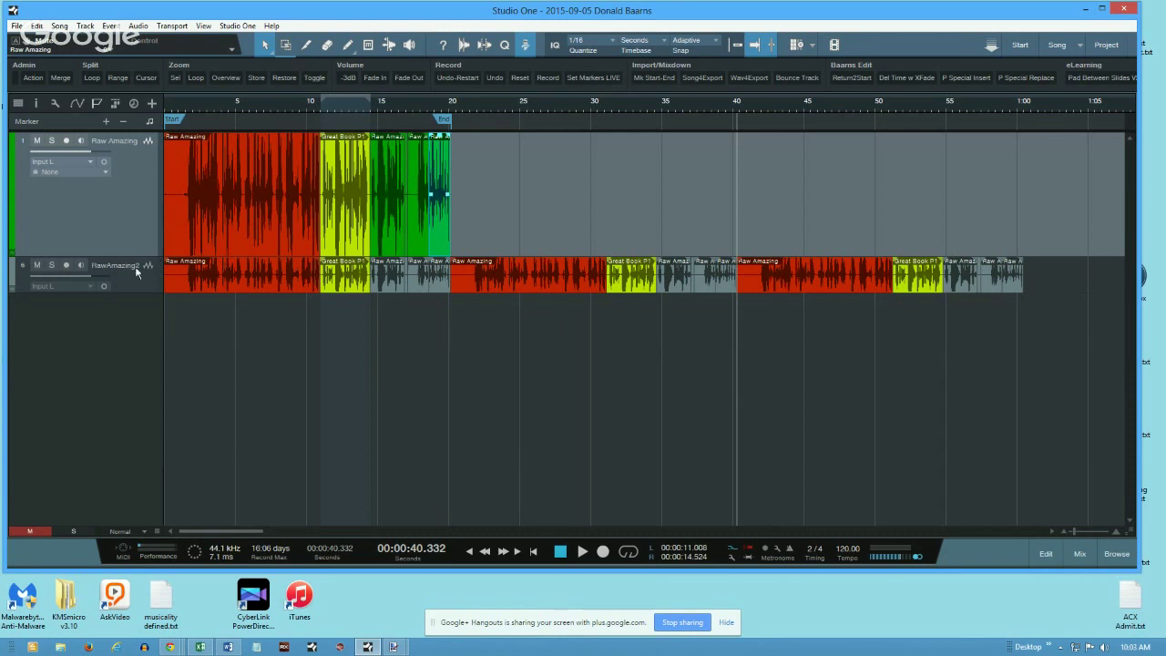
key(Down)
key(Up)
key(Down)
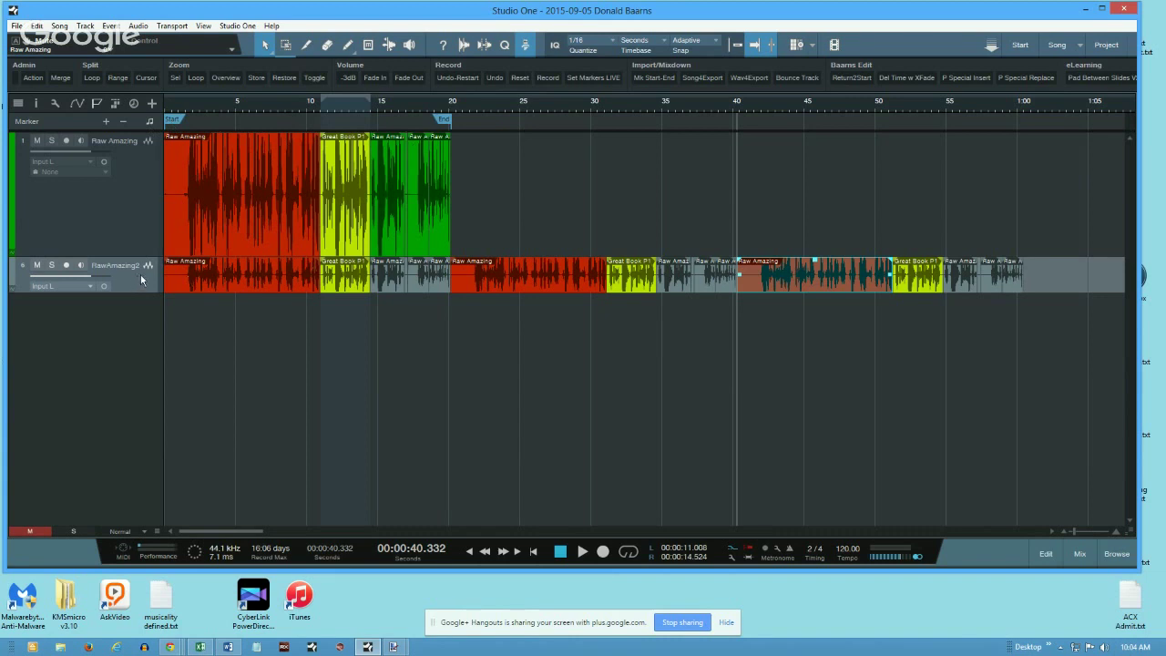
click(37, 142)
click(598, 80)
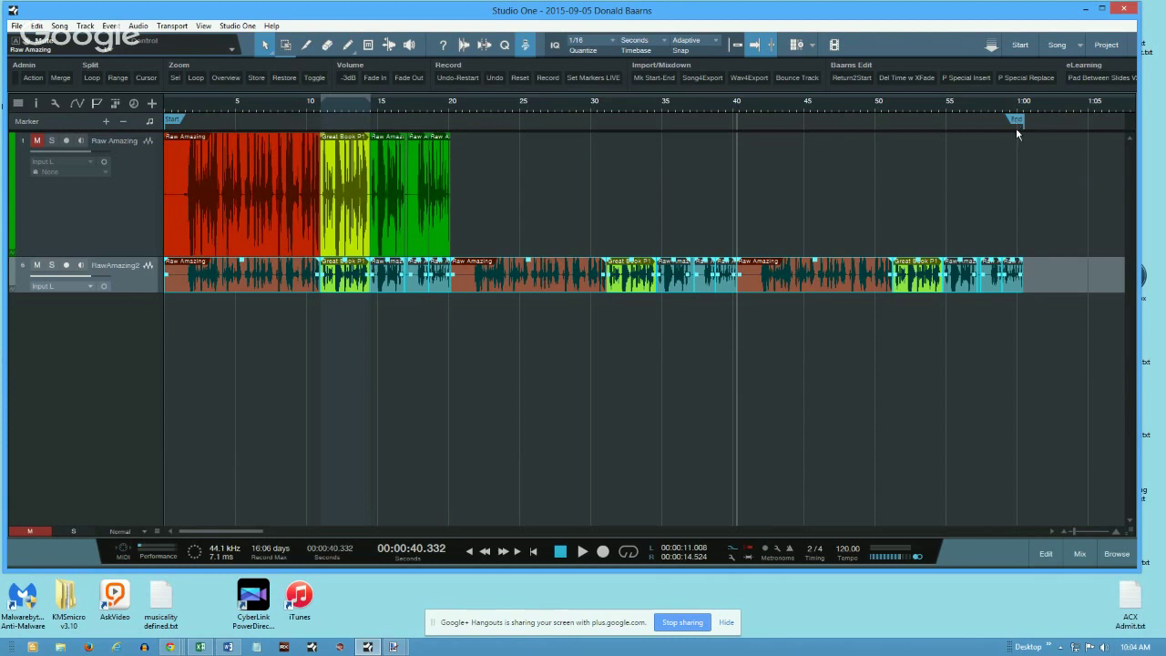
Step: Select the Raw Amazing track and reset the song markers to its audio with Set Markers LIVE
click(139, 203)
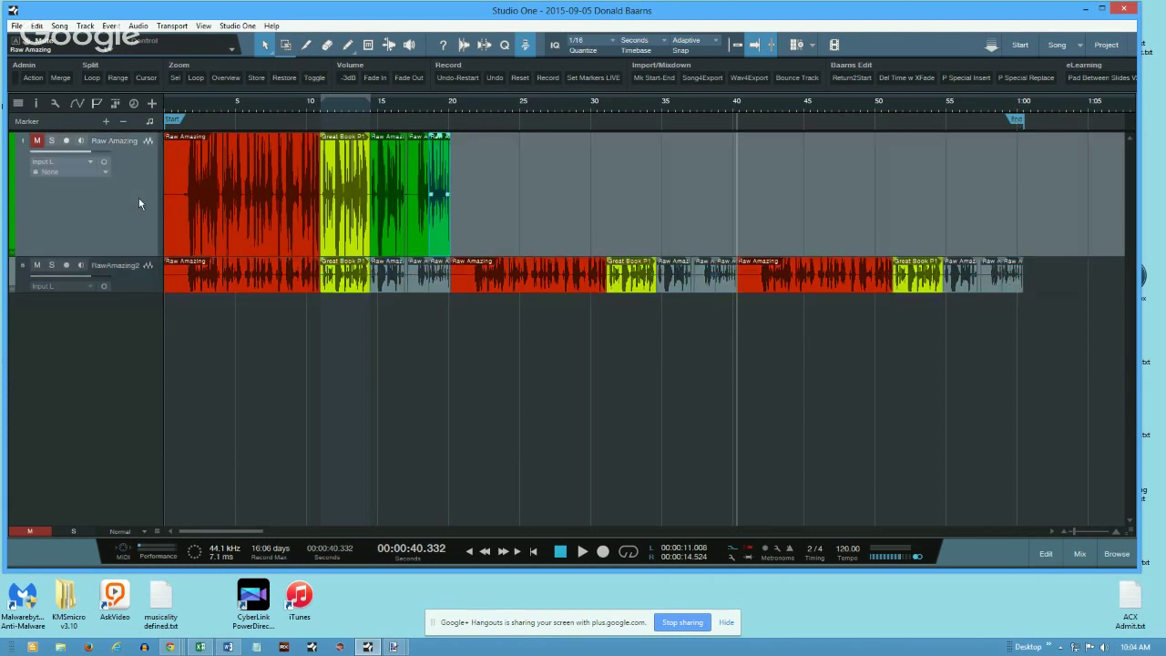
click(597, 79)
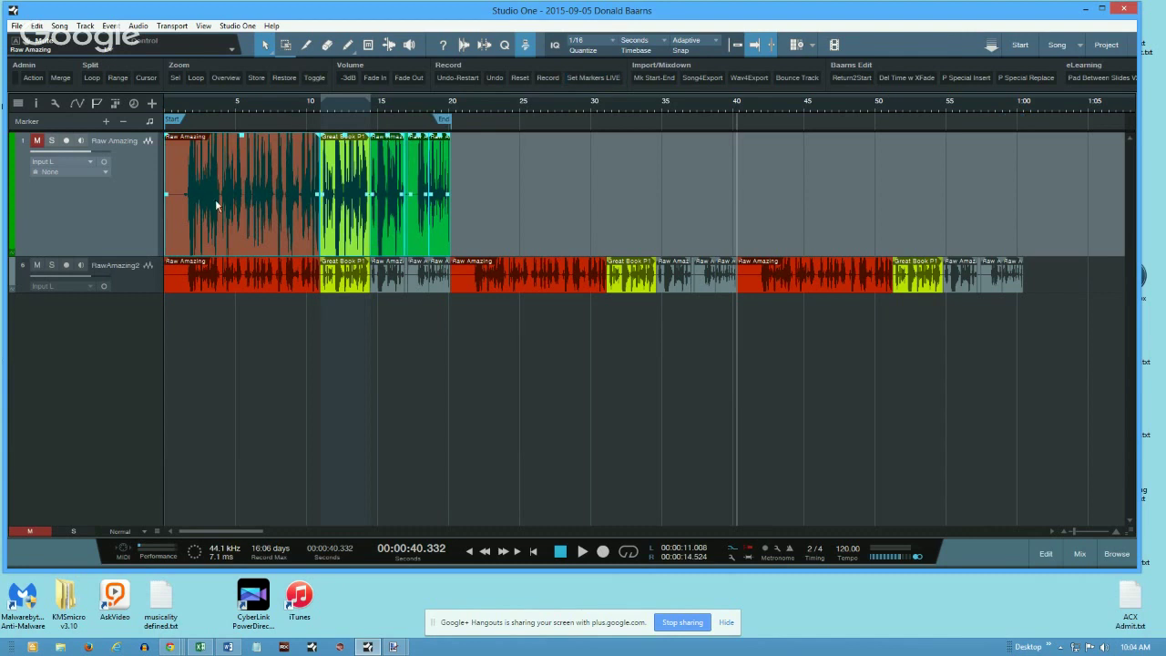
click(141, 209)
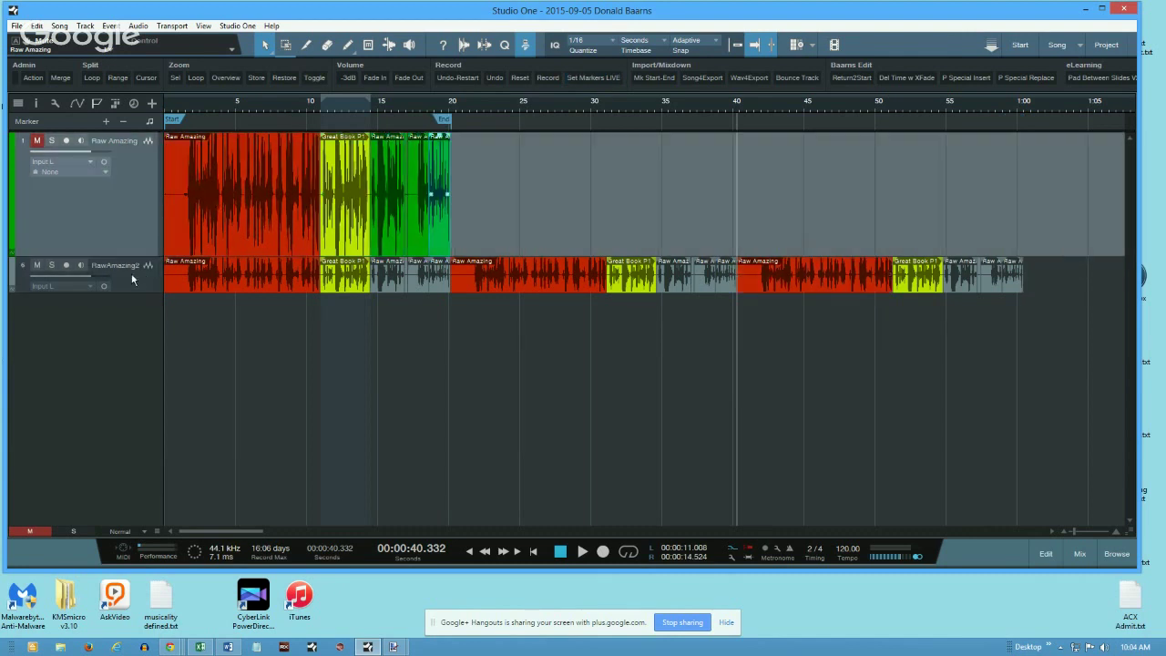
Step: Run Set Markers LIVE on the RawAmazing2 track with the marker track hidden, and briefly show the marker track to check the result
click(131, 274)
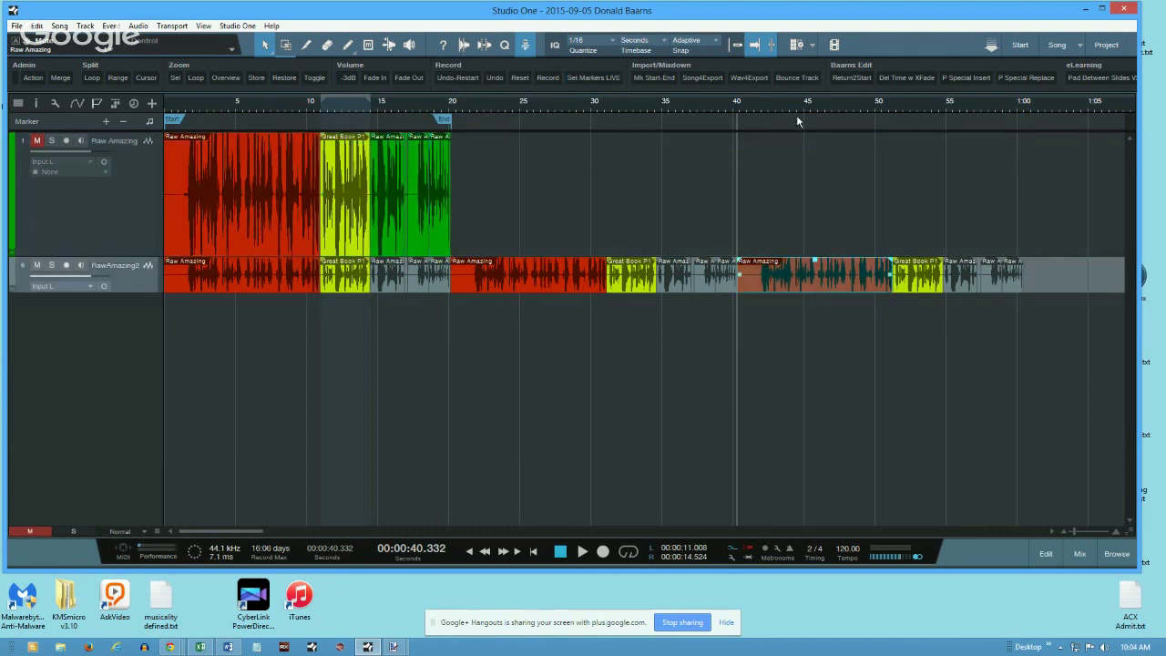
click(98, 104)
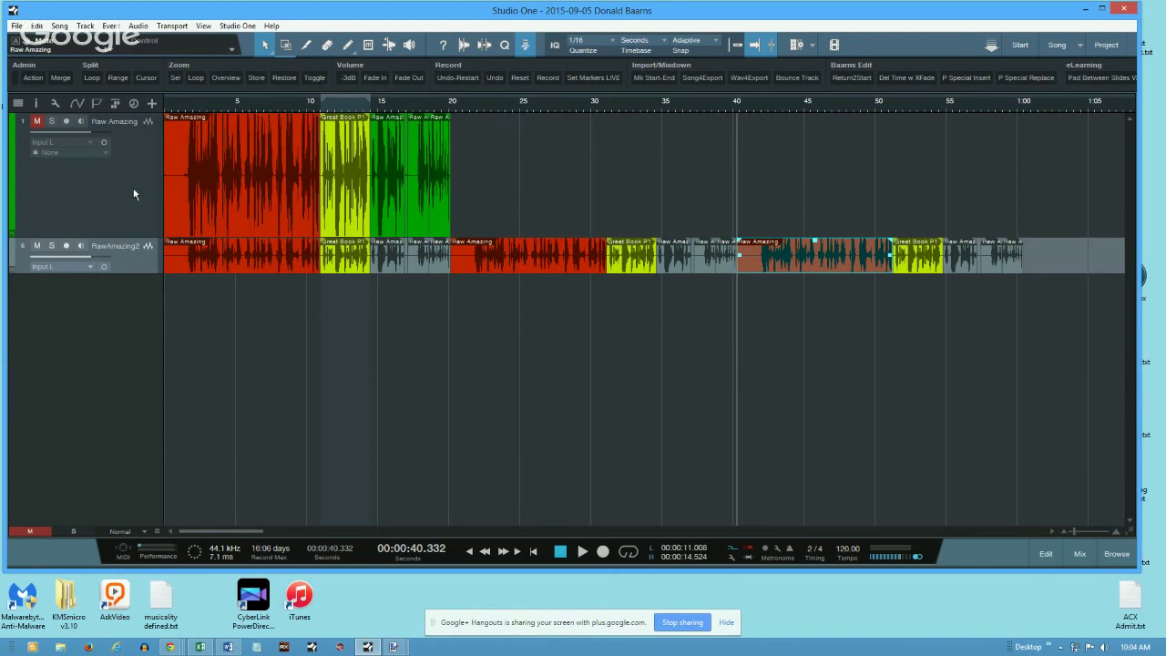
click(160, 173)
click(134, 264)
click(98, 105)
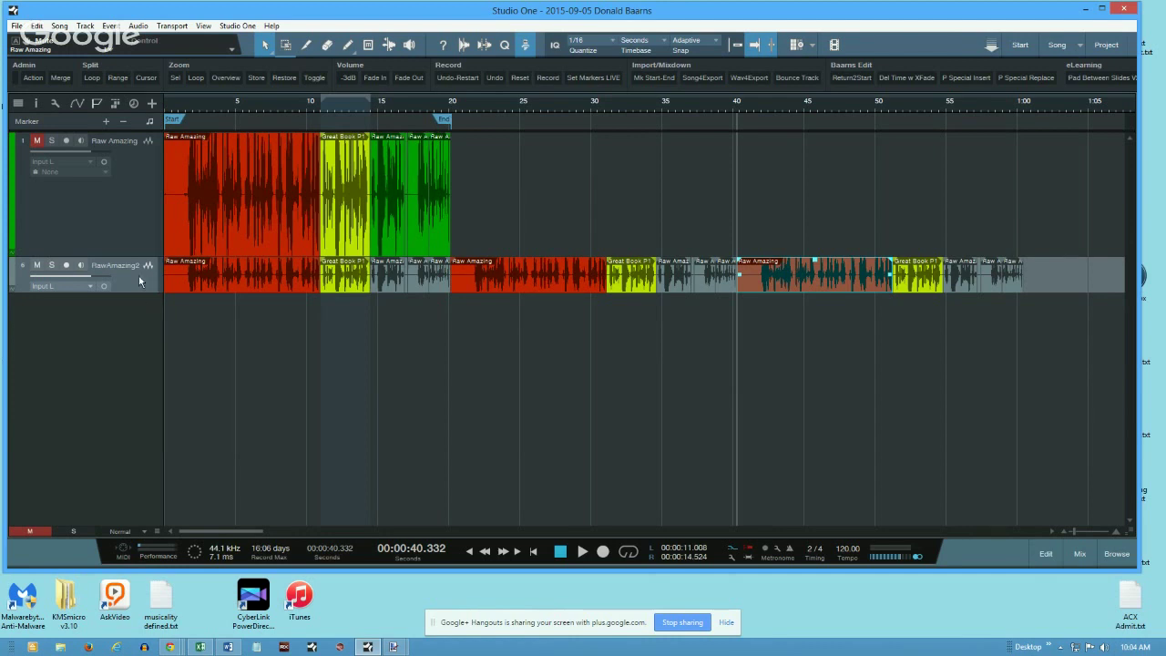
click(98, 103)
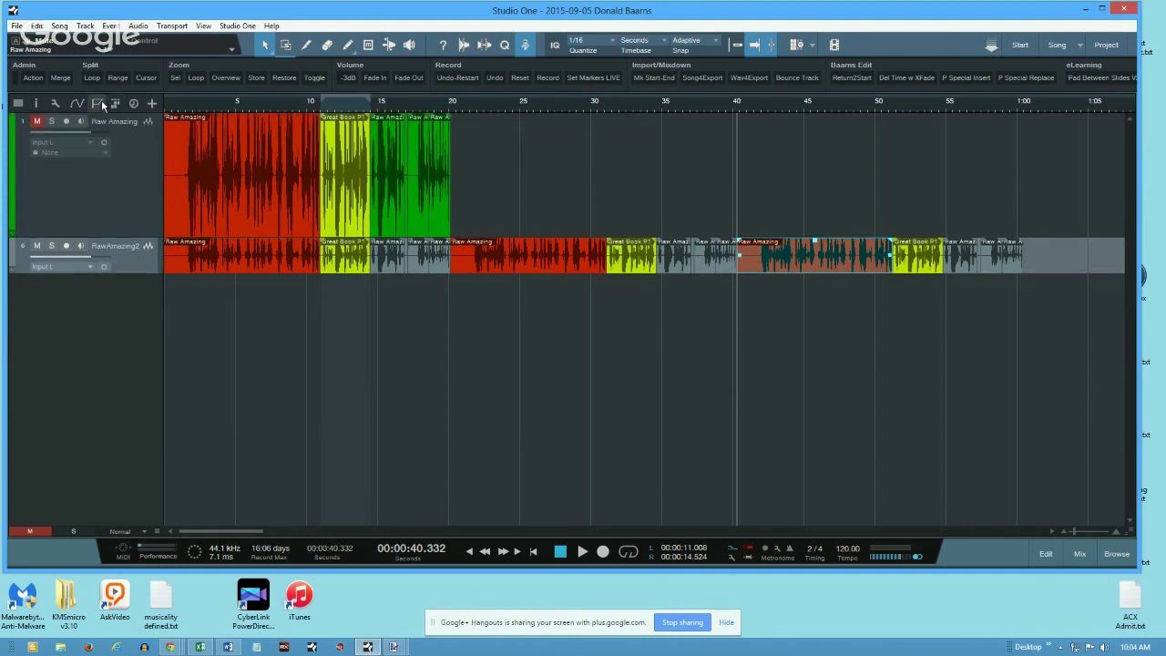
click(595, 82)
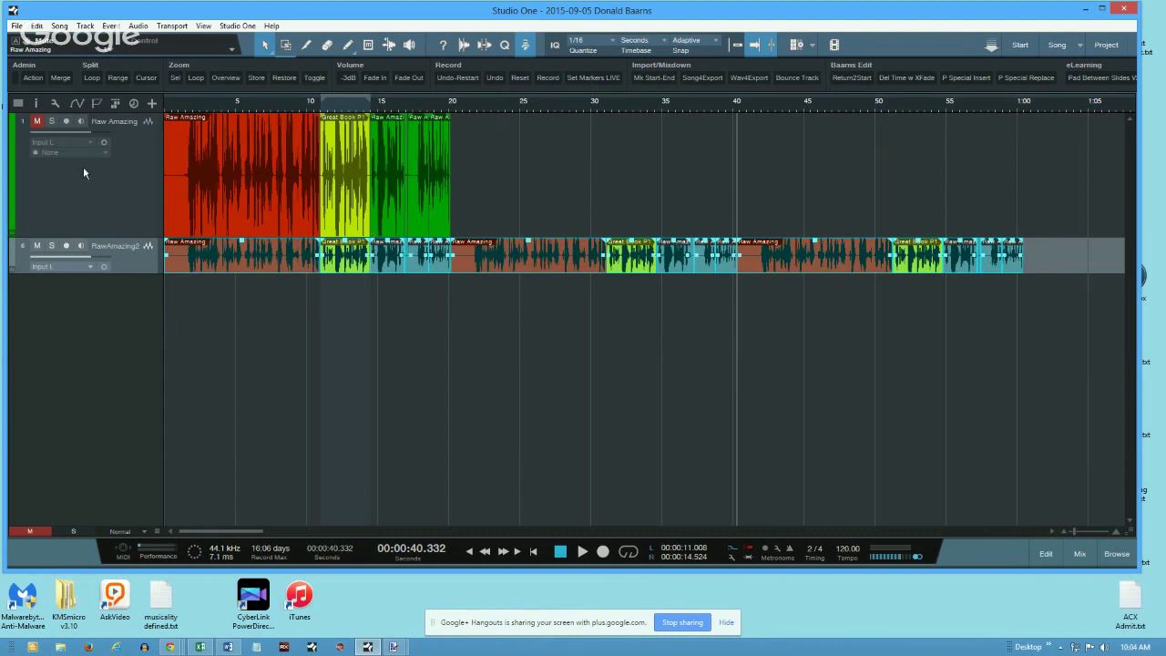
click(98, 103)
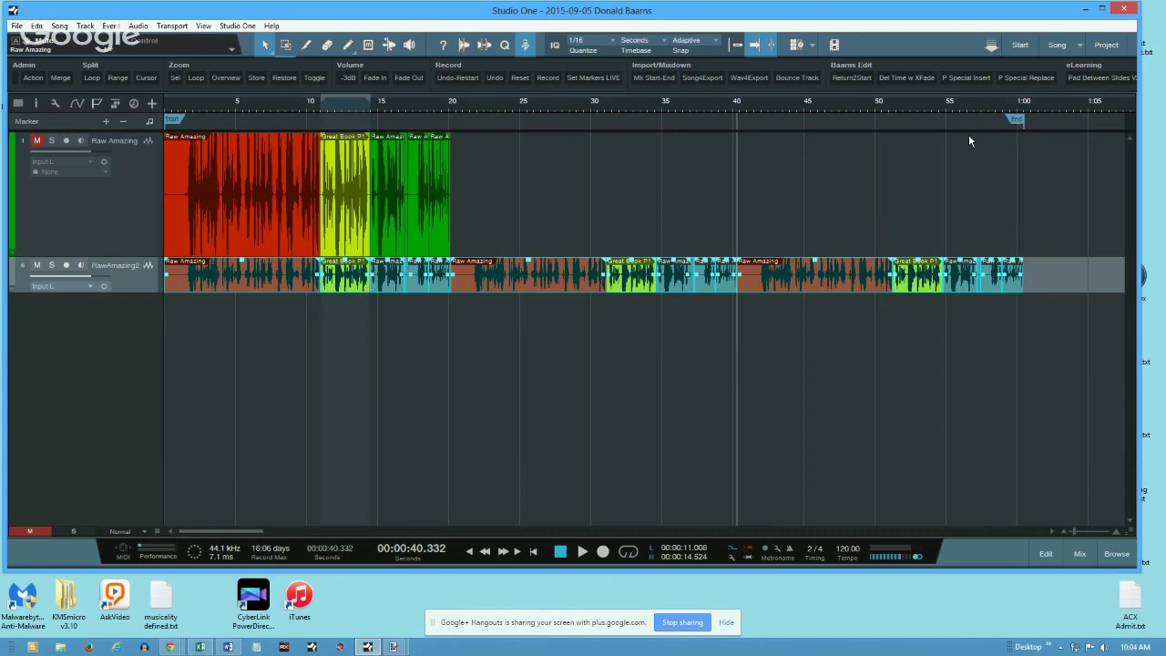
click(96, 104)
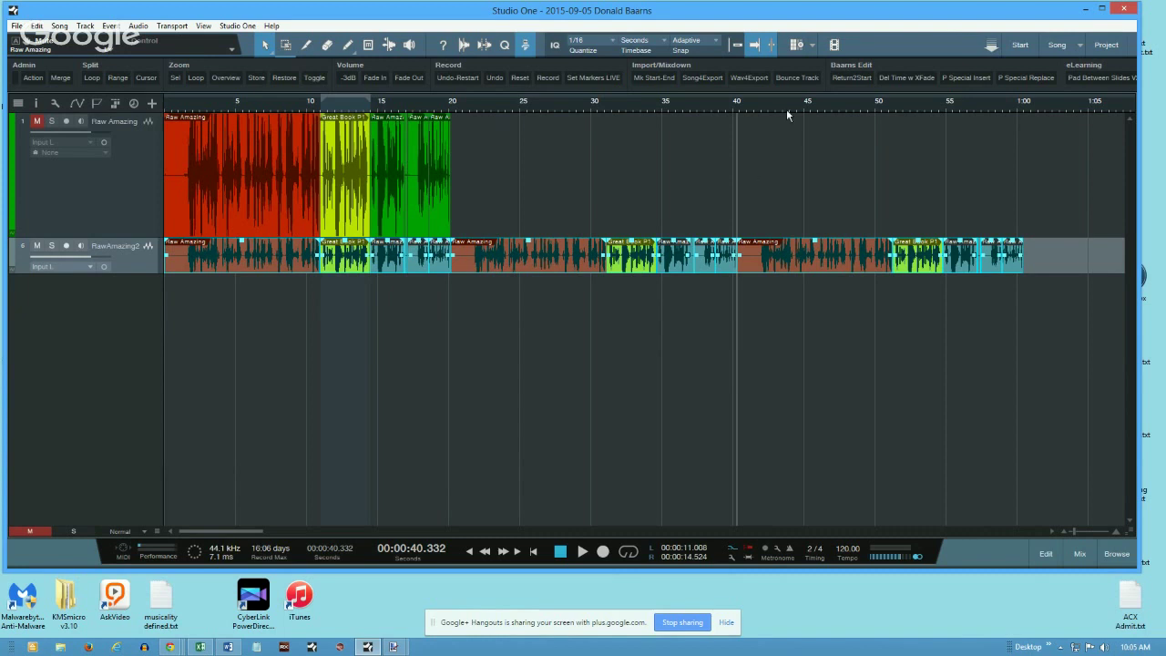
Step: Examine the commands of the Mk Start-End macro in the Macro Organizer and close its editor without changes
click(13, 81)
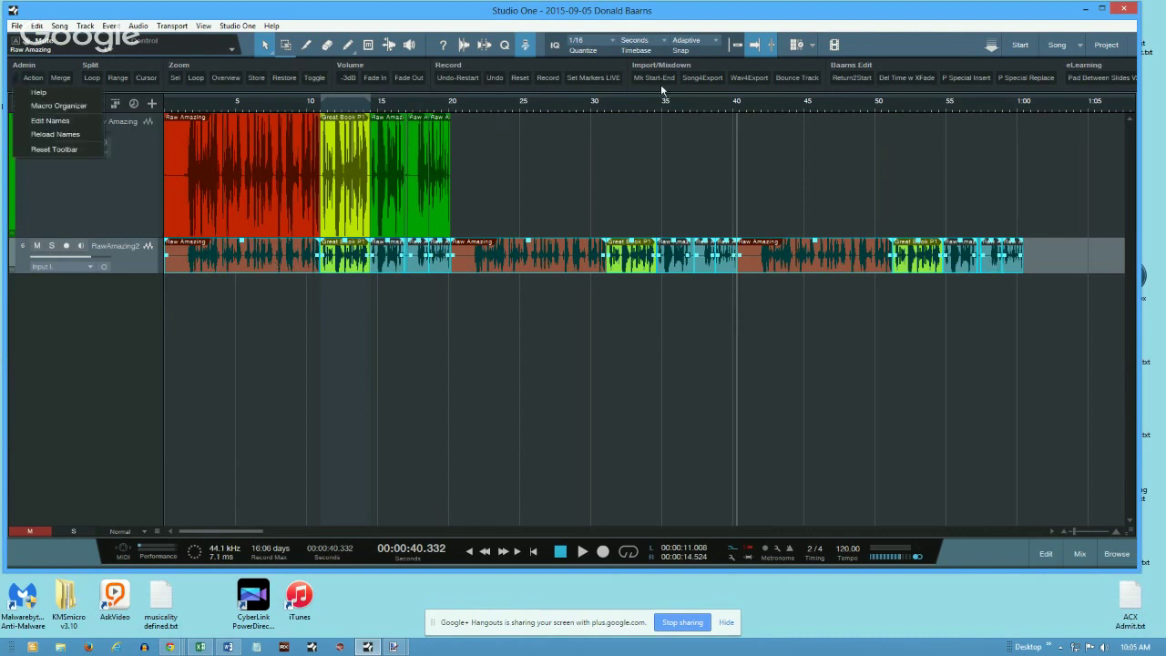
click(55, 106)
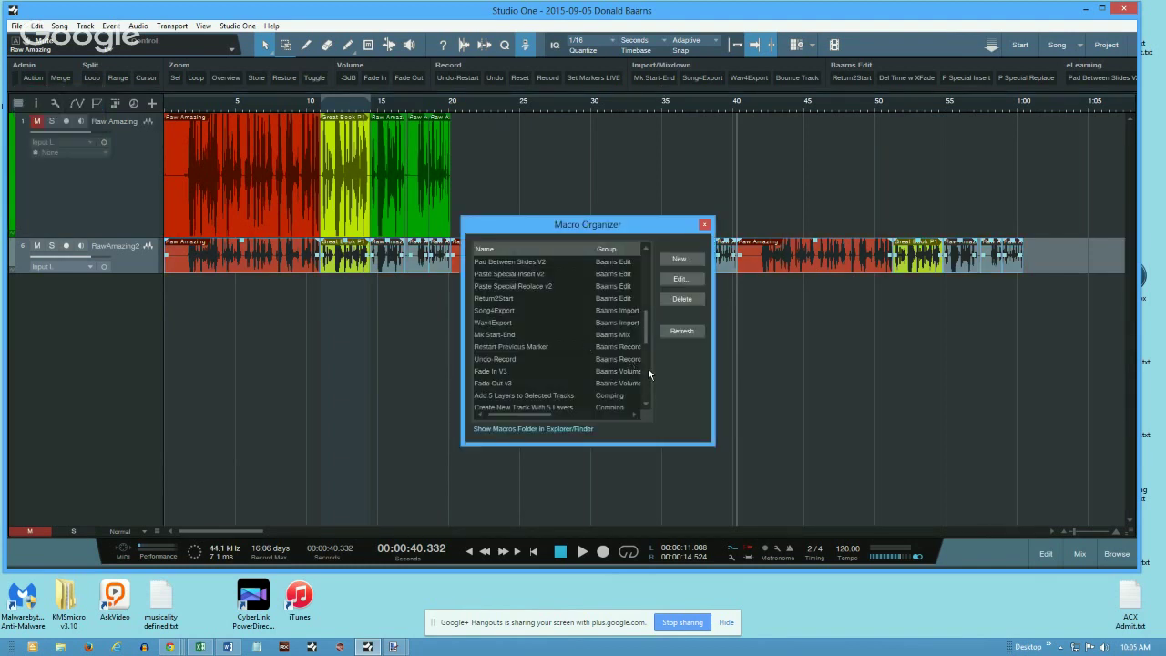
scroll(648, 412, down, 4)
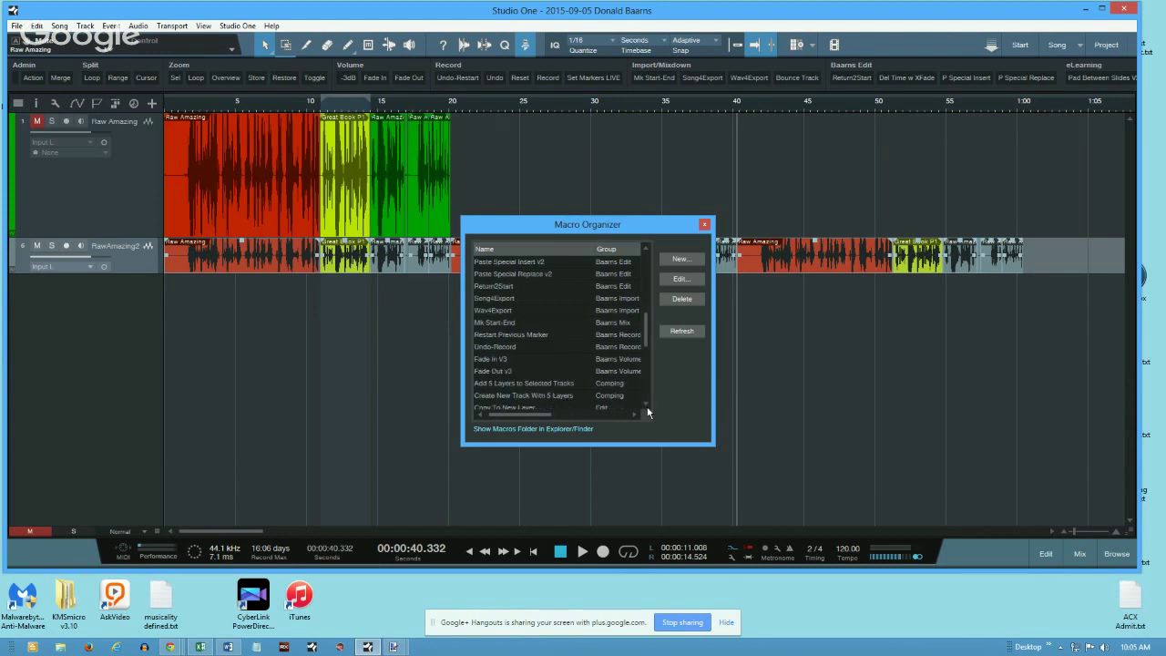
scroll(648, 413, down, 4)
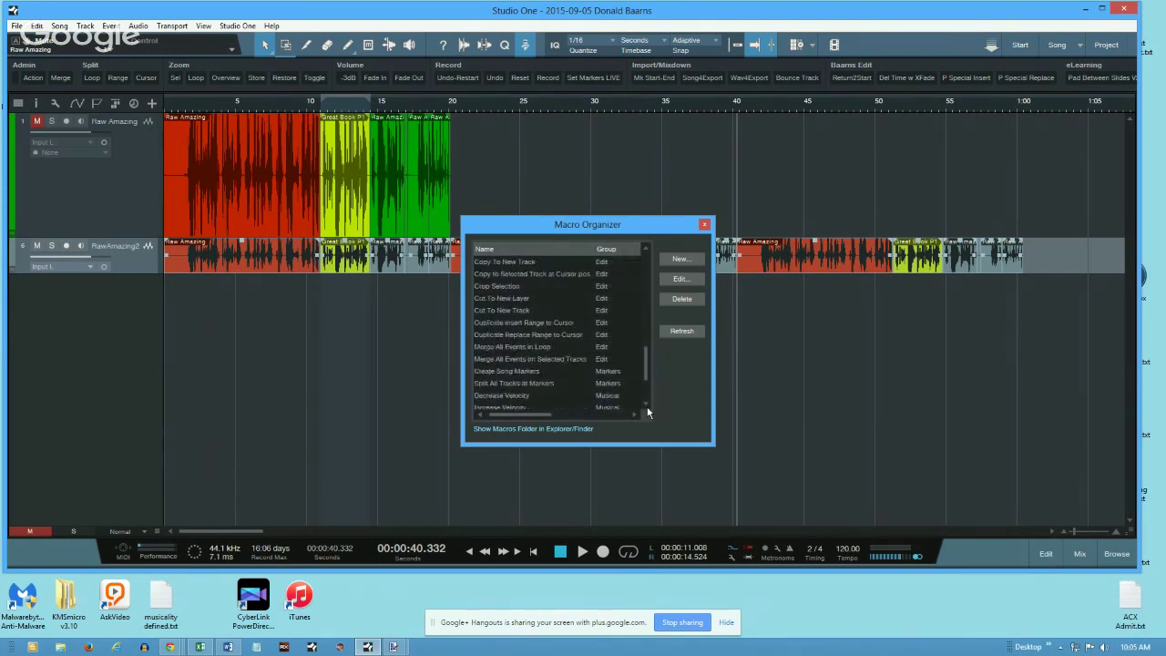
click(646, 292)
click(645, 294)
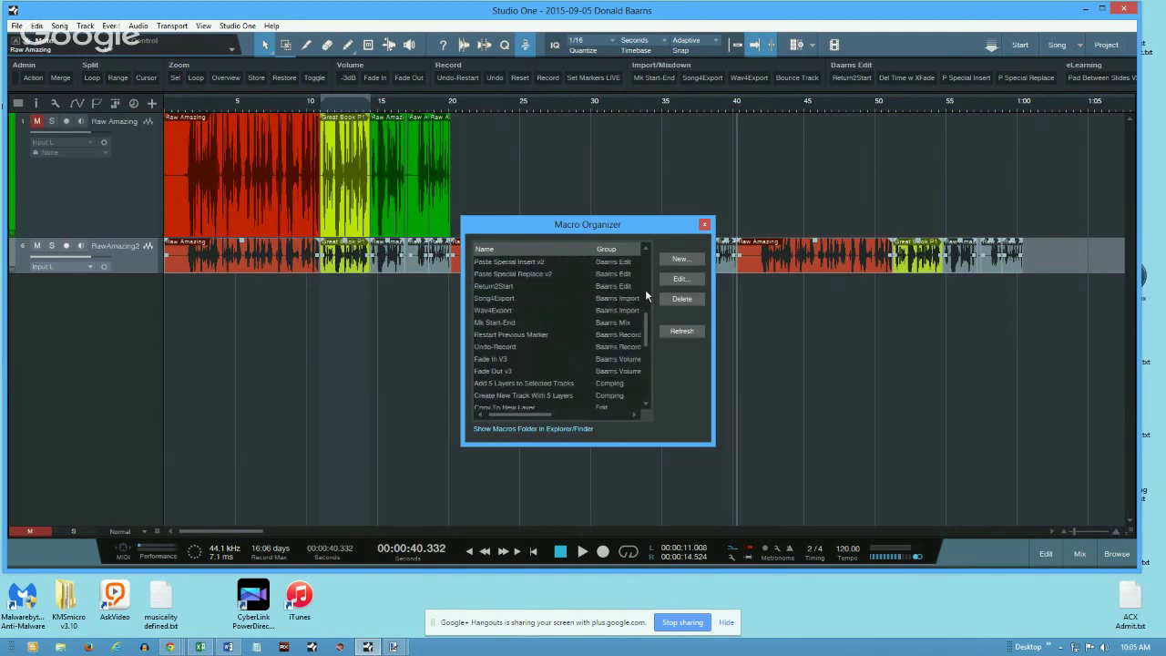
click(546, 322)
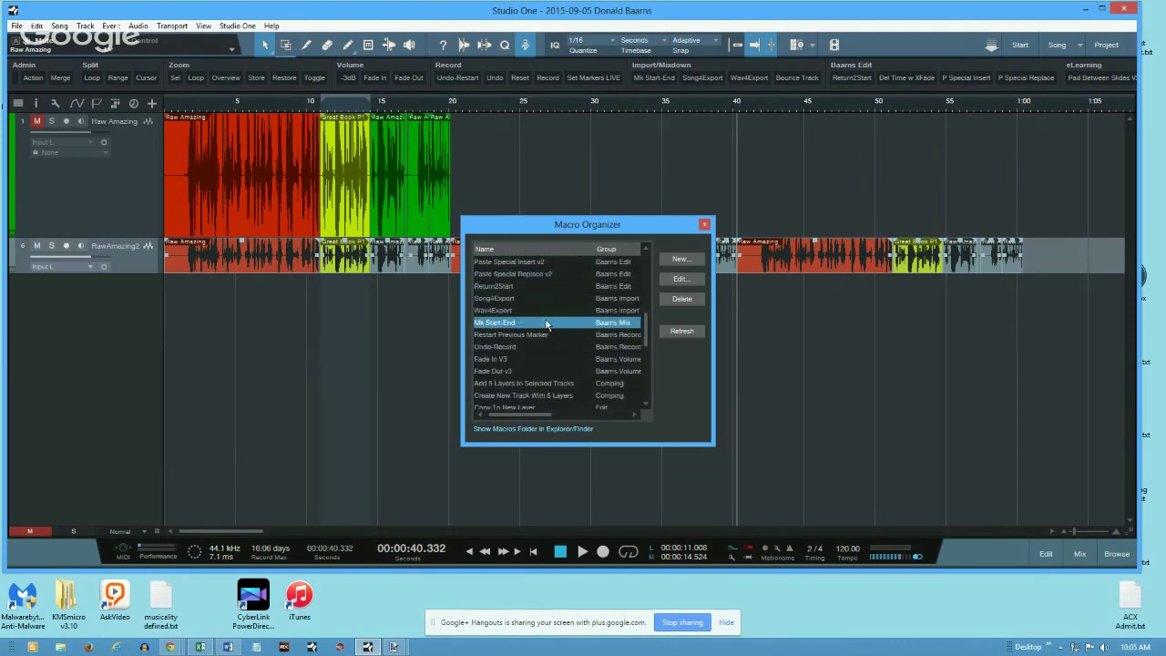
click(683, 277)
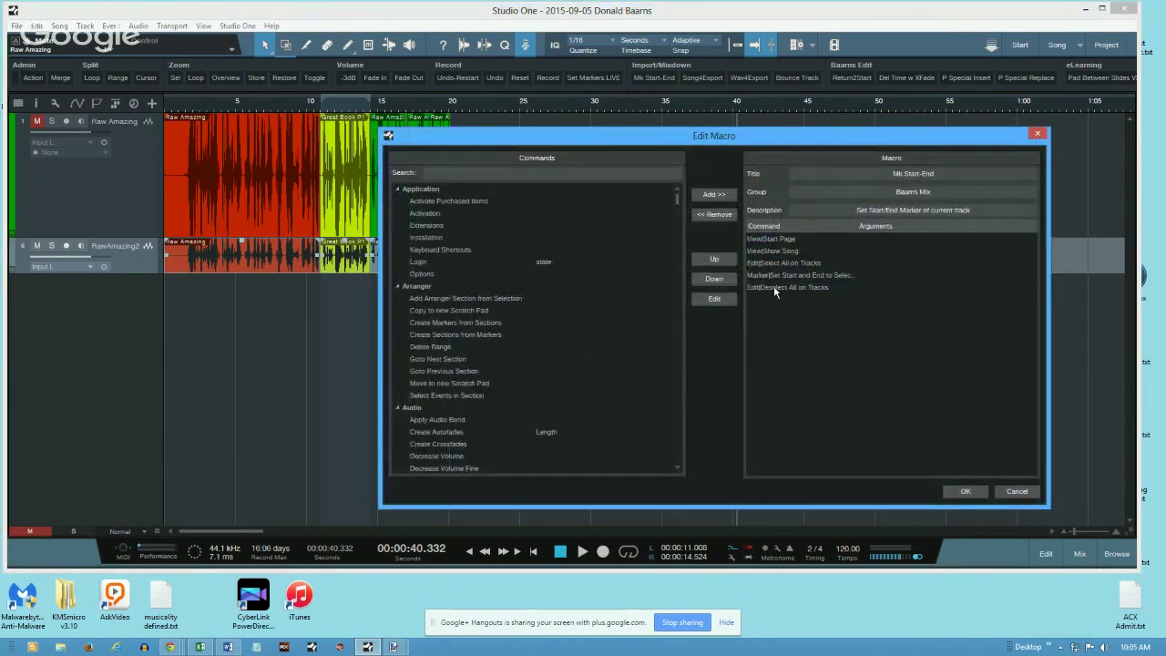
click(1017, 492)
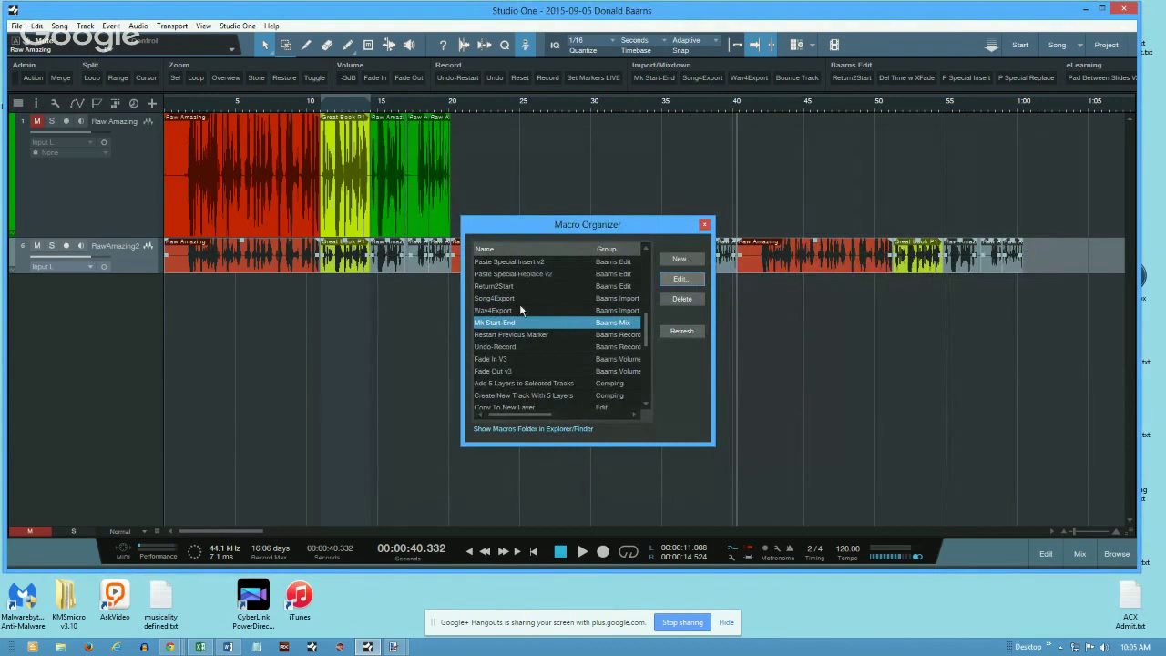
Step: Open the Set Markers LIVE macro for editing and add the Deselect All on Tracks command at the end
drag(648, 323, 645, 263)
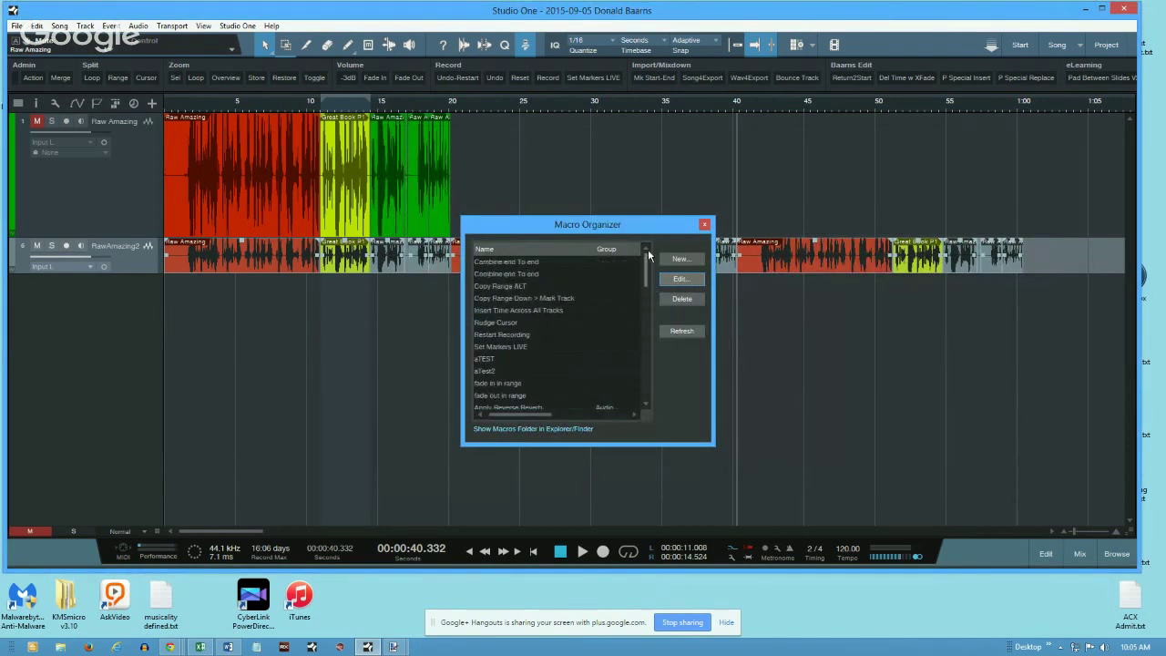
click(506, 347)
click(682, 279)
drag(661, 139, 618, 380)
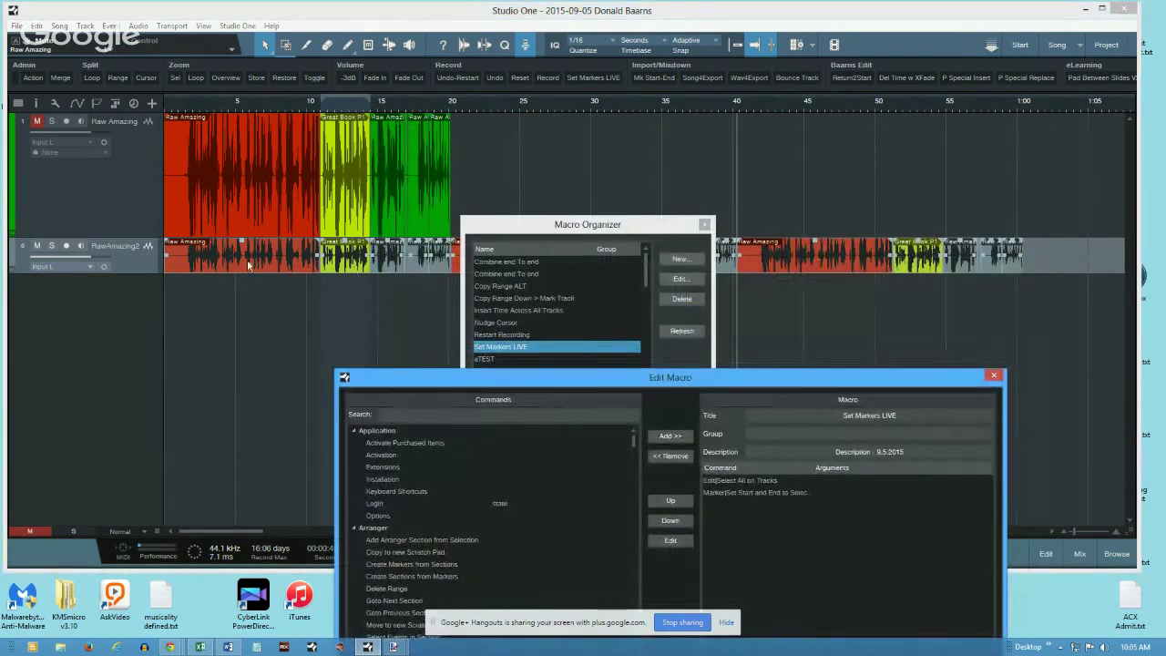
drag(866, 378, 908, 146)
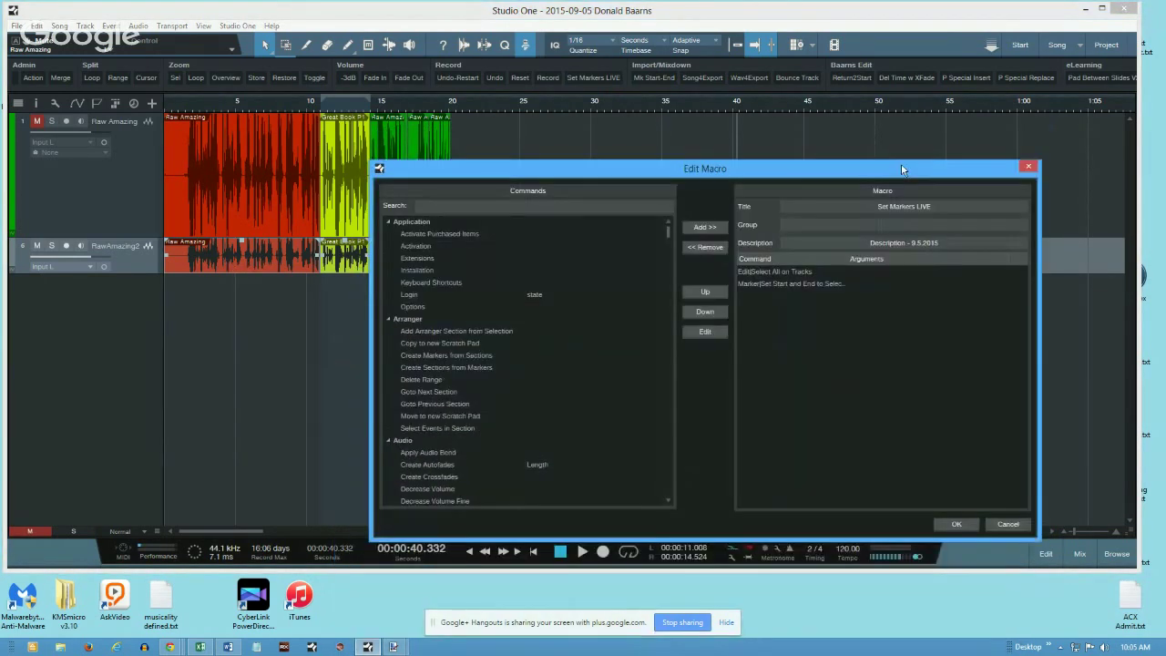
click(463, 182)
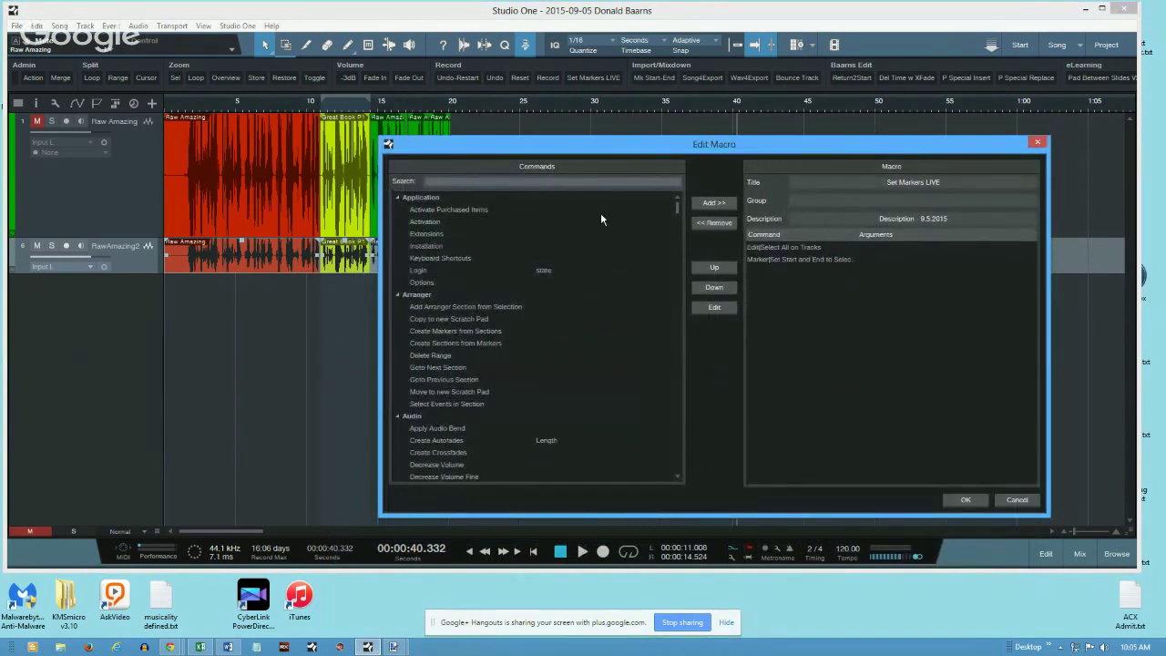
text(Des)
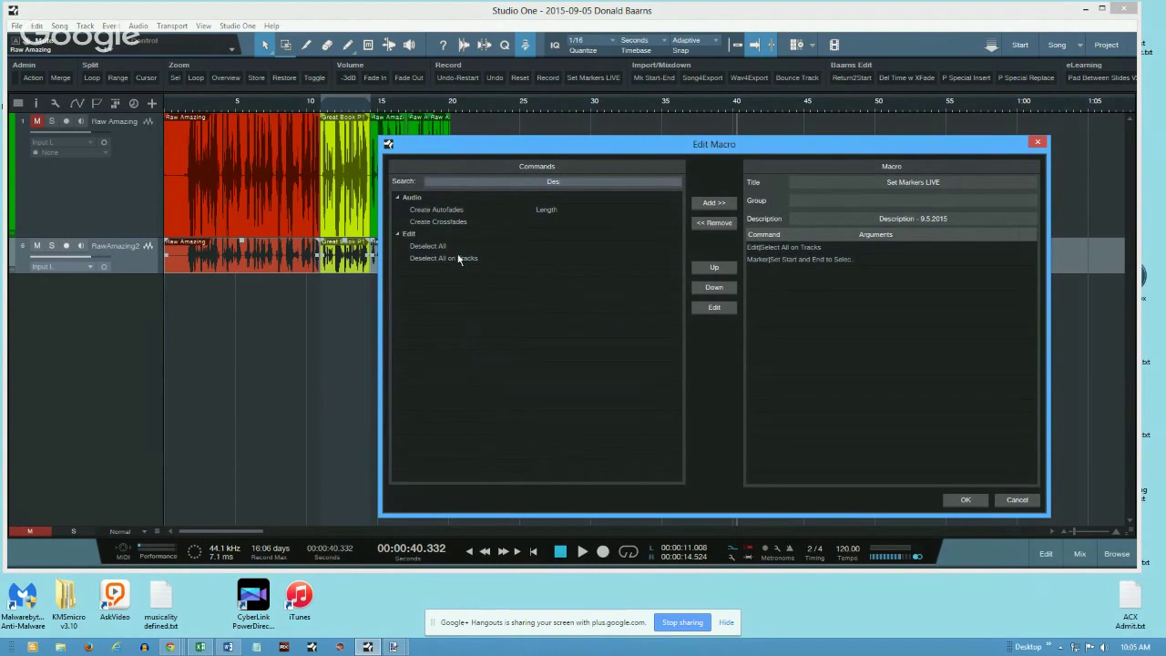
click(421, 259)
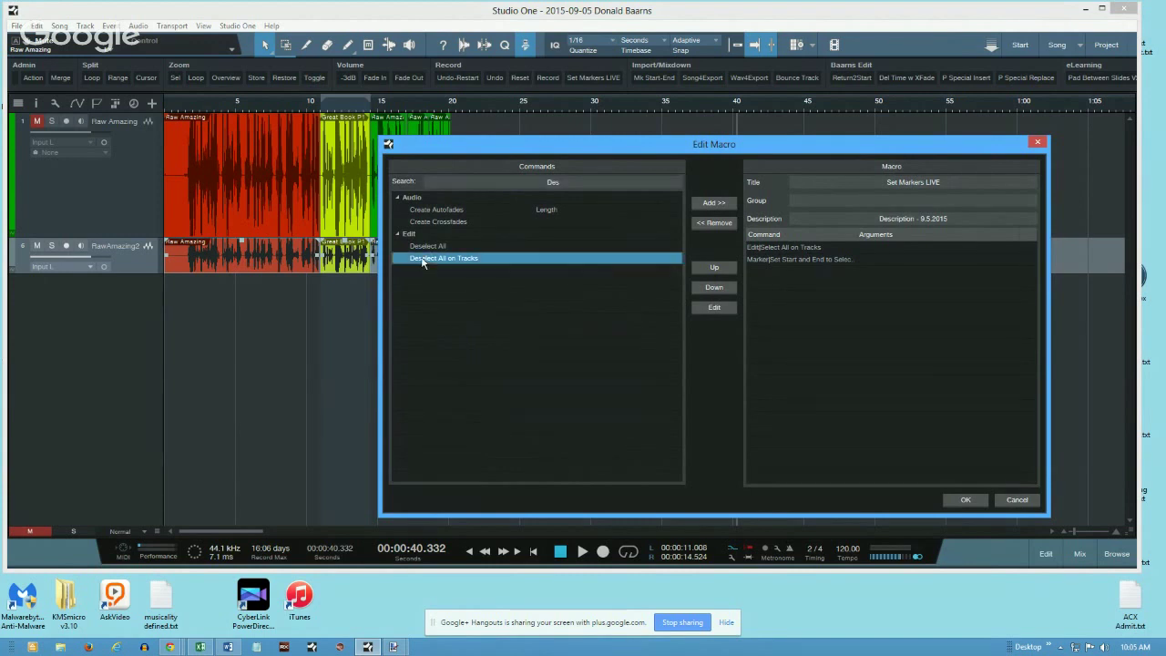
click(714, 203)
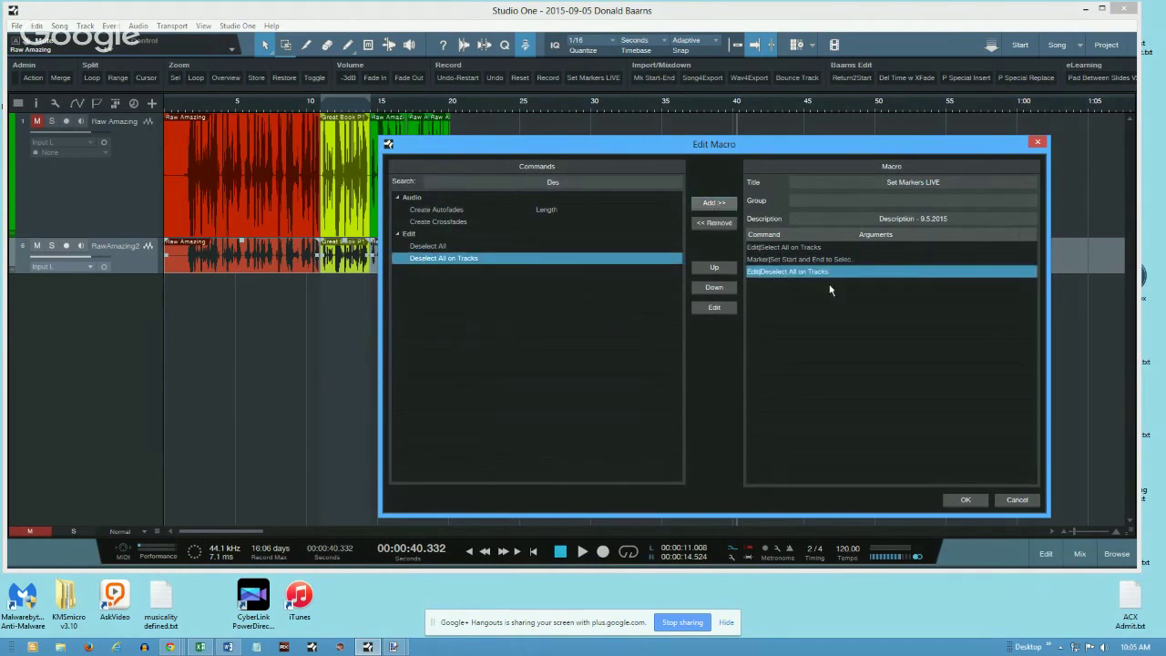
Step: Save the edited macro, show the marker track, and run Set Markers LIVE on the Raw Amazing track
click(968, 499)
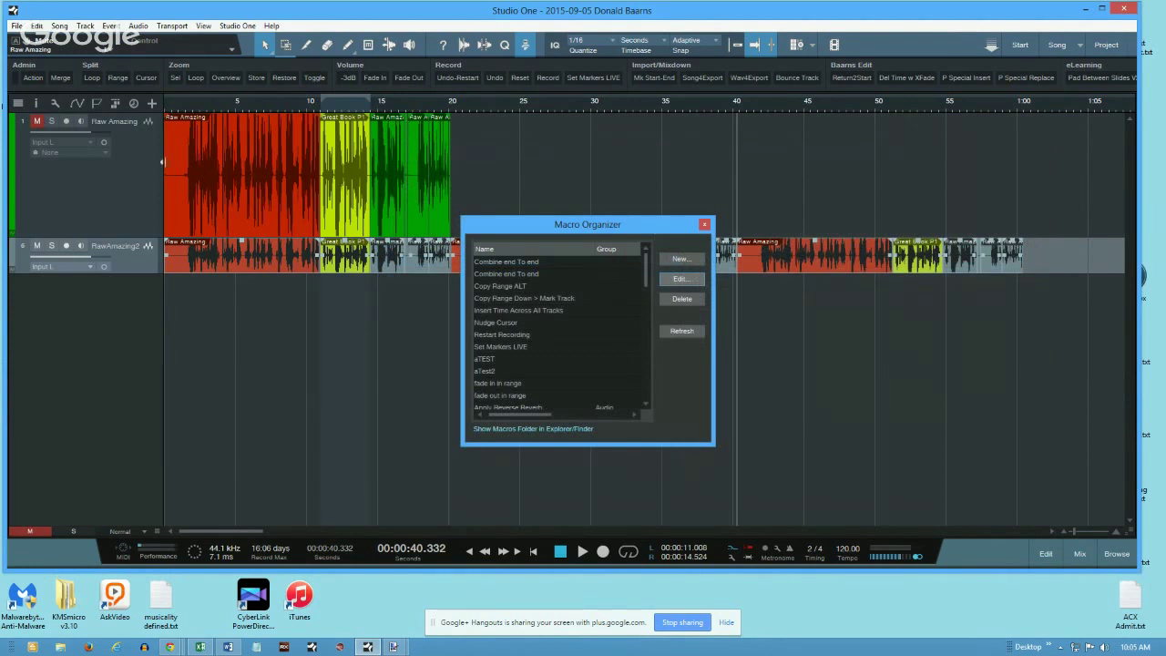
click(146, 183)
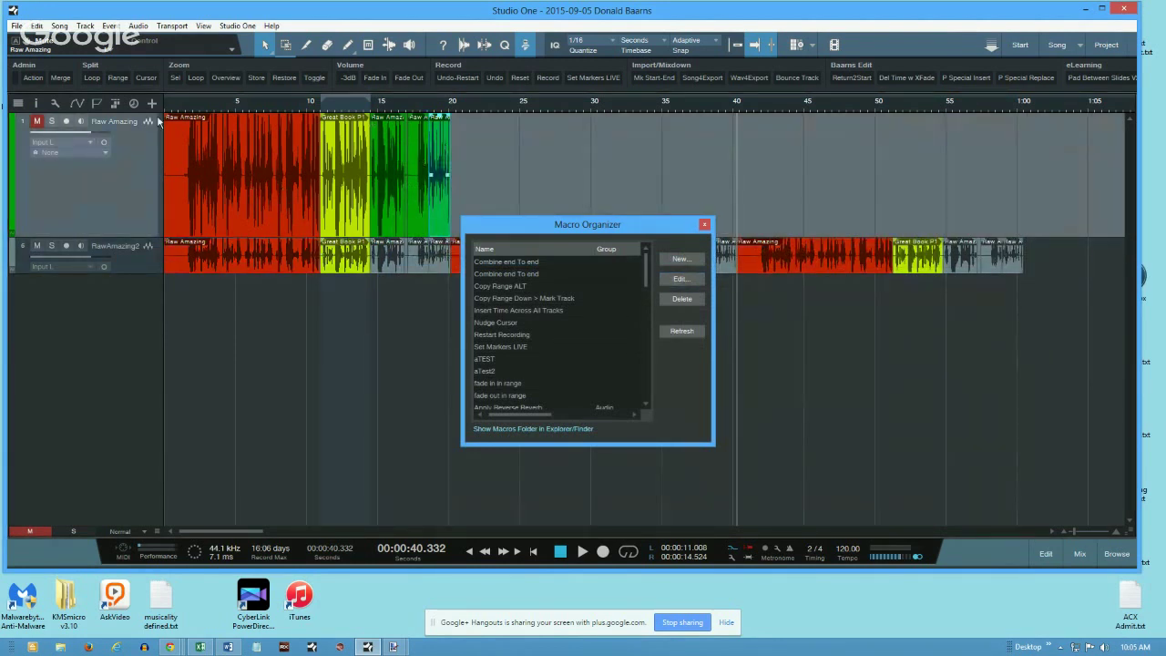
click(99, 104)
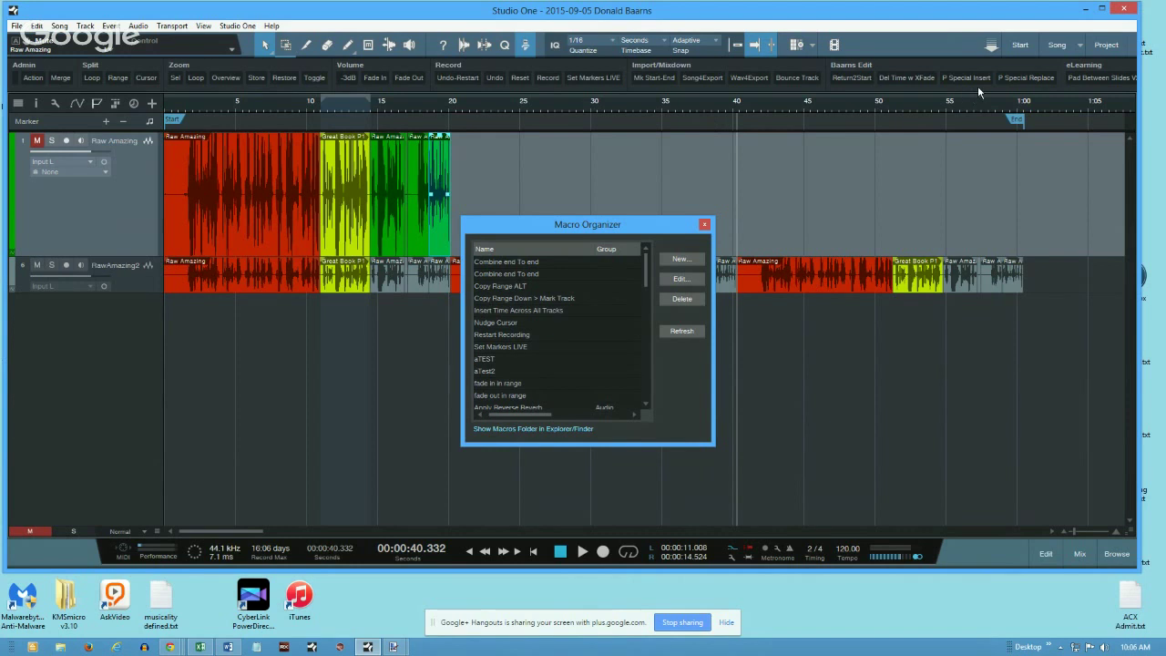
click(580, 77)
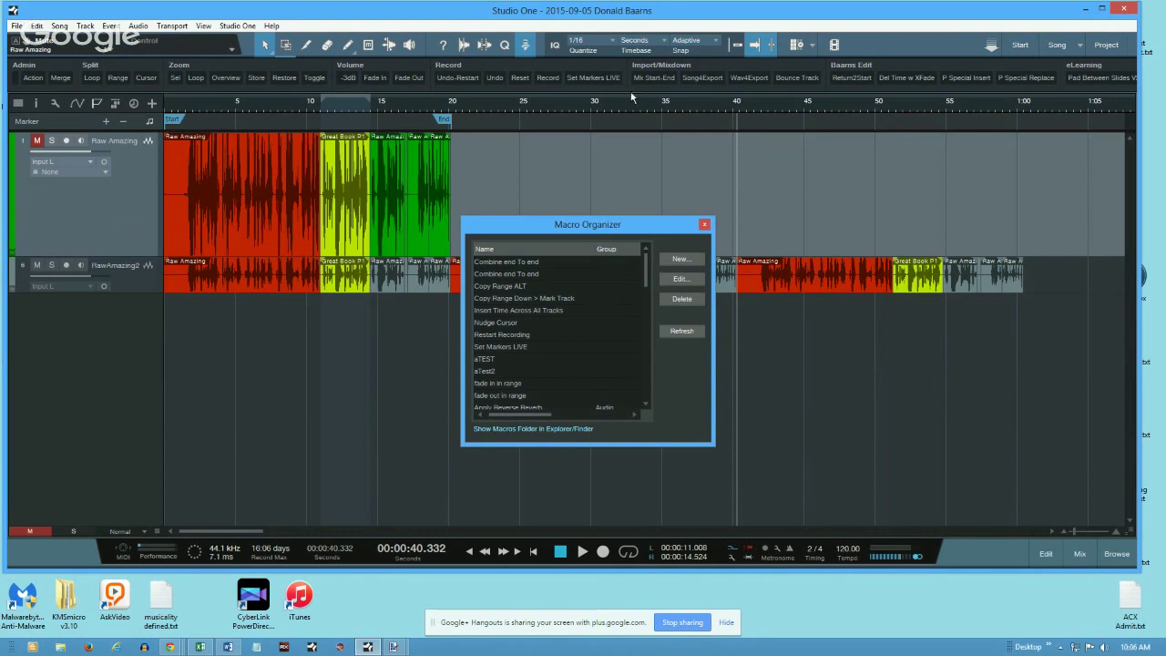
Step: Unhide the After RX - no FX track in the track list and close the Macro Organizer
click(156, 278)
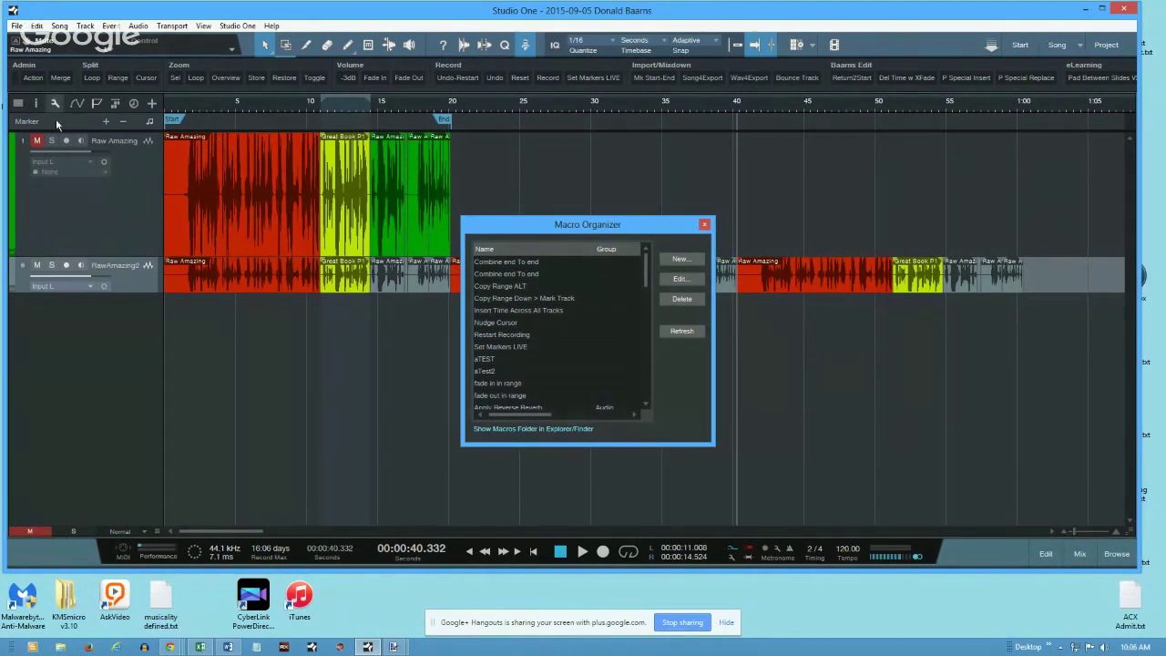
click(18, 103)
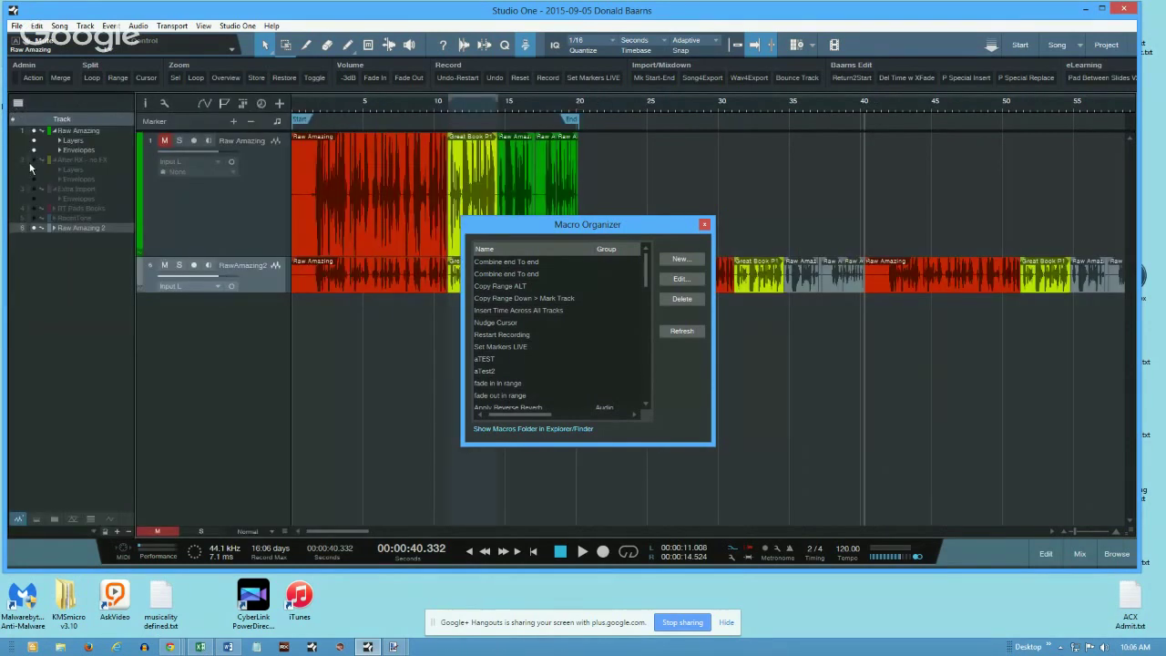
click(34, 161)
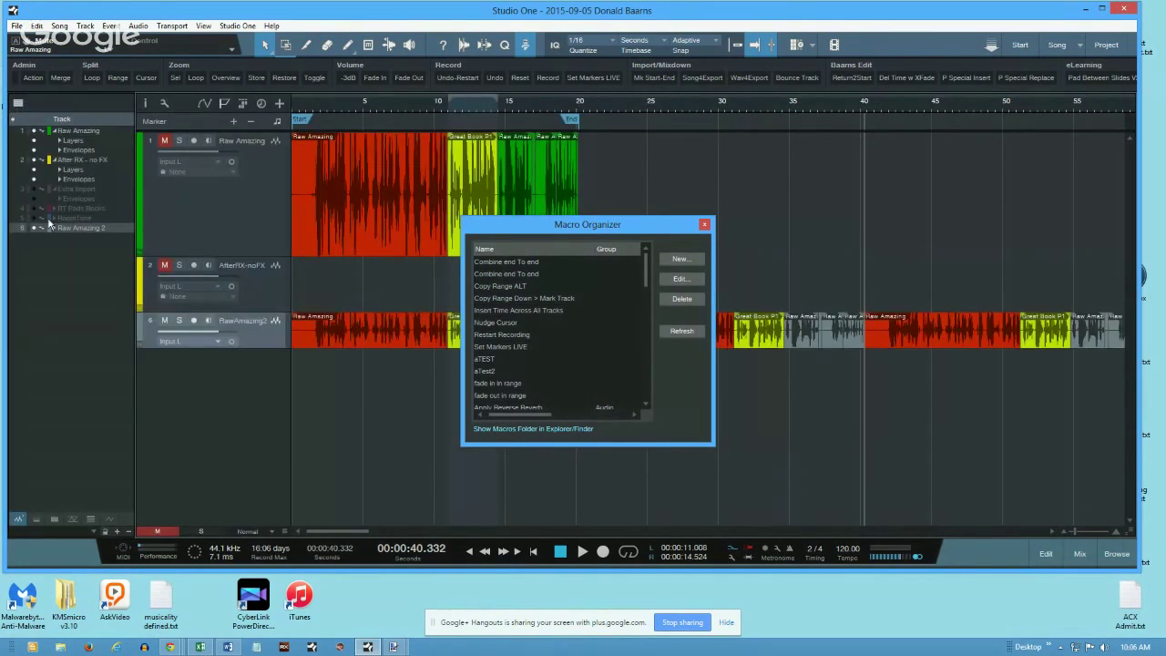
click(705, 225)
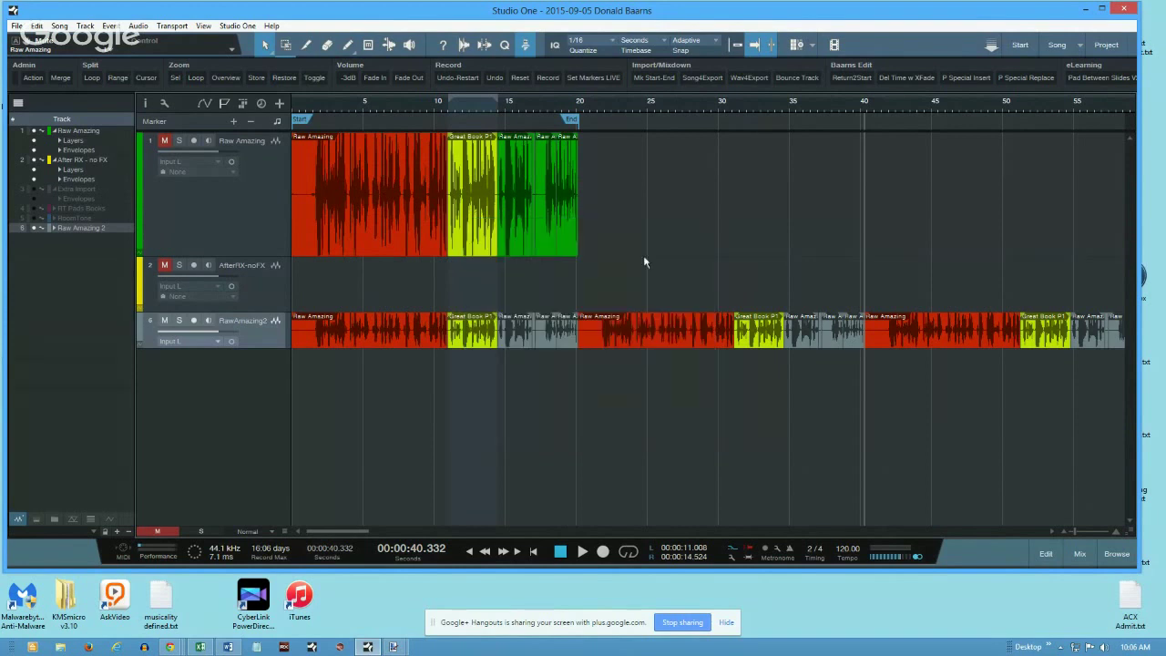
Step: Select the AfterRX-noFX track and import PRomance Ch20.wav into it with the Wav4Export macro
click(281, 292)
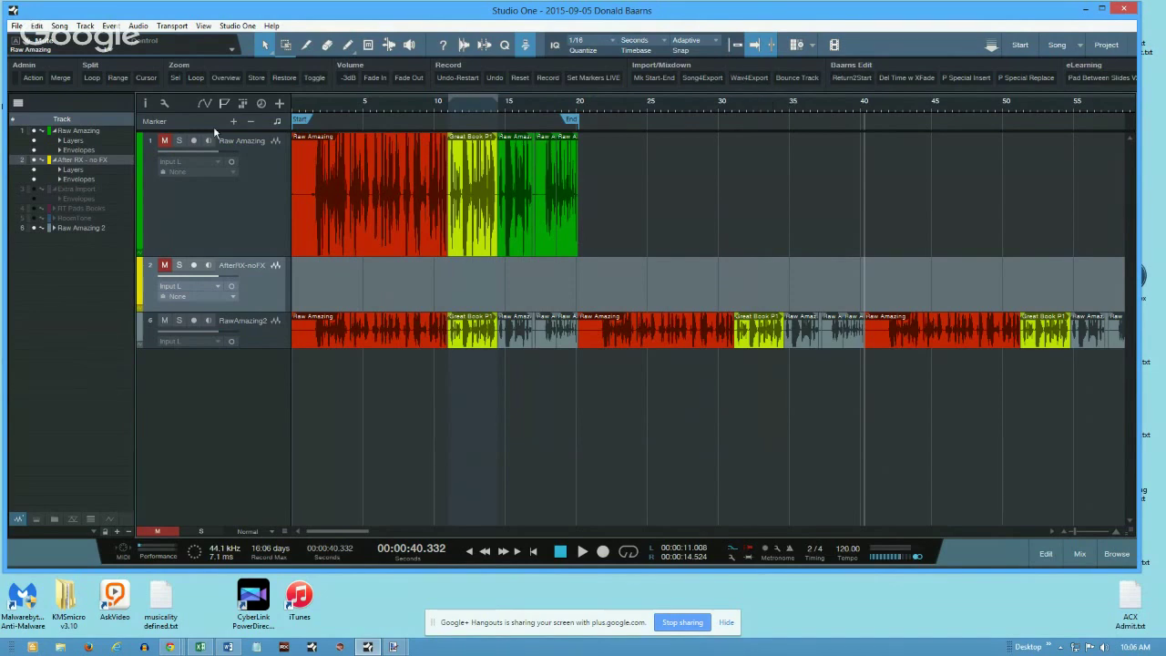
click(748, 79)
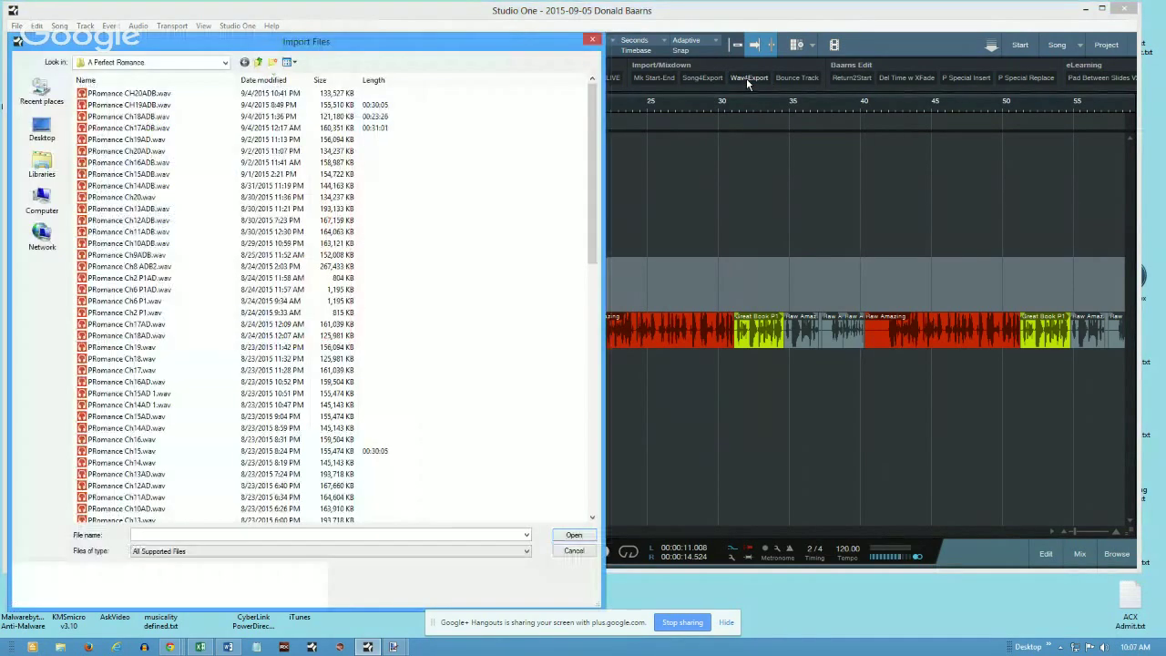
click(119, 198)
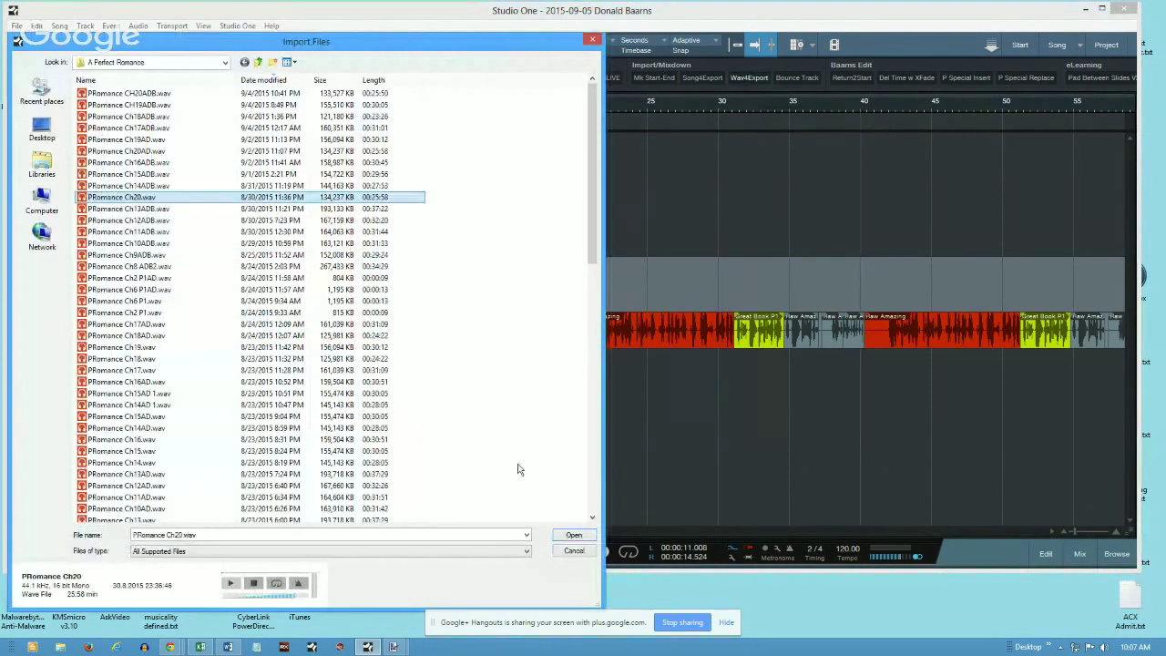
click(568, 536)
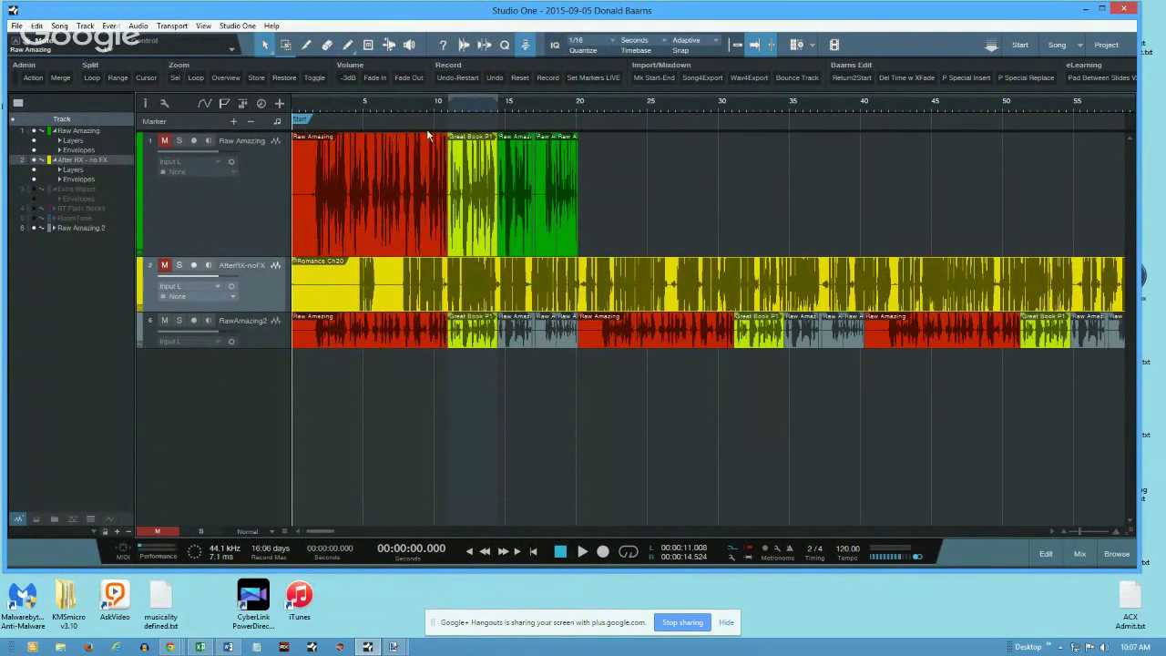
key(shift+f)
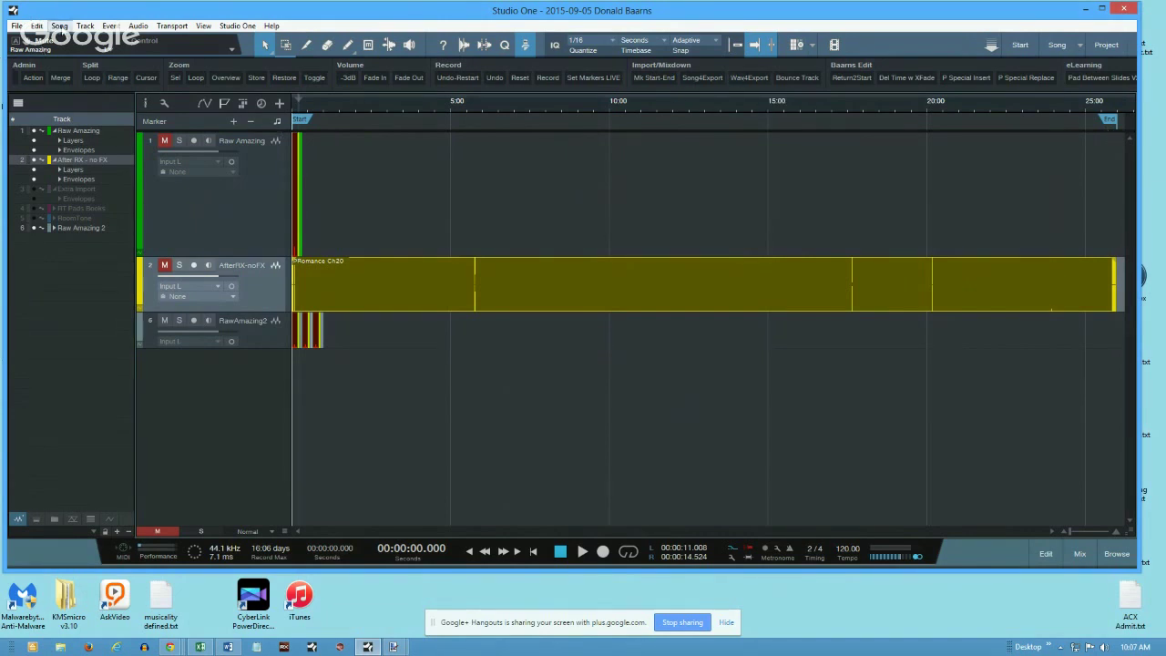
Step: Remove the AfterRX-noFX track together with its imported Ch20 audio
click(59, 27)
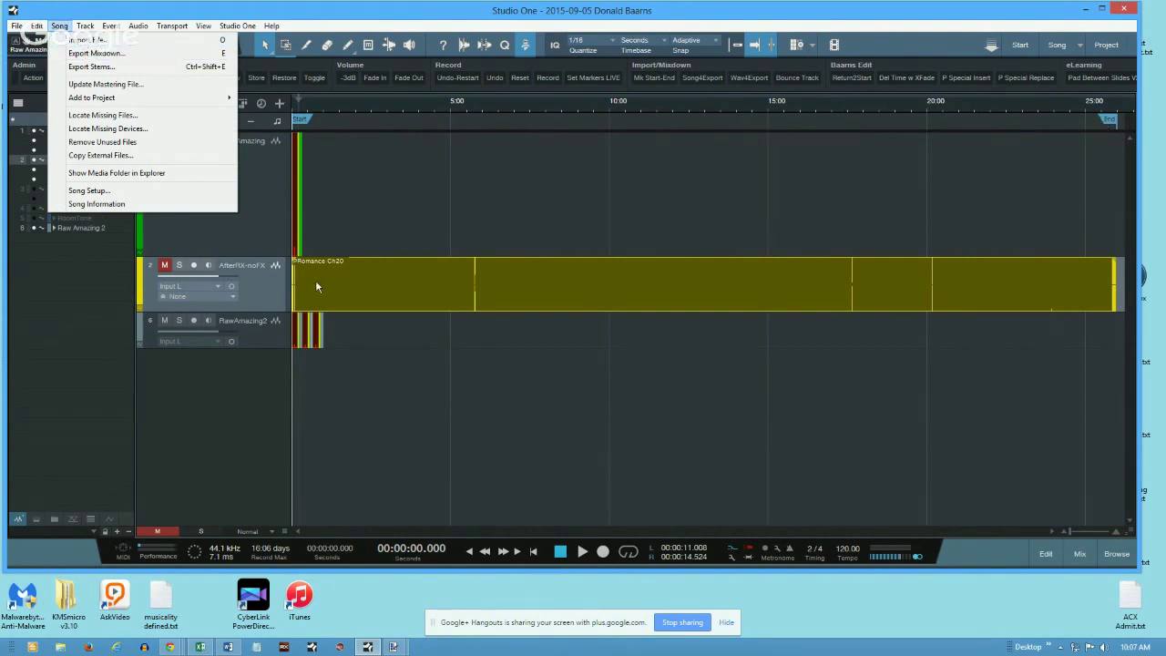
mouse_move(100, 34)
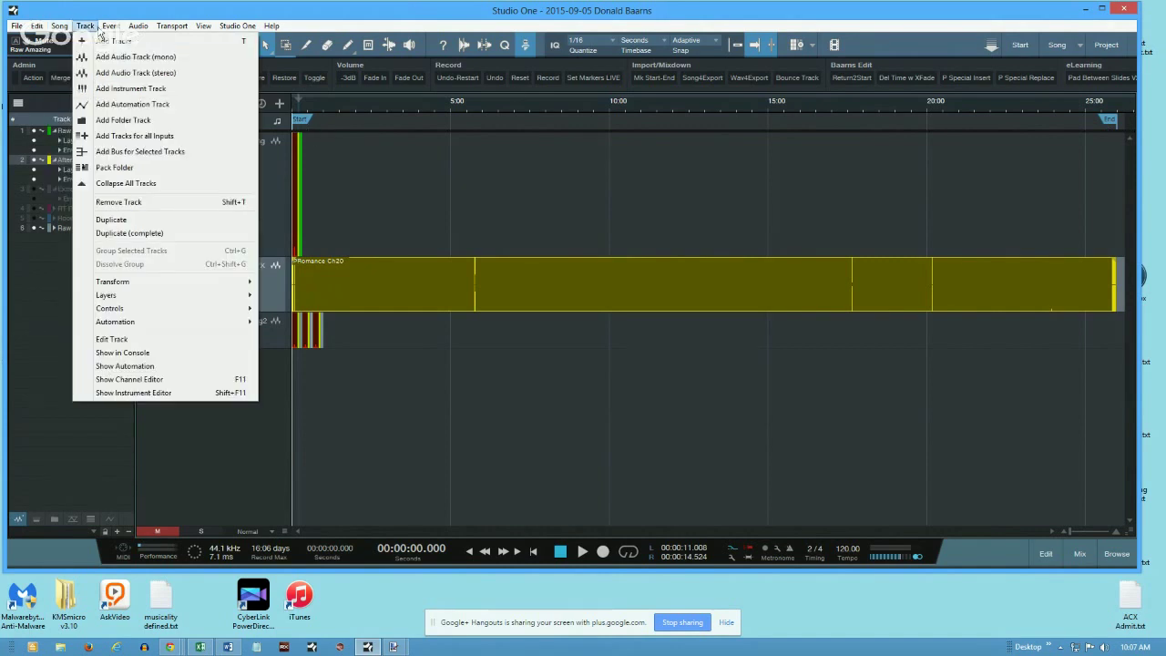
key(Escape)
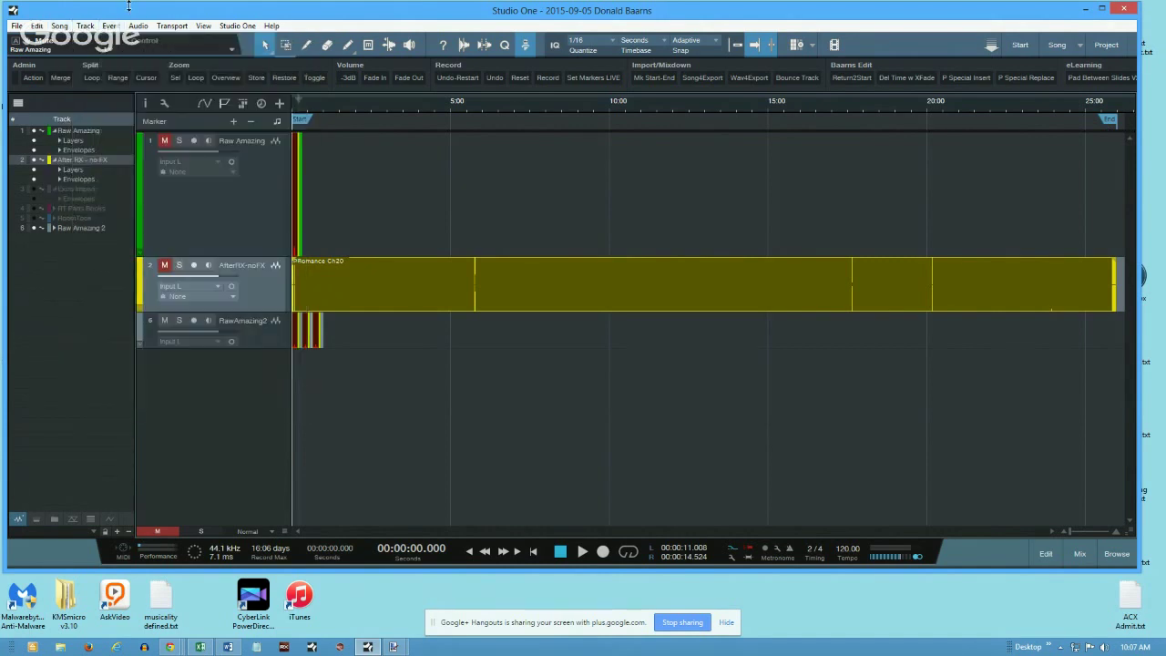
right_click(254, 286)
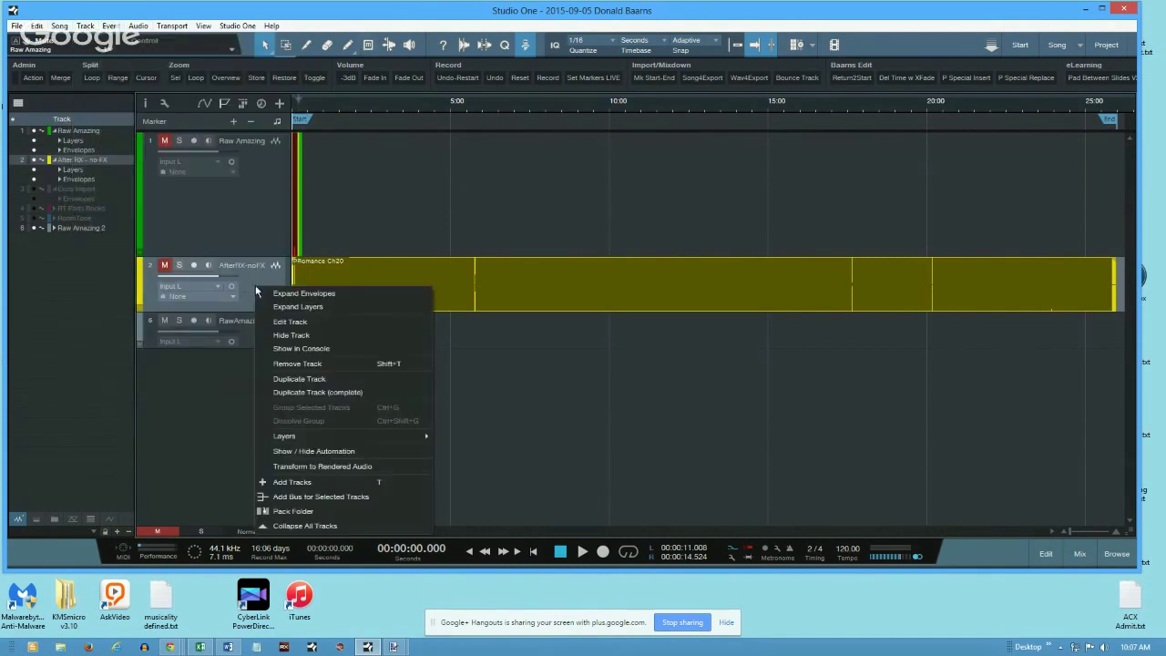
click(306, 366)
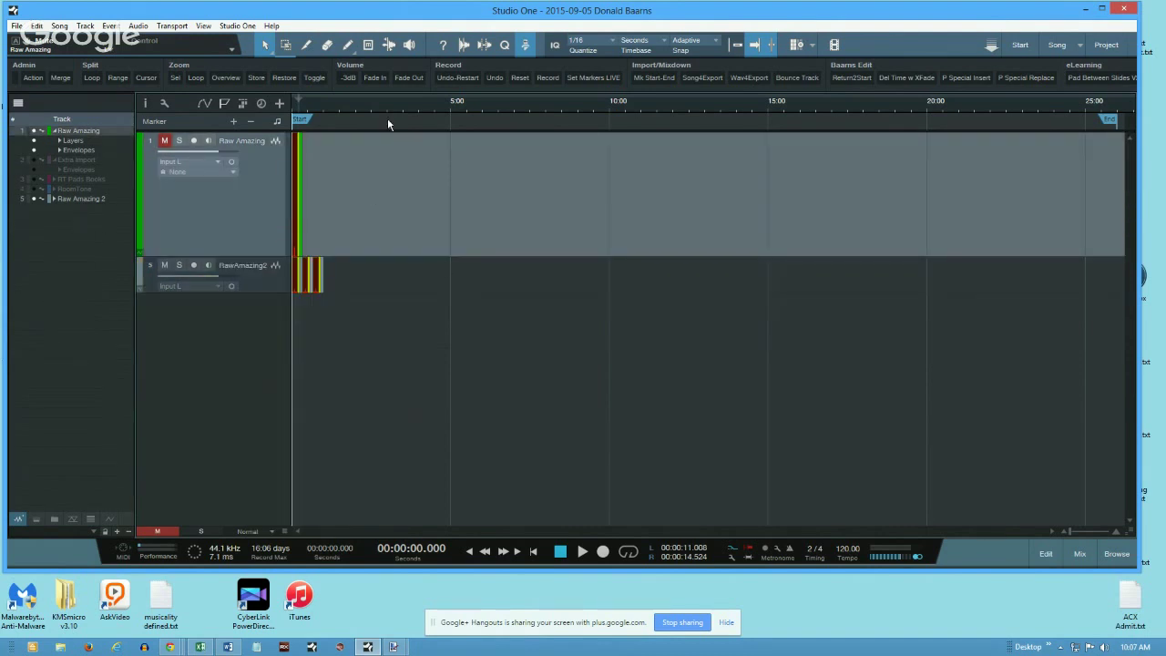
drag(306, 108, 336, 160)
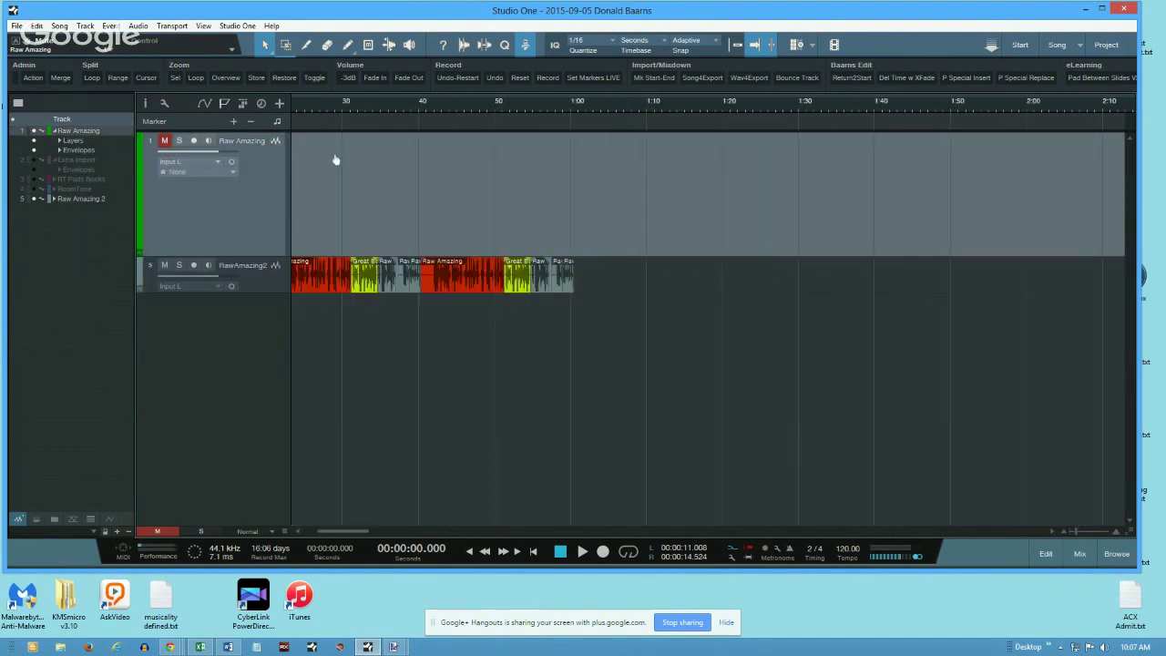
key(e)
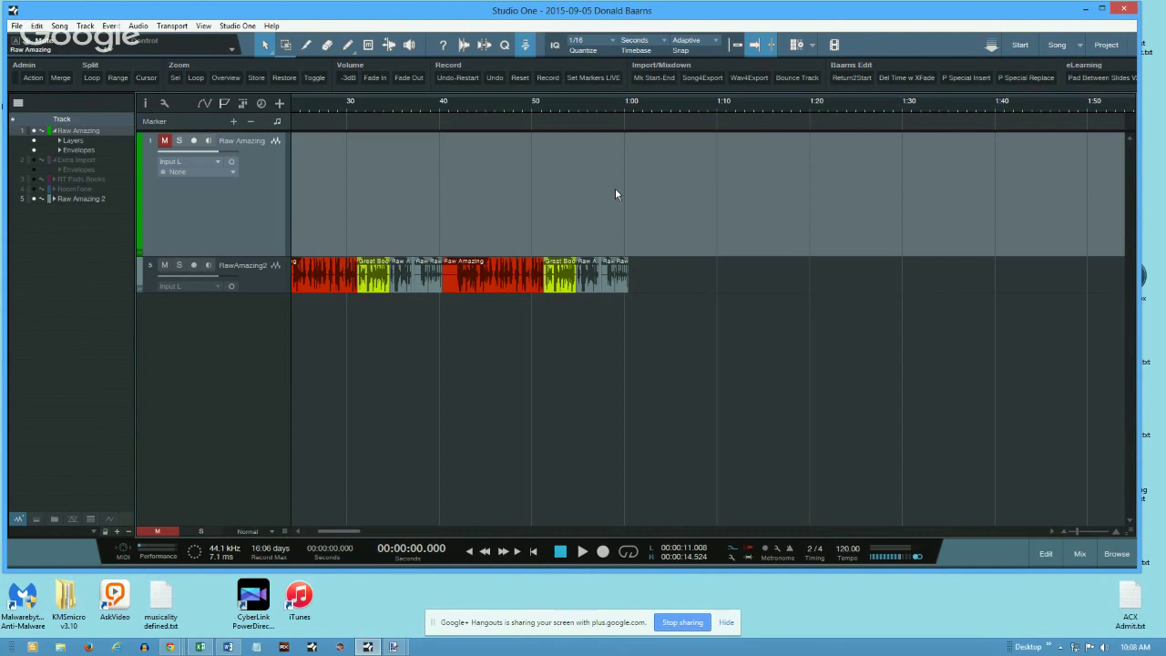
click(59, 26)
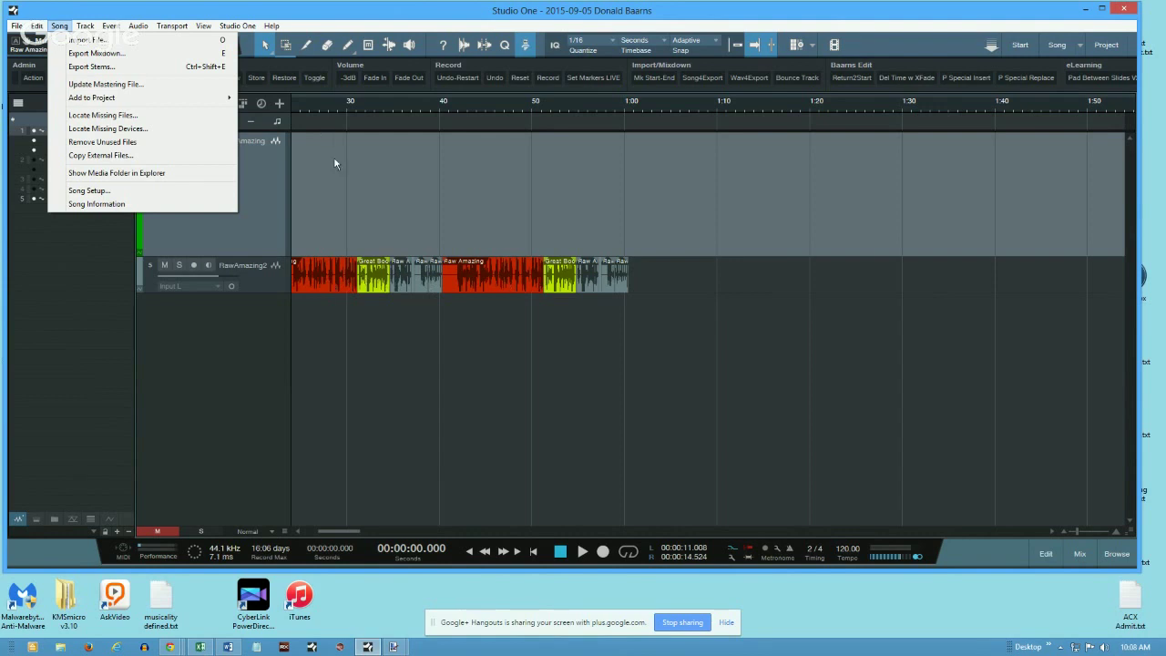
click(305, 317)
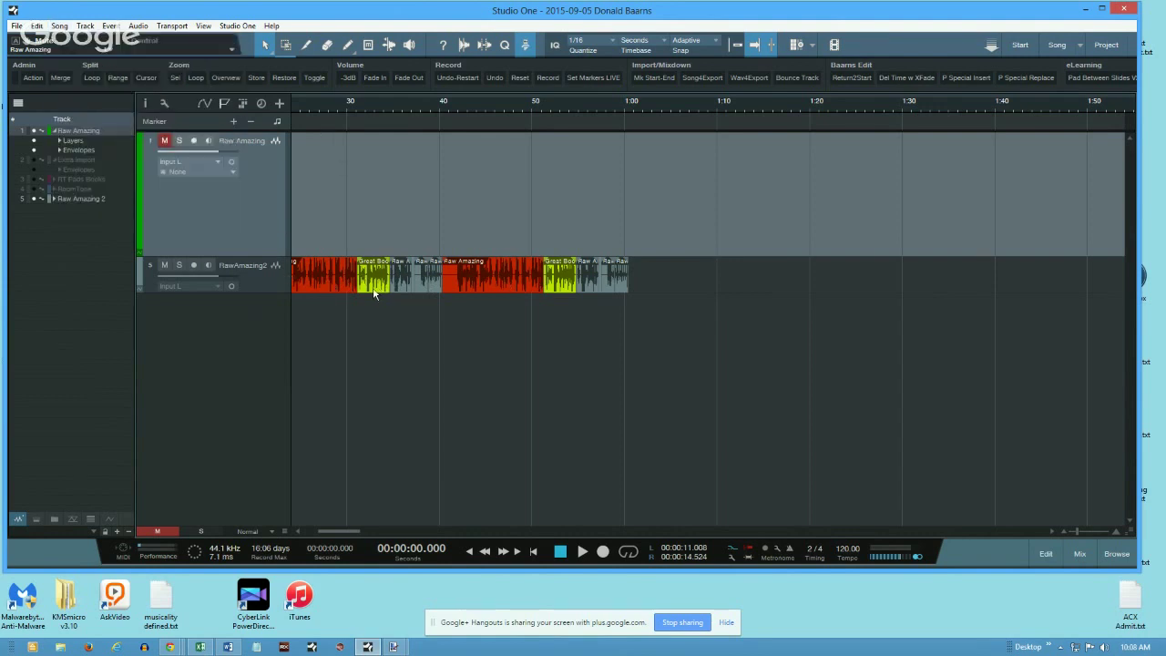
Step: Select all events on the RawAmazing2 track and merge them into one audio event with Bounce Selection
drag(333, 529, 307, 530)
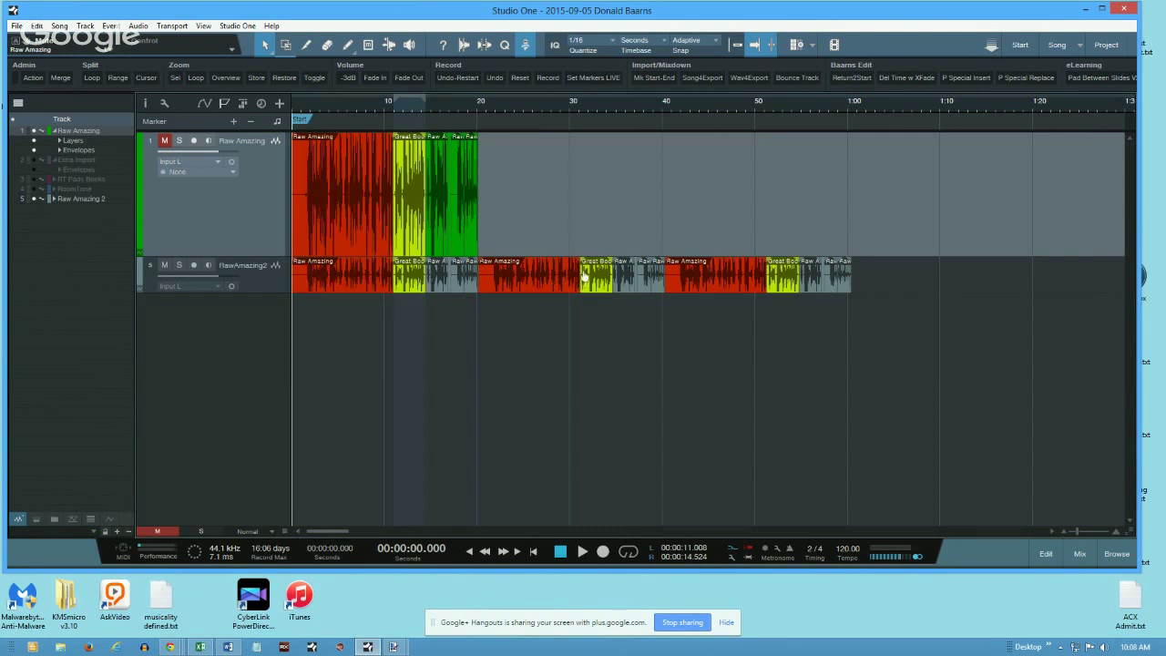
click(352, 288)
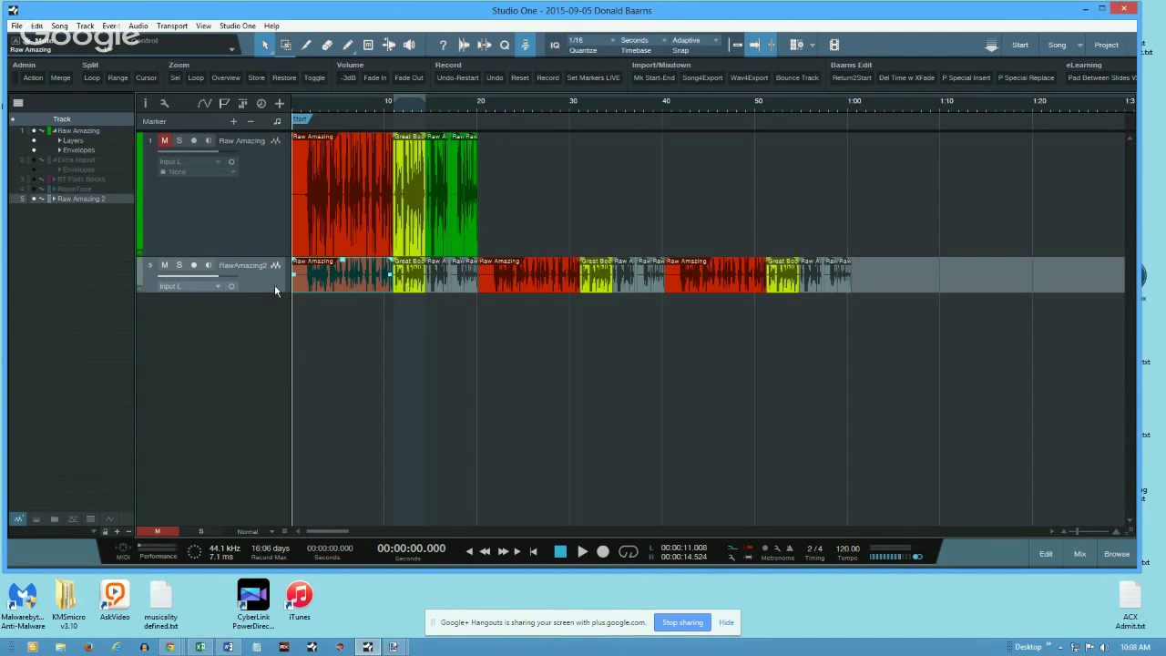
key(ctrl+shift+a)
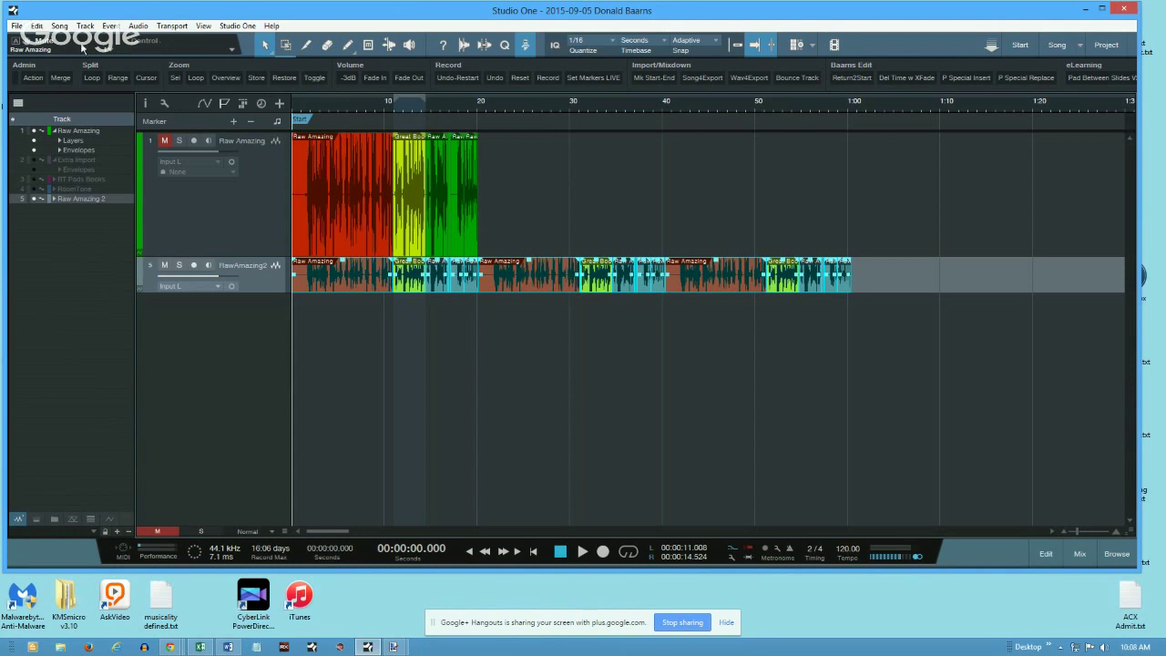
click(36, 26)
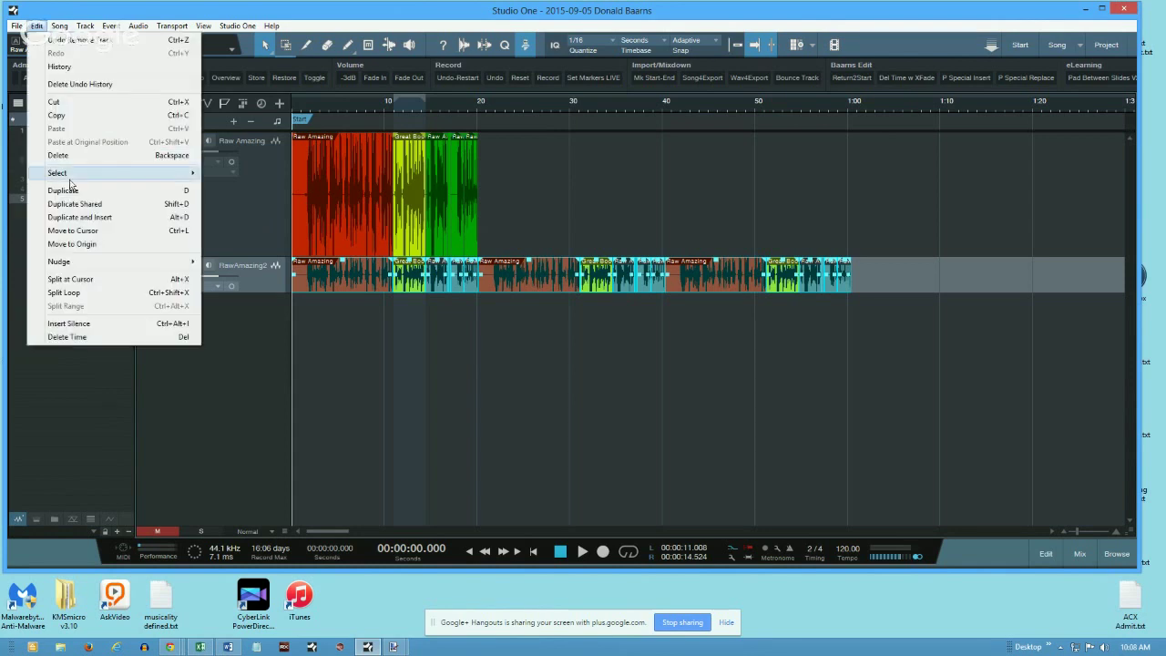
mouse_move(71, 176)
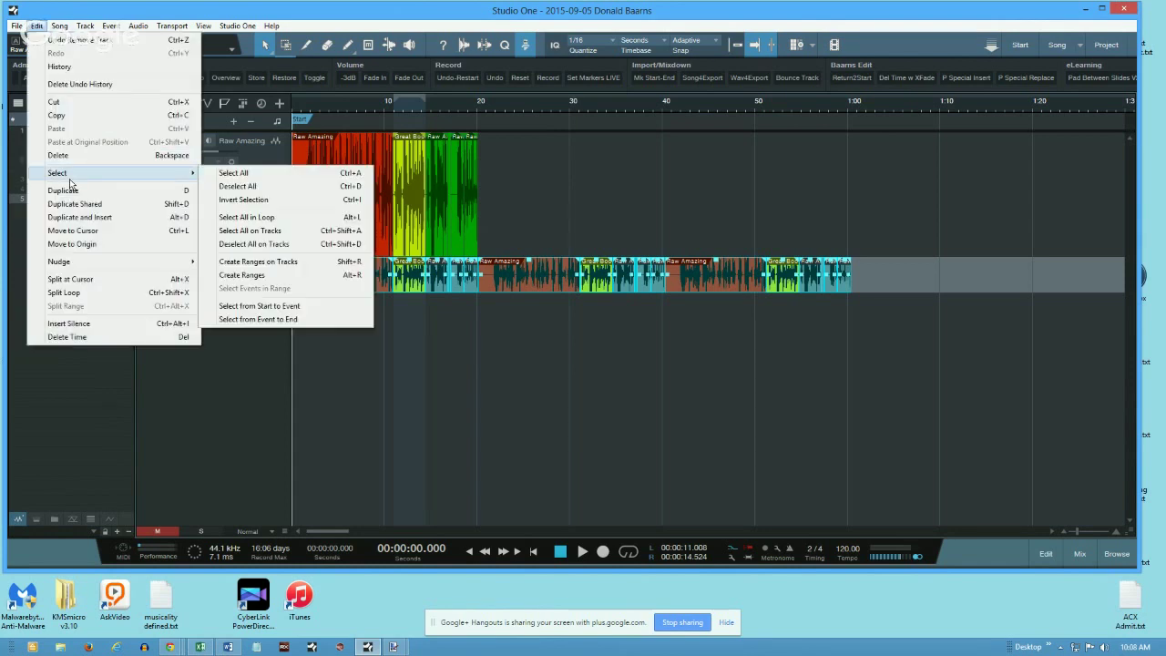
click(272, 233)
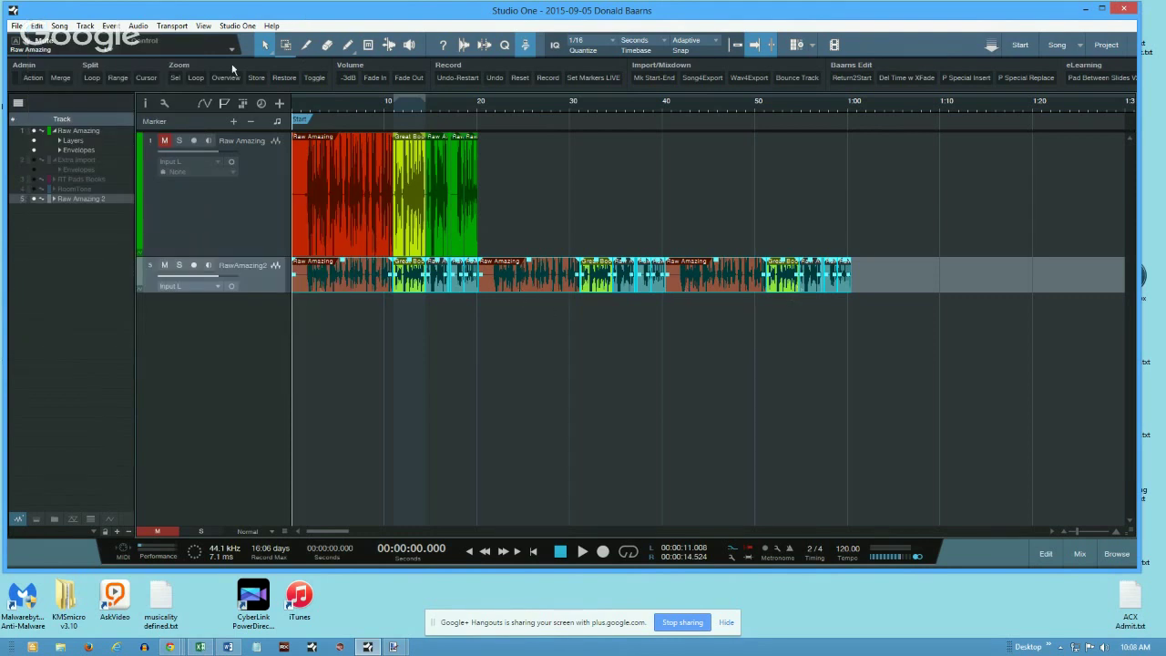
click(110, 26)
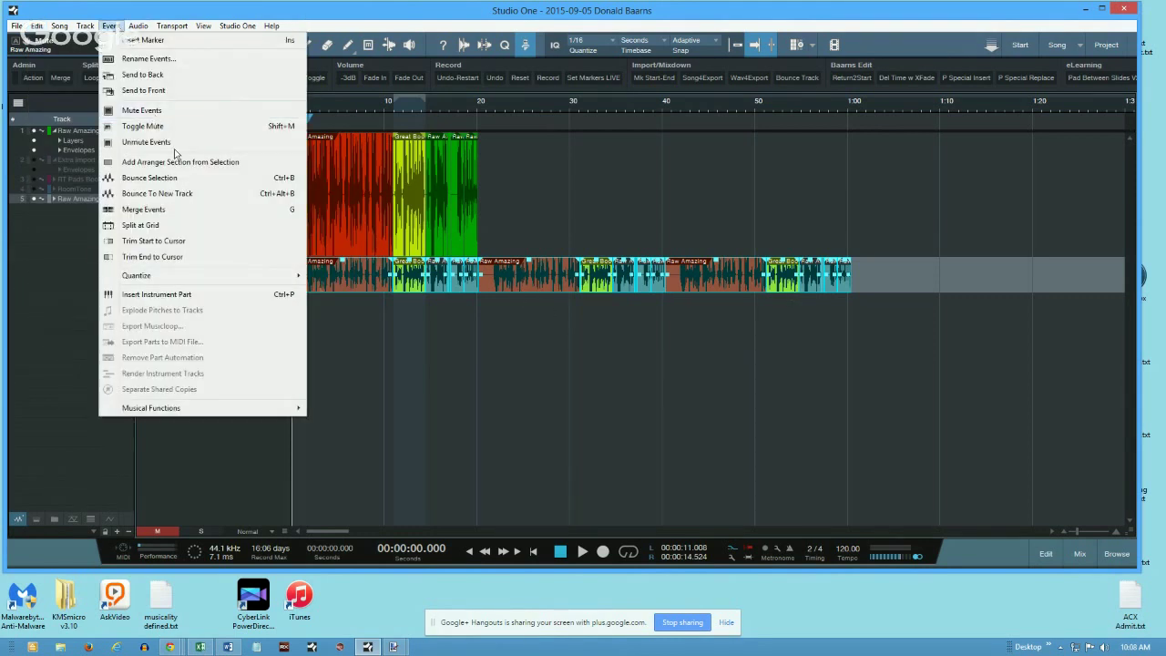
click(179, 179)
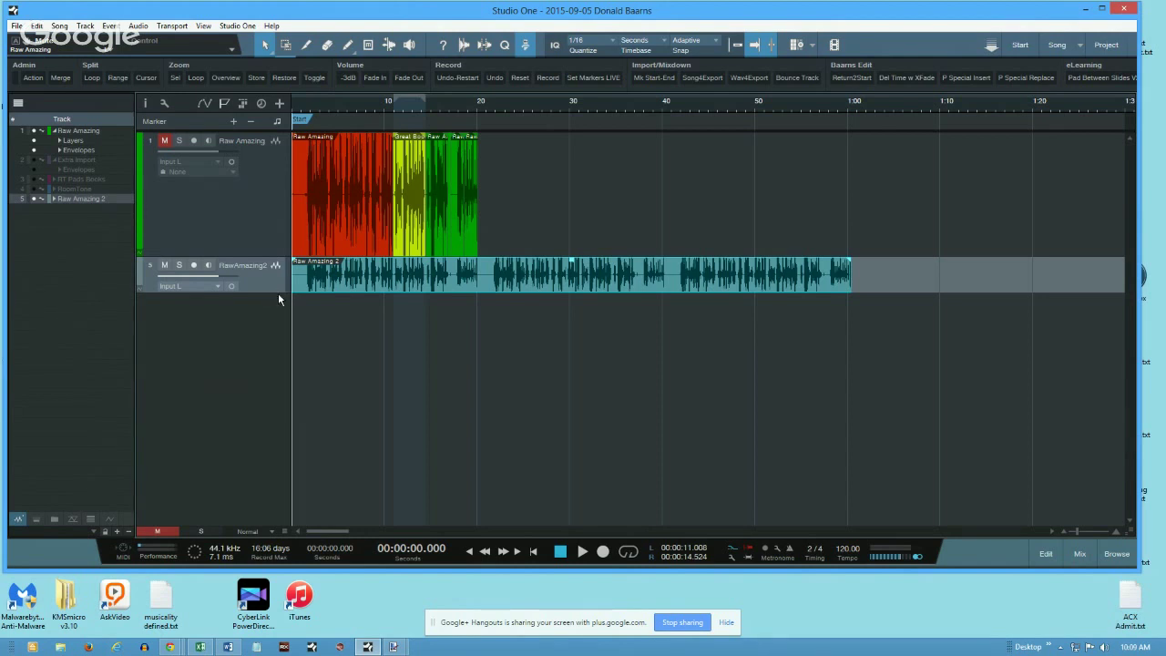
Step: Enlarge the RawAmazing2 track's height and undo both the bounce and the earlier track removal
drag(274, 293, 273, 476)
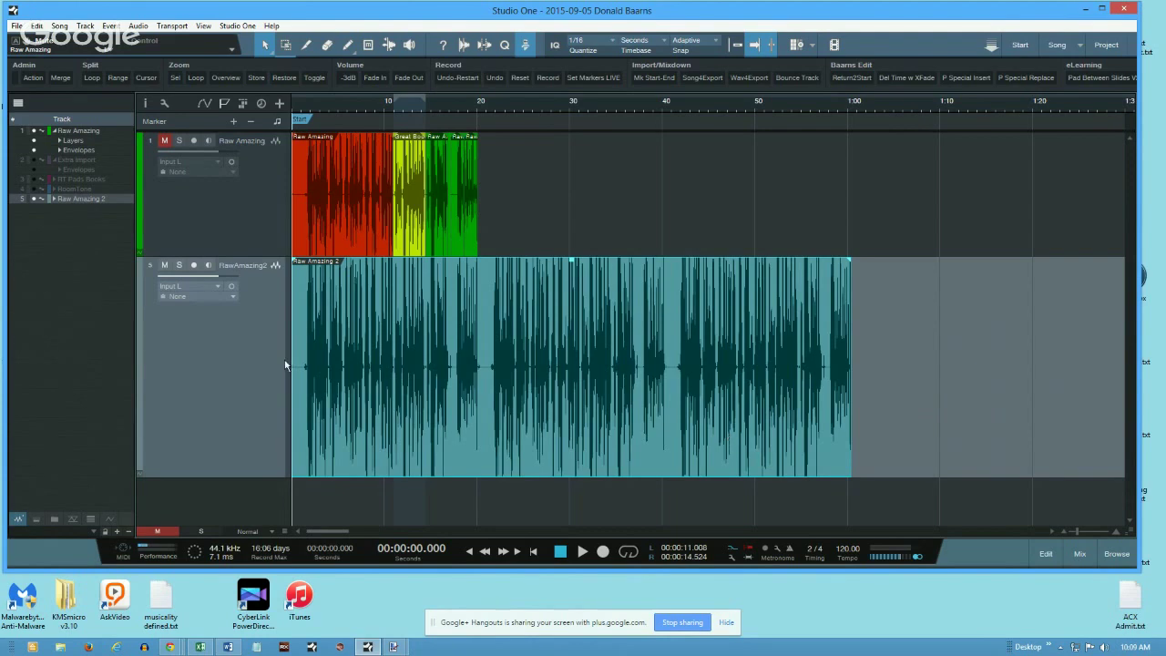
key(ctrl+z)
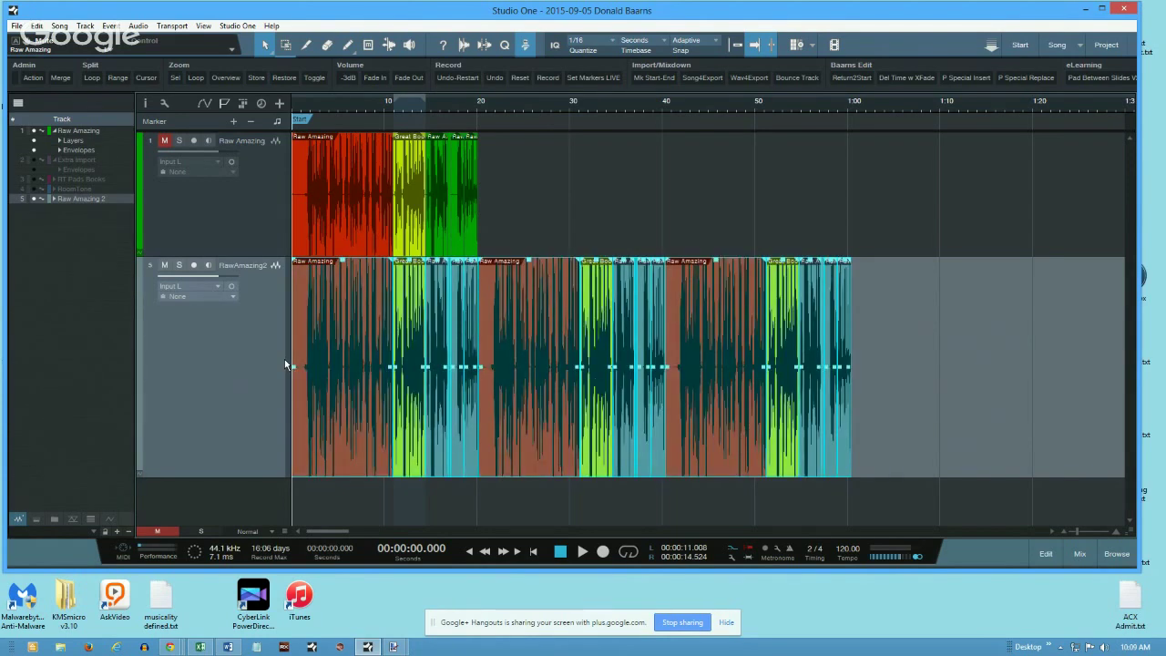
key(ctrl+z)
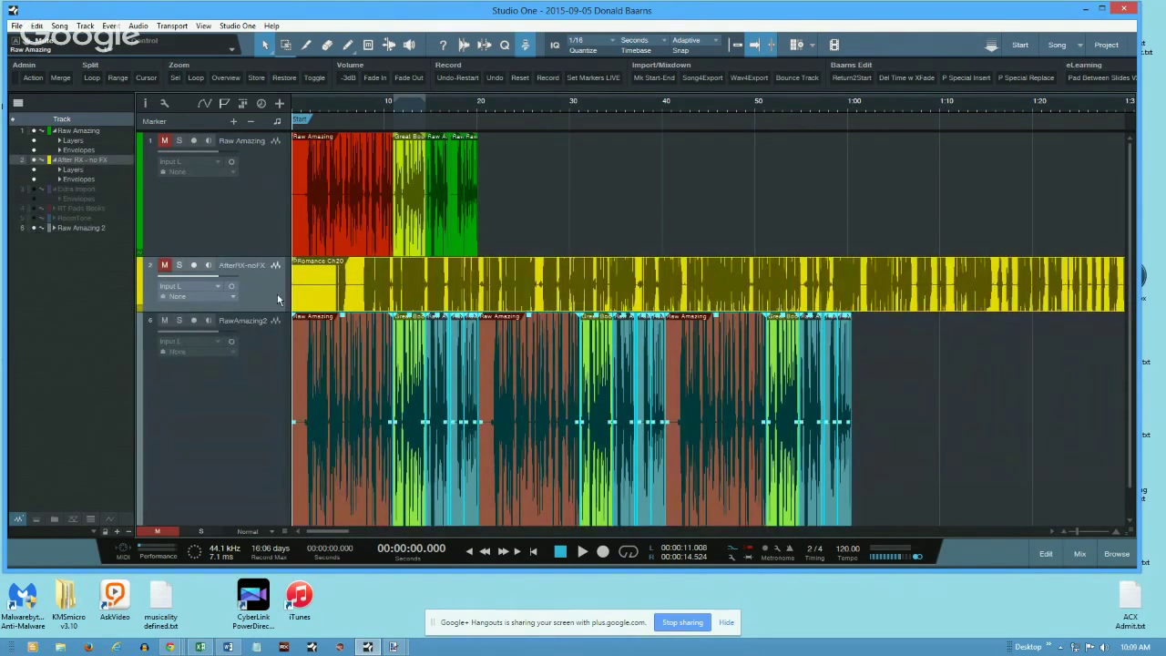
Step: Remove the restored AfterRX-noFX track from the song
right_click(270, 288)
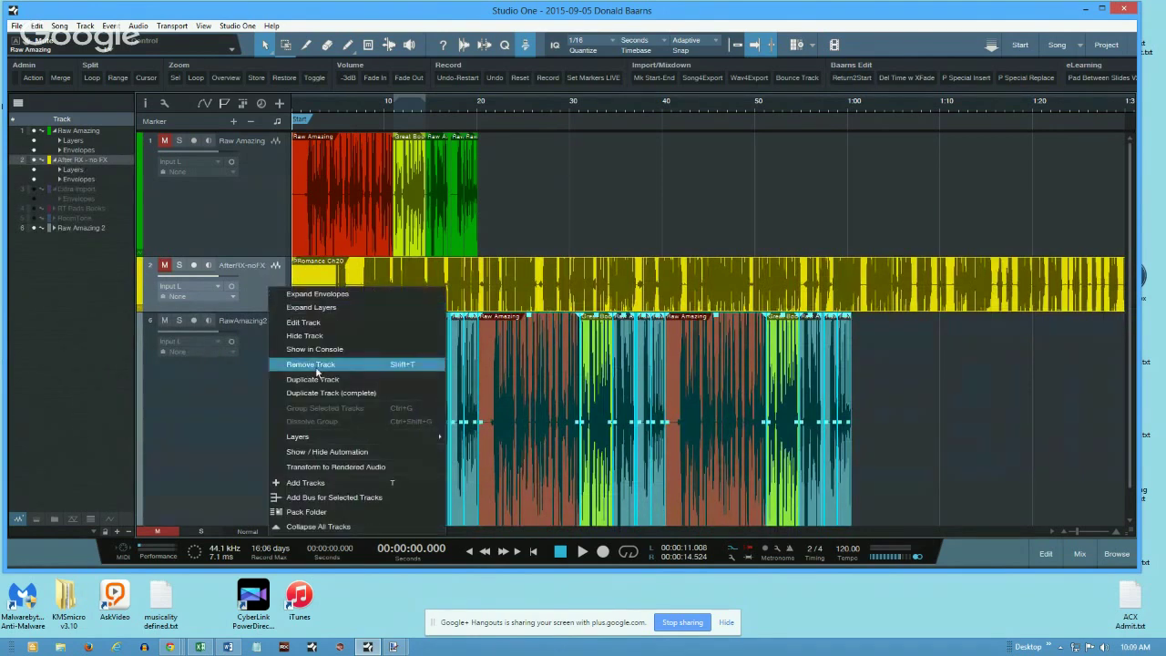
click(311, 365)
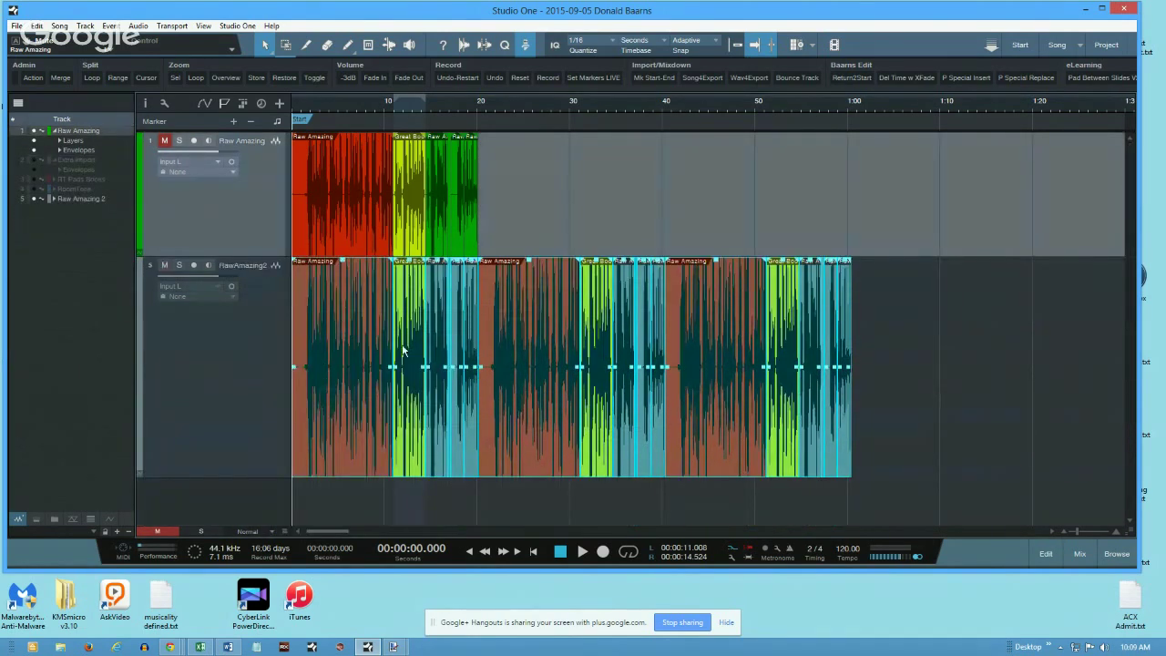
Step: Merge all events on the RawAmazing2 track into a single audio event with the Bounce Track macro
click(277, 372)
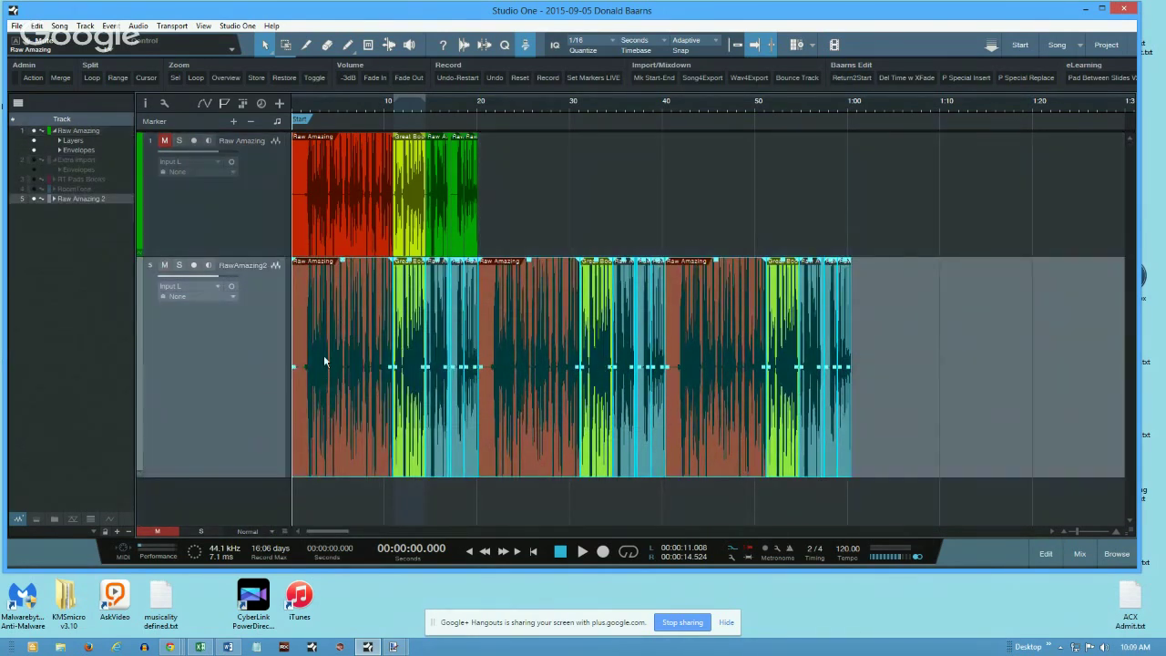
click(379, 408)
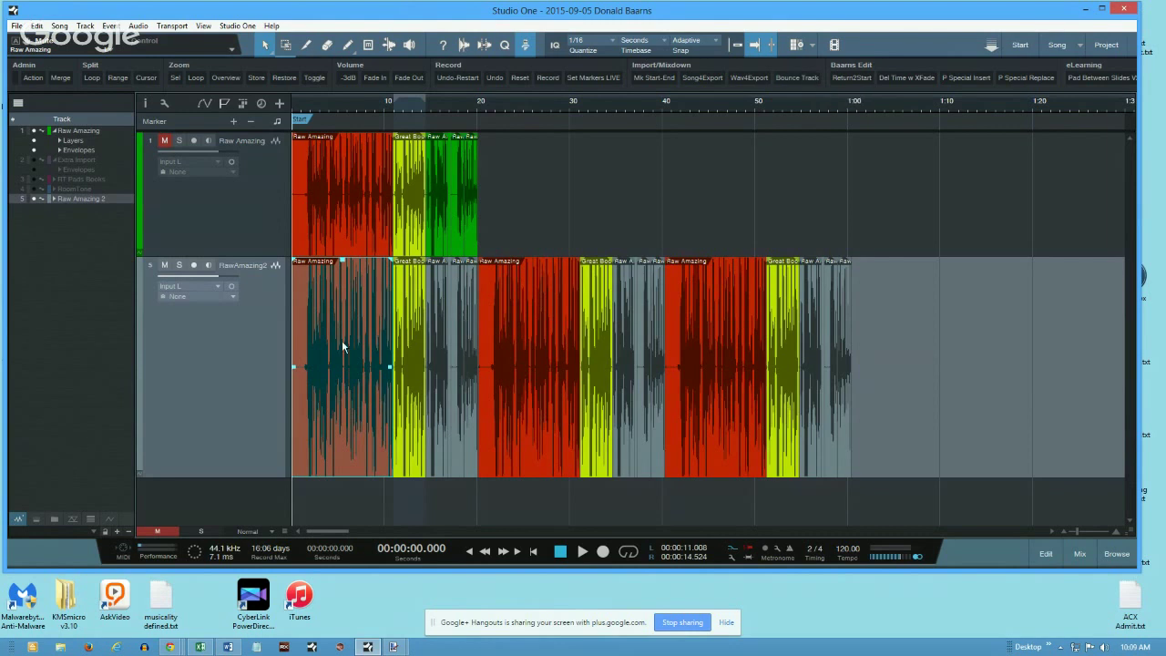
click(796, 77)
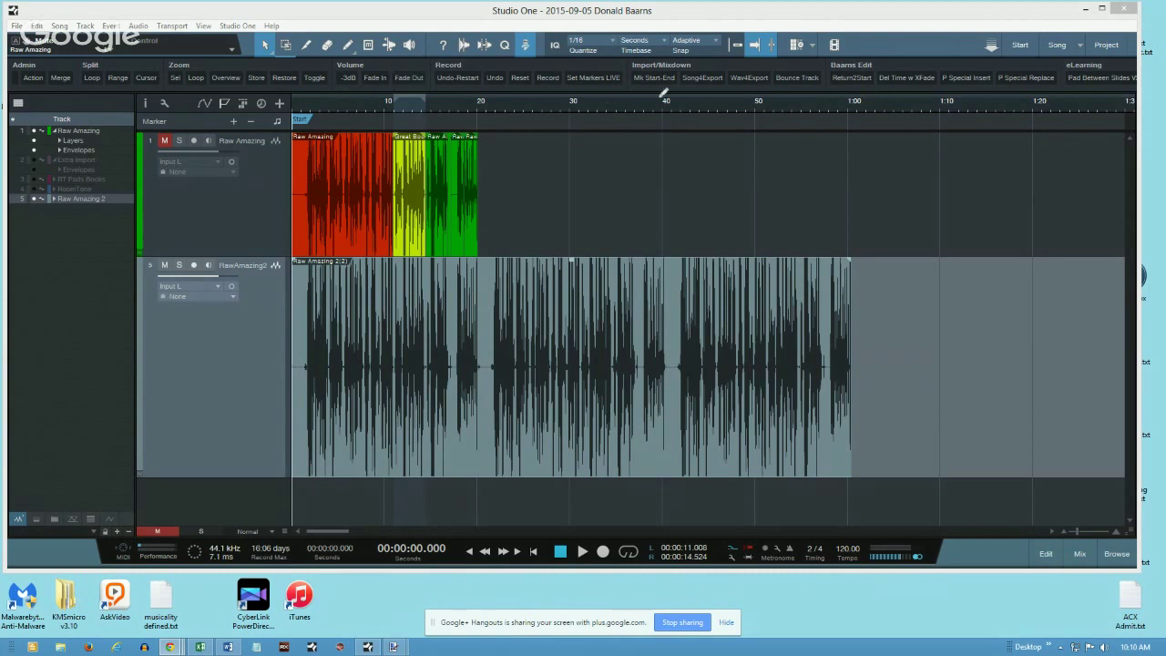
click(254, 202)
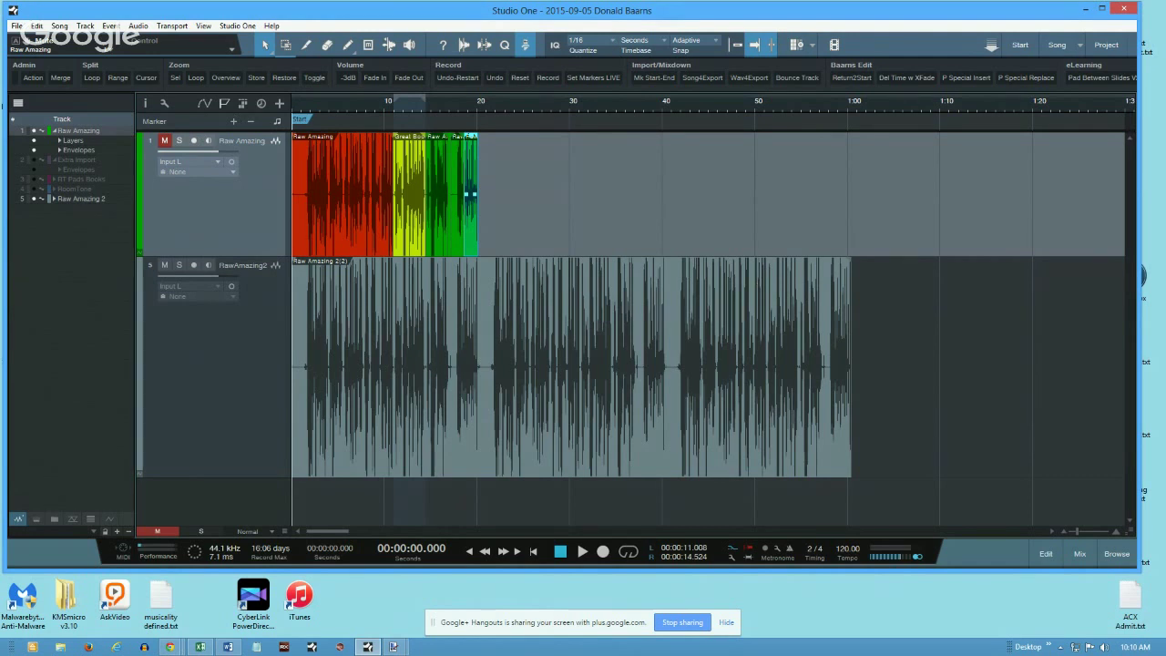
Step: Examine the command sequence of the Mk Start-End macro in the Macro Organizer and close it without changes
click(18, 79)
click(36, 137)
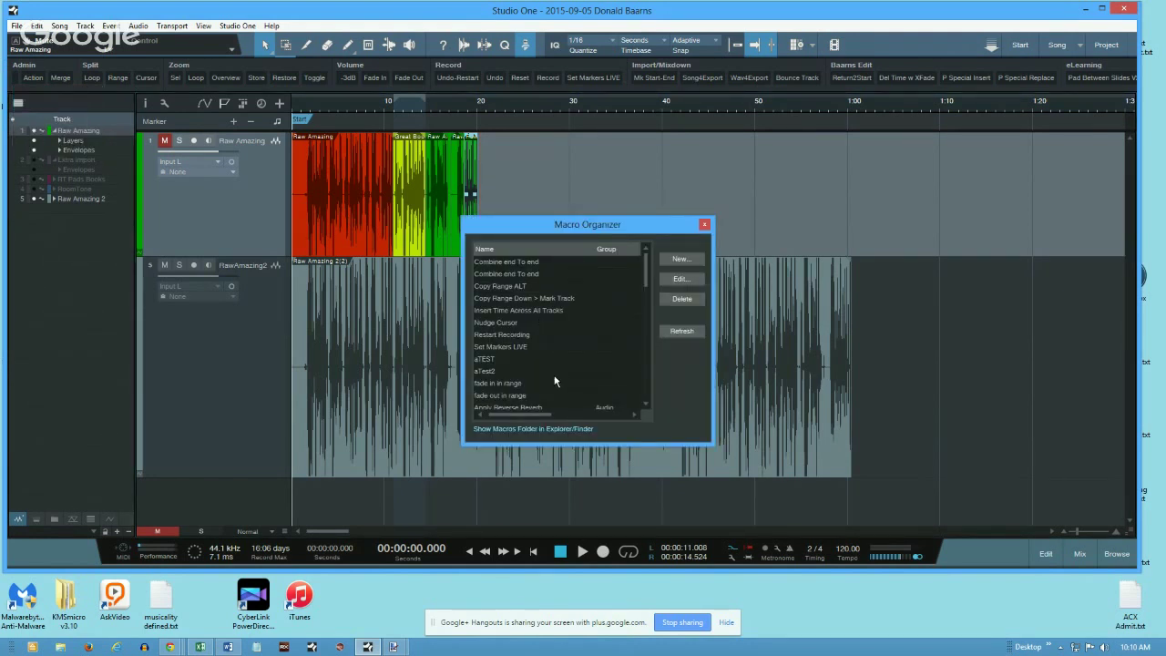
scroll(644, 380, down, 3)
scroll(644, 383, down, 3)
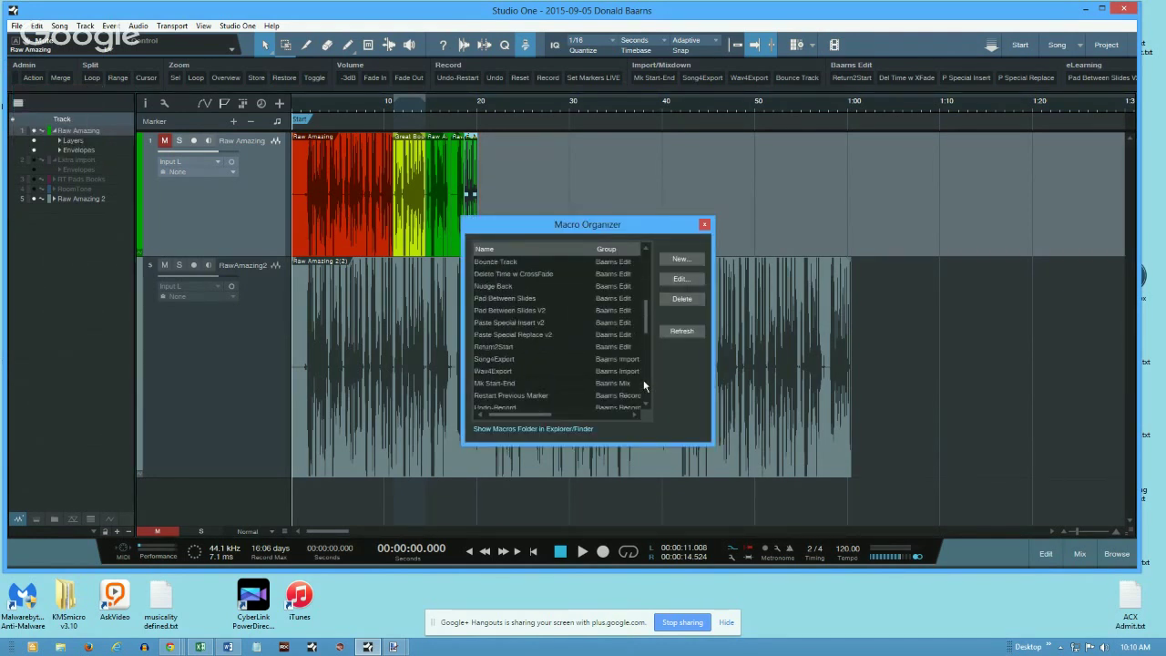
click(497, 383)
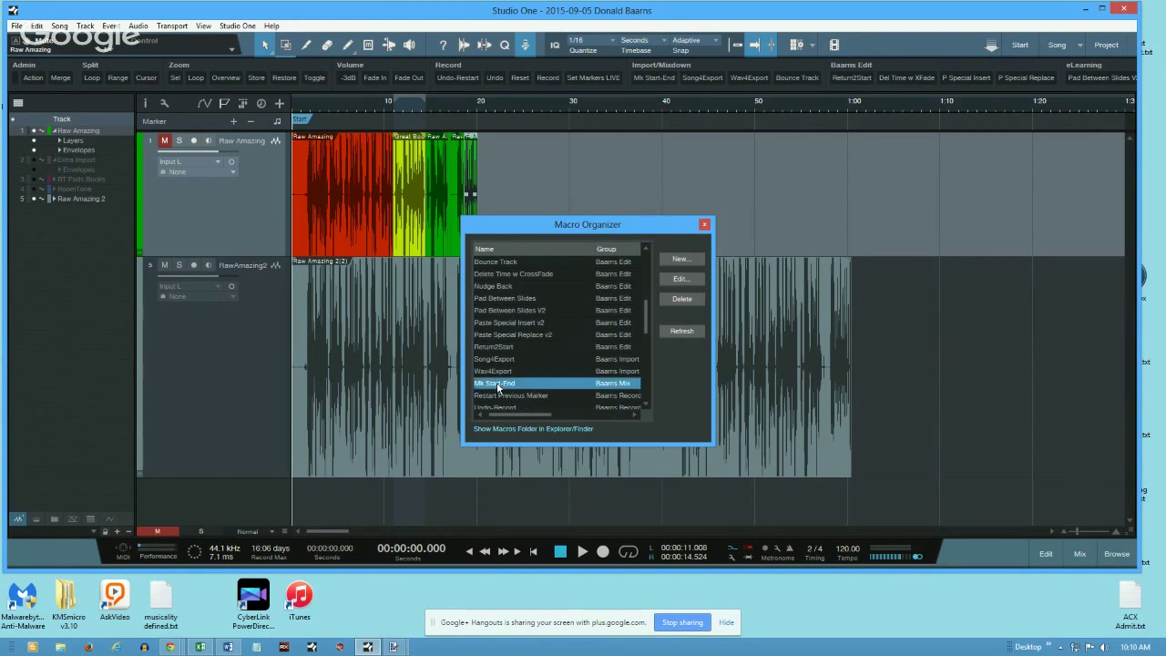
click(680, 279)
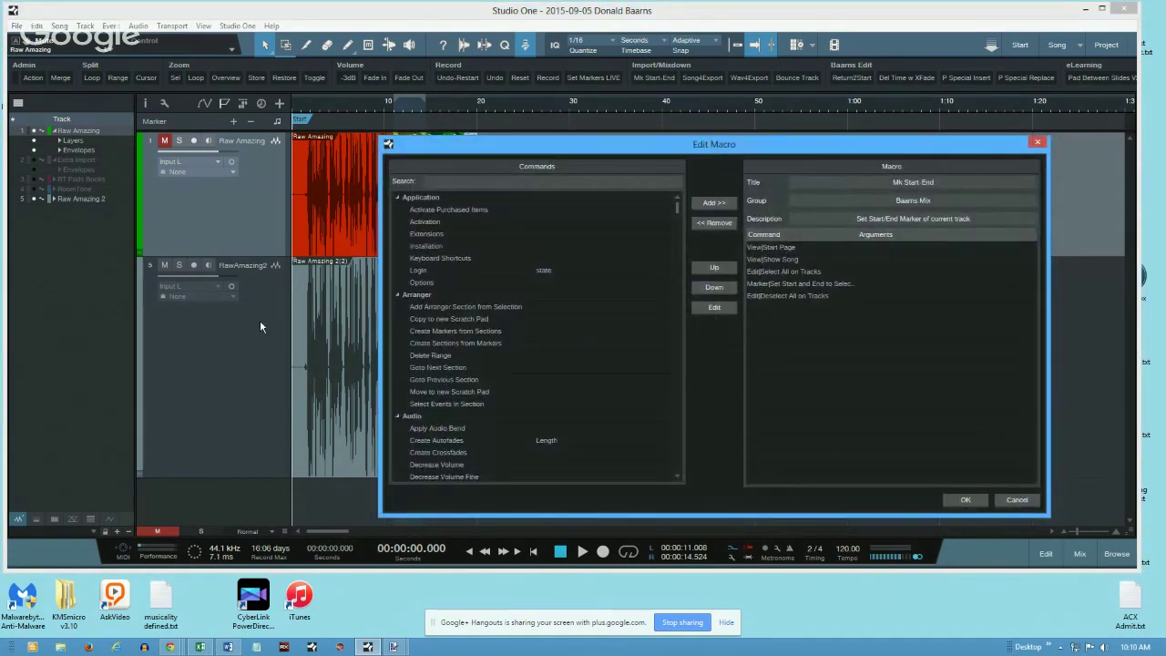
click(787, 272)
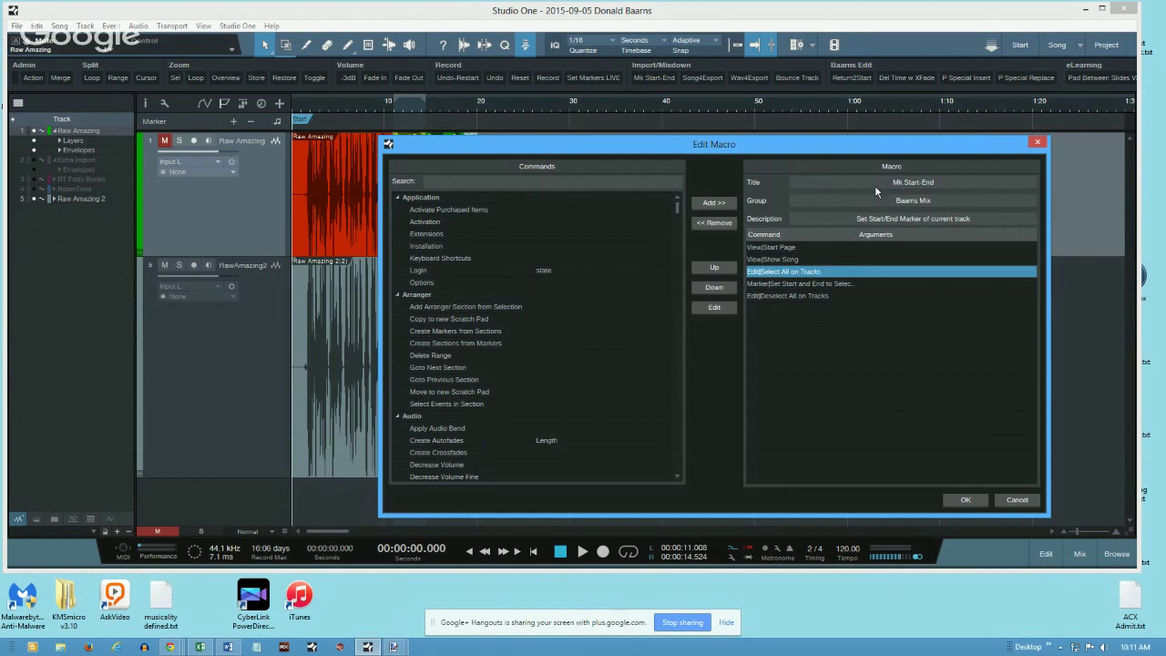
click(1018, 497)
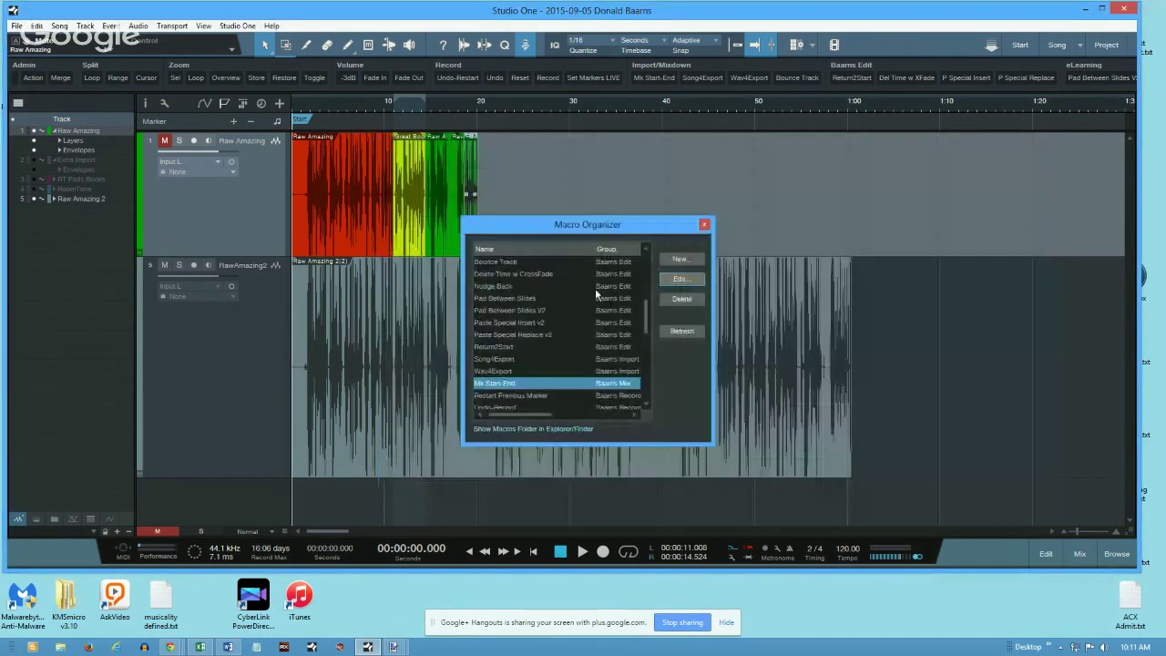
click(703, 226)
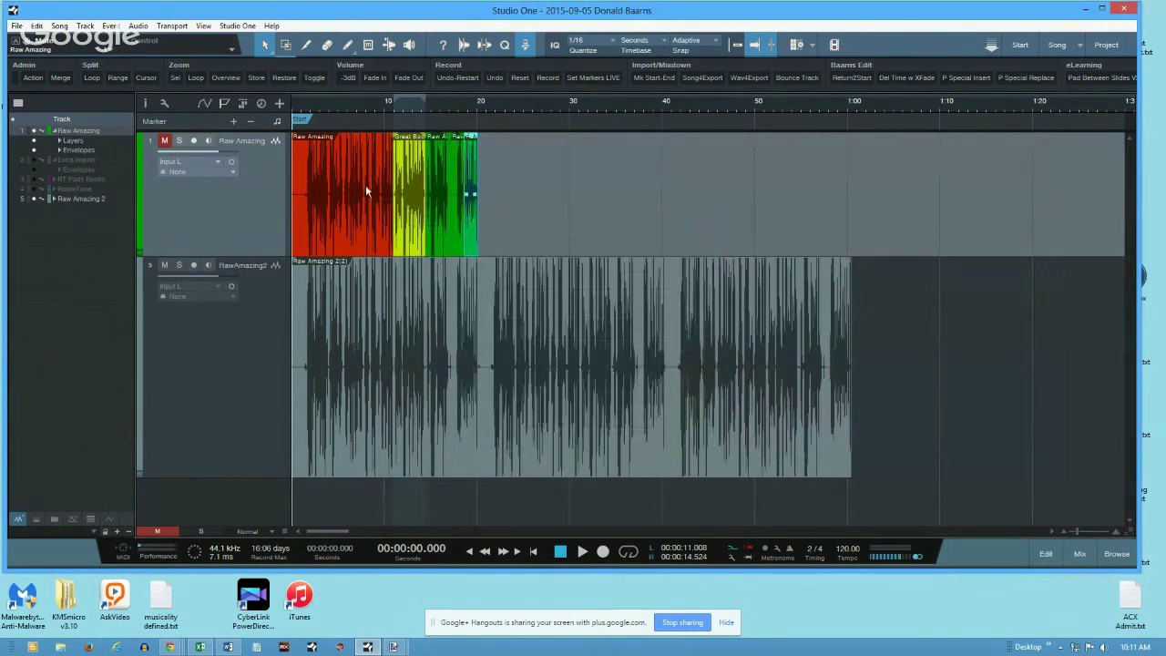
click(279, 330)
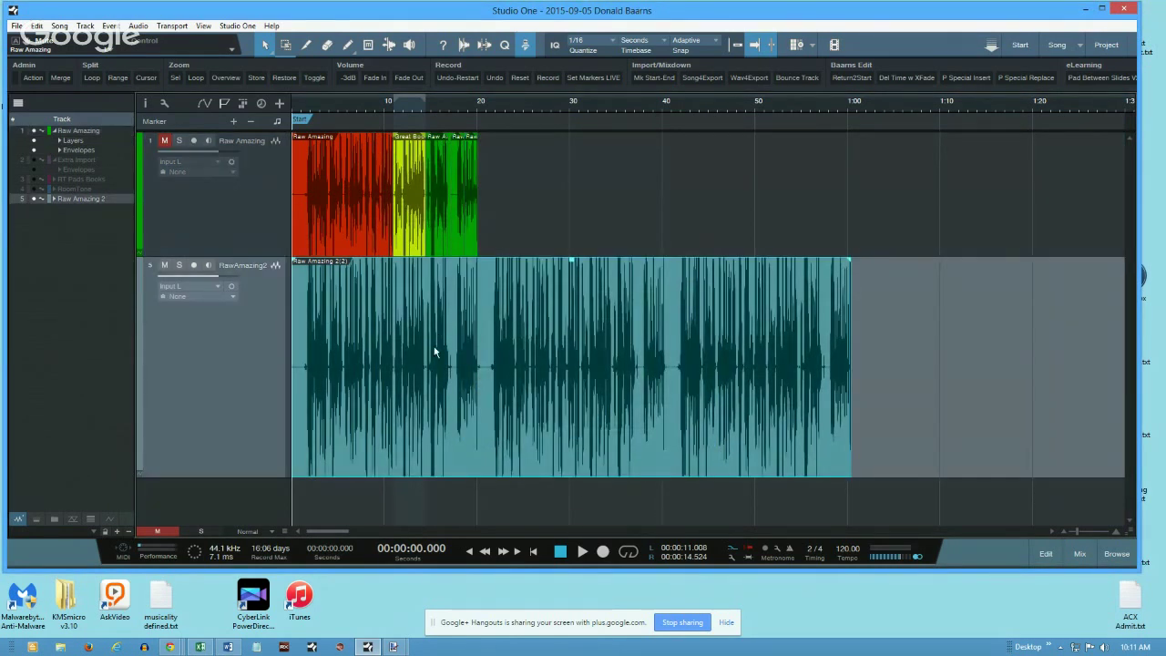
click(337, 233)
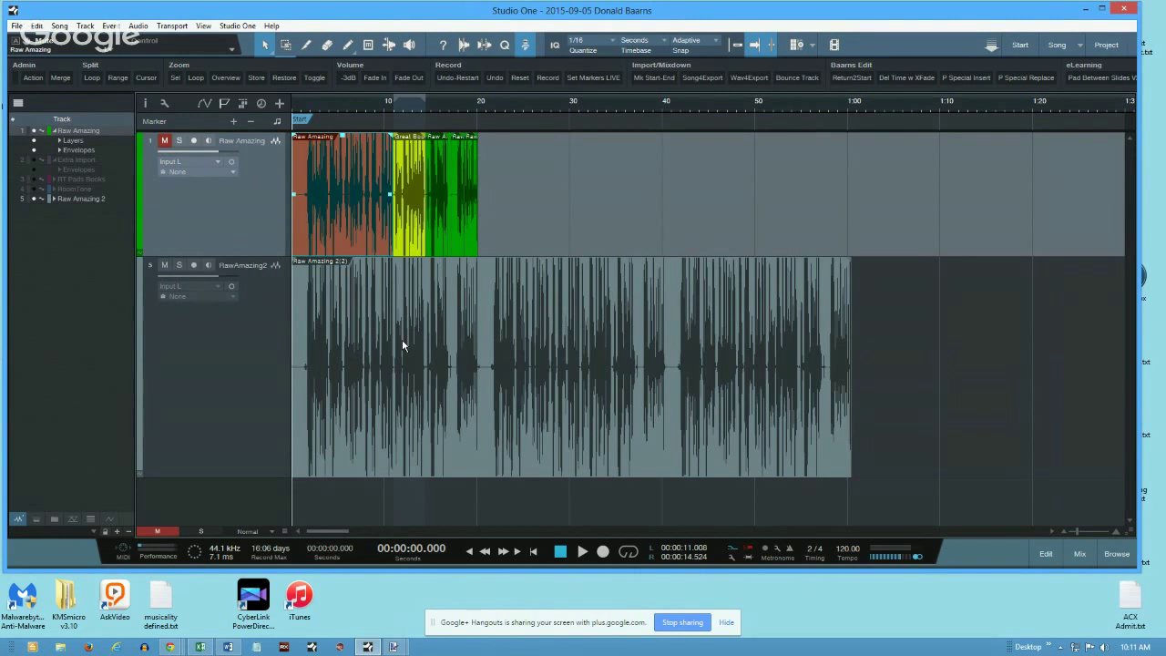
click(526, 359)
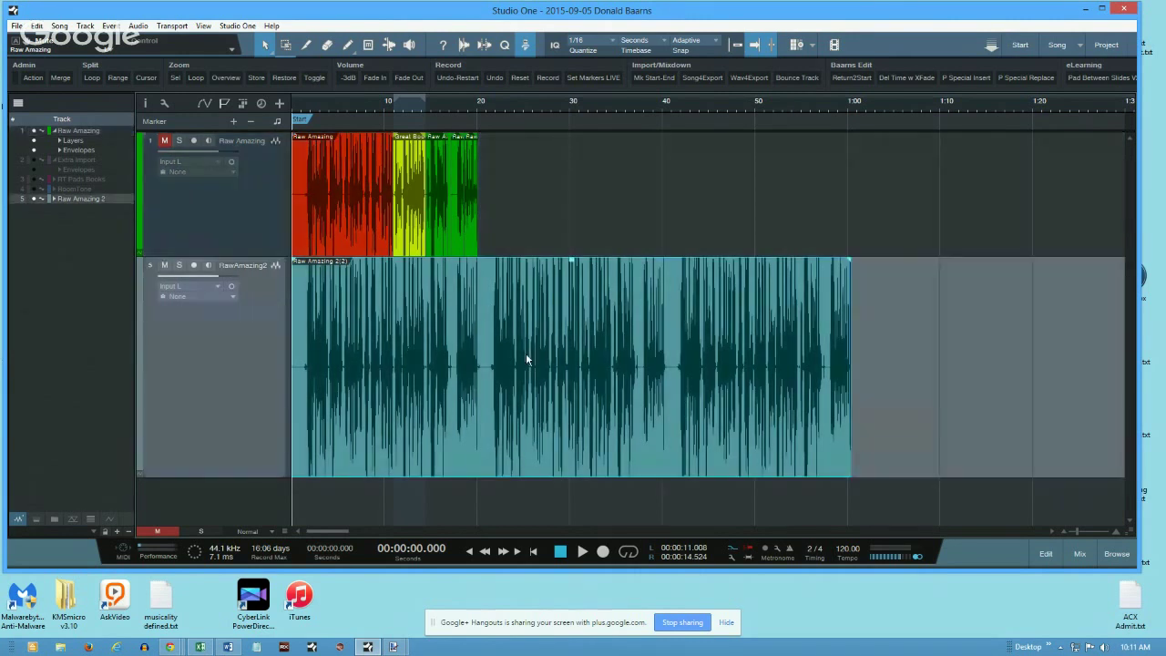
click(408, 218)
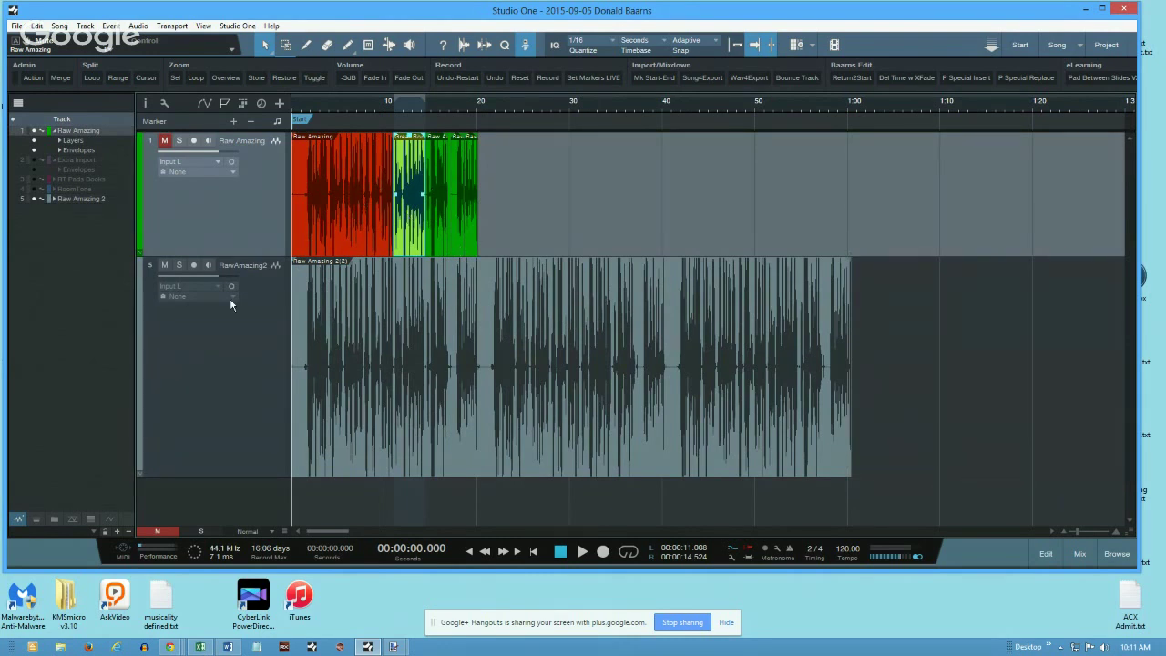
click(245, 385)
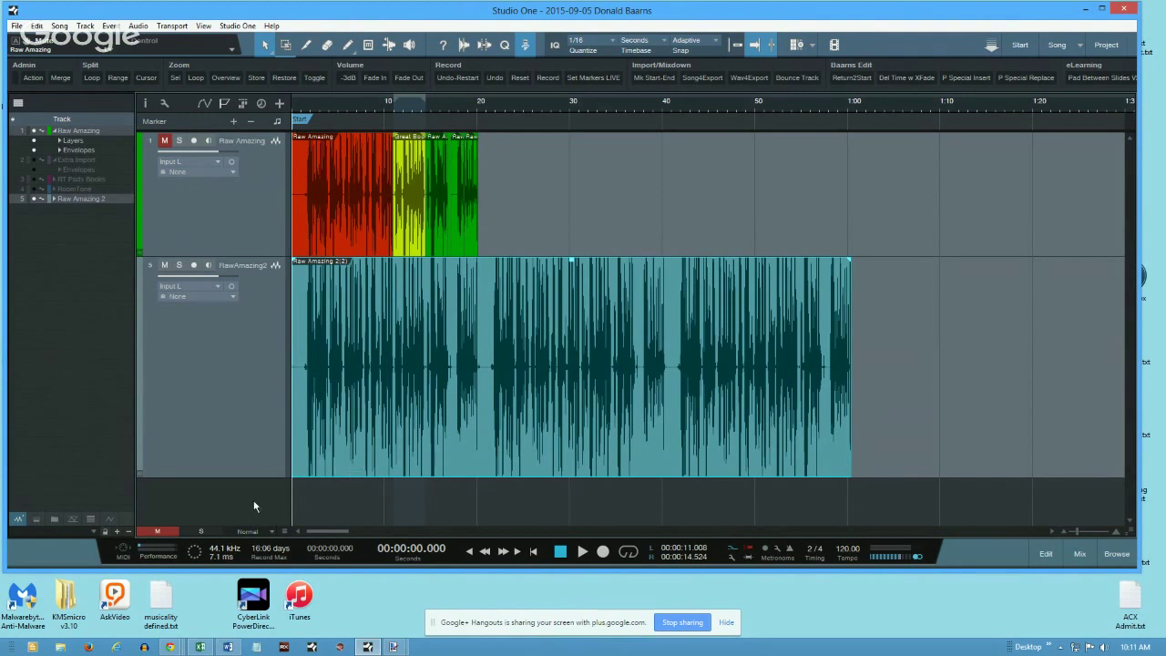
key(ctrl+z)
click(267, 292)
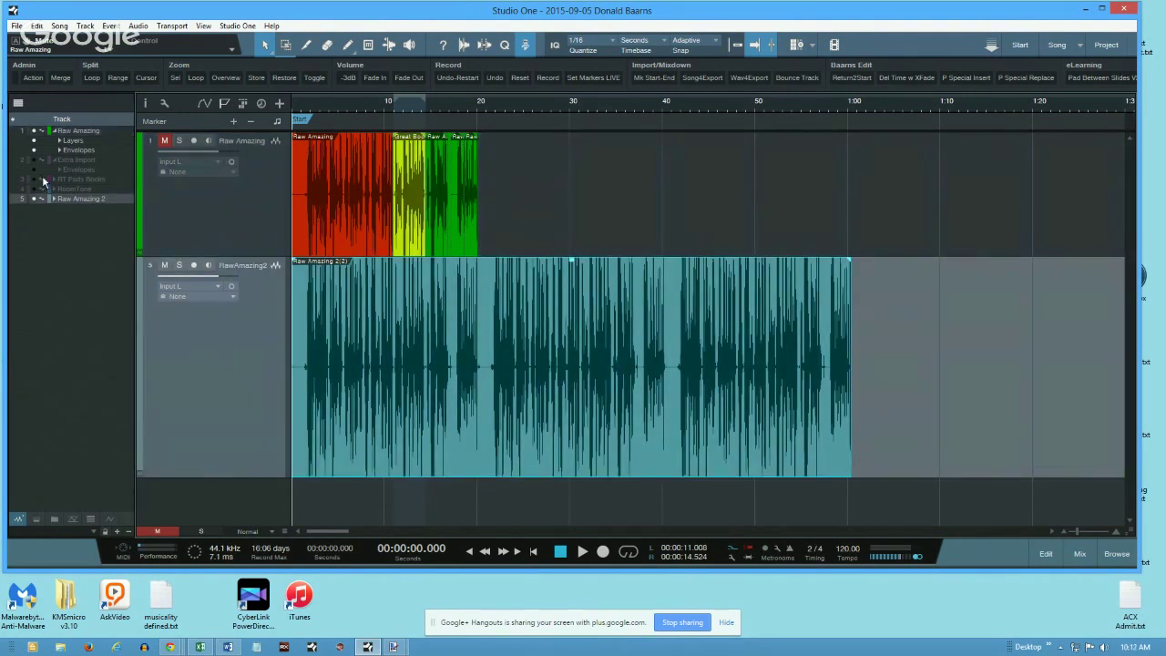
Step: Hide the track list and enable the Return to Start on Stop transport option
click(16, 102)
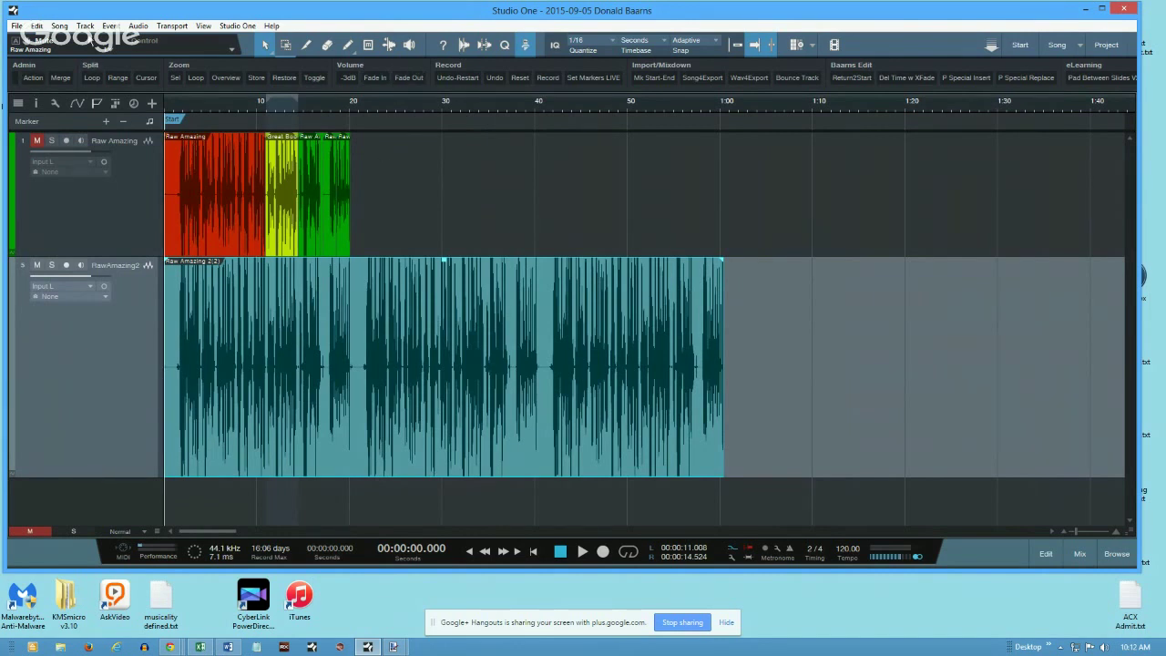
click(172, 26)
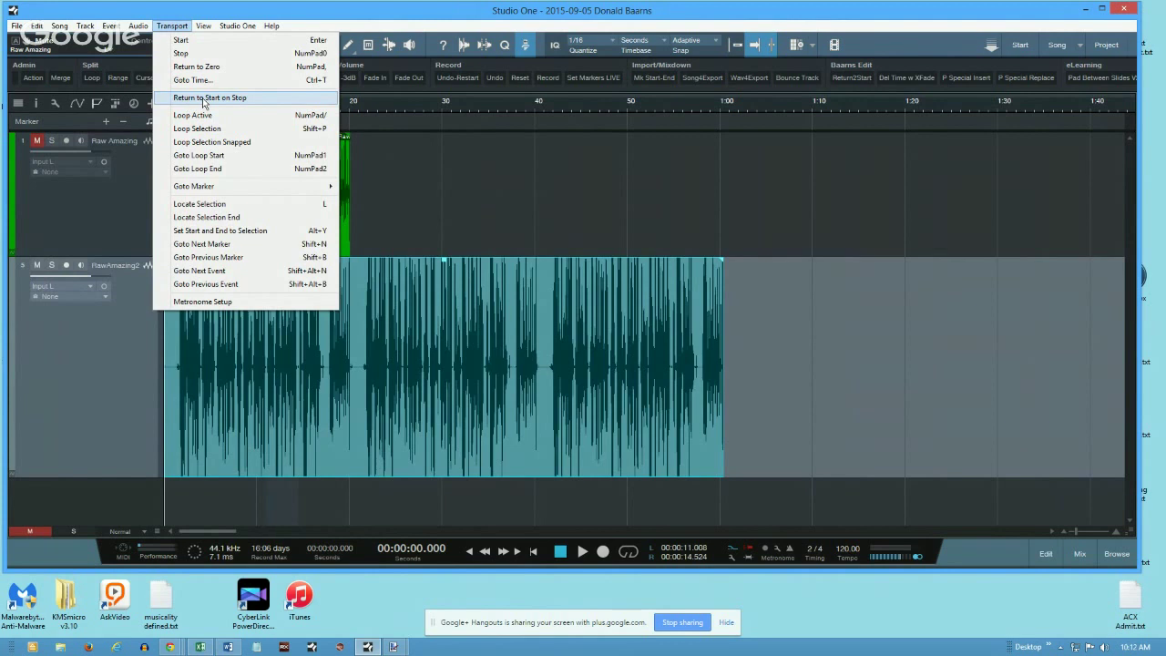
click(204, 98)
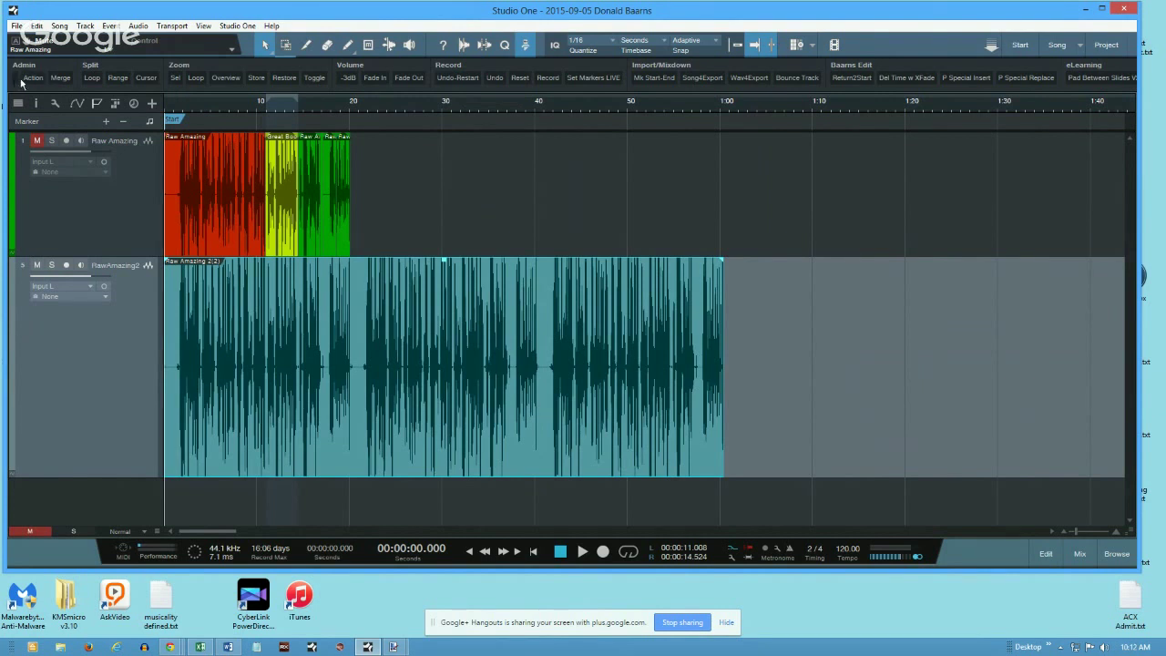
Step: Examine the commands and arguments of the Undo-Record macro in the Macro Organizer and close it without changes
click(17, 80)
click(30, 109)
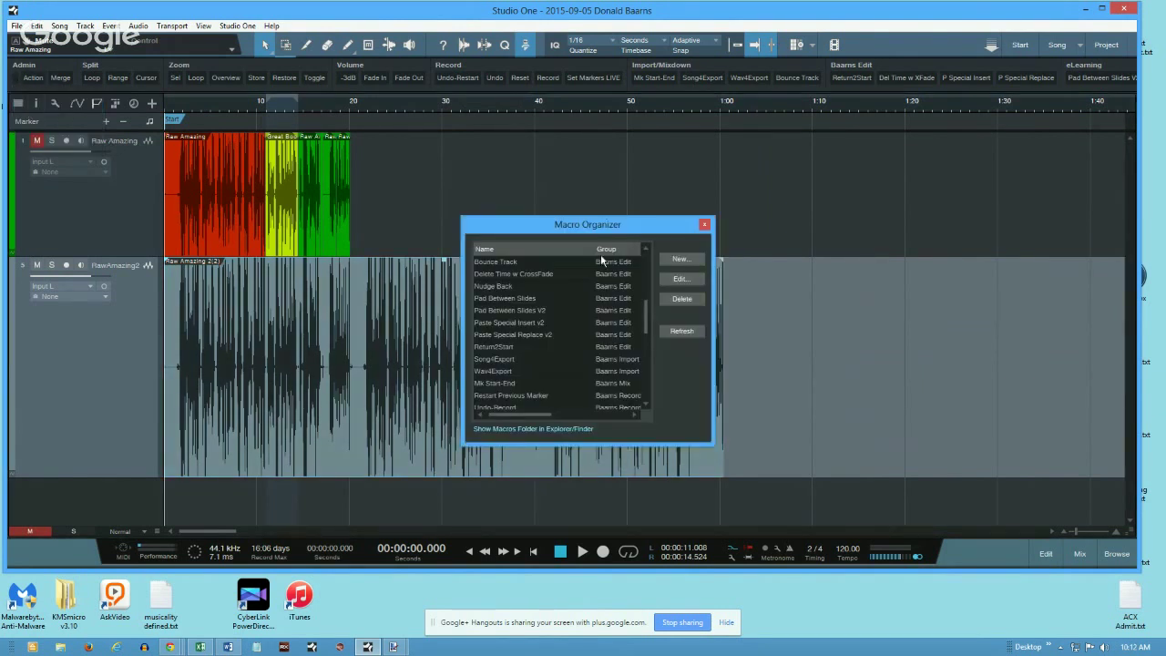
click(644, 404)
click(644, 404)
click(521, 386)
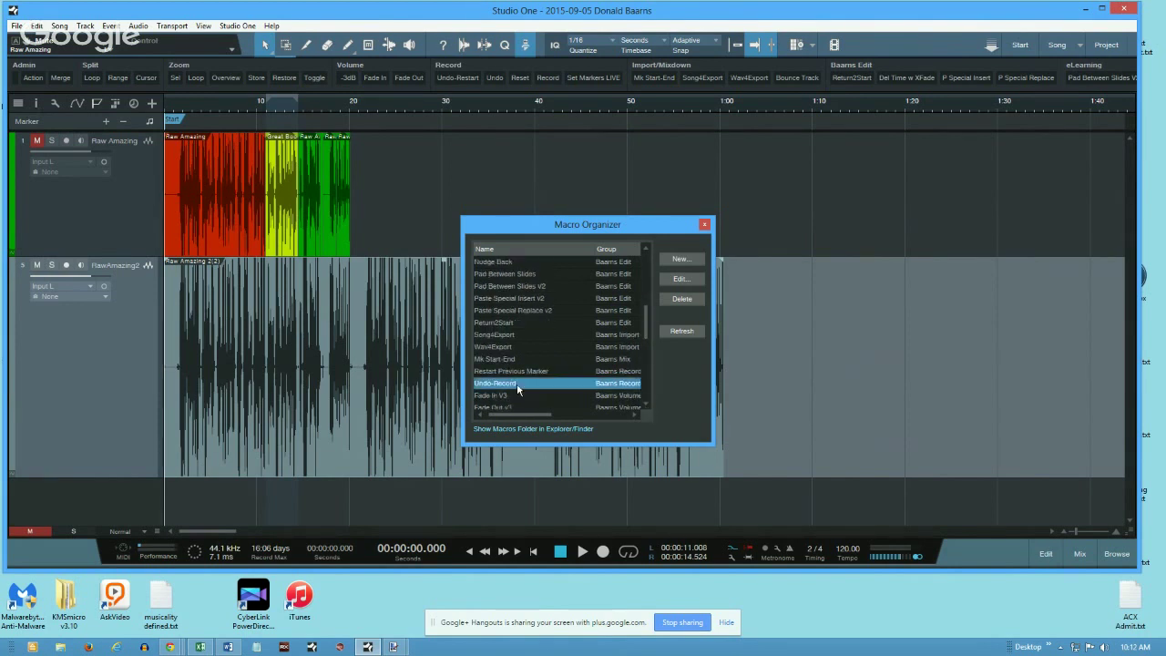
click(683, 279)
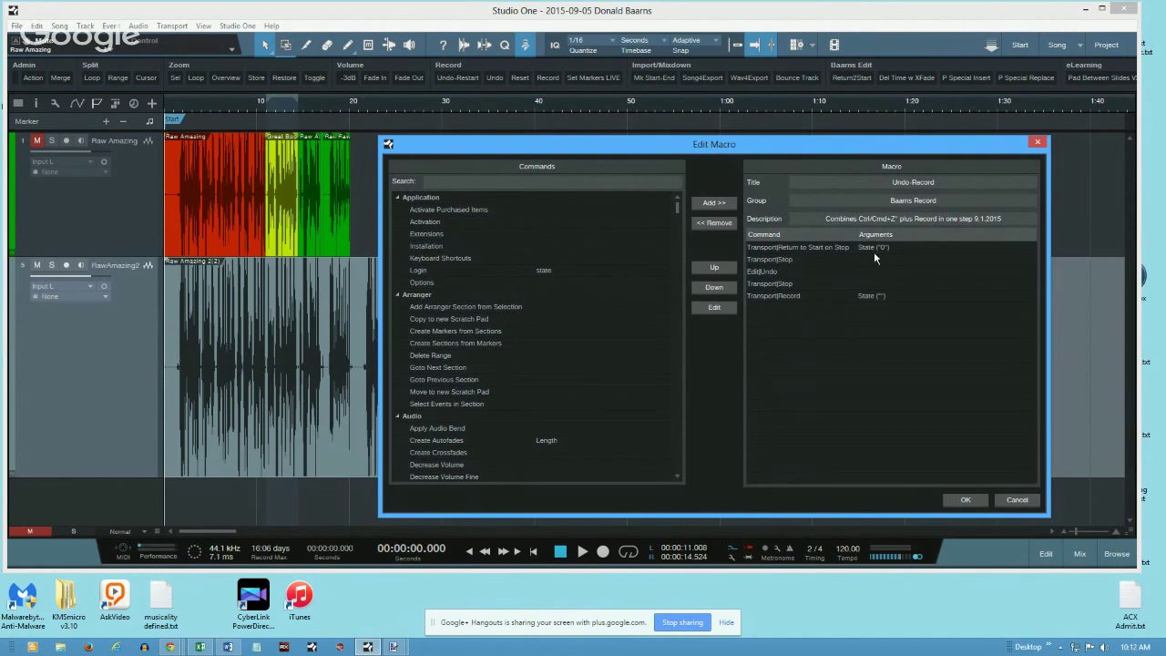
click(1017, 500)
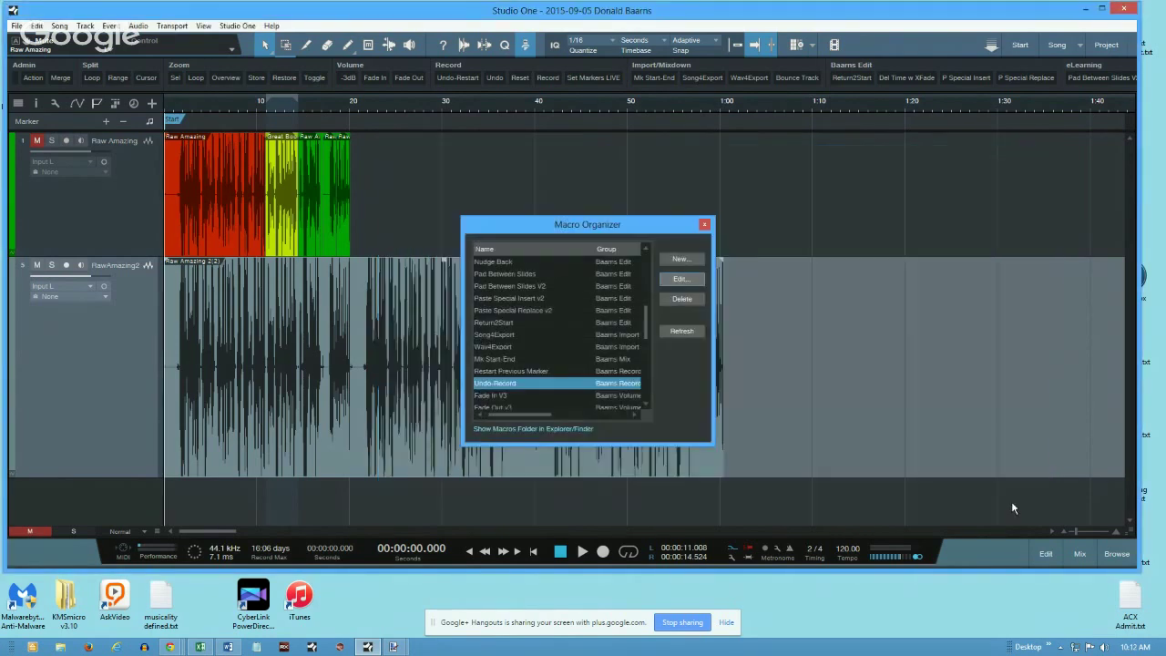
click(704, 224)
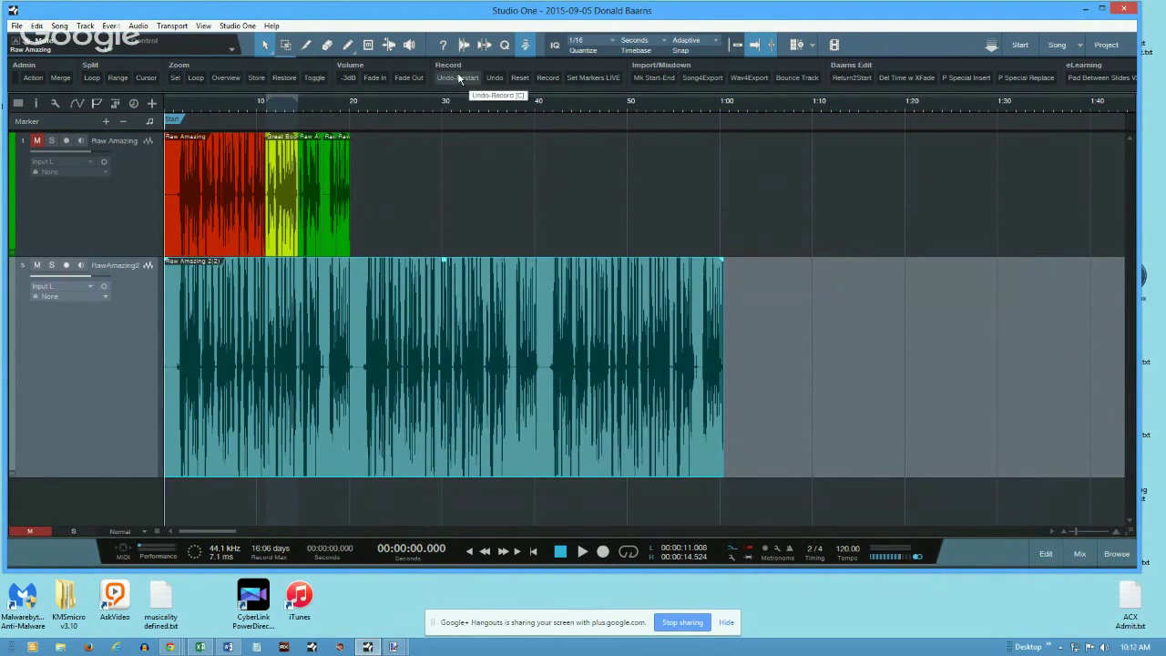
Step: Turn off Return to Start on Stop and end the Google+ Hangouts screen sharing
click(172, 26)
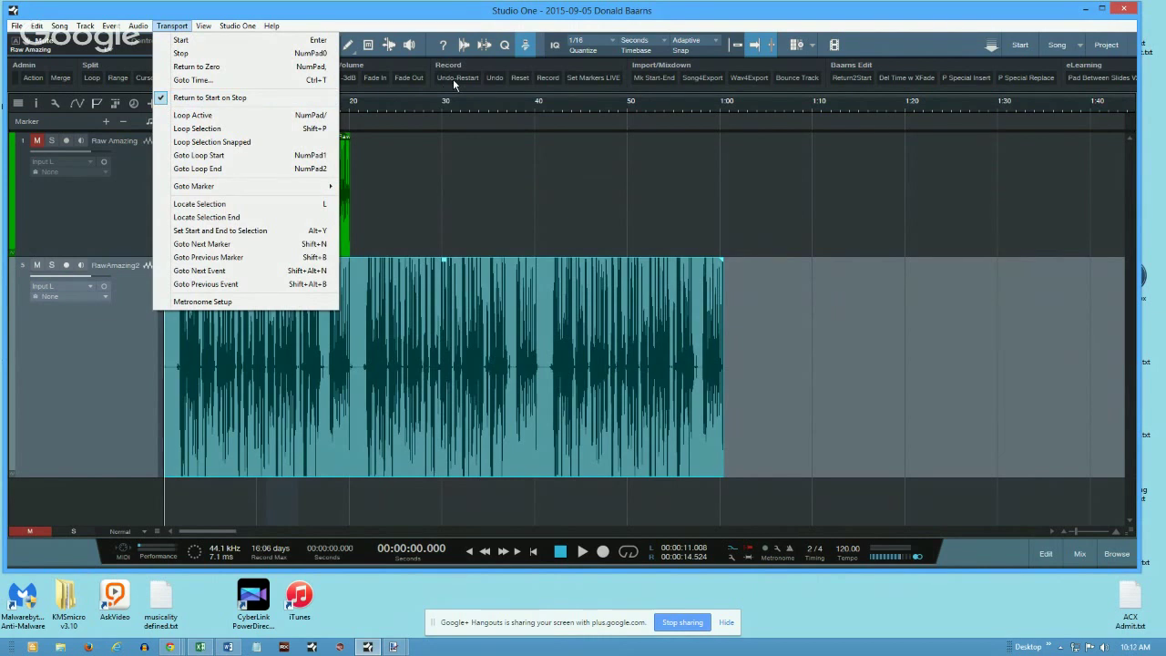
click(167, 99)
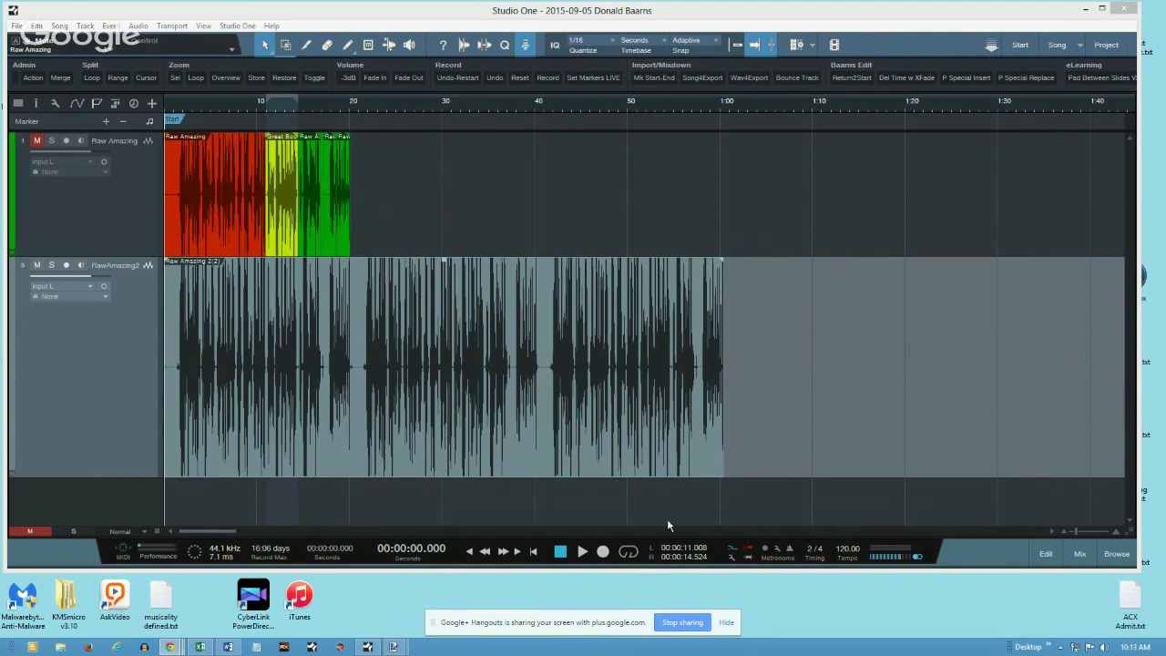
click(684, 624)
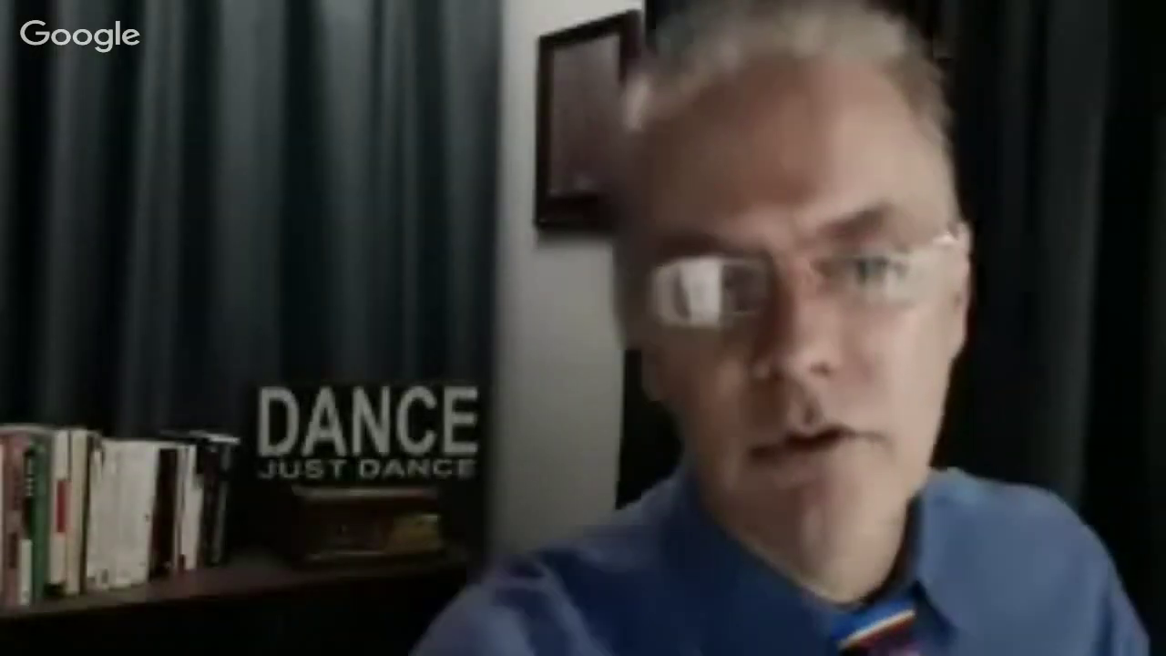